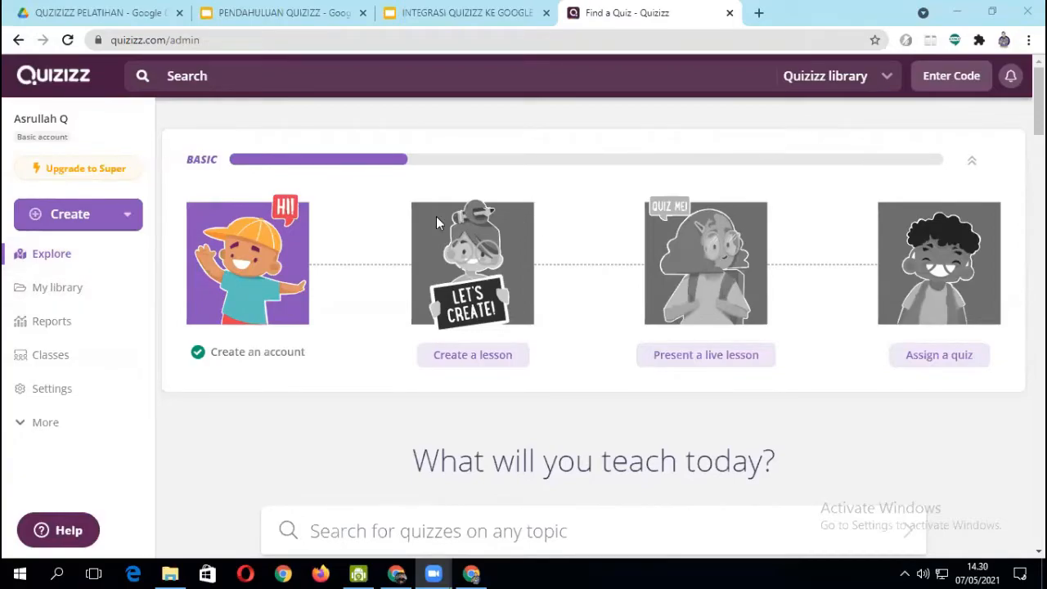
- Change the preferred language in the account settings to Bahasa Indonesia
{"action": "left_click", "coordinate": [33, 392]}
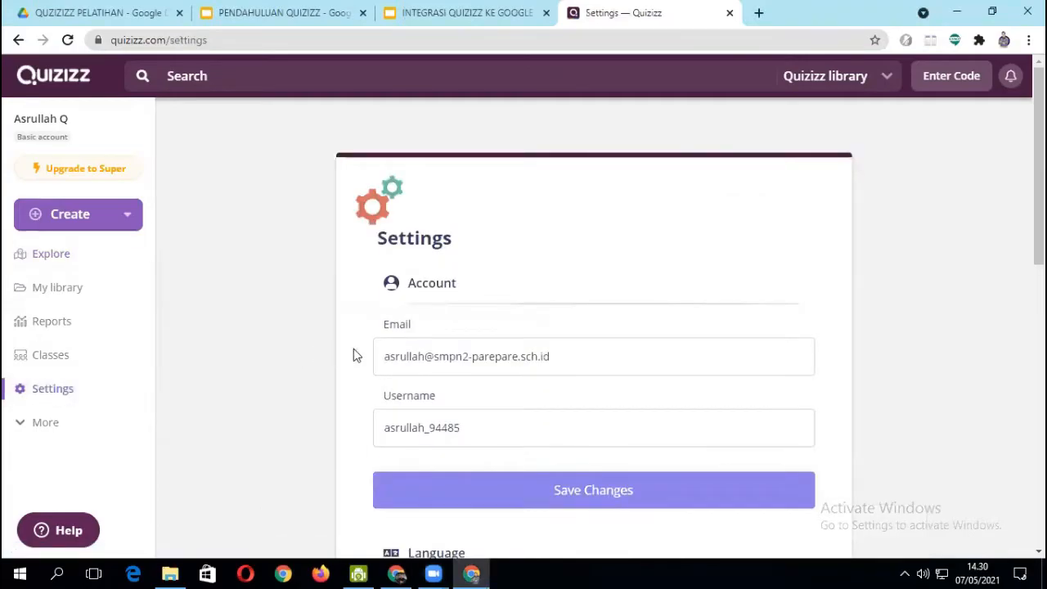
{"action": "scroll", "coordinate": [497, 365], "scroll_direction": "down", "scroll_amount": 4}
{"action": "scroll", "coordinate": [498, 370], "scroll_direction": "down", "scroll_amount": 2}
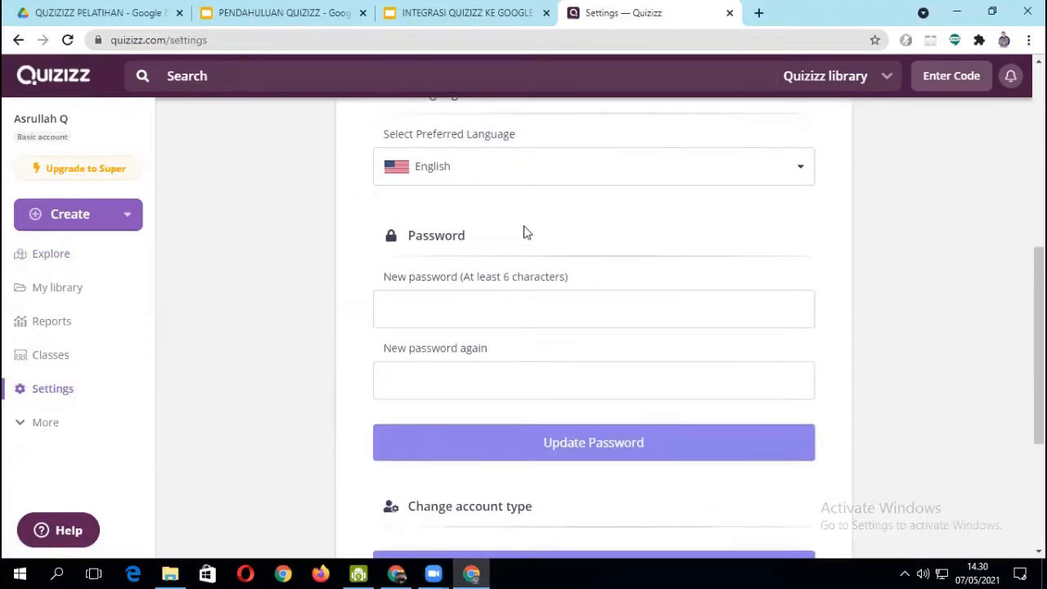
{"action": "left_click", "coordinate": [516, 177]}
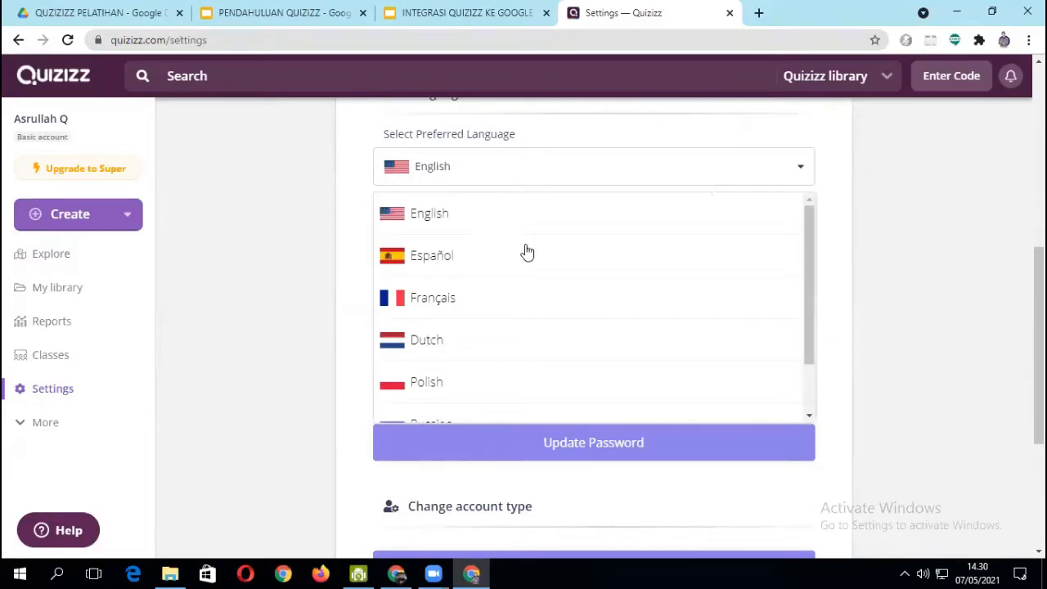
{"action": "scroll", "coordinate": [509, 292], "scroll_direction": "down", "scroll_amount": 2}
{"action": "scroll", "coordinate": [490, 319], "scroll_direction": "down", "scroll_amount": 3}
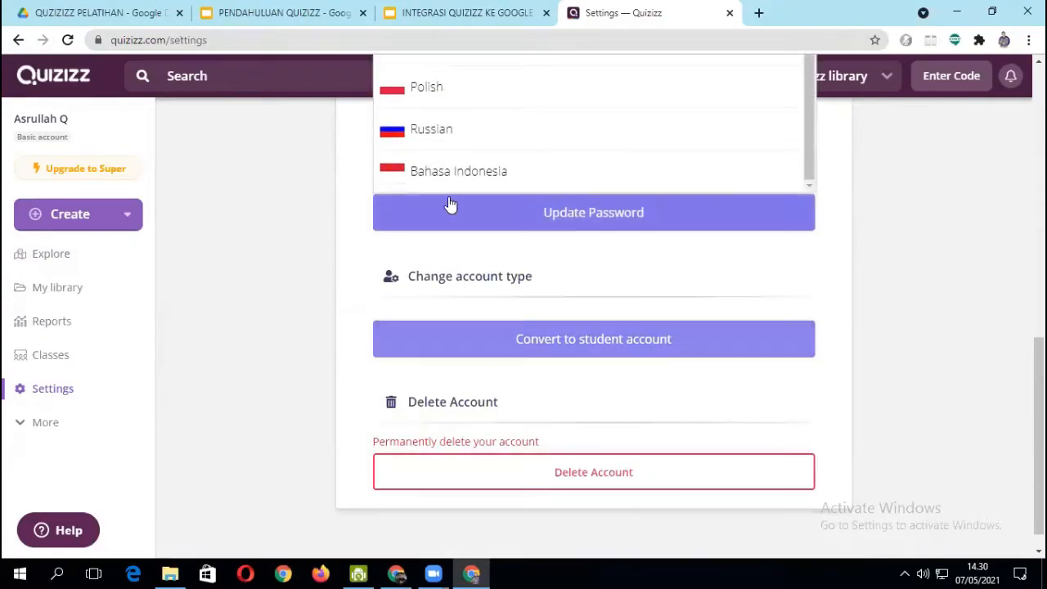
{"action": "left_click", "coordinate": [451, 174]}
{"action": "scroll", "coordinate": [302, 257], "scroll_direction": "up", "scroll_amount": 3}
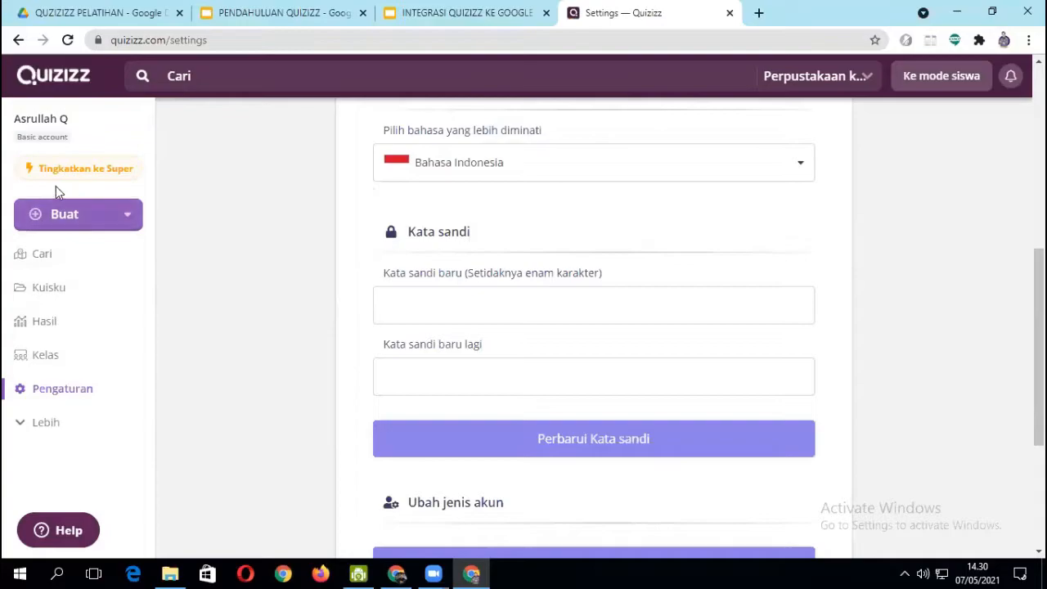
{"action": "scroll", "coordinate": [235, 327], "scroll_direction": "up", "scroll_amount": 1}
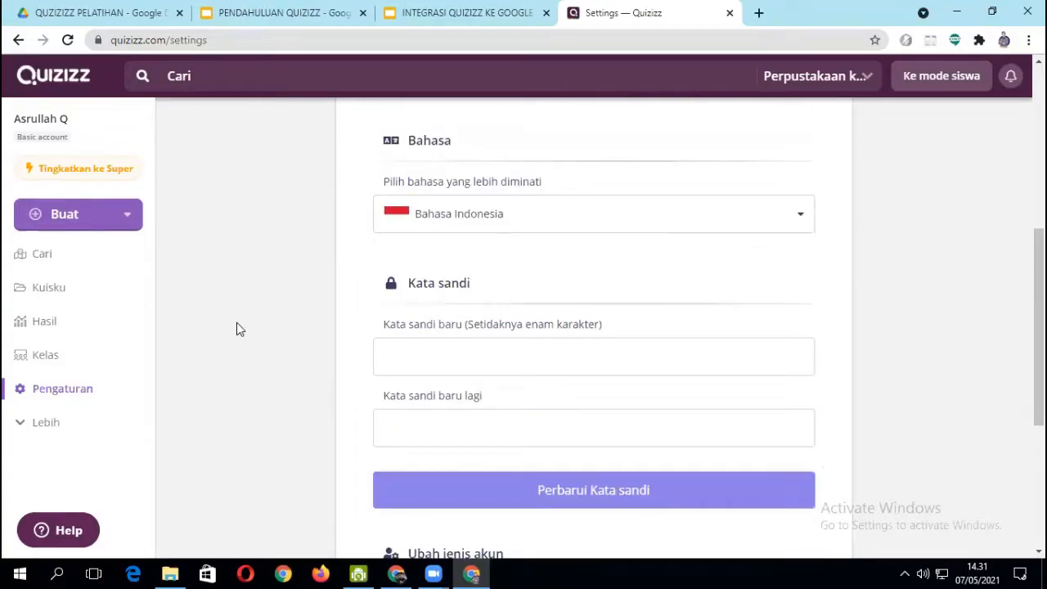
- Start creating a new quiz and name it "KUIS SERU"
{"action": "left_click", "coordinate": [67, 216]}
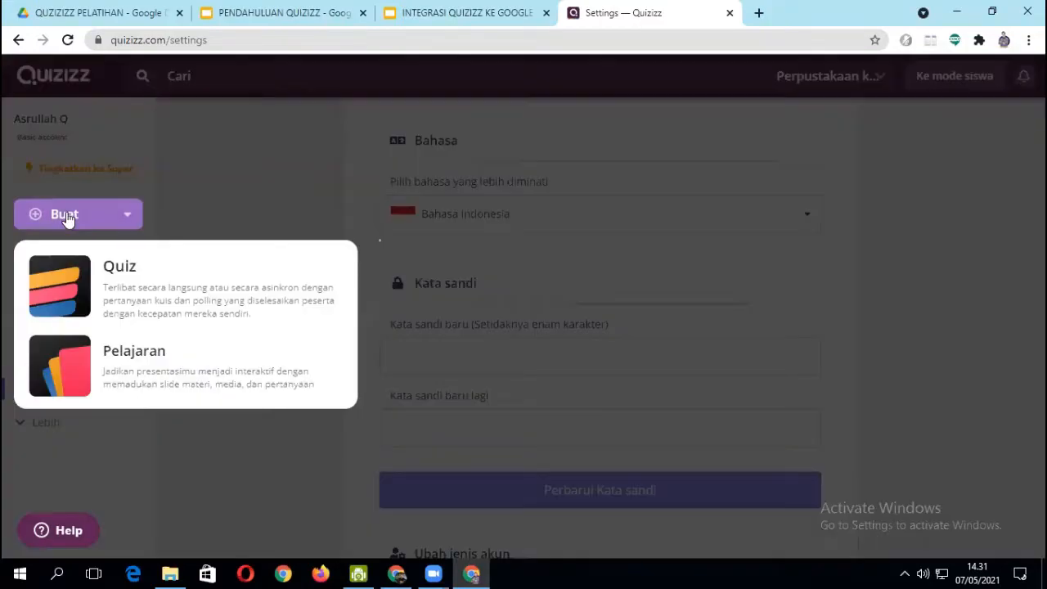
{"action": "left_click", "coordinate": [134, 306]}
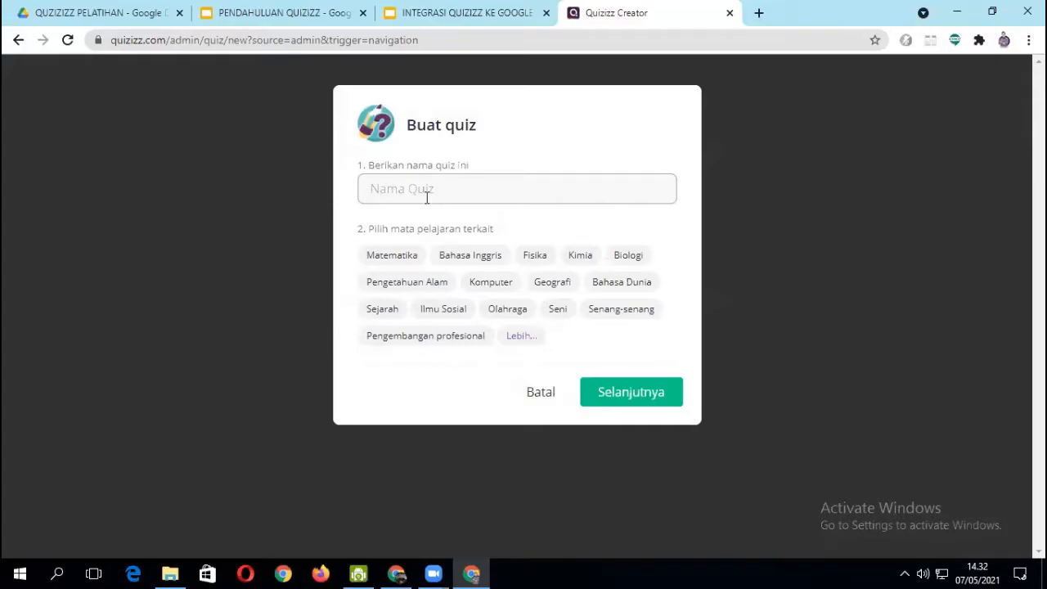
{"action": "type", "text": "KUIS SERIU"}
- Choose Senang-senang as the quiz's related subject and continue to the quiz editor
{"action": "left_click", "coordinate": [487, 248]}
{"action": "left_click", "coordinate": [616, 317]}
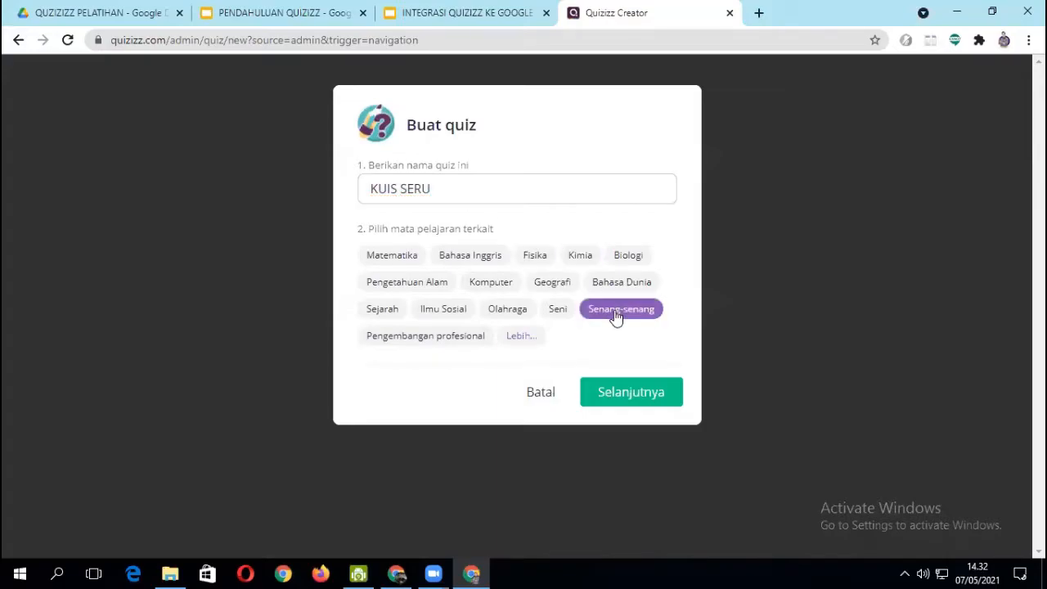
{"action": "left_click", "coordinate": [634, 381]}
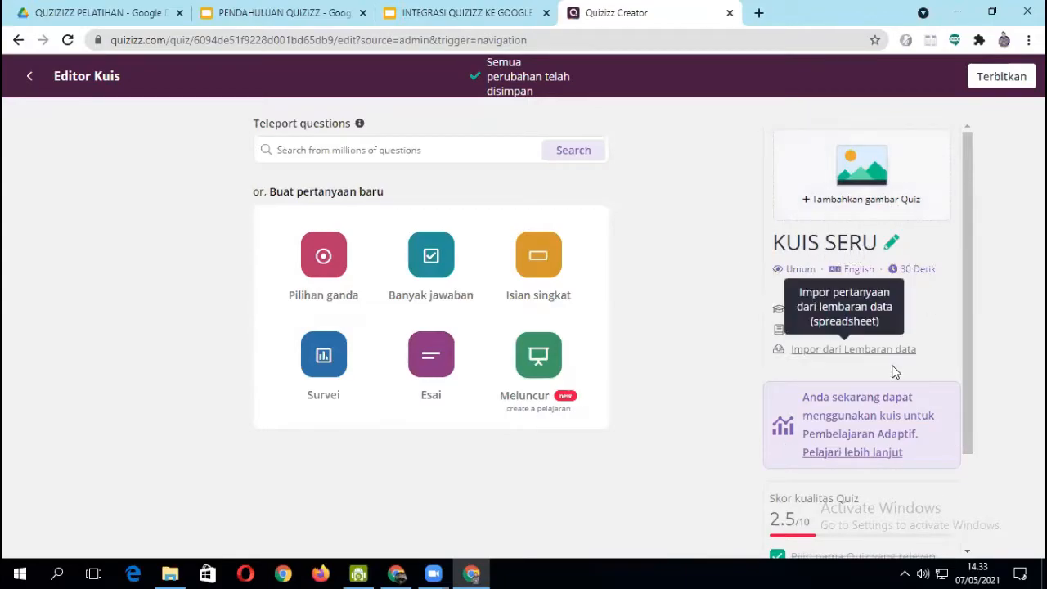
- Add a new multiple-choice (Pilihan ganda) question to the quiz
{"action": "scroll", "coordinate": [884, 378], "scroll_direction": "down", "scroll_amount": 2}
{"action": "scroll", "coordinate": [880, 387], "scroll_direction": "up", "scroll_amount": 2}
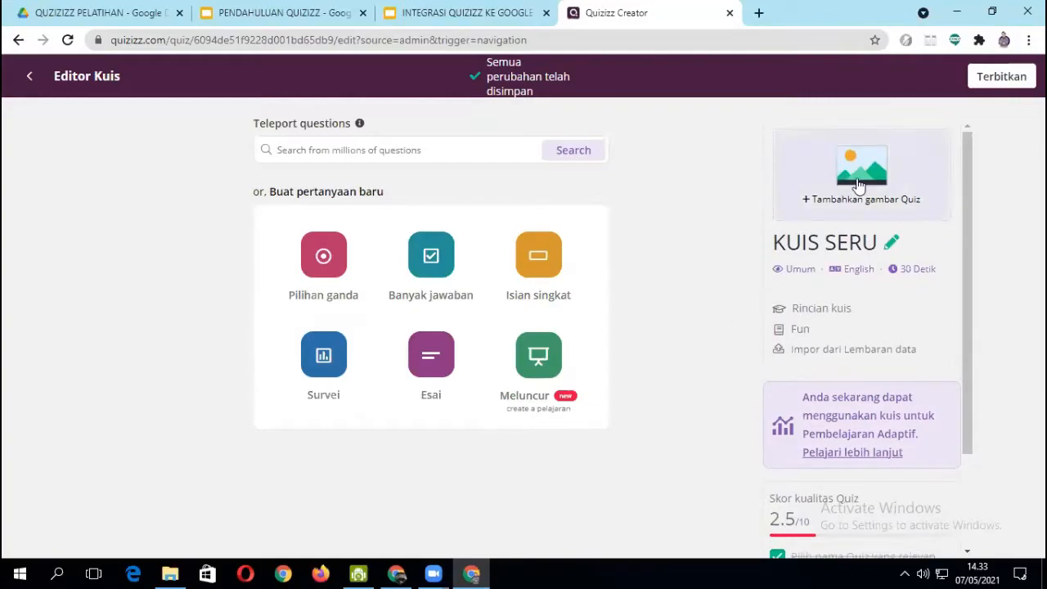
{"action": "key", "text": "ctrl+minus"}
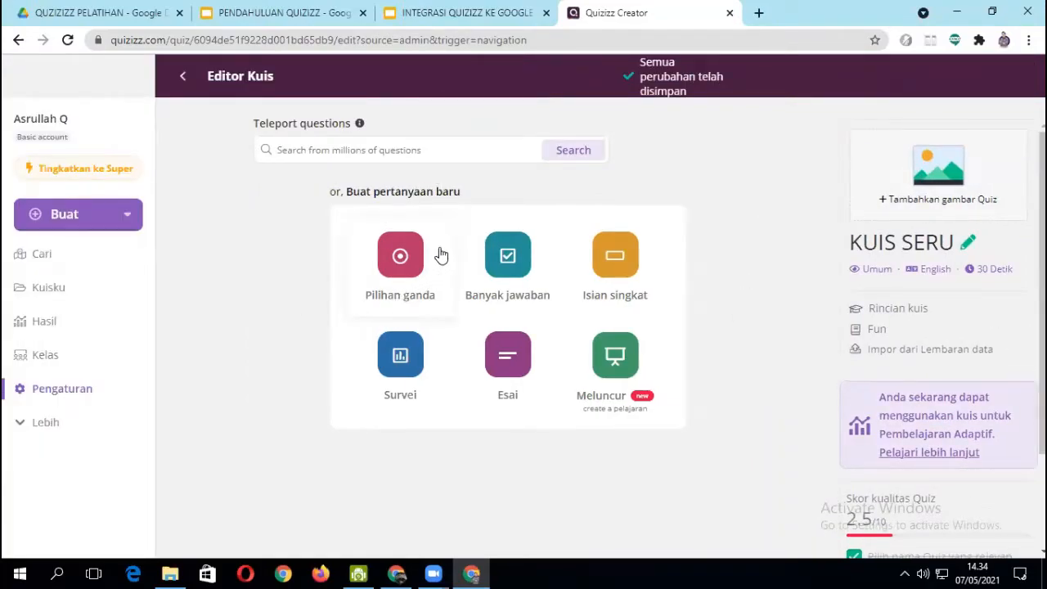
{"action": "left_click", "coordinate": [396, 254]}
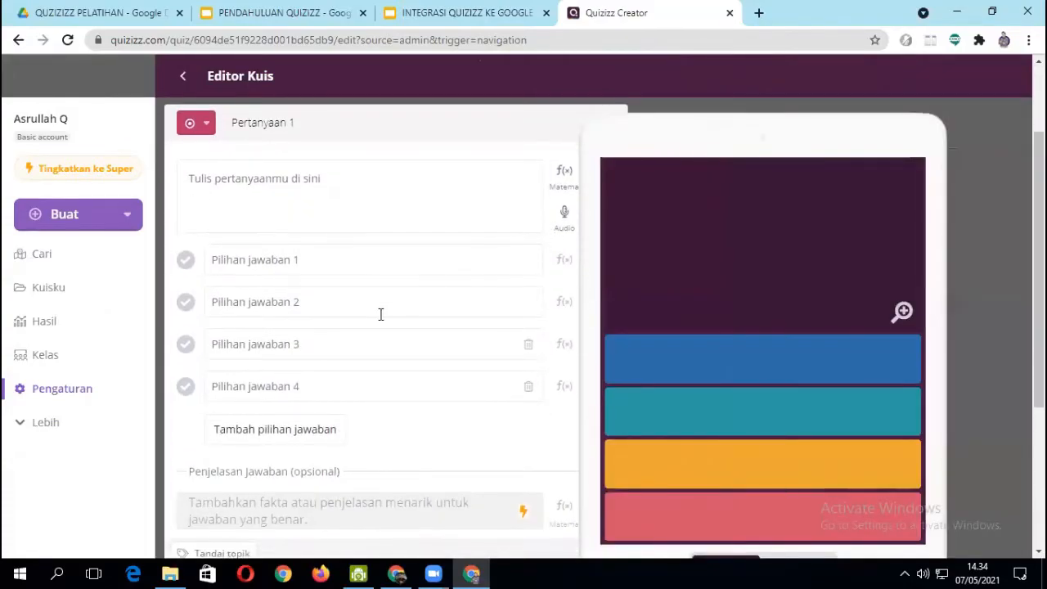
- Enter "Siapakah nama presiden RI" as the text of question 1
{"action": "left_click", "coordinate": [250, 187]}
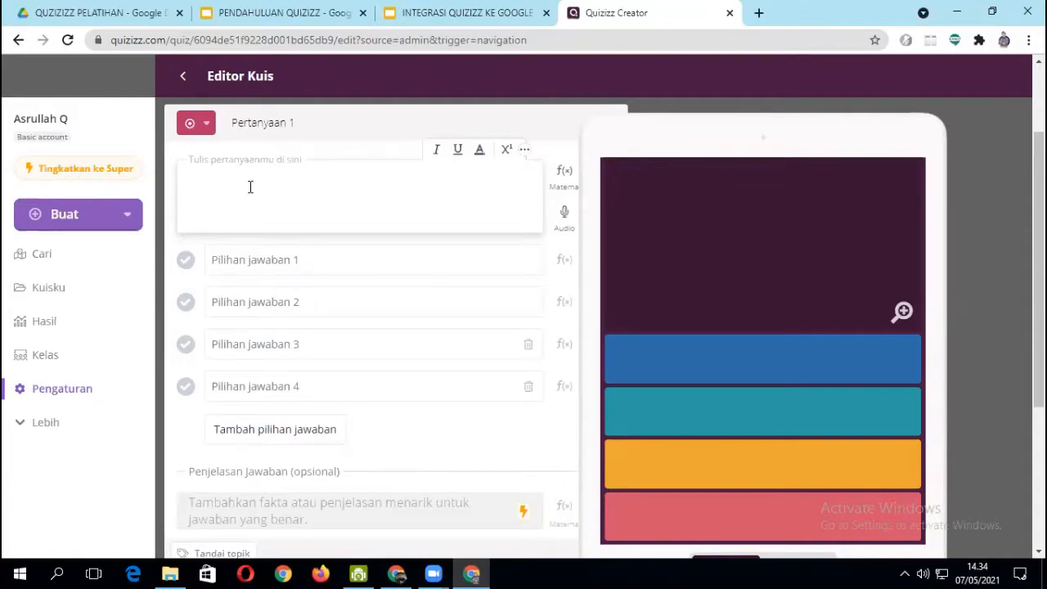
{"action": "key", "text": "BackSpace"}
{"action": "type", "text": "iAPAKAH"}
{"action": "key", "text": "BackSpace"}
{"action": "key", "text": "BackSpace"}
{"action": "key", "text": "BackSpace"}
{"action": "key", "text": "BackSpace"}
{"action": "key", "text": "BackSpace"}
{"action": "key", "text": "BackSpace"}
{"action": "key", "text": "BackSpace"}
{"action": "key", "text": "BackSpace"}
{"action": "type", "text": "Siapaka"}
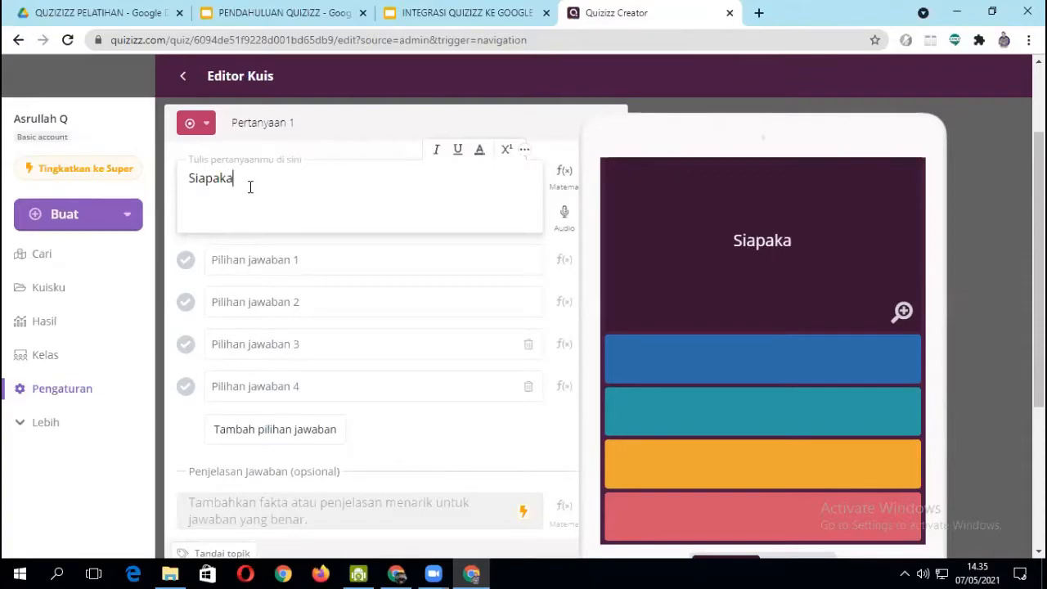
{"action": "type", "text": "h nama p"}
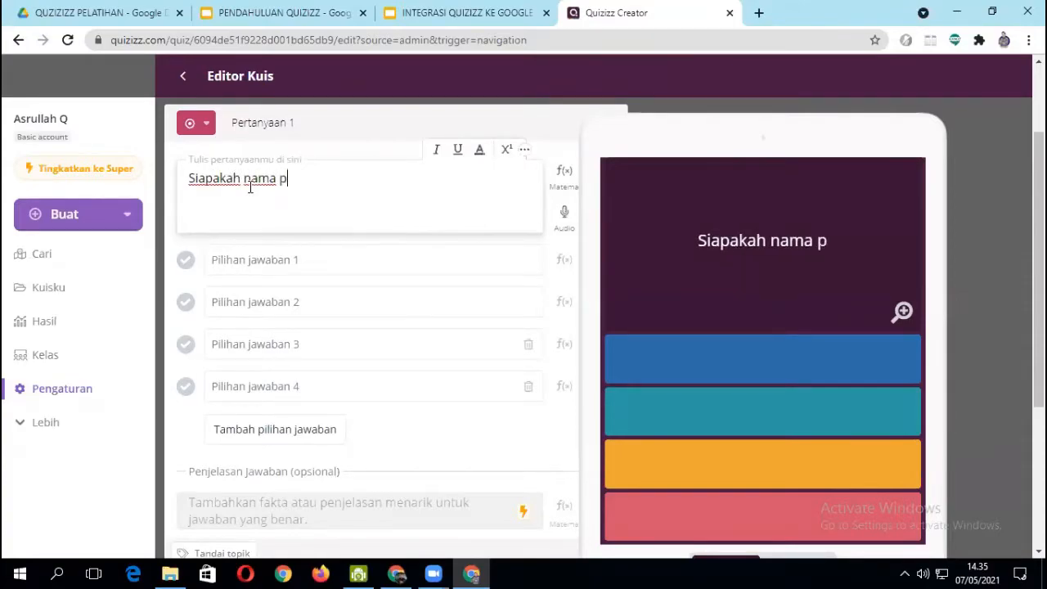
{"action": "type", "text": "residen "}
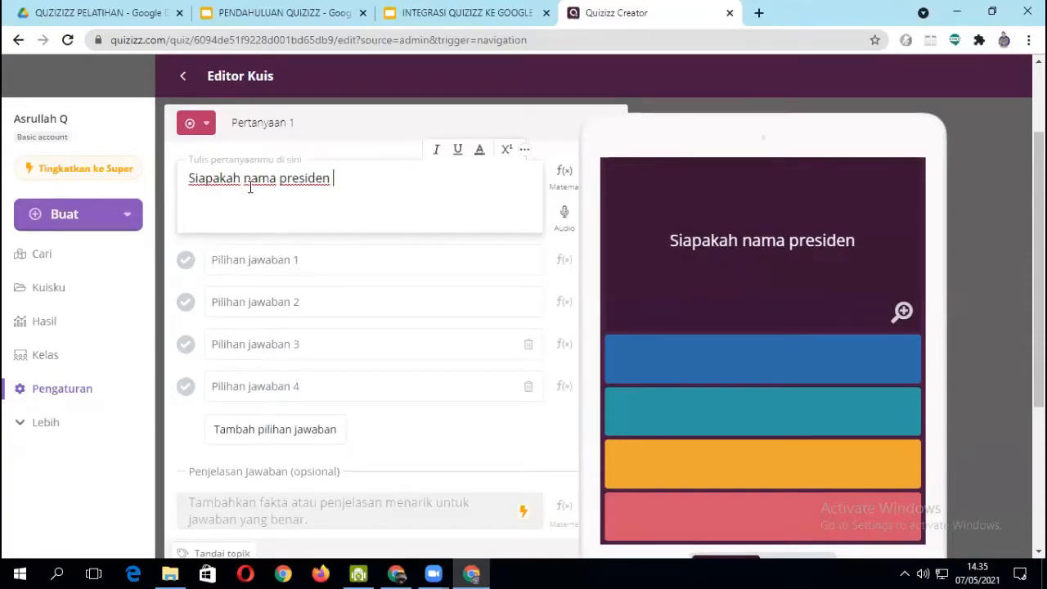
{"action": "type", "text": "RI"}
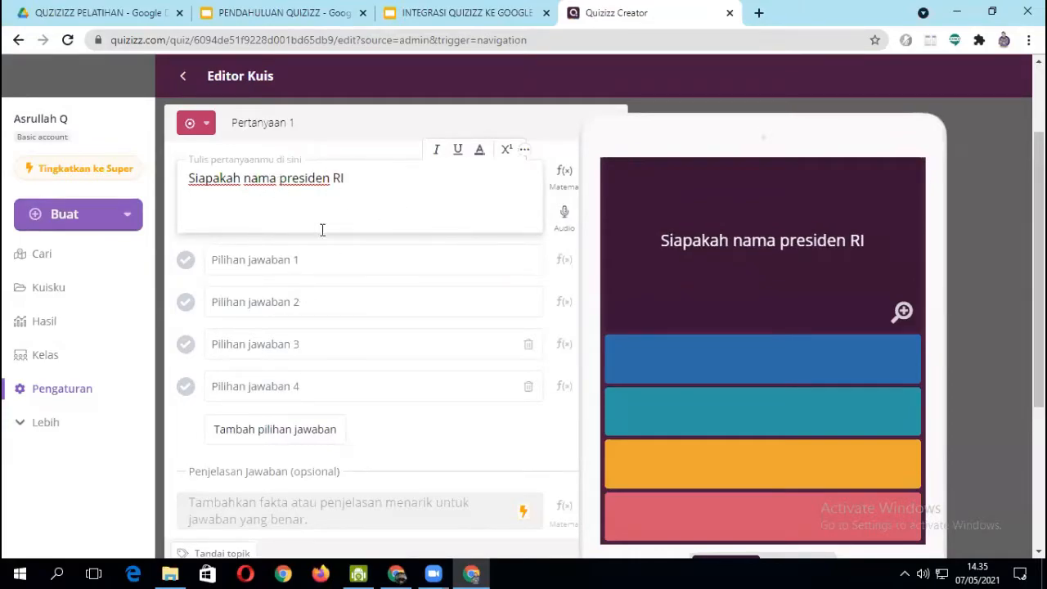
- Fill in the first two answer options with "Sukarno" and "Suharto"
{"action": "left_click", "coordinate": [313, 273]}
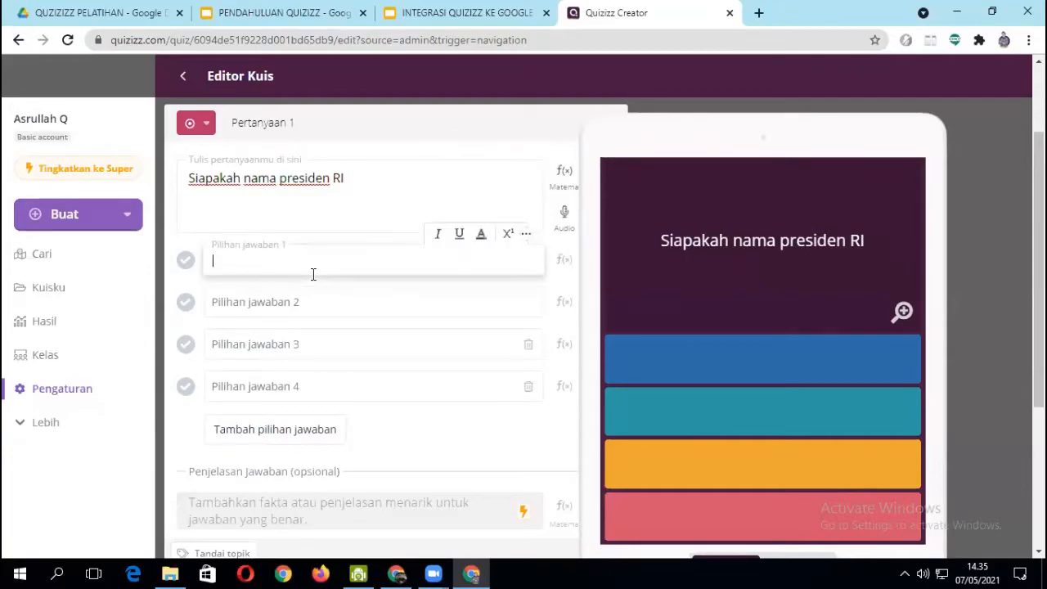
{"action": "type", "text": "Sukarno"}
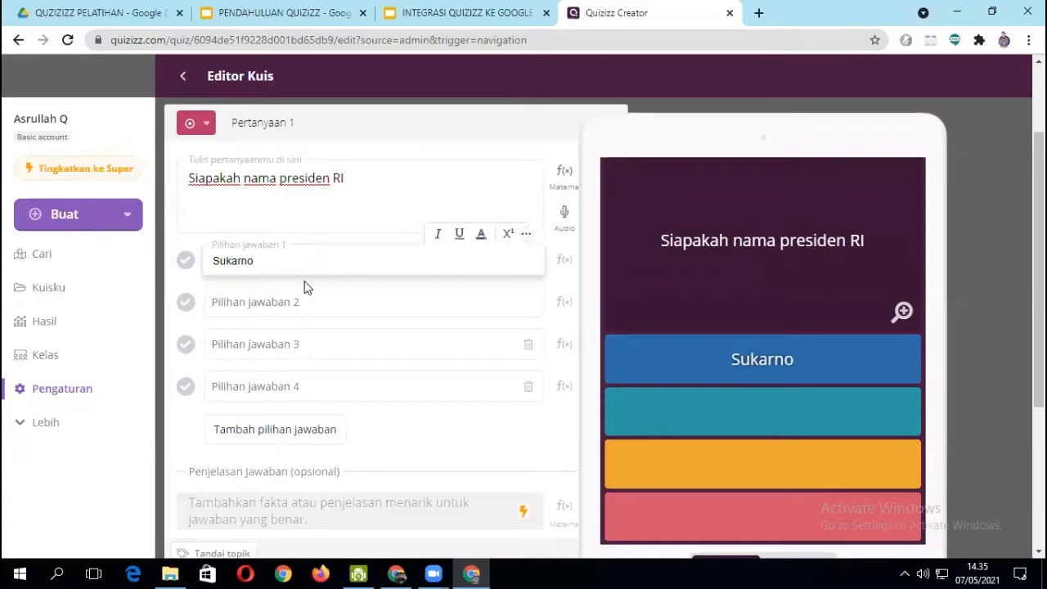
{"action": "left_click", "coordinate": [262, 302]}
{"action": "type", "text": "Su"}
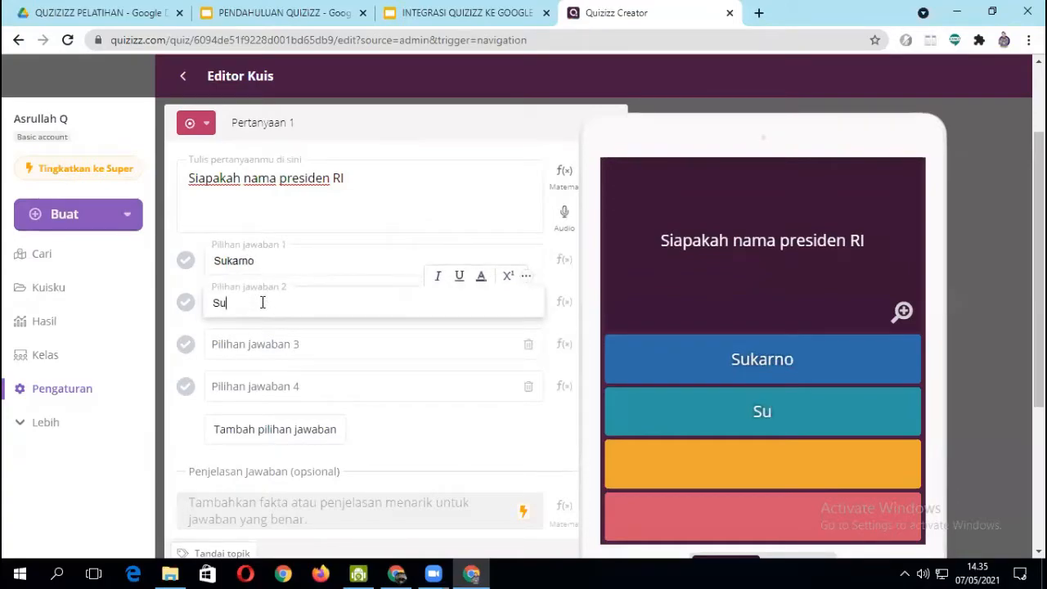
{"action": "type", "text": "harto"}
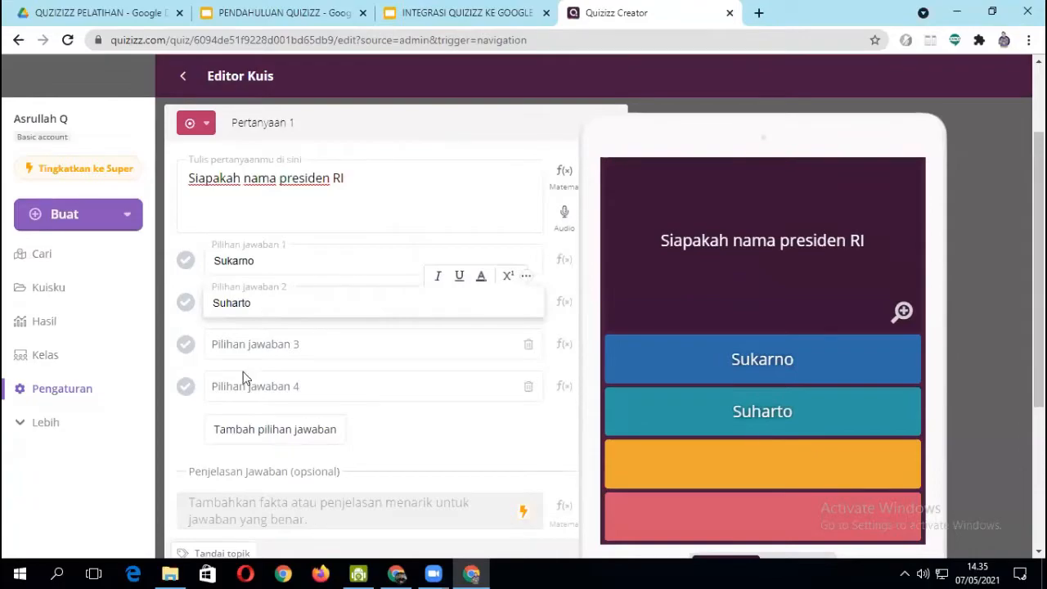
- Fill in answer options 3 and 4 with "Bj Habibie" and "Jokowi"
{"action": "left_click", "coordinate": [247, 340]}
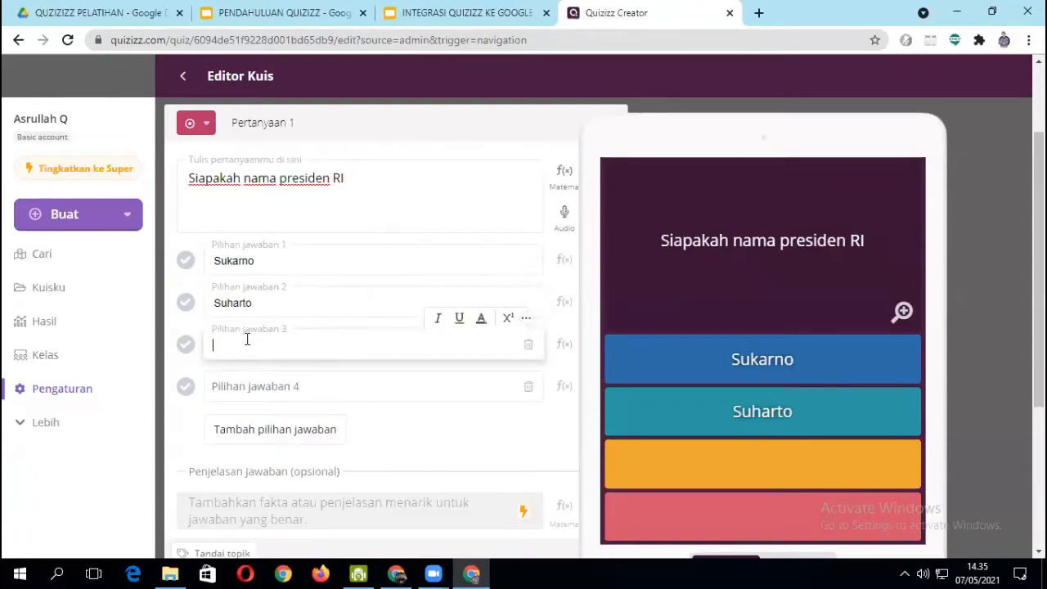
{"action": "type", "text": "Bj"}
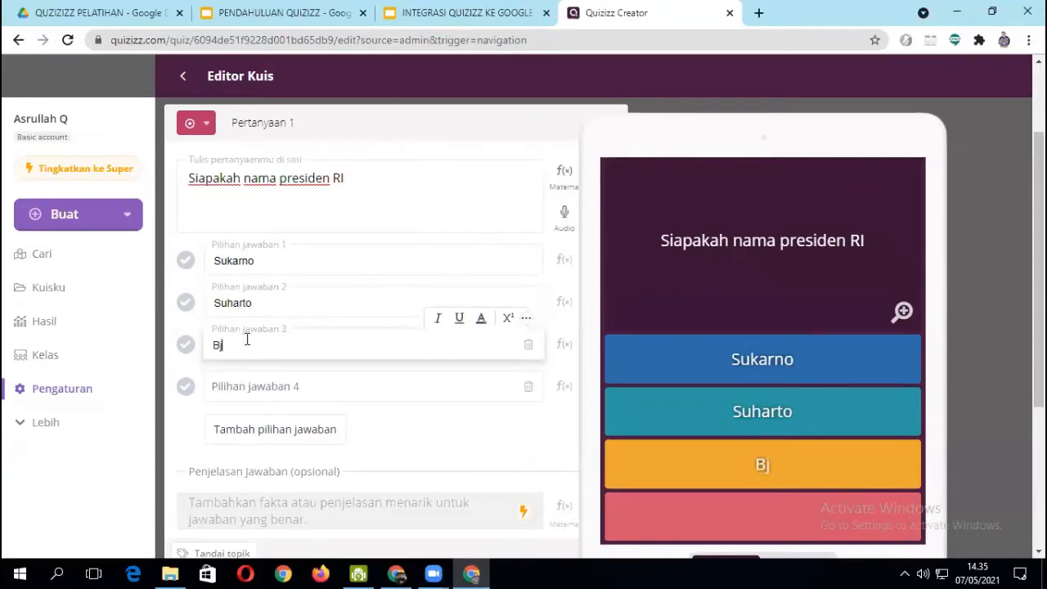
{"action": "type", "text": " Habibie"}
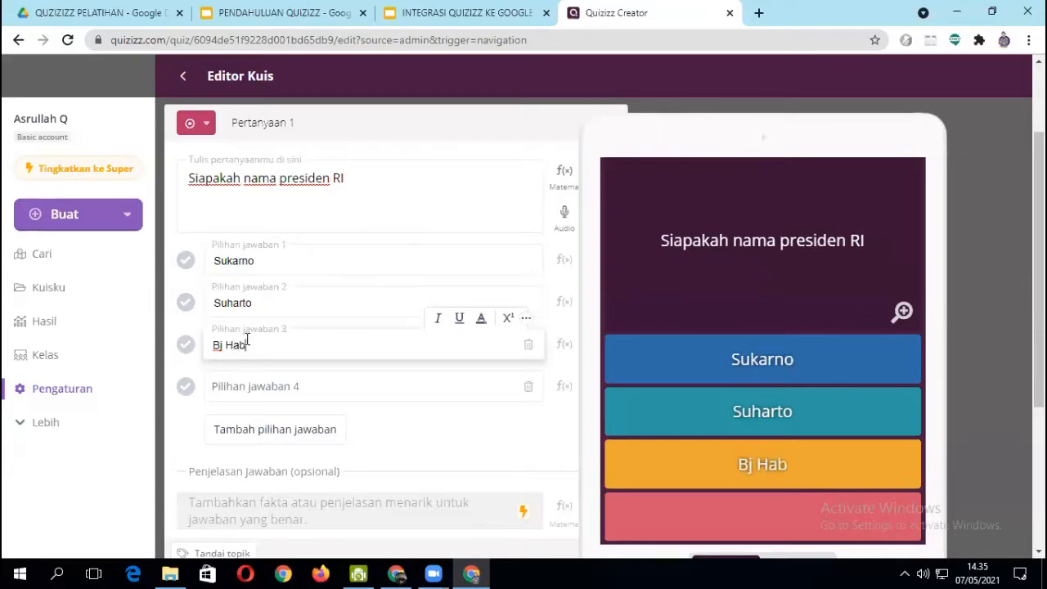
{"action": "left_click", "coordinate": [254, 390]}
{"action": "type", "text": "Joko"}
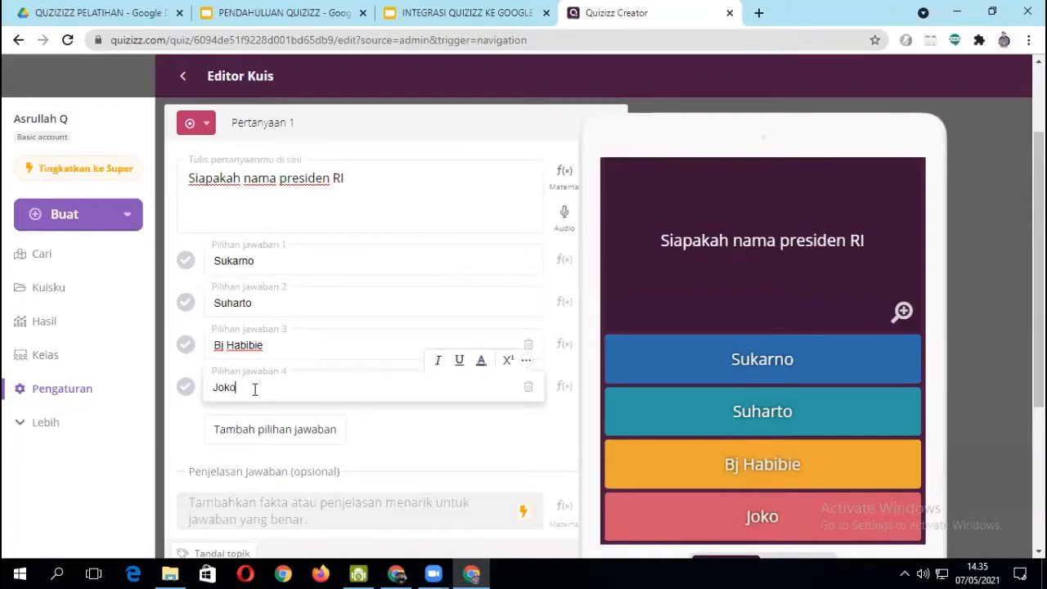
{"action": "type", "text": "wi"}
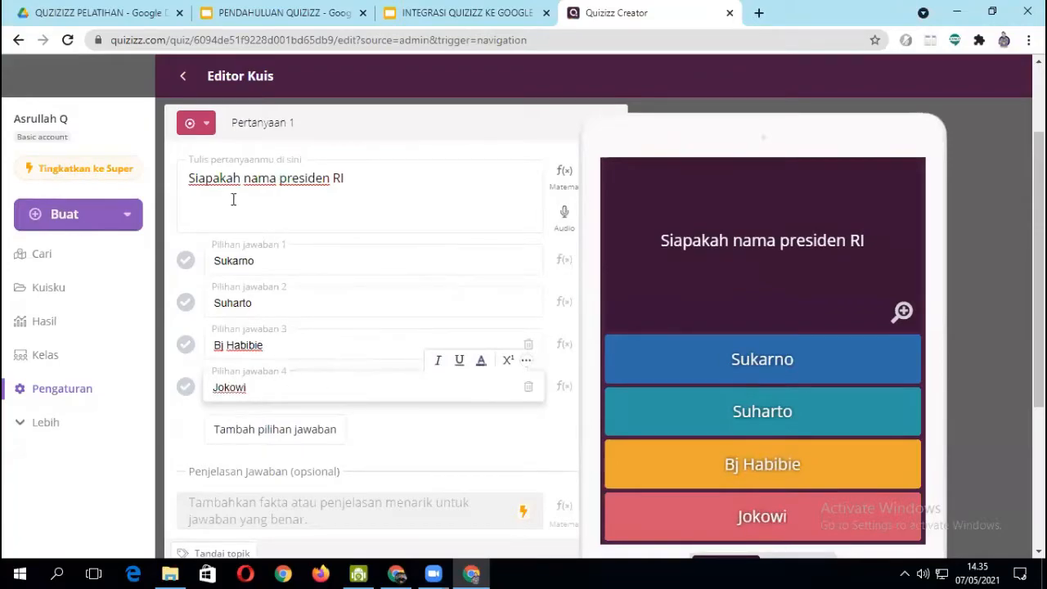
- Underline the entire question text, leaving it without italics
{"action": "left_click", "coordinate": [187, 178]}
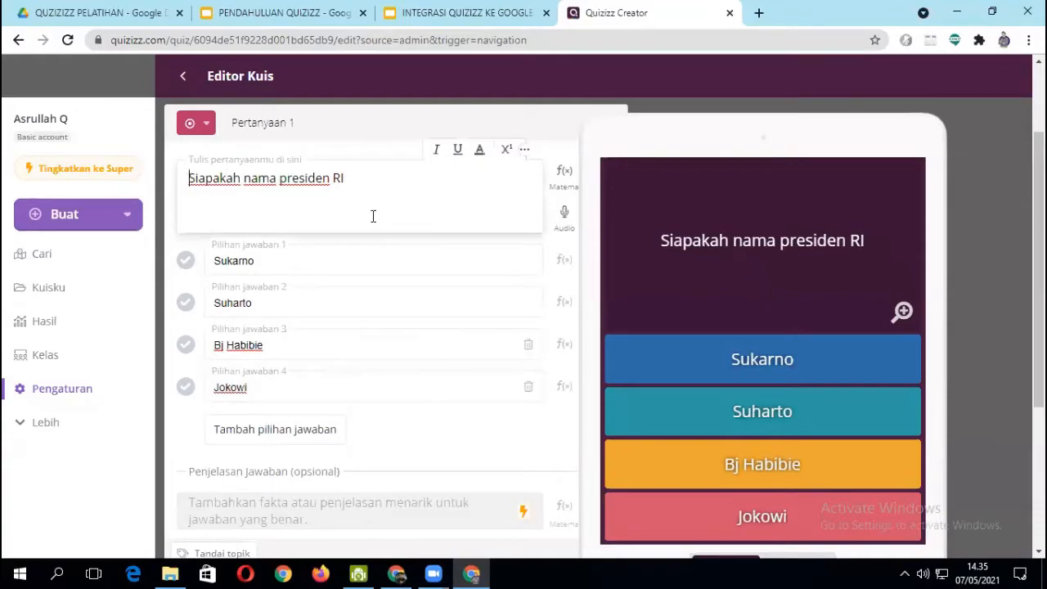
{"action": "left_click_drag", "start_coordinate": [190, 177], "coordinate": [351, 184]}
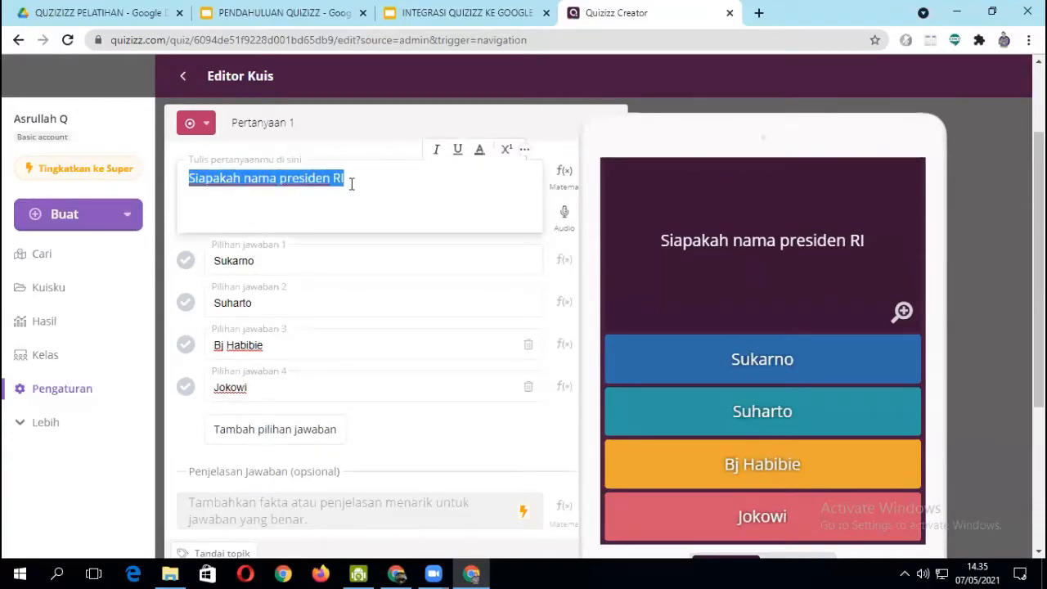
{"action": "left_click", "coordinate": [435, 154]}
{"action": "left_click", "coordinate": [434, 154]}
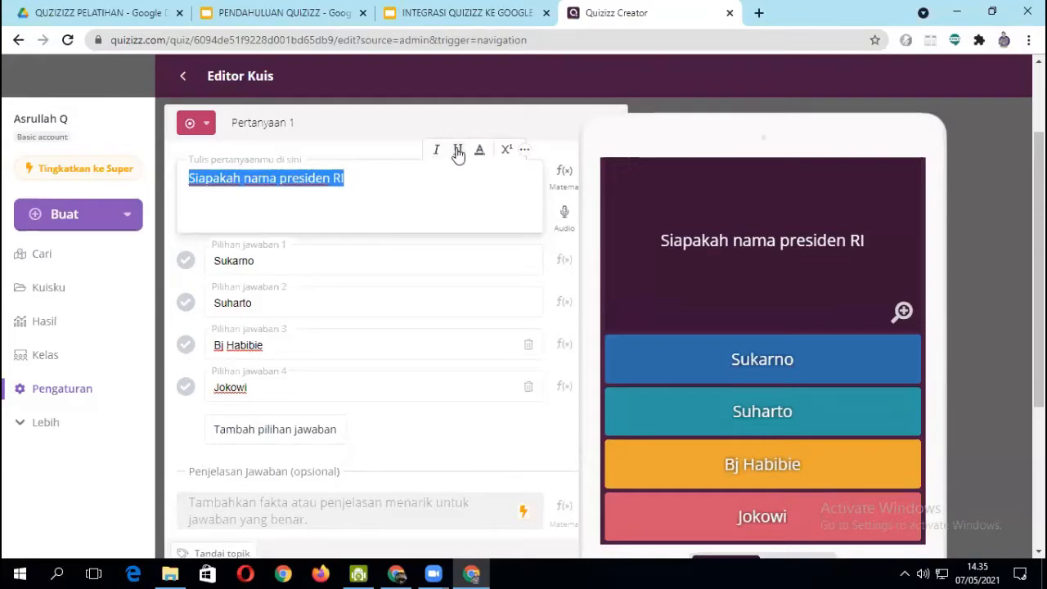
{"action": "left_click", "coordinate": [458, 153]}
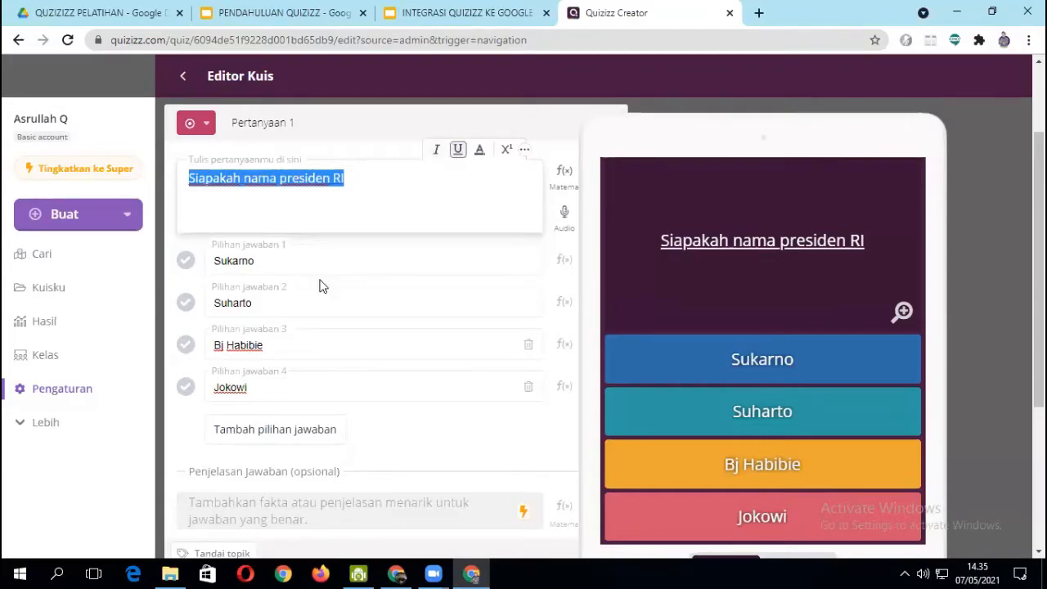
{"action": "left_click", "coordinate": [390, 179]}
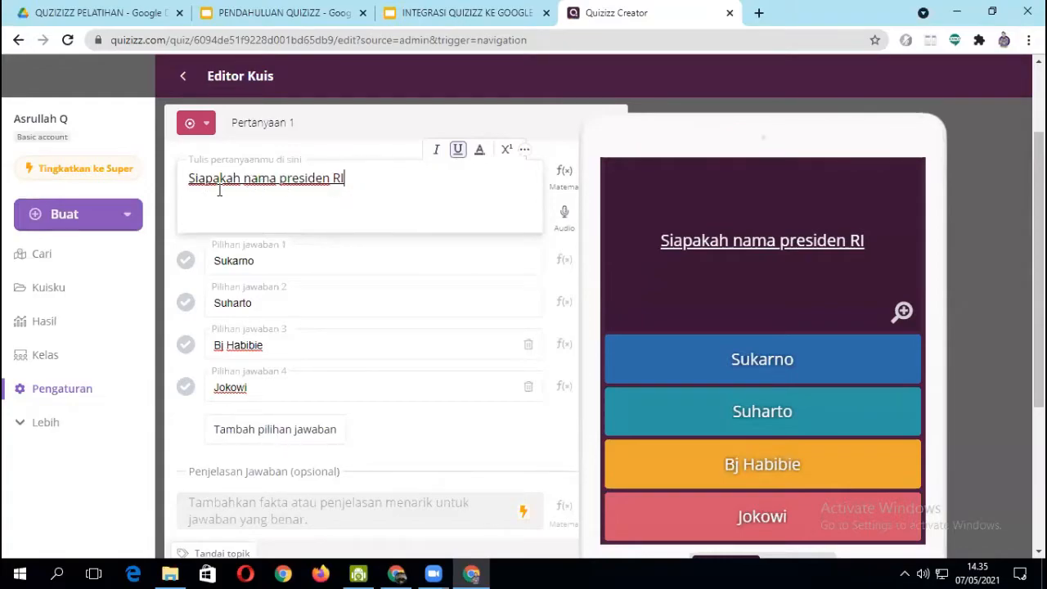
{"action": "left_click_drag", "start_coordinate": [187, 178], "coordinate": [369, 171]}
{"action": "left_click", "coordinate": [480, 153]}
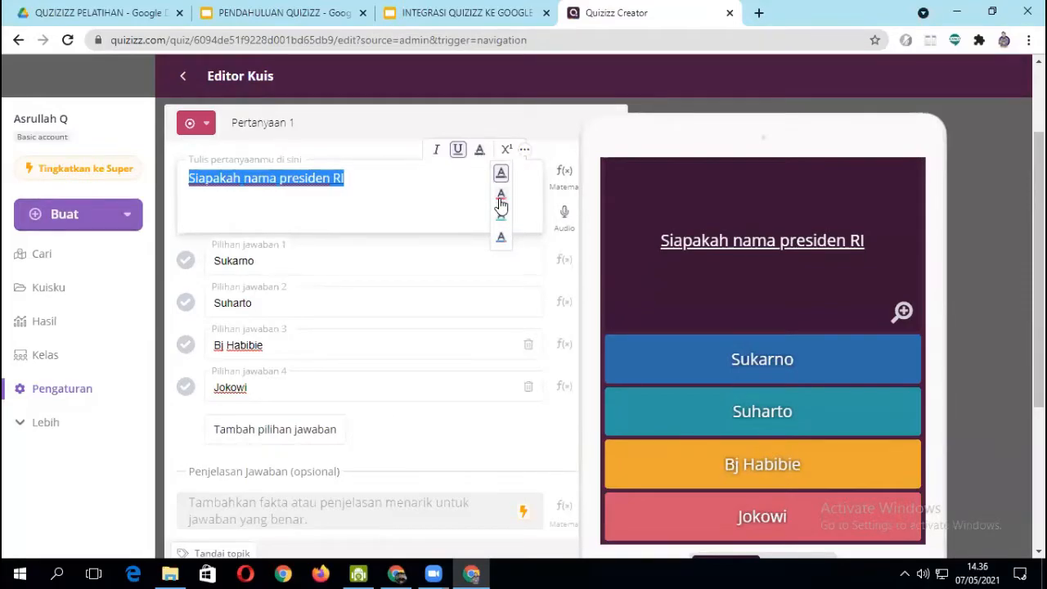
{"action": "left_click", "coordinate": [331, 189]}
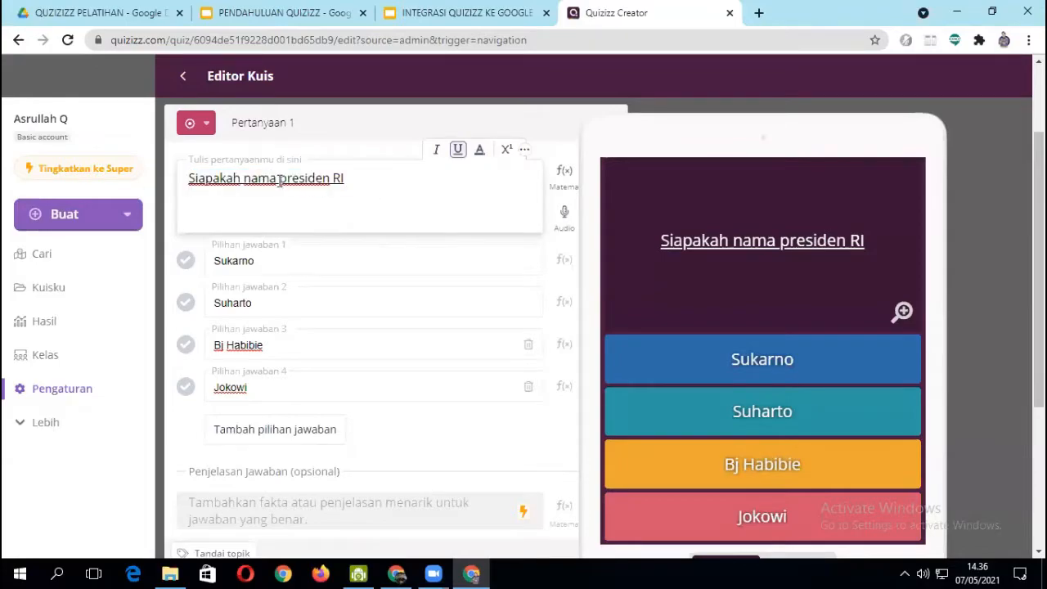
- Color the words "presiden RI" red in the text of question 1
{"action": "left_click_drag", "start_coordinate": [279, 180], "coordinate": [362, 180]}
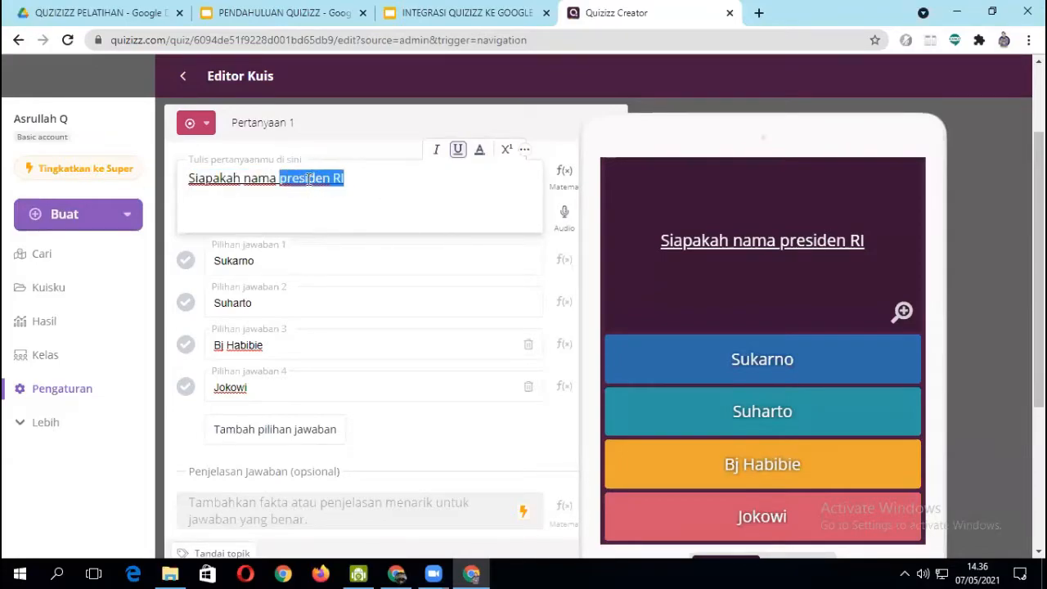
{"action": "left_click", "coordinate": [479, 150]}
{"action": "left_click", "coordinate": [501, 197]}
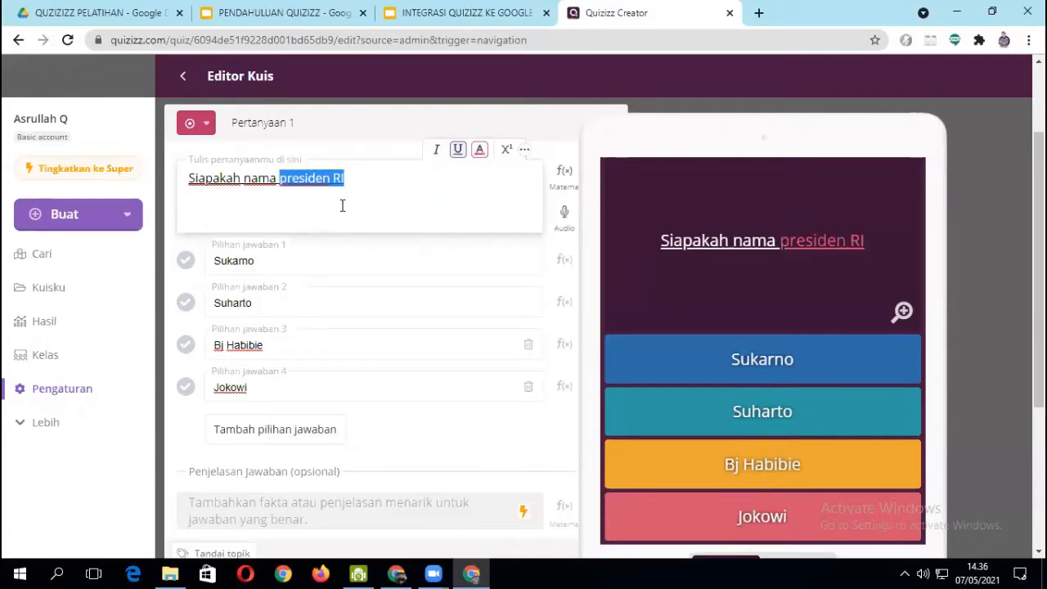
- Append "cm" with a superscript 2 to the end of the question text
{"action": "left_click", "coordinate": [361, 182]}
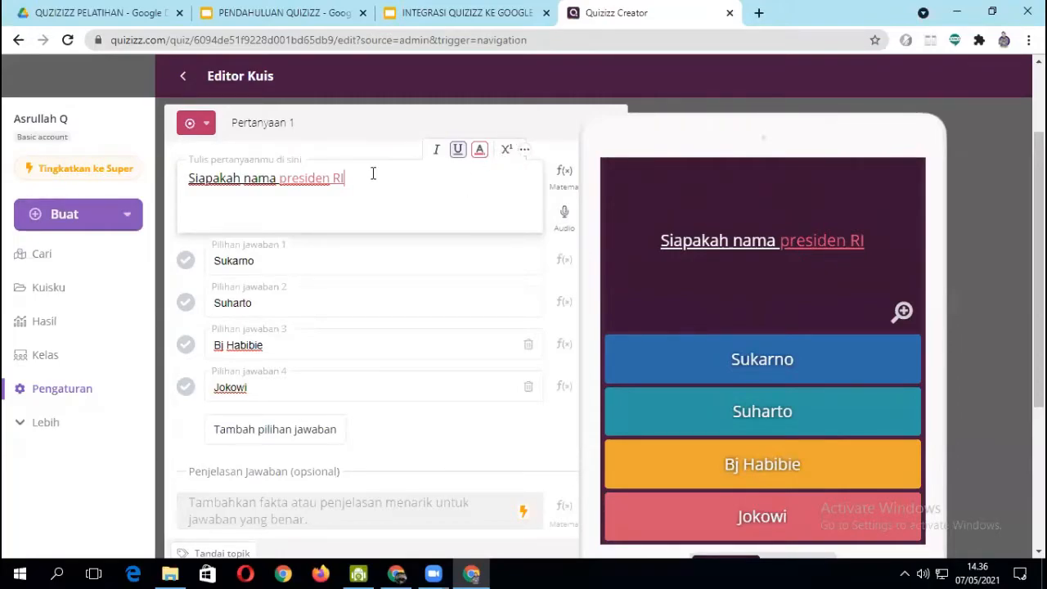
{"action": "type", "text": "cm"}
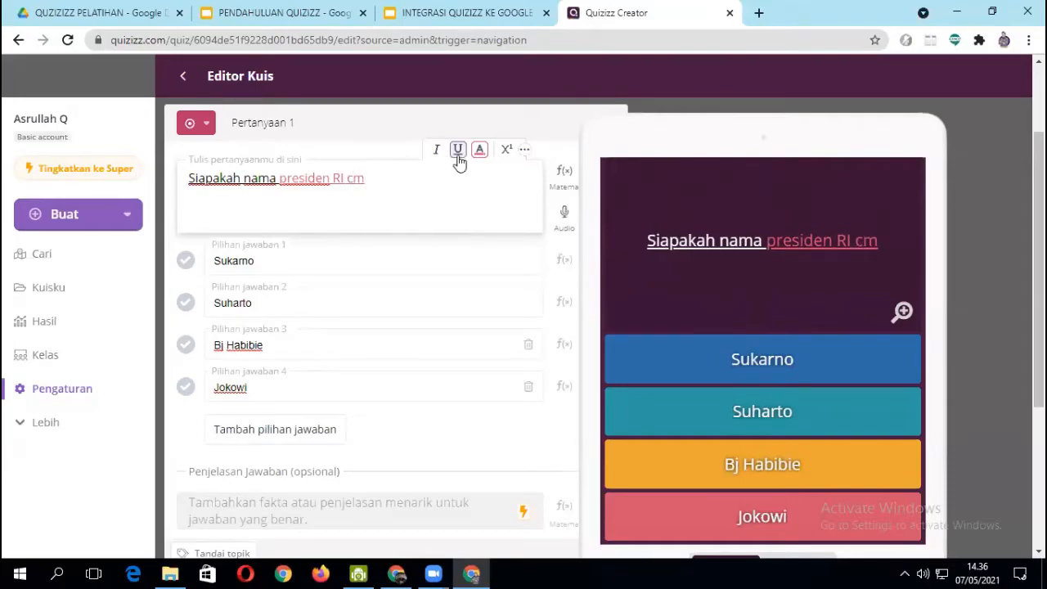
{"action": "left_click", "coordinate": [506, 150]}
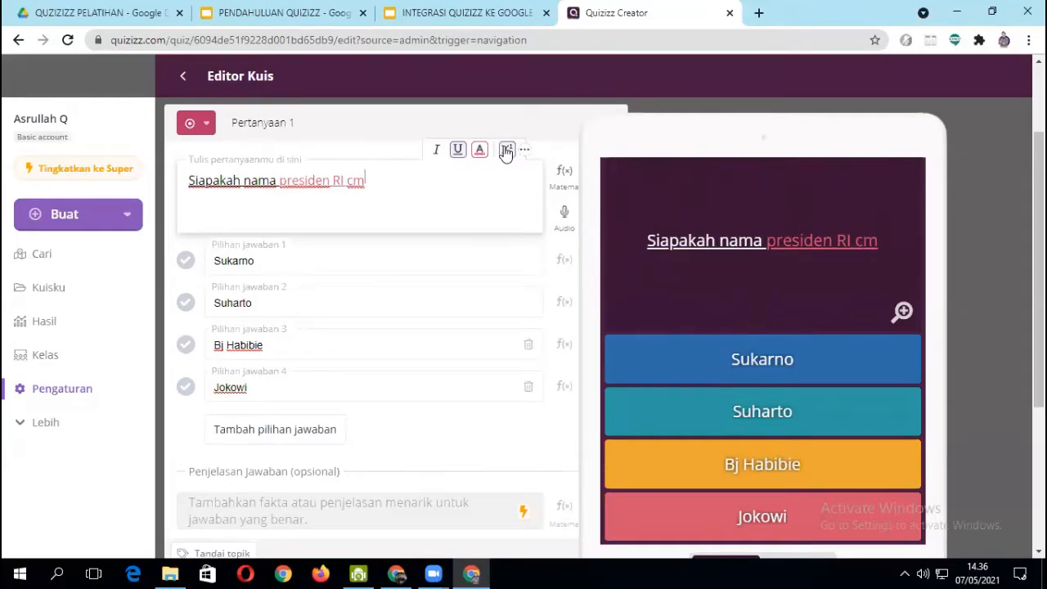
{"action": "type", "text": "2"}
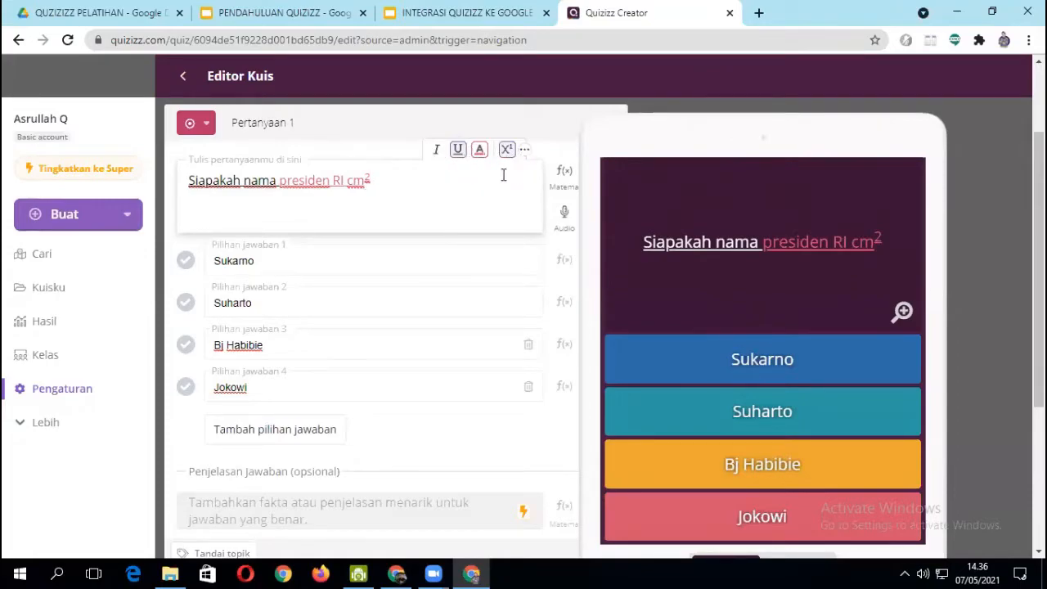
{"action": "left_click", "coordinate": [524, 151]}
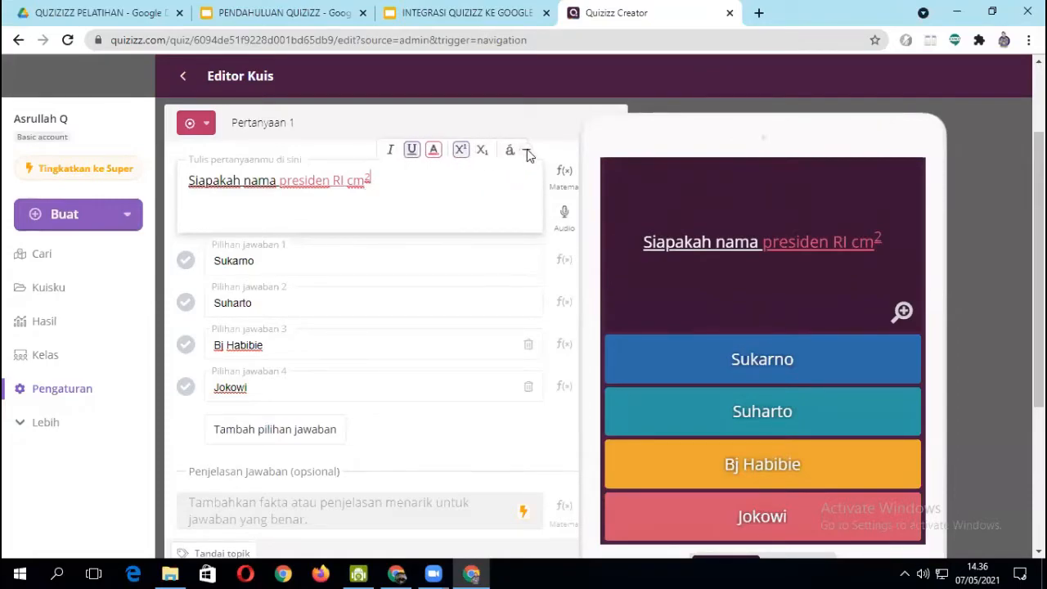
{"action": "left_click", "coordinate": [526, 152]}
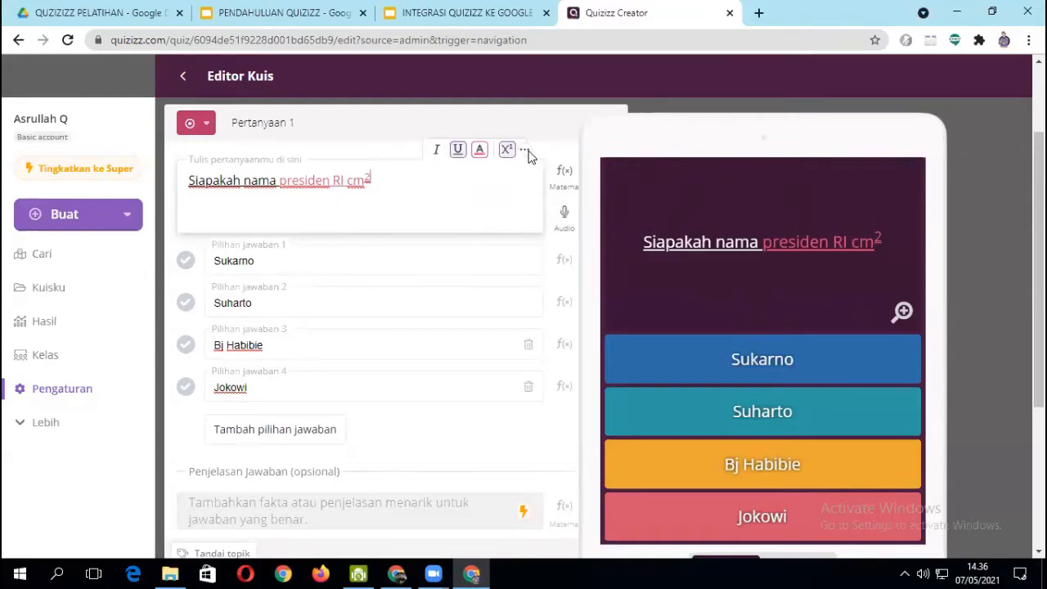
- Delete the trailing "cm²" from the question and end its text with "..."
{"action": "double_click", "coordinate": [362, 177]}
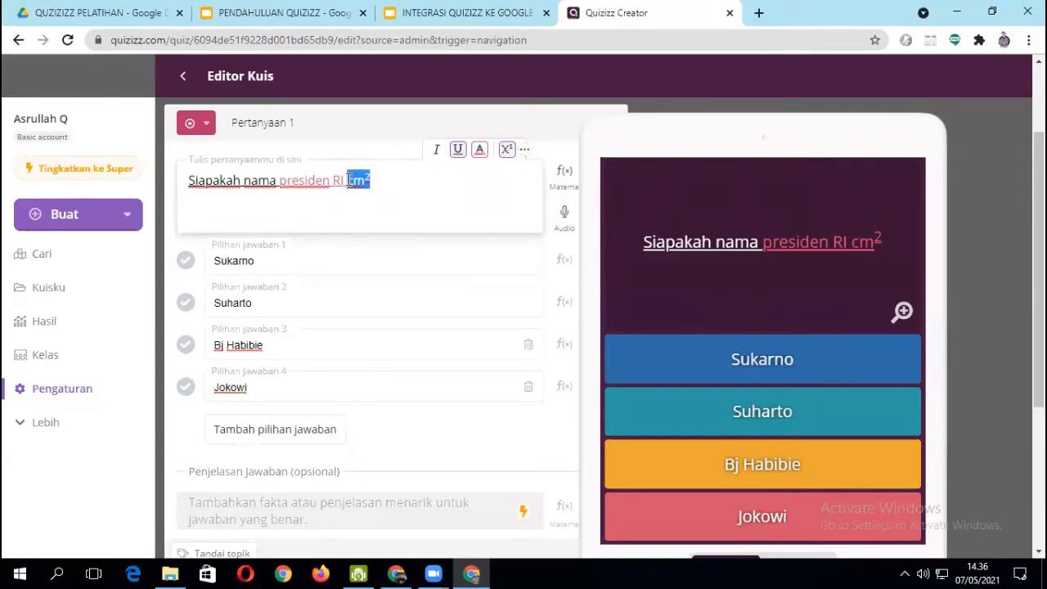
{"action": "key", "text": "BackSpace"}
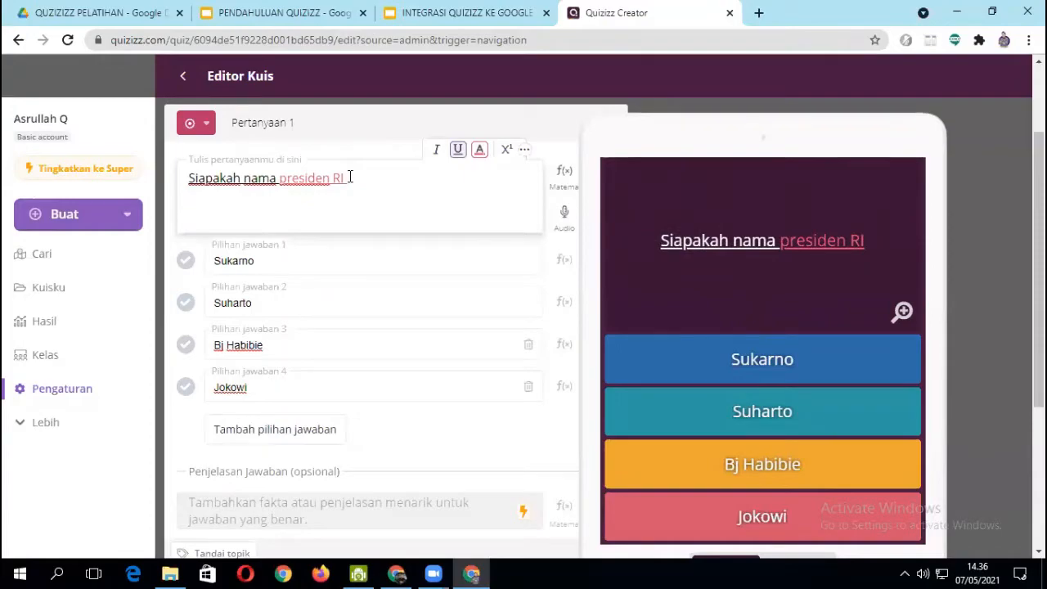
{"action": "type", "text": "..."}
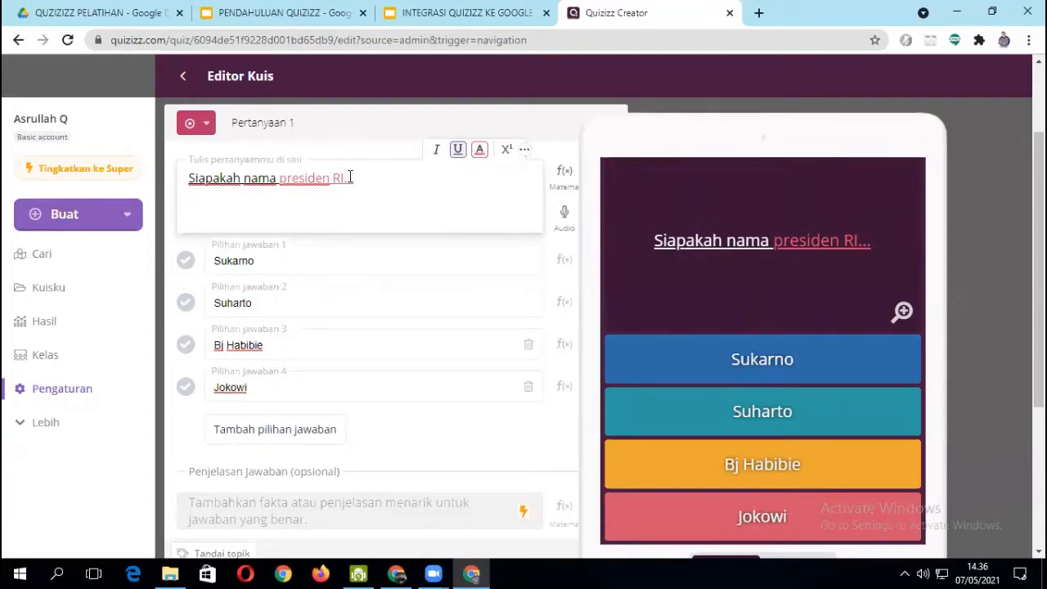
- Examine the question 1 editor, including the formatting tools of the answer options and the whole device preview
{"action": "scroll", "coordinate": [324, 268], "scroll_direction": "down", "scroll_amount": 2}
{"action": "scroll", "coordinate": [325, 276], "scroll_direction": "up", "scroll_amount": 2}
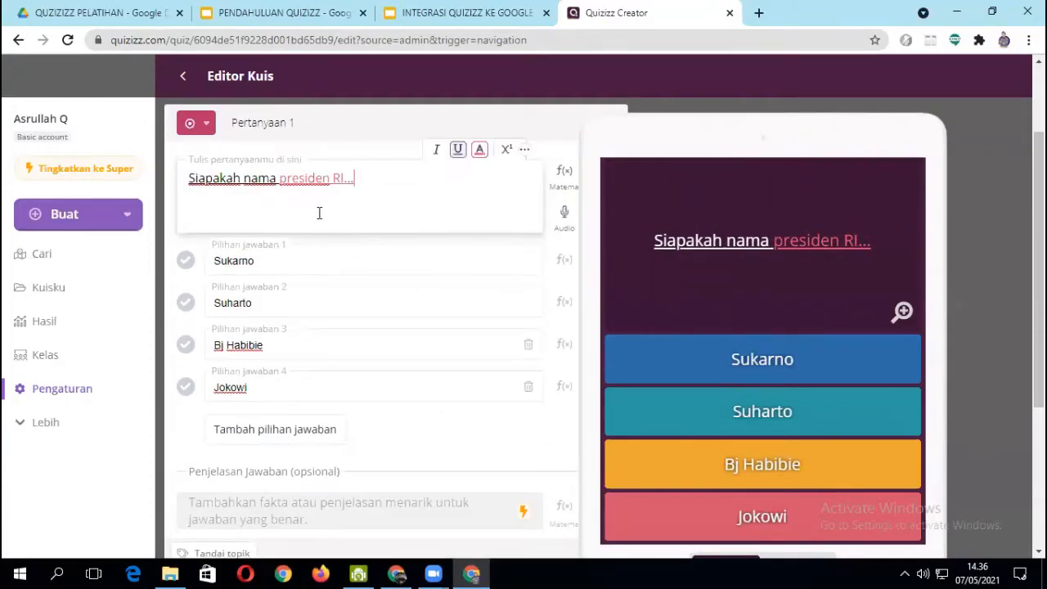
{"action": "scroll", "coordinate": [295, 327], "scroll_direction": "down", "scroll_amount": 2}
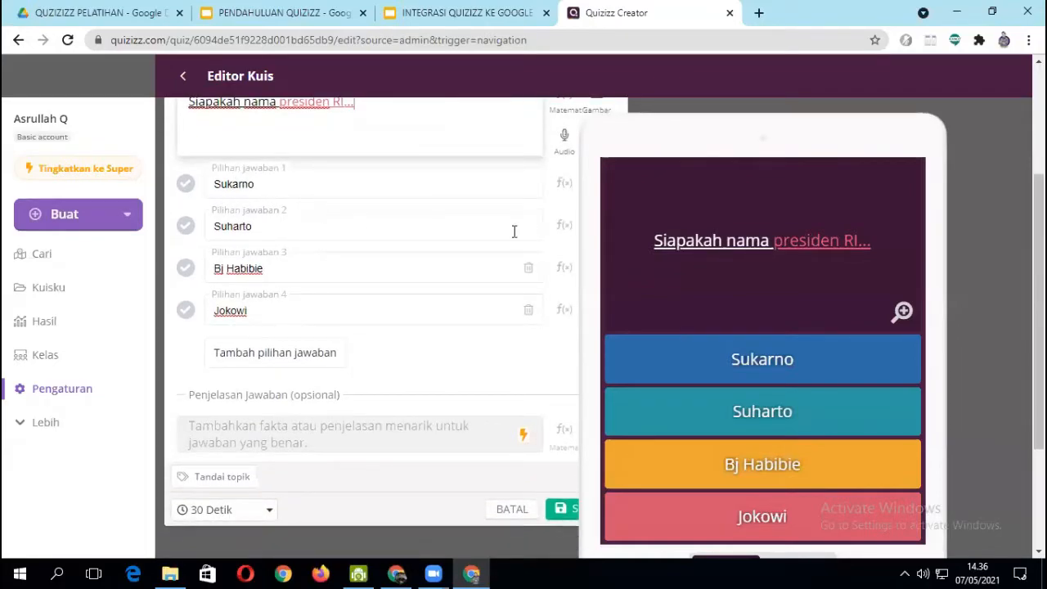
{"action": "scroll", "coordinate": [535, 246], "scroll_direction": "up", "scroll_amount": 2}
{"action": "left_click", "coordinate": [376, 259]}
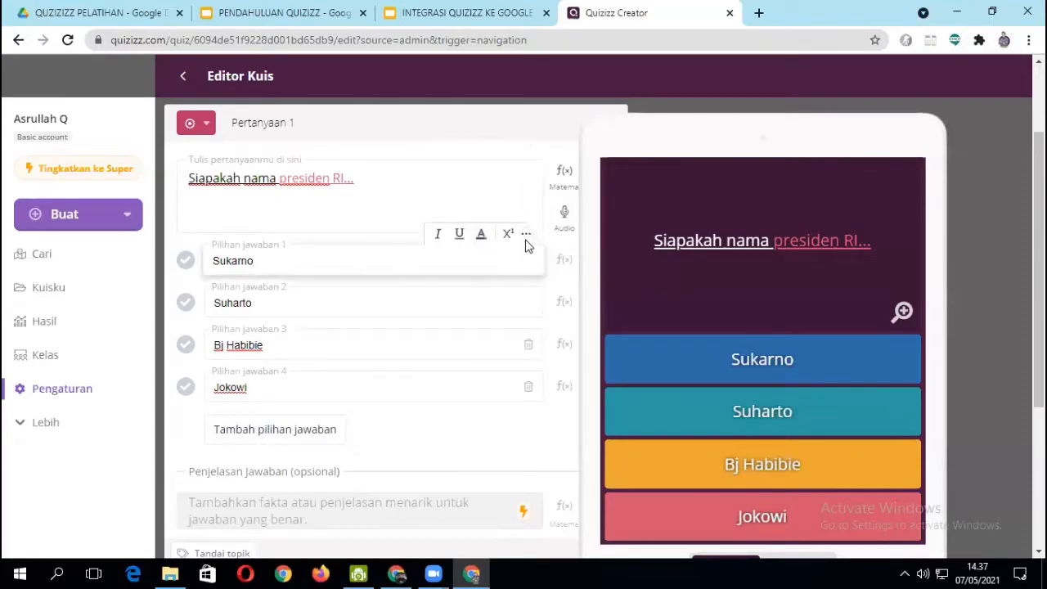
{"action": "left_click", "coordinate": [334, 344]}
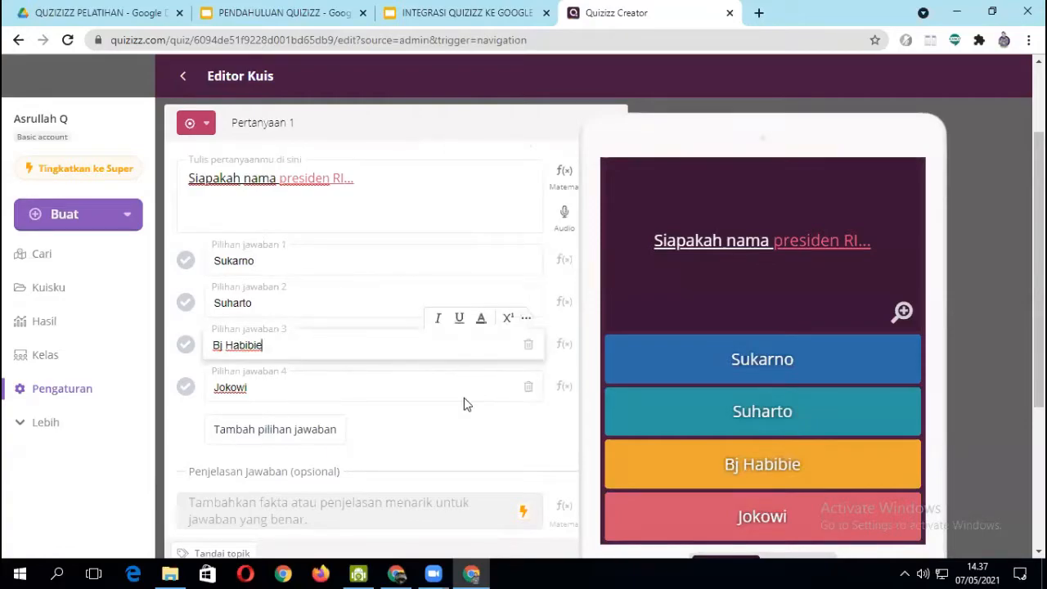
{"action": "left_click", "coordinate": [821, 123]}
{"action": "key", "text": "ctrl+minus"}
{"action": "key", "text": "ctrl+minus"}
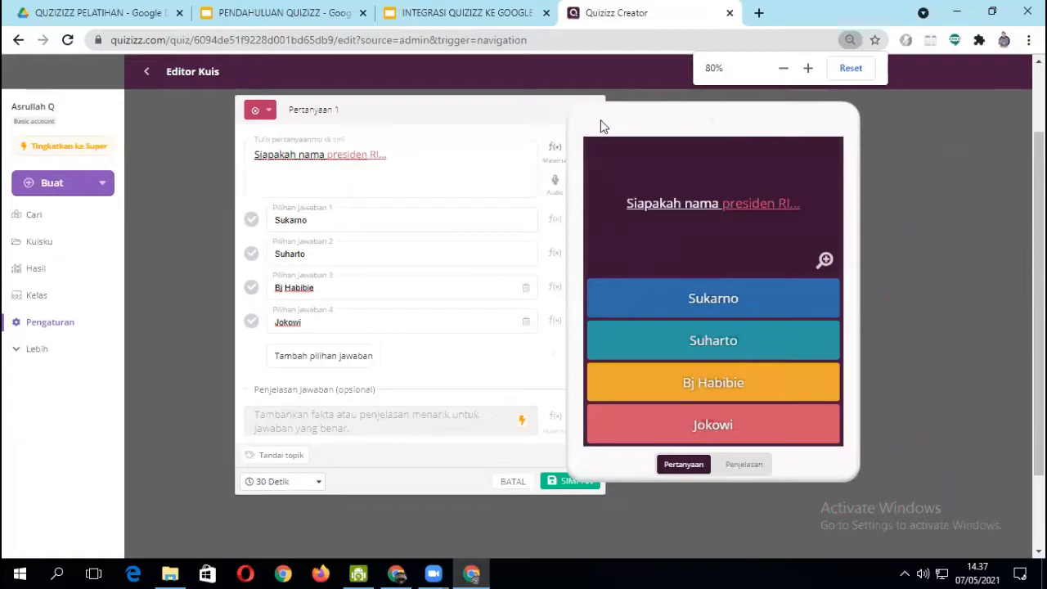
{"action": "scroll", "coordinate": [418, 295], "scroll_direction": "up", "scroll_amount": 1}
{"action": "scroll", "coordinate": [420, 294], "scroll_direction": "down", "scroll_amount": 2}
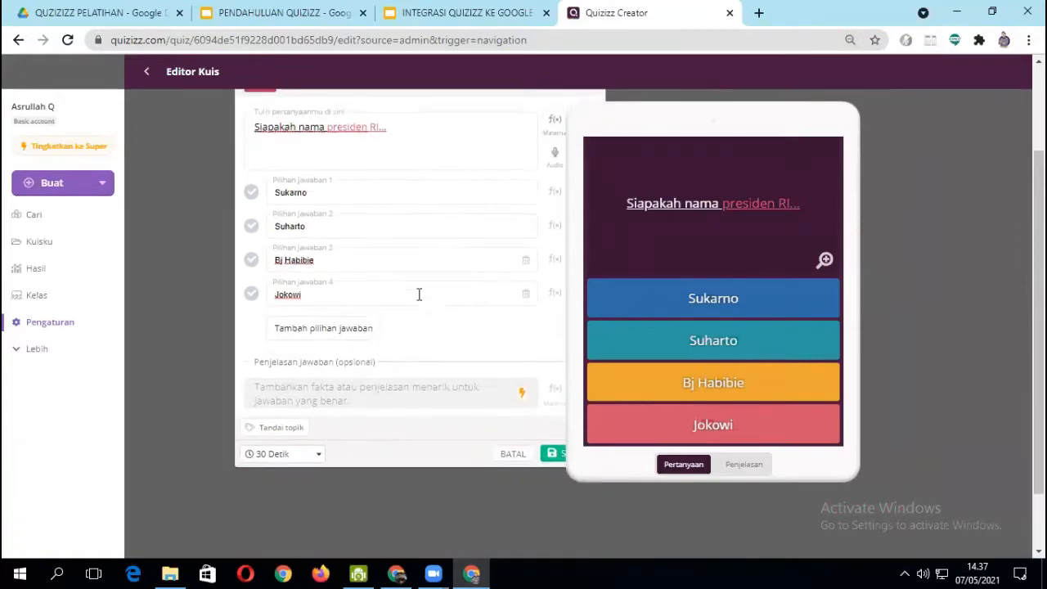
{"action": "scroll", "coordinate": [450, 268], "scroll_direction": "up", "scroll_amount": 2}
{"action": "scroll", "coordinate": [544, 260], "scroll_direction": "down", "scroll_amount": 1}
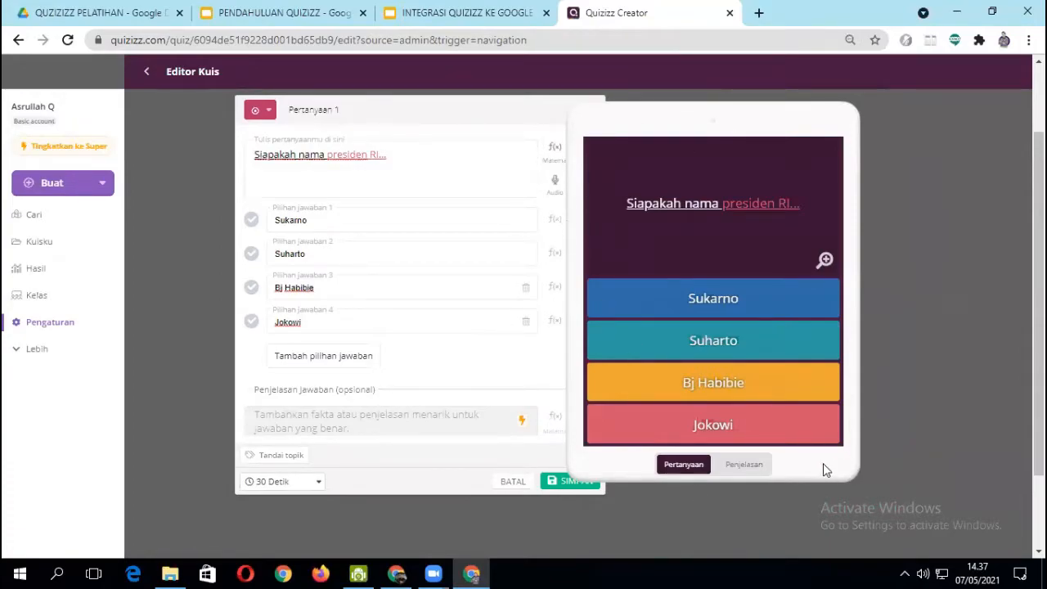
{"action": "key", "text": "ctrl+minus"}
{"action": "key", "text": "ctrl+plus"}
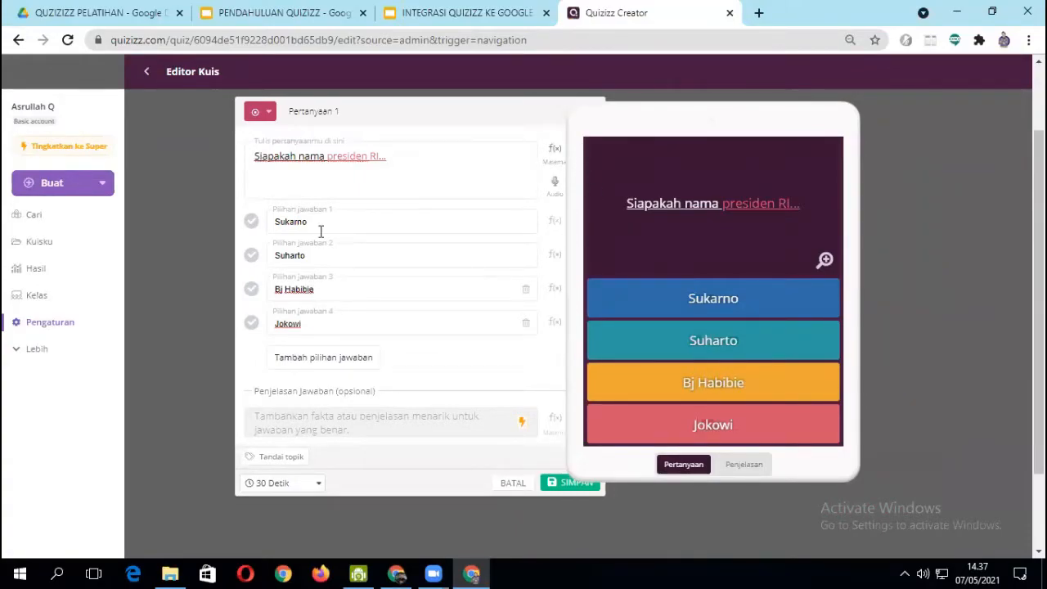
- Mark "Sukarno" as the correct answer to question 1
{"action": "scroll", "coordinate": [363, 297], "scroll_direction": "down", "scroll_amount": 1}
{"action": "scroll", "coordinate": [362, 305], "scroll_direction": "up", "scroll_amount": 1}
{"action": "scroll", "coordinate": [257, 269], "scroll_direction": "up", "scroll_amount": 1}
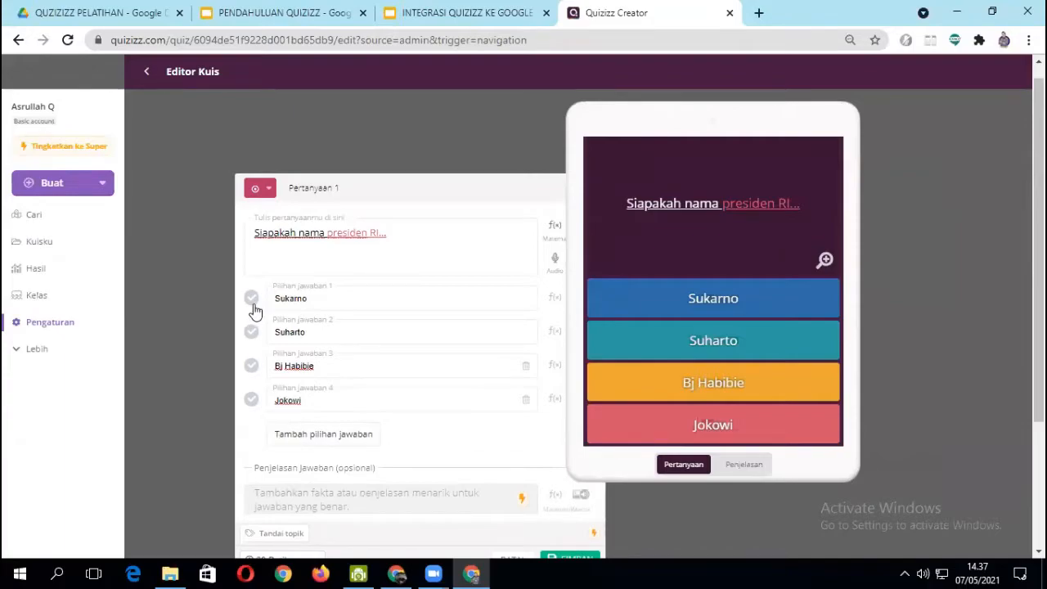
{"action": "left_click", "coordinate": [252, 301]}
- Add an empty fifth answer option to question 1 and remove it again
{"action": "scroll", "coordinate": [264, 309], "scroll_direction": "down", "scroll_amount": 2}
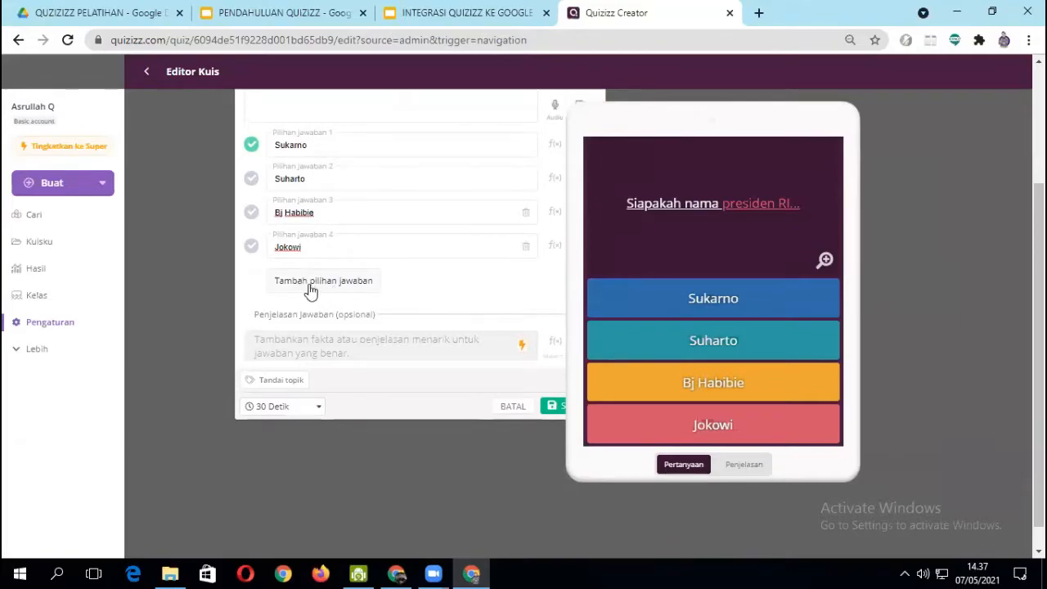
{"action": "left_click", "coordinate": [323, 286]}
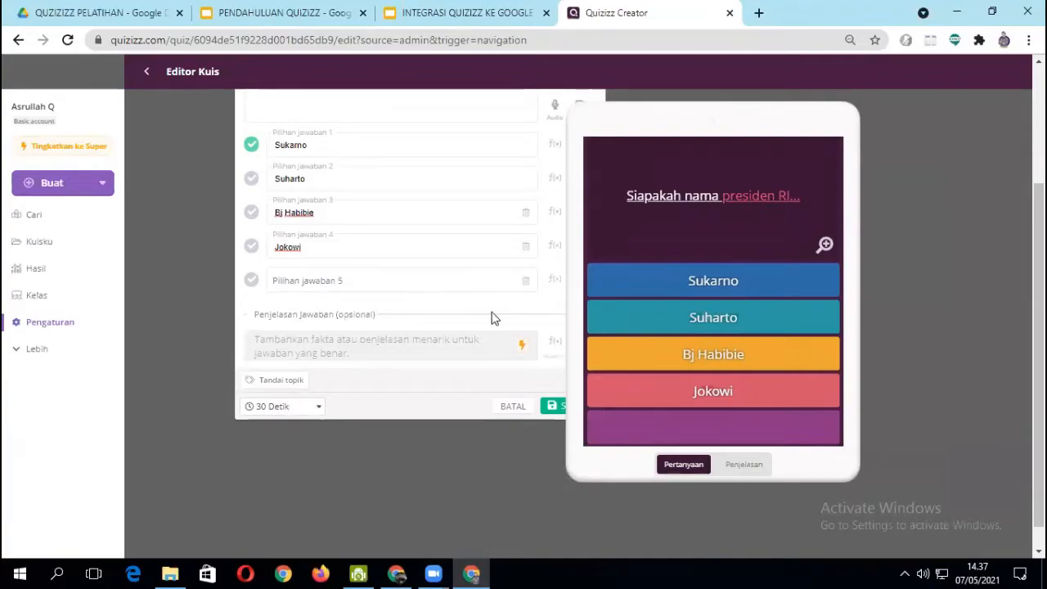
{"action": "left_click", "coordinate": [526, 282]}
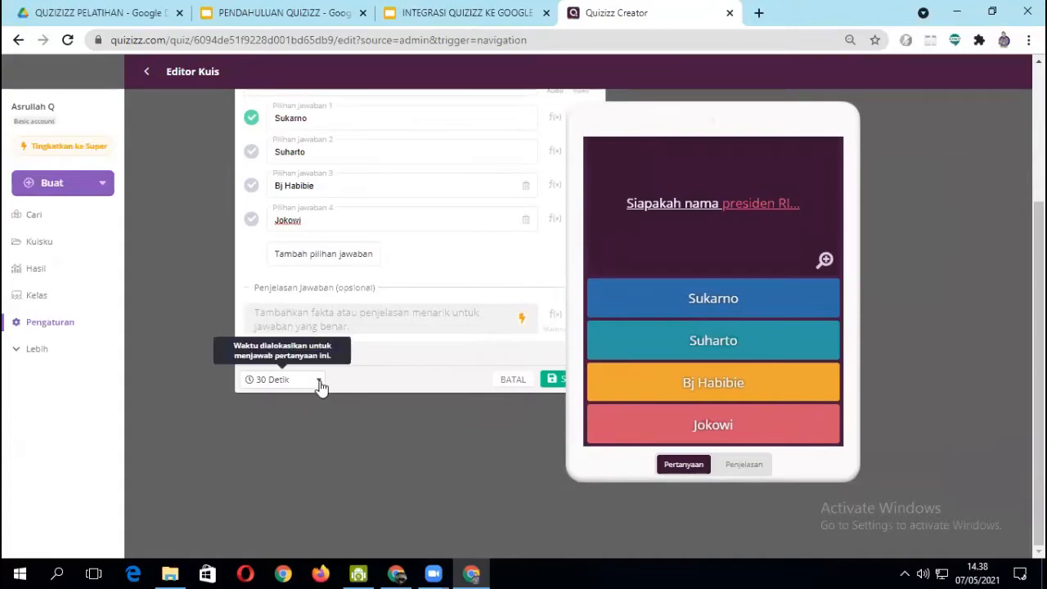
- Review the available answer times and choose 30 Detik for question 1
{"action": "left_click", "coordinate": [319, 381]}
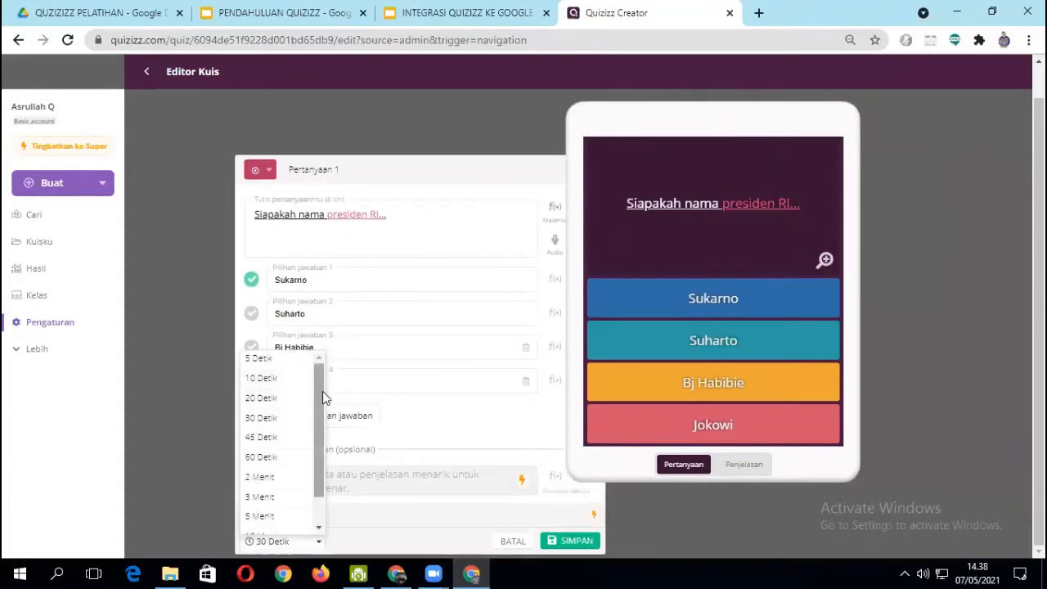
{"action": "scroll", "coordinate": [294, 425], "scroll_direction": "down", "scroll_amount": 2}
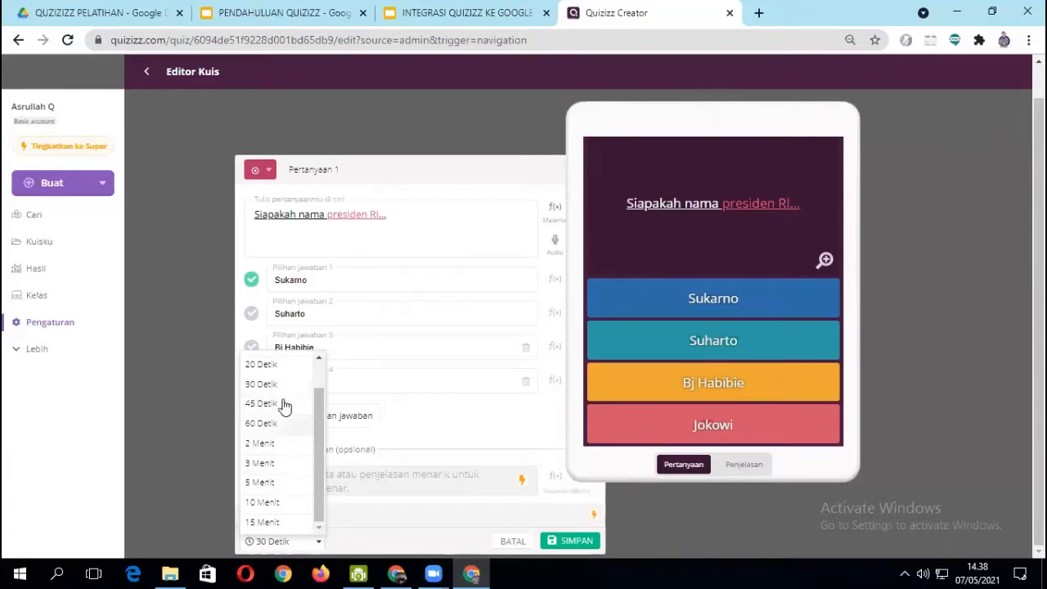
{"action": "scroll", "coordinate": [309, 437], "scroll_direction": "up", "scroll_amount": 1}
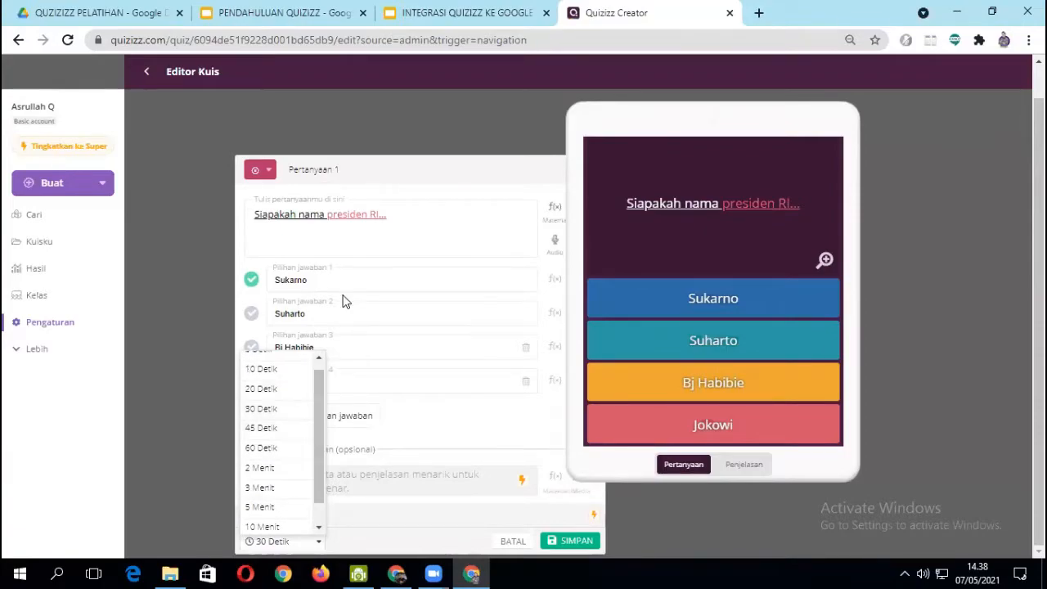
{"action": "left_click", "coordinate": [272, 415]}
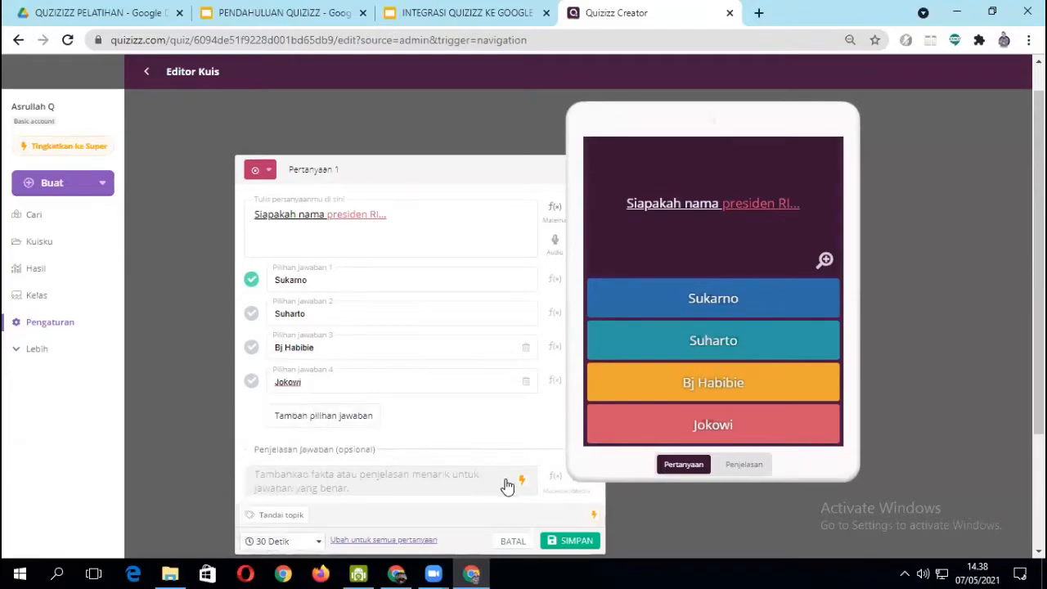
- Save question 1 to the quiz
{"action": "scroll", "coordinate": [450, 229], "scroll_direction": "down", "scroll_amount": 1}
{"action": "scroll", "coordinate": [451, 246], "scroll_direction": "down", "scroll_amount": 3}
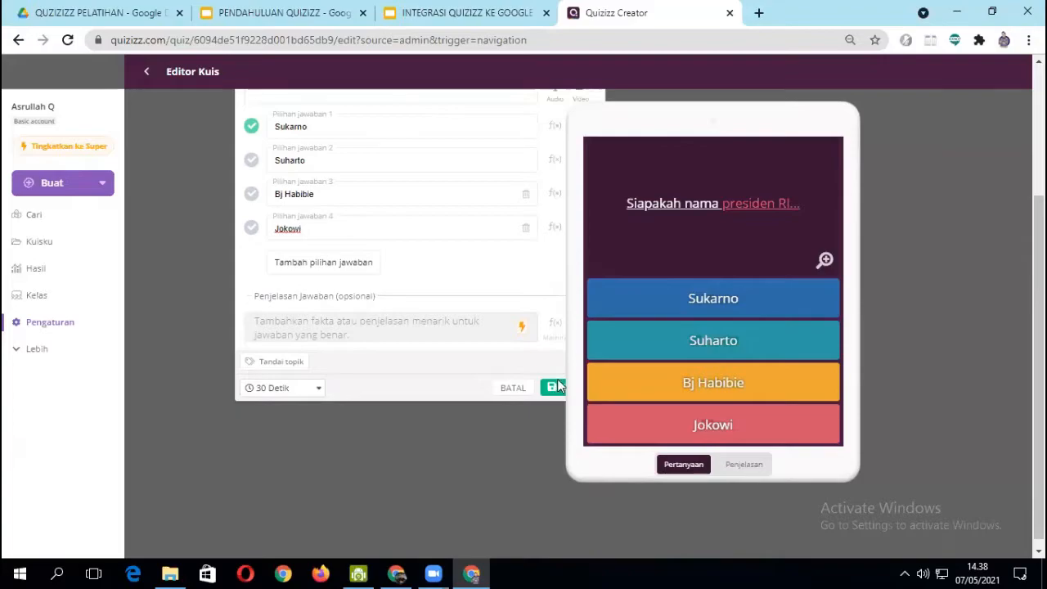
{"action": "scroll", "coordinate": [575, 355], "scroll_direction": "up", "scroll_amount": 2}
{"action": "scroll", "coordinate": [569, 380], "scroll_direction": "down", "scroll_amount": 2}
{"action": "key", "text": "ctrl+minus"}
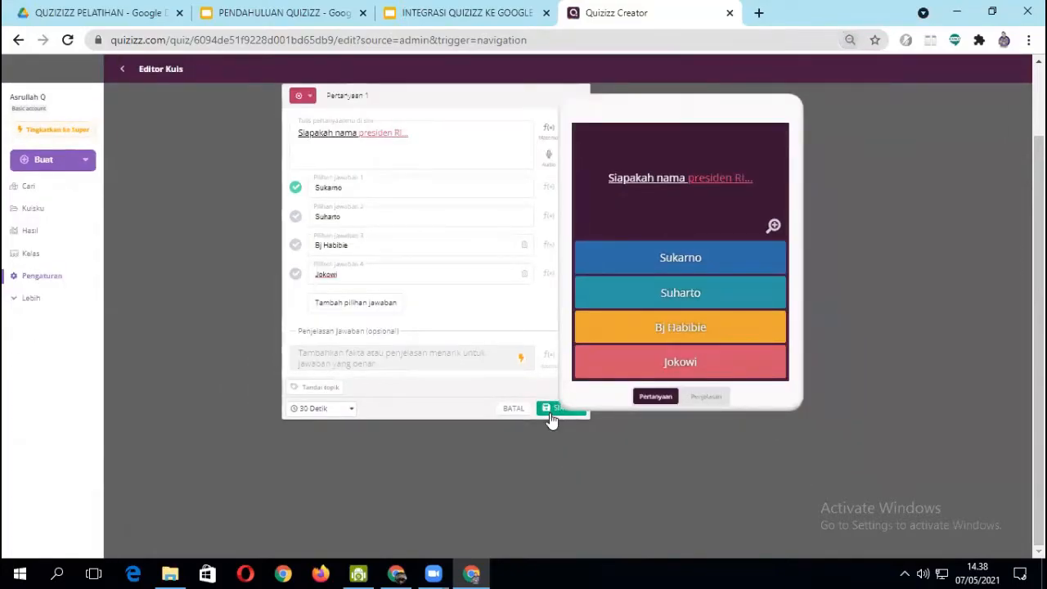
{"action": "key", "text": "ctrl+minus"}
{"action": "key", "text": "ctrl+minus"}
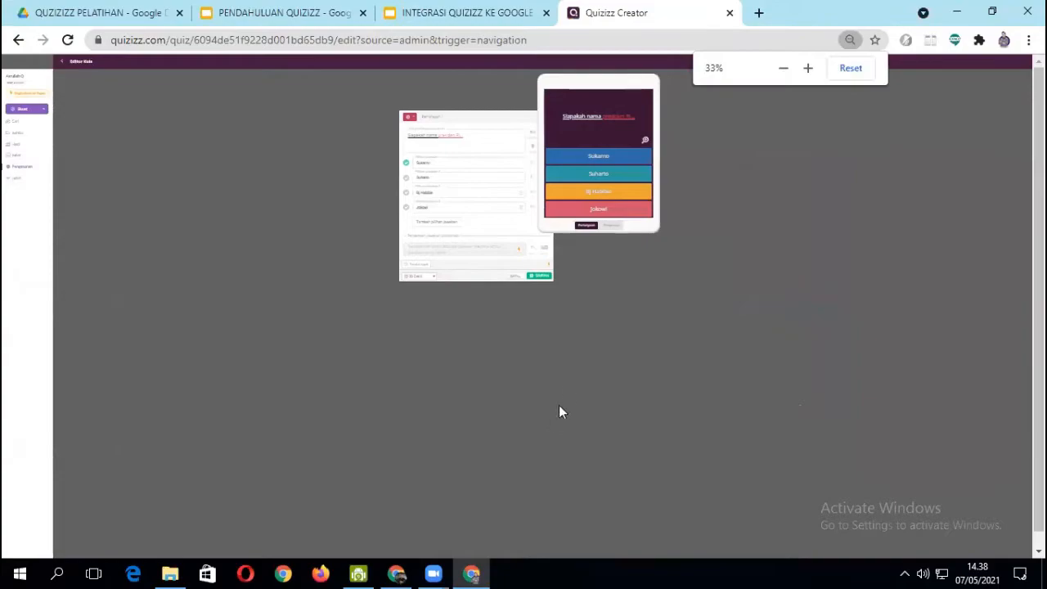
{"action": "key", "text": "ctrl+plus"}
{"action": "left_click", "coordinate": [549, 385]}
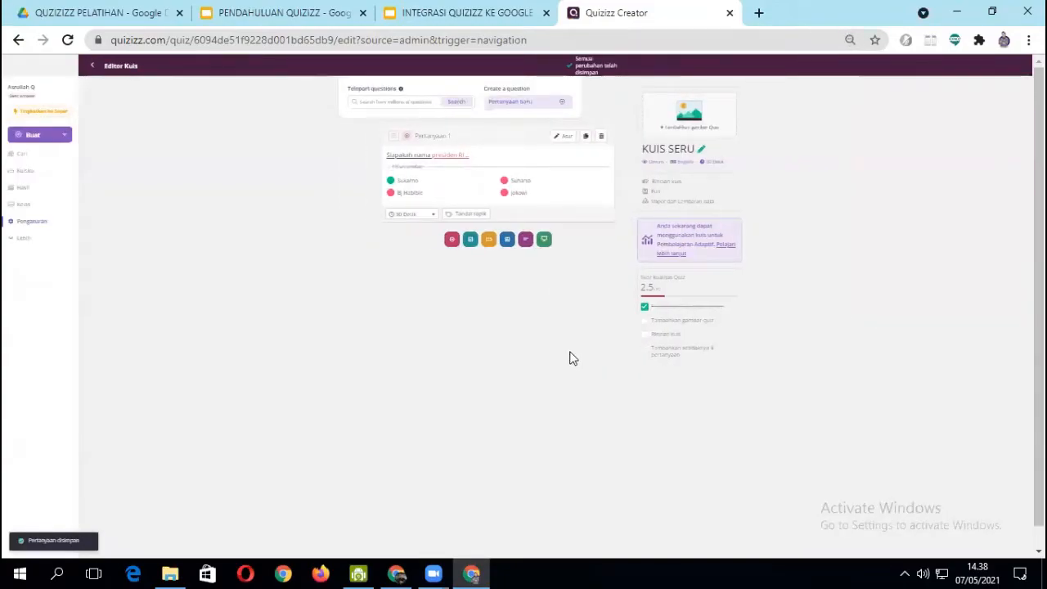
- Add a second question of the checkbox type, which allows several correct answers
{"action": "key", "text": "ctrl+plus"}
{"action": "key", "text": "ctrl+plus"}
{"action": "key", "text": "ctrl+minus"}
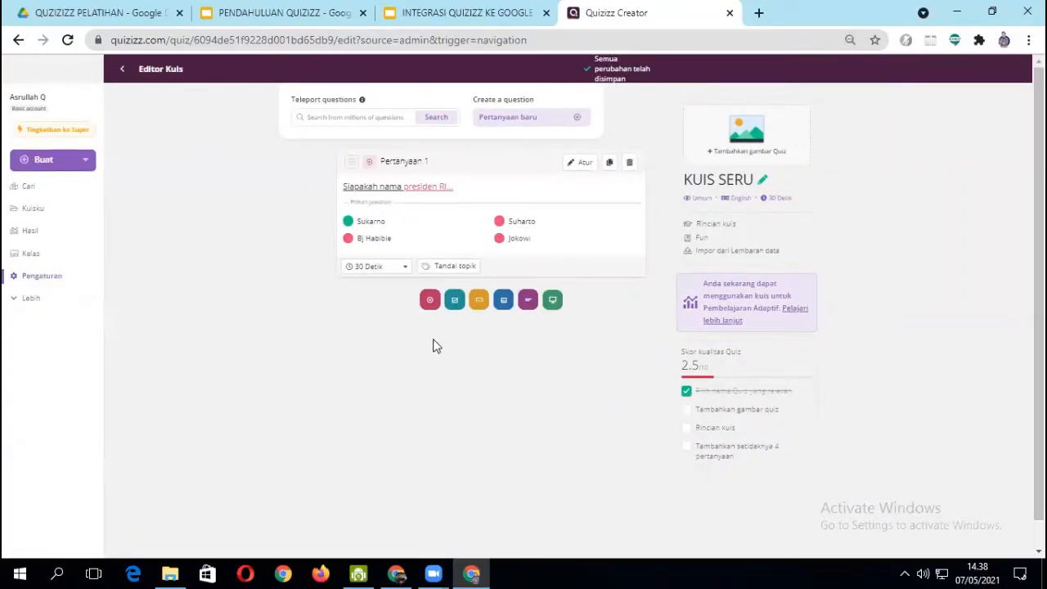
{"action": "left_click", "coordinate": [454, 302]}
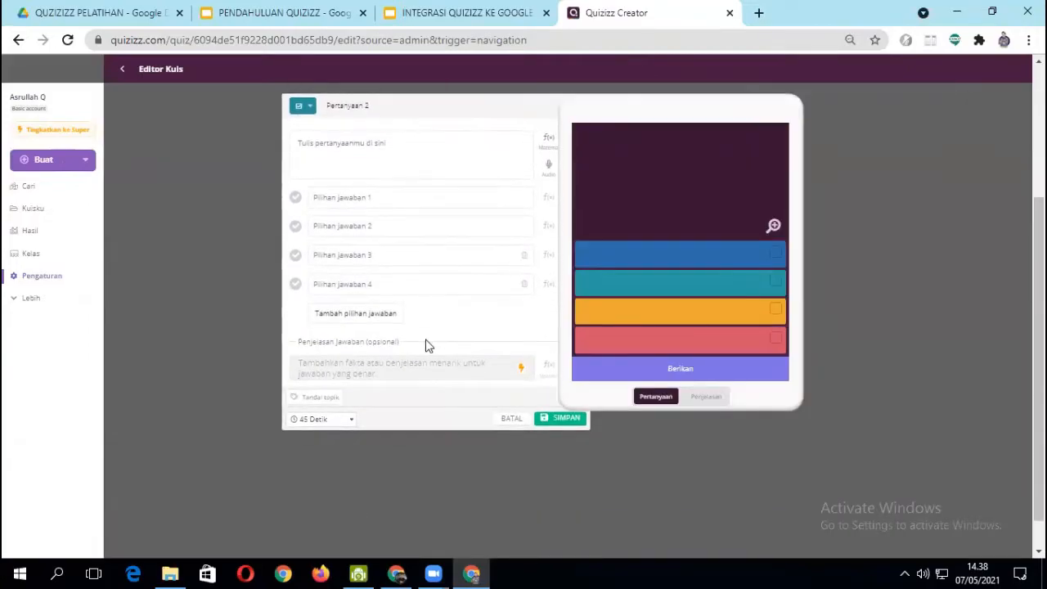
- Write "Sungai apa saja yang terdapat di sulawesi selatan..." as the text of question 2
{"action": "left_click", "coordinate": [313, 146]}
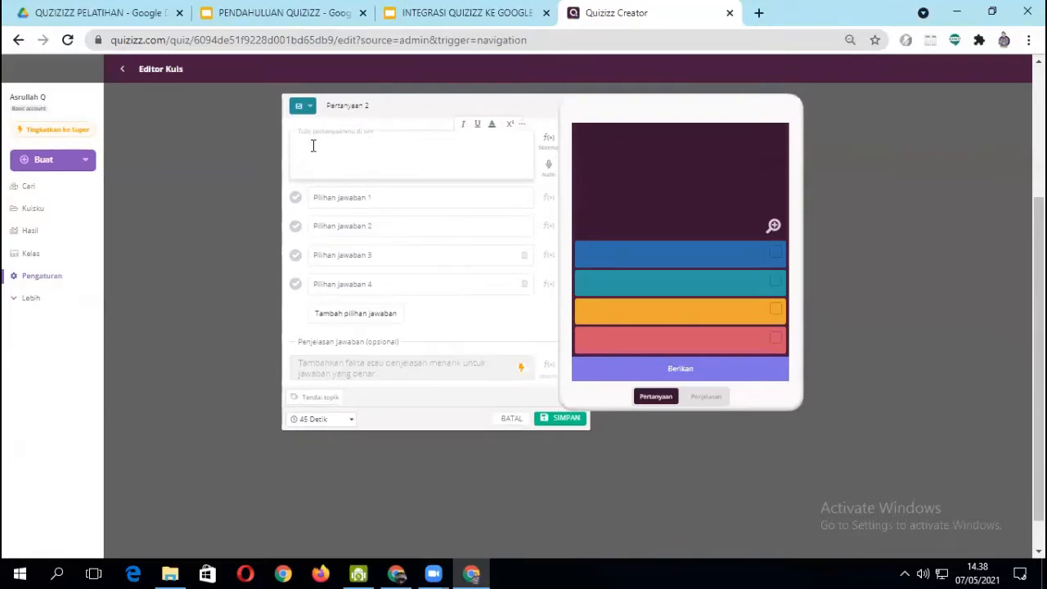
{"action": "type", "text": "Sungai apa sa"}
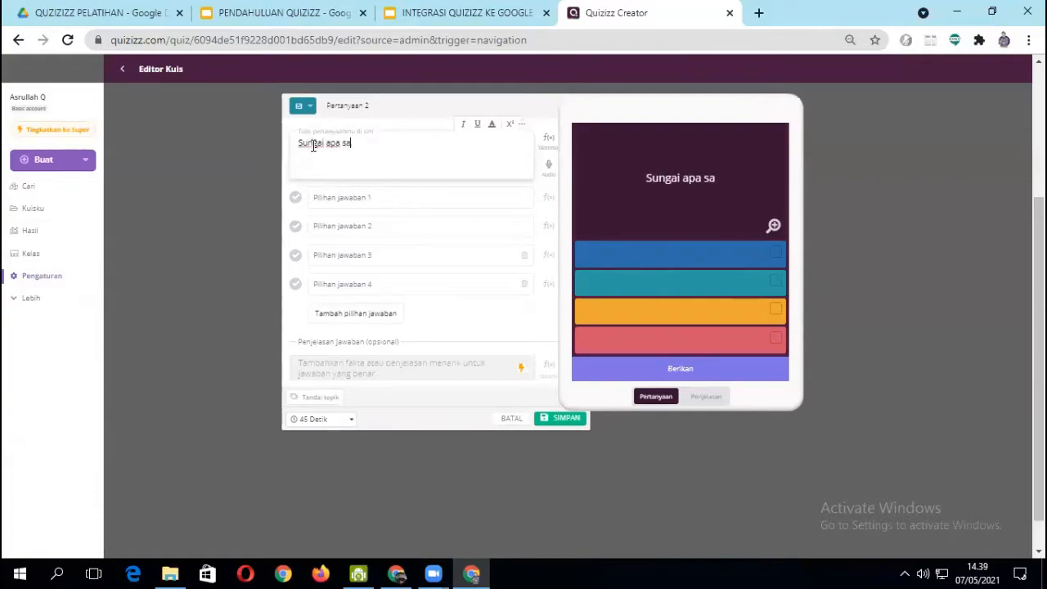
{"action": "type", "text": "ja yang"}
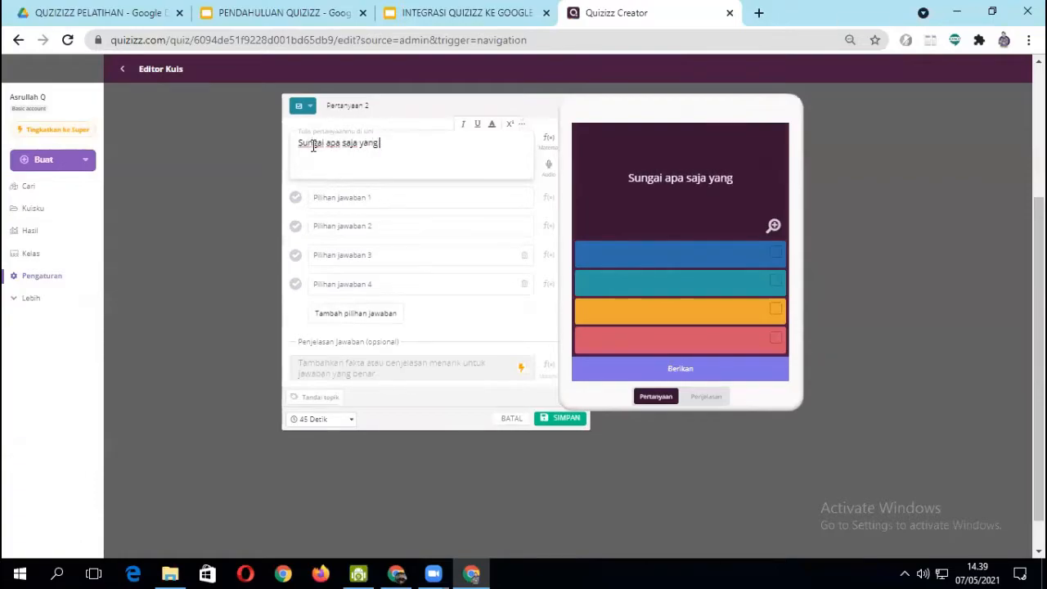
{"action": "type", "text": " terdapat"}
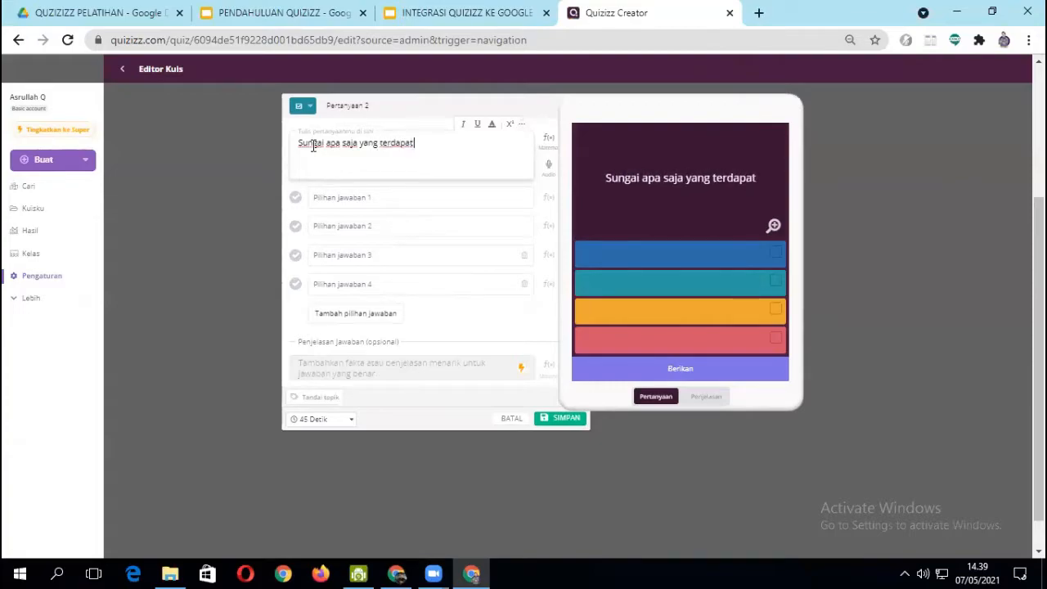
{"action": "type", "text": " di su"}
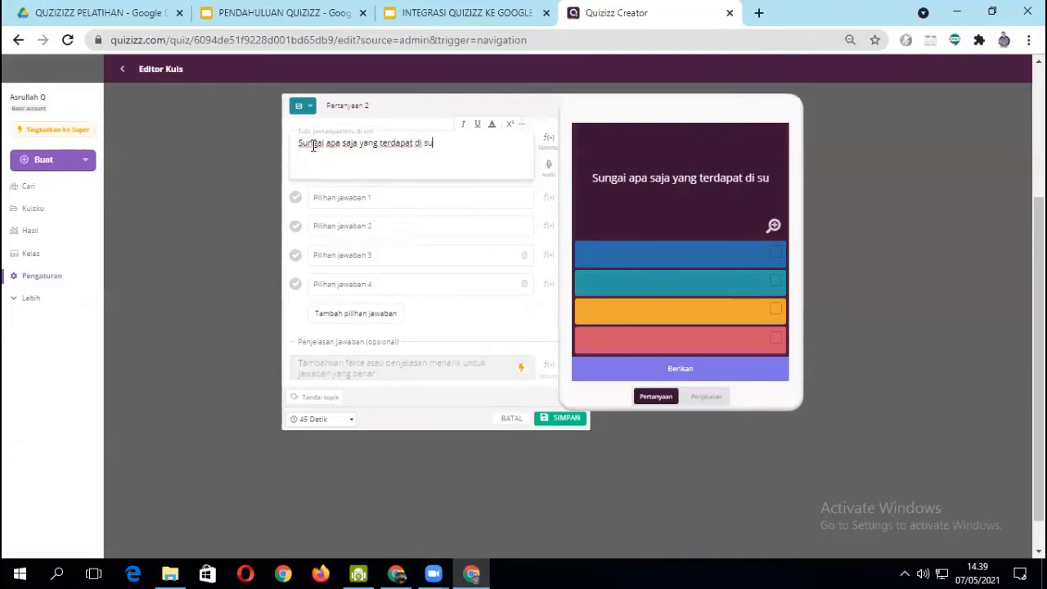
{"action": "type", "text": "lawesi selatan"}
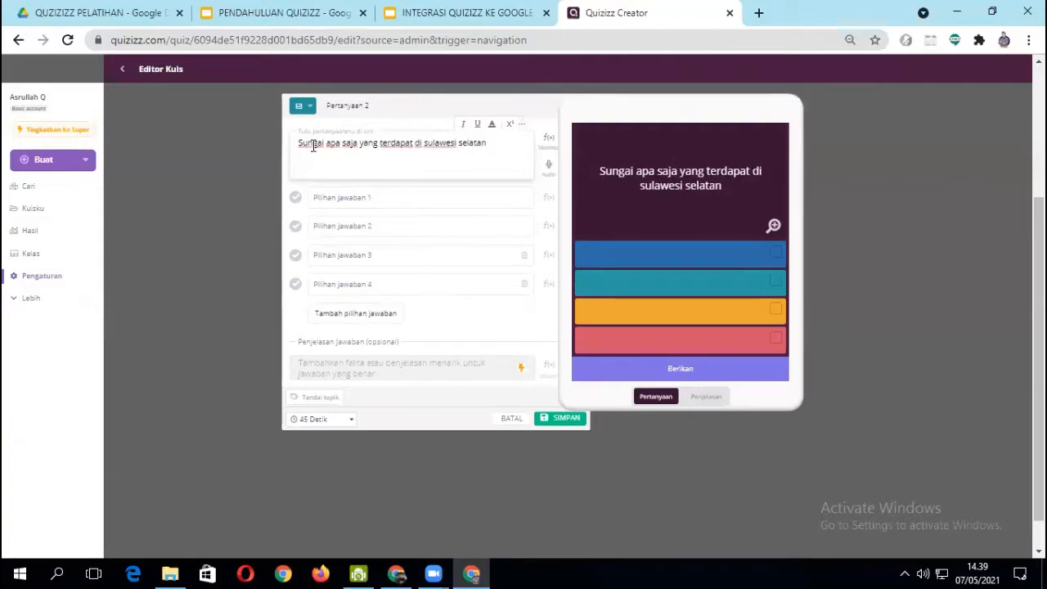
{"action": "type", "text": "..."}
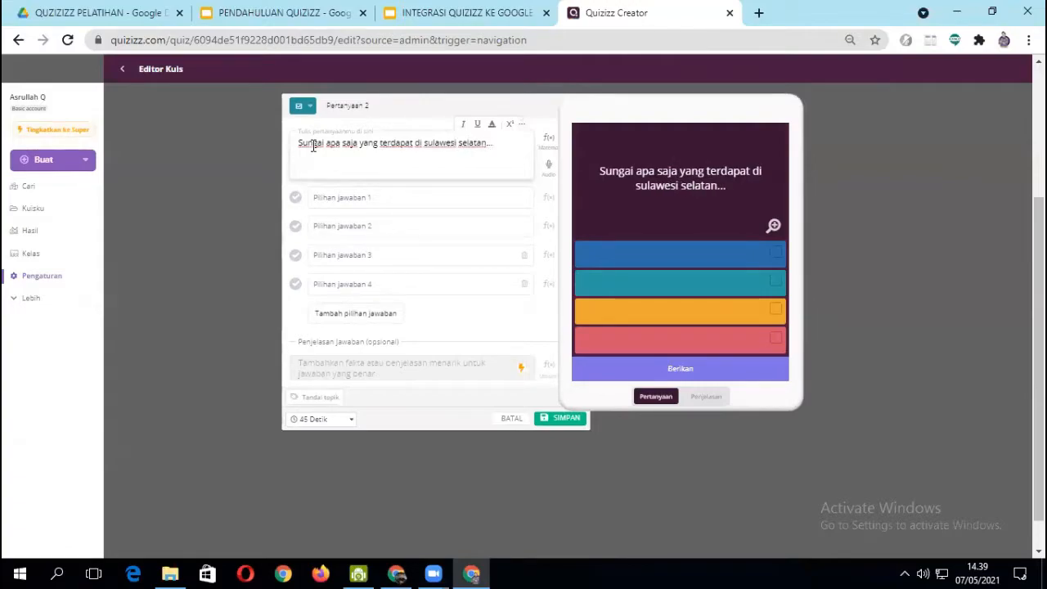
- Fill in the first two answer options of question 2 with "Sungai Tallo" and "Sungai kapuas"
{"action": "left_click", "coordinate": [331, 199]}
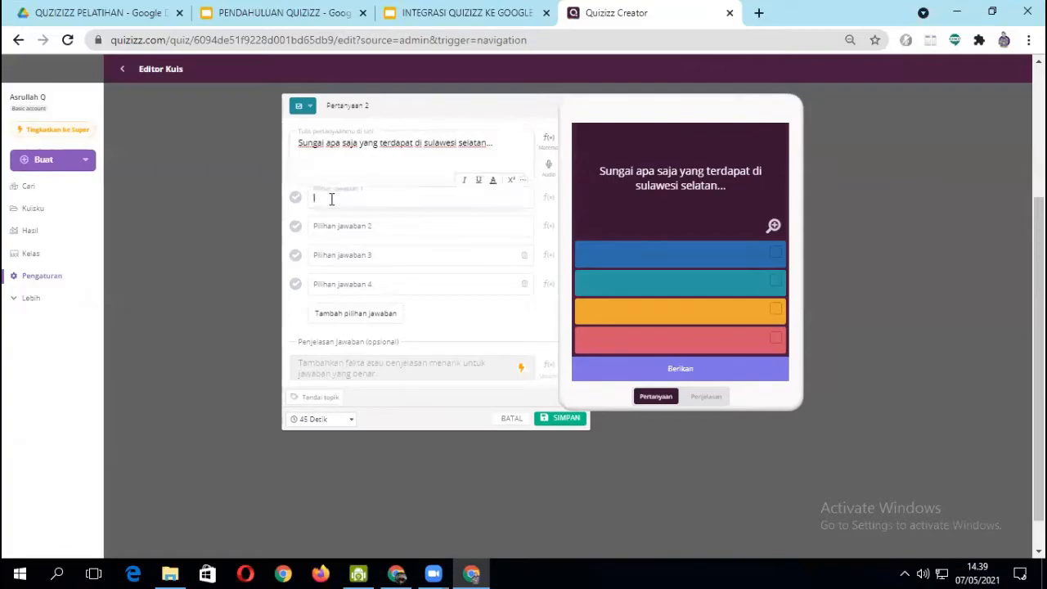
{"action": "type", "text": "Sungai Ta"}
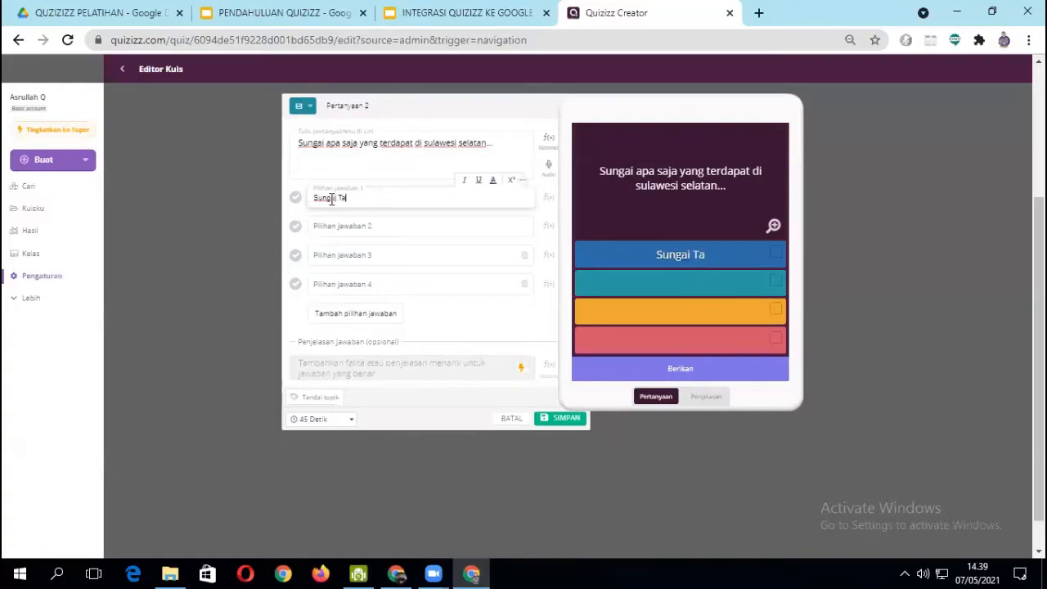
{"action": "type", "text": "llo"}
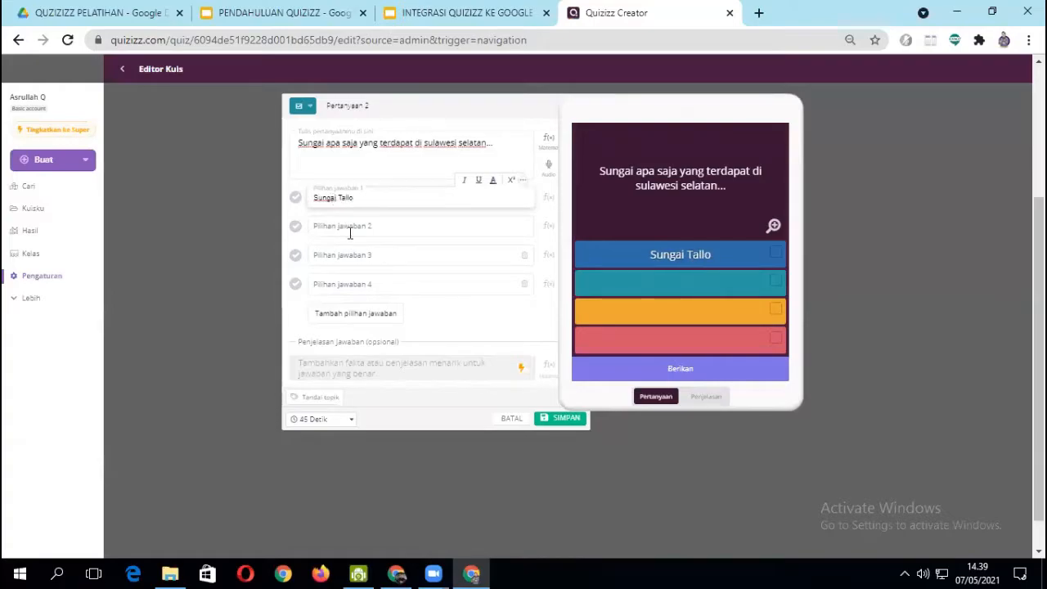
{"action": "left_click", "coordinate": [342, 233]}
{"action": "type", "text": "Sungai kapuas"}
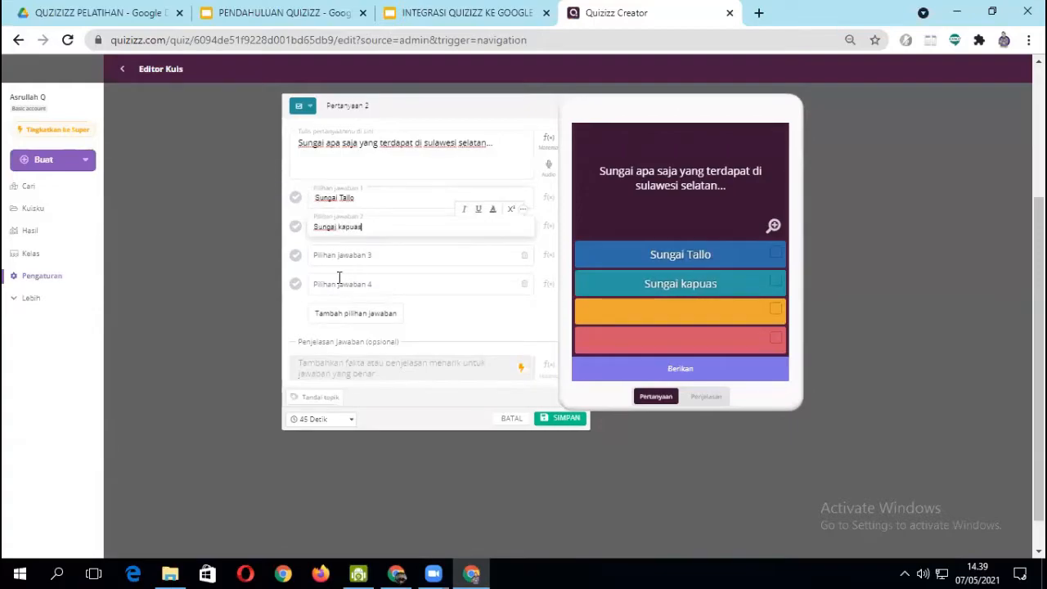
- Fill in answer options 3 and 4 of question 2 with "Sunga mahakam" and "Sungai banti murung"
{"action": "left_click", "coordinate": [333, 254]}
{"action": "type", "text": "Sunga mahakam"}
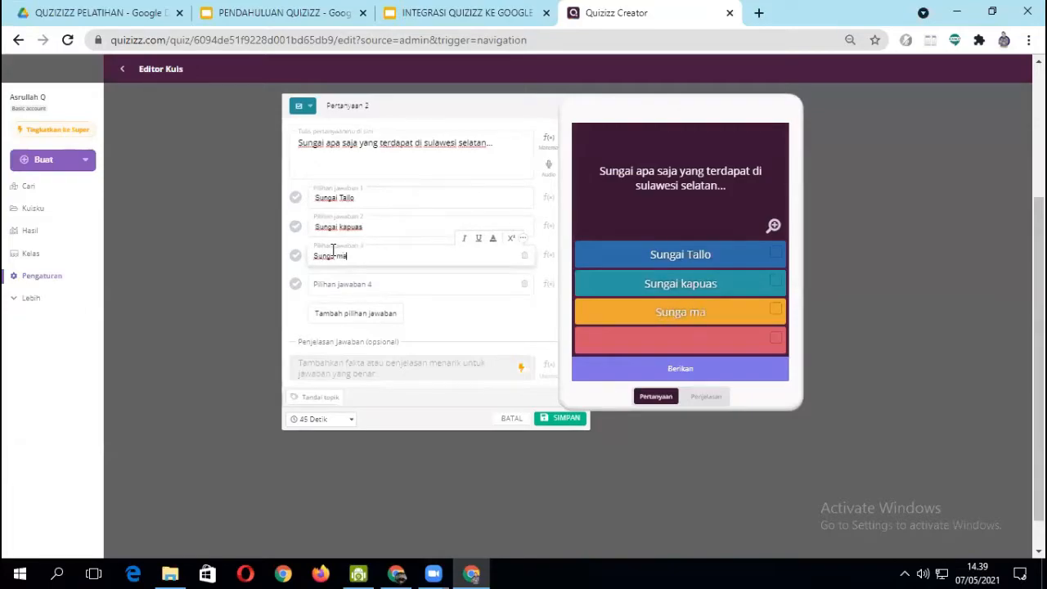
{"action": "left_click", "coordinate": [347, 286]}
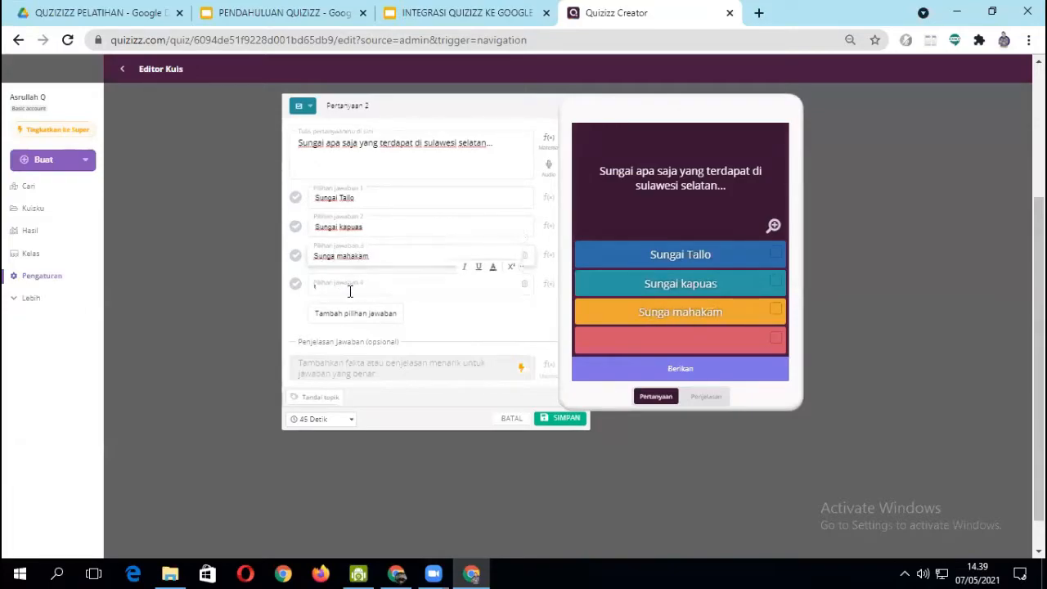
{"action": "type", "text": "Sun"}
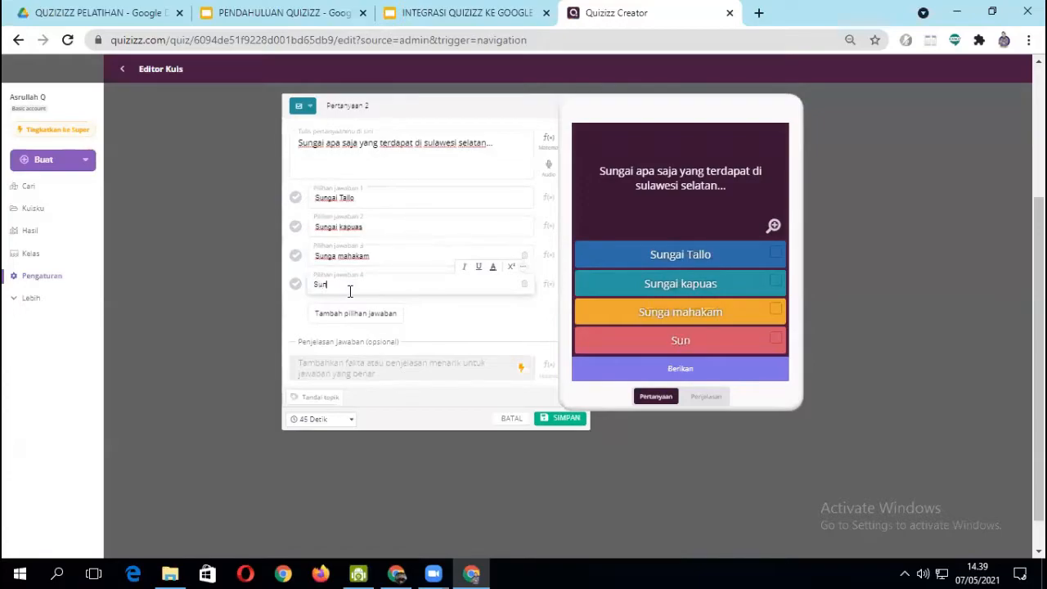
{"action": "type", "text": "gai banti murung"}
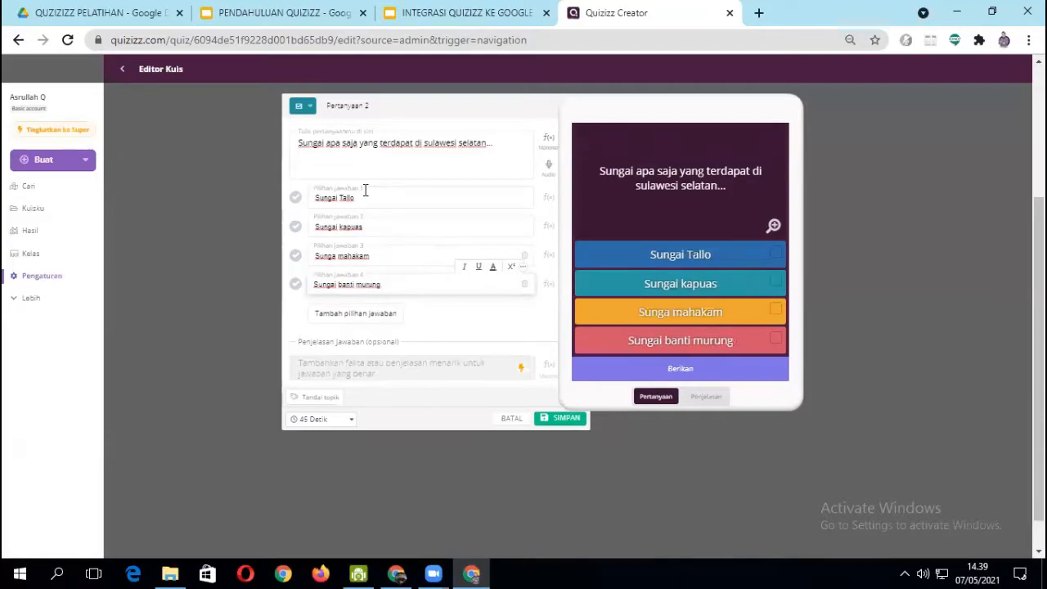
- Mark Sungai Tallo and Sungai banti murung as the correct answers of question 2
{"action": "left_click", "coordinate": [295, 198]}
{"action": "left_click", "coordinate": [295, 283]}
{"action": "scroll", "coordinate": [447, 333], "scroll_direction": "down", "scroll_amount": 6, "text": "ctrl"}
{"action": "scroll", "coordinate": [447, 334], "scroll_direction": "down", "scroll_amount": 1, "text": "ctrl"}
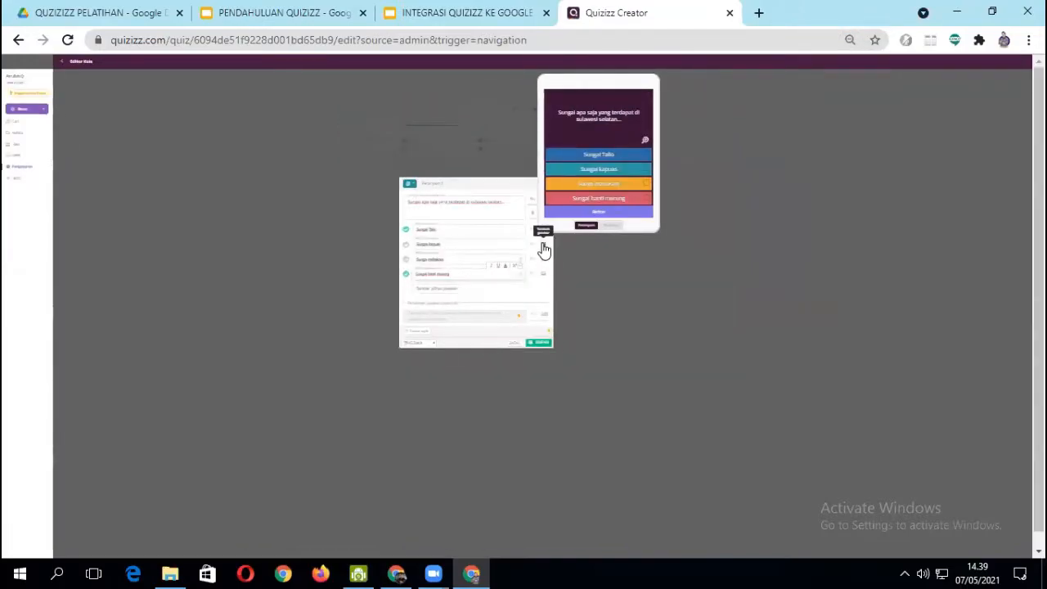
{"action": "key", "text": "super+plus"}
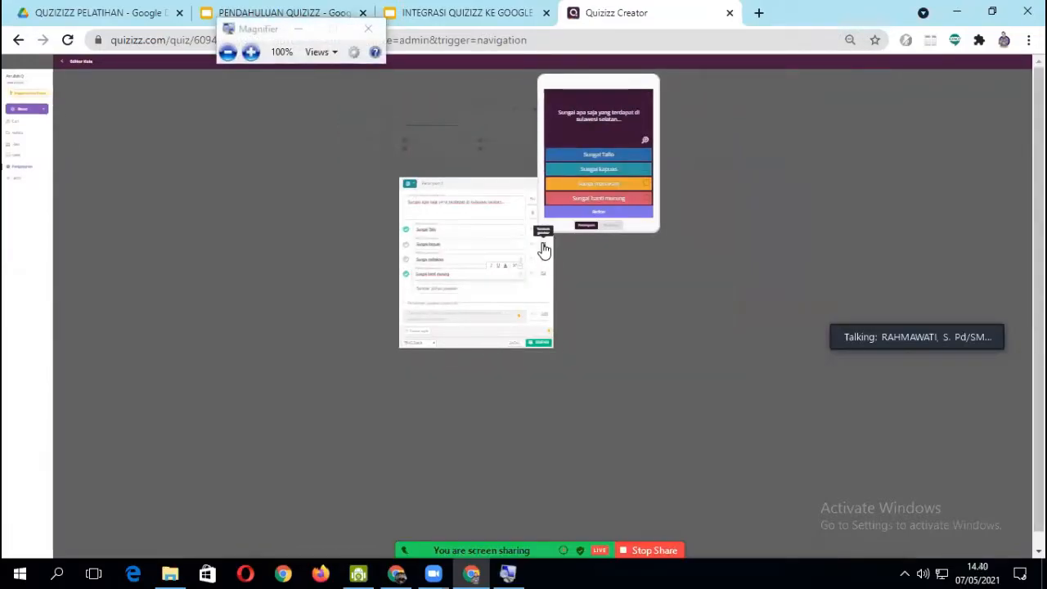
{"action": "key", "text": "super+plus"}
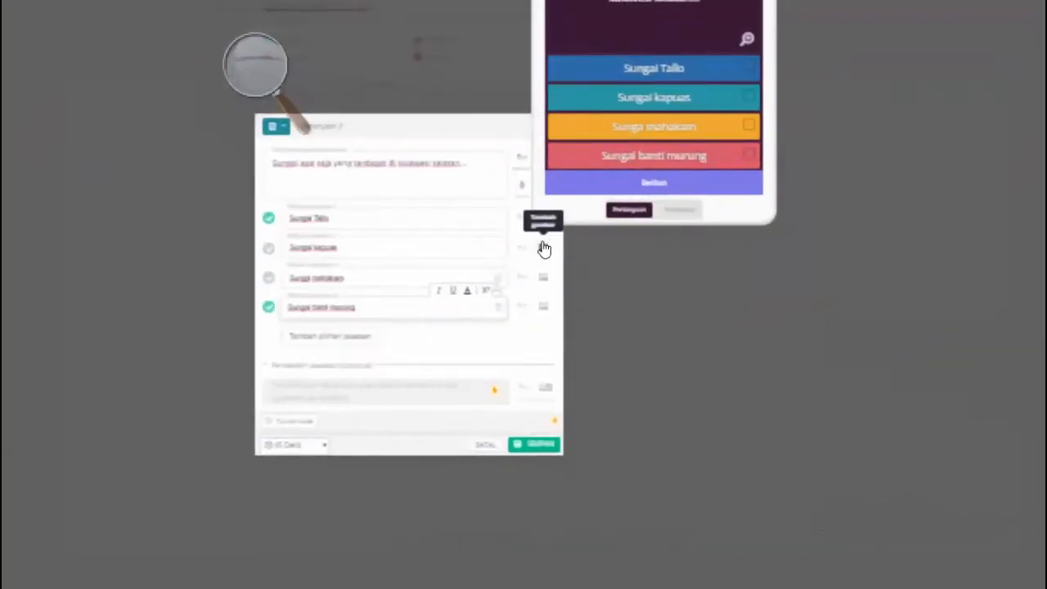
{"action": "key", "text": "super+minus"}
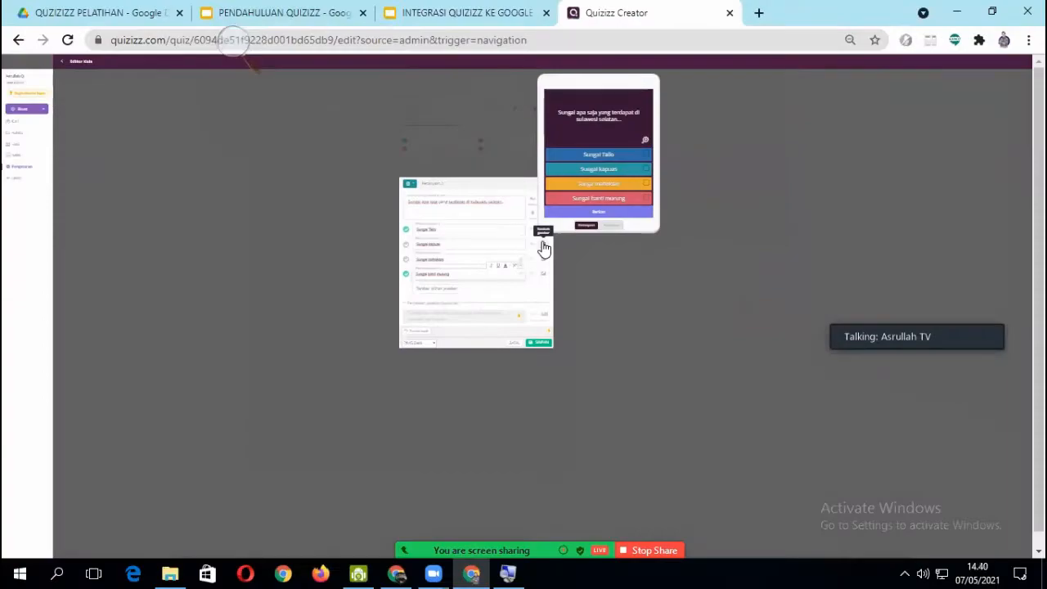
- Save question 2 to the quiz
{"action": "scroll", "coordinate": [623, 359], "scroll_direction": "down", "scroll_amount": 1, "text": "ctrl"}
{"action": "scroll", "coordinate": [623, 359], "scroll_direction": "up", "scroll_amount": 4, "text": "ctrl"}
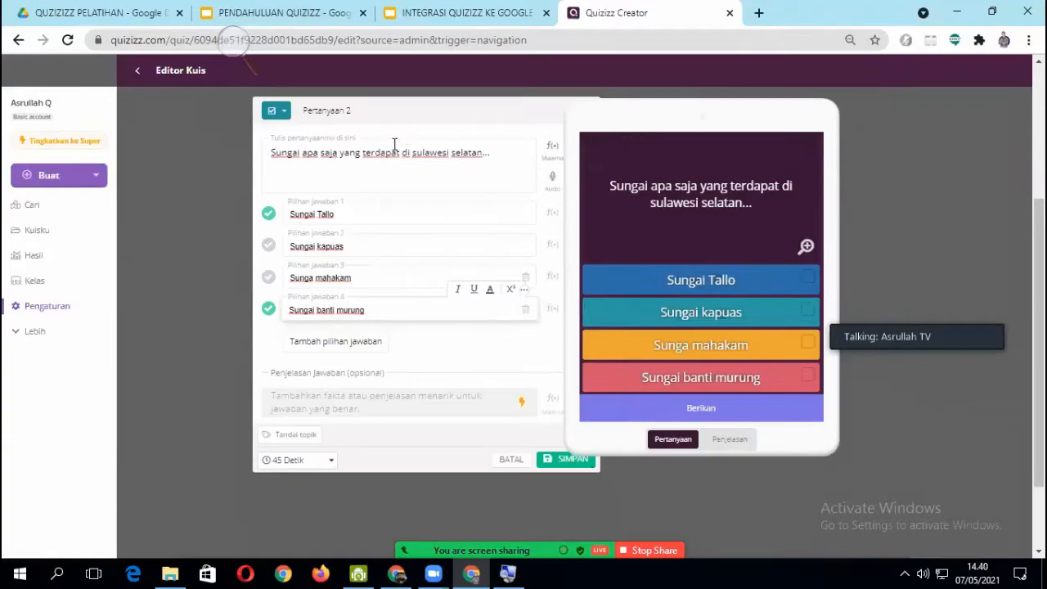
{"action": "scroll", "coordinate": [311, 360], "scroll_direction": "down", "scroll_amount": 1}
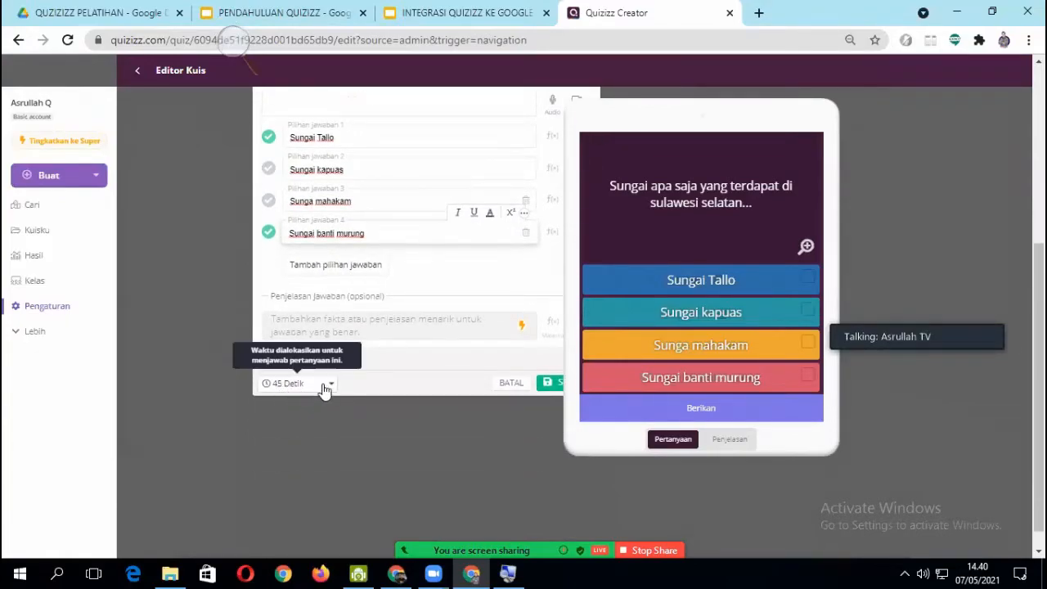
{"action": "left_click", "coordinate": [550, 382]}
{"action": "key", "text": "ctrl+minus"}
{"action": "key", "text": "ctrl+minus"}
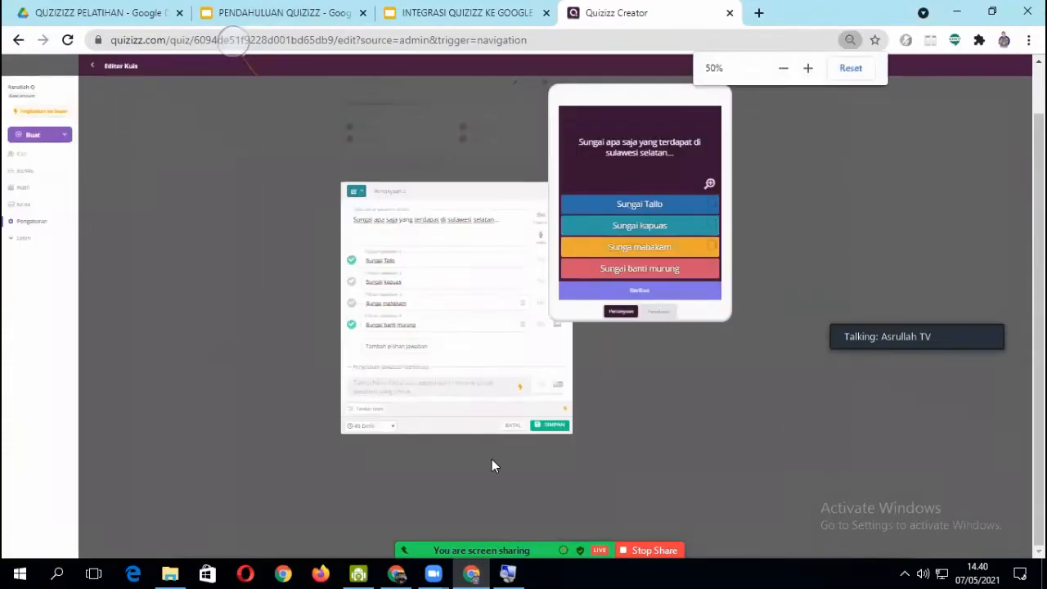
{"action": "left_click", "coordinate": [553, 427]}
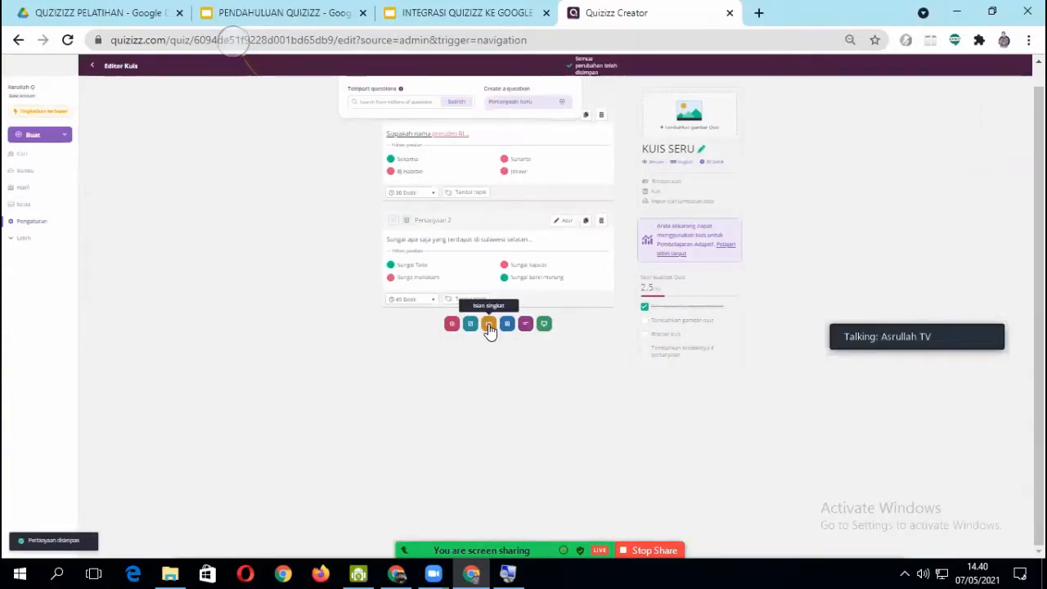
- Add a third question of the Isian singkat type with the text "Pulau dengan penduduk terbanyak di indonesia adalah pulau,,,,"
{"action": "left_click", "coordinate": [489, 325]}
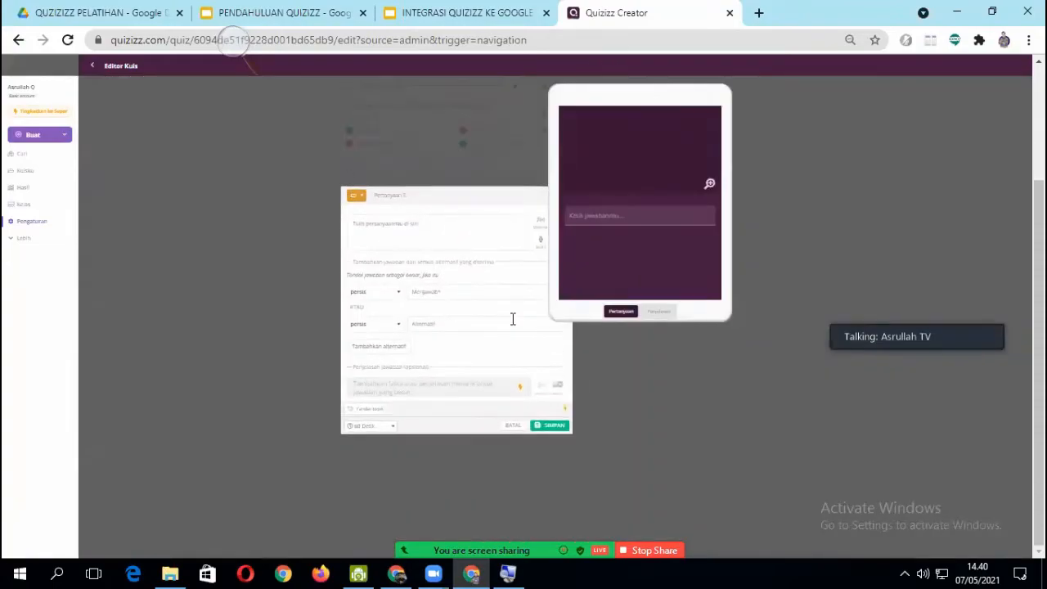
{"action": "left_click", "coordinate": [369, 226]}
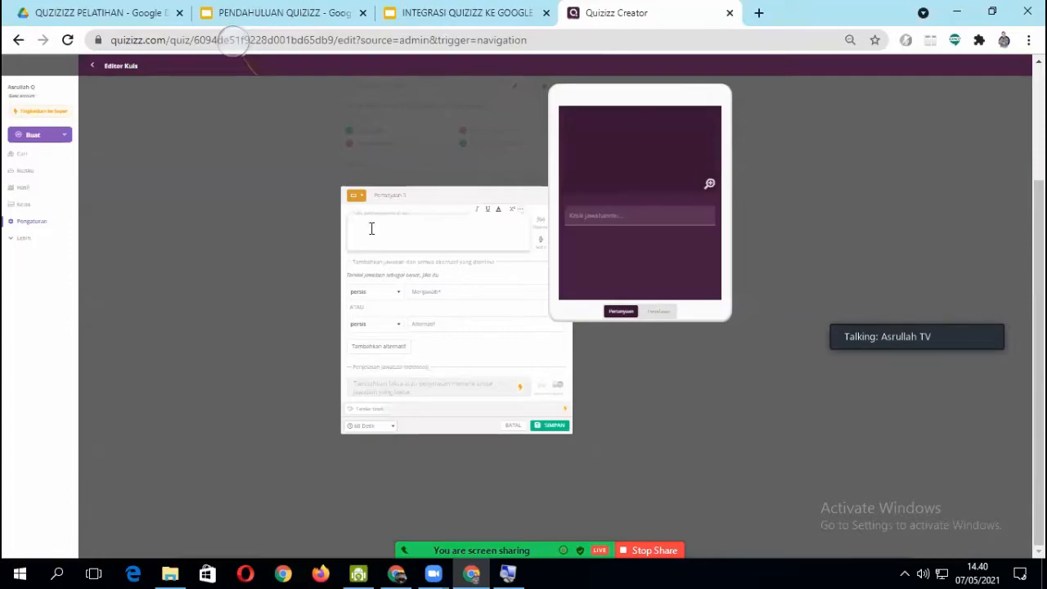
{"action": "type", "text": "Pulau"}
{"action": "type", "text": " dengan"}
{"action": "type", "text": " pen"}
{"action": "type", "text": "duduk"}
{"action": "type", "text": " terbanyak"}
{"action": "type", "text": " di indo"}
{"action": "type", "text": "nesia a"}
{"action": "type", "text": "dalah"}
{"action": "type", "text": " pulau"}
{"action": "type", "text": "..."}
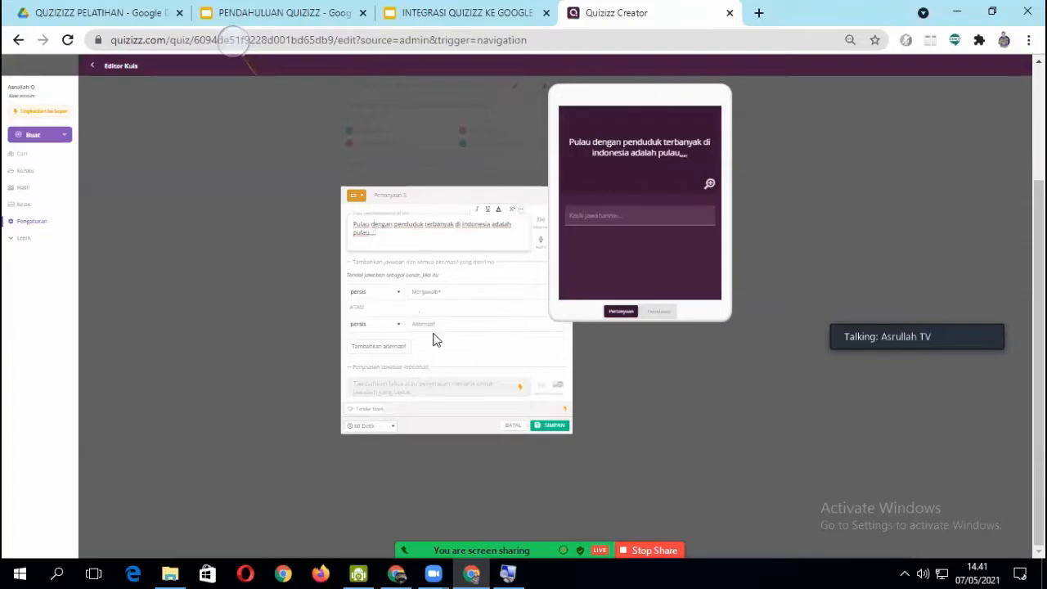
- Enter "jawa" as the main accepted answer of question 3
{"action": "key", "text": "ctrl+plus"}
{"action": "key", "text": "ctrl+plus"}
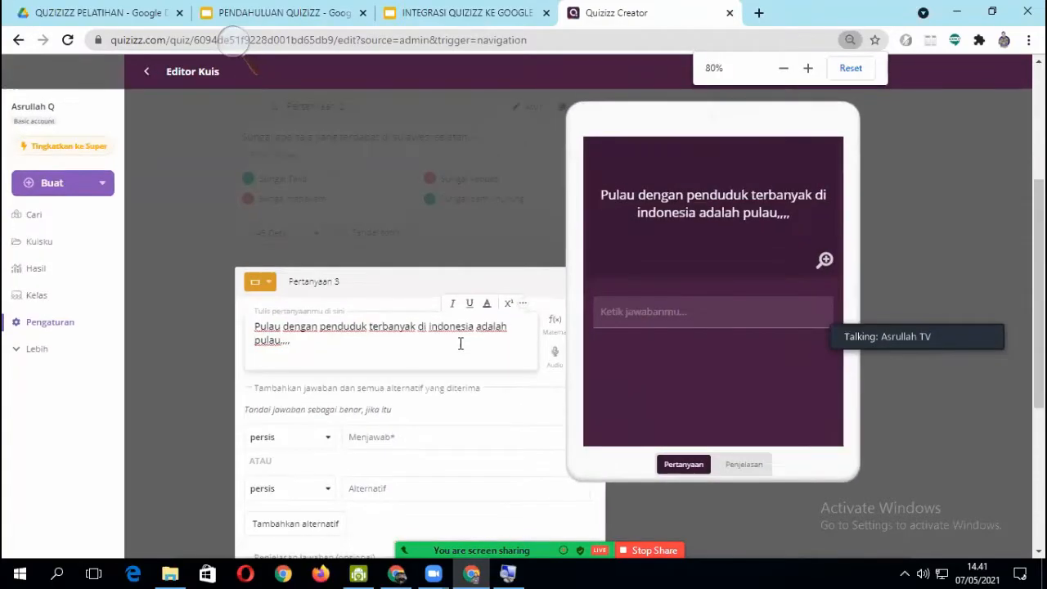
{"action": "scroll", "coordinate": [480, 373], "scroll_direction": "down", "scroll_amount": 3}
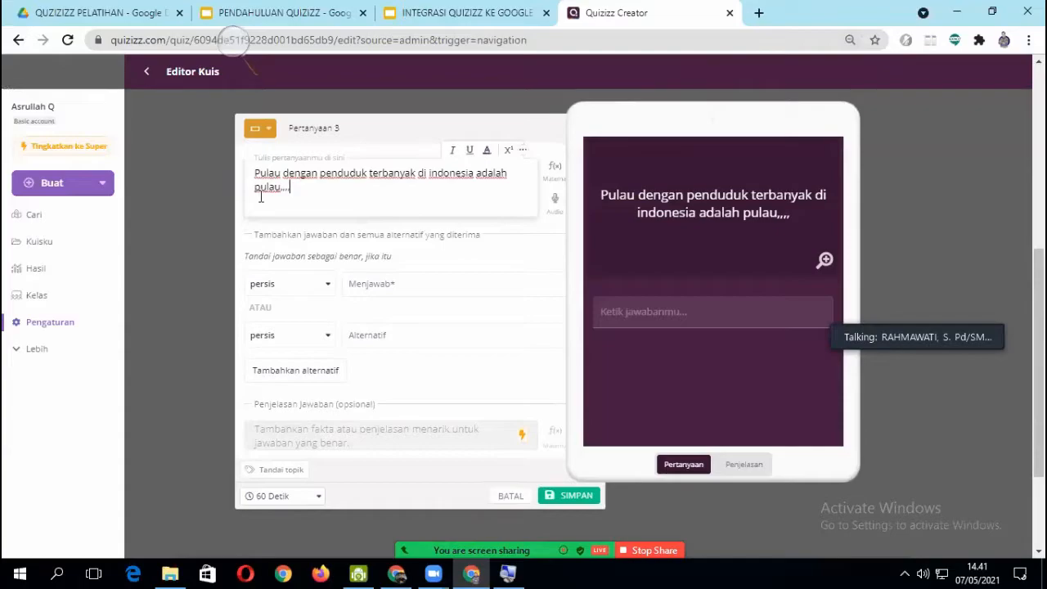
{"action": "left_click", "coordinate": [373, 285]}
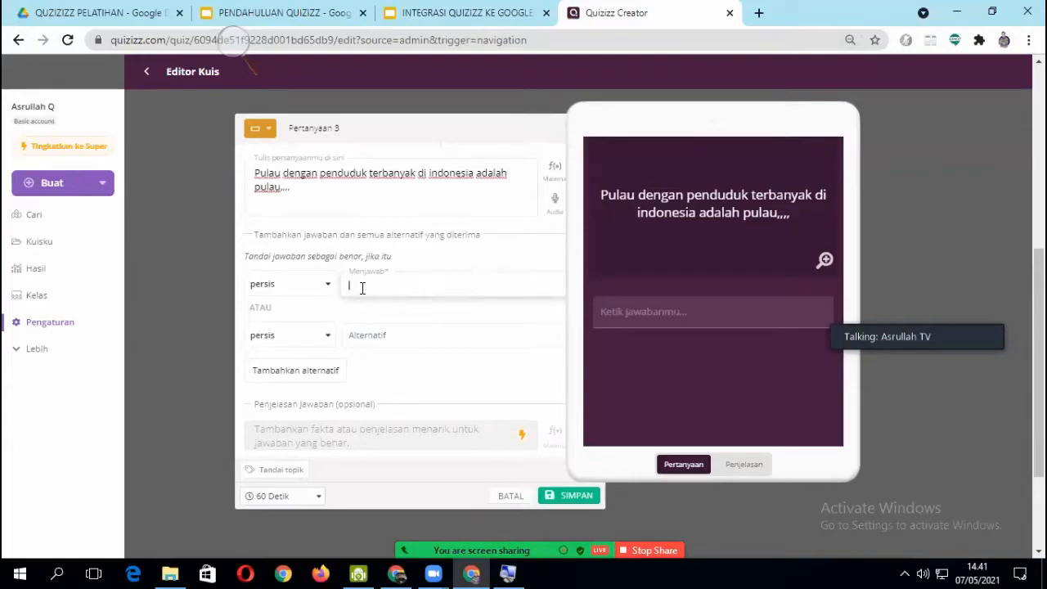
{"action": "type", "text": "jawa"}
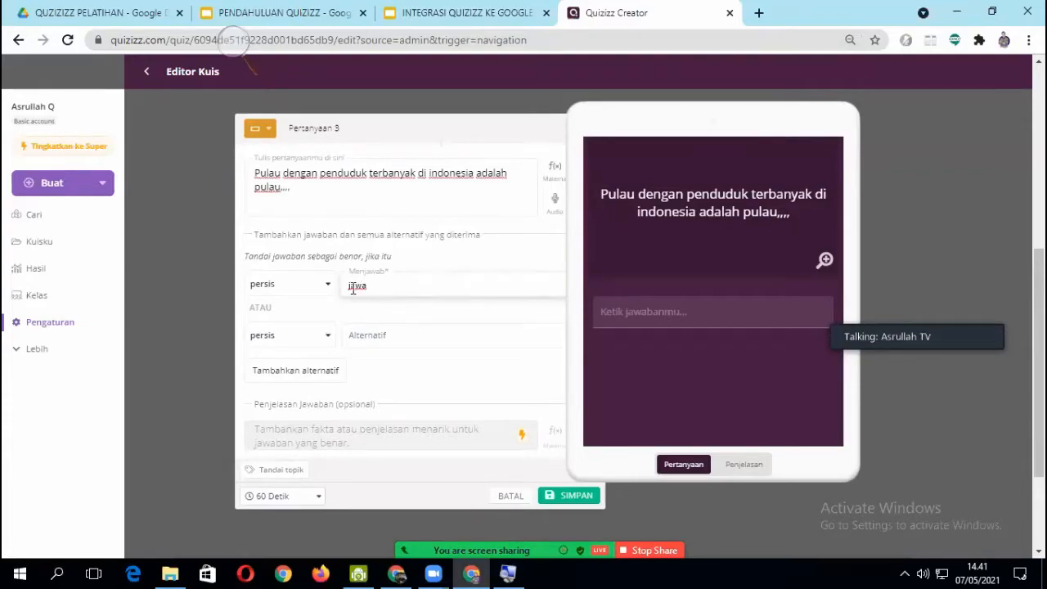
- Enter "pulau jawa" as the alternative answer of question 3 and add another alternative, "java island"
{"action": "left_click", "coordinate": [392, 339]}
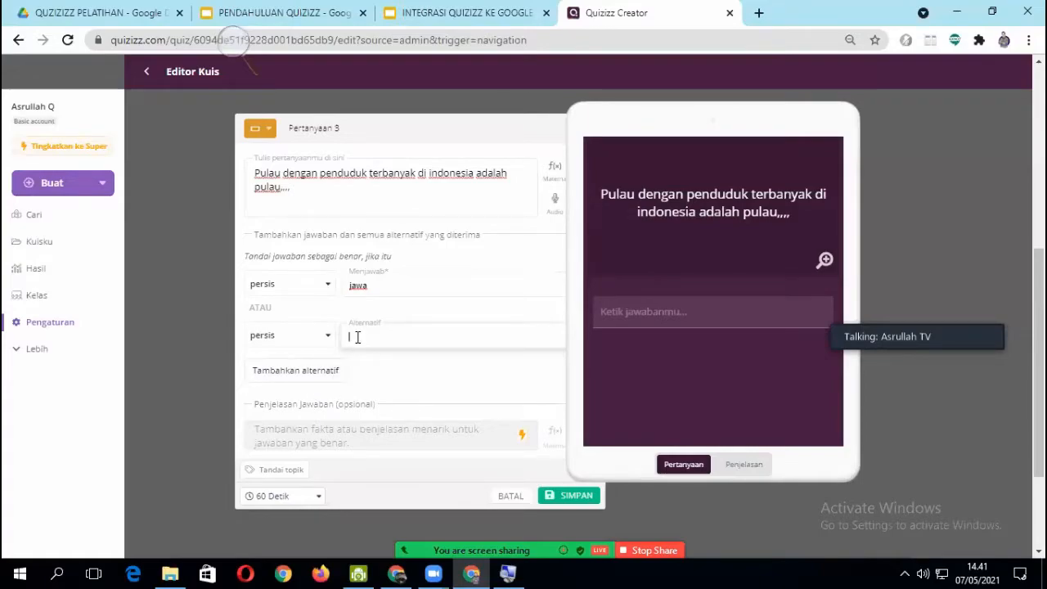
{"action": "type", "text": "jawa"}
{"action": "left_click", "coordinate": [290, 381]}
{"action": "left_click", "coordinate": [373, 386]}
{"action": "type", "text": "java island"}
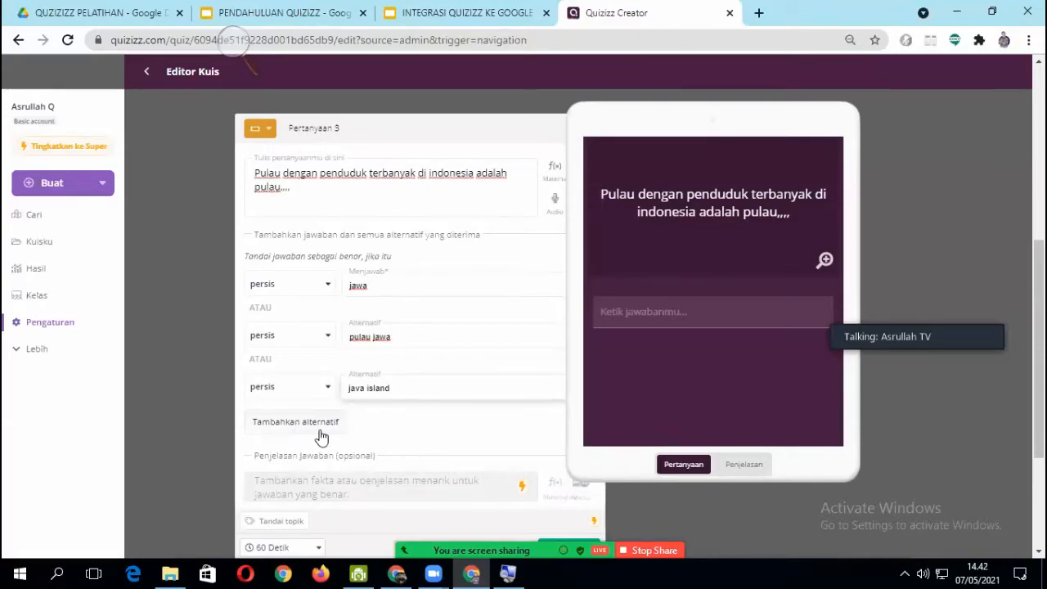
{"action": "scroll", "coordinate": [330, 430], "scroll_direction": "down", "scroll_amount": 1}
{"action": "scroll", "coordinate": [330, 430], "scroll_direction": "up", "scroll_amount": 1}
{"action": "scroll", "coordinate": [352, 405], "scroll_direction": "down", "scroll_amount": 1}
{"action": "scroll", "coordinate": [377, 362], "scroll_direction": "up", "scroll_amount": 1}
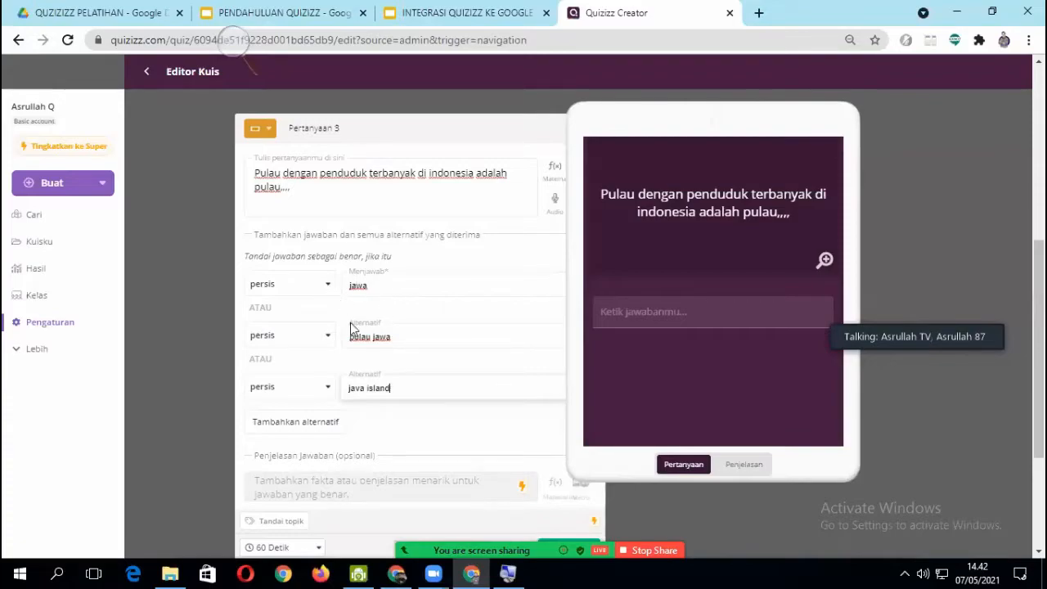
{"action": "left_click", "coordinate": [372, 286]}
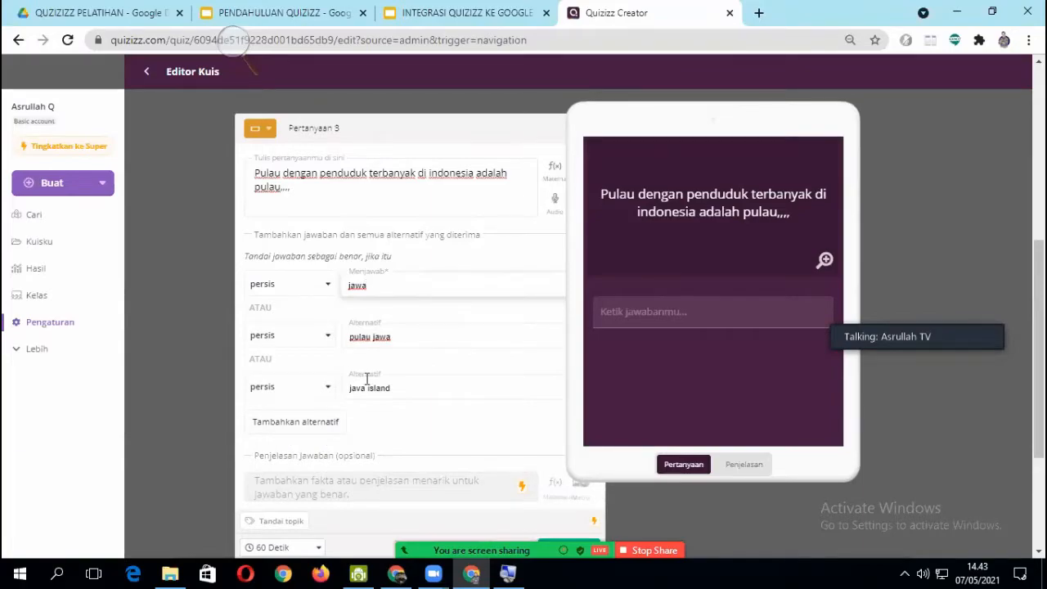
{"action": "scroll", "coordinate": [367, 379], "scroll_direction": "down", "scroll_amount": 2}
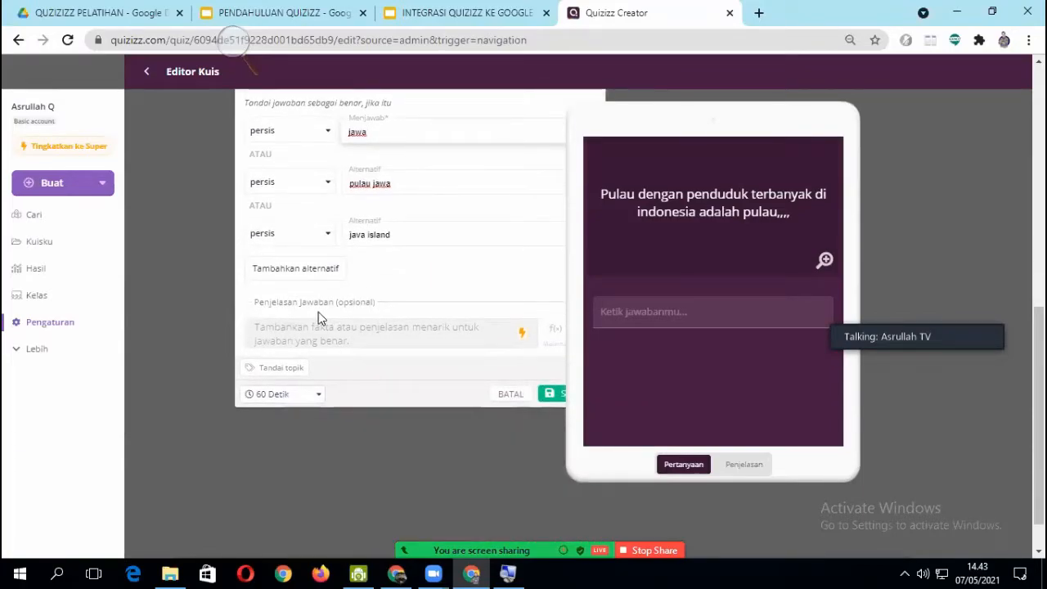
- Set the answer time of question 3 to 60 Detik and save the question
{"action": "scroll", "coordinate": [286, 336], "scroll_direction": "up", "scroll_amount": 1}
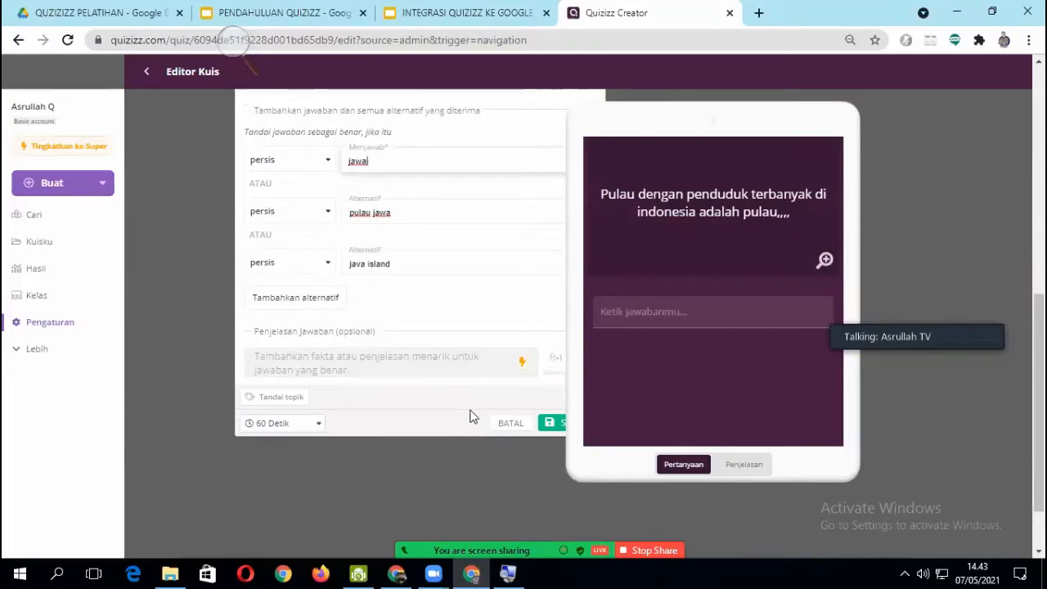
{"action": "left_click", "coordinate": [283, 423]}
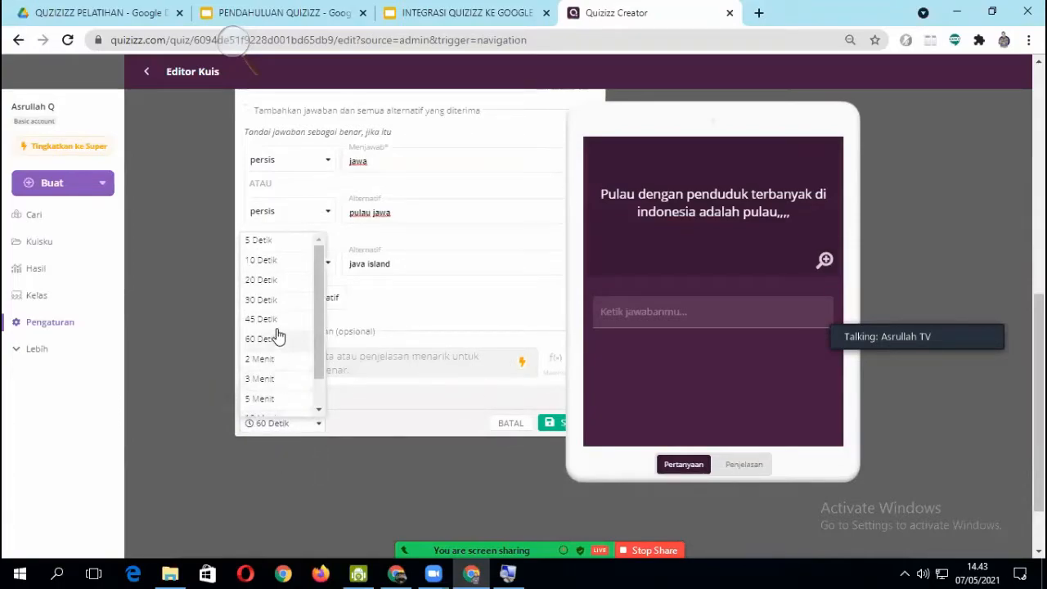
{"action": "scroll", "coordinate": [294, 397], "scroll_direction": "down", "scroll_amount": 3}
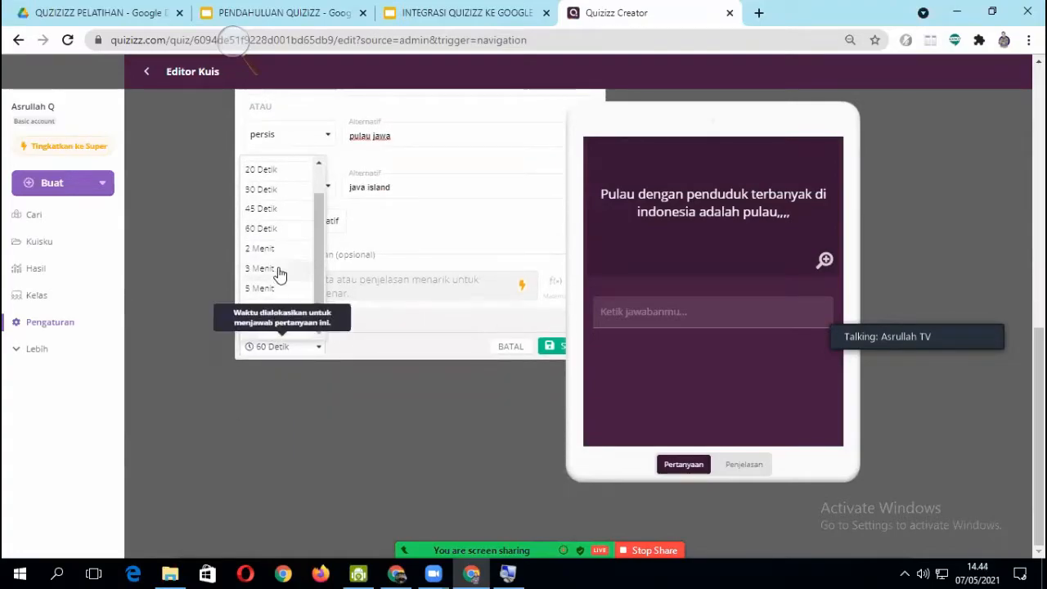
{"action": "scroll", "coordinate": [275, 273], "scroll_direction": "up", "scroll_amount": 3}
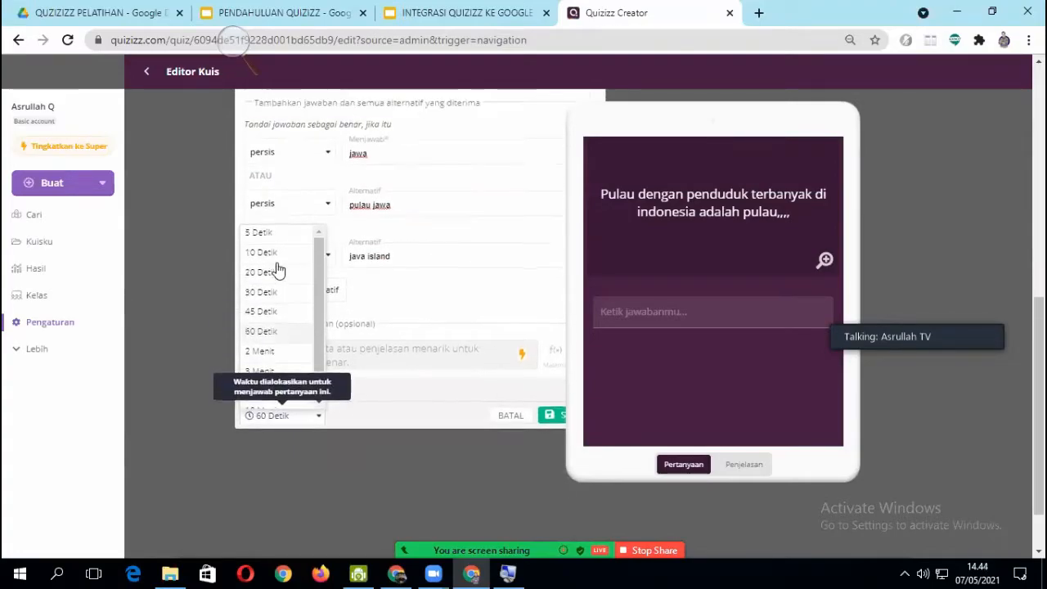
{"action": "left_click", "coordinate": [284, 342]}
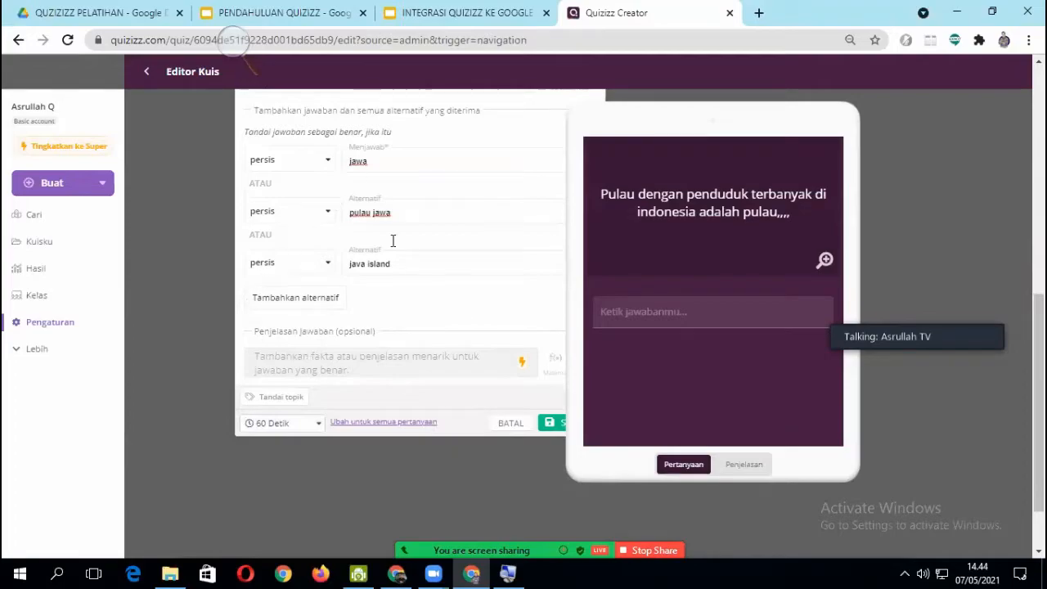
{"action": "key", "text": "ctrl+minus"}
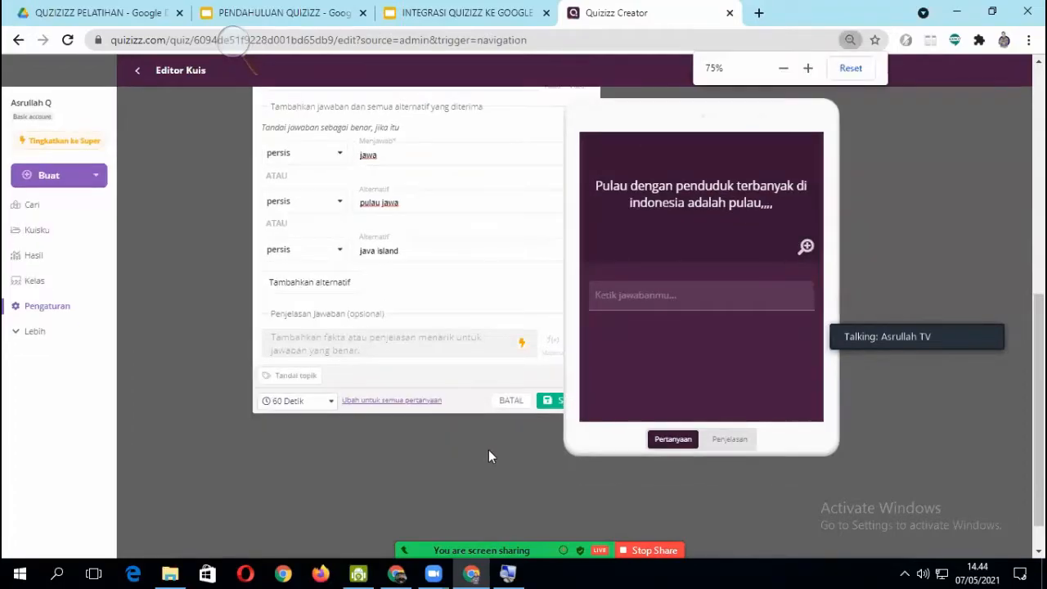
{"action": "key", "text": "ctrl+minus"}
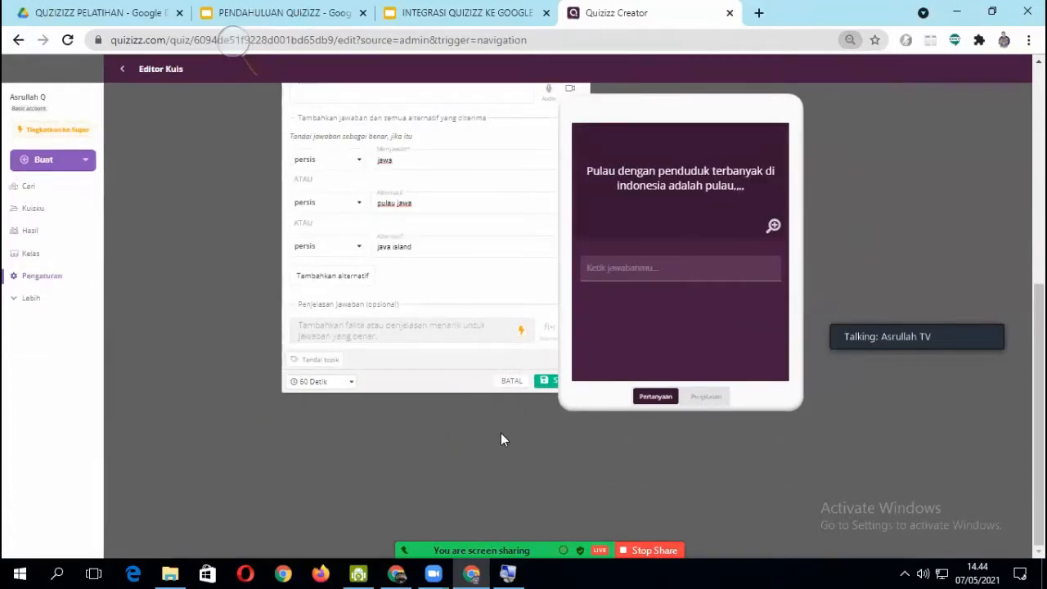
{"action": "key", "text": "ctrl+minus"}
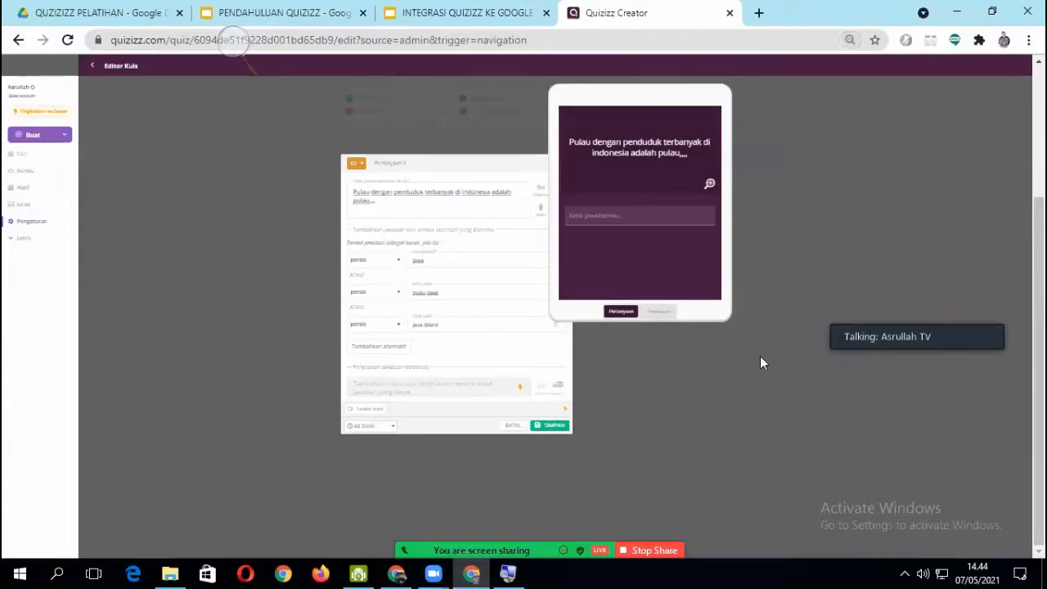
{"action": "left_click", "coordinate": [553, 429]}
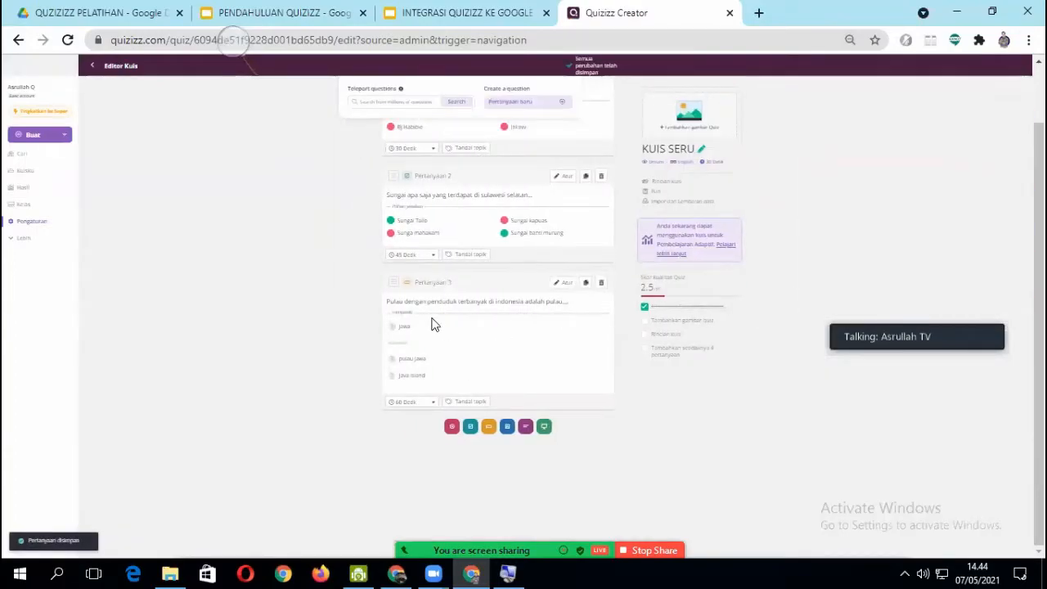
- Add a fourth question of the Survei type below question 3
{"action": "scroll", "coordinate": [540, 348], "scroll_direction": "up", "scroll_amount": 2}
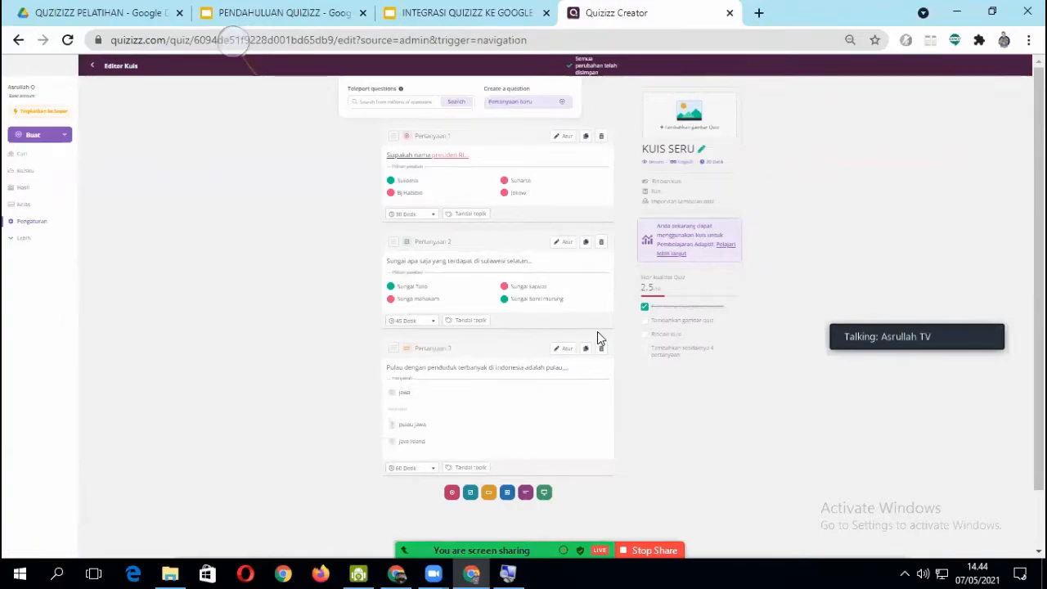
{"action": "key", "text": "ctrl+plus"}
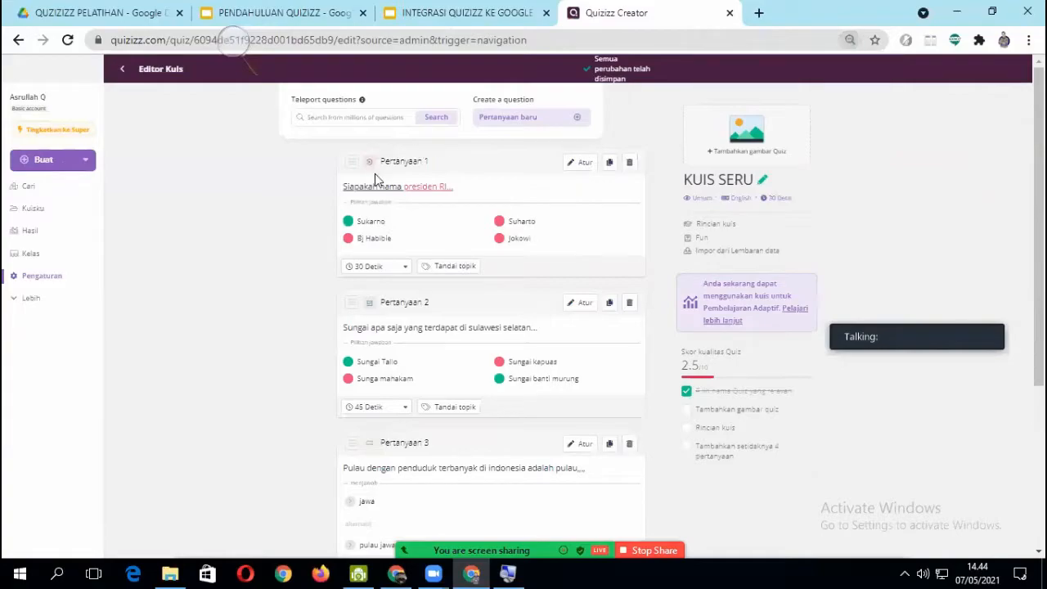
{"action": "scroll", "coordinate": [352, 219], "scroll_direction": "down", "scroll_amount": 3}
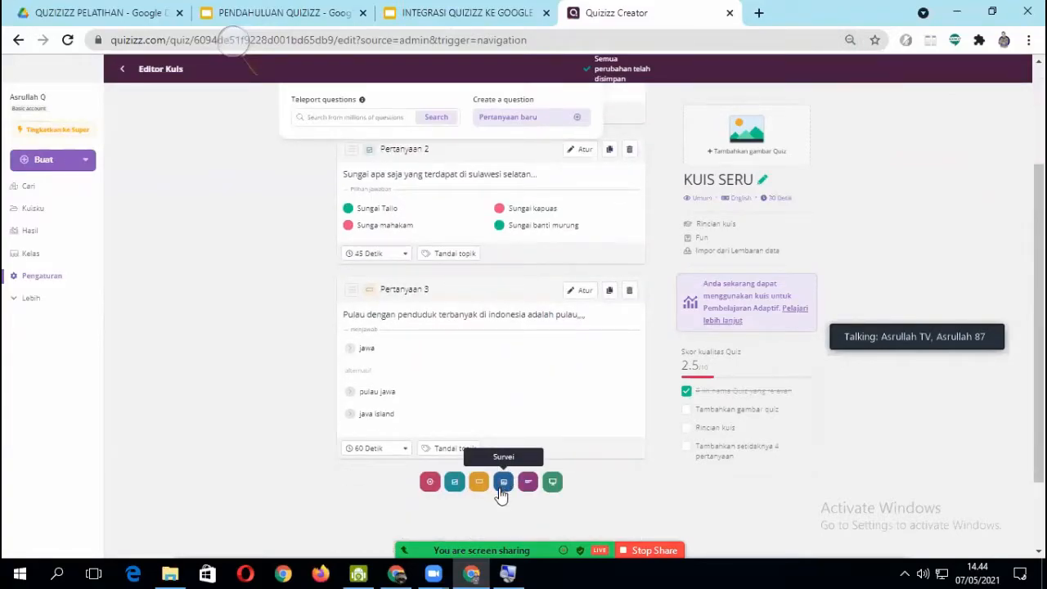
{"action": "left_click", "coordinate": [502, 485]}
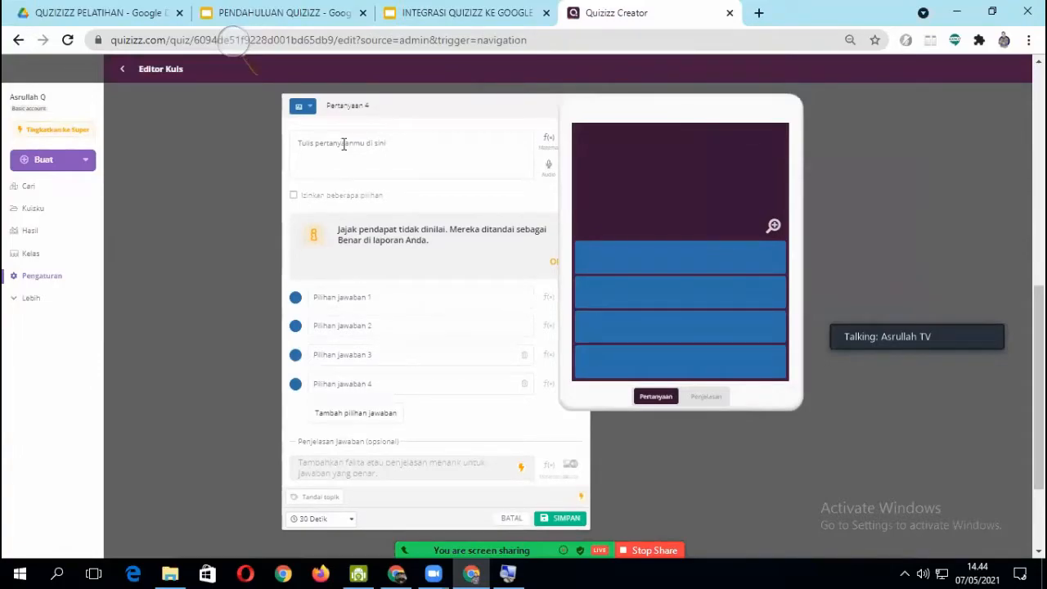
- Enter "sebarapa puaskah bapak/ibu dengan materi hari ini..." as the text of question 4
{"action": "left_click", "coordinate": [344, 144]}
{"action": "type", "text": "sebara"}
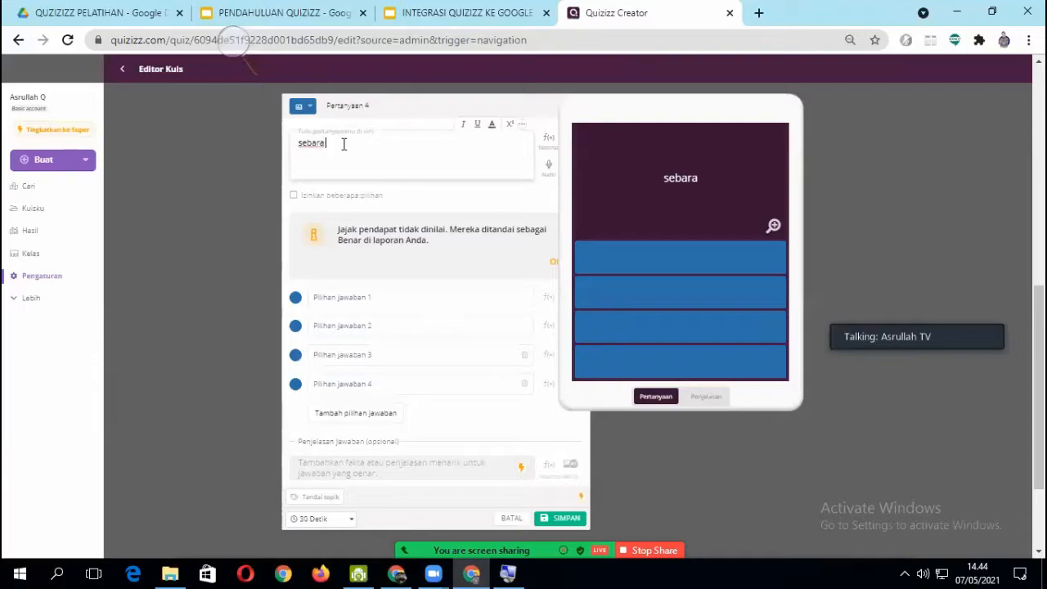
{"action": "type", "text": "pa puaskah"}
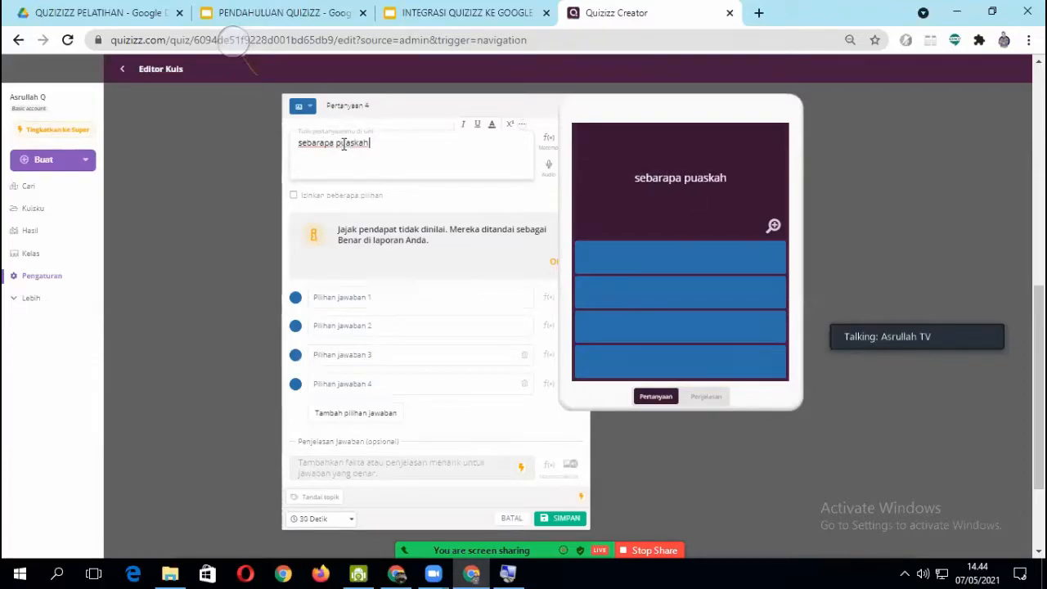
{"action": "type", "text": " bapak/ibu dengan materi"}
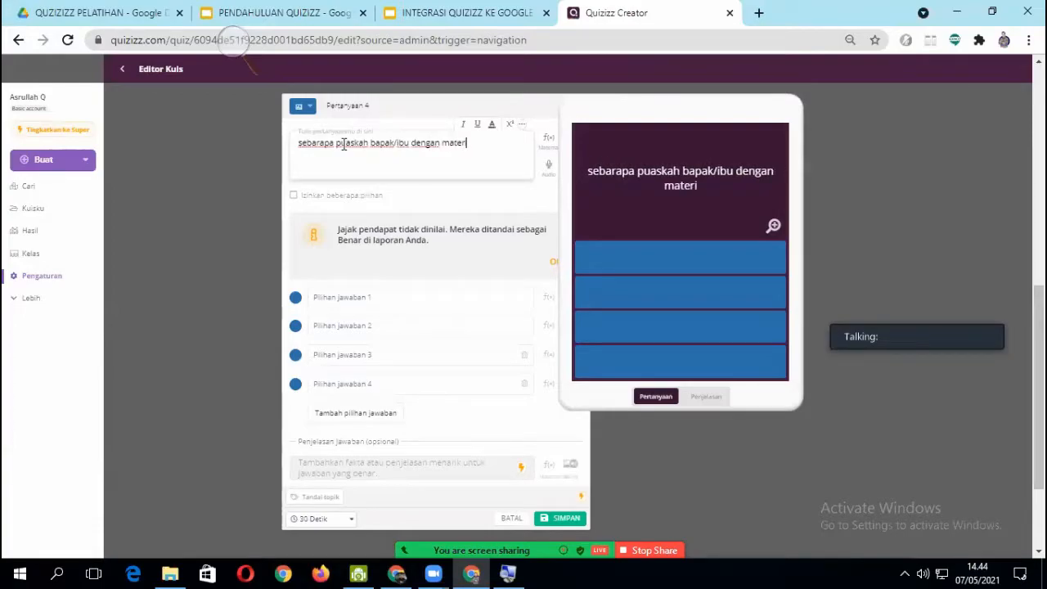
{"action": "type", "text": " hari ini..."}
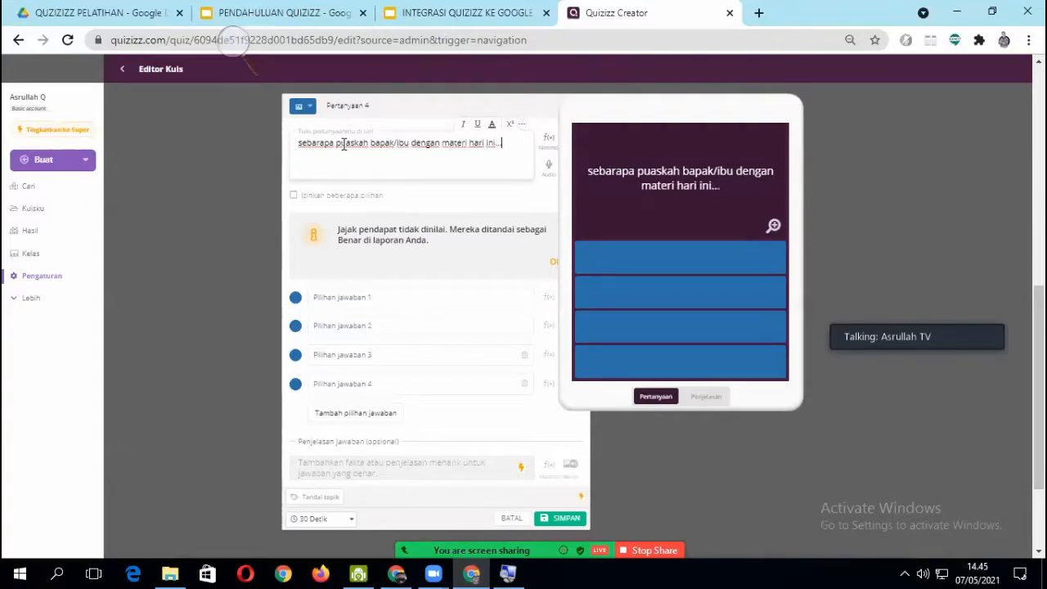
- Fill in the four answer choices of question 4 with "kurang", "cukup", "puas" and "sangat puas"
{"action": "left_click", "coordinate": [358, 299]}
{"action": "type", "text": "kurang"}
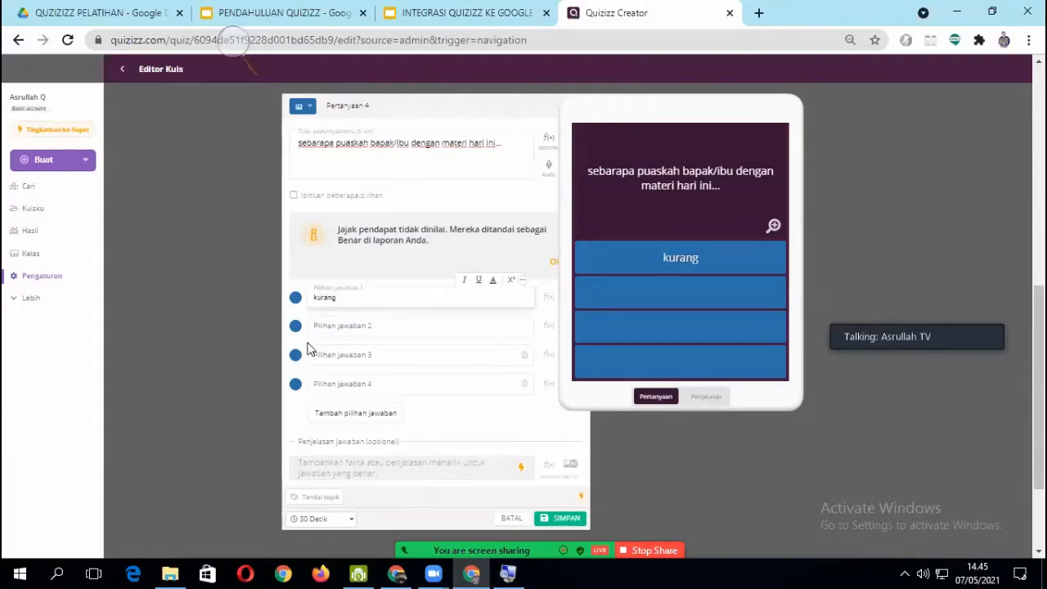
{"action": "left_click", "coordinate": [327, 326]}
{"action": "type", "text": "cukup"}
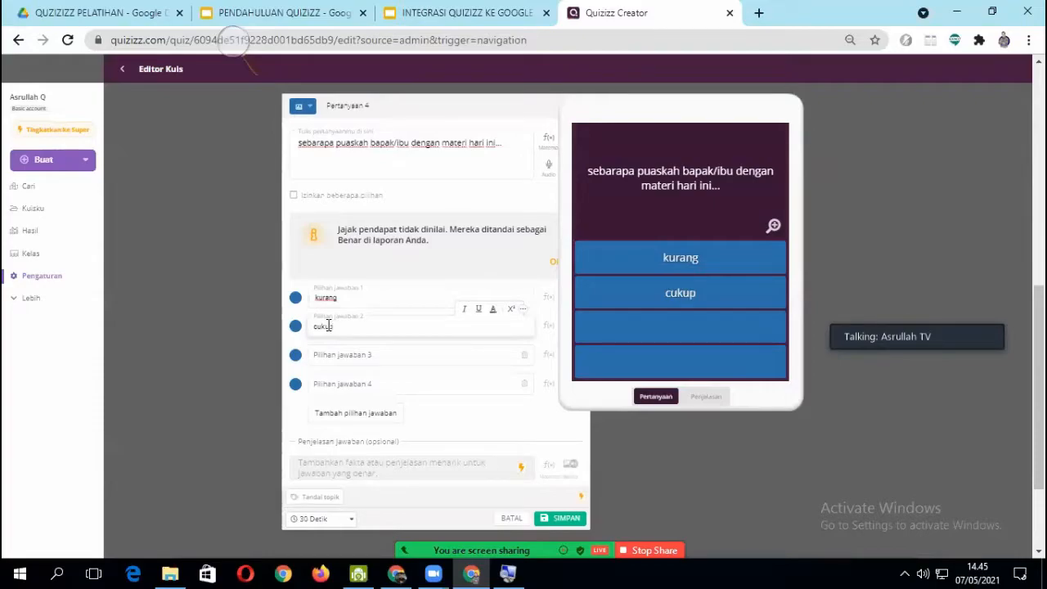
{"action": "left_click", "coordinate": [343, 358]}
{"action": "type", "text": "puas"}
{"action": "left_click", "coordinate": [330, 386]}
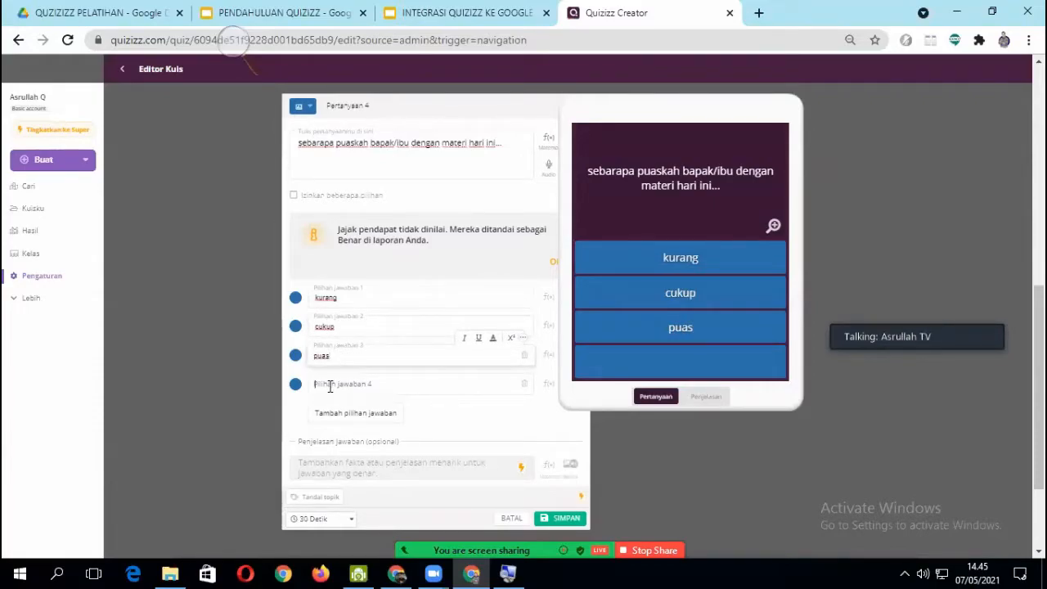
{"action": "type", "text": "sangat puas"}
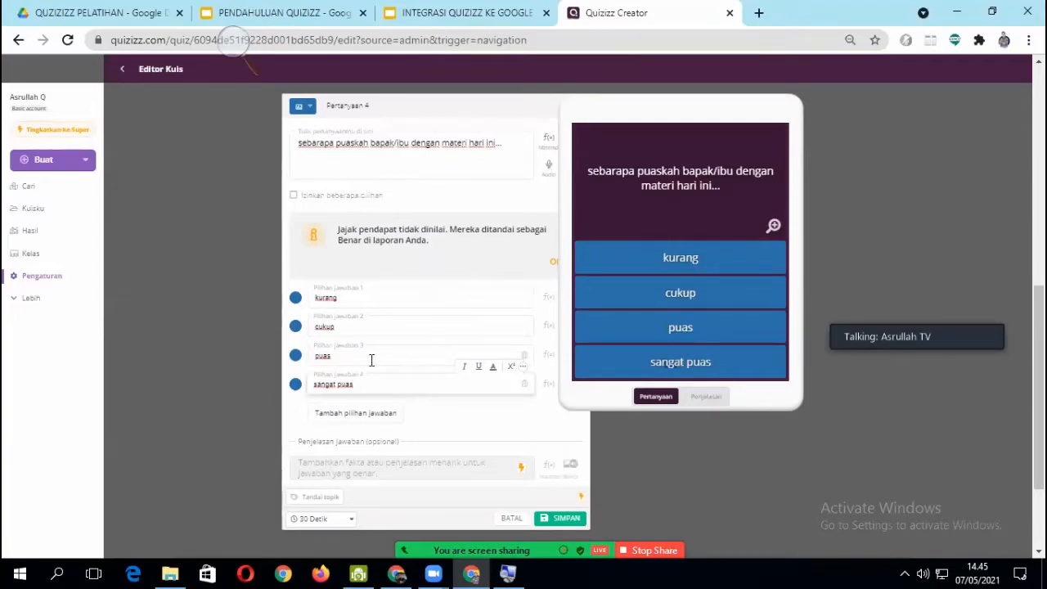
- Allow multiple choices in question 4 and save the question
{"action": "left_click", "coordinate": [294, 197]}
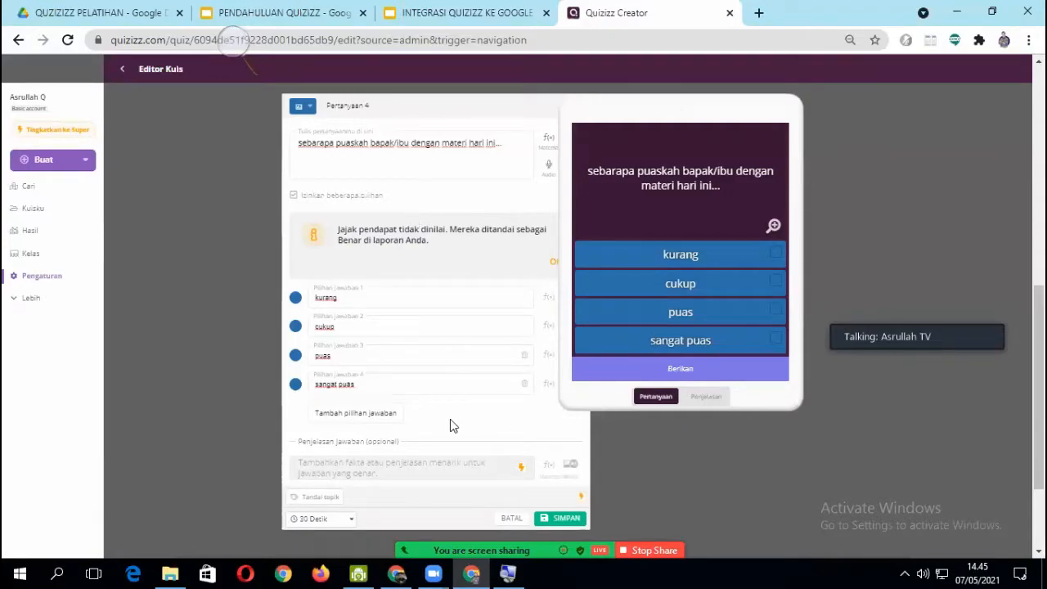
{"action": "scroll", "coordinate": [381, 467], "scroll_direction": "down", "scroll_amount": 1}
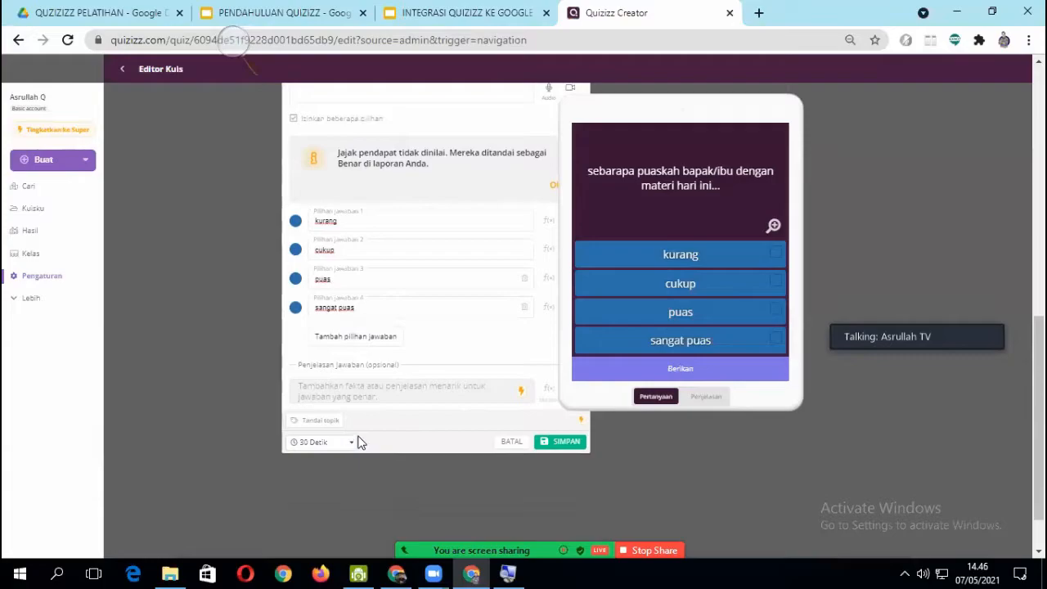
{"action": "left_click", "coordinate": [558, 442]}
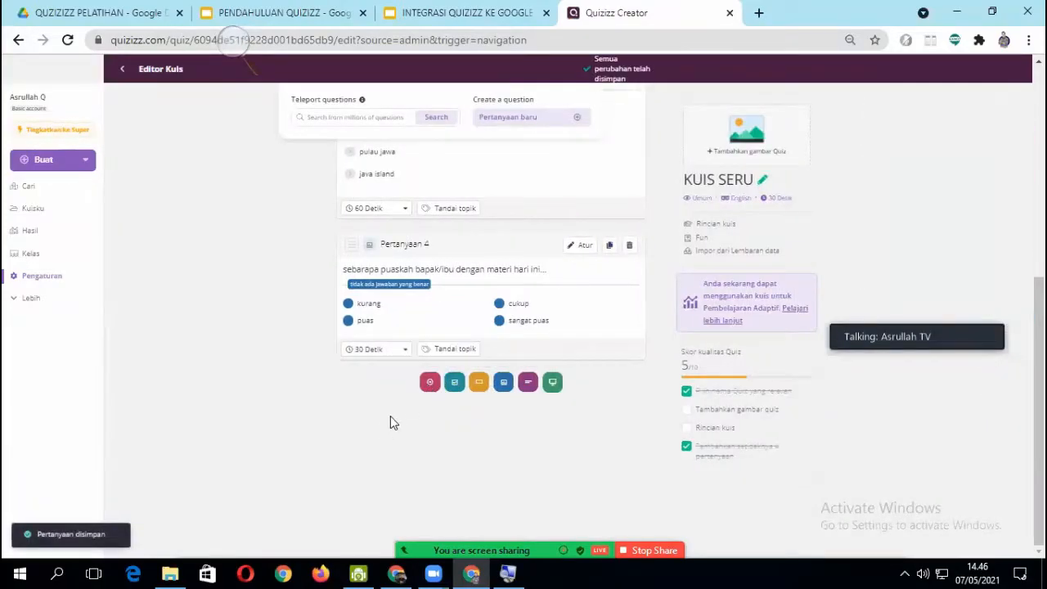
- Add a fifth question of the Esai type below question 4
{"action": "left_click", "coordinate": [528, 381]}
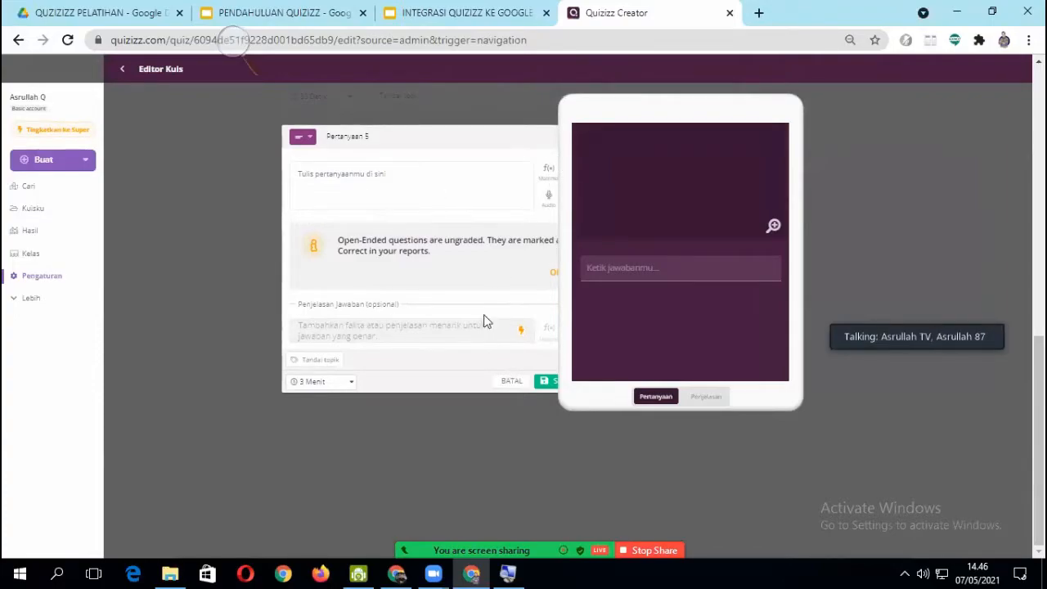
{"action": "key", "text": "ctrl+minus"}
{"action": "key", "text": "ctrl+minus"}
{"action": "key", "text": "ctrl+plus"}
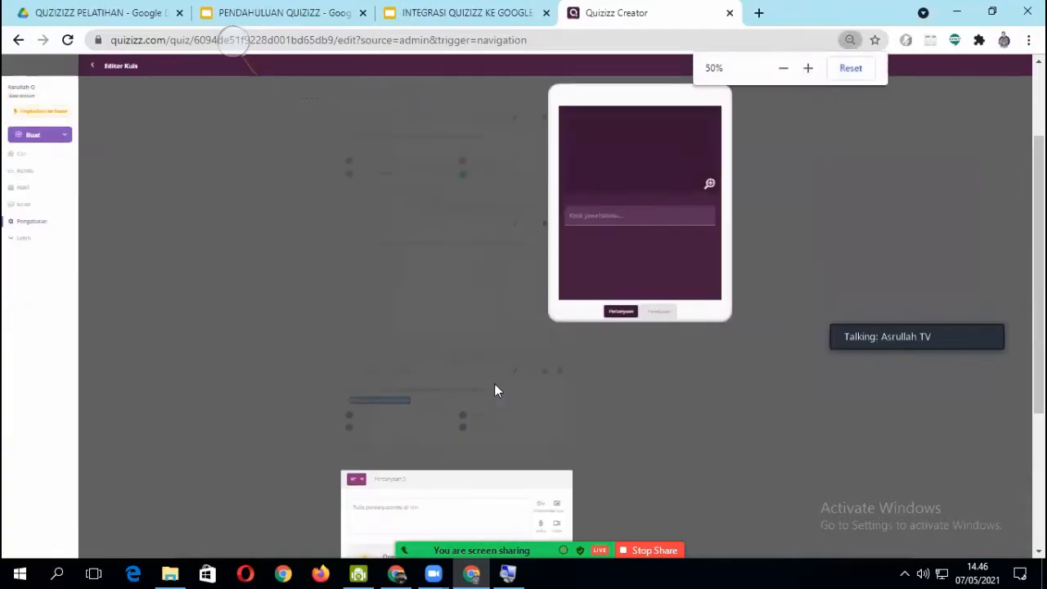
{"action": "scroll", "coordinate": [518, 395], "scroll_direction": "down", "scroll_amount": 3}
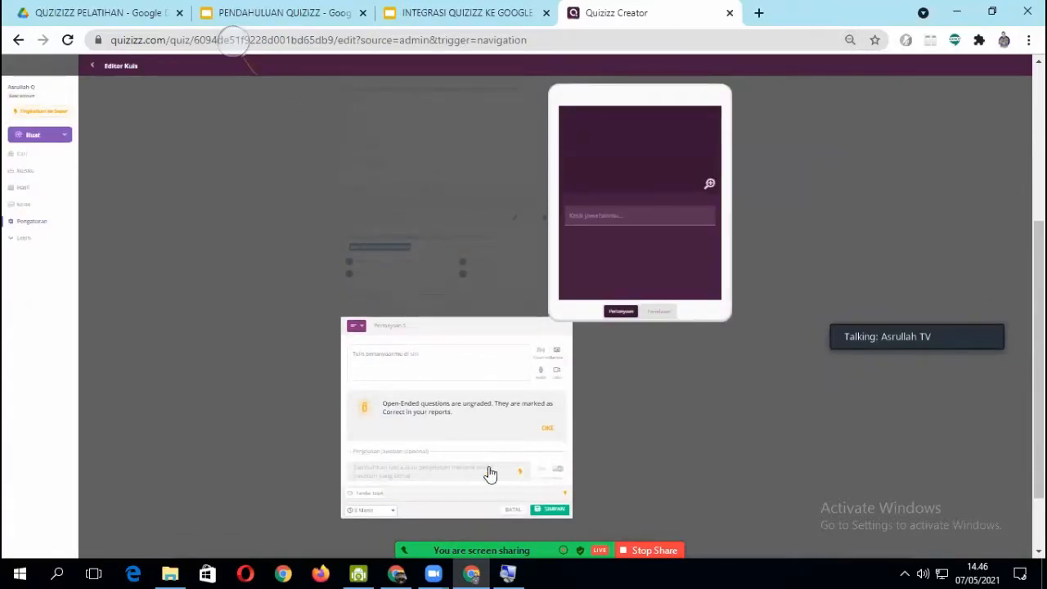
{"action": "left_click", "coordinate": [540, 372]}
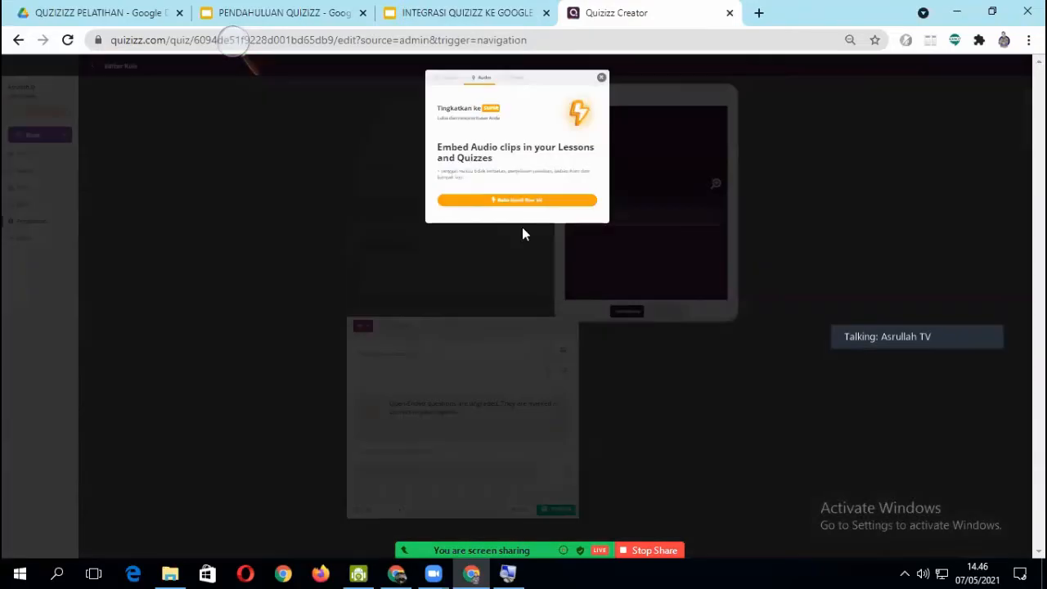
{"action": "left_click", "coordinate": [602, 77]}
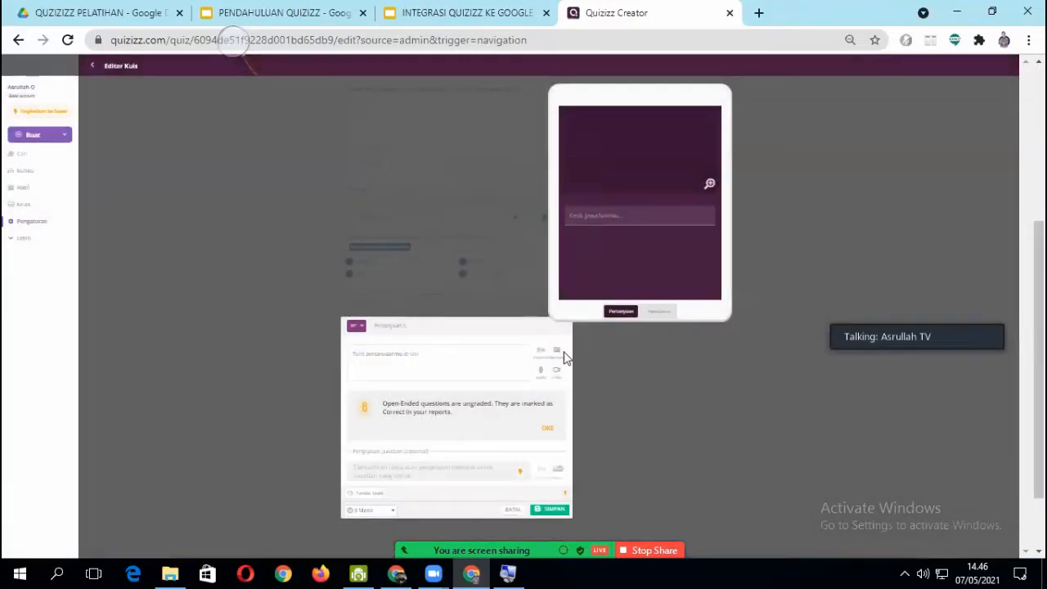
{"action": "left_click", "coordinate": [371, 356]}
{"action": "left_click_drag", "start_coordinate": [435, 330], "coordinate": [401, 276]}
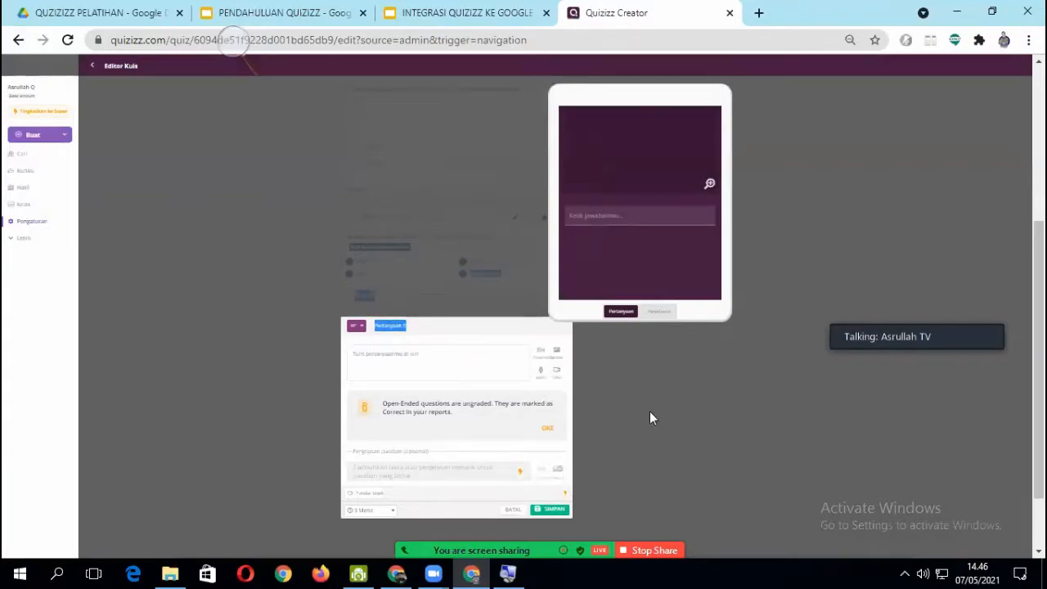
{"action": "scroll", "coordinate": [644, 420], "scroll_direction": "up", "scroll_amount": 3}
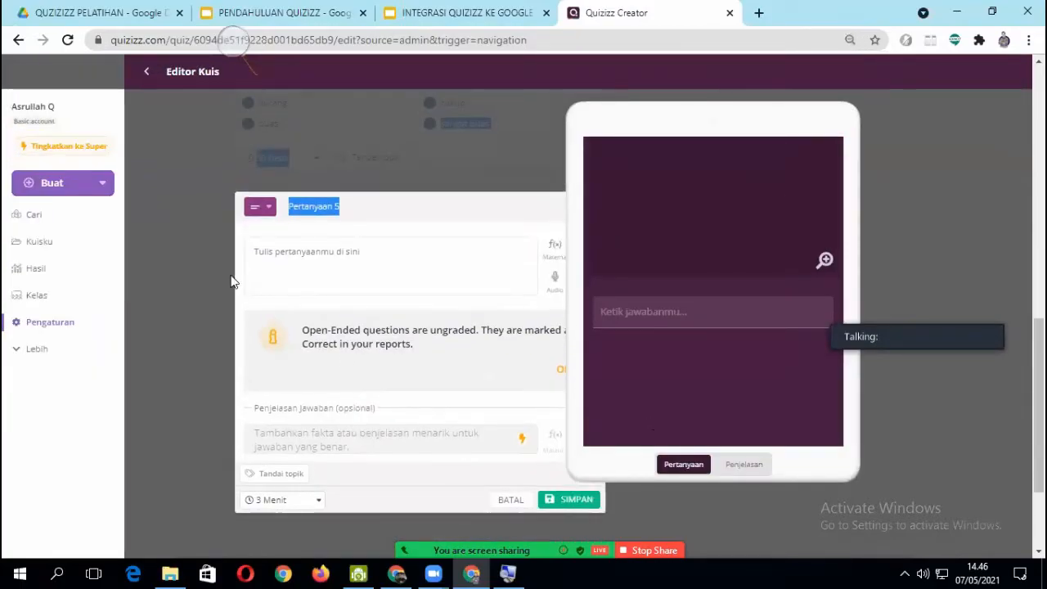
- Enter "menurut anda mengapa kesdaran masyrakat indonesia terhadap protokol kesehatan covid 19 itu kurang...." as the text of question 5
{"action": "left_click", "coordinate": [256, 244]}
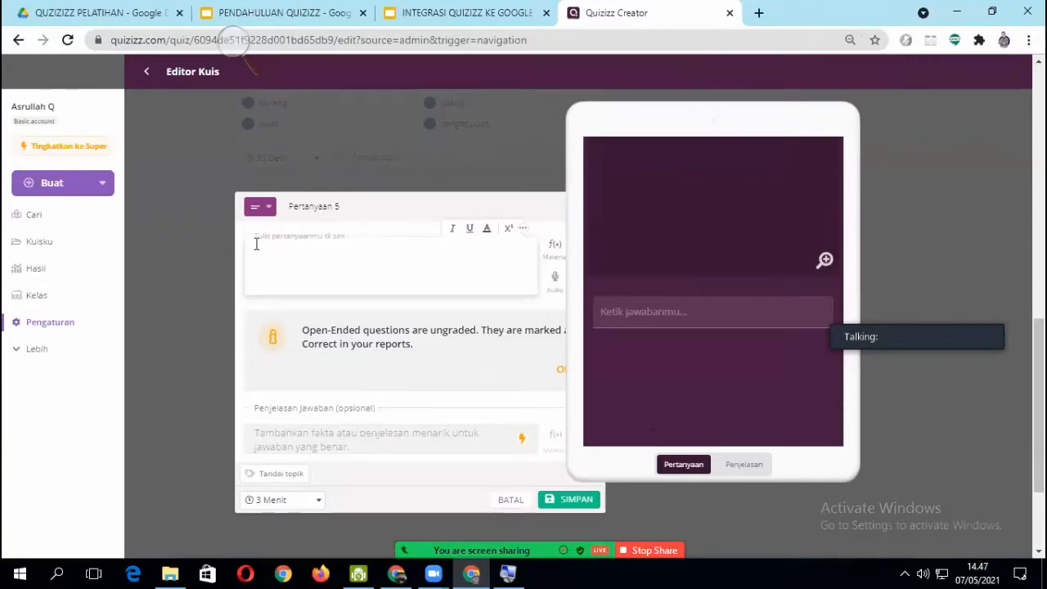
{"action": "type", "text": "menur"}
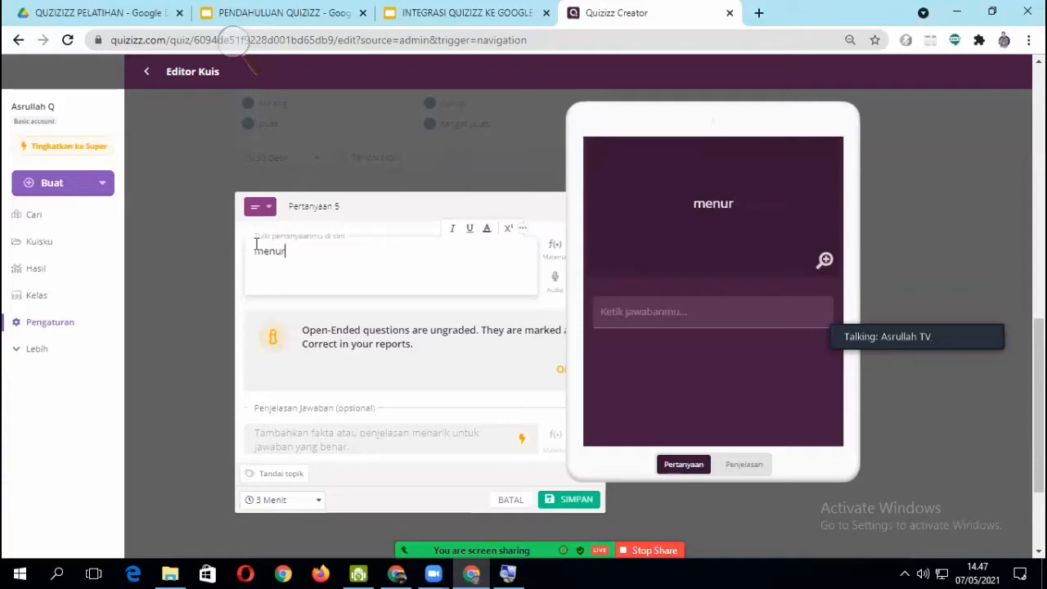
{"action": "type", "text": "ut anda"}
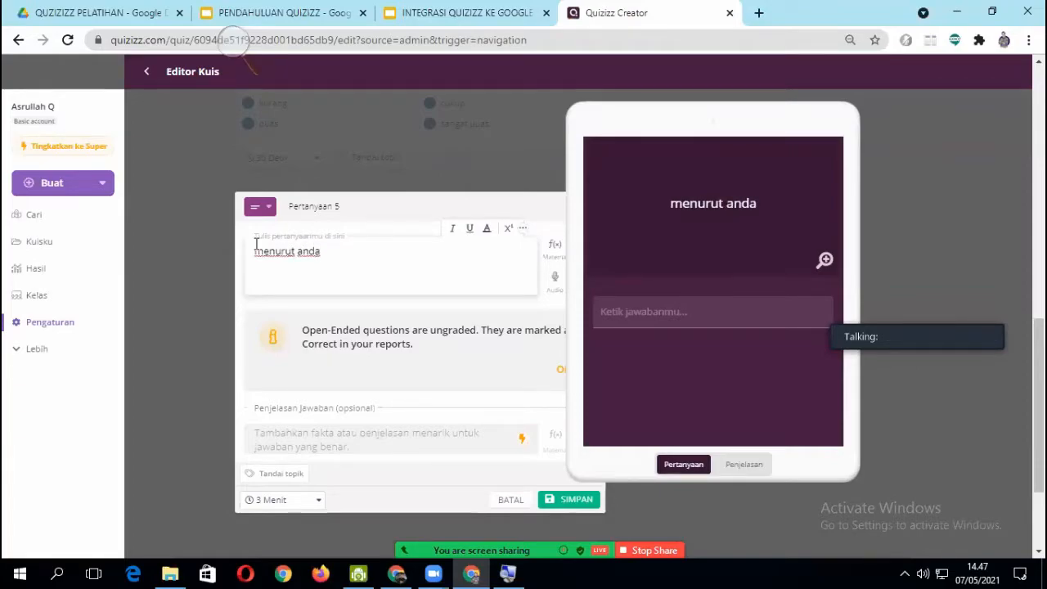
{"action": "type", "text": " menga"}
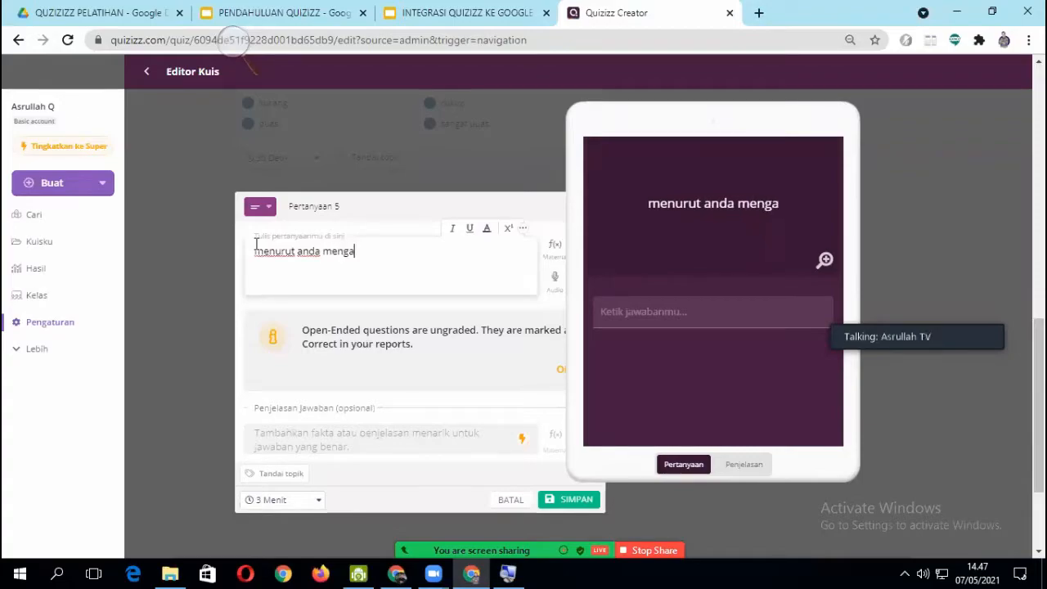
{"action": "type", "text": "pa kesda"}
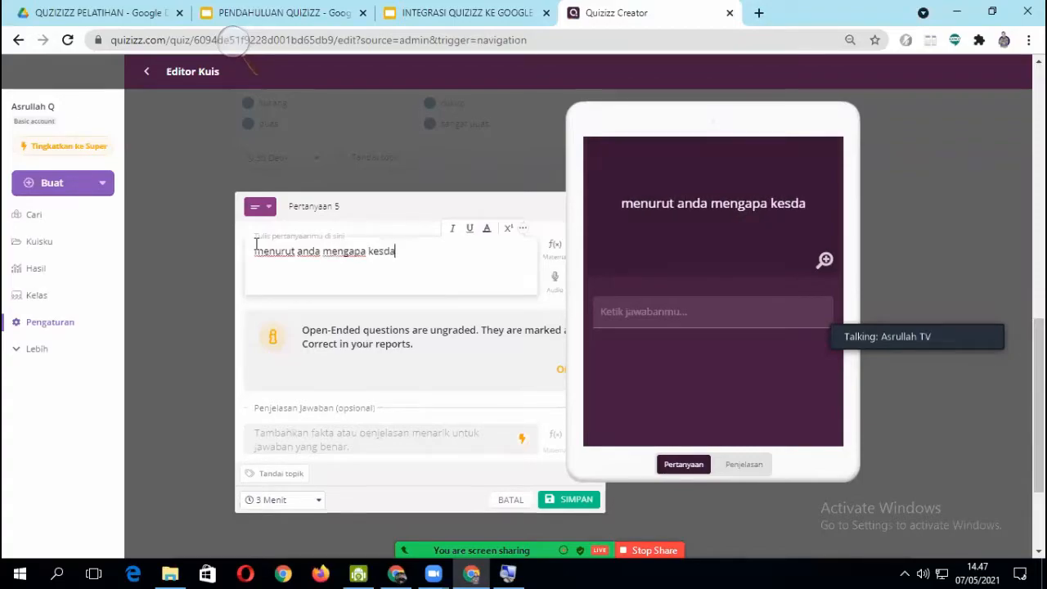
{"action": "type", "text": "ran mas"}
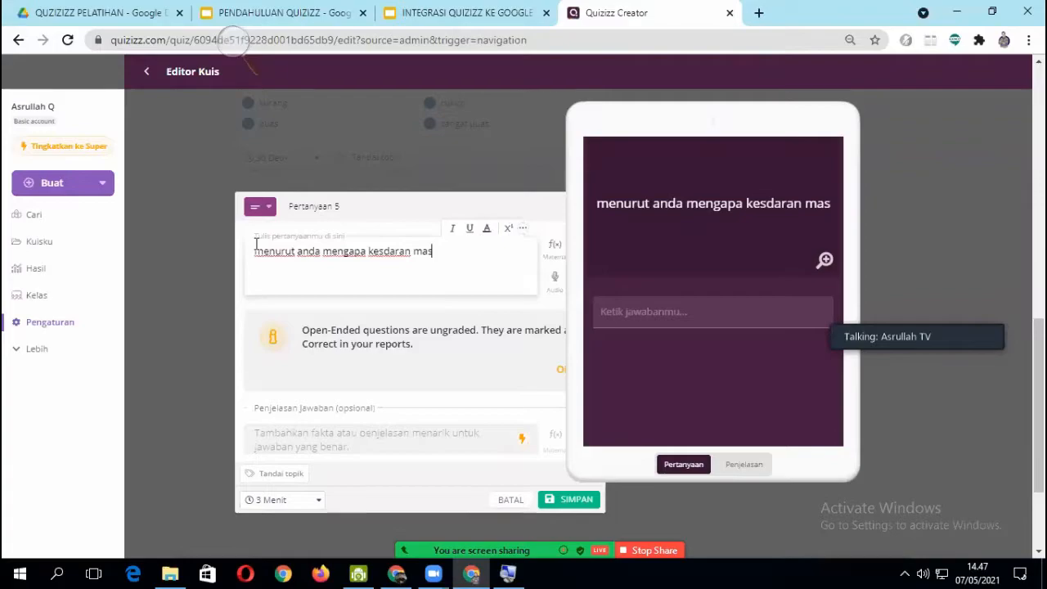
{"action": "type", "text": "yrakat "}
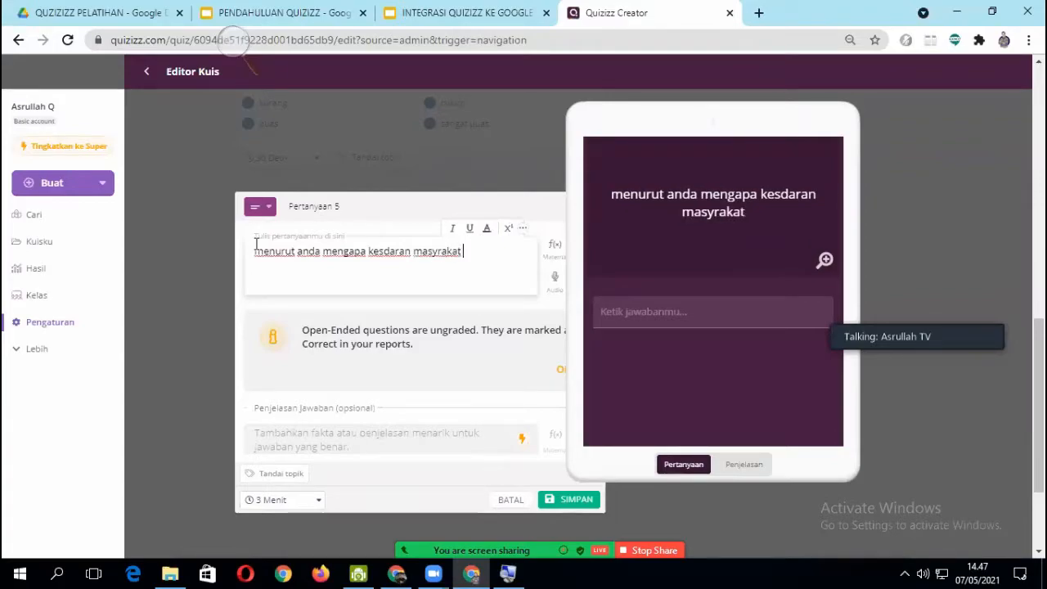
{"action": "type", "text": "indones"}
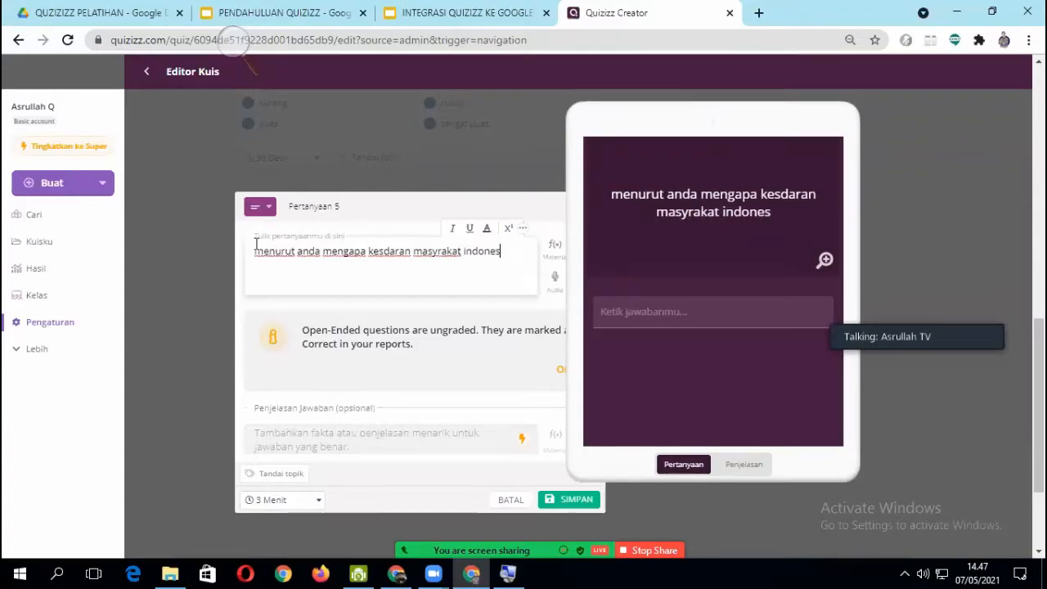
{"action": "type", "text": "ia terhada"}
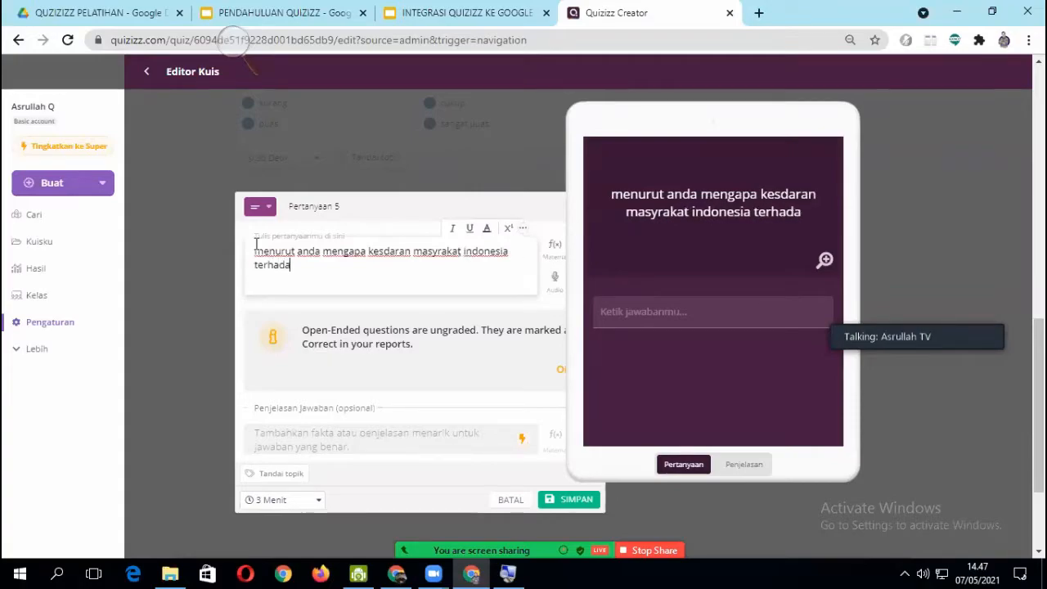
{"action": "type", "text": "p pro"}
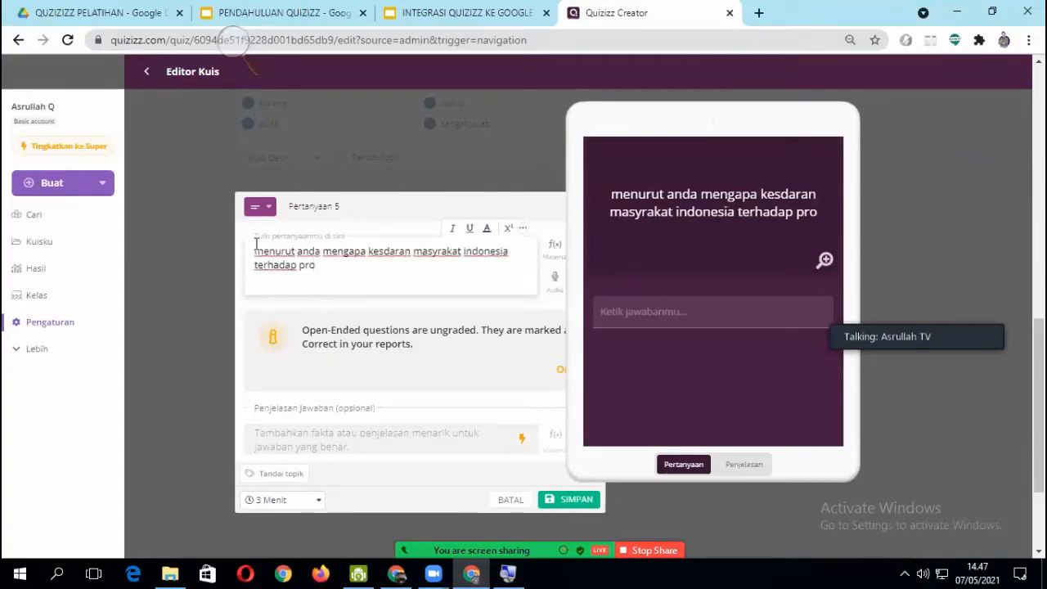
{"action": "type", "text": "t"}
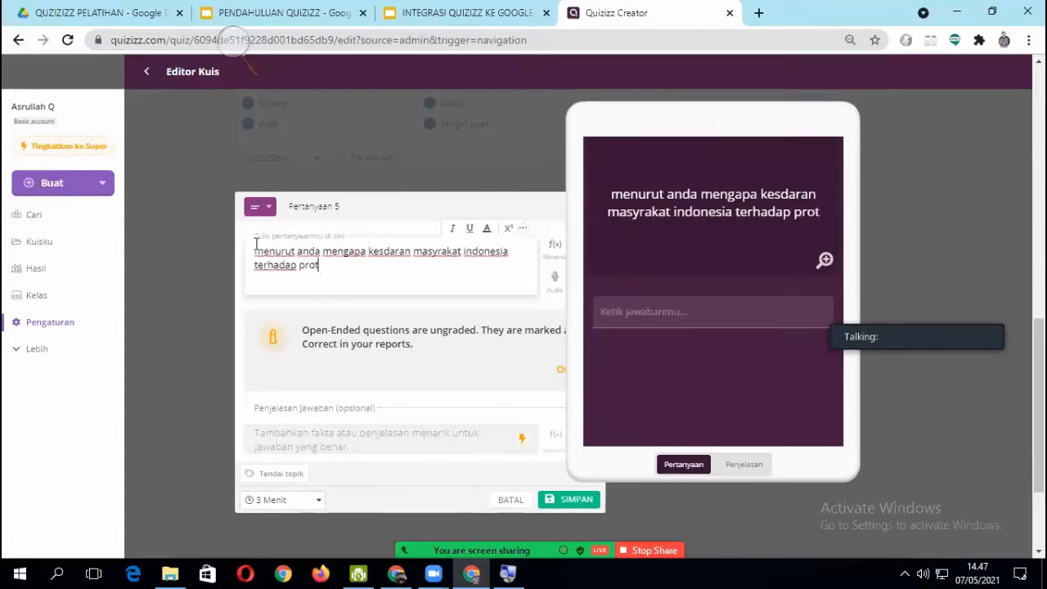
{"action": "type", "text": "okol k"}
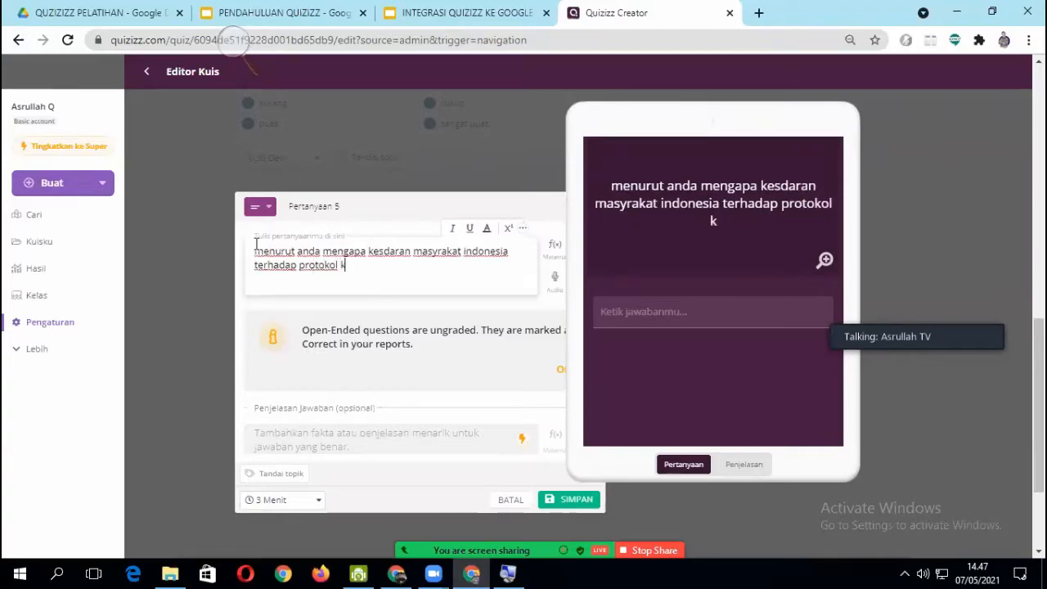
{"action": "type", "text": "esehata"}
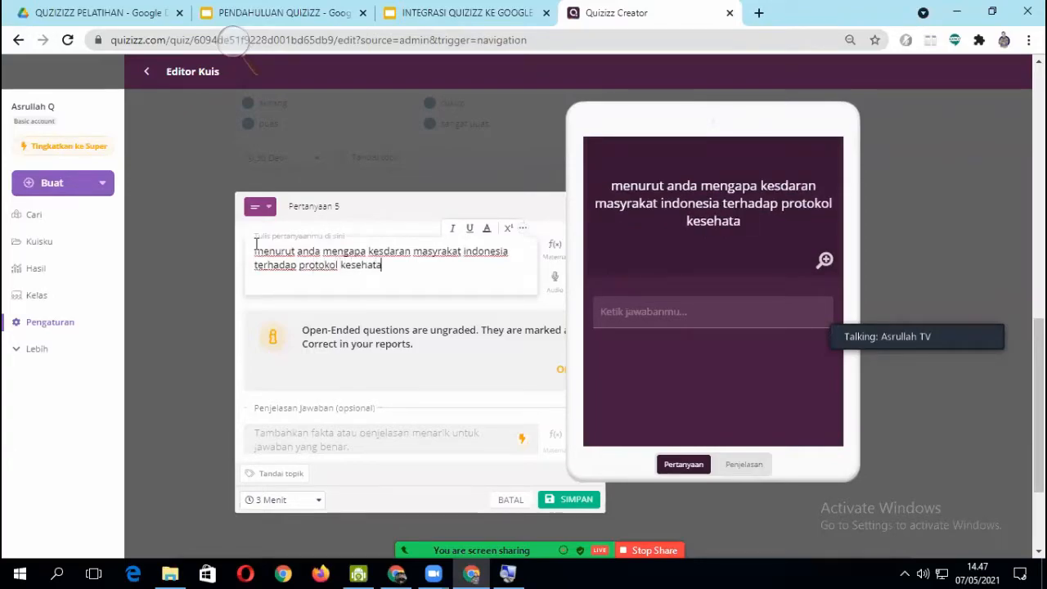
{"action": "type", "text": "n cov"}
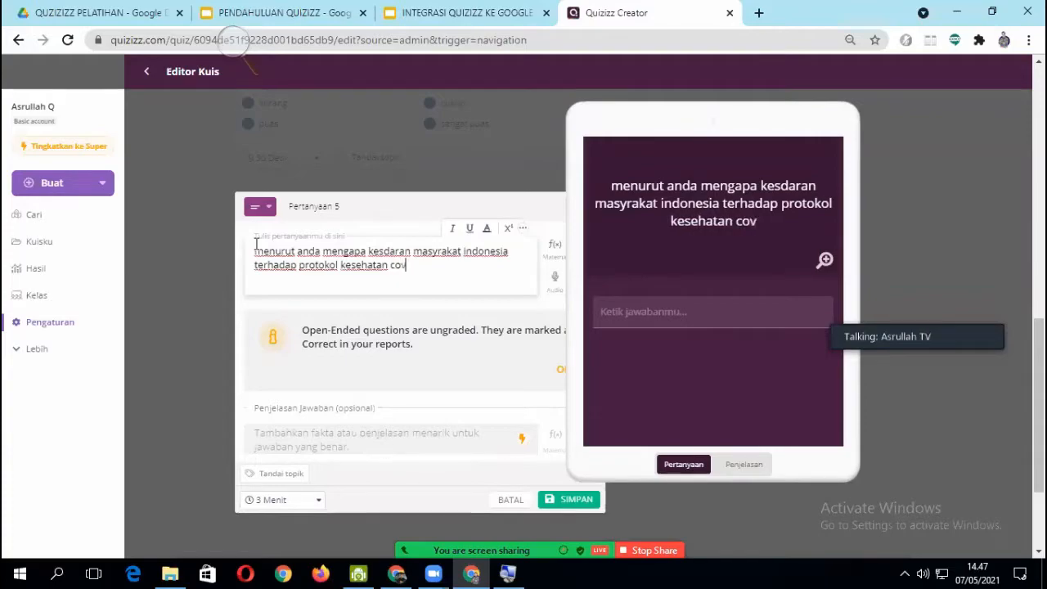
{"action": "type", "text": "id"}
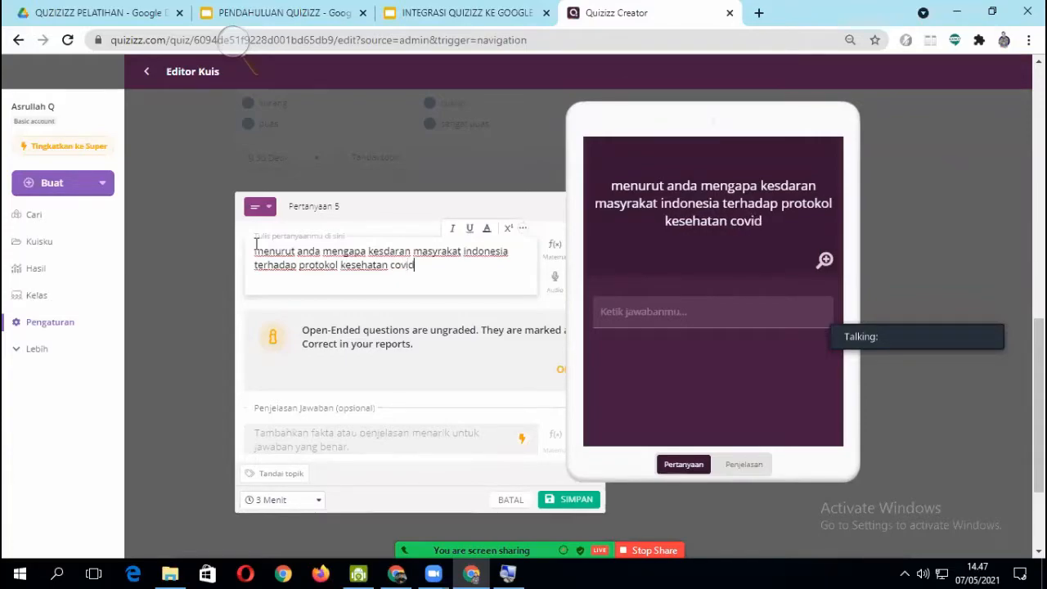
{"action": "type", "text": " 19"}
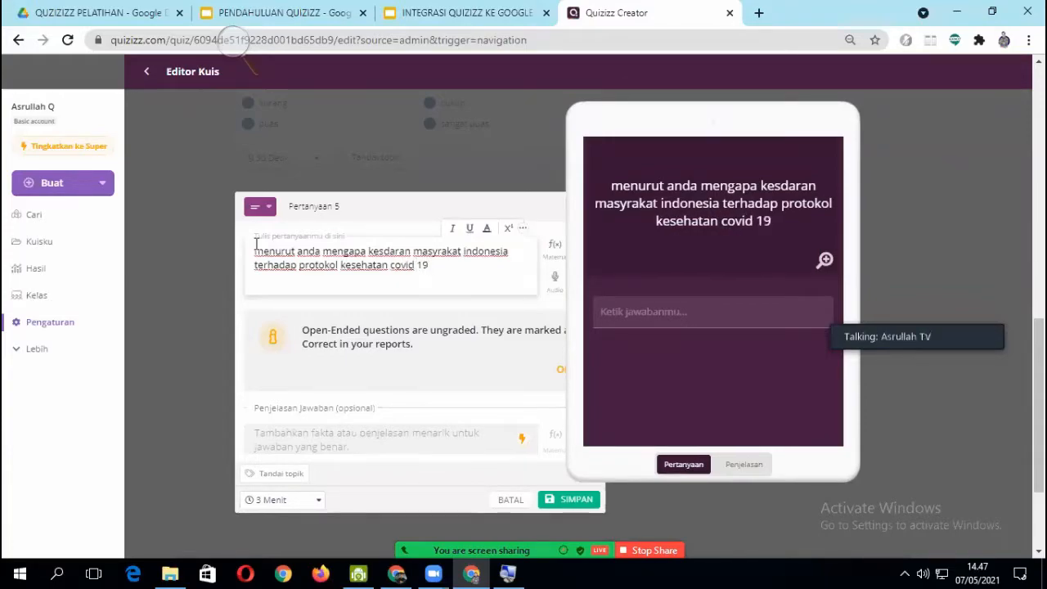
{"action": "type", "text": " itu kurang"}
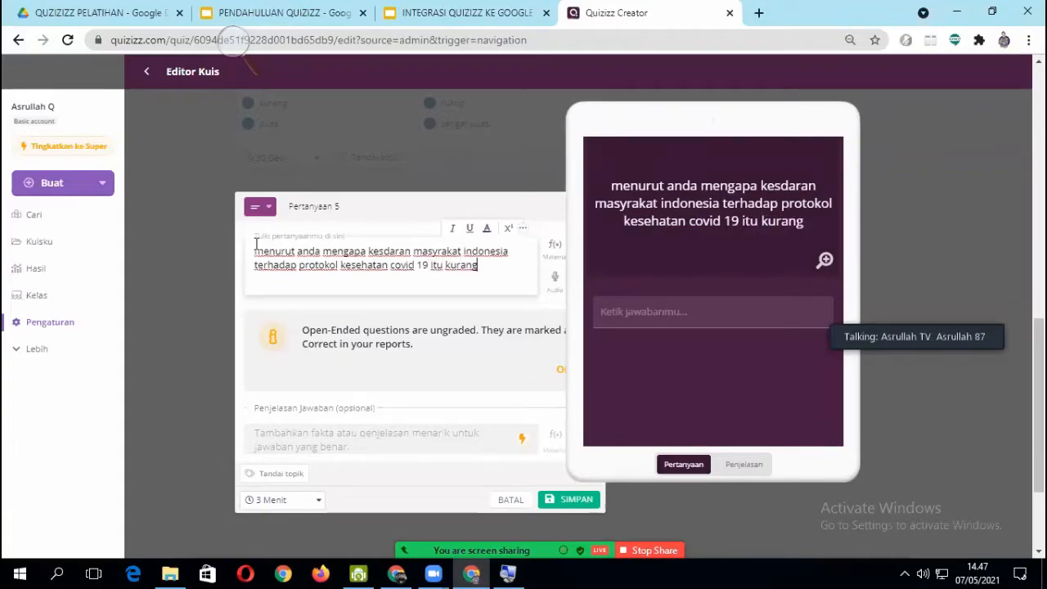
{"action": "type", "text": "...."}
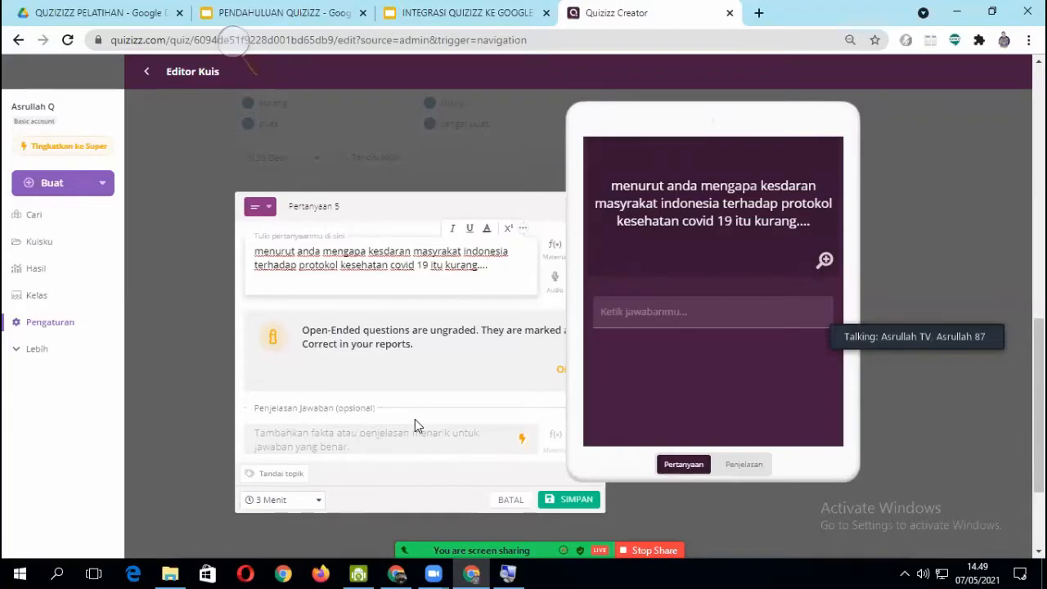
- Check the essay question's optional settings and save question 5
{"action": "scroll", "coordinate": [387, 423], "scroll_direction": "down", "scroll_amount": 1}
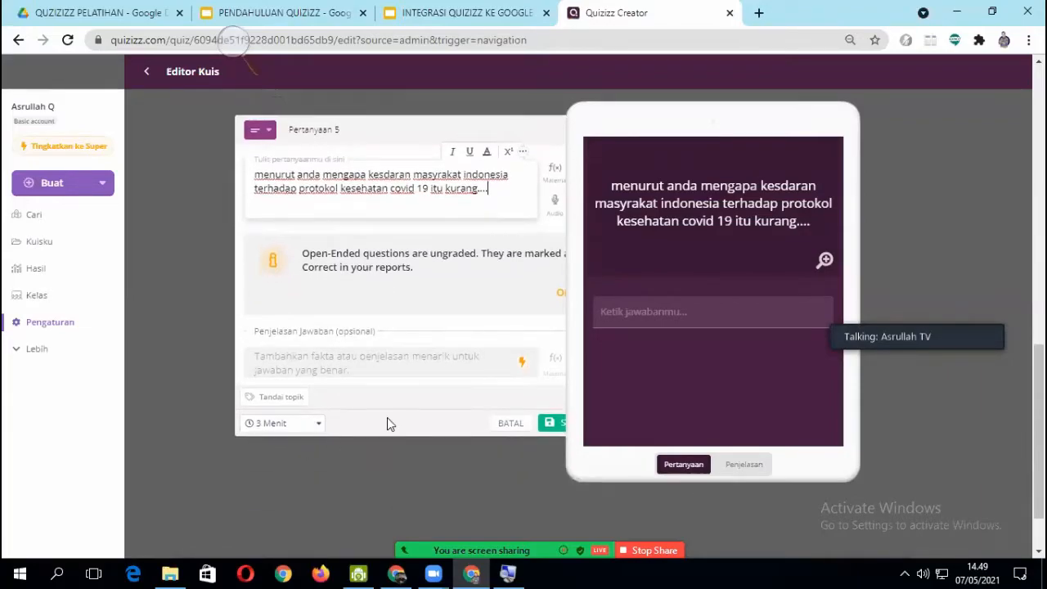
{"action": "scroll", "coordinate": [485, 339], "scroll_direction": "up", "scroll_amount": 2}
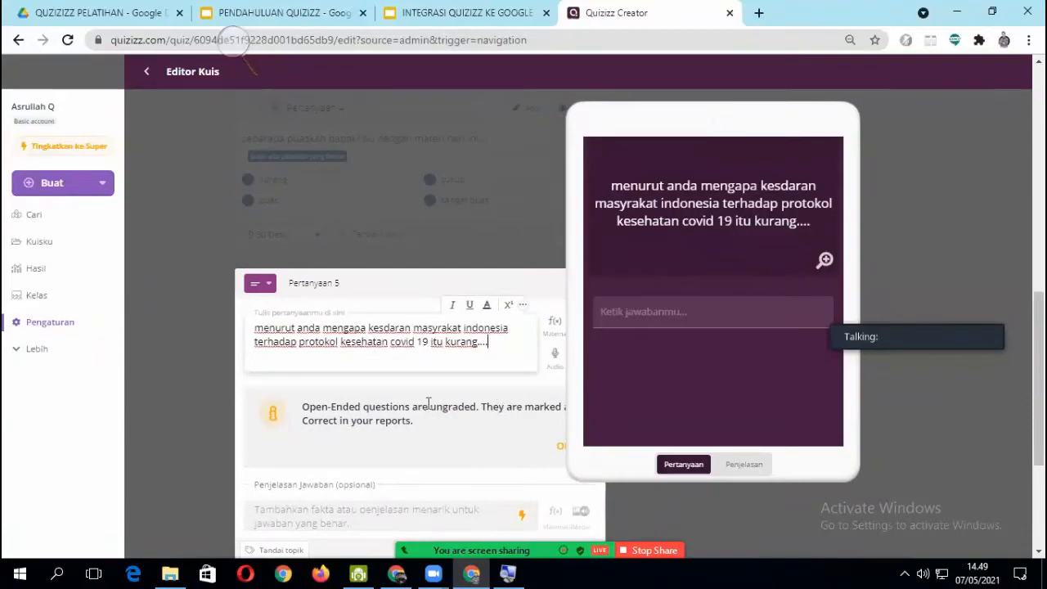
{"action": "scroll", "coordinate": [427, 403], "scroll_direction": "down", "scroll_amount": 1}
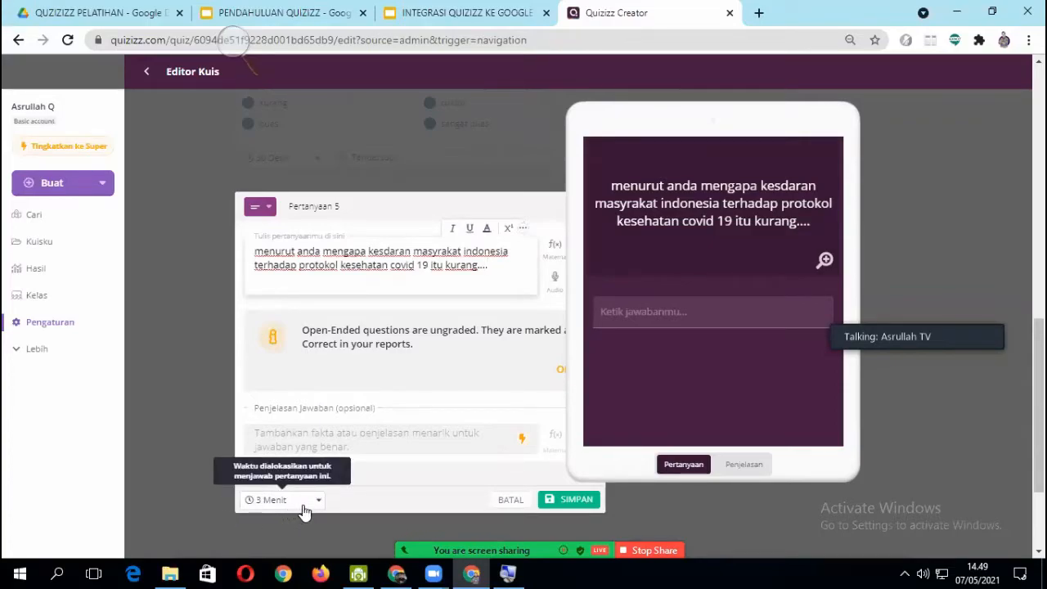
{"action": "left_click", "coordinate": [579, 502]}
- Review the five questions in the quiz, checking their types, answer choices and time limits
{"action": "scroll", "coordinate": [560, 411], "scroll_direction": "up", "scroll_amount": 6}
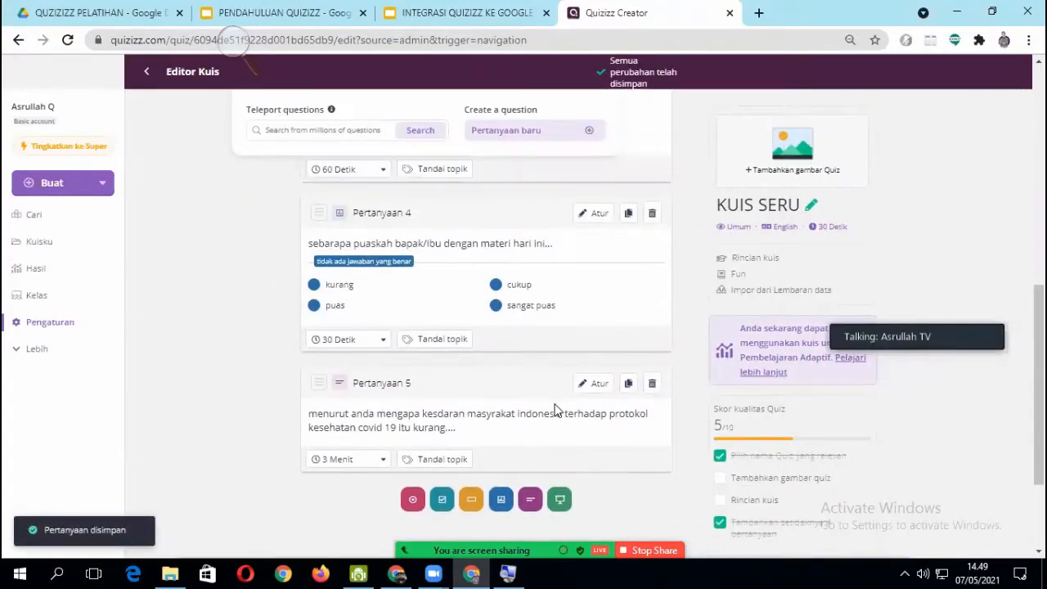
{"action": "scroll", "coordinate": [554, 415], "scroll_direction": "up", "scroll_amount": 2}
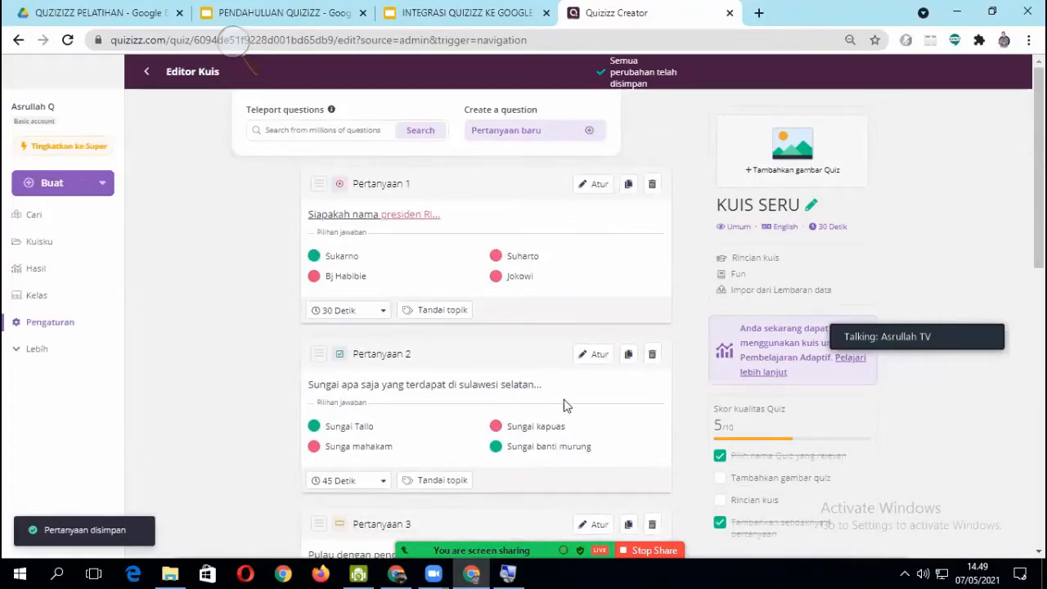
{"action": "scroll", "coordinate": [317, 333], "scroll_direction": "down", "scroll_amount": 4}
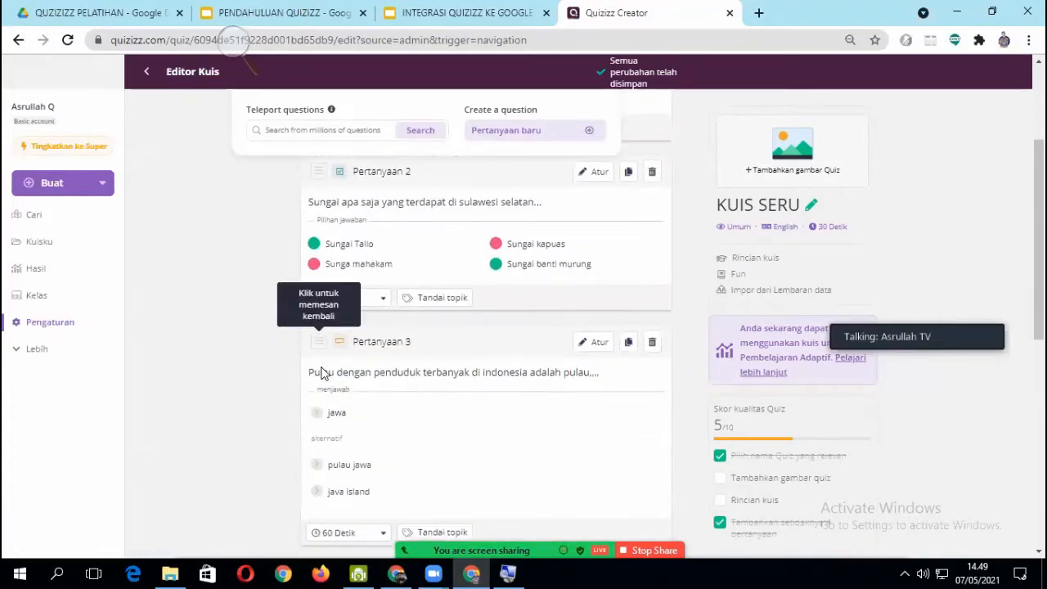
{"action": "scroll", "coordinate": [281, 398], "scroll_direction": "up", "scroll_amount": 4}
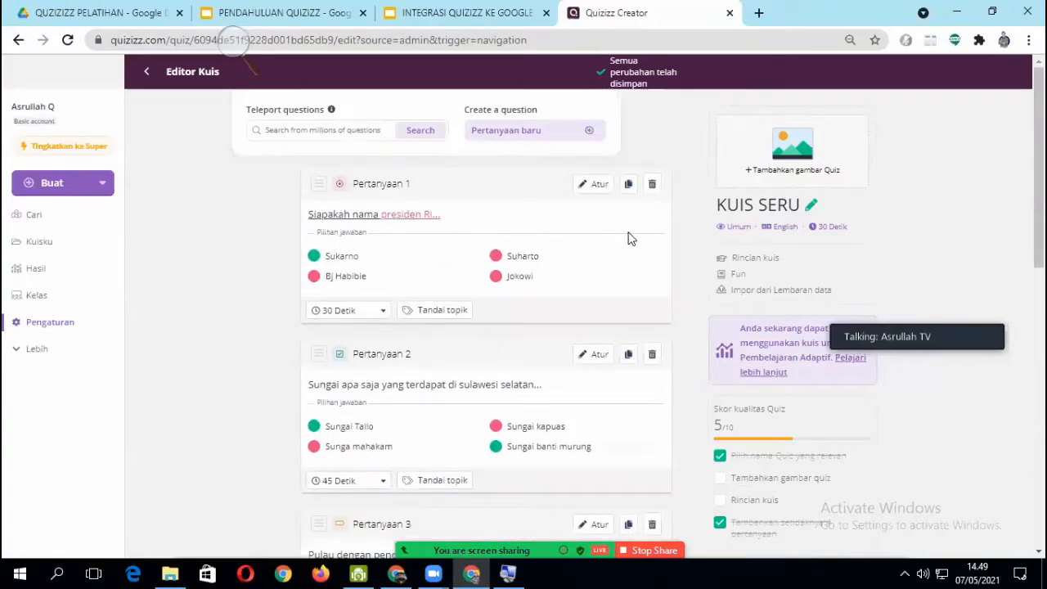
{"action": "scroll", "coordinate": [360, 339], "scroll_direction": "down", "scroll_amount": 2}
{"action": "scroll", "coordinate": [352, 348], "scroll_direction": "down", "scroll_amount": 1}
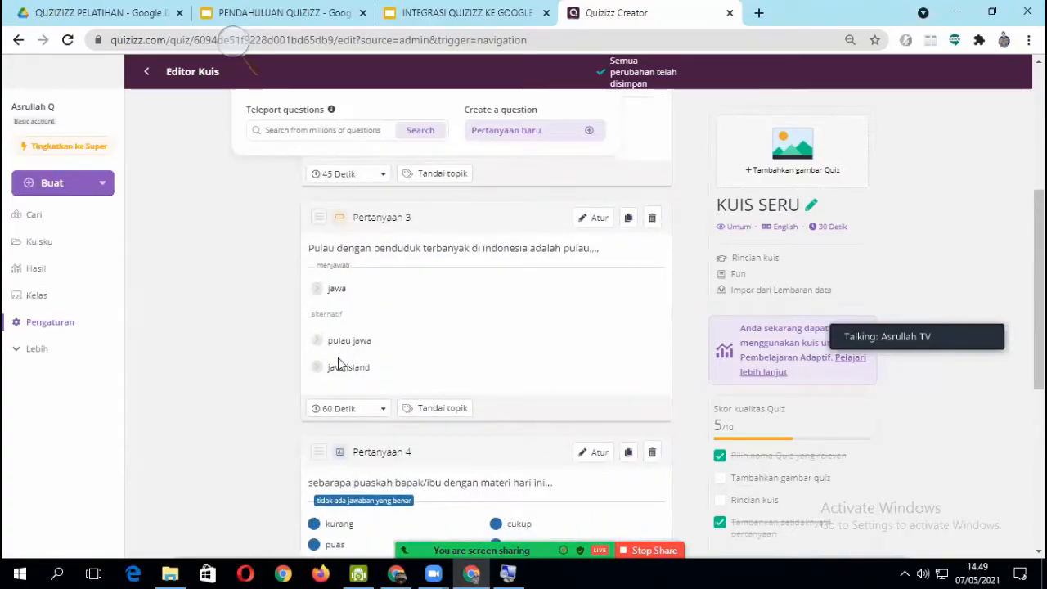
{"action": "scroll", "coordinate": [335, 384], "scroll_direction": "down", "scroll_amount": 2}
{"action": "scroll", "coordinate": [339, 393], "scroll_direction": "up", "scroll_amount": 2}
{"action": "scroll", "coordinate": [405, 376], "scroll_direction": "up", "scroll_amount": 2}
{"action": "scroll", "coordinate": [440, 306], "scroll_direction": "up", "scroll_amount": 2}
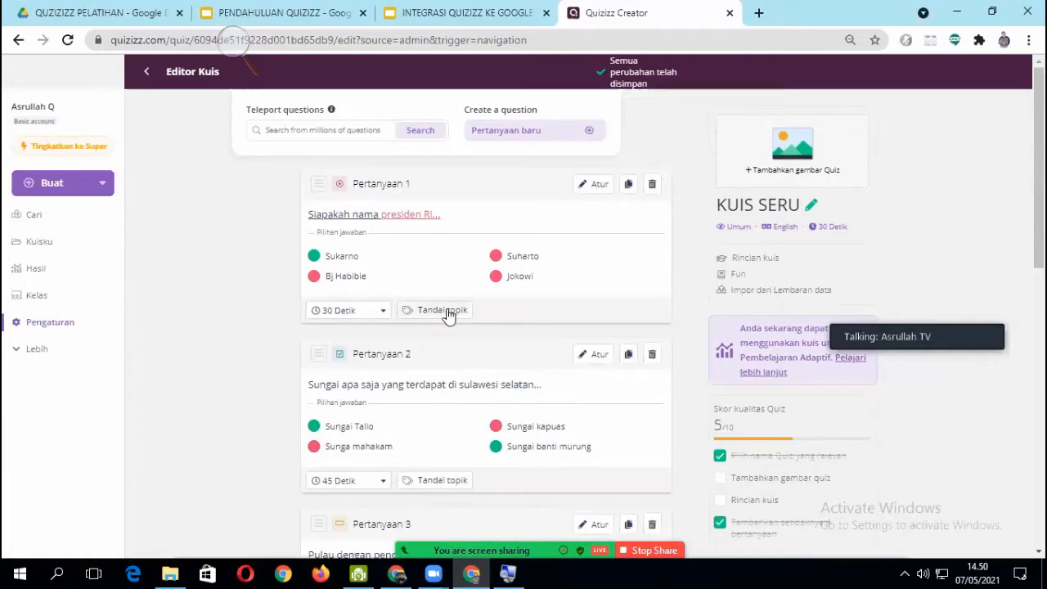
{"action": "scroll", "coordinate": [379, 350], "scroll_direction": "down", "scroll_amount": 1}
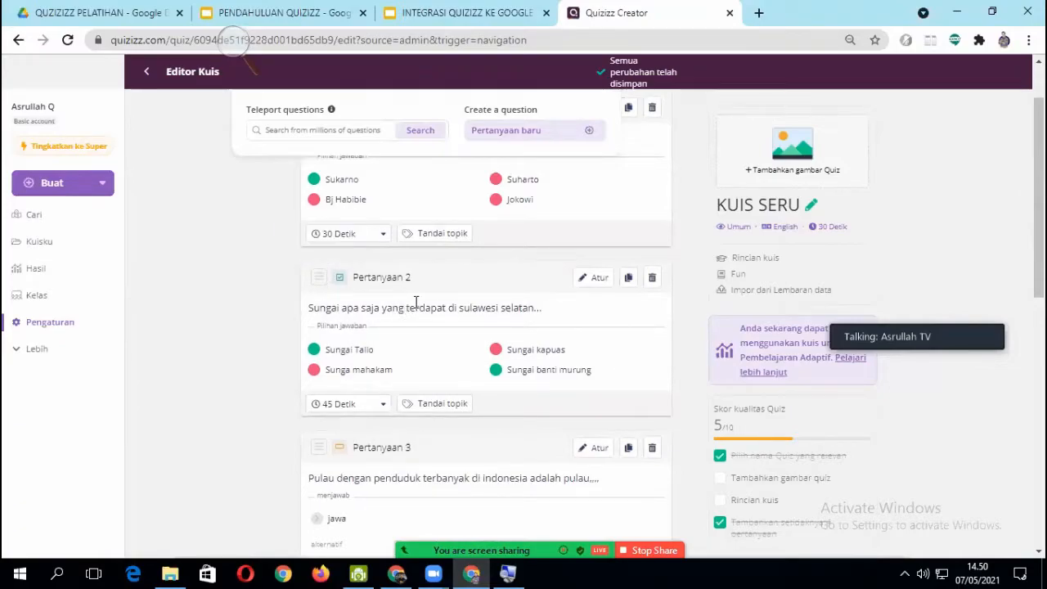
{"action": "scroll", "coordinate": [381, 370], "scroll_direction": "up", "scroll_amount": 1}
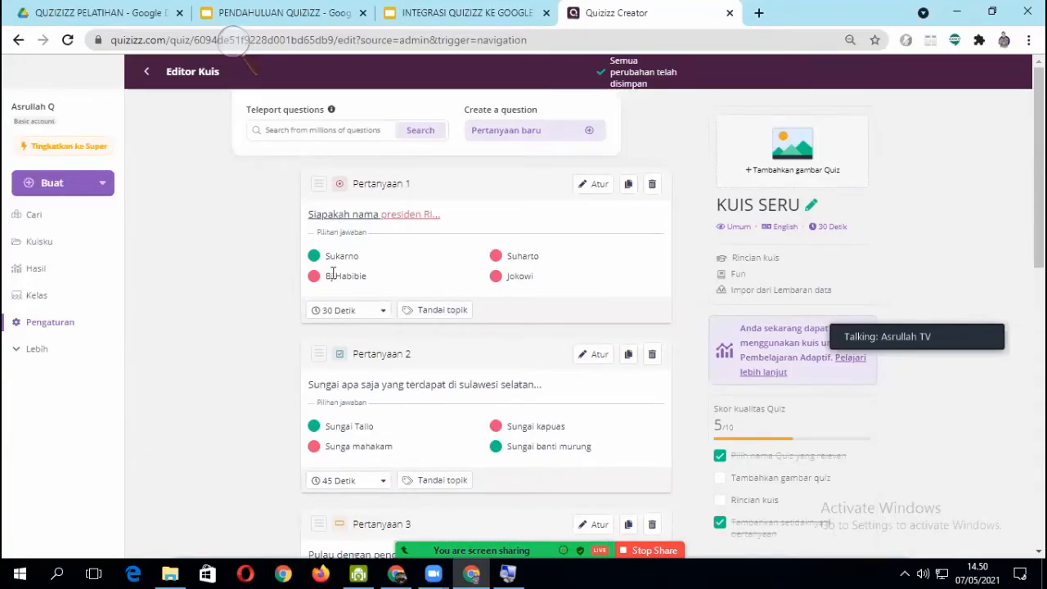
- Reorder the questions so the Sungai question comes first, followed by the satisfaction survey, the covid essay, the president question and the Pulau question
{"action": "left_click", "coordinate": [324, 186]}
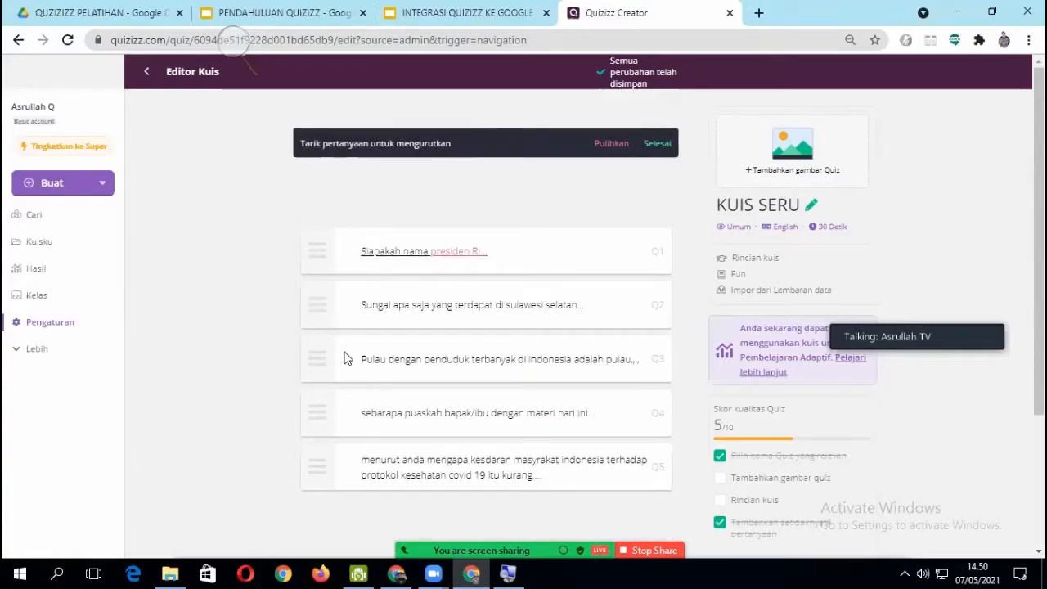
{"action": "left_click_drag", "start_coordinate": [320, 477], "coordinate": [341, 265]}
{"action": "left_click_drag", "start_coordinate": [330, 377], "coordinate": [313, 299]}
{"action": "left_click_drag", "start_coordinate": [320, 464], "coordinate": [311, 245]}
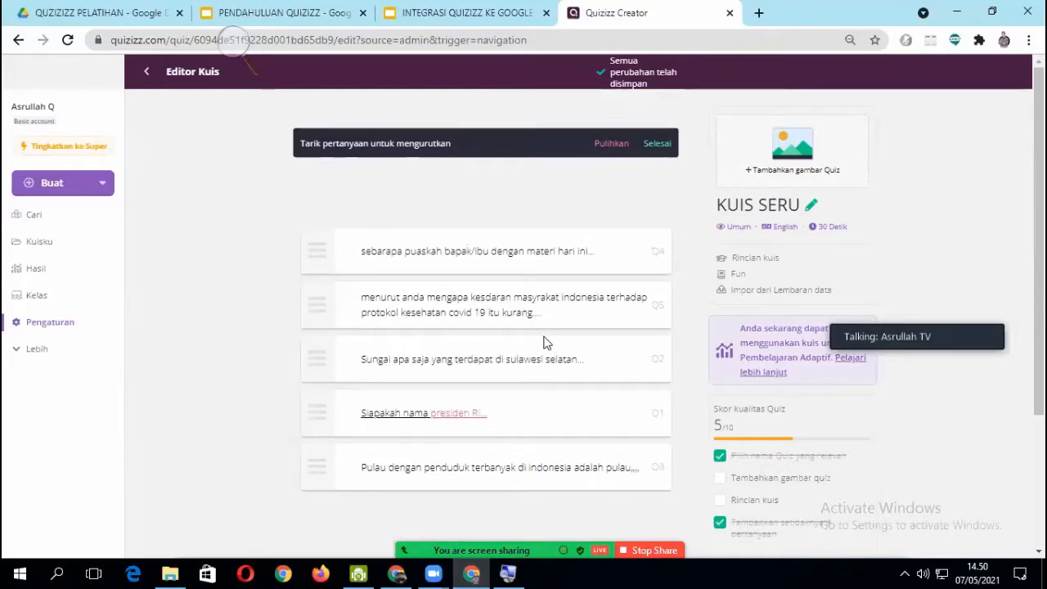
{"action": "left_click_drag", "start_coordinate": [320, 369], "coordinate": [322, 243]}
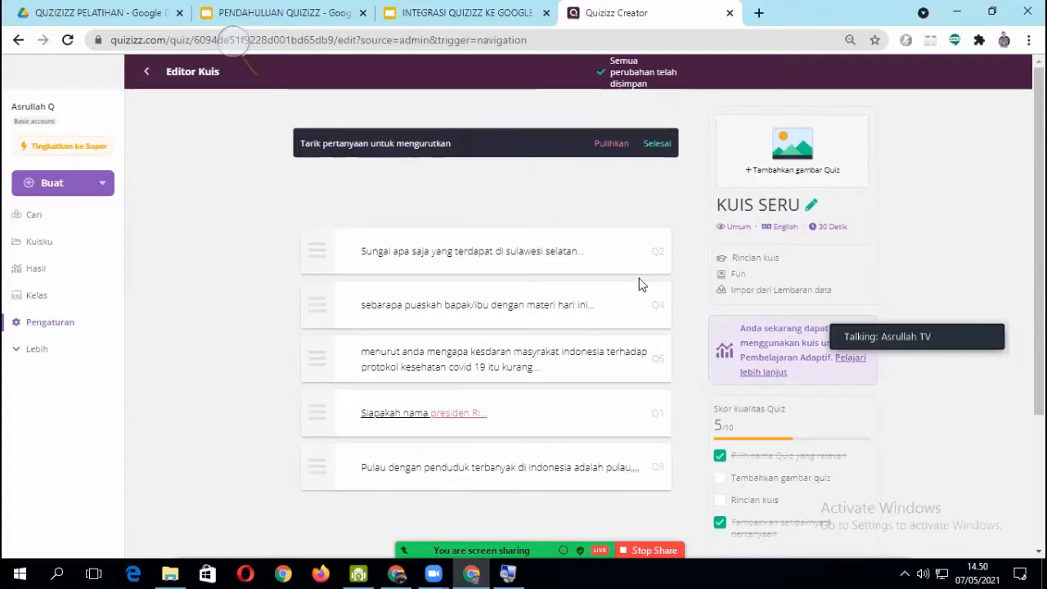
{"action": "left_click", "coordinate": [655, 146]}
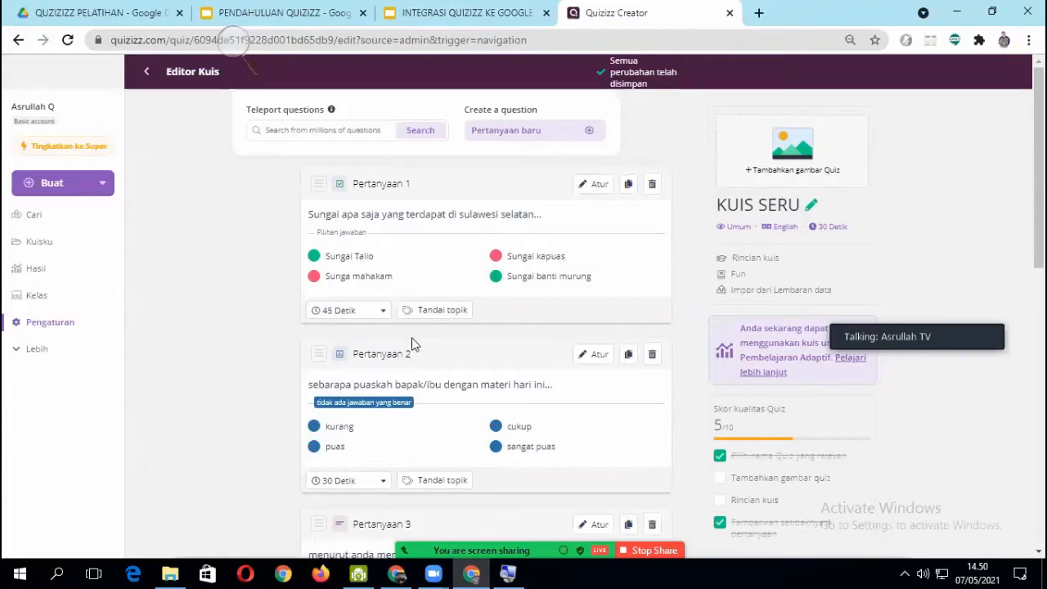
- Add a sixth question of the Pilihan ganda type at the end of the quiz
{"action": "scroll", "coordinate": [411, 344], "scroll_direction": "down", "scroll_amount": 10}
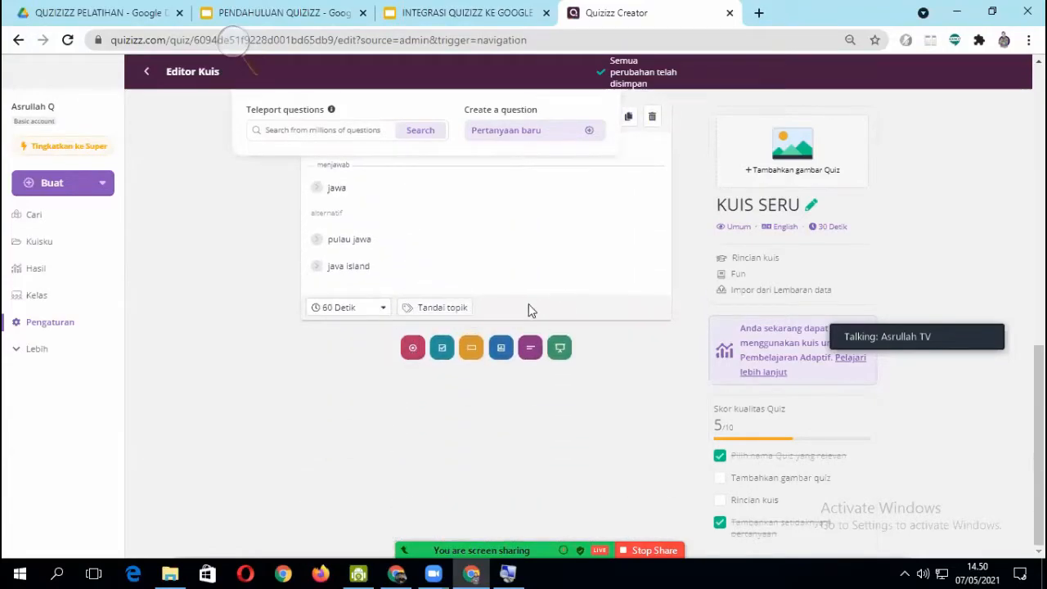
{"action": "left_click", "coordinate": [413, 348]}
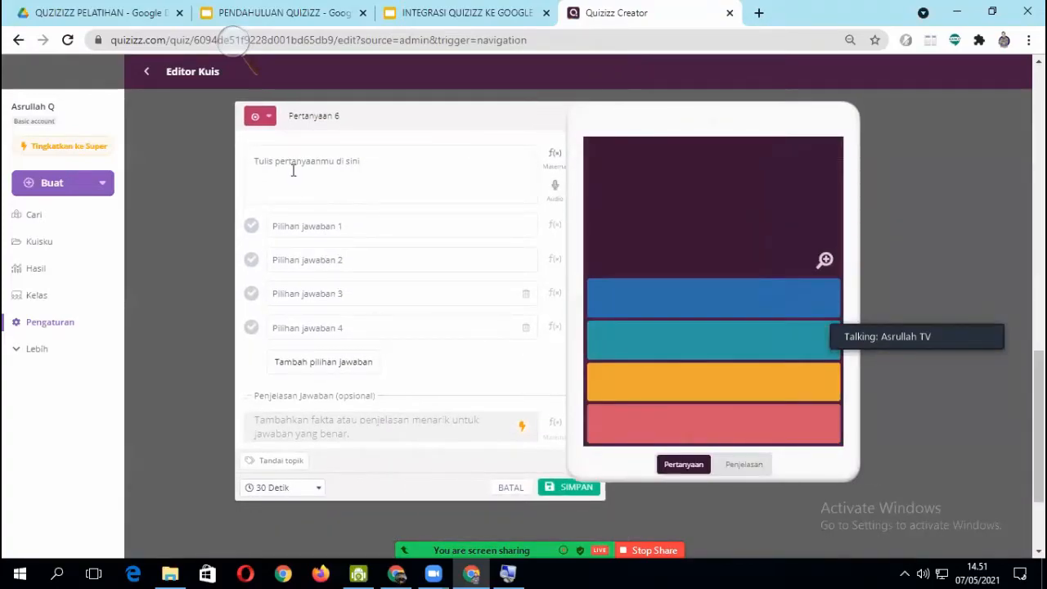
{"action": "left_click", "coordinate": [279, 150]}
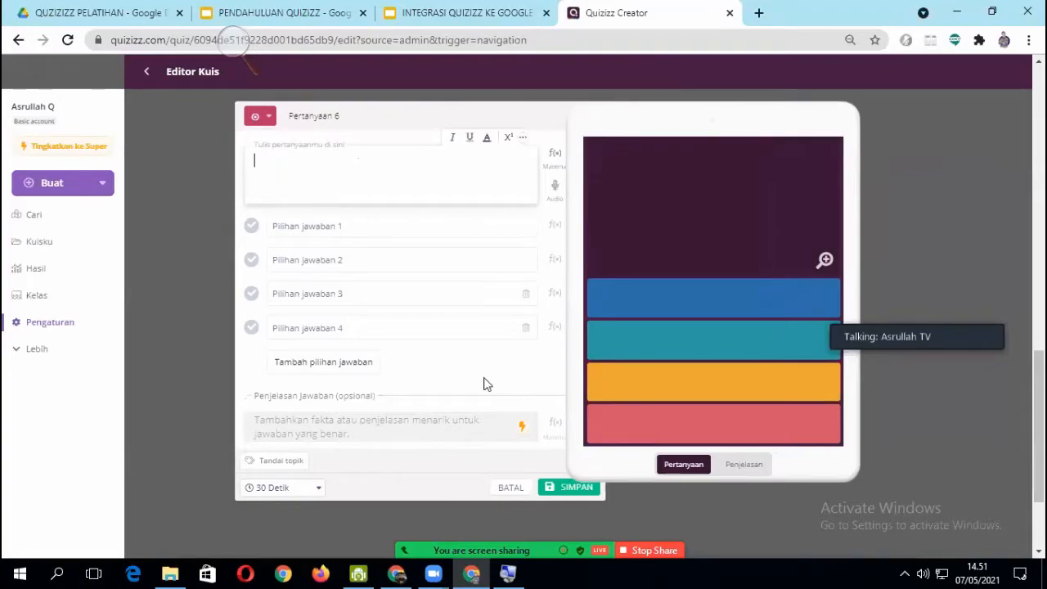
{"action": "scroll", "coordinate": [644, 512], "scroll_direction": "down", "scroll_amount": 5}
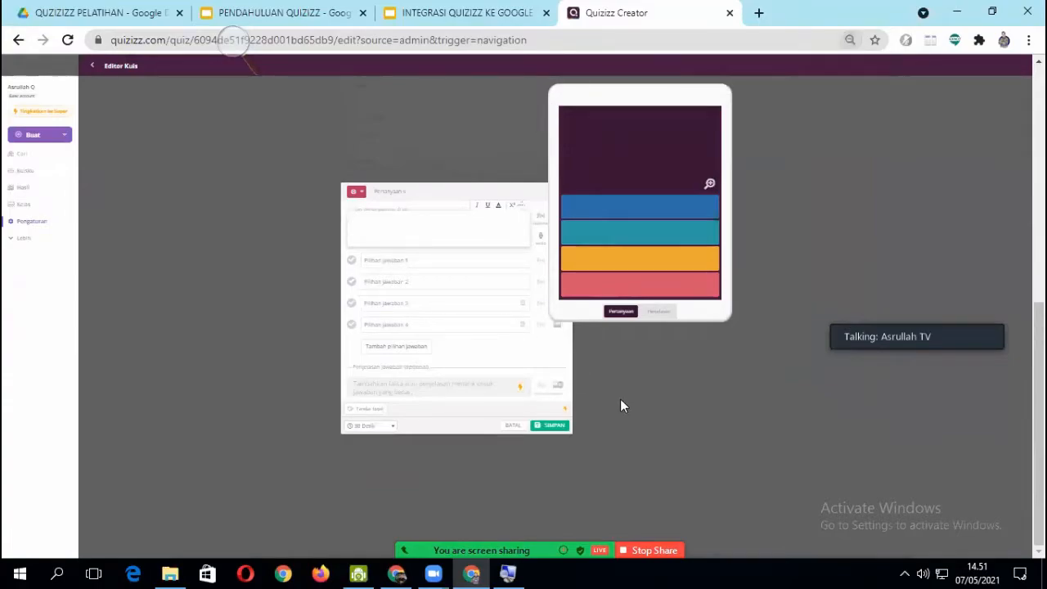
{"action": "scroll", "coordinate": [620, 398], "scroll_direction": "down", "scroll_amount": 2}
{"action": "scroll", "coordinate": [620, 398], "scroll_direction": "up", "scroll_amount": 1}
{"action": "scroll", "coordinate": [620, 402], "scroll_direction": "up", "scroll_amount": 4}
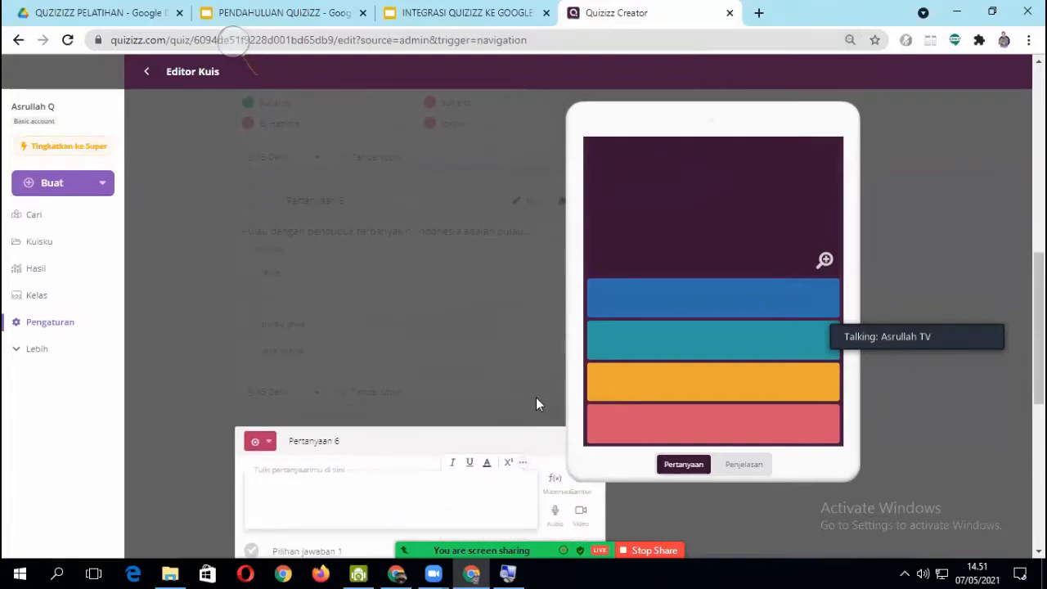
{"action": "scroll", "coordinate": [507, 383], "scroll_direction": "up", "scroll_amount": 1}
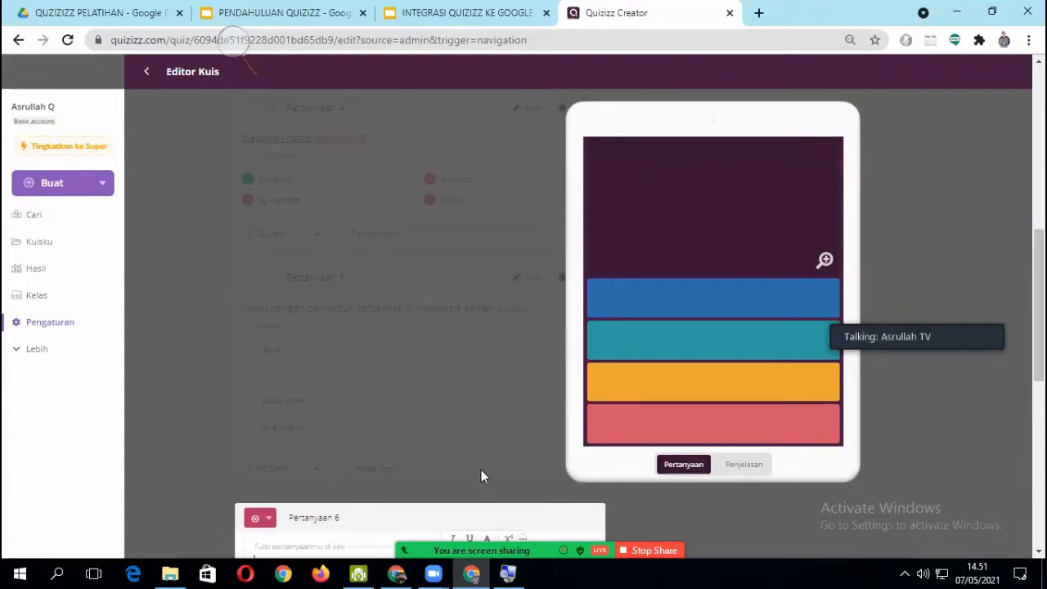
- Upload the "streaming" image from the Desktop folder as the picture for question 6
{"action": "scroll", "coordinate": [428, 437], "scroll_direction": "down", "scroll_amount": 1}
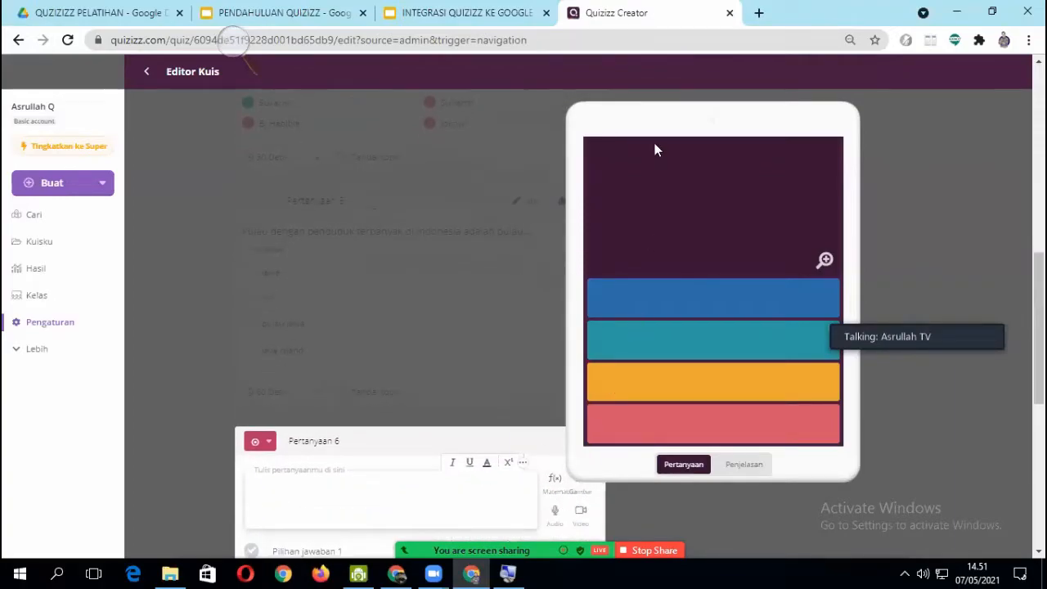
{"action": "left_click", "coordinate": [599, 524]}
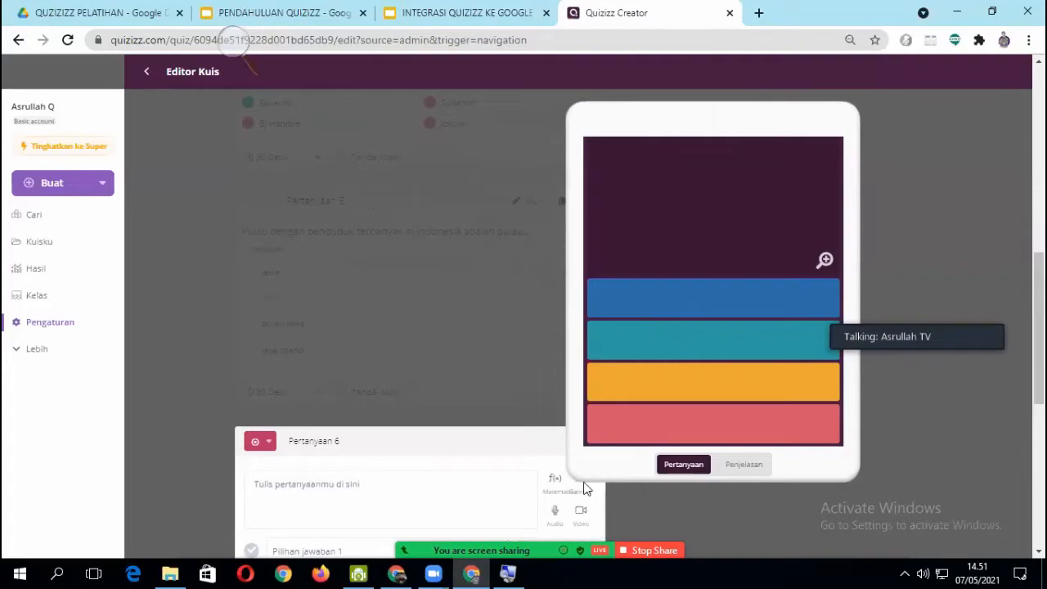
{"action": "left_click", "coordinate": [580, 496]}
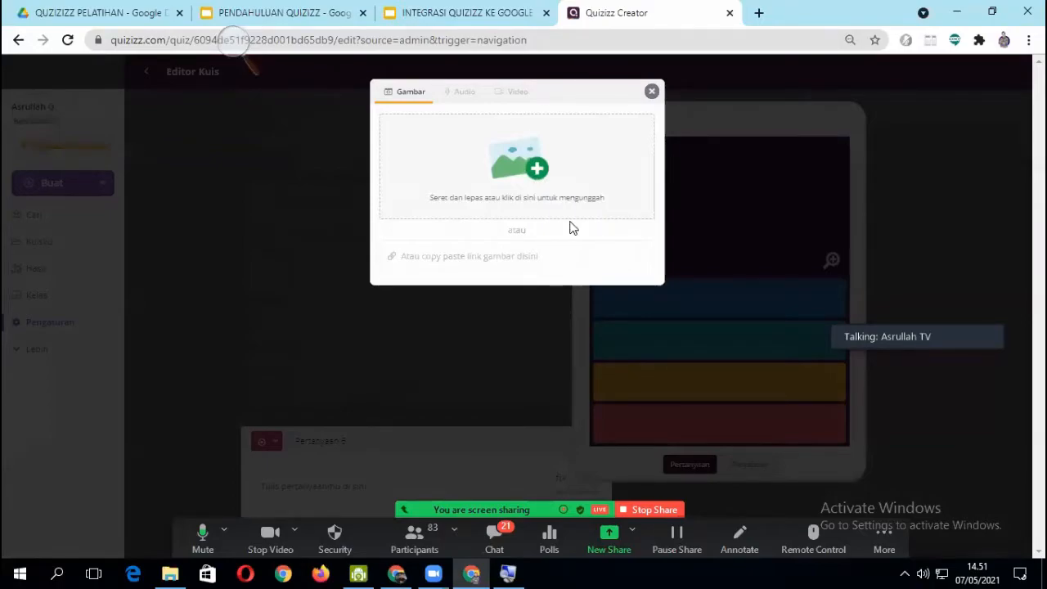
{"action": "left_click", "coordinate": [538, 168]}
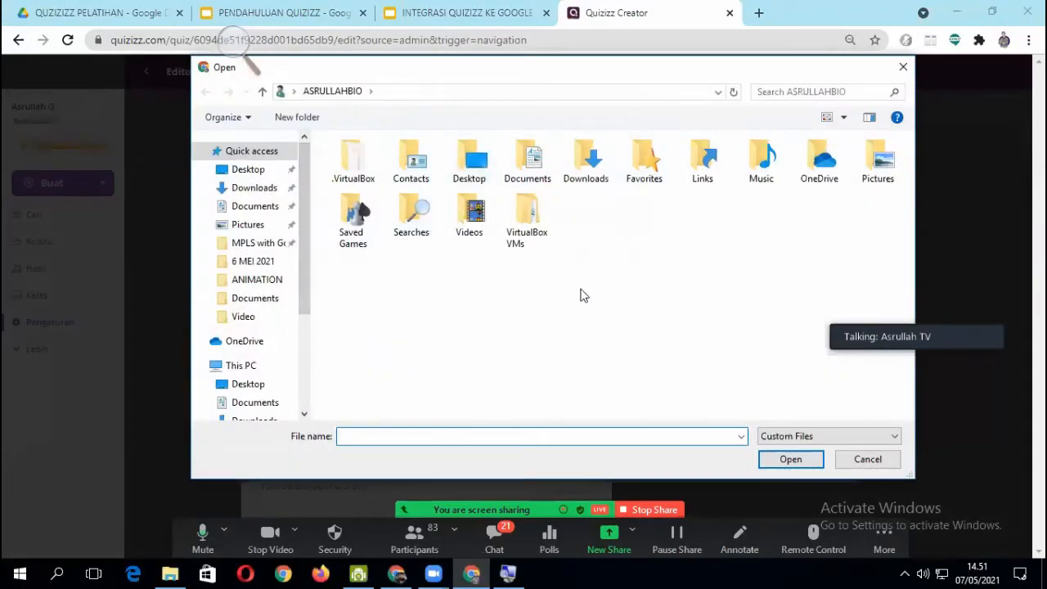
{"action": "left_click", "coordinate": [249, 171]}
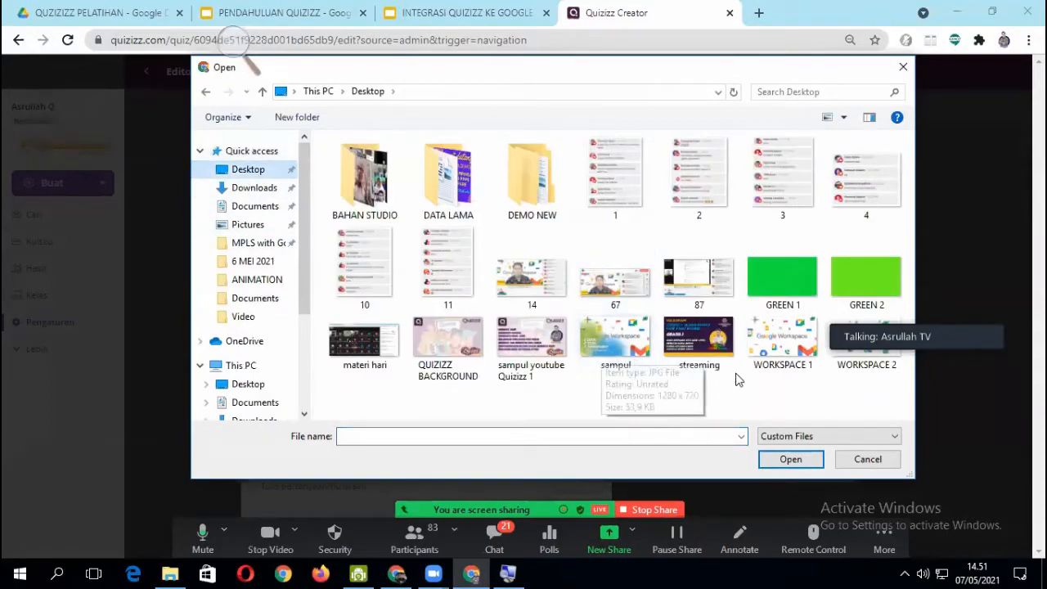
{"action": "left_click", "coordinate": [694, 343]}
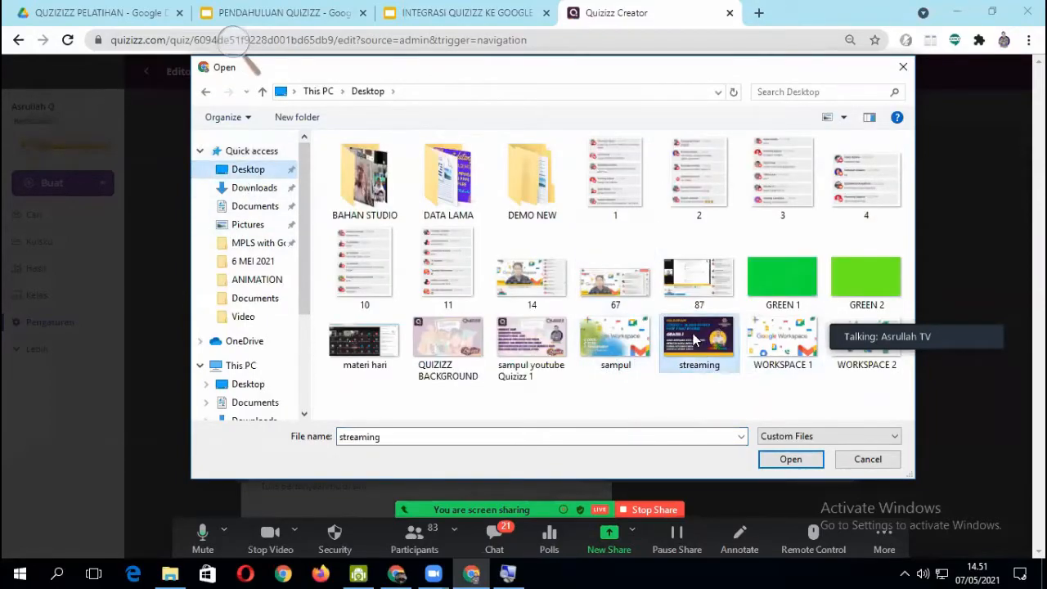
{"action": "left_click", "coordinate": [790, 459]}
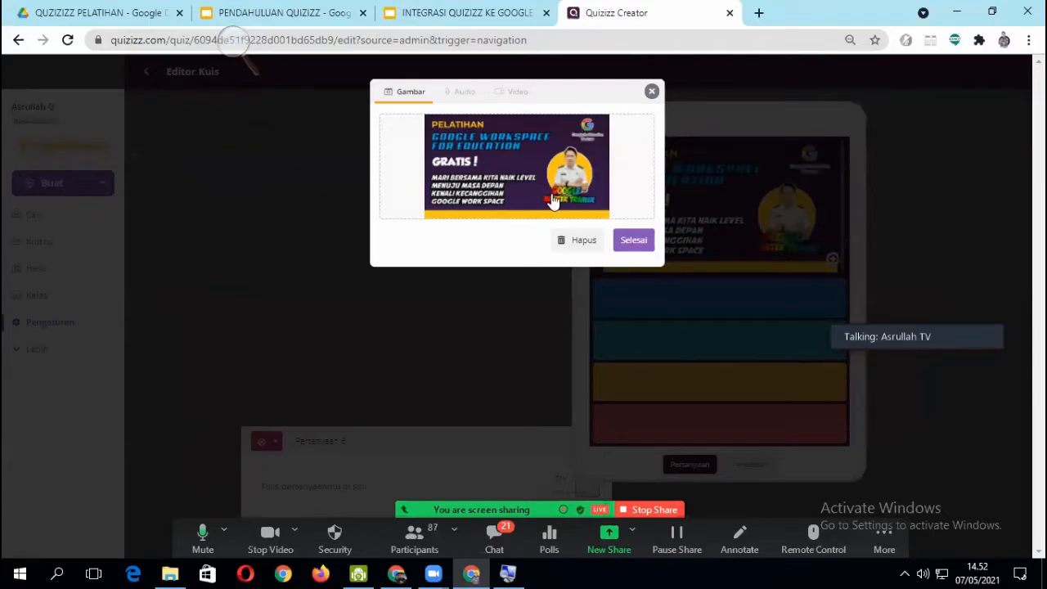
{"action": "left_click", "coordinate": [633, 241]}
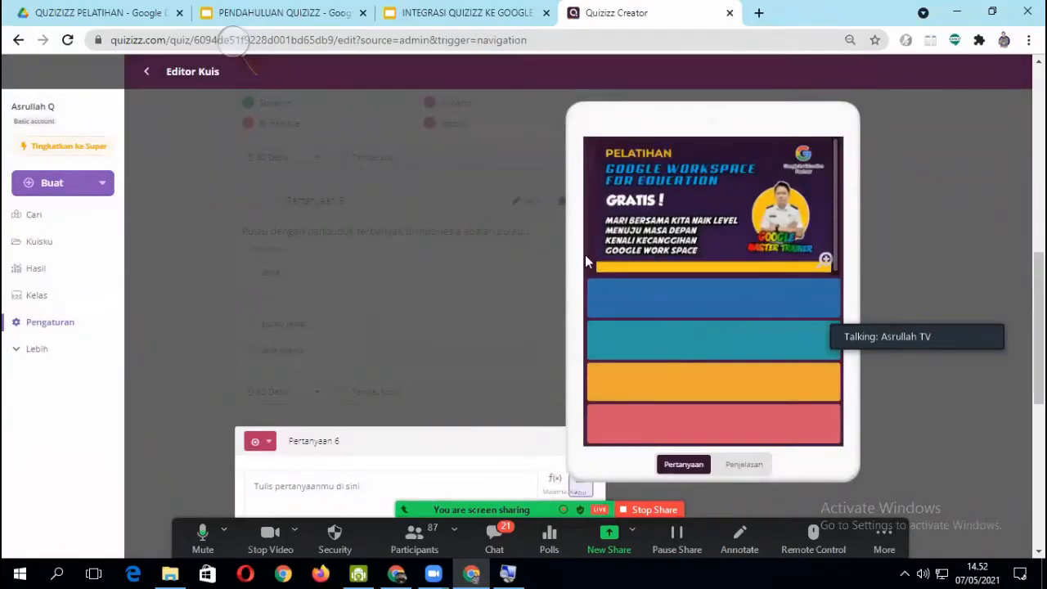
- Remove the uploaded training banner image from question 6
{"action": "scroll", "coordinate": [427, 333], "scroll_direction": "down", "scroll_amount": 3}
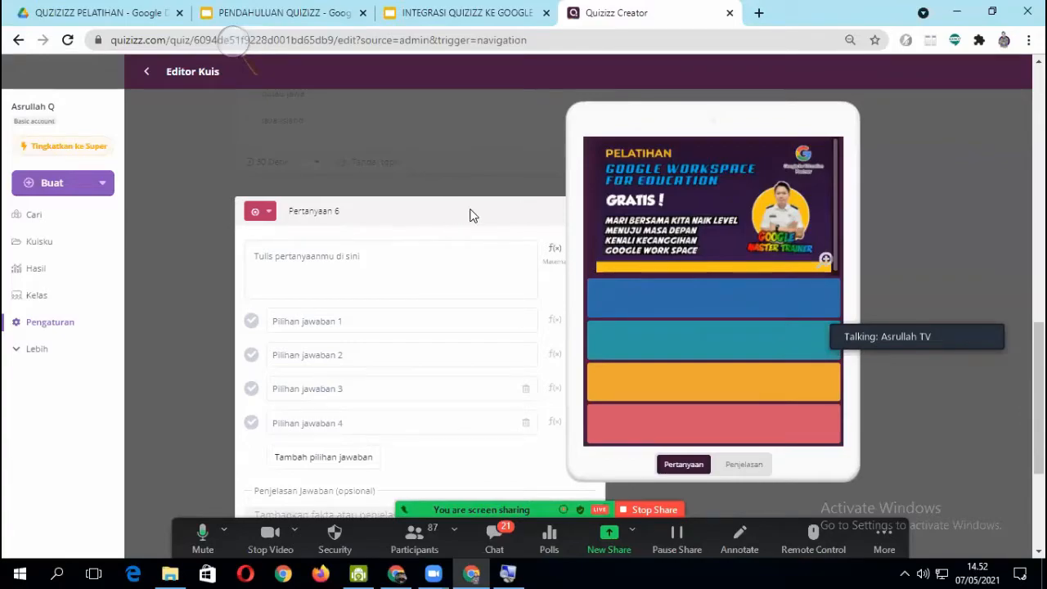
{"action": "scroll", "coordinate": [367, 274], "scroll_direction": "down", "scroll_amount": 1}
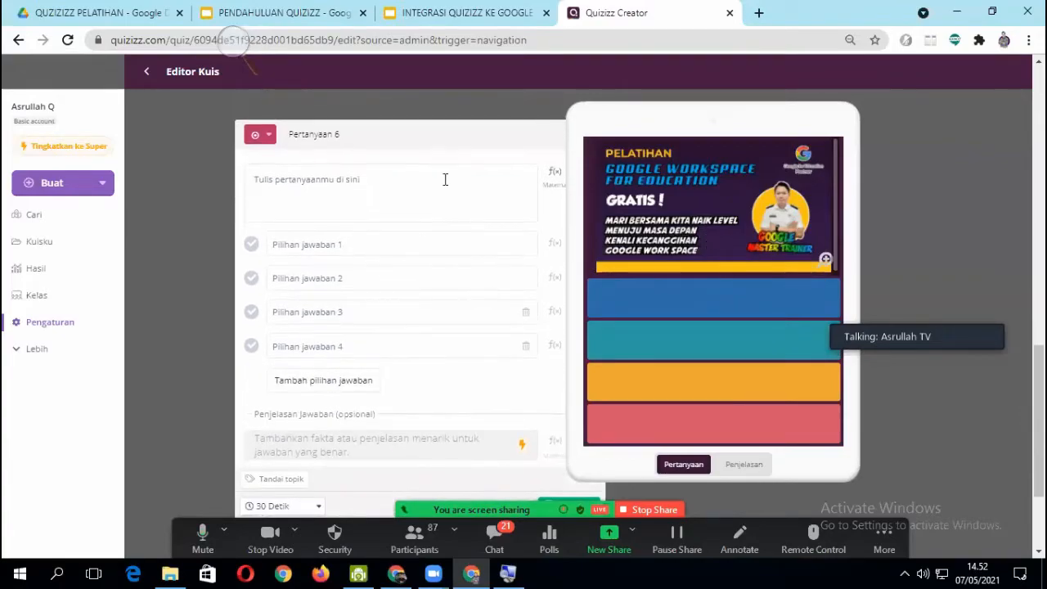
{"action": "scroll", "coordinate": [493, 372], "scroll_direction": "up", "scroll_amount": 5}
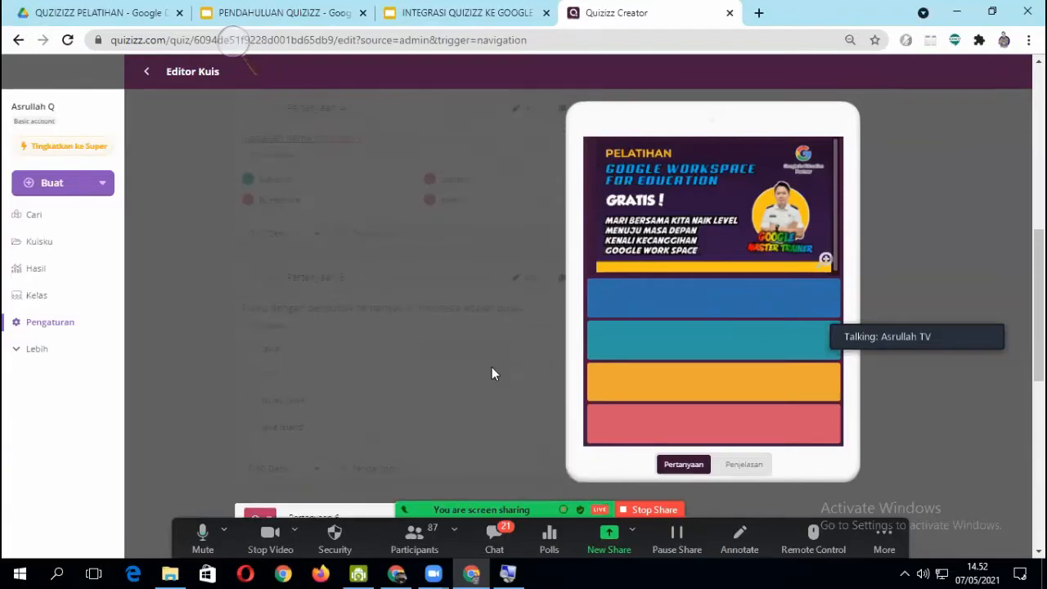
{"action": "scroll", "coordinate": [493, 375], "scroll_direction": "down", "scroll_amount": 1}
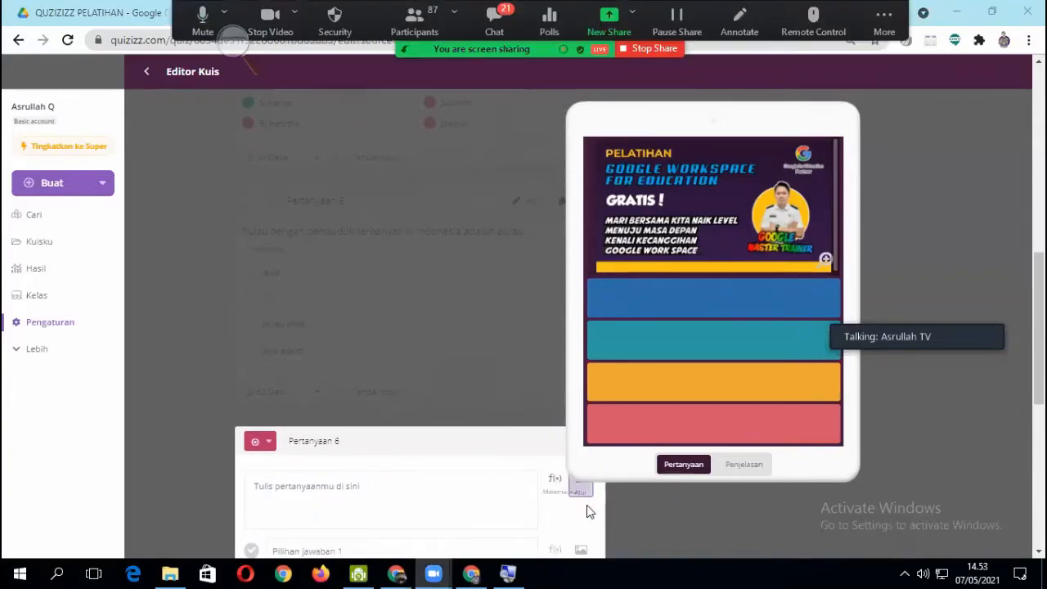
{"action": "left_click", "coordinate": [584, 492]}
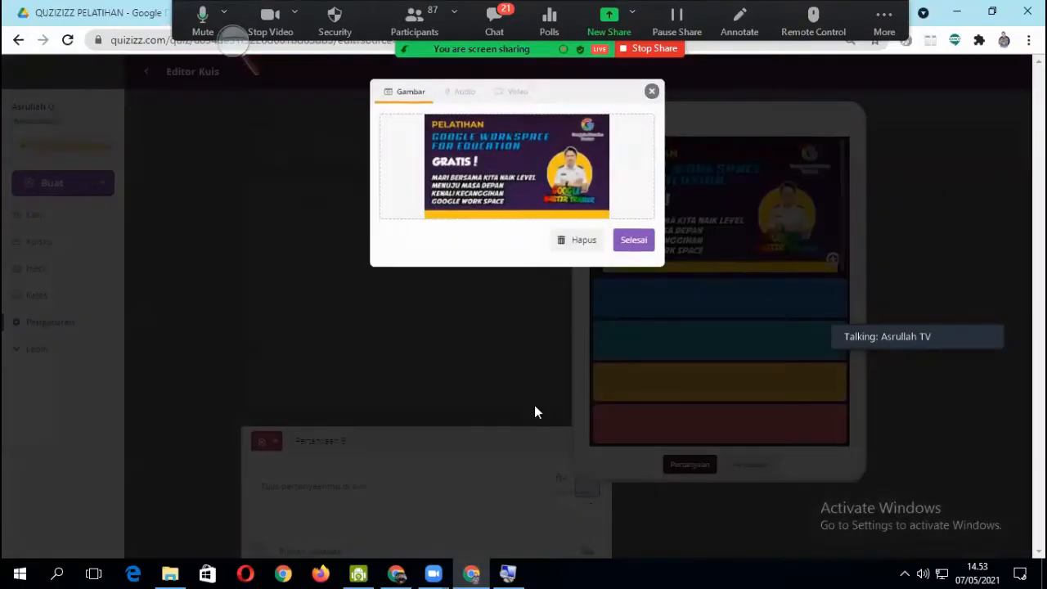
{"action": "left_click", "coordinate": [573, 245]}
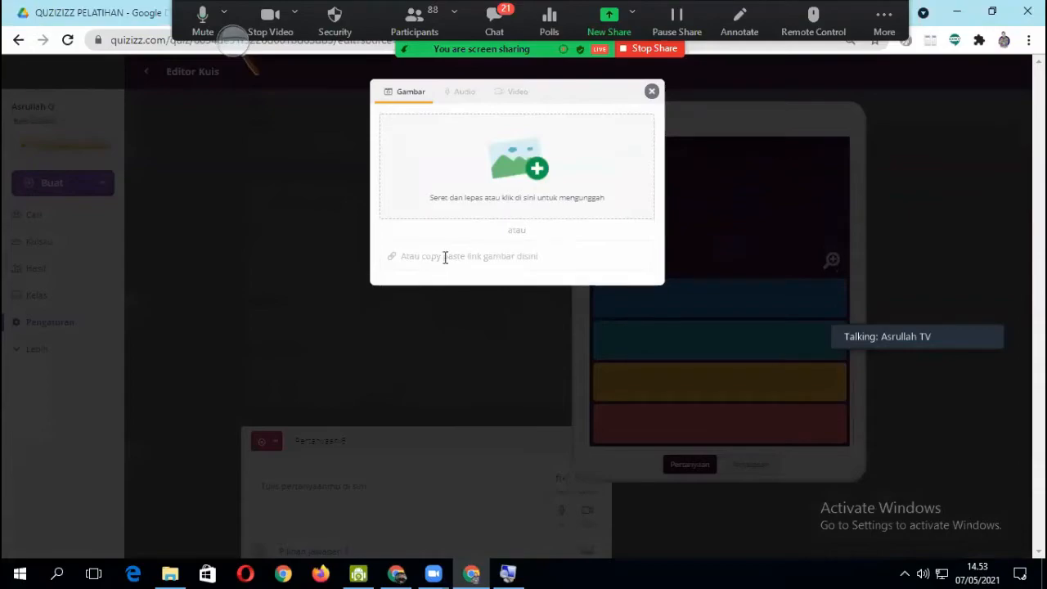
- Search Google for "hrithik roshan" in a new browser tab and copy the image address of the Tribunnewswiki hoodie photo
{"action": "left_click", "coordinate": [482, 256]}
{"action": "left_click_drag", "start_coordinate": [730, 22], "coordinate": [512, 145]}
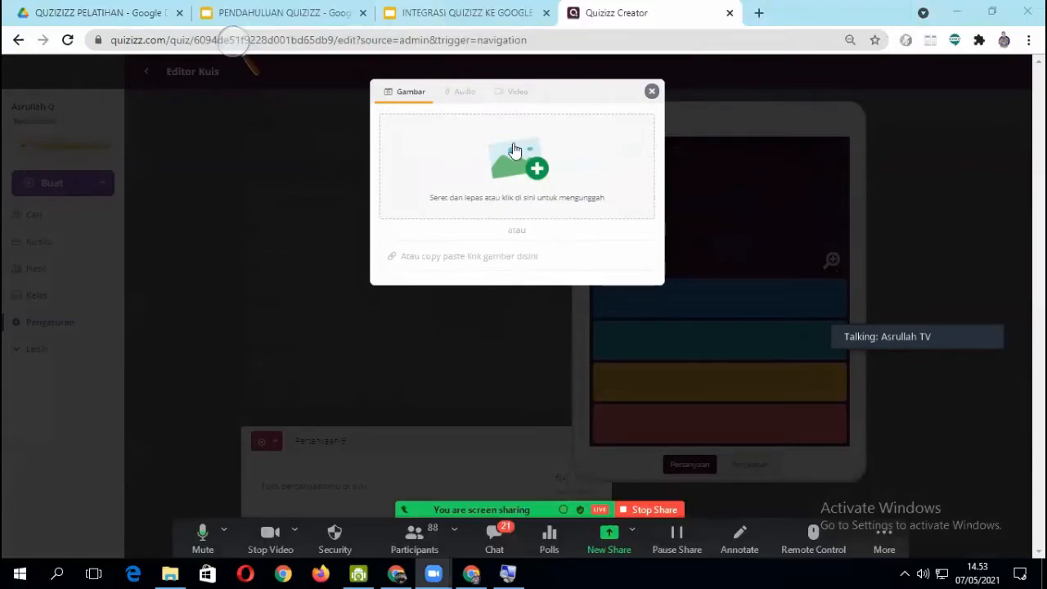
{"action": "left_click", "coordinate": [758, 13]}
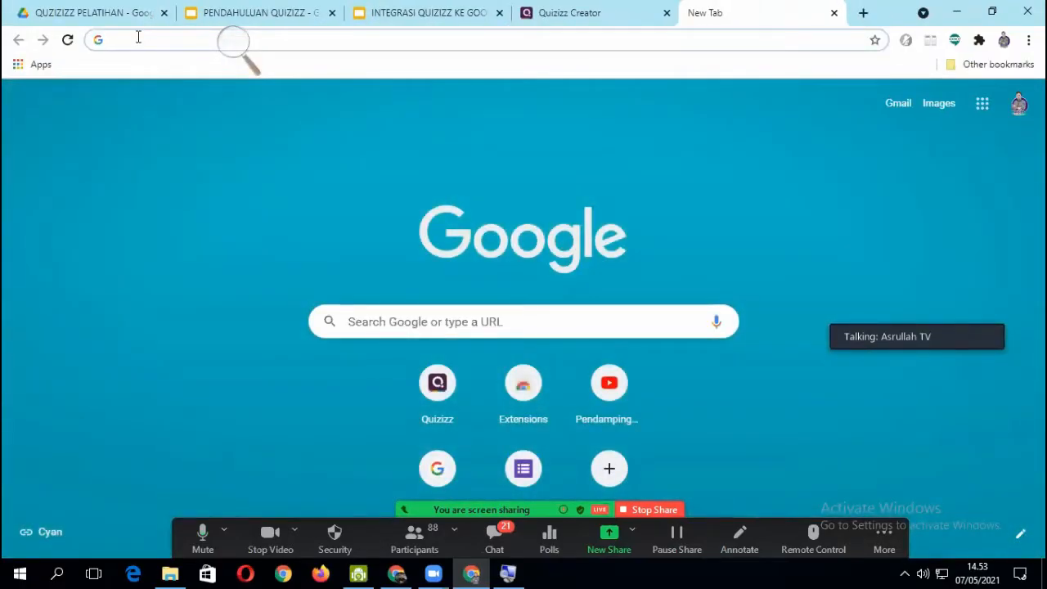
{"action": "type", "text": "hir"}
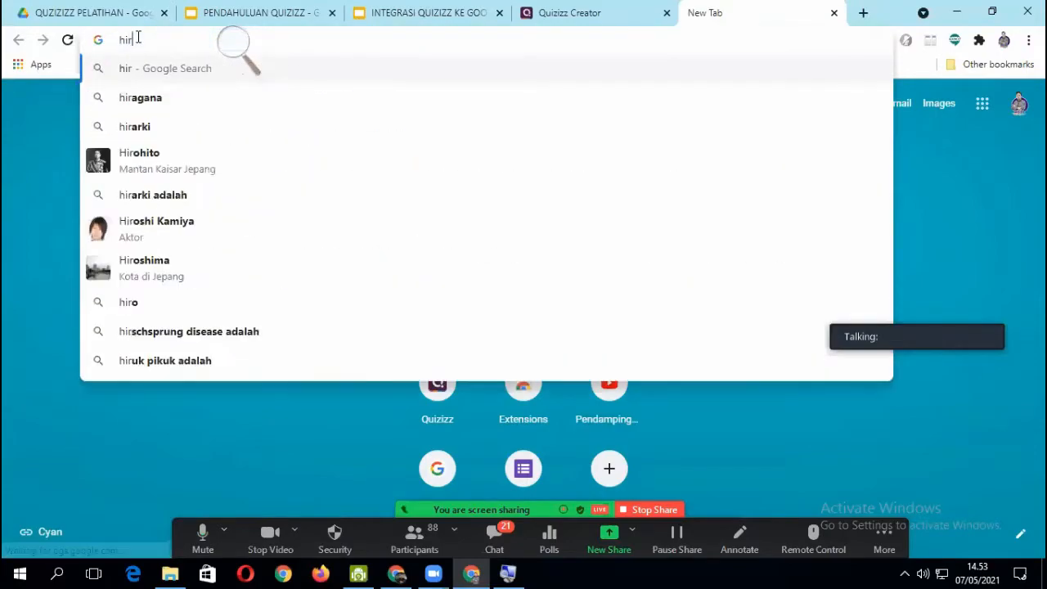
{"action": "type", "text": "tik"}
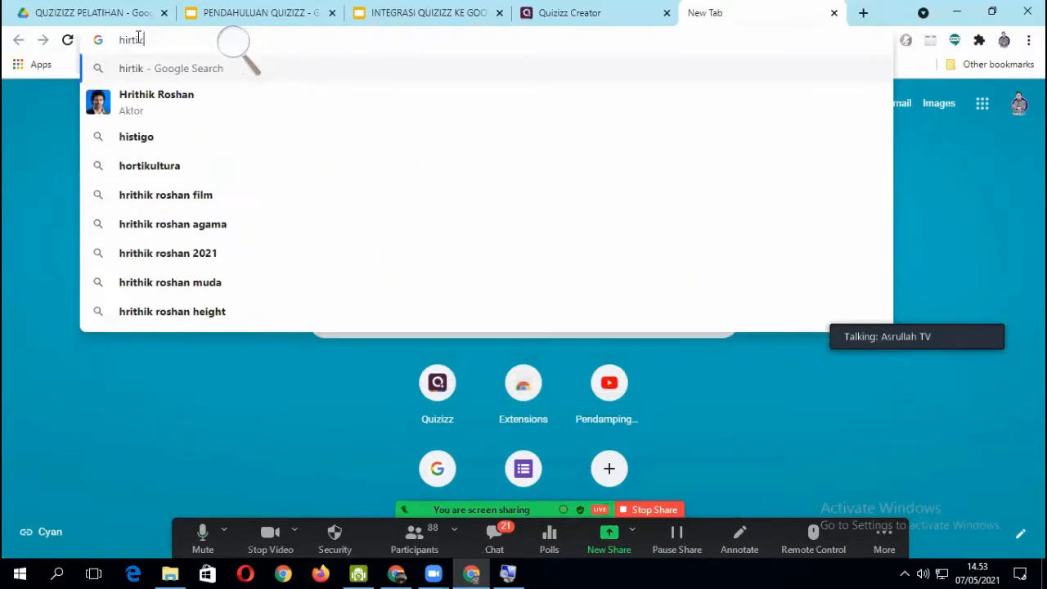
{"action": "key", "text": "Down"}
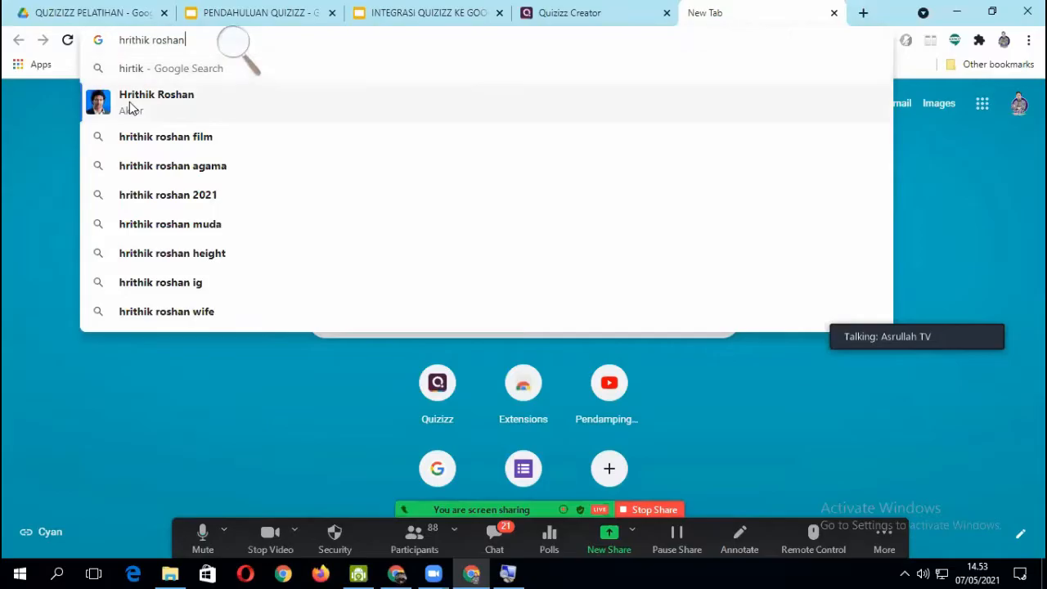
{"action": "key", "text": "Return"}
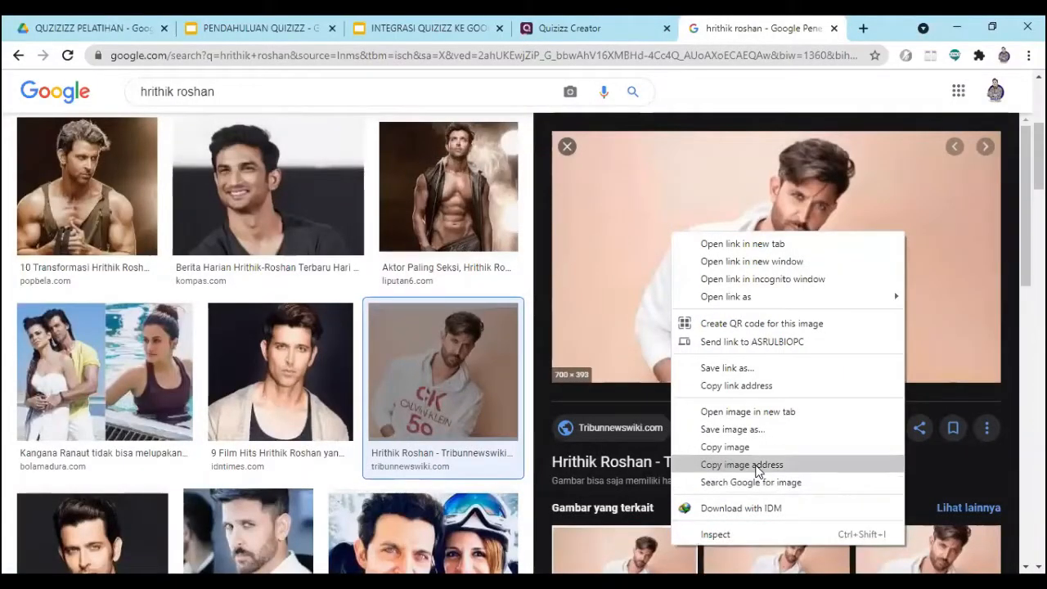
{"action": "left_click", "coordinate": [757, 464]}
- Return to the Quizizz editor and add the copied image link as the picture for question 6
{"action": "key", "text": "ctrl+shift+Tab"}
{"action": "scroll", "coordinate": [350, 464], "scroll_direction": "down", "scroll_amount": 4}
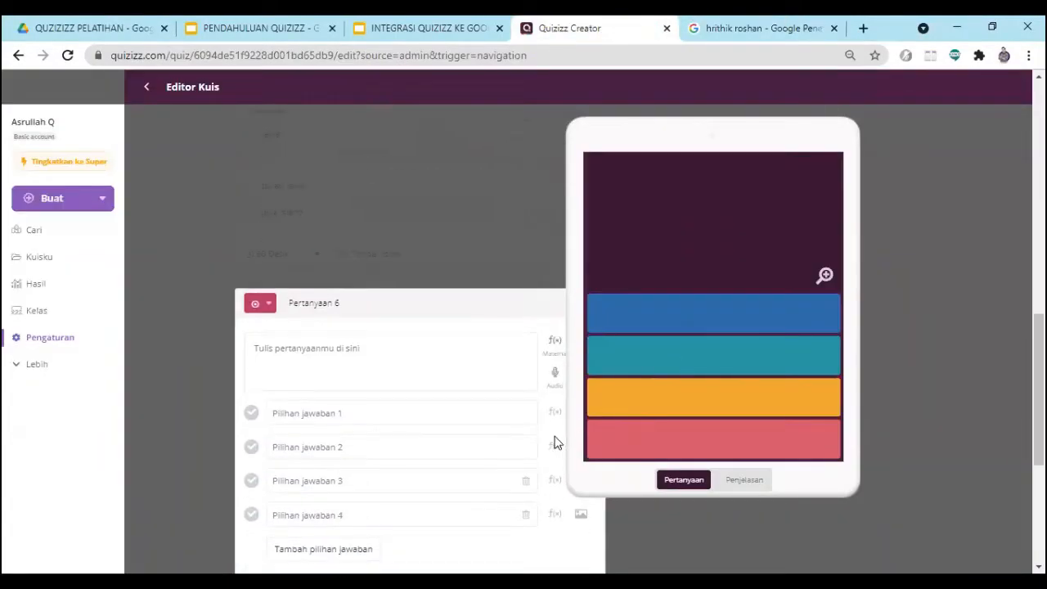
{"action": "scroll", "coordinate": [531, 334], "scroll_direction": "up", "scroll_amount": 1}
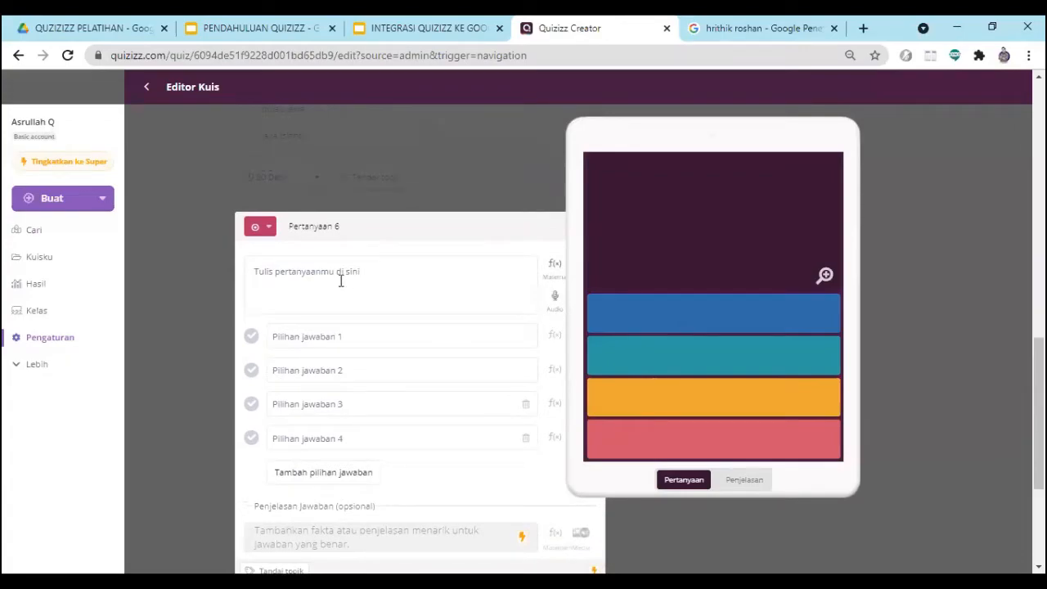
{"action": "scroll", "coordinate": [573, 421], "scroll_direction": "up", "scroll_amount": 4}
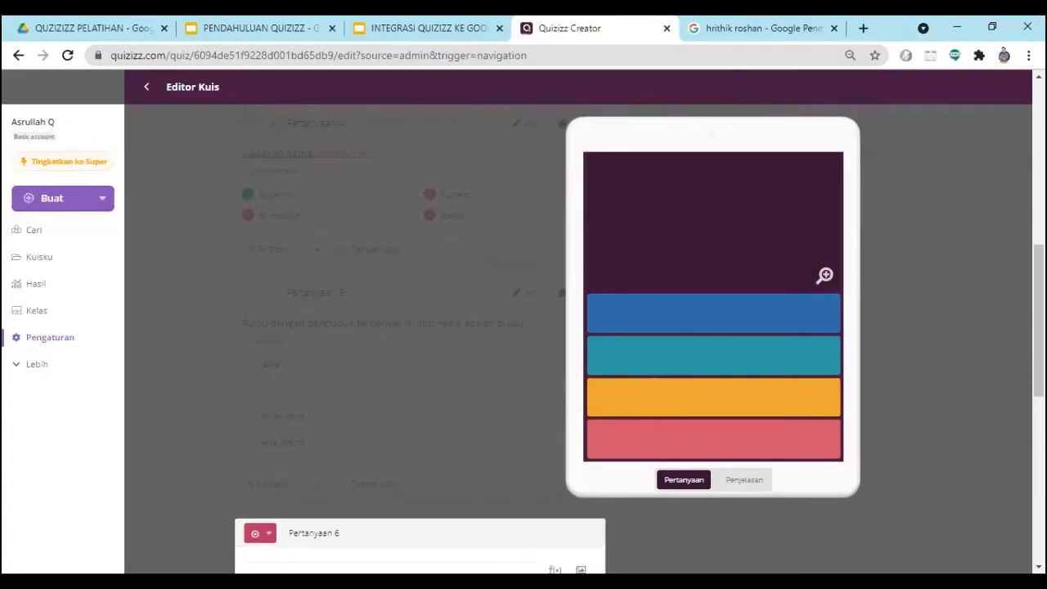
{"action": "scroll", "coordinate": [560, 548], "scroll_direction": "down", "scroll_amount": 1}
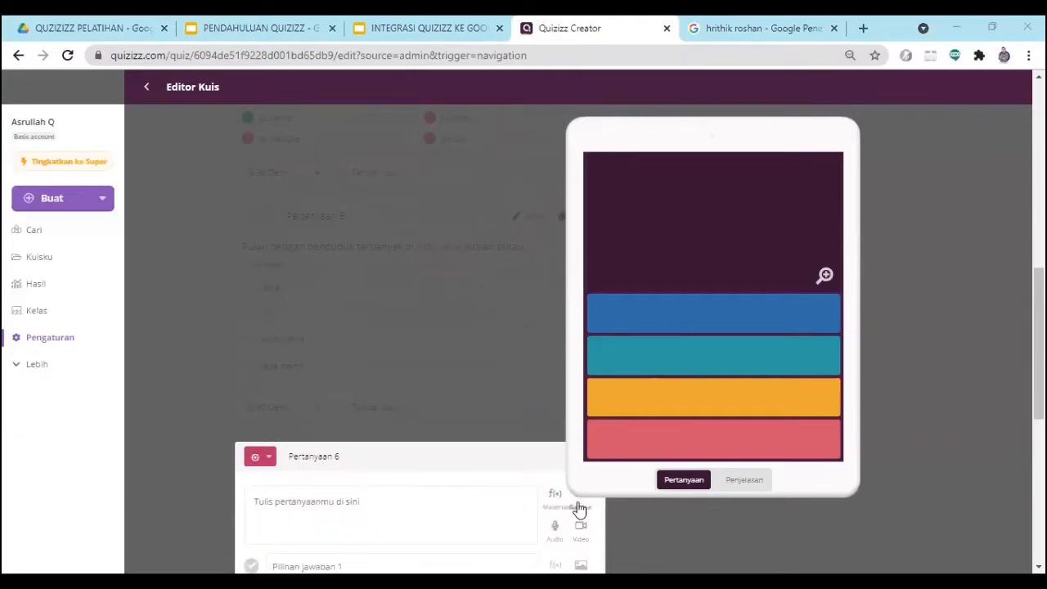
{"action": "left_click", "coordinate": [578, 507]}
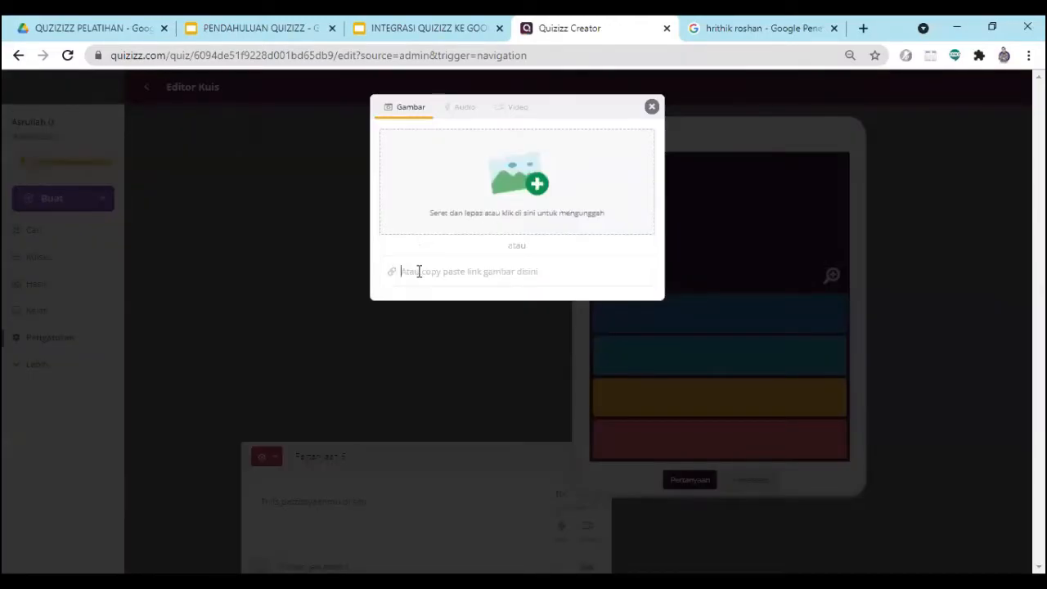
{"action": "key", "text": "ctrl+v"}
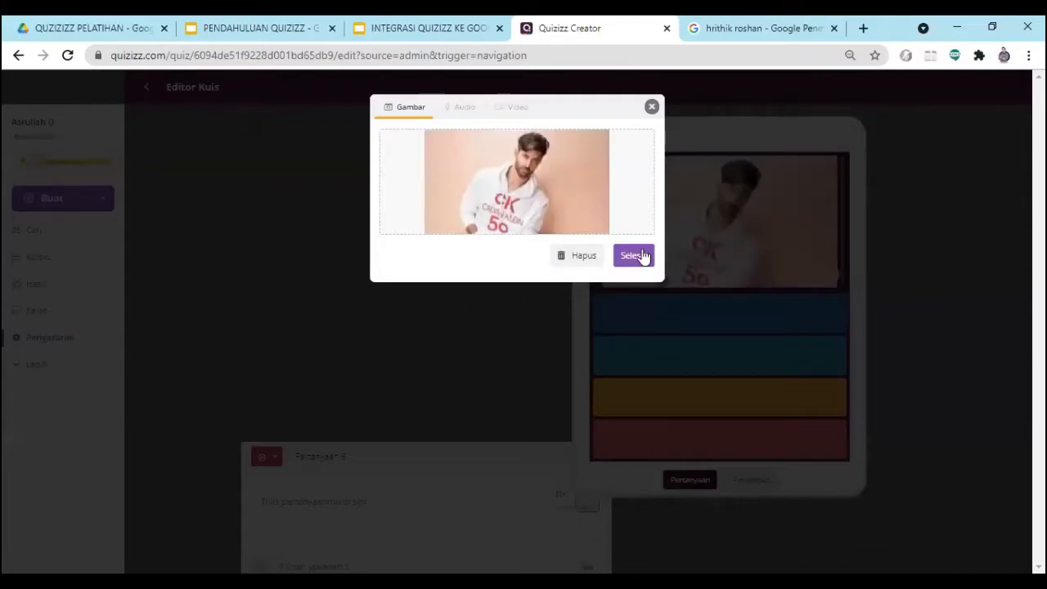
{"action": "left_click", "coordinate": [631, 260]}
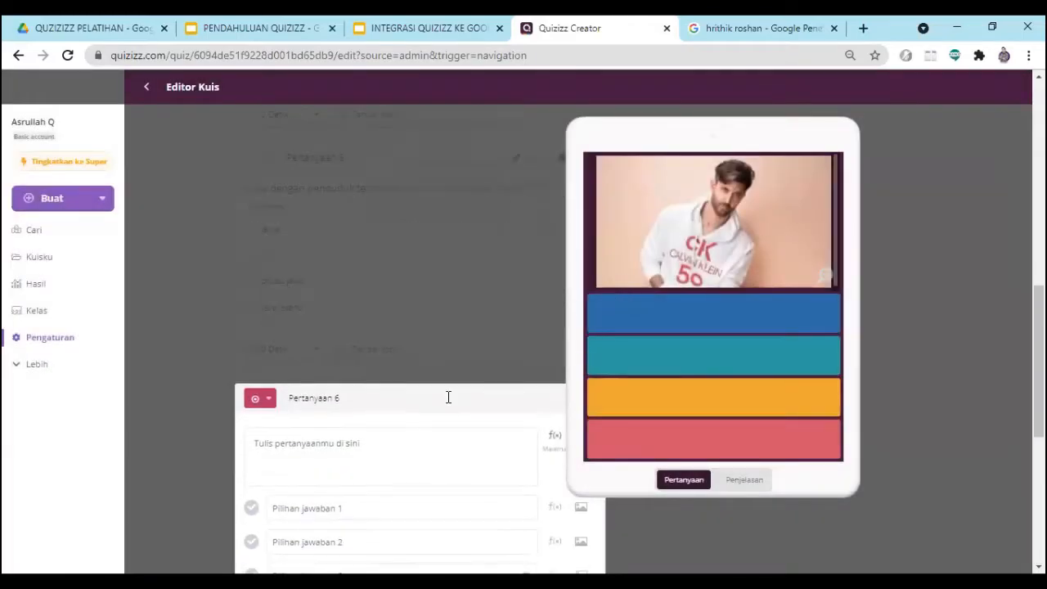
- Enter "siapakh nama aktor india di samping.." as the question text of question 6
{"action": "left_click", "coordinate": [298, 268]}
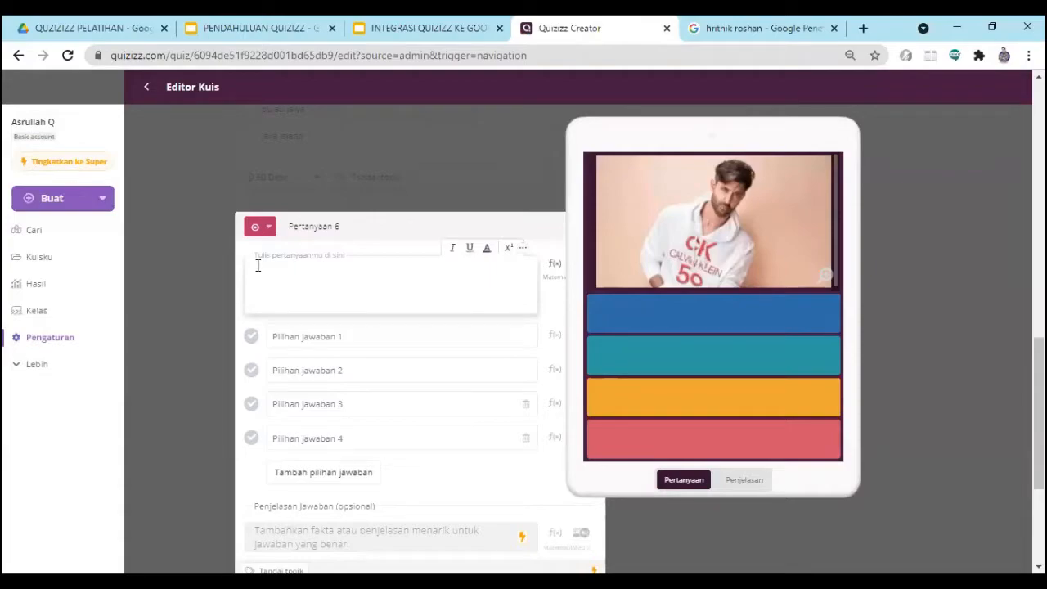
{"action": "type", "text": "siapa"}
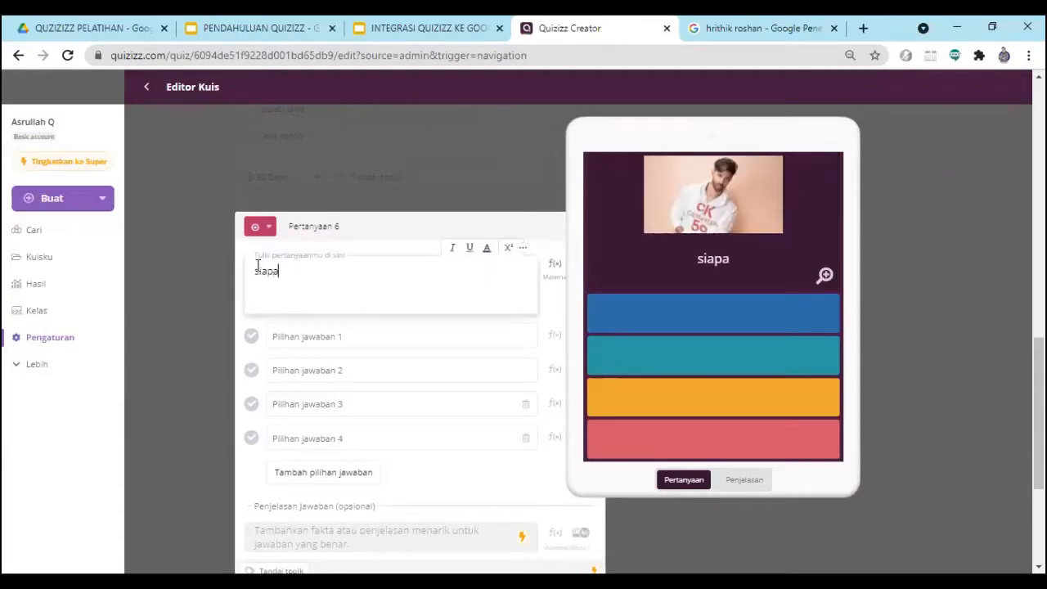
{"action": "type", "text": "kh nama a"}
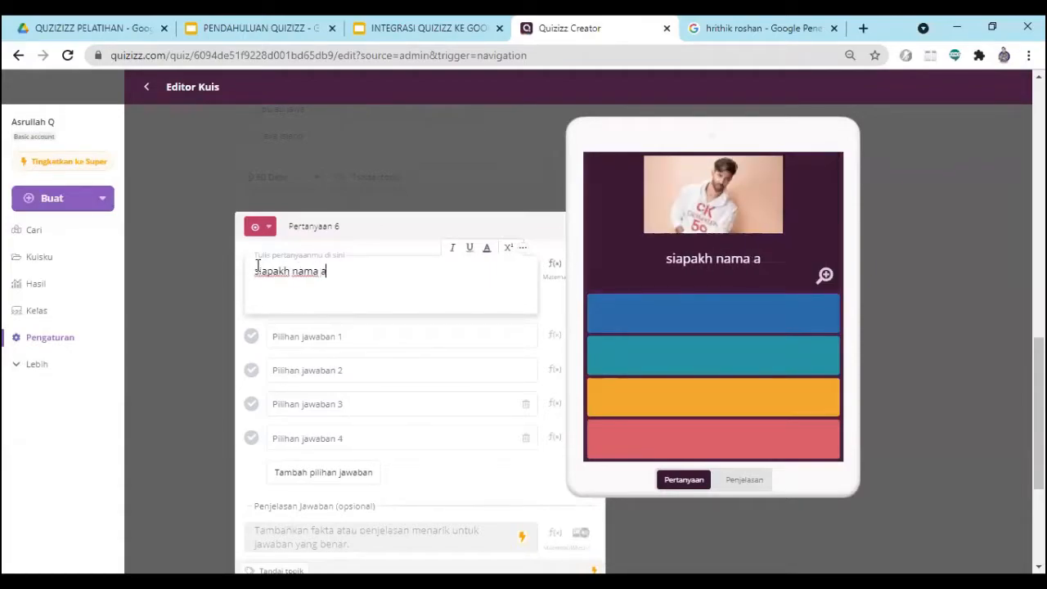
{"action": "type", "text": "ktor i"}
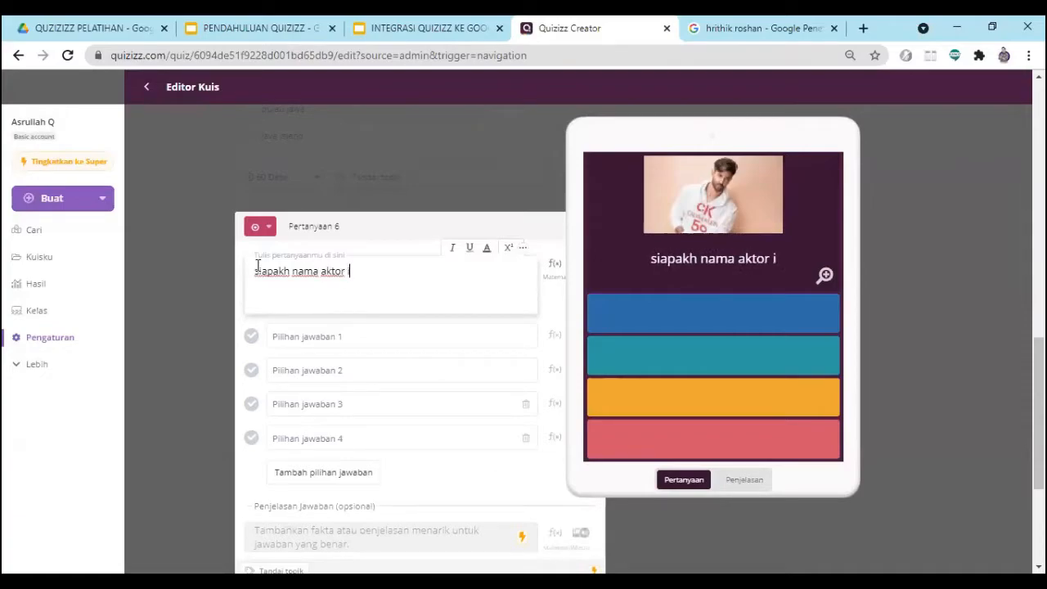
{"action": "type", "text": "ndia di"}
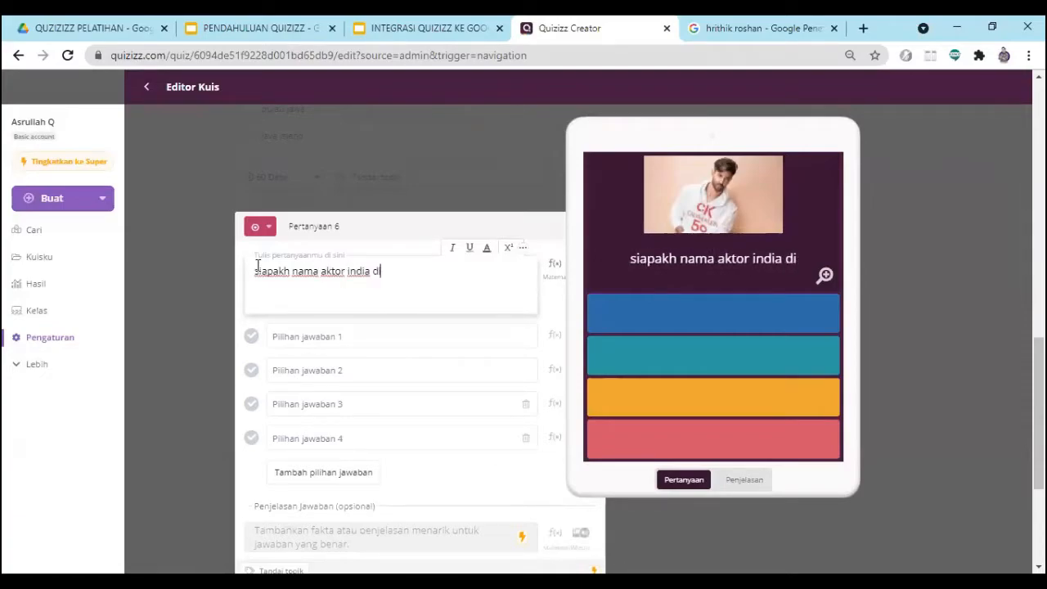
{"action": "type", "text": " samping"}
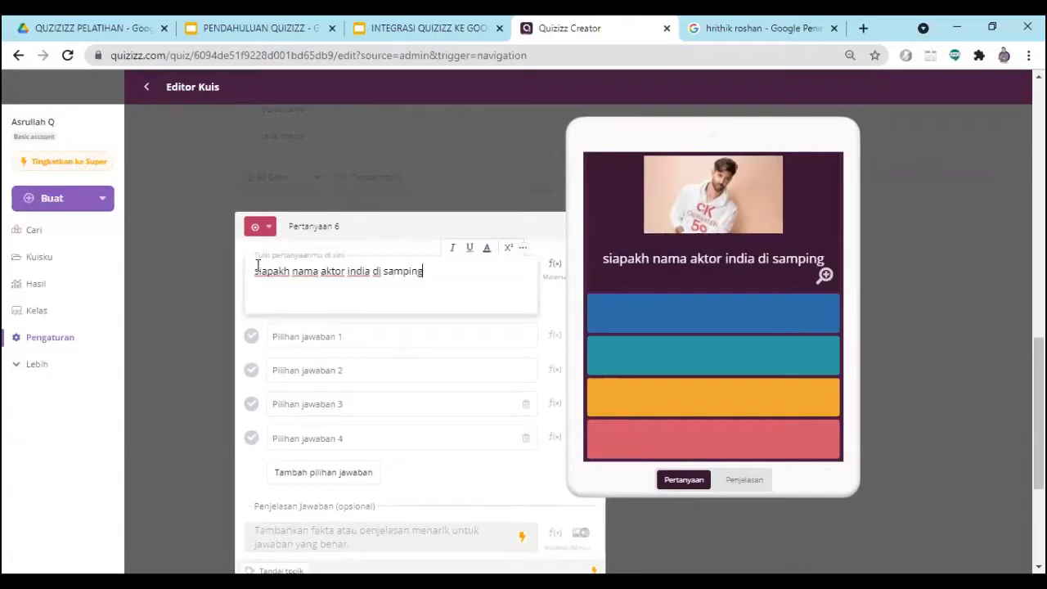
{"action": "type", "text": ".."}
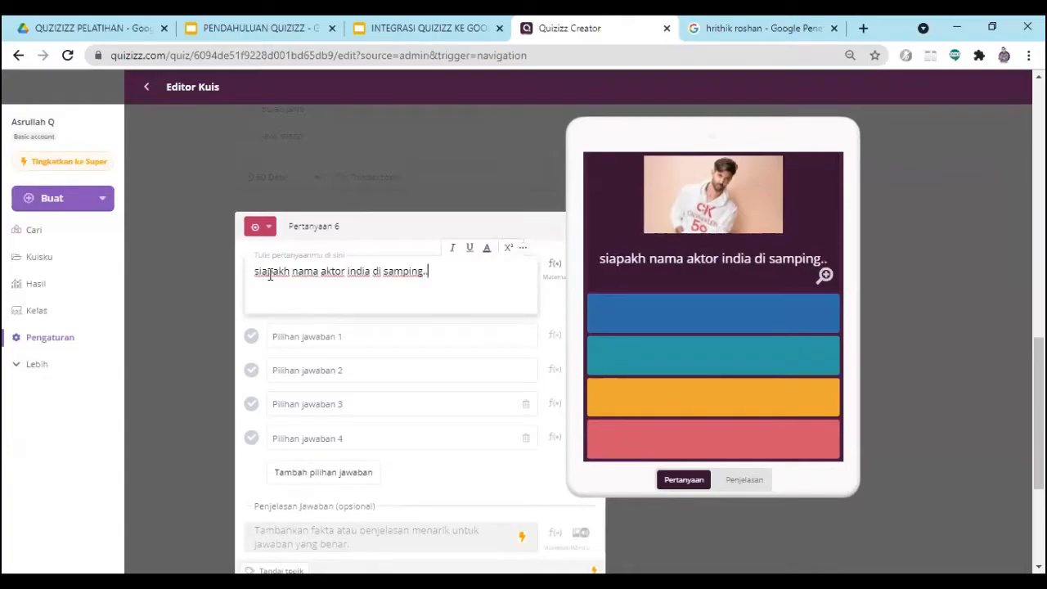
- Fill in the first two answer options of question 6 with "hirtik roshan" and "amir khan"
{"action": "left_click", "coordinate": [303, 342]}
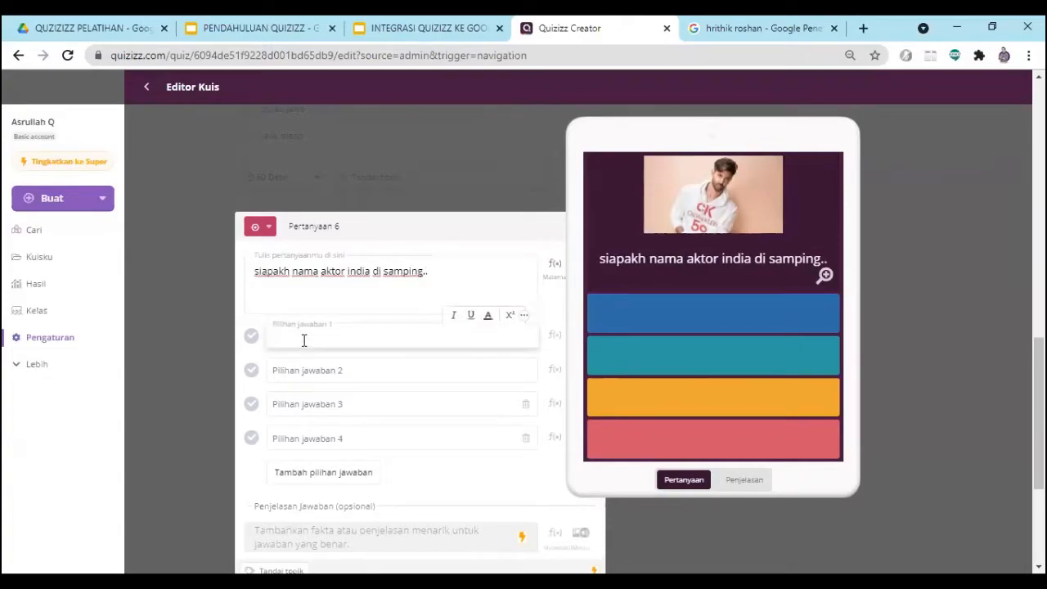
{"action": "type", "text": "hirtik roshan"}
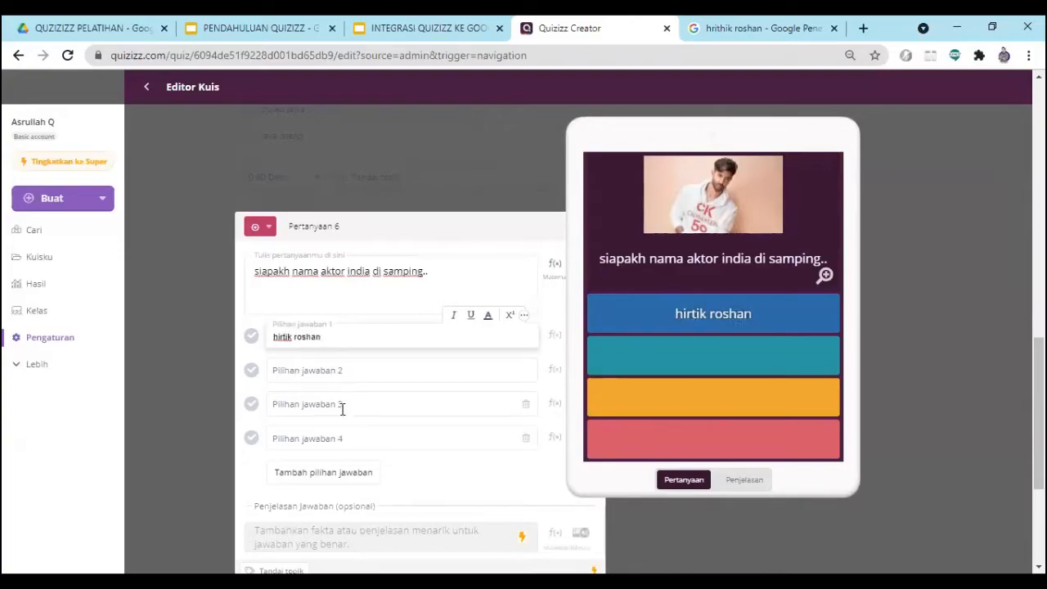
{"action": "left_click", "coordinate": [321, 373]}
{"action": "type", "text": "amir"}
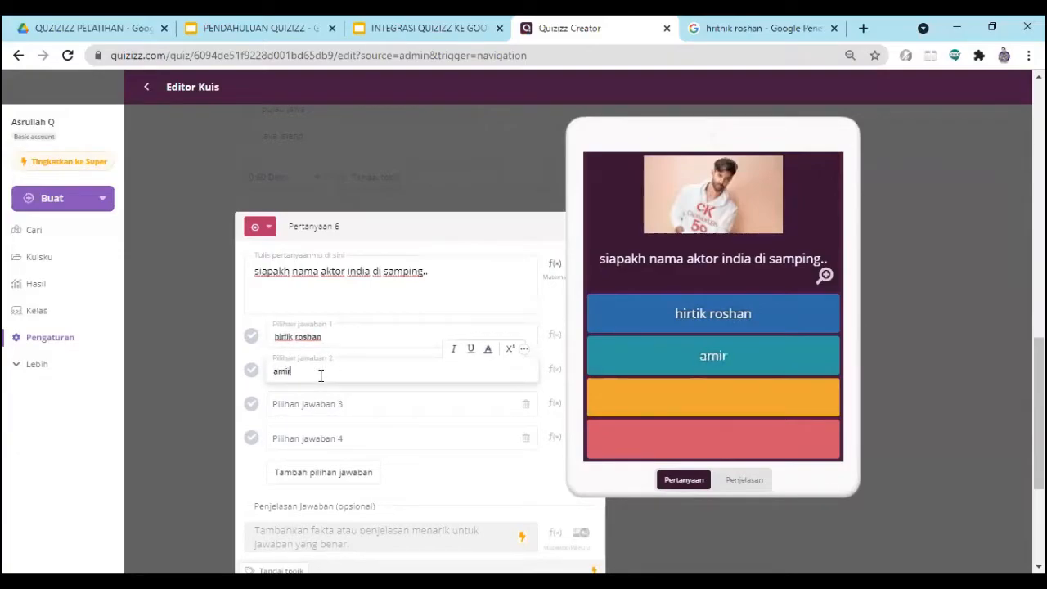
{"action": "type", "text": " khan"}
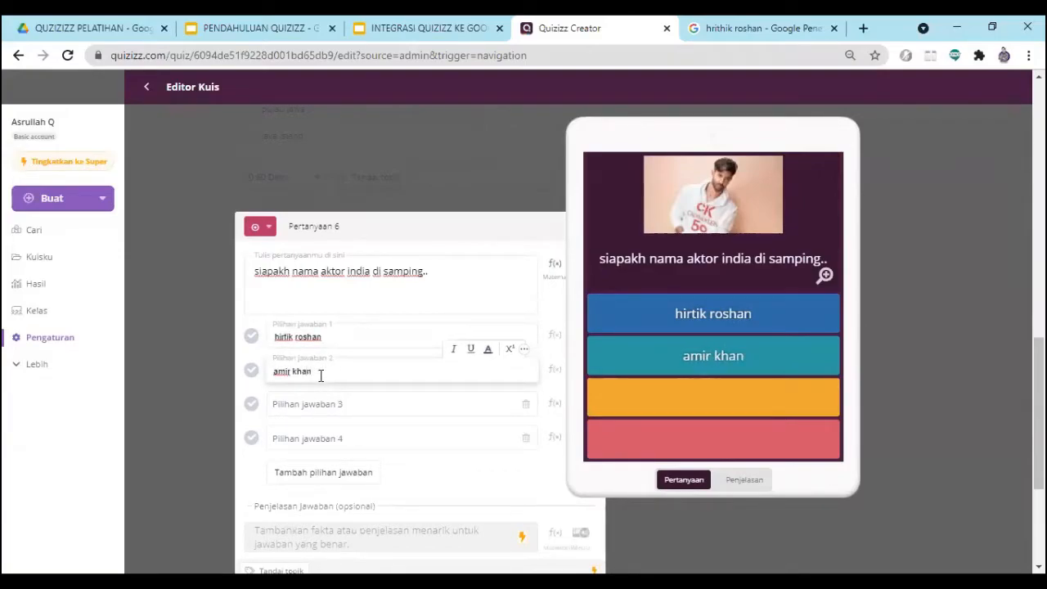
- Fill in answer options 3 and 4 of question 6 with "salman khan" and "sahrul khan"
{"action": "left_click", "coordinate": [328, 403]}
{"action": "type", "text": "salman "}
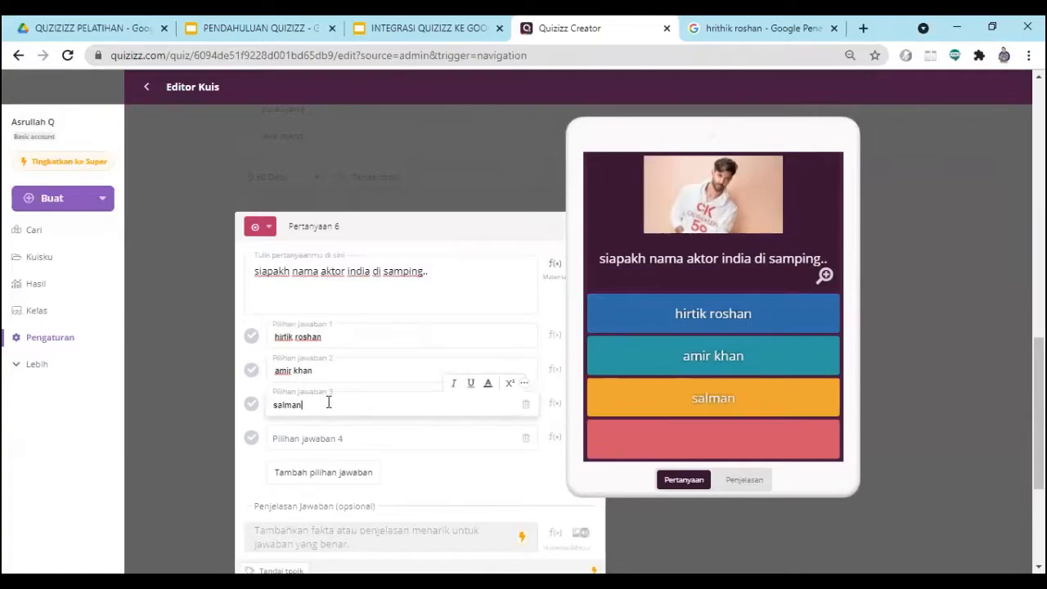
{"action": "type", "text": "khan"}
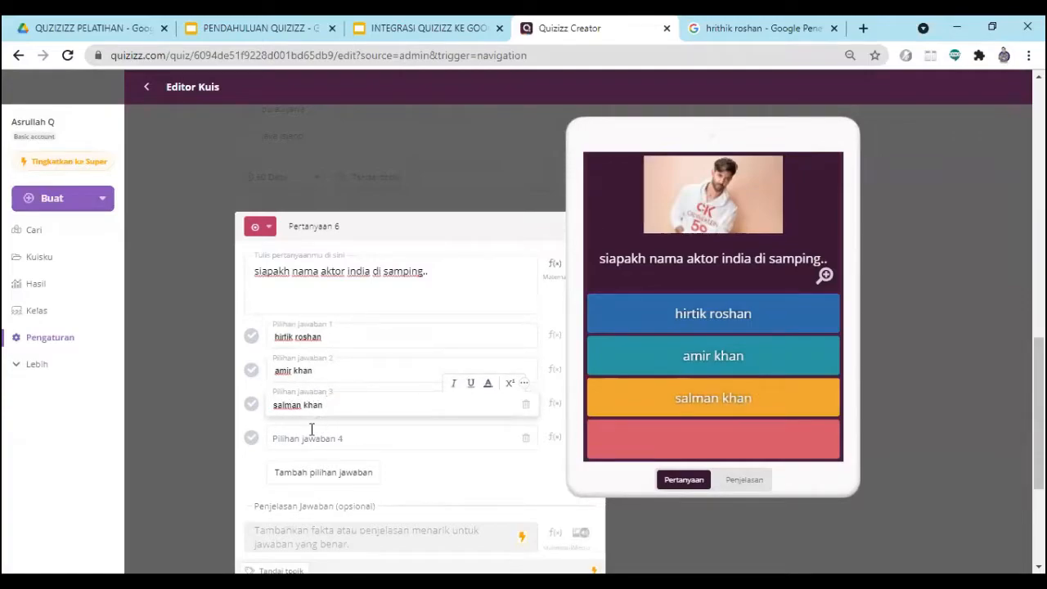
{"action": "left_click", "coordinate": [308, 433]}
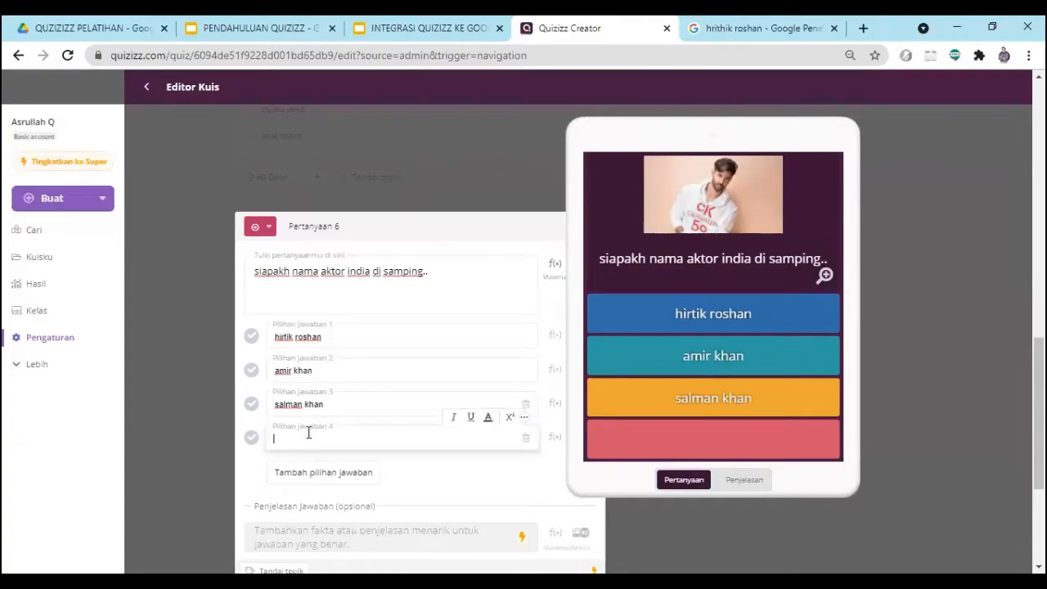
{"action": "type", "text": "sar"}
{"action": "type", "text": "hrul kha"}
{"action": "type", "text": "n"}
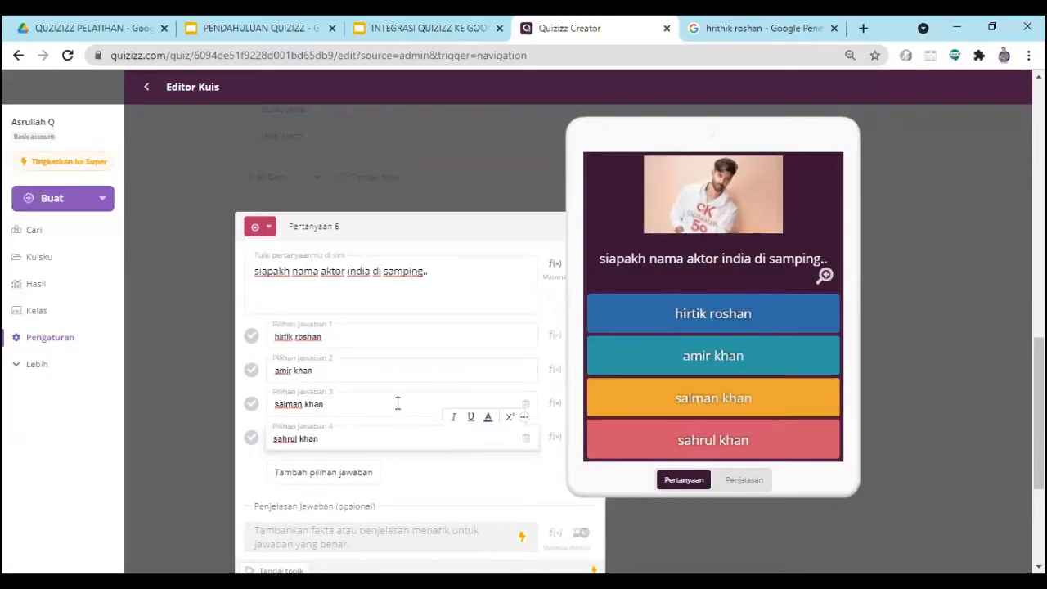
{"action": "scroll", "coordinate": [513, 407], "scroll_direction": "up", "scroll_amount": 3}
{"action": "scroll", "coordinate": [532, 442], "scroll_direction": "down", "scroll_amount": 1}
{"action": "scroll", "coordinate": [582, 517], "scroll_direction": "up", "scroll_amount": 1}
{"action": "scroll", "coordinate": [528, 491], "scroll_direction": "down", "scroll_amount": 1}
{"action": "scroll", "coordinate": [515, 484], "scroll_direction": "up", "scroll_amount": 1}
{"action": "scroll", "coordinate": [493, 483], "scroll_direction": "down", "scroll_amount": 2}
{"action": "scroll", "coordinate": [499, 479], "scroll_direction": "up", "scroll_amount": 2}
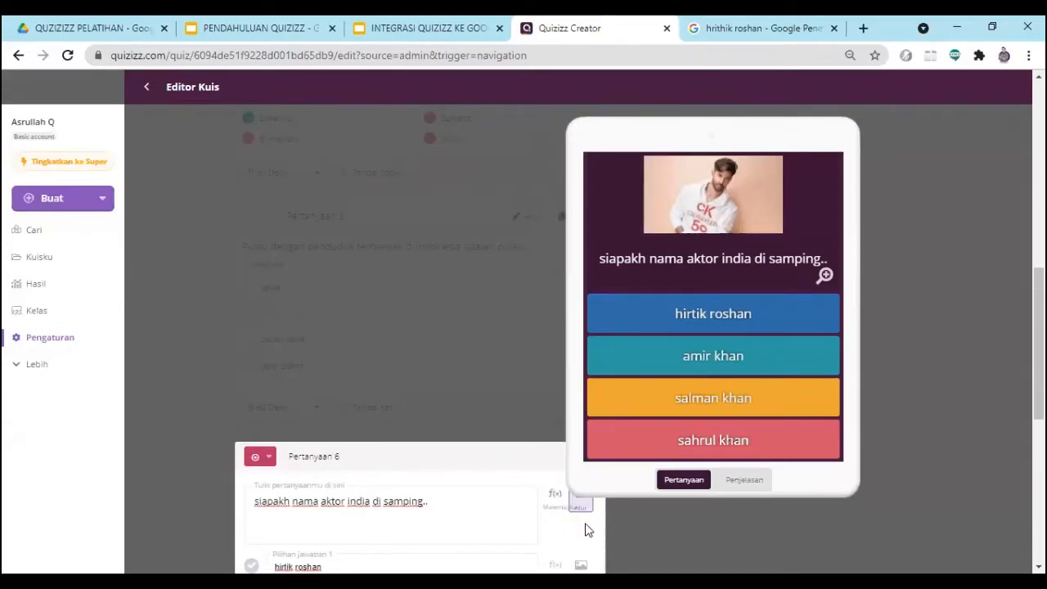
{"action": "scroll", "coordinate": [581, 530], "scroll_direction": "down", "scroll_amount": 1}
{"action": "scroll", "coordinate": [499, 343], "scroll_direction": "down", "scroll_amount": 2}
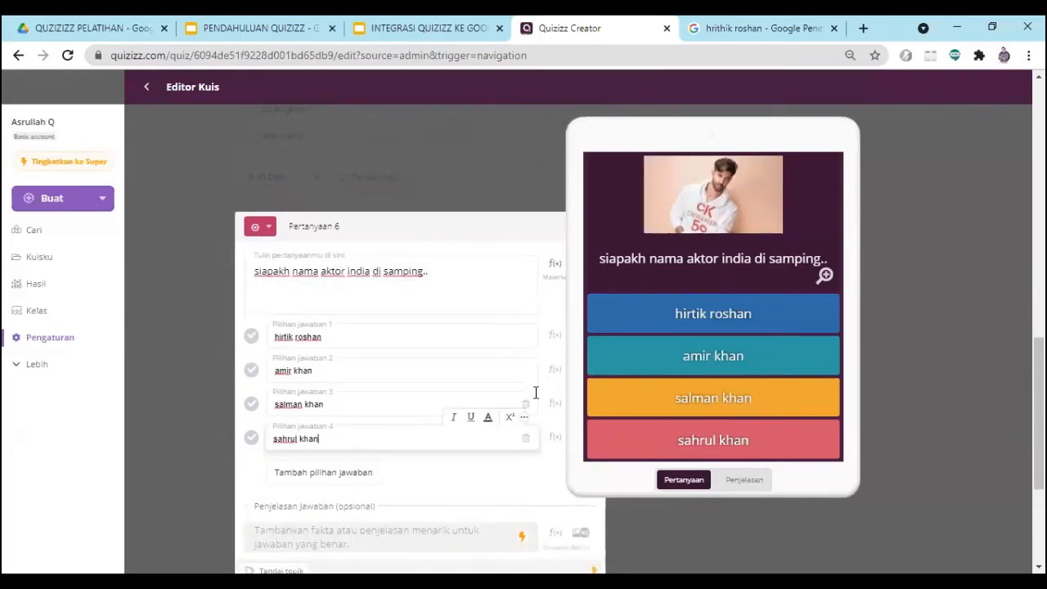
{"action": "scroll", "coordinate": [535, 405], "scroll_direction": "up", "scroll_amount": 2}
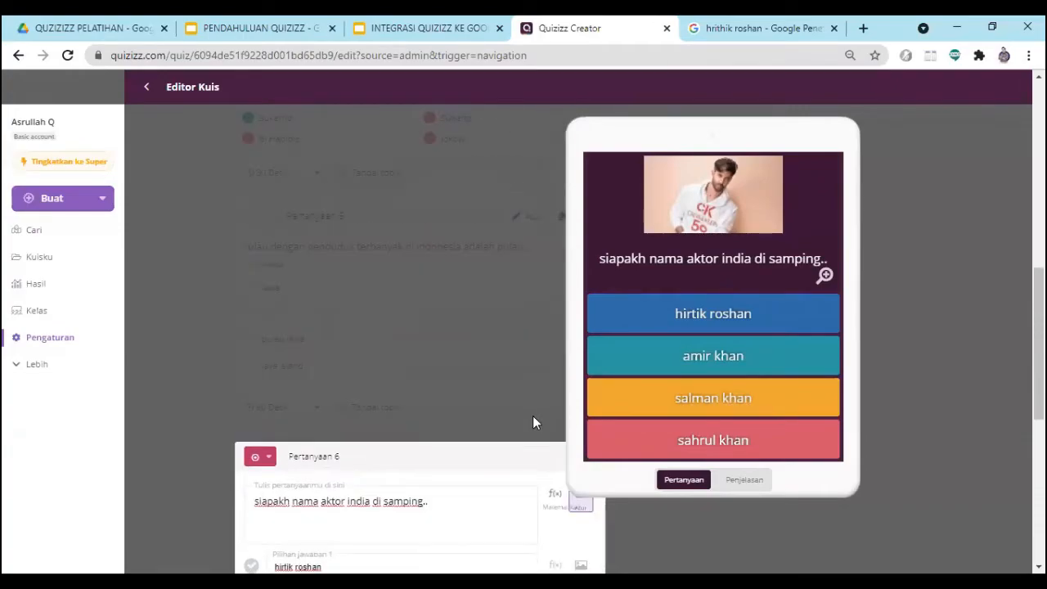
- Copy the image address of the IDN Times photo from the Google results, and close question 6's picture dialog without replacing the image
{"action": "left_click", "coordinate": [580, 507]}
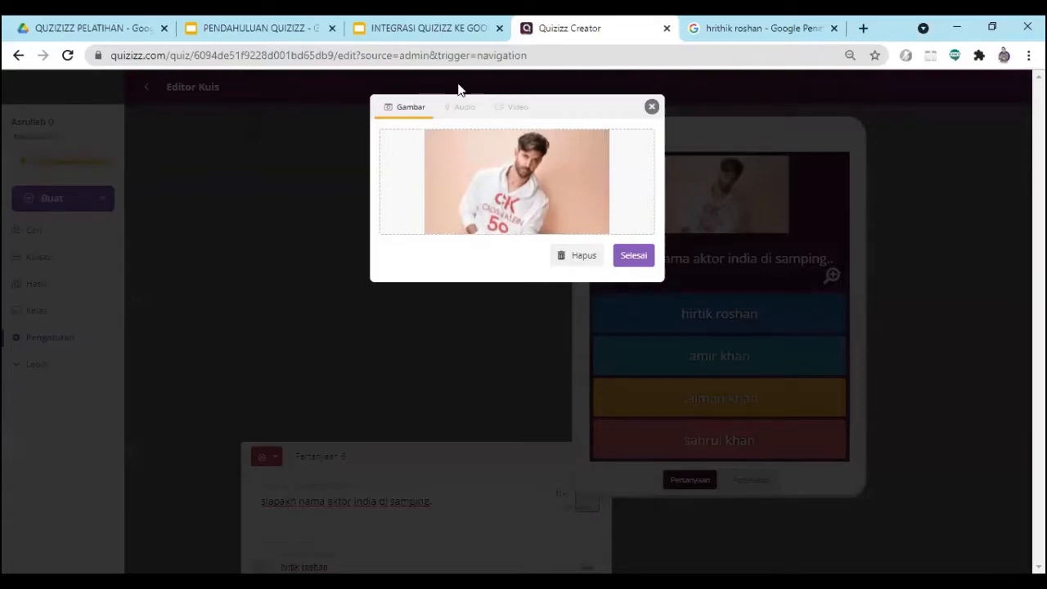
{"action": "left_click", "coordinate": [723, 30]}
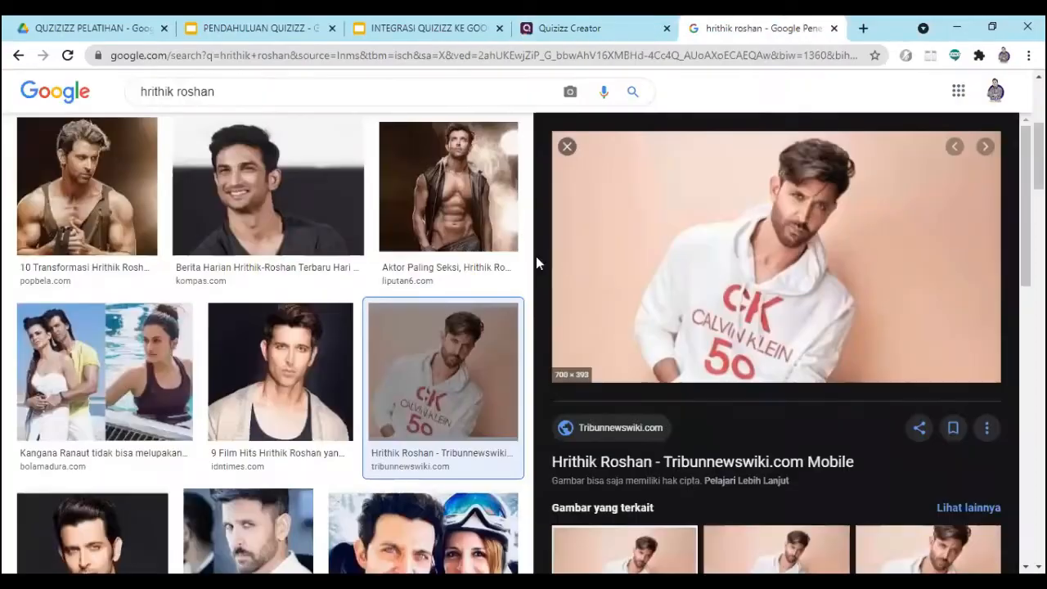
{"action": "scroll", "coordinate": [286, 312], "scroll_direction": "down", "scroll_amount": 3}
{"action": "scroll", "coordinate": [287, 312], "scroll_direction": "up", "scroll_amount": 2}
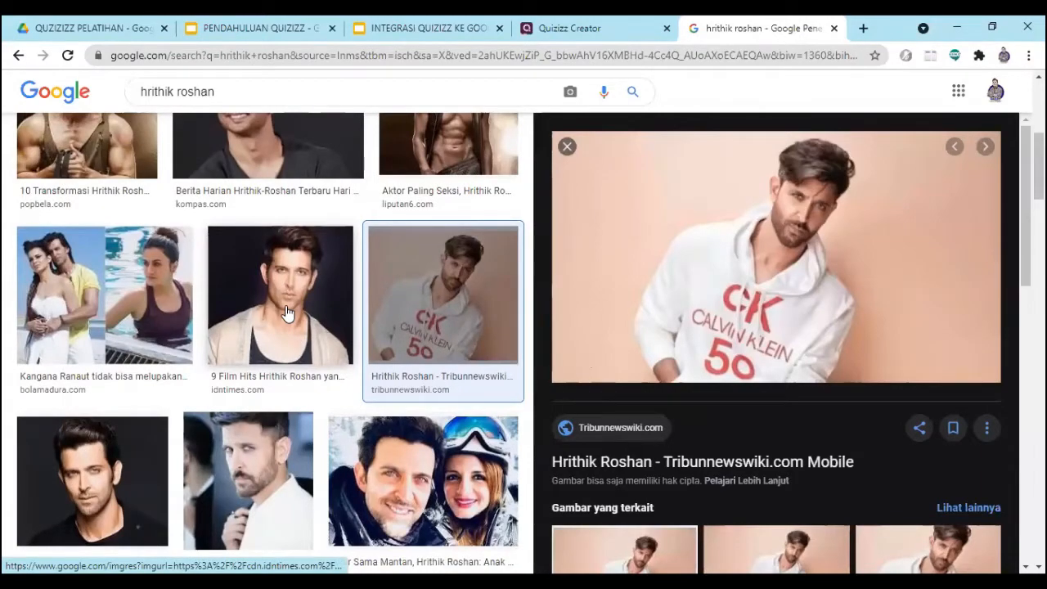
{"action": "left_click", "coordinate": [288, 315]}
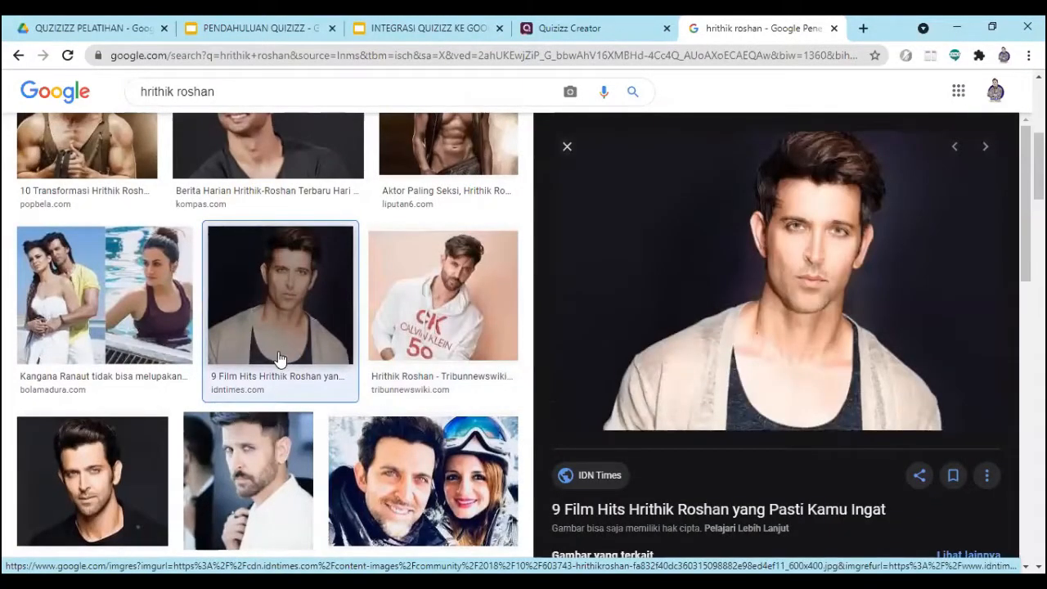
{"action": "right_click", "coordinate": [764, 223]}
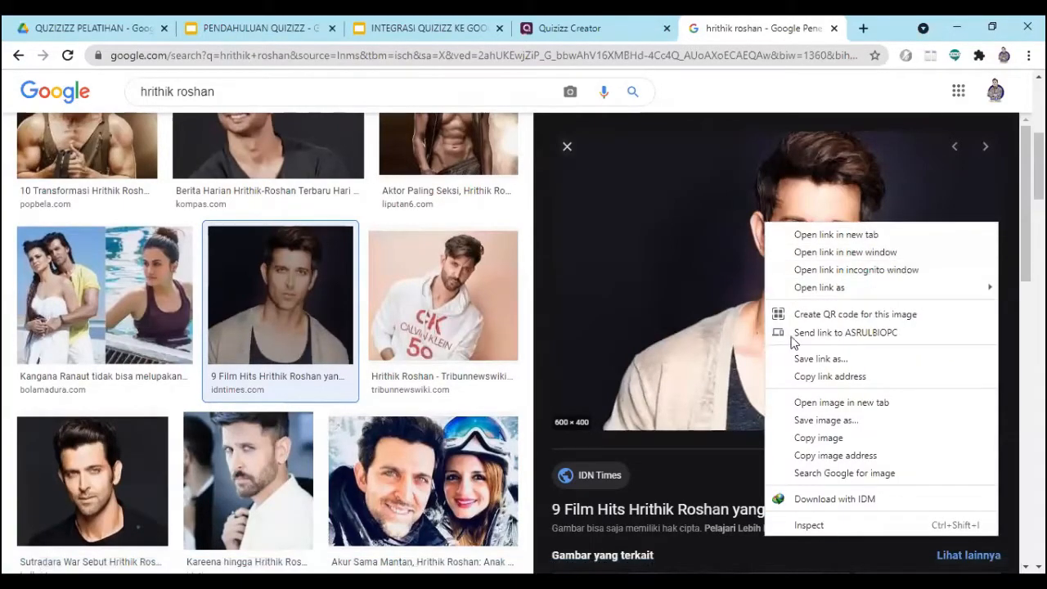
{"action": "left_click", "coordinate": [857, 456]}
{"action": "left_click", "coordinate": [564, 28]}
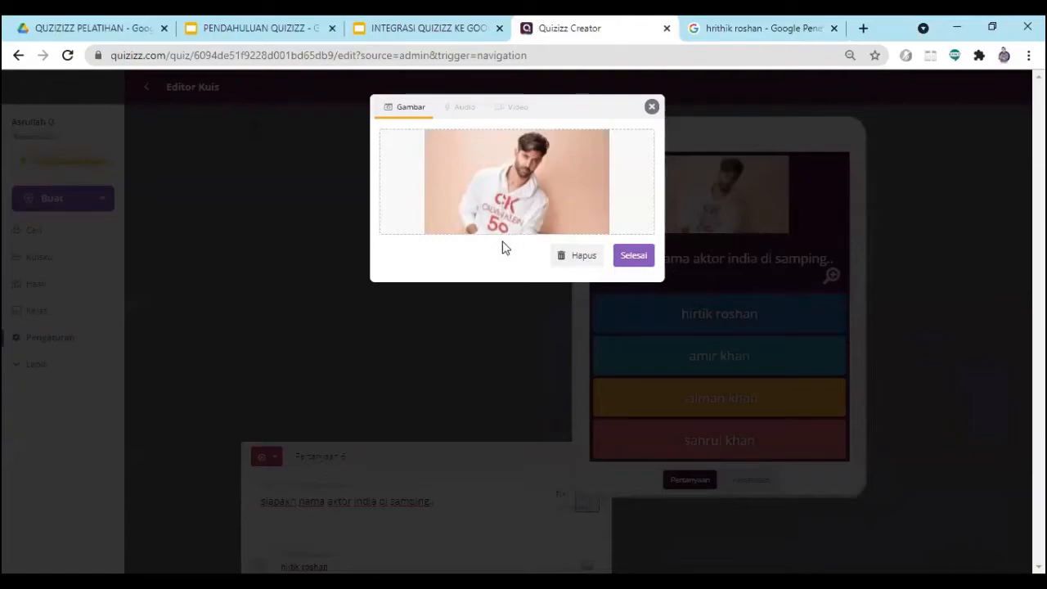
{"action": "left_click", "coordinate": [633, 255]}
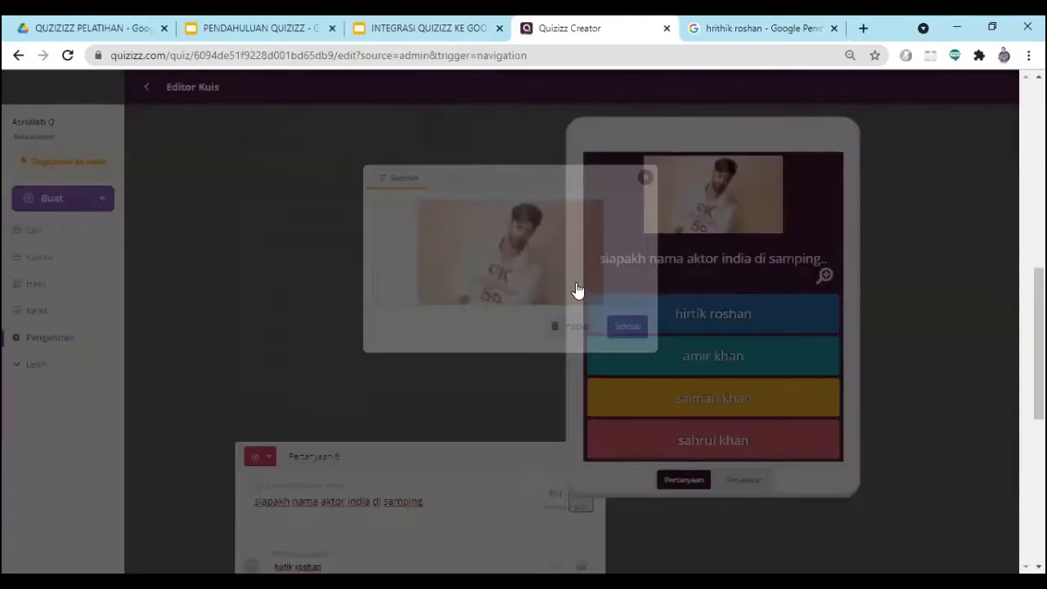
- Mark "hirtik roshan" as the correct answer of question 6 and save the question
{"action": "scroll", "coordinate": [419, 362], "scroll_direction": "down", "scroll_amount": 2}
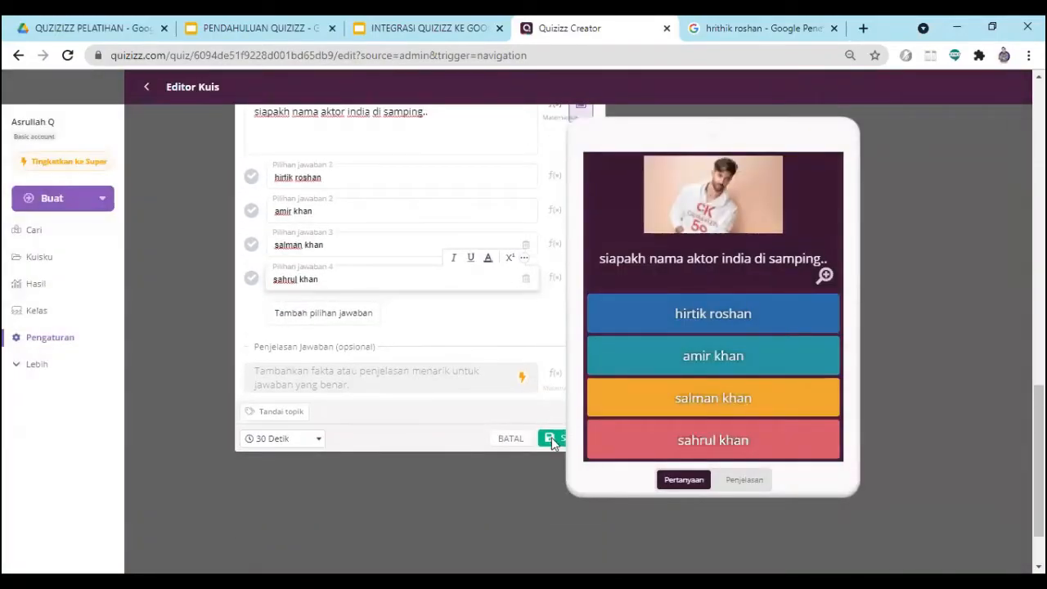
{"action": "left_click", "coordinate": [553, 440]}
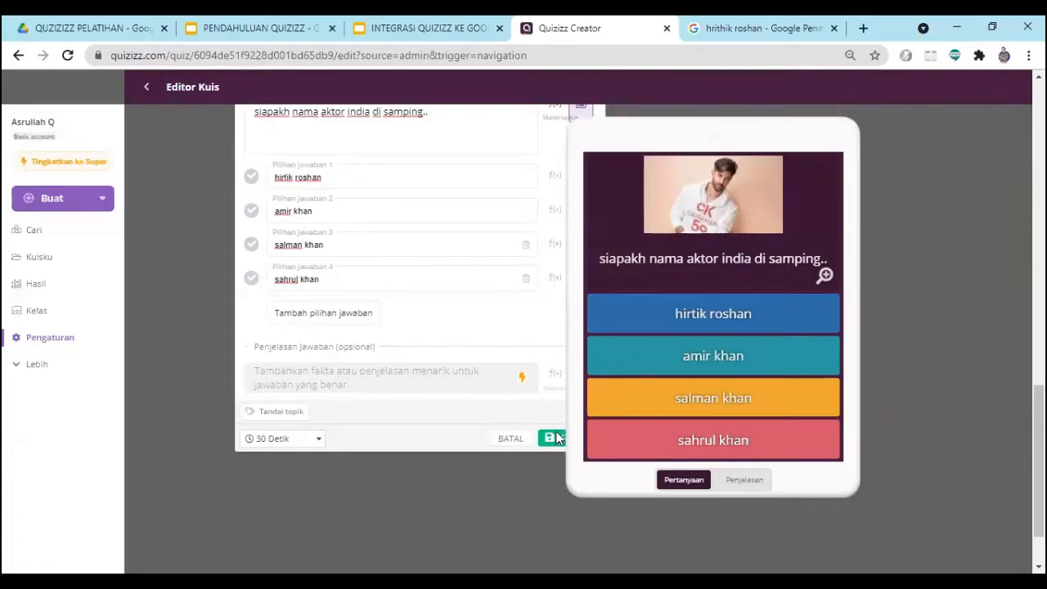
{"action": "scroll", "coordinate": [576, 442], "scroll_direction": "up", "scroll_amount": 2}
{"action": "scroll", "coordinate": [576, 446], "scroll_direction": "up", "scroll_amount": 1}
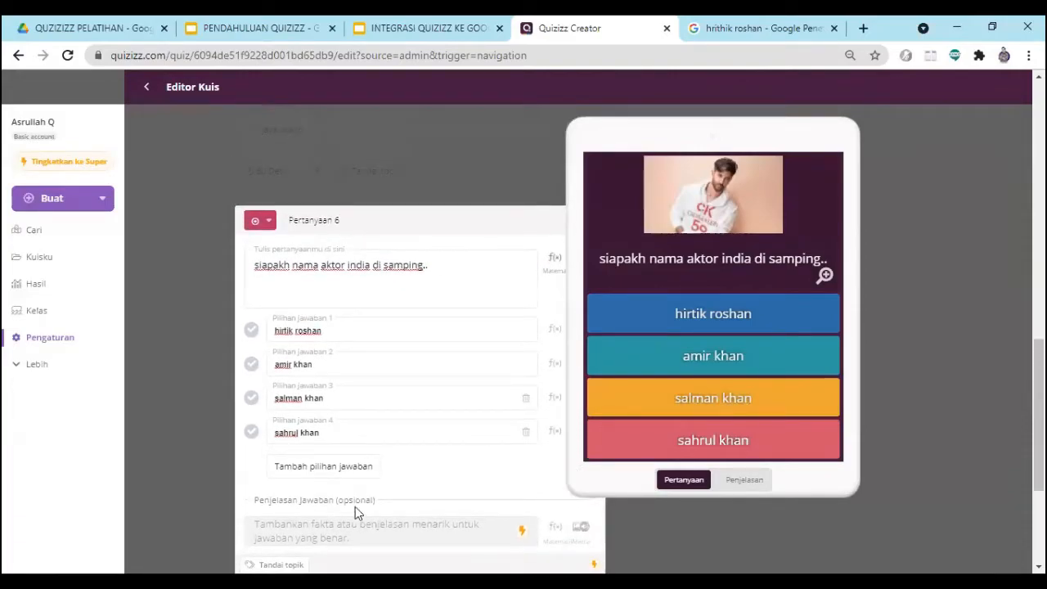
{"action": "scroll", "coordinate": [554, 536], "scroll_direction": "down", "scroll_amount": 2}
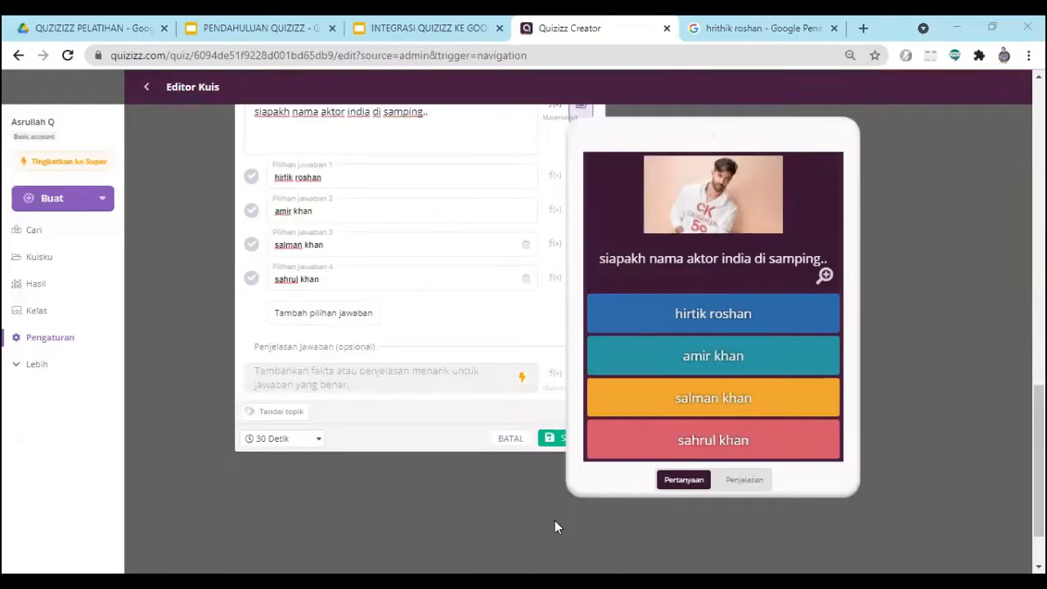
{"action": "left_click", "coordinate": [561, 522]}
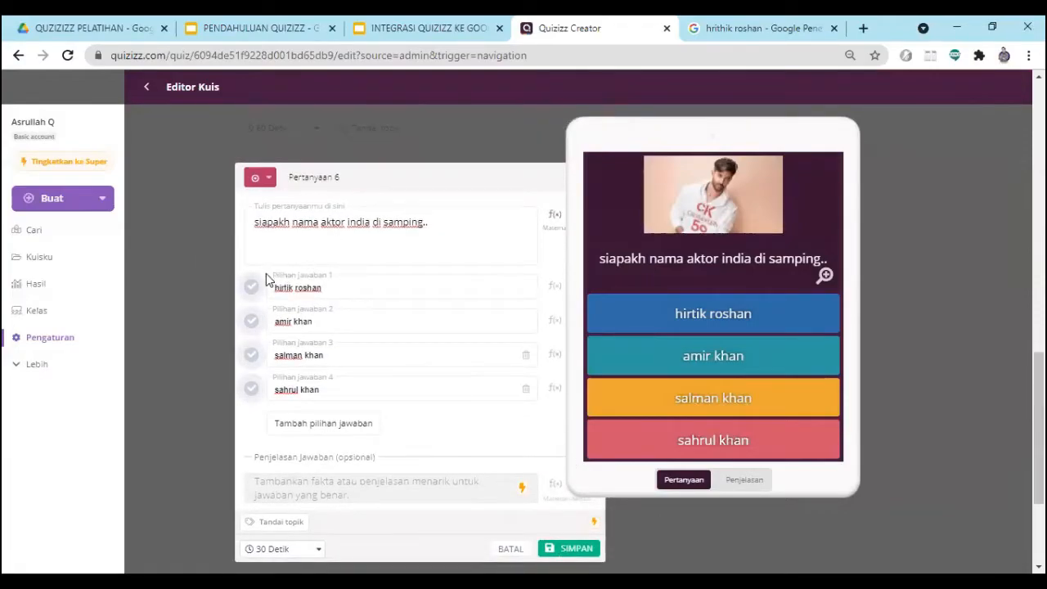
{"action": "left_click", "coordinate": [252, 290]}
{"action": "left_click", "coordinate": [575, 548]}
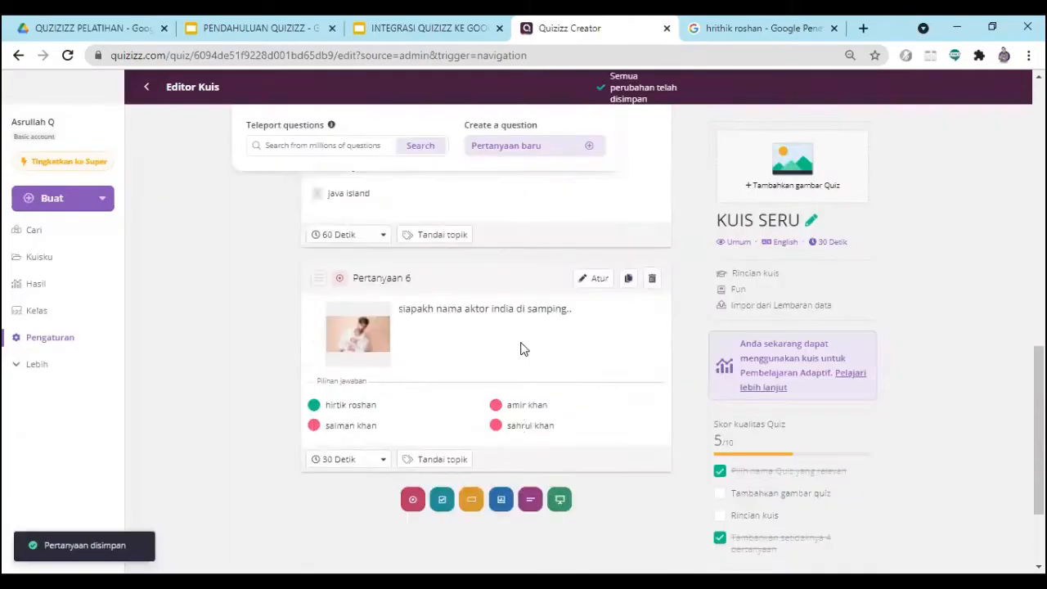
- Open the Teleport question search and search the public quizzes for "india"
{"action": "scroll", "coordinate": [527, 349], "scroll_direction": "up", "scroll_amount": 10}
{"action": "scroll", "coordinate": [549, 350], "scroll_direction": "up", "scroll_amount": 1}
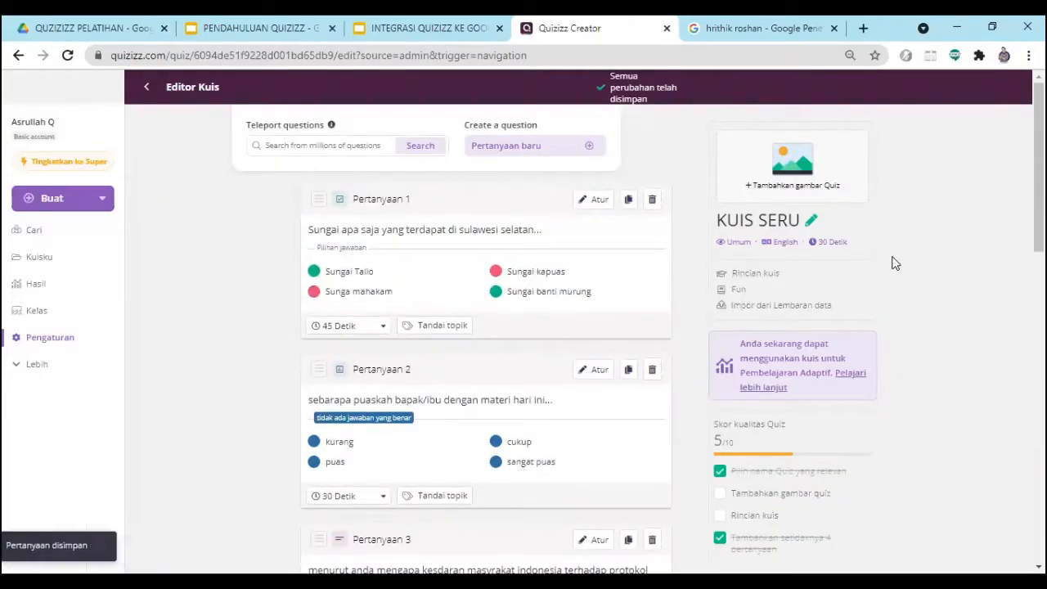
{"action": "scroll", "coordinate": [915, 269], "scroll_direction": "down", "scroll_amount": 3}
{"action": "scroll", "coordinate": [914, 269], "scroll_direction": "up", "scroll_amount": 3}
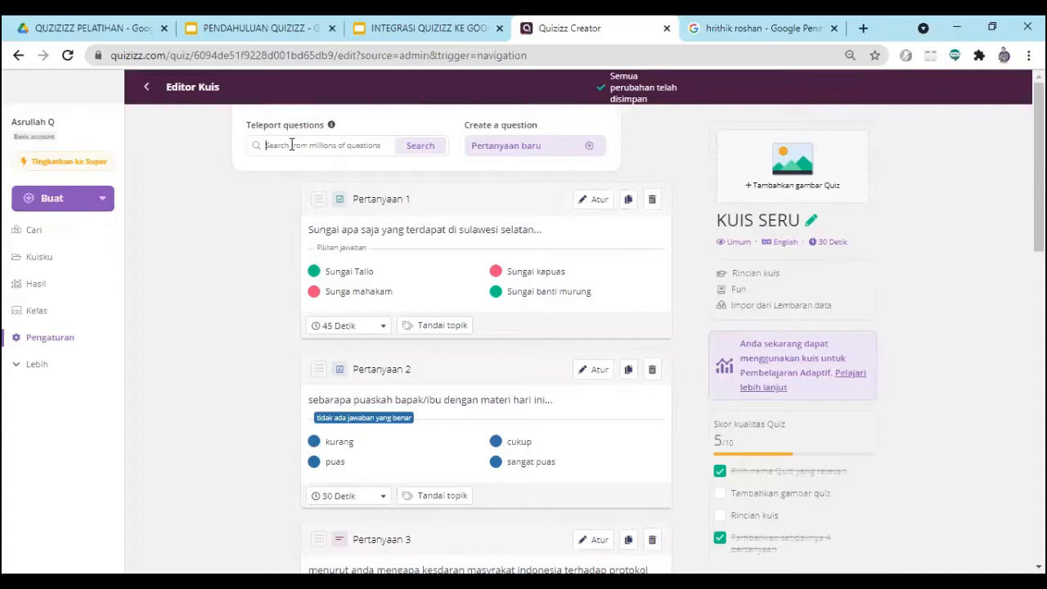
{"action": "left_click", "coordinate": [376, 159]}
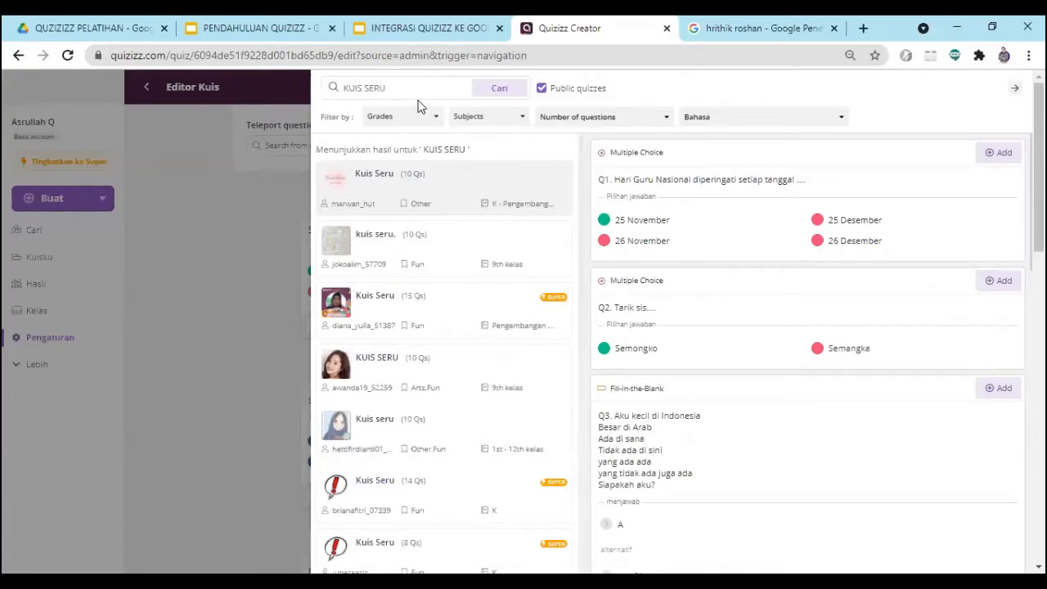
{"action": "left_click_drag", "start_coordinate": [387, 86], "coordinate": [333, 93]}
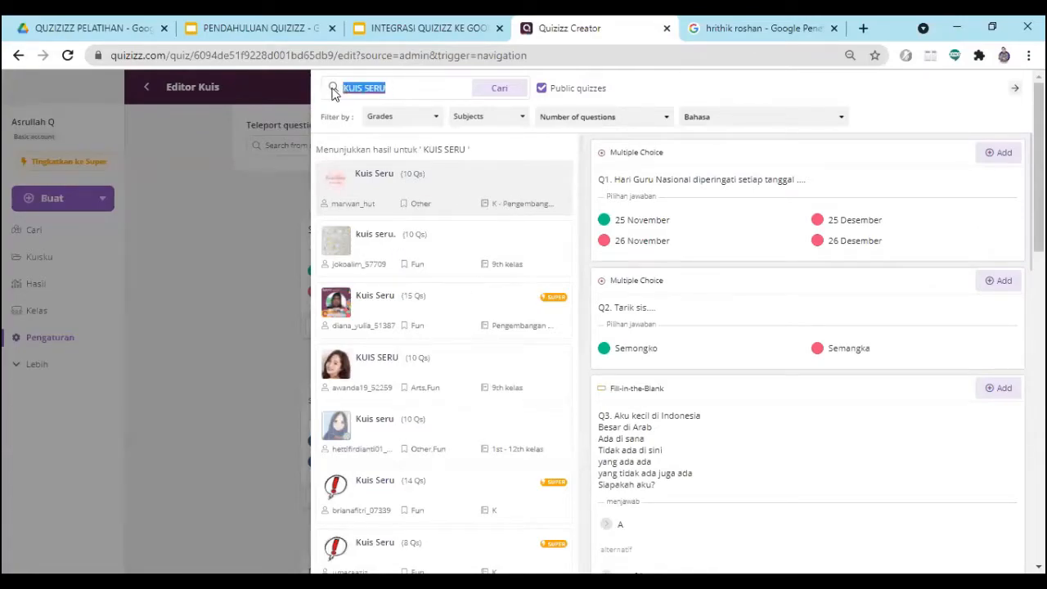
{"action": "type", "text": "india"}
{"action": "left_click", "coordinate": [494, 97]}
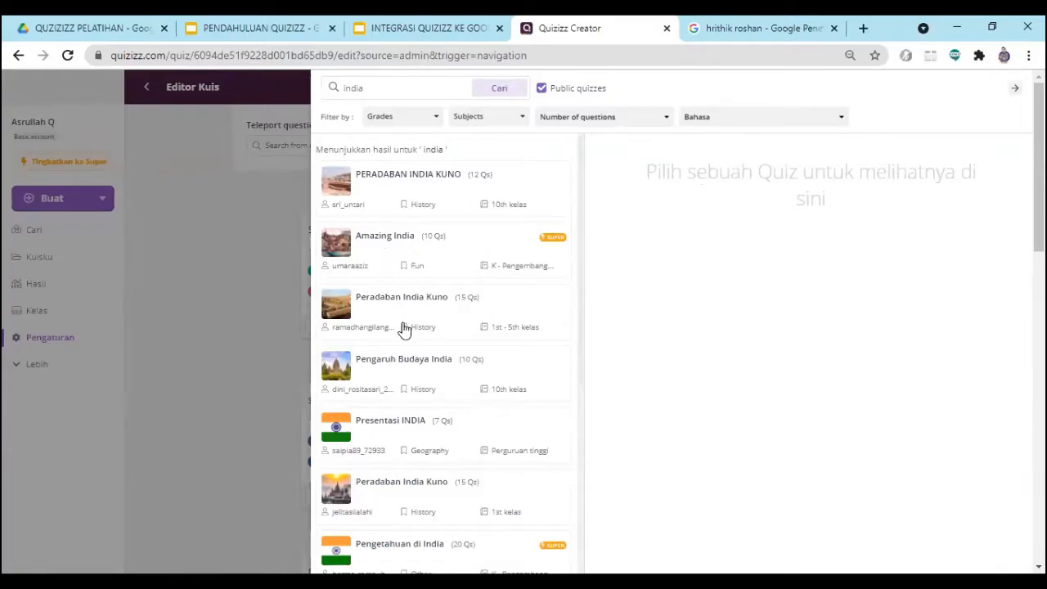
- Add question 3 about India's caste system from the "PERADABAN INDIA KUNO" quiz and return to the quiz editor
{"action": "left_click", "coordinate": [393, 203]}
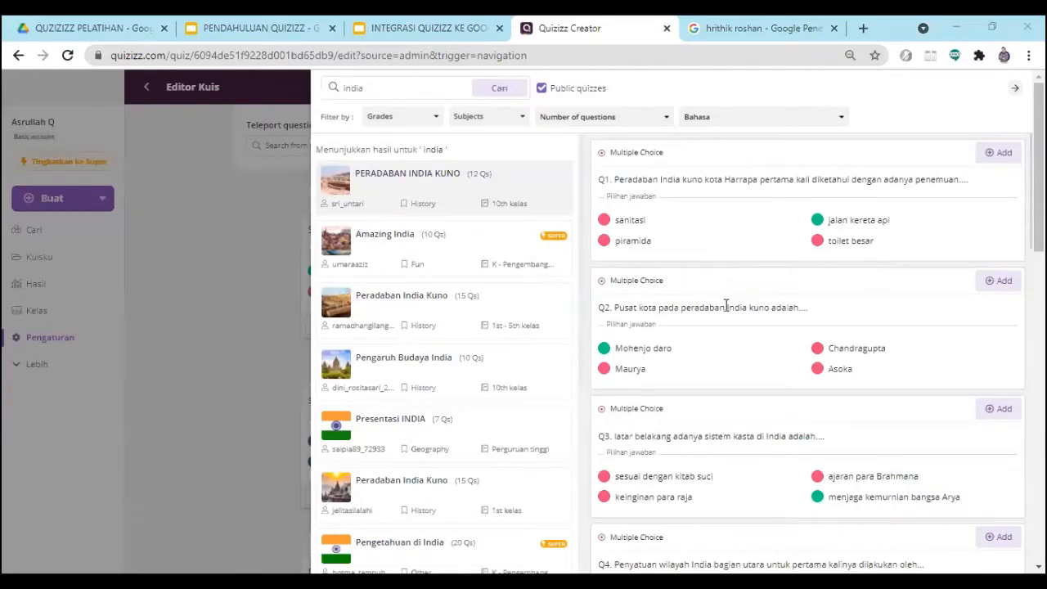
{"action": "scroll", "coordinate": [783, 330], "scroll_direction": "down", "scroll_amount": 4}
{"action": "scroll", "coordinate": [790, 323], "scroll_direction": "up", "scroll_amount": 2}
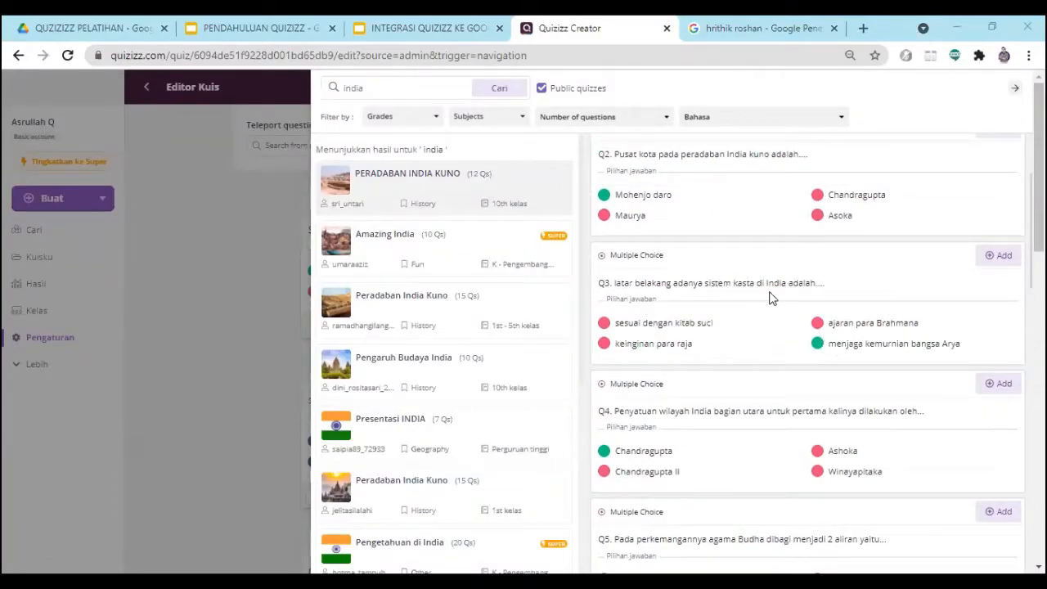
{"action": "left_click", "coordinate": [991, 256]}
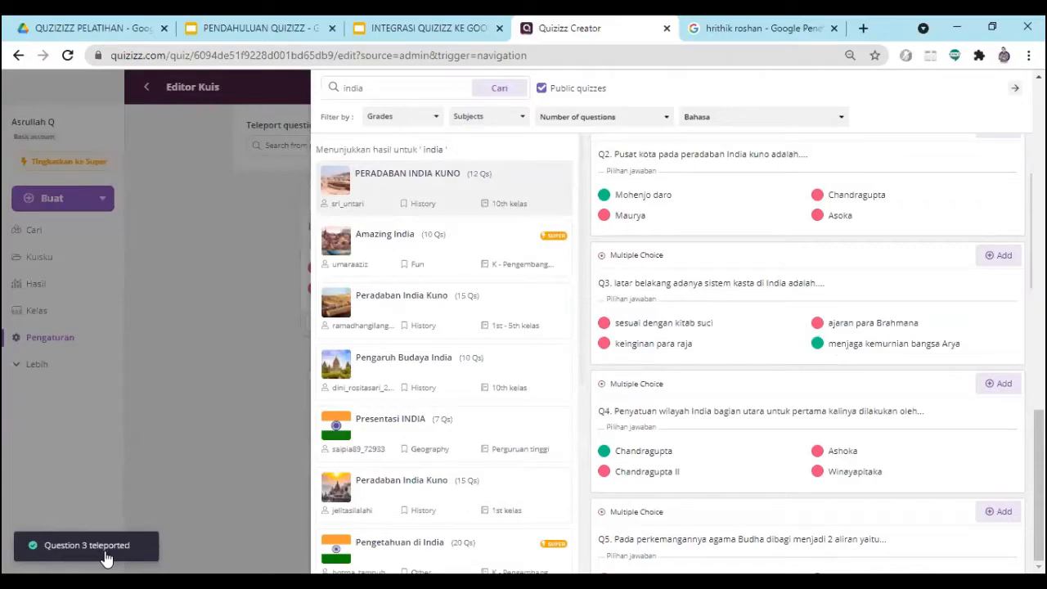
{"action": "scroll", "coordinate": [867, 294], "scroll_direction": "down", "scroll_amount": 3}
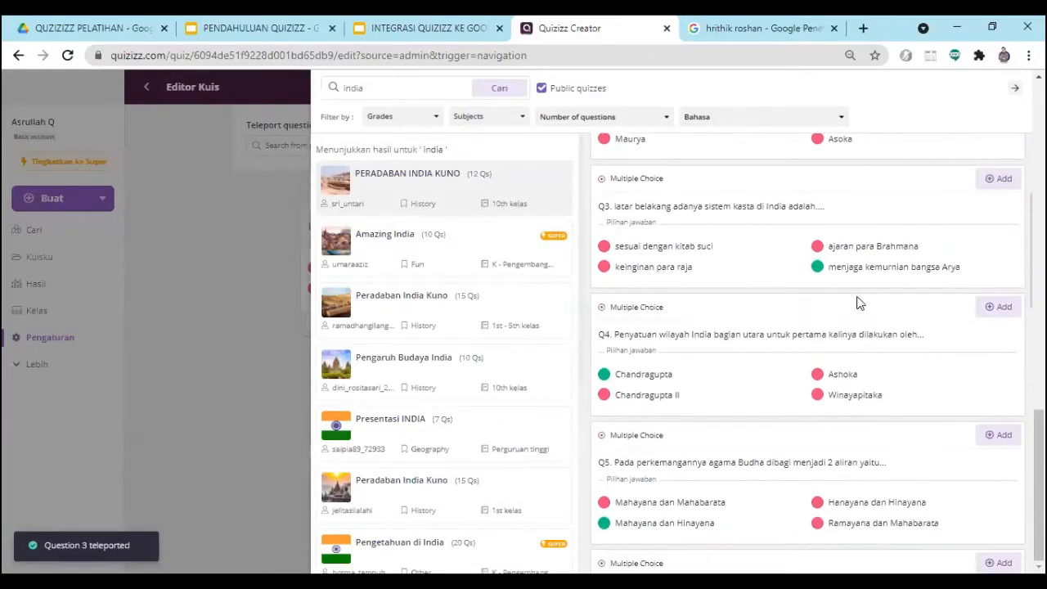
{"action": "left_click", "coordinate": [1014, 87]}
{"action": "scroll", "coordinate": [448, 331], "scroll_direction": "up", "scroll_amount": 2}
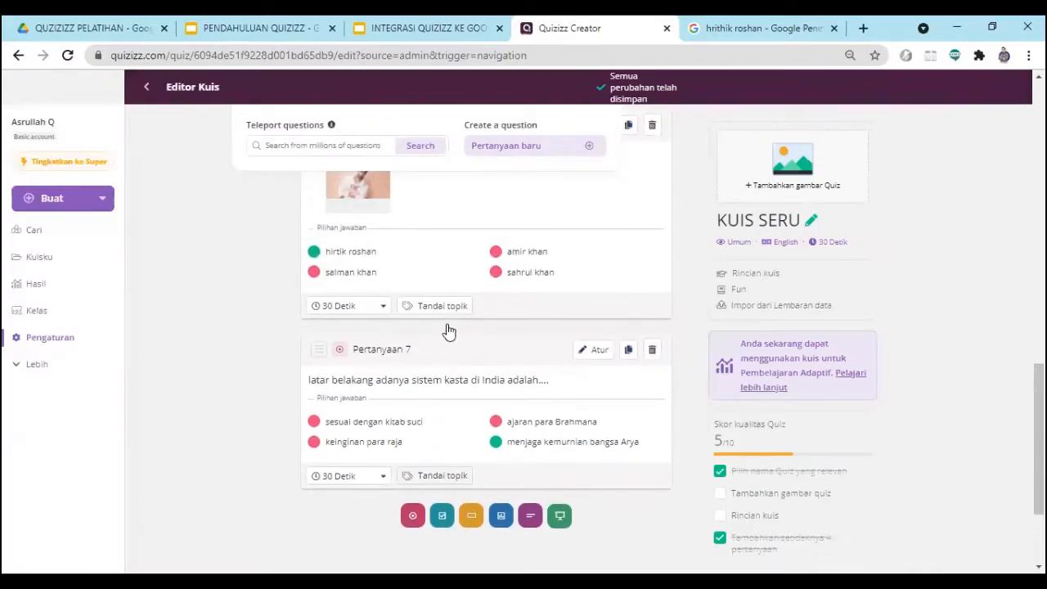
{"action": "scroll", "coordinate": [355, 385], "scroll_direction": "down", "scroll_amount": 1}
{"action": "scroll", "coordinate": [346, 397], "scroll_direction": "up", "scroll_amount": 1}
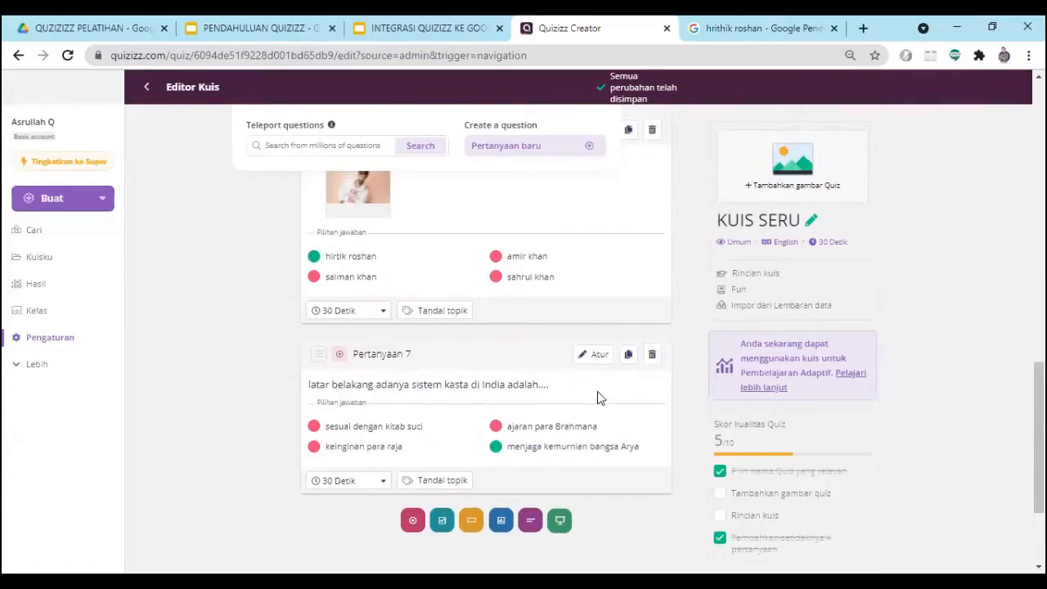
- Reopen the Teleport search and search the public quizzes for "indonesia"
{"action": "scroll", "coordinate": [385, 210], "scroll_direction": "up", "scroll_amount": 2}
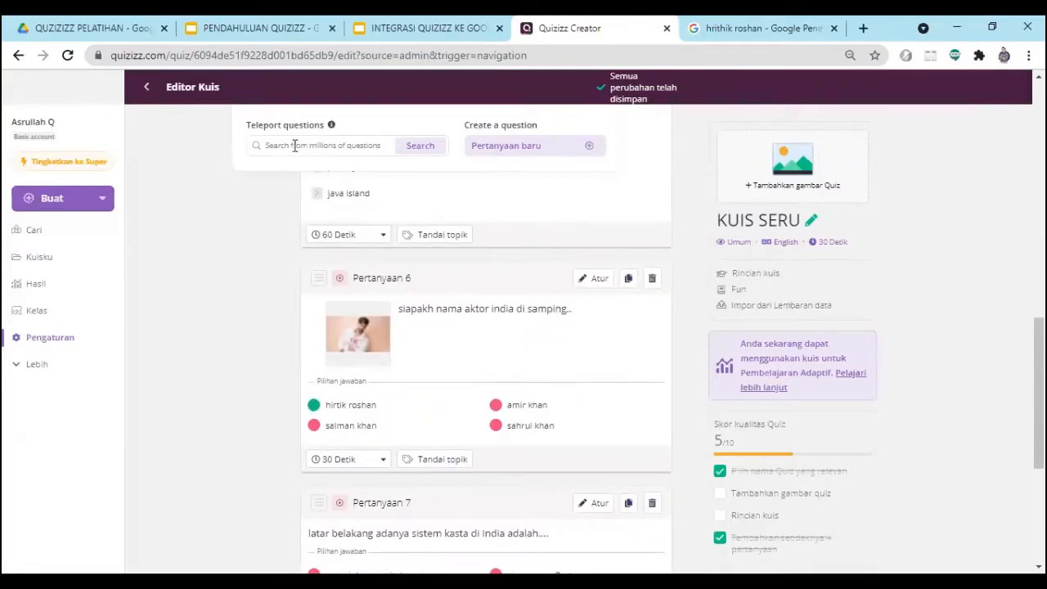
{"action": "type", "text": "india"}
{"action": "key", "text": "Return"}
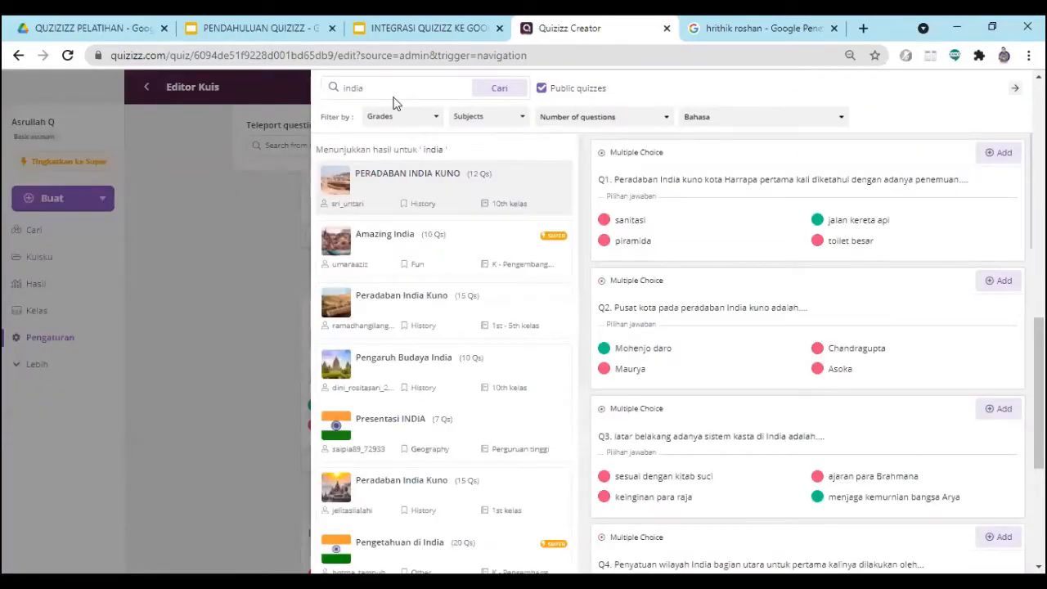
{"action": "key", "text": "BackSpace"}
{"action": "key", "text": "BackSpace"}
{"action": "key", "text": "BackSpace"}
{"action": "key", "text": "BackSpace"}
{"action": "type", "text": "indonesia"}
{"action": "key", "text": "Return"}
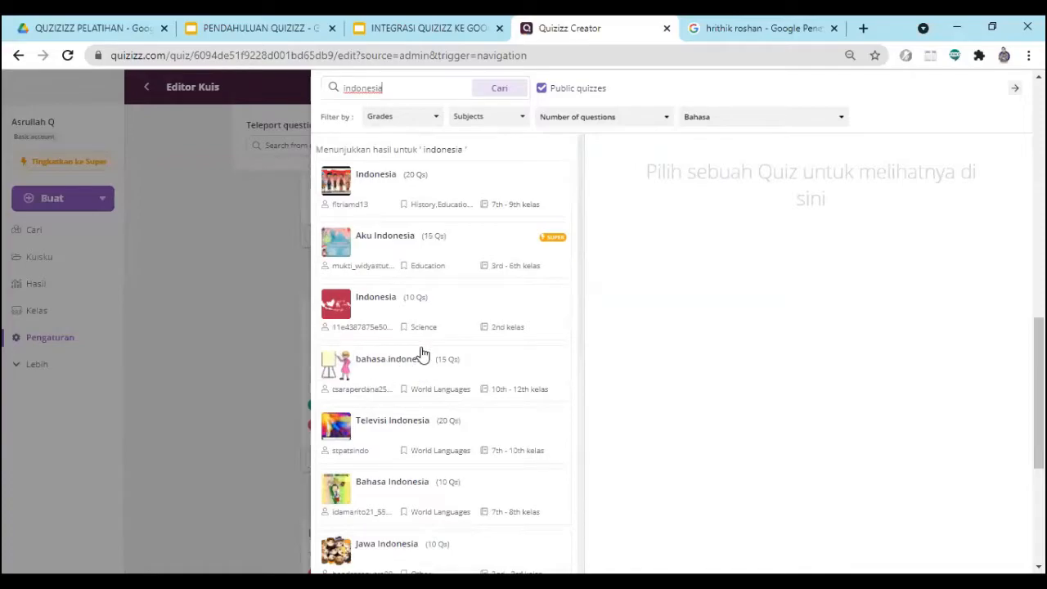
- Add question 3, "Ini acara apa?", from the "Televisi Indonesia" quiz and return to the quiz editor
{"action": "left_click", "coordinate": [451, 423]}
{"action": "scroll", "coordinate": [732, 355], "scroll_direction": "down", "scroll_amount": 1}
{"action": "scroll", "coordinate": [728, 360], "scroll_direction": "up", "scroll_amount": 1}
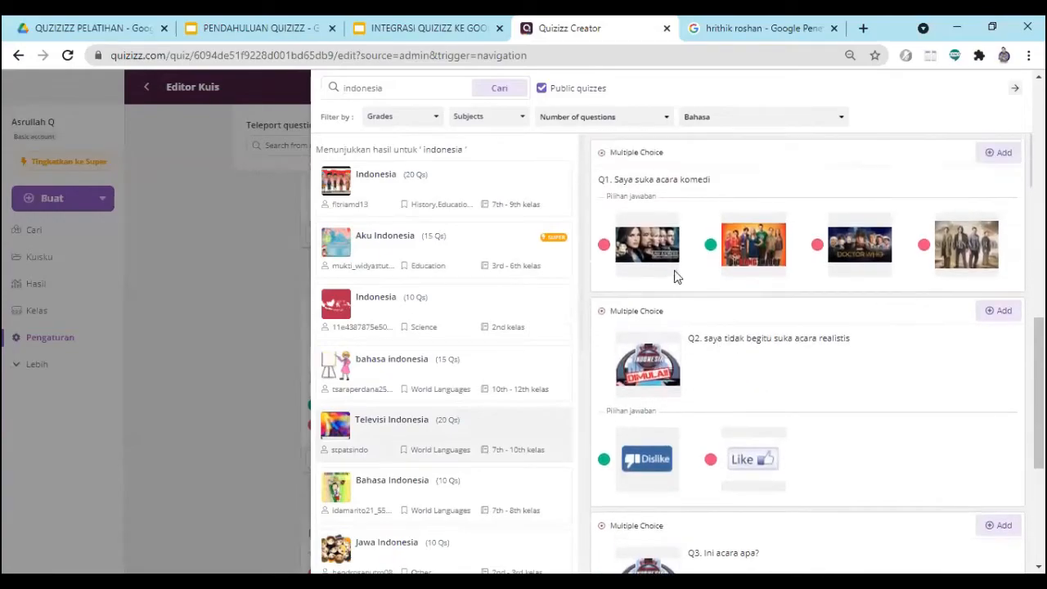
{"action": "scroll", "coordinate": [685, 319], "scroll_direction": "down", "scroll_amount": 4}
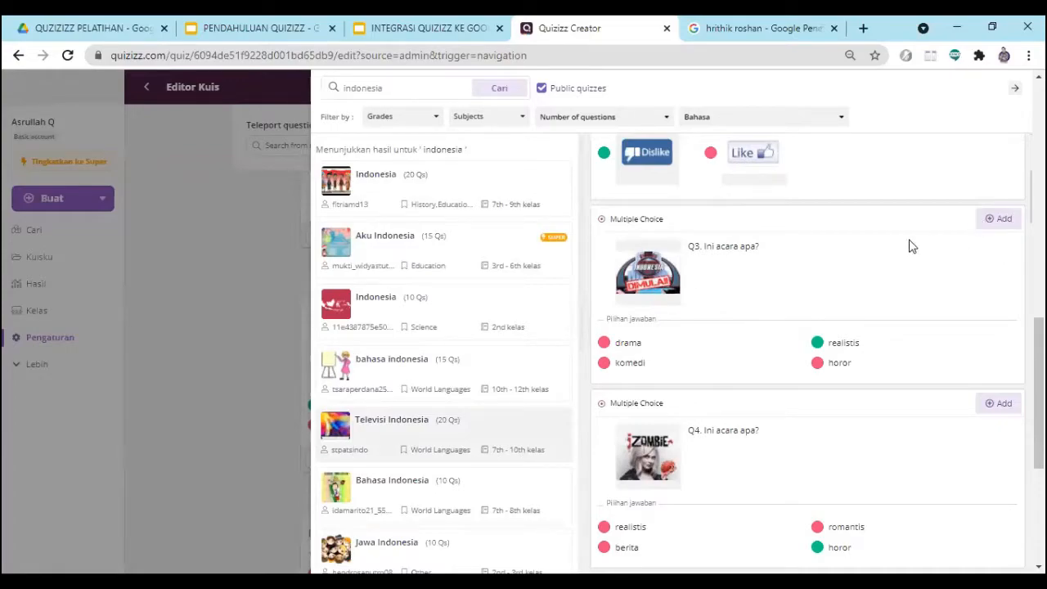
{"action": "left_click", "coordinate": [994, 223]}
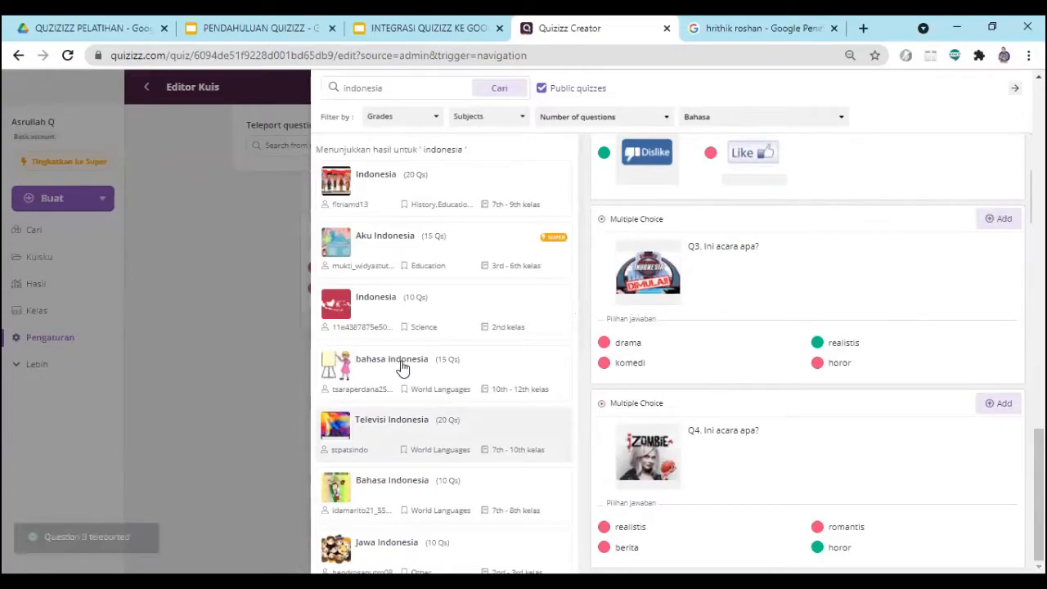
{"action": "left_click", "coordinate": [1014, 87]}
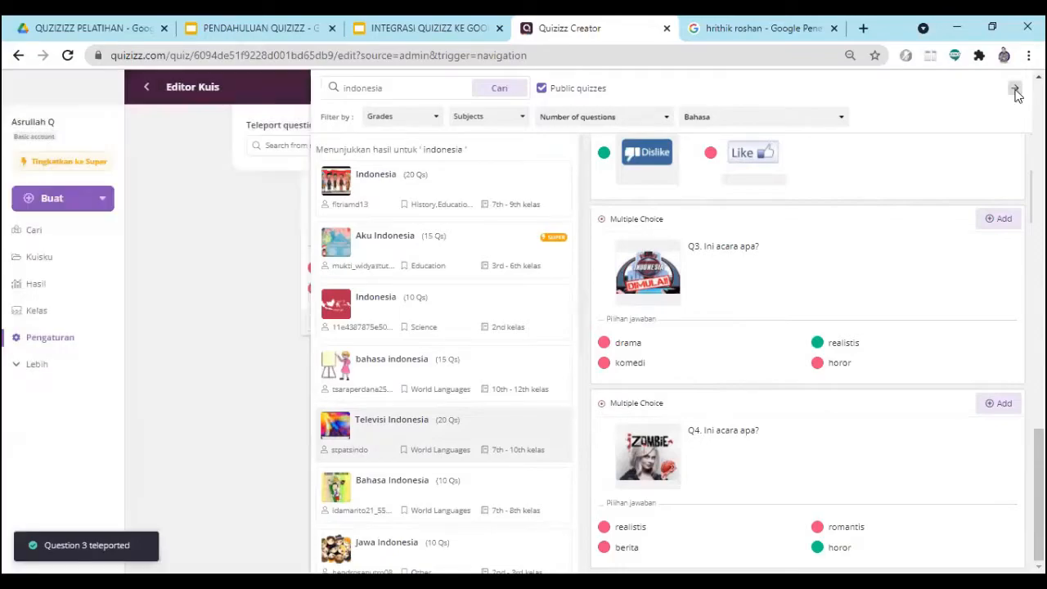
{"action": "scroll", "coordinate": [385, 339], "scroll_direction": "up", "scroll_amount": 3}
{"action": "mouse_move", "coordinate": [364, 452]}
{"action": "scroll", "coordinate": [364, 453], "scroll_direction": "down", "scroll_amount": 2}
{"action": "scroll", "coordinate": [392, 391], "scroll_direction": "up", "scroll_amount": 4}
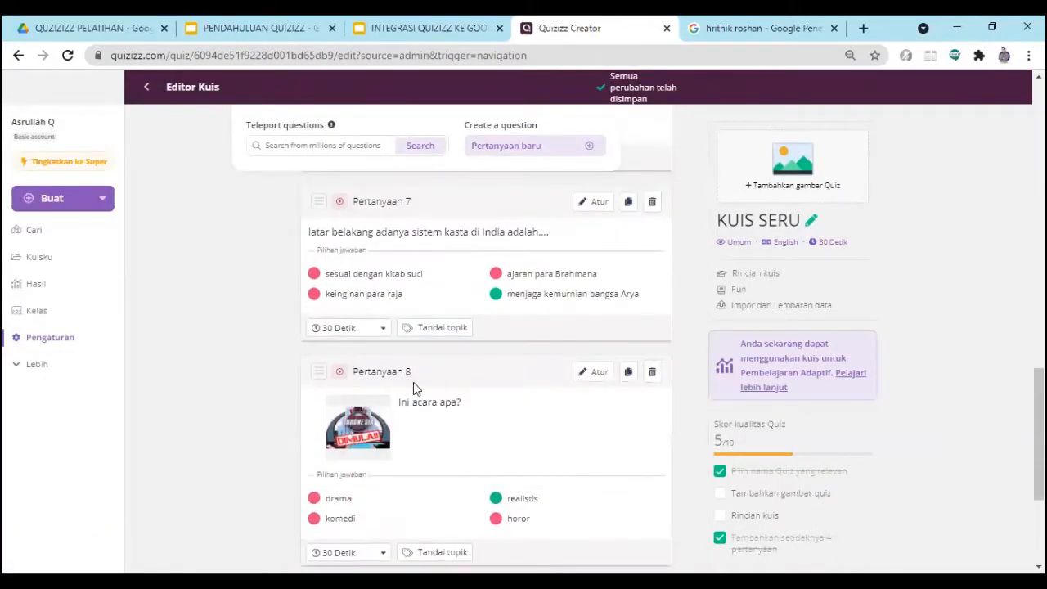
{"action": "scroll", "coordinate": [415, 385], "scroll_direction": "up", "scroll_amount": 9}
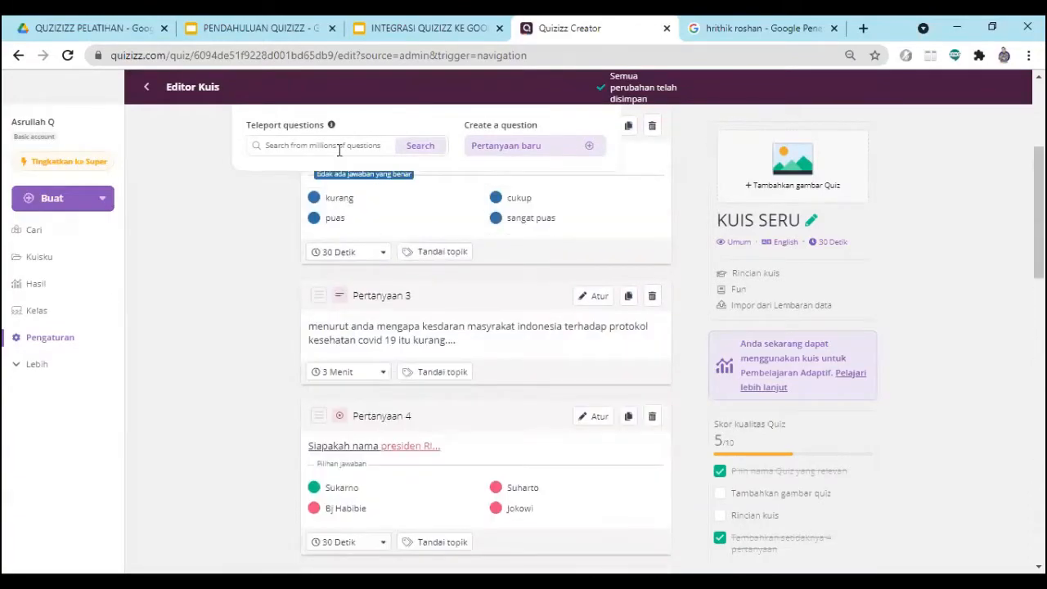
{"action": "scroll", "coordinate": [413, 364], "scroll_direction": "up", "scroll_amount": 3}
{"action": "scroll", "coordinate": [450, 386], "scroll_direction": "down", "scroll_amount": 4}
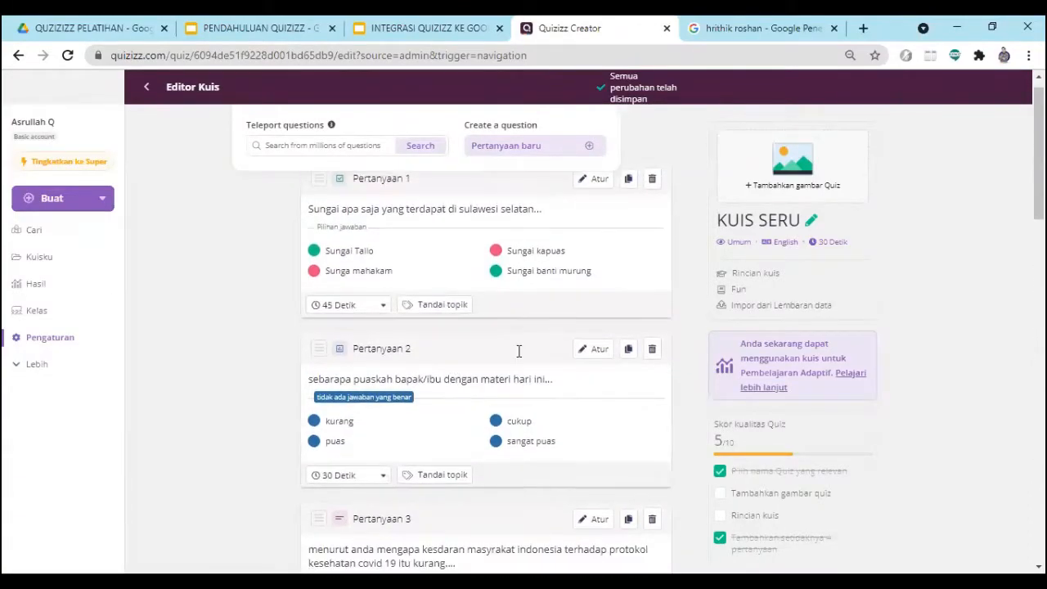
{"action": "scroll", "coordinate": [516, 365], "scroll_direction": "down", "scroll_amount": 10}
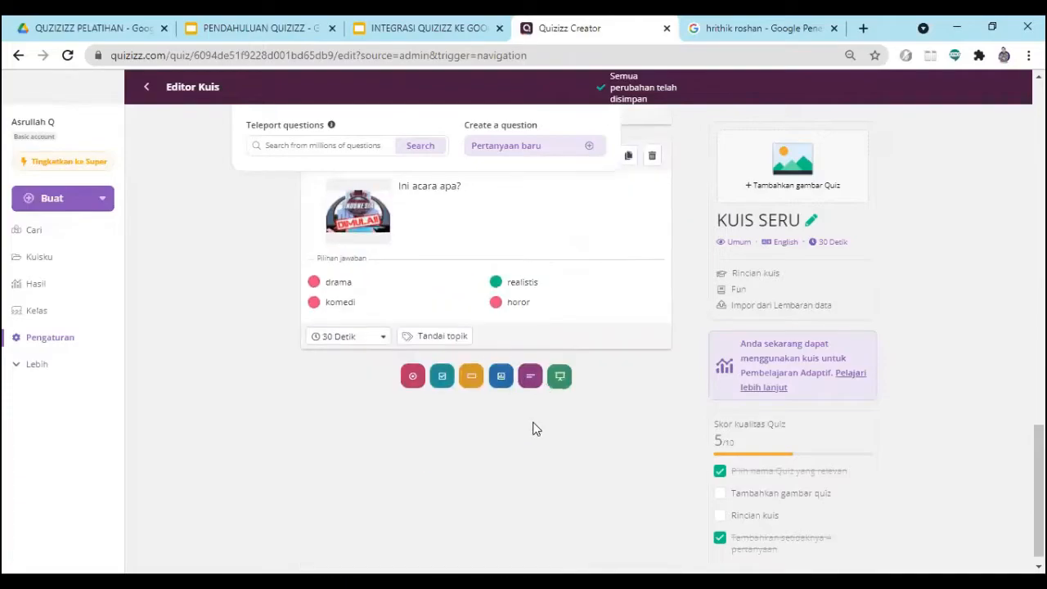
{"action": "scroll", "coordinate": [516, 442], "scroll_direction": "up", "scroll_amount": 9}
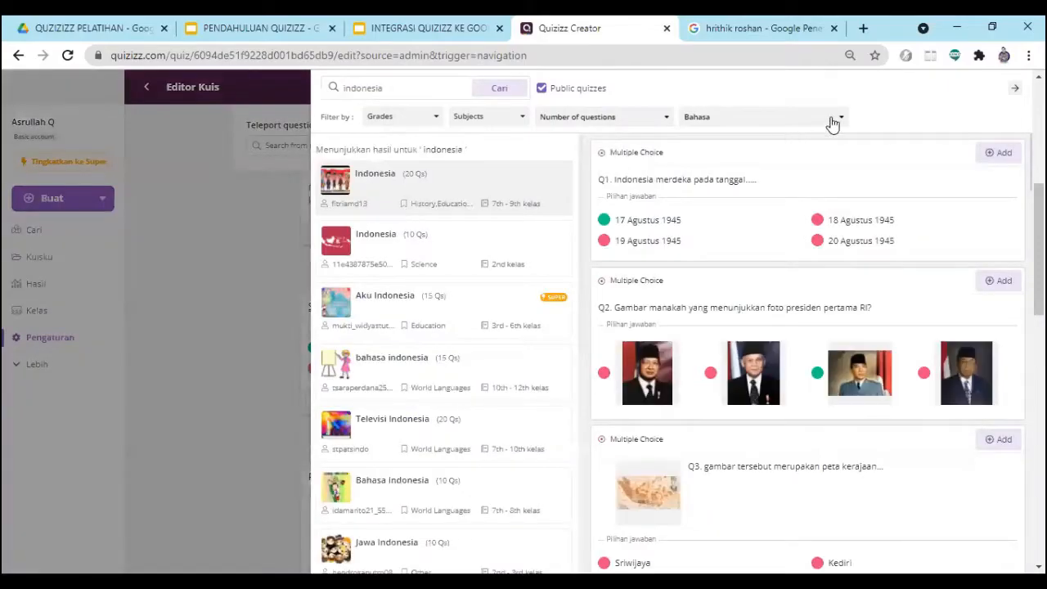
{"action": "left_click", "coordinate": [1013, 88]}
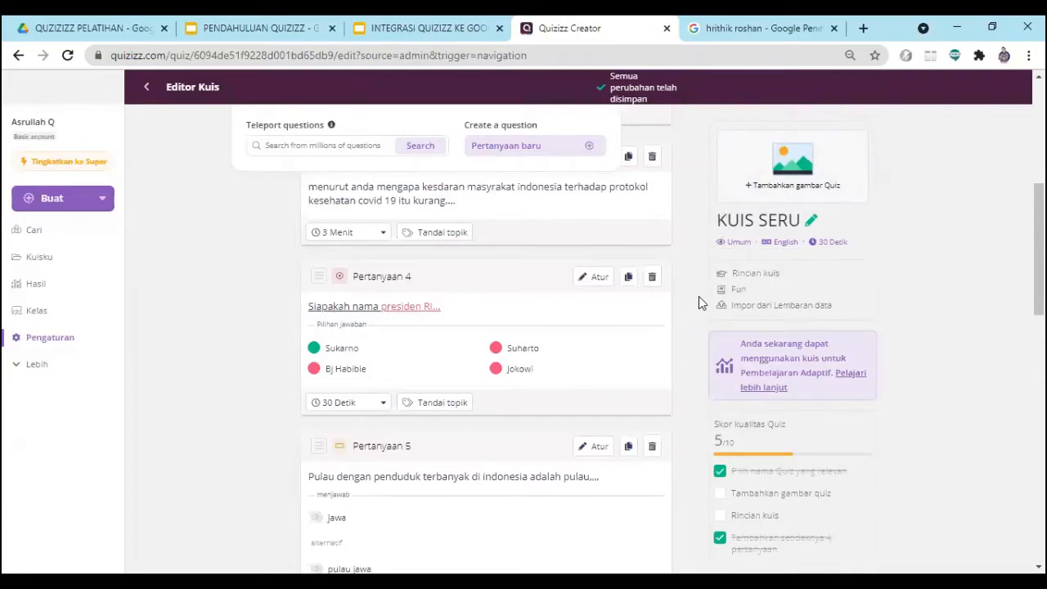
- Open the quiz details and set the title image using the copied IDN Times image link
{"action": "left_click", "coordinate": [800, 159]}
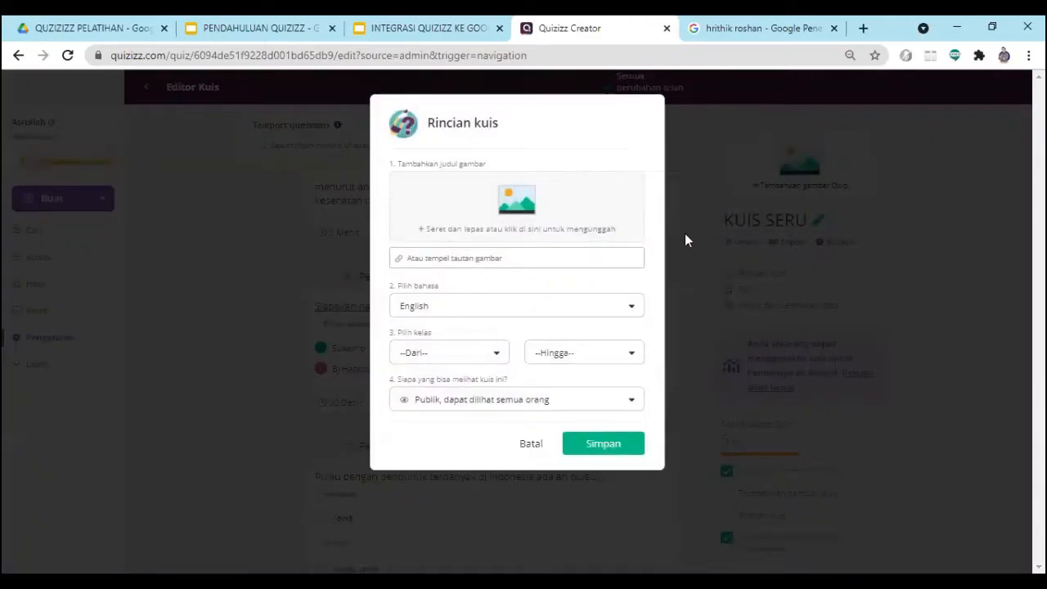
{"action": "left_click", "coordinate": [425, 251]}
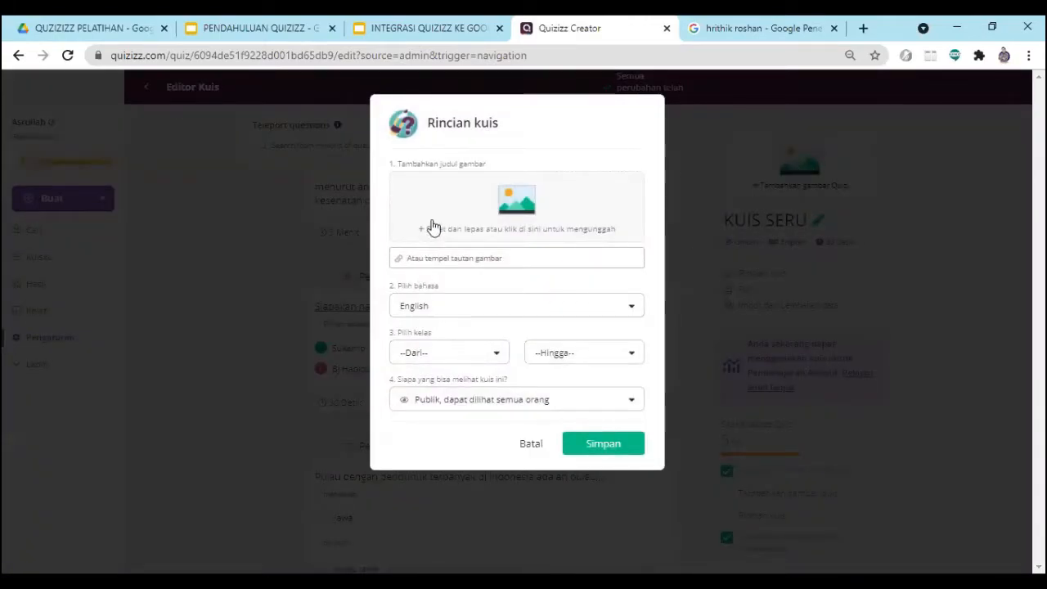
{"action": "left_click", "coordinate": [515, 211]}
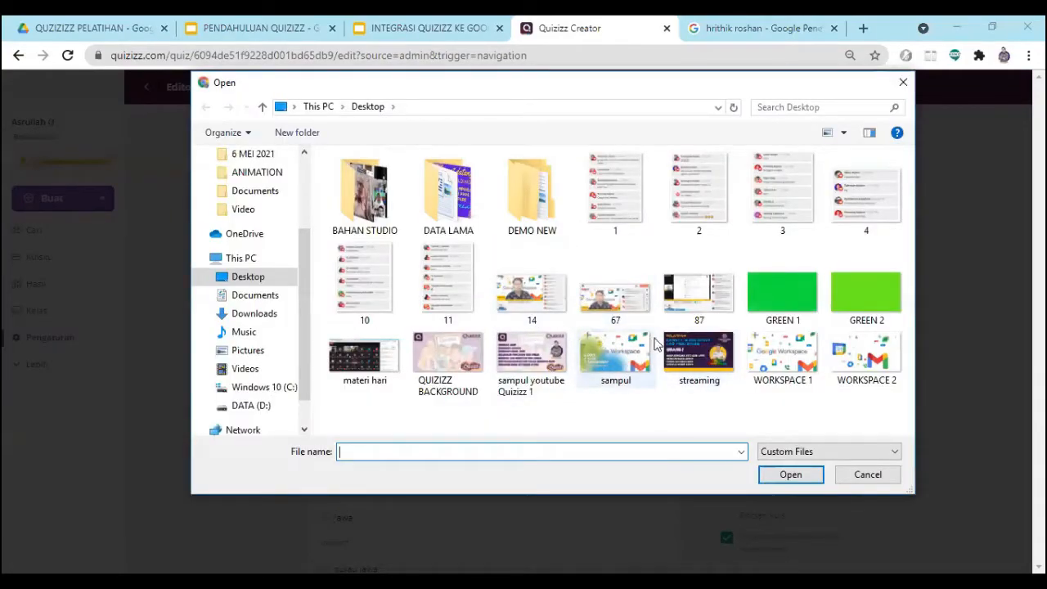
{"action": "left_click", "coordinate": [903, 83]}
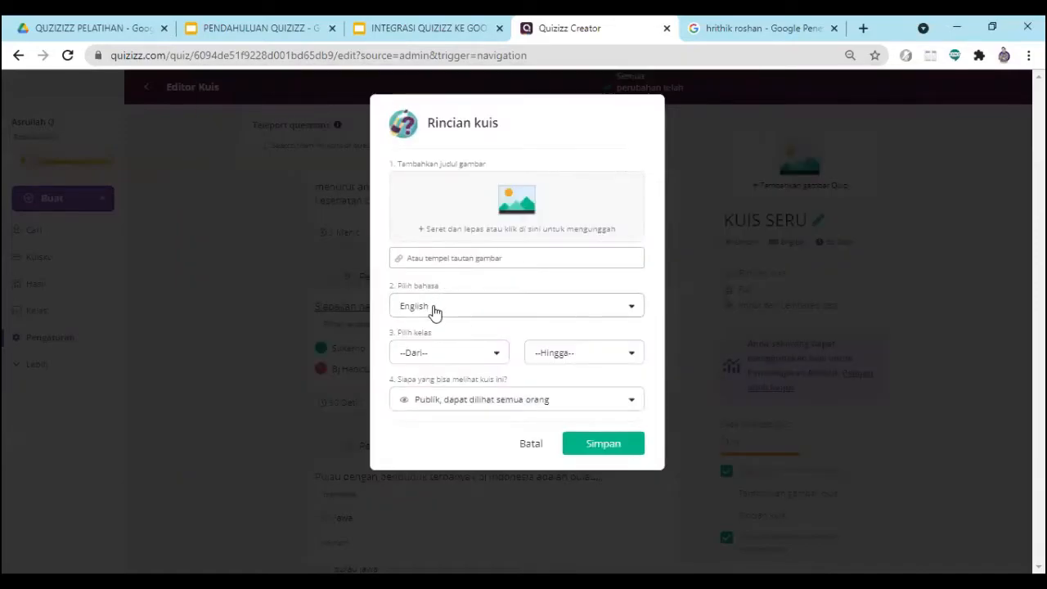
{"action": "left_click", "coordinate": [439, 257]}
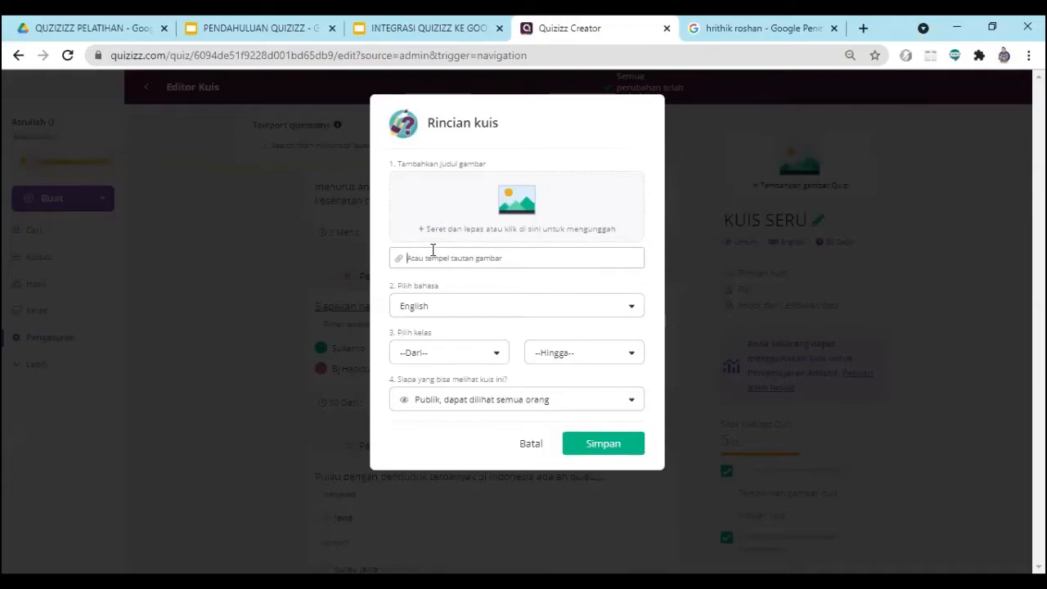
{"action": "key", "text": "ctrl+v"}
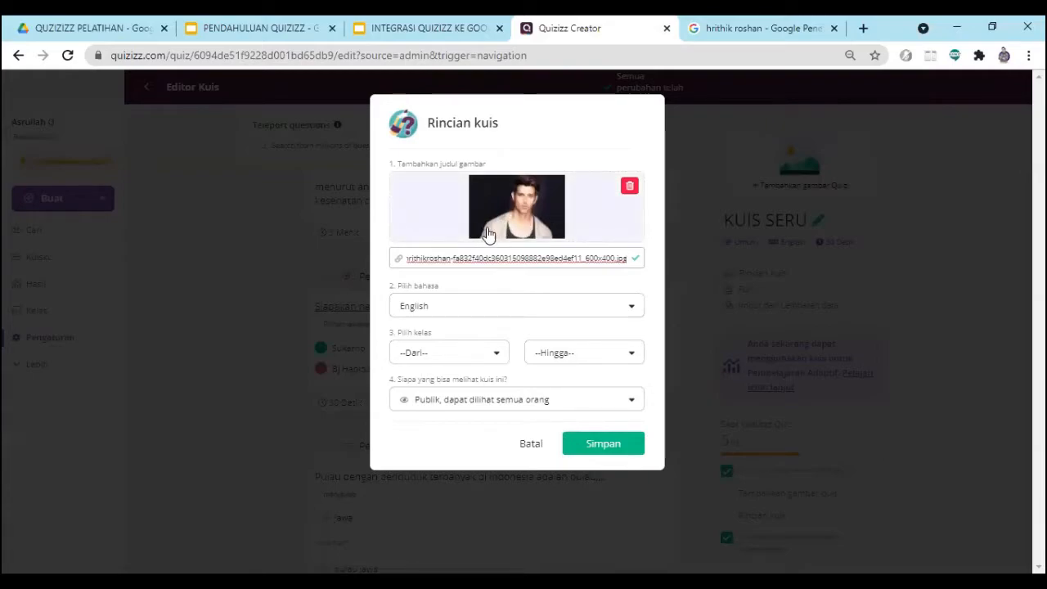
- Set the quiz language to Indonesian and the grade range from 1st to 1st
{"action": "left_click", "coordinate": [446, 312]}
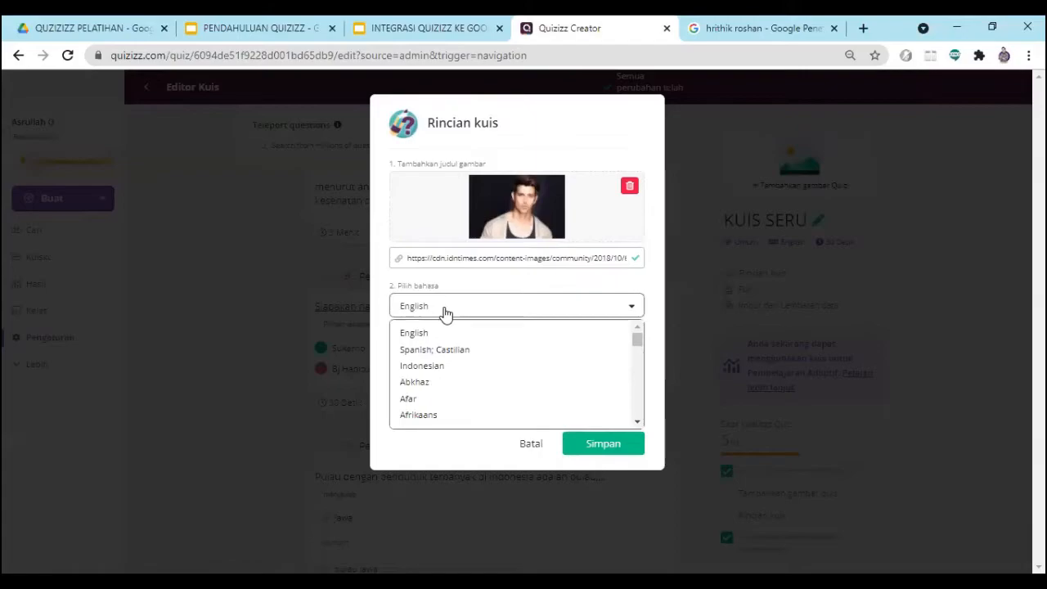
{"action": "left_click", "coordinate": [438, 368]}
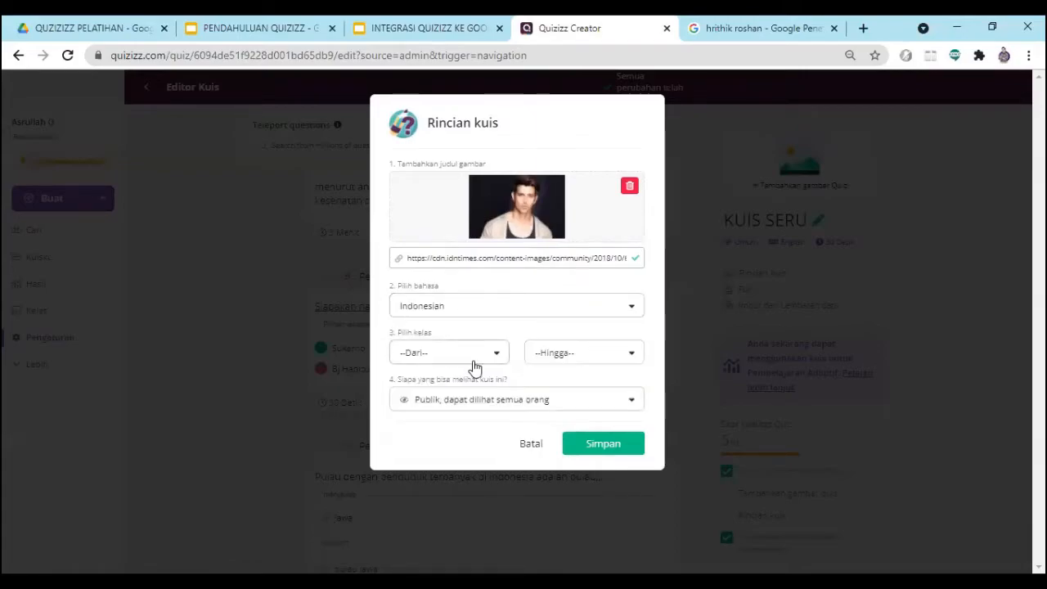
{"action": "left_click", "coordinate": [498, 361]}
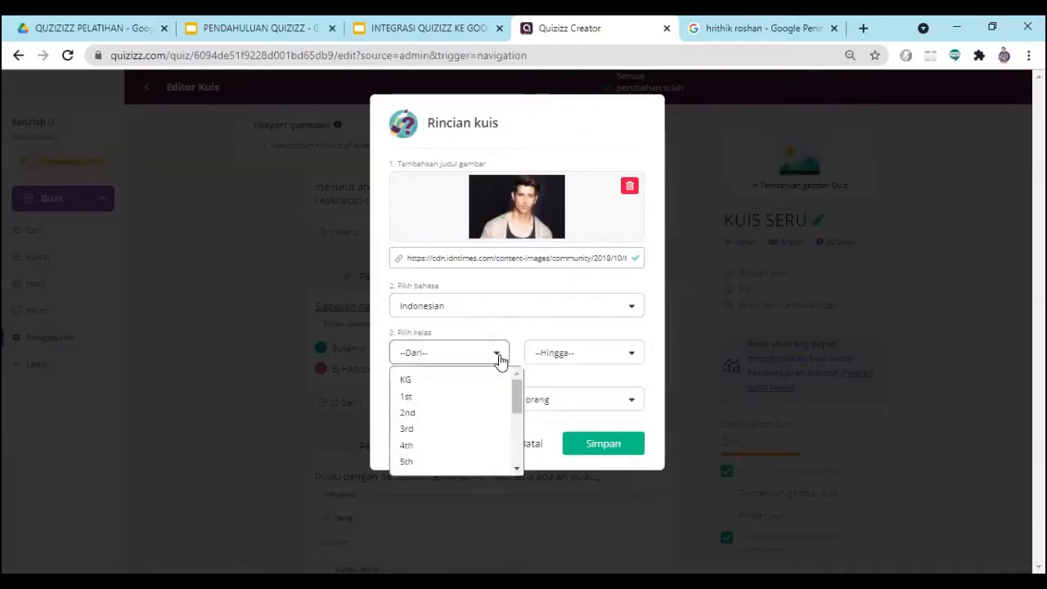
{"action": "scroll", "coordinate": [480, 405], "scroll_direction": "down", "scroll_amount": 3}
{"action": "scroll", "coordinate": [480, 409], "scroll_direction": "up", "scroll_amount": 3}
{"action": "left_click", "coordinate": [431, 403]}
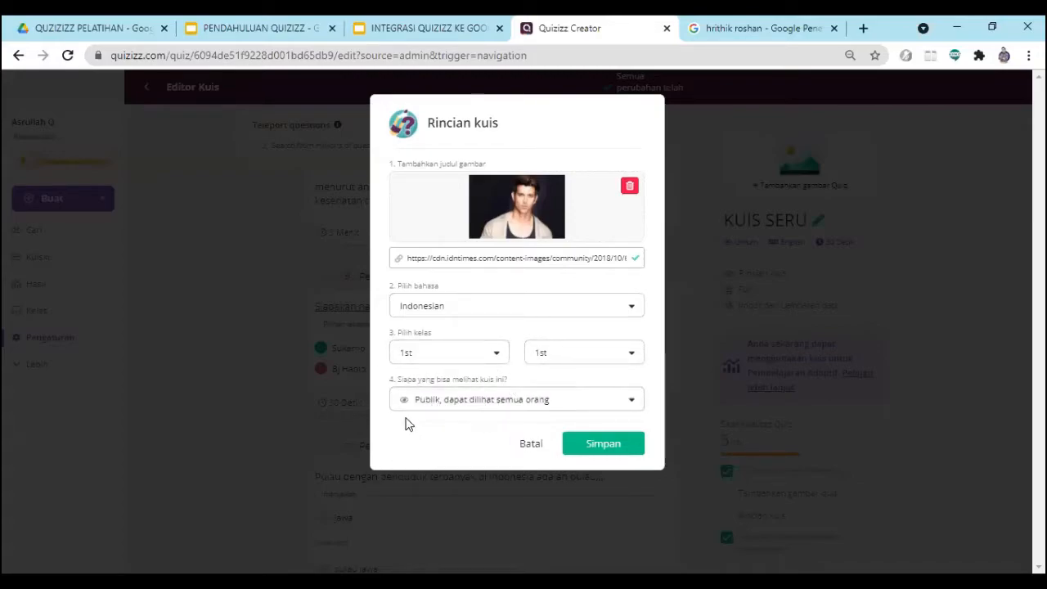
- Set the quiz visibility to "Publik, dapat dilihat semua orang" and save the quiz details
{"action": "left_click", "coordinate": [491, 404]}
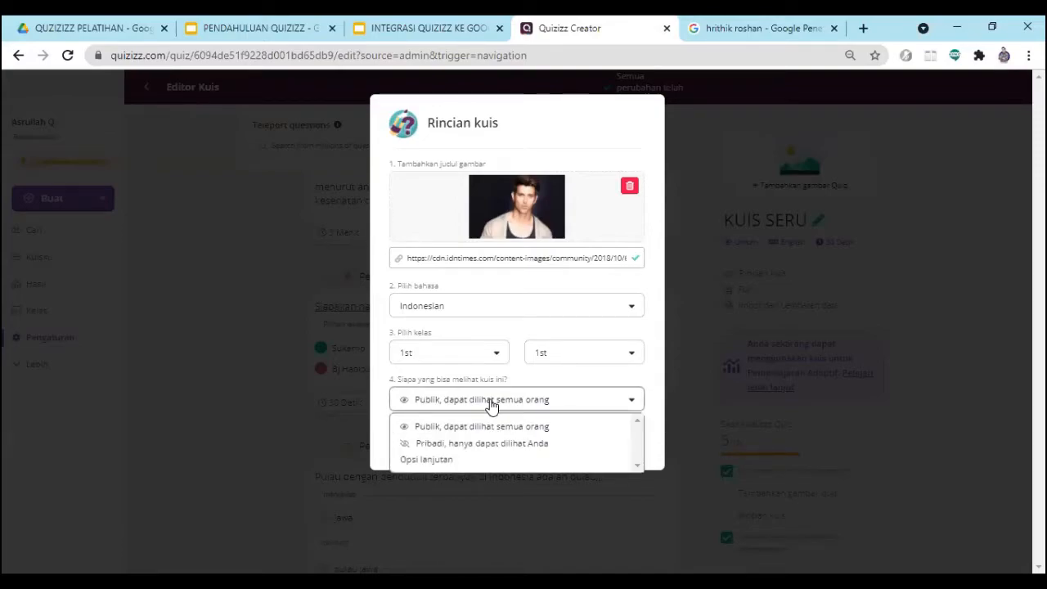
{"action": "left_click", "coordinate": [447, 428]}
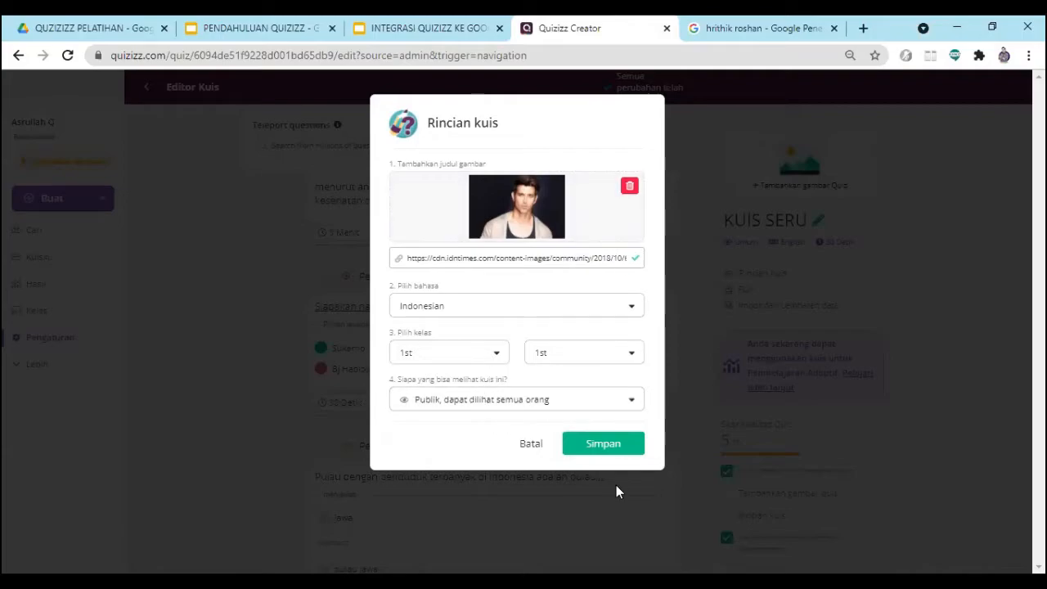
{"action": "left_click", "coordinate": [598, 446]}
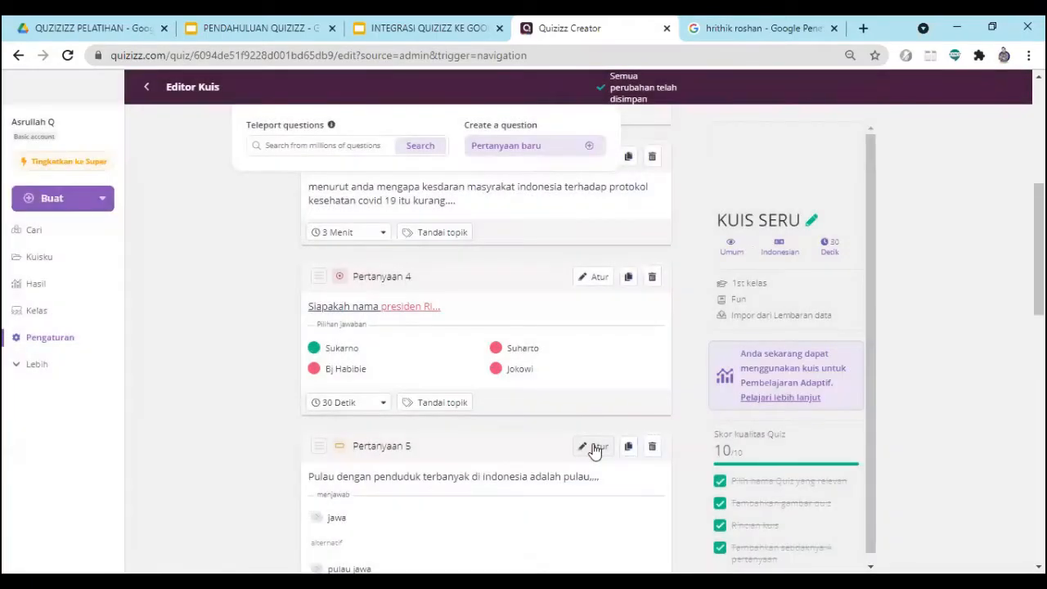
{"action": "scroll", "coordinate": [790, 324], "scroll_direction": "up", "scroll_amount": 1}
{"action": "scroll", "coordinate": [789, 323], "scroll_direction": "up", "scroll_amount": 1}
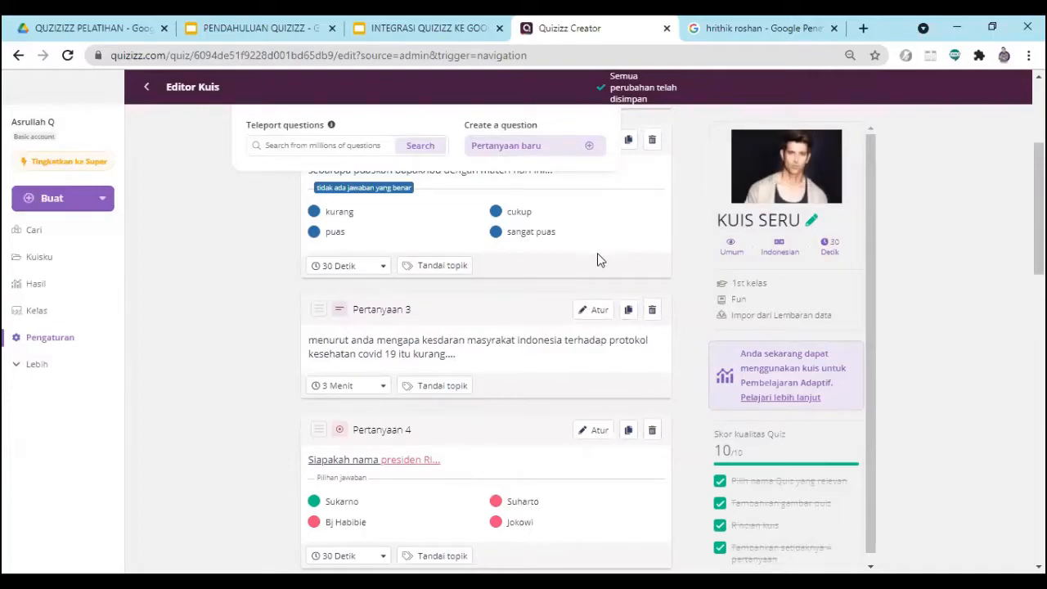
{"action": "scroll", "coordinate": [767, 239], "scroll_direction": "up", "scroll_amount": 3}
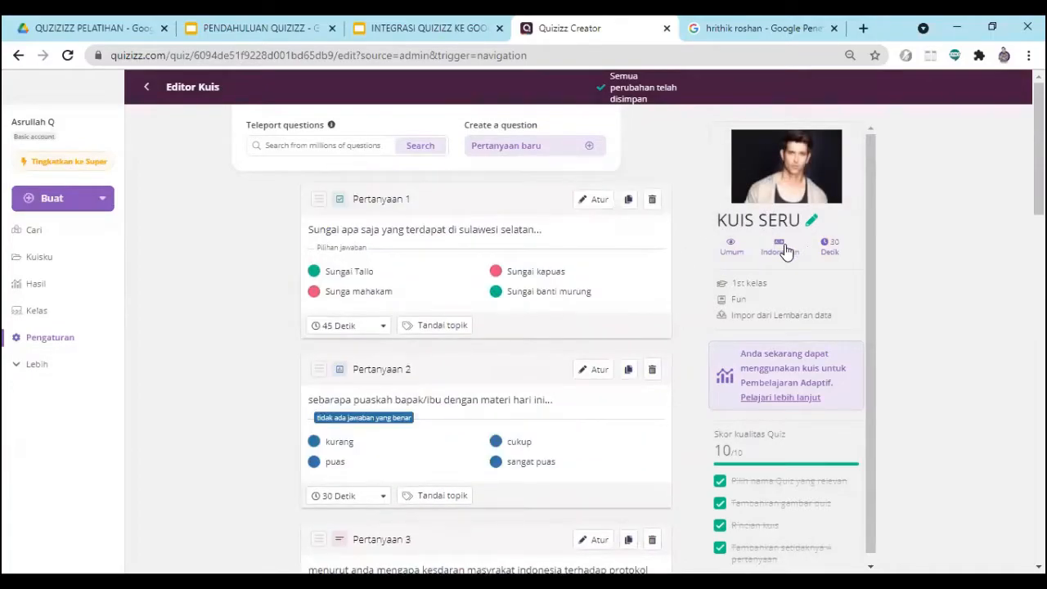
{"action": "scroll", "coordinate": [756, 372], "scroll_direction": "down", "scroll_amount": 1}
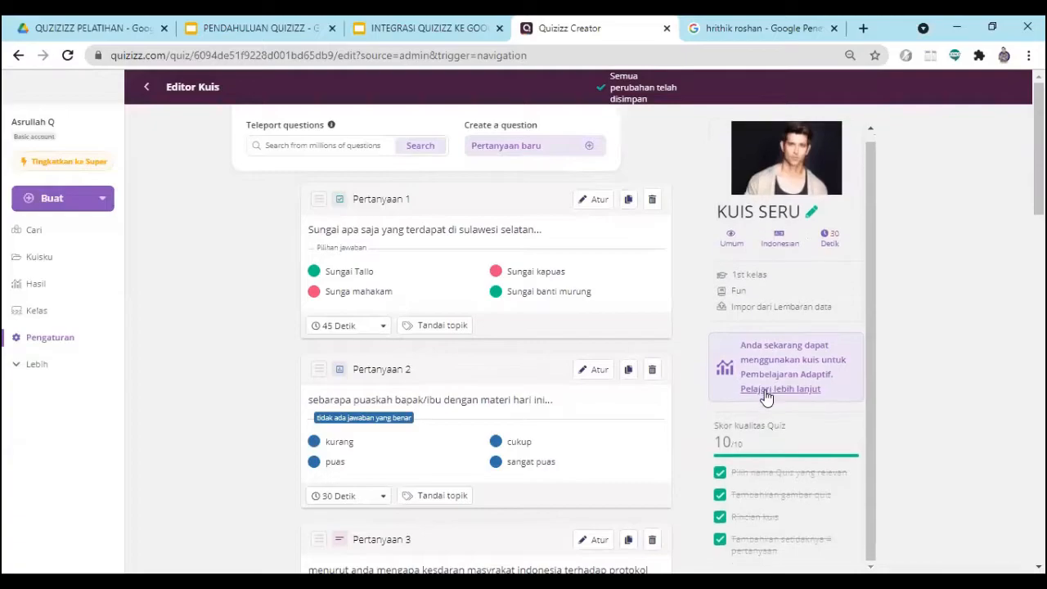
{"action": "scroll", "coordinate": [789, 331], "scroll_direction": "down", "scroll_amount": 2}
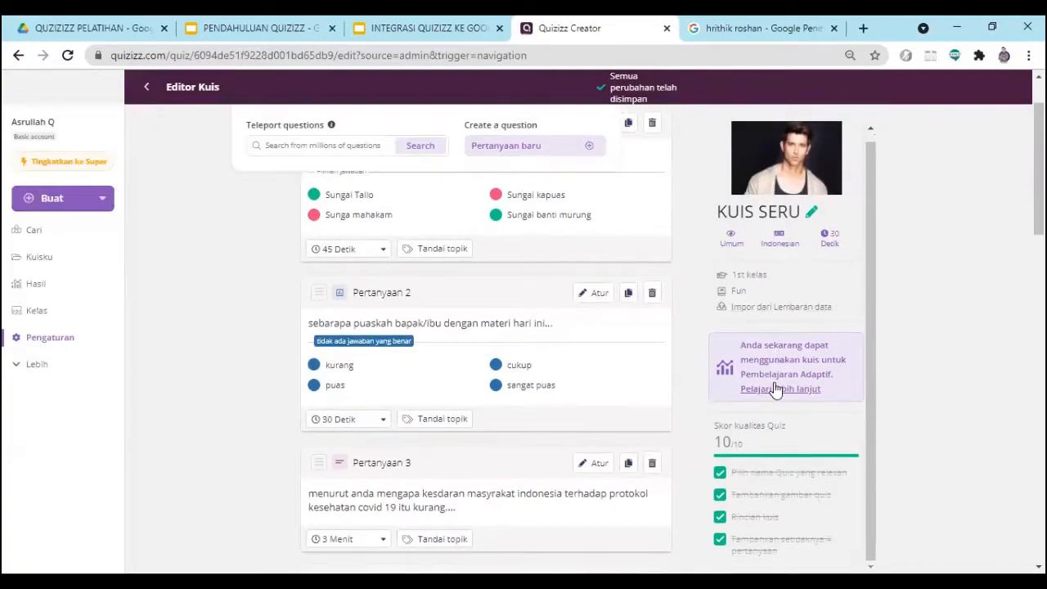
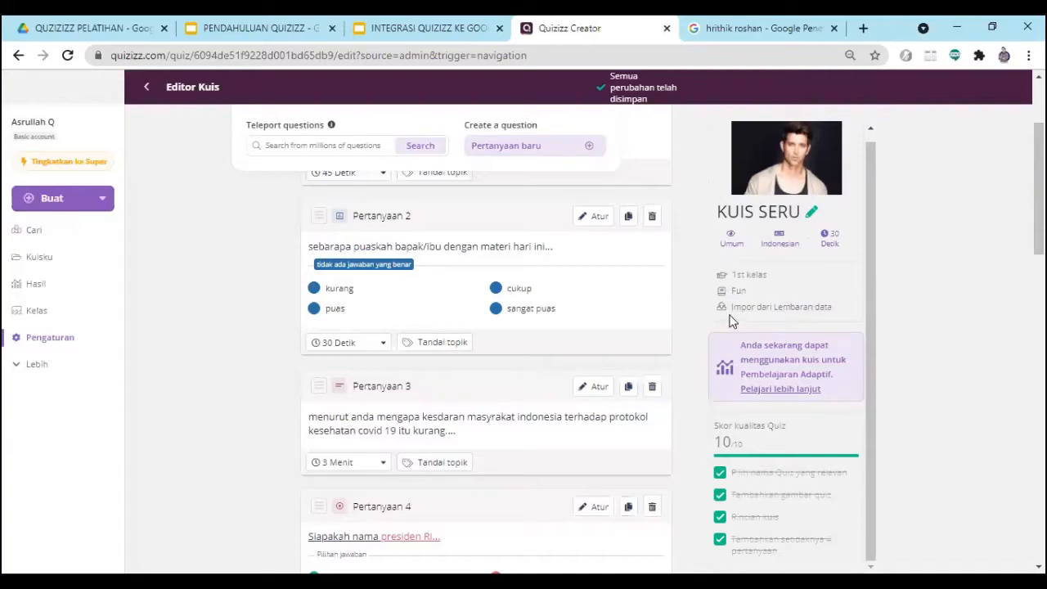
- Download the sample spreadsheet template for importing questions and open the downloaded file
{"action": "left_click", "coordinate": [779, 310]}
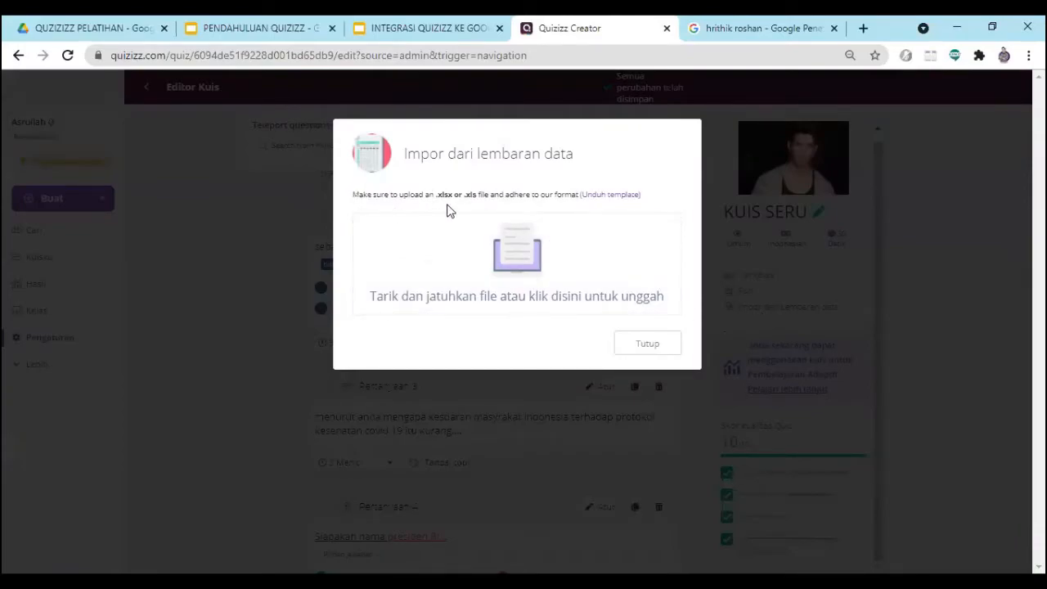
{"action": "left_click", "coordinate": [610, 197]}
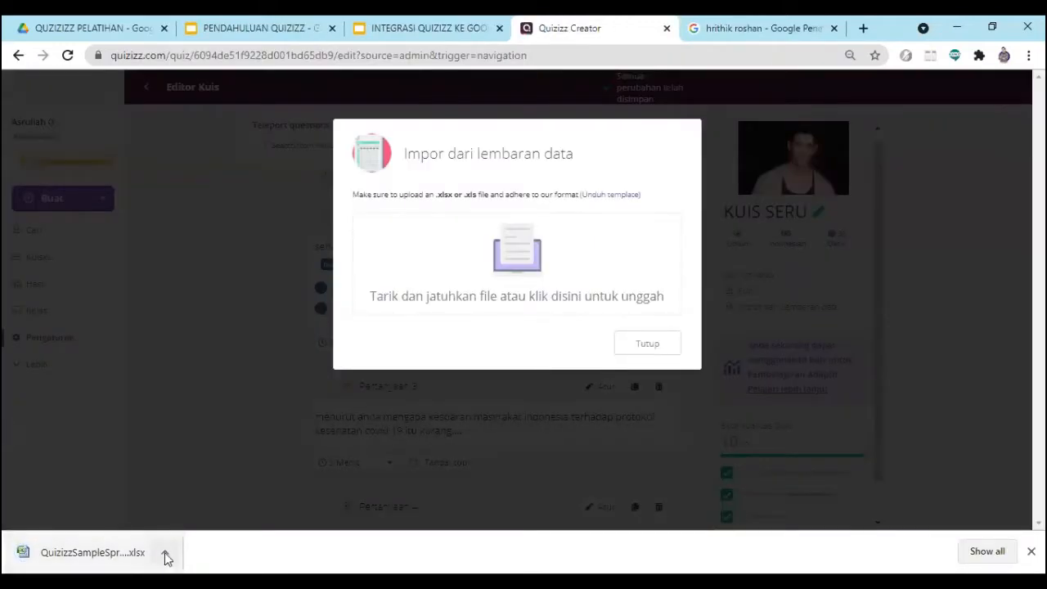
{"action": "left_click", "coordinate": [166, 554]}
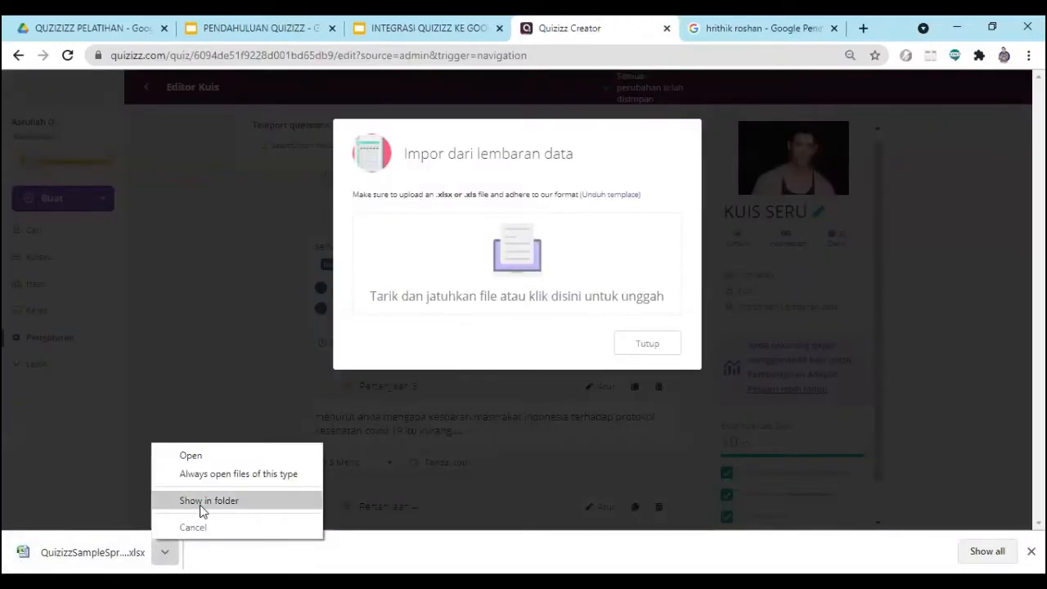
{"action": "left_click", "coordinate": [194, 457]}
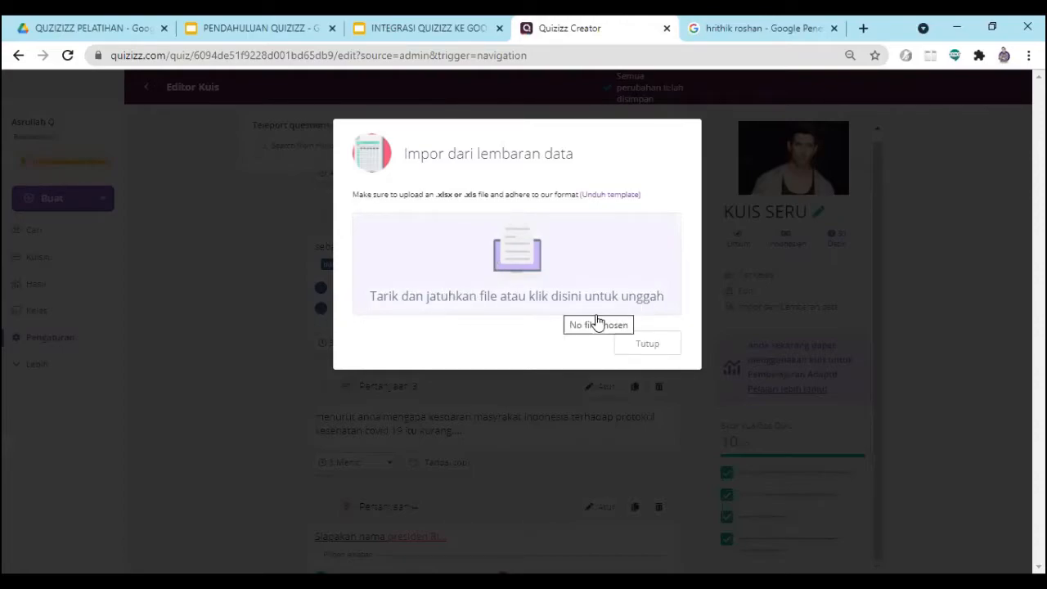
{"action": "left_click", "coordinate": [518, 266]}
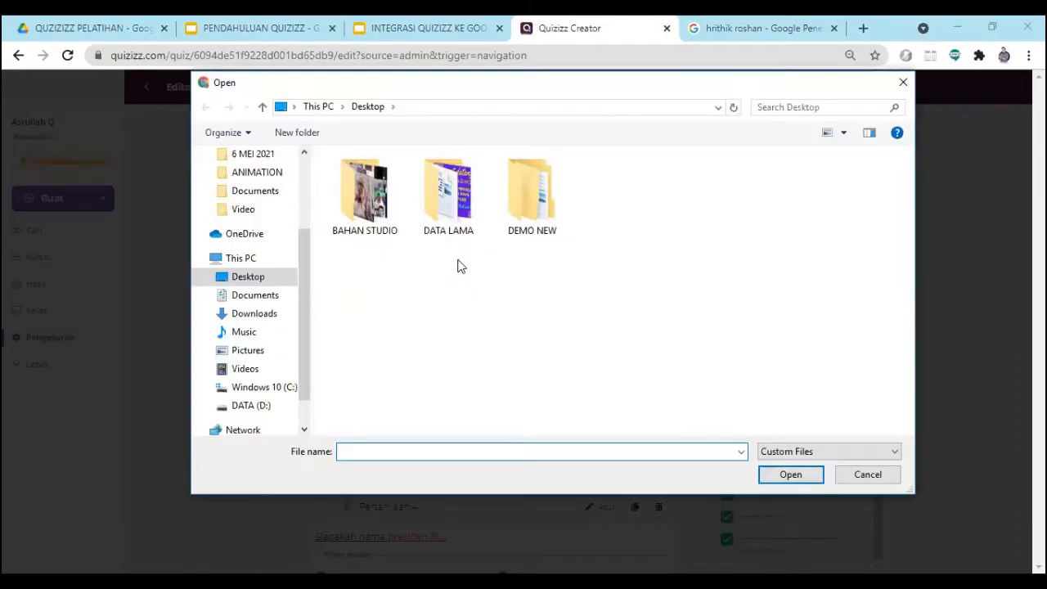
{"action": "left_click_drag", "start_coordinate": [310, 282], "coordinate": [325, 204]}
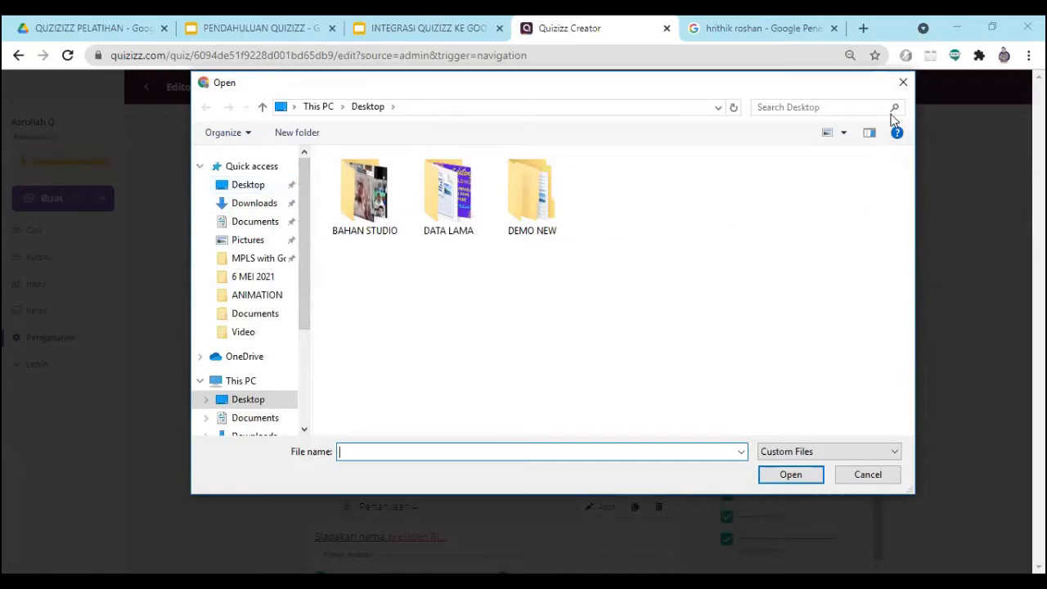
{"action": "left_click", "coordinate": [260, 224]}
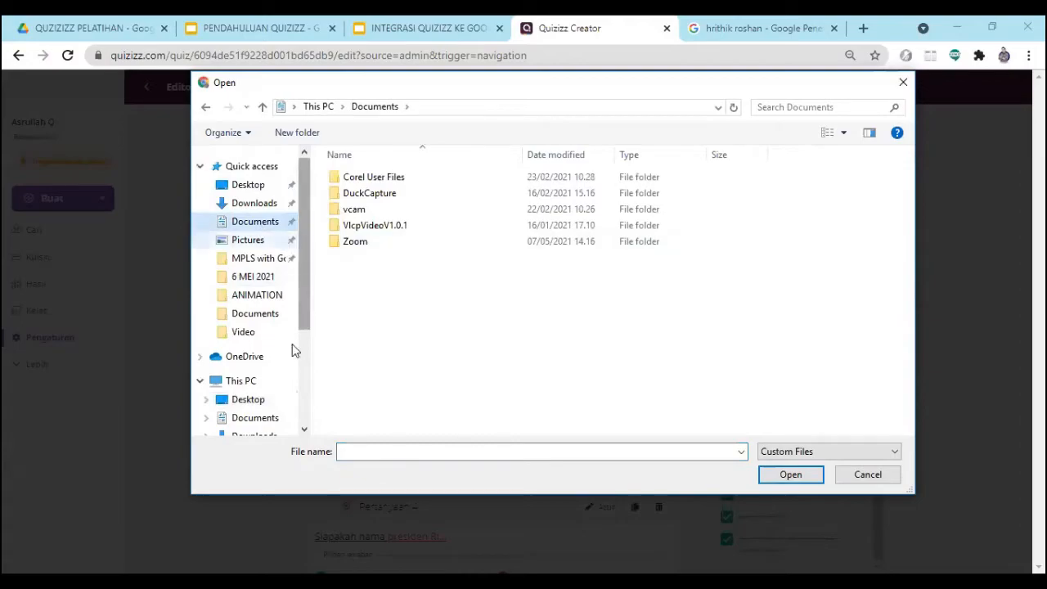
{"action": "scroll", "coordinate": [294, 350], "scroll_direction": "down", "scroll_amount": 1}
{"action": "left_click", "coordinate": [248, 350]}
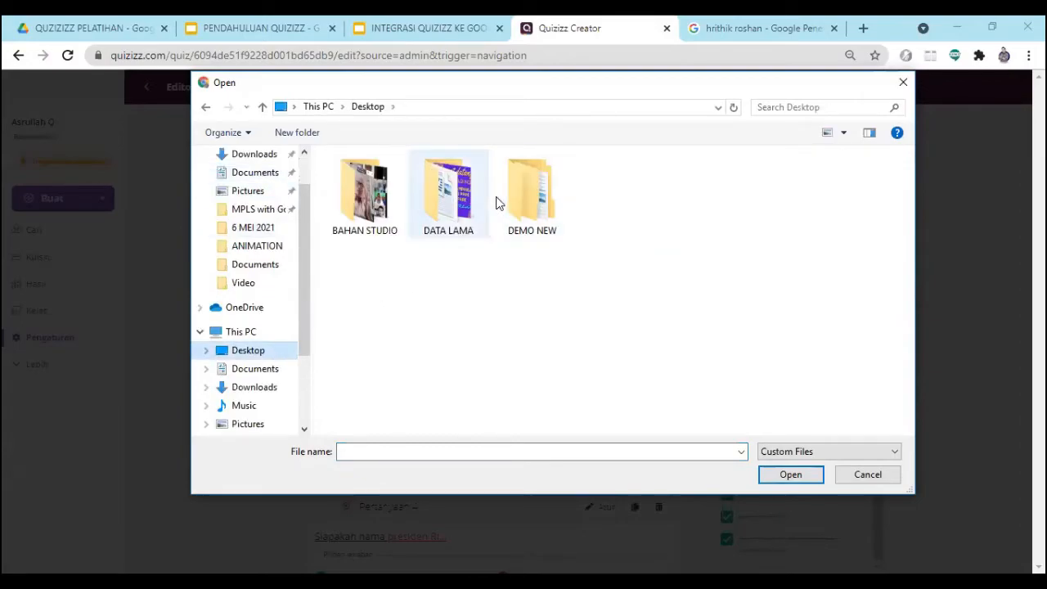
{"action": "double_click", "coordinate": [452, 216]}
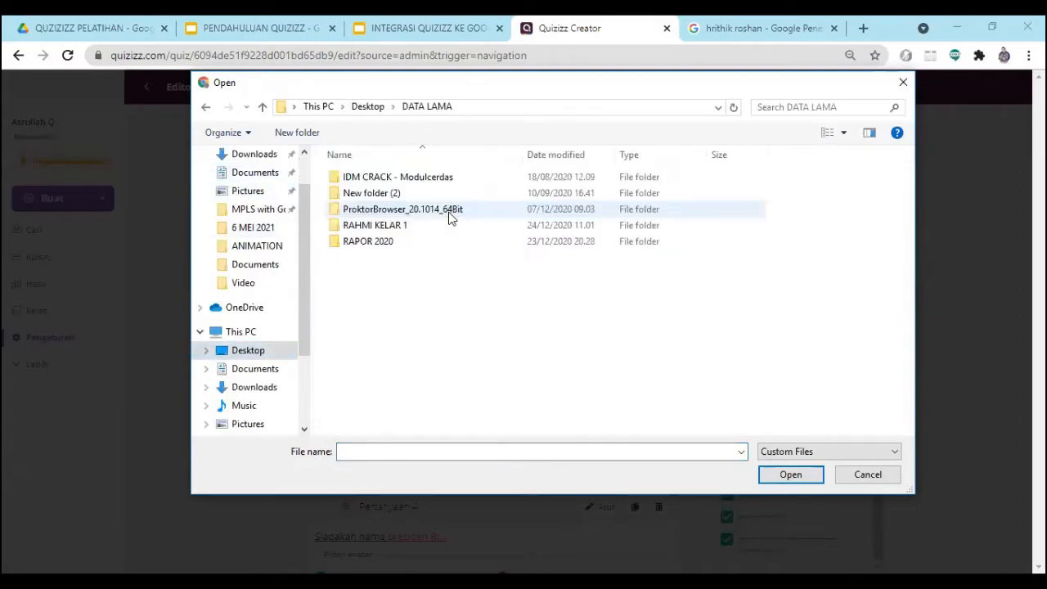
{"action": "double_click", "coordinate": [387, 196]}
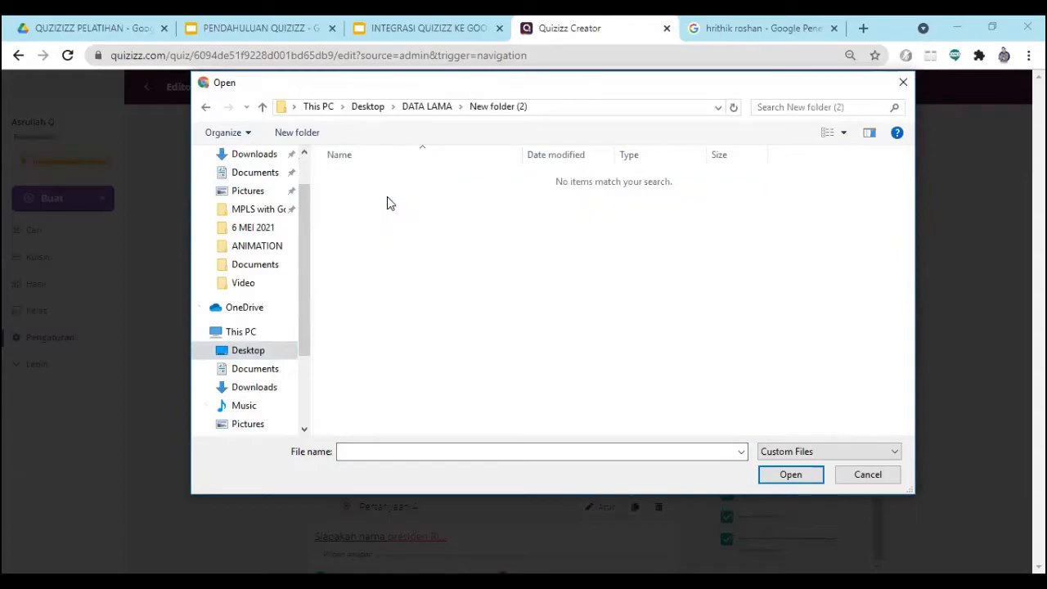
{"action": "left_click", "coordinate": [902, 86]}
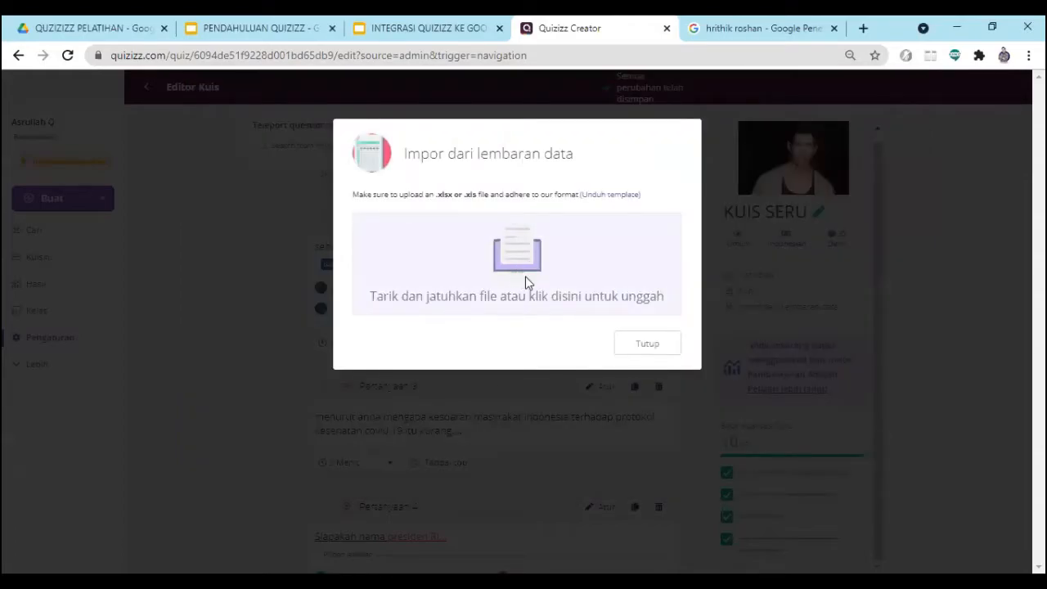
{"action": "left_click", "coordinate": [526, 280]}
{"action": "double_click", "coordinate": [516, 215]}
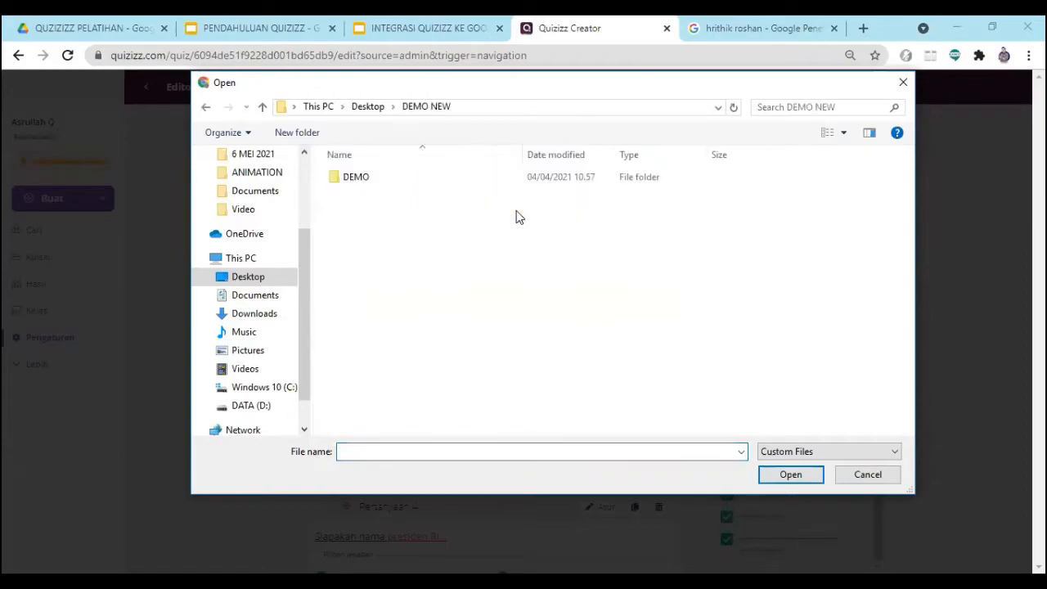
{"action": "double_click", "coordinate": [366, 177]}
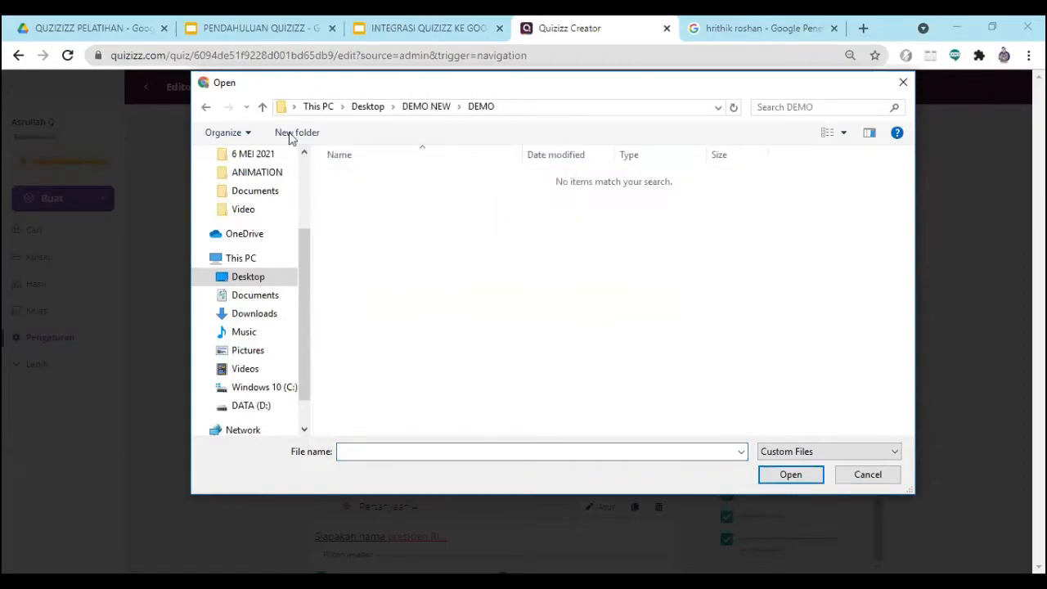
{"action": "left_click", "coordinate": [262, 107]}
{"action": "left_click", "coordinate": [263, 107]}
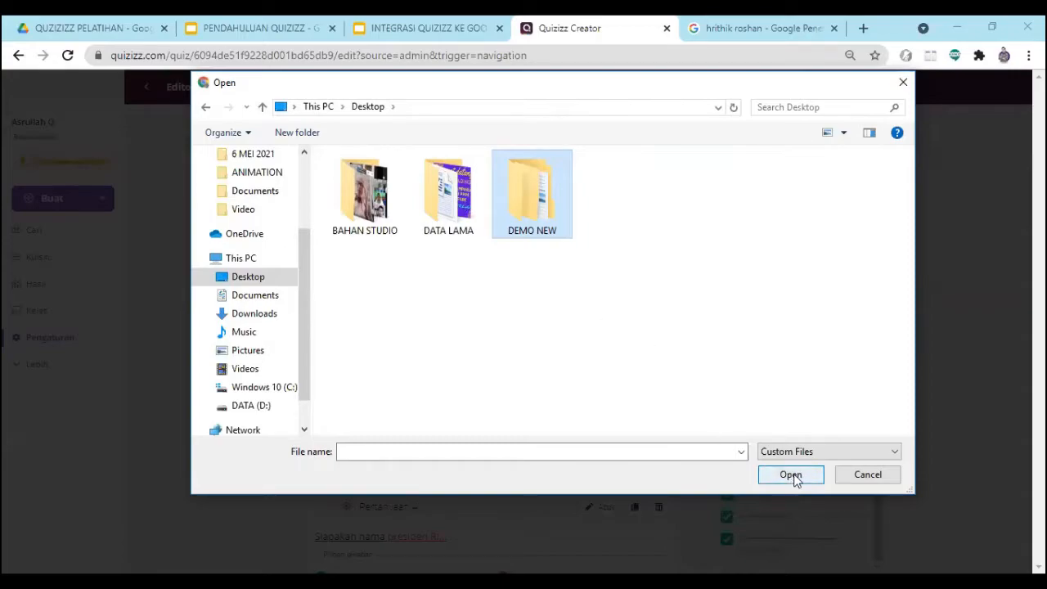
{"action": "left_click", "coordinate": [901, 85]}
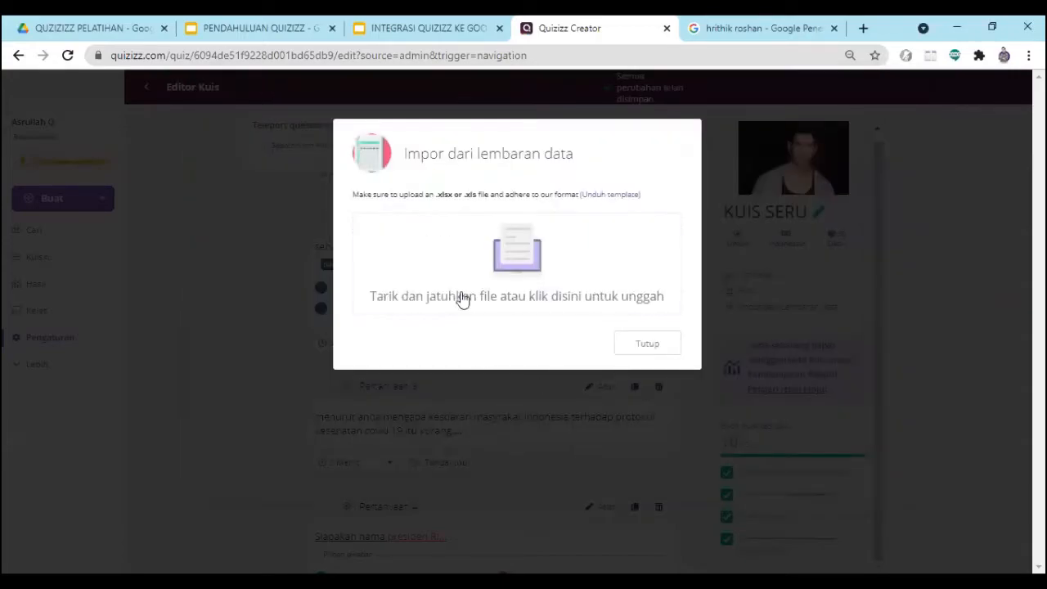
- Close the spreadsheet import and review the quiz's full question list from the first question to the last
{"action": "left_click", "coordinate": [659, 357]}
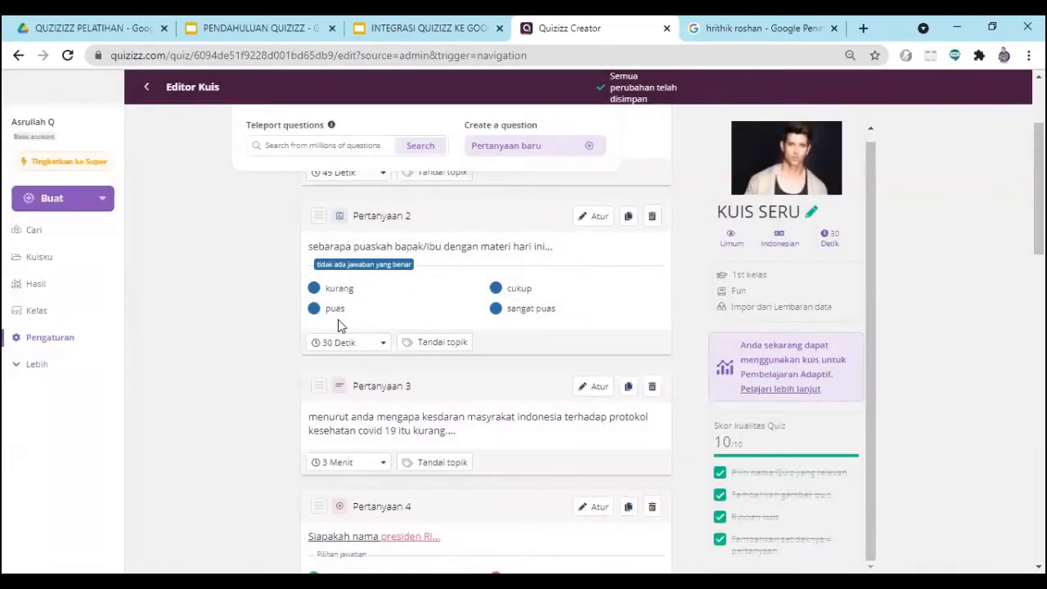
{"action": "scroll", "coordinate": [343, 324], "scroll_direction": "up", "scroll_amount": 2}
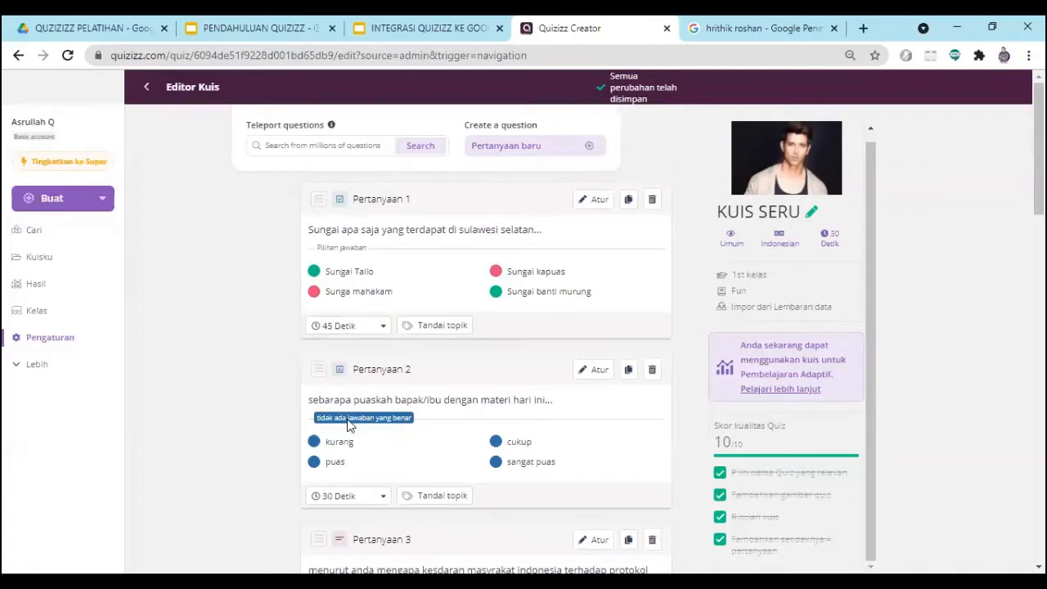
{"action": "scroll", "coordinate": [350, 425], "scroll_direction": "down", "scroll_amount": 5}
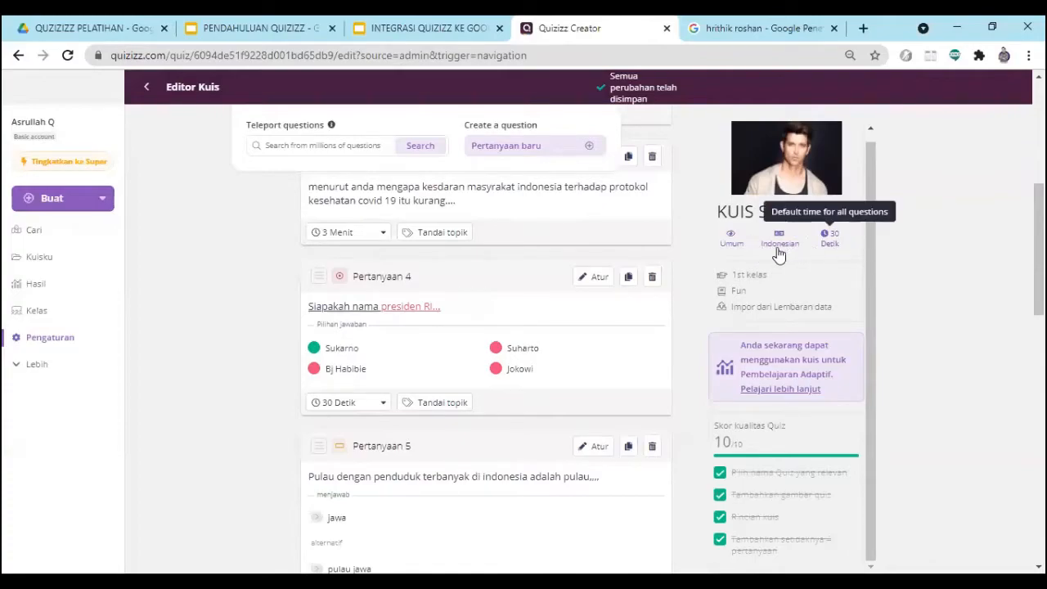
{"action": "scroll", "coordinate": [779, 301], "scroll_direction": "down", "scroll_amount": 2}
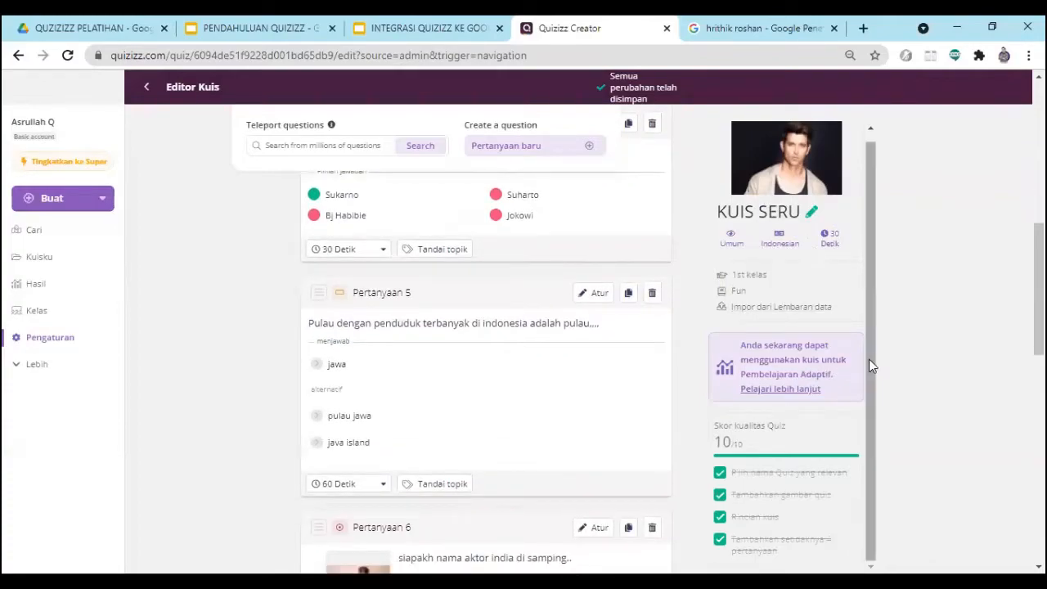
{"action": "scroll", "coordinate": [535, 465], "scroll_direction": "up", "scroll_amount": 10}
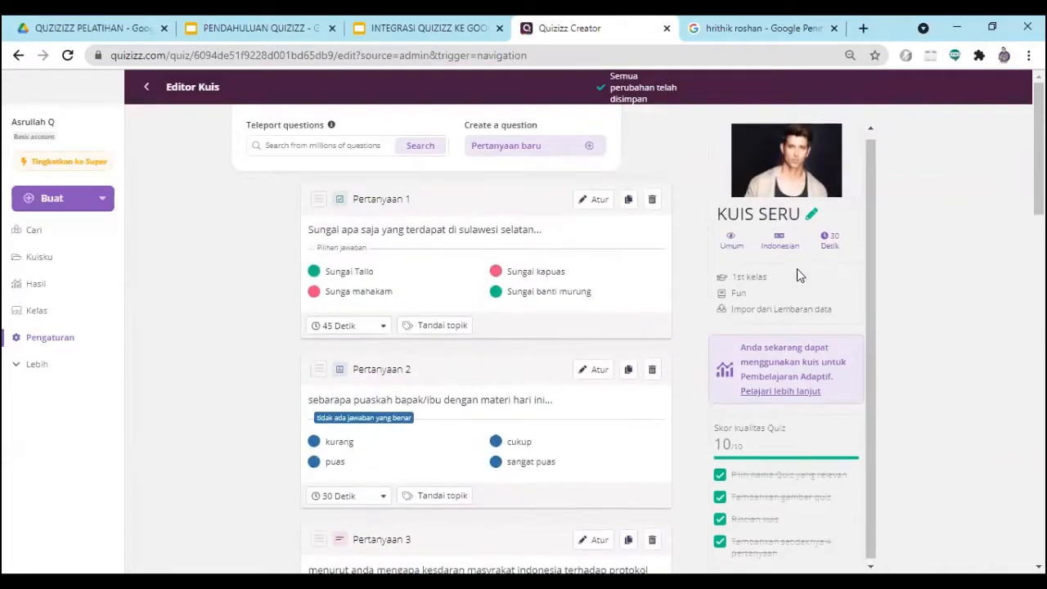
{"action": "scroll", "coordinate": [796, 268], "scroll_direction": "up", "scroll_amount": 1}
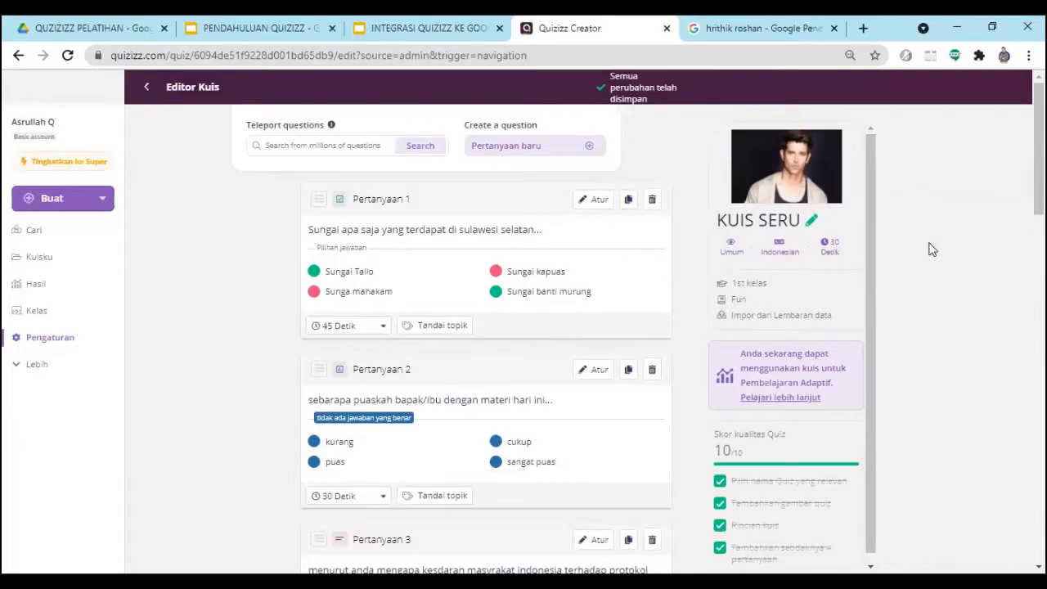
{"action": "scroll", "coordinate": [928, 245], "scroll_direction": "up", "scroll_amount": 3}
{"action": "scroll", "coordinate": [914, 257], "scroll_direction": "down", "scroll_amount": 5}
{"action": "scroll", "coordinate": [708, 367], "scroll_direction": "down", "scroll_amount": 10}
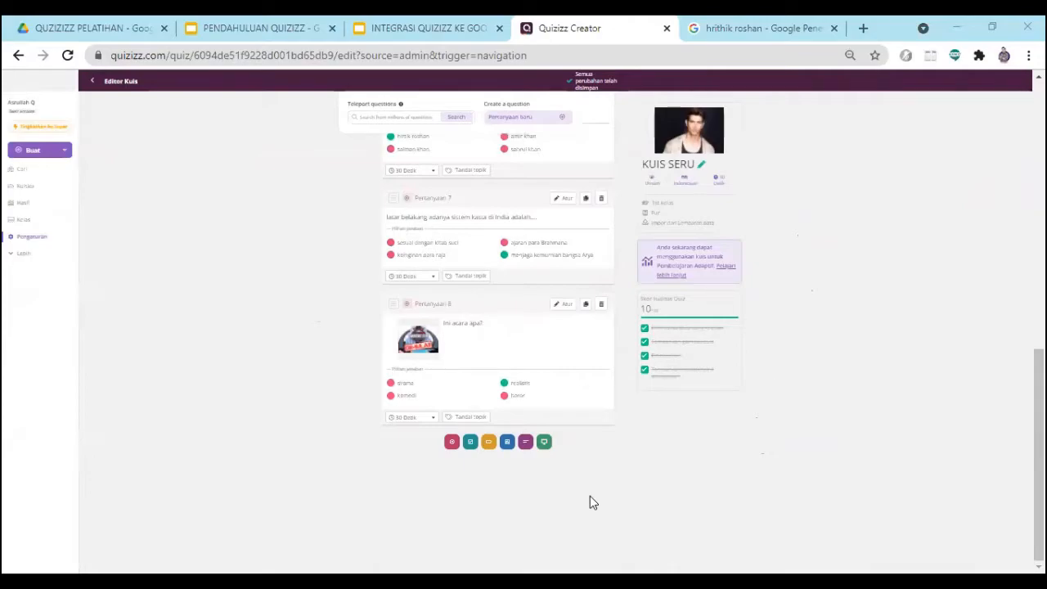
{"action": "scroll", "coordinate": [765, 373], "scroll_direction": "up", "scroll_amount": 10}
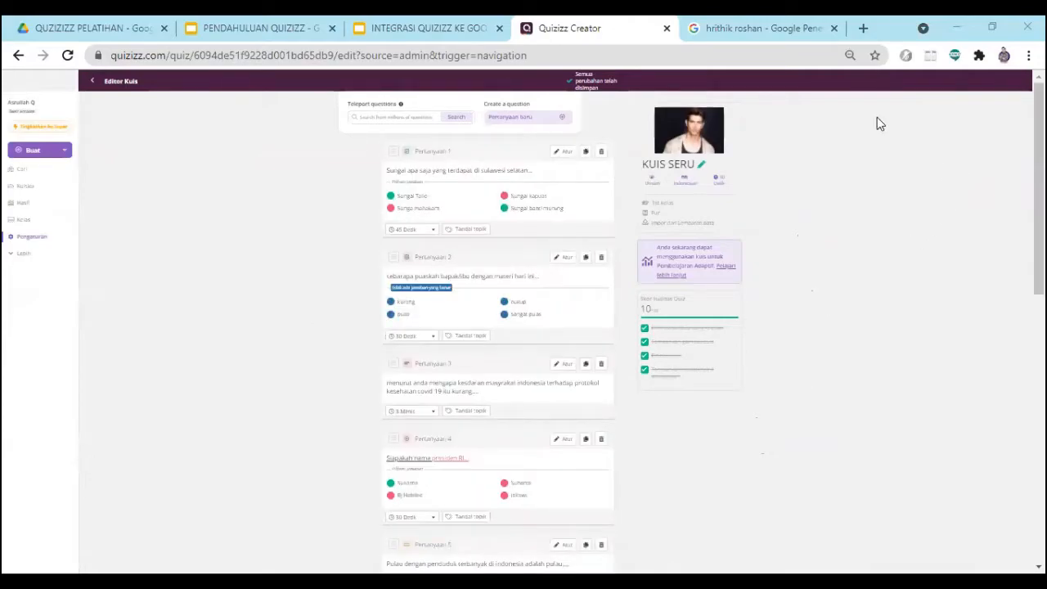
{"action": "key", "text": "ctrl+plus"}
{"action": "key", "text": "ctrl+minus"}
{"action": "key", "text": "ctrl+plus"}
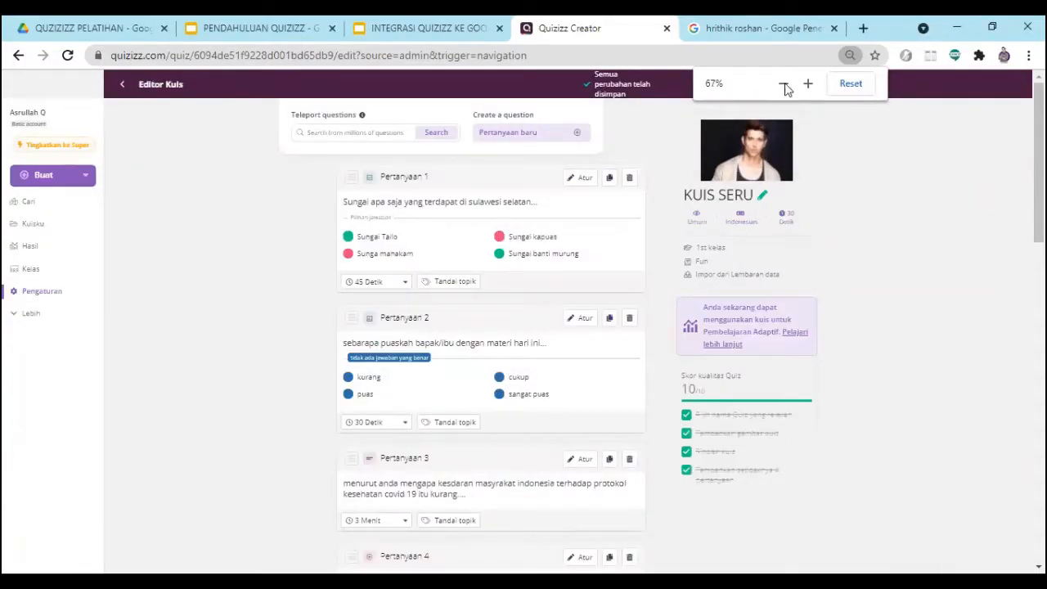
{"action": "left_click", "coordinate": [783, 83]}
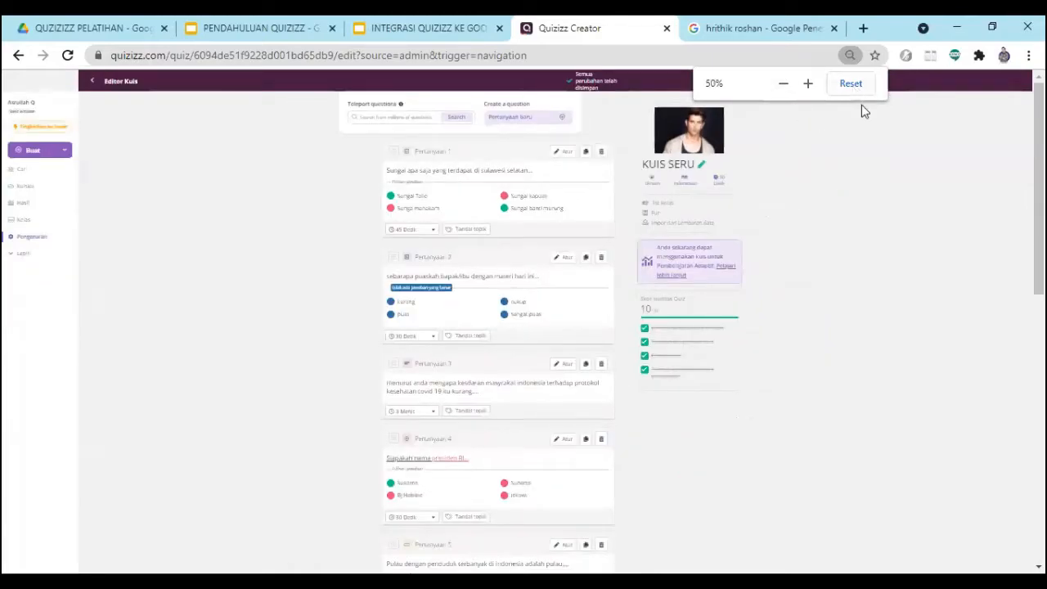
{"action": "scroll", "coordinate": [656, 299], "scroll_direction": "down", "scroll_amount": 5}
{"action": "scroll", "coordinate": [636, 328], "scroll_direction": "down", "scroll_amount": 3}
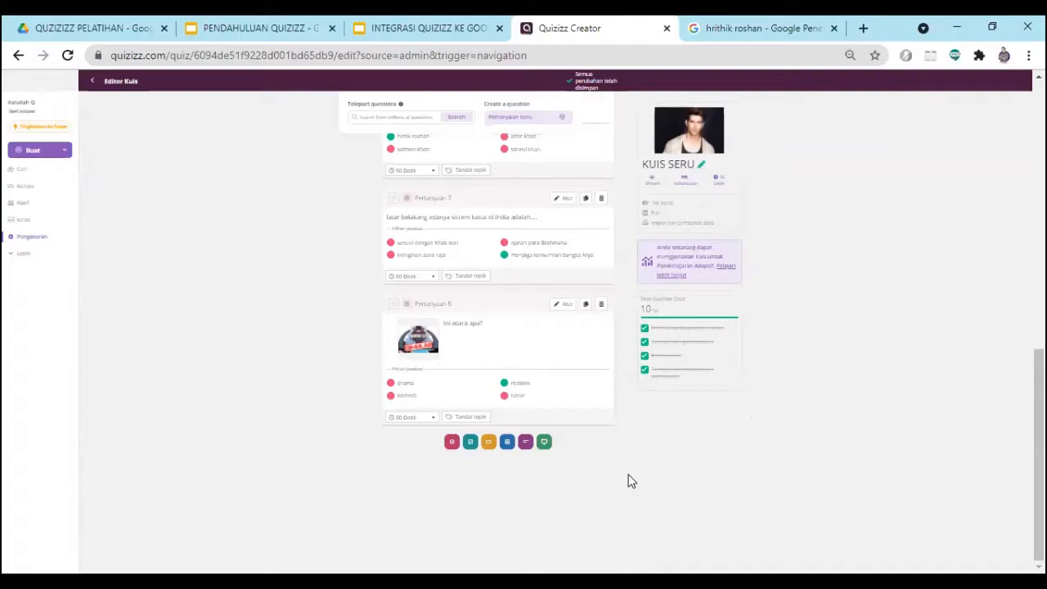
{"action": "scroll", "coordinate": [627, 481], "scroll_direction": "up", "scroll_amount": 10}
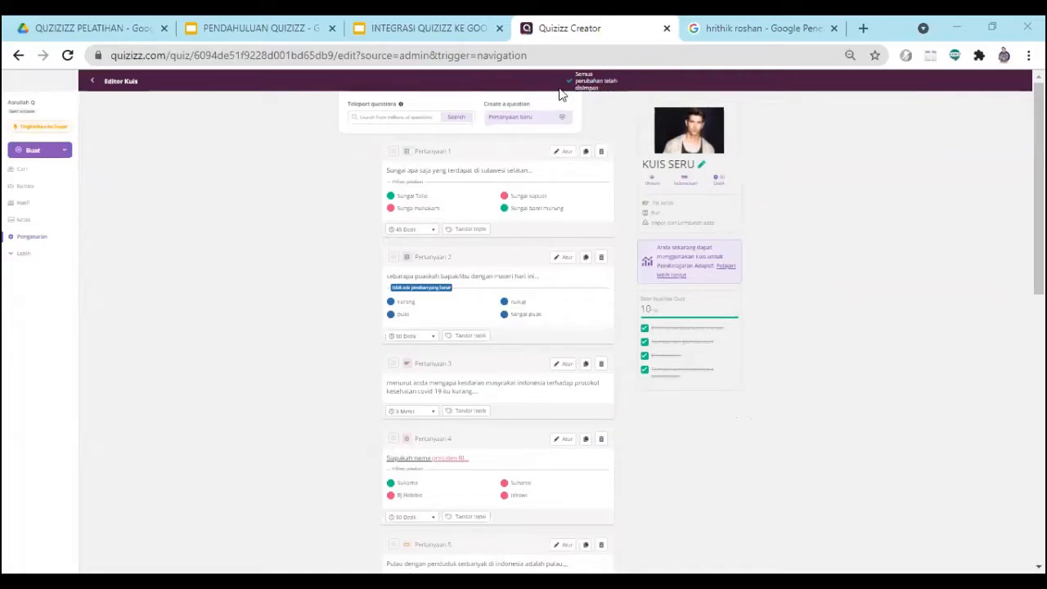
- Leave the quiz editor for the KUIS SERU quiz page and look through its questions
{"action": "left_click", "coordinate": [92, 83]}
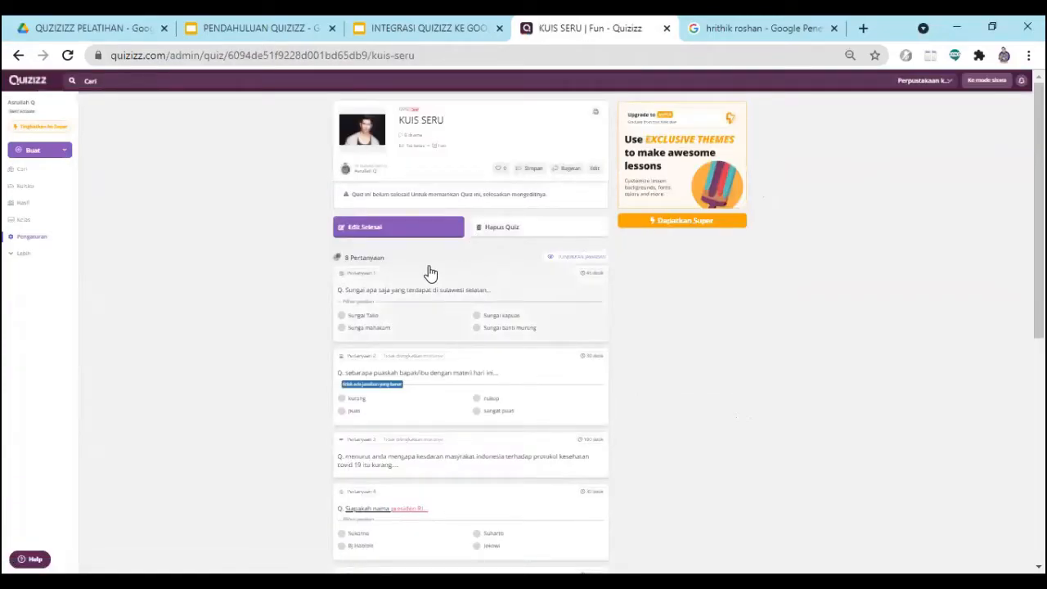
{"action": "scroll", "coordinate": [426, 272], "scroll_direction": "down", "scroll_amount": 1}
{"action": "scroll", "coordinate": [425, 273], "scroll_direction": "up", "scroll_amount": 1}
{"action": "scroll", "coordinate": [446, 338], "scroll_direction": "down", "scroll_amount": 2}
{"action": "scroll", "coordinate": [442, 358], "scroll_direction": "down", "scroll_amount": 3}
{"action": "scroll", "coordinate": [440, 360], "scroll_direction": "up", "scroll_amount": 5}
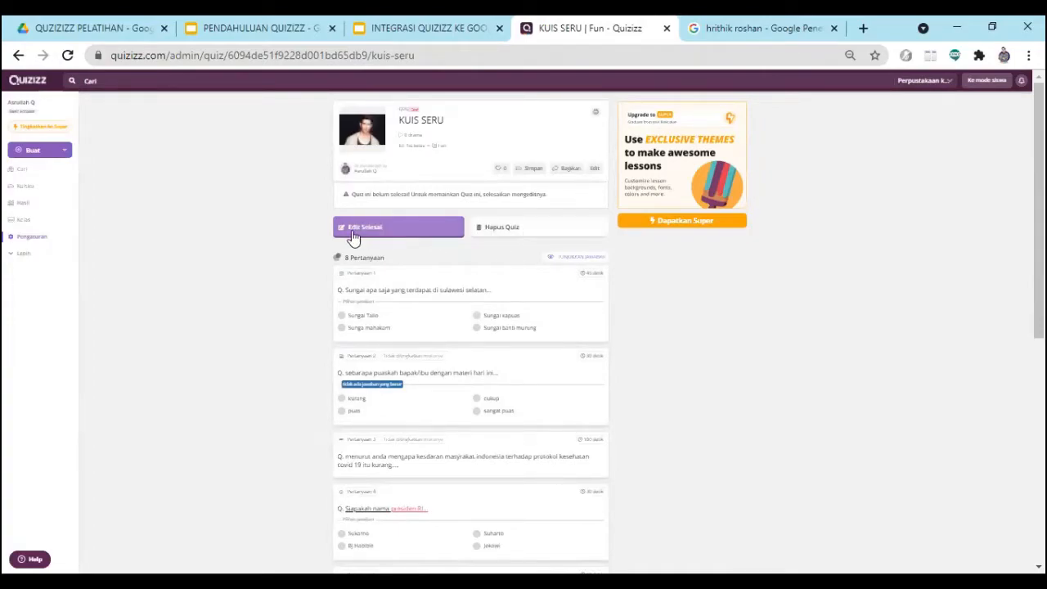
- Resume editing KUIS SERU to publish it, and copy its public invite link
{"action": "left_click", "coordinate": [376, 231]}
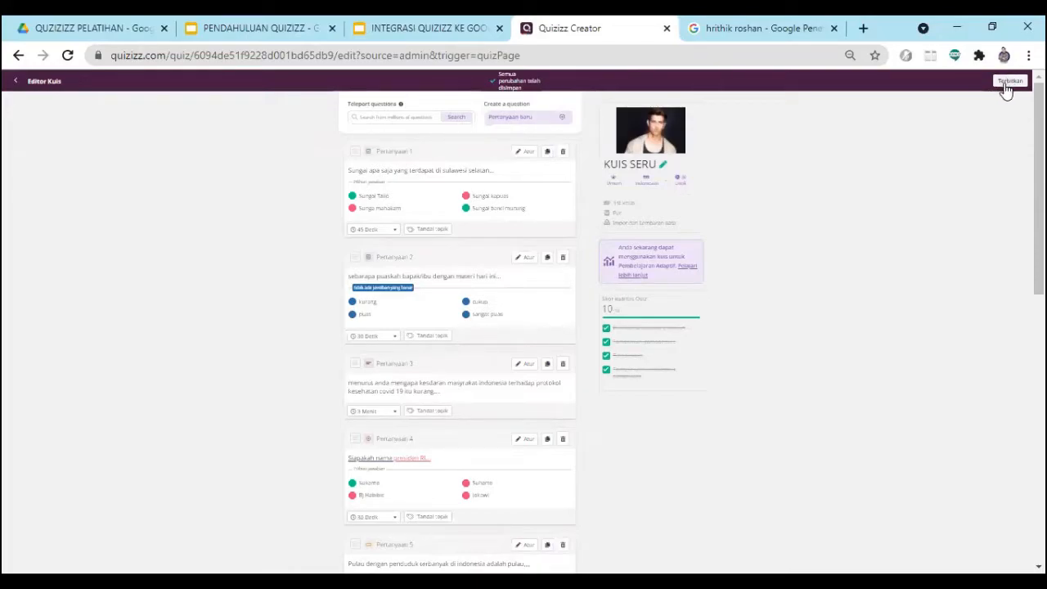
{"action": "left_click", "coordinate": [1006, 82]}
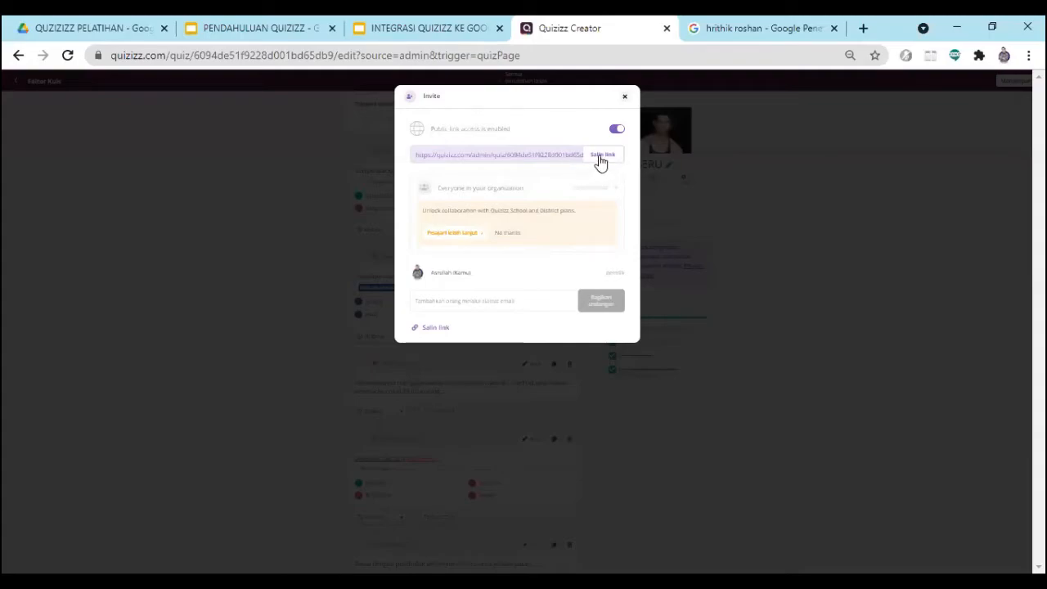
{"action": "left_click", "coordinate": [603, 159]}
{"action": "left_click", "coordinate": [625, 96]}
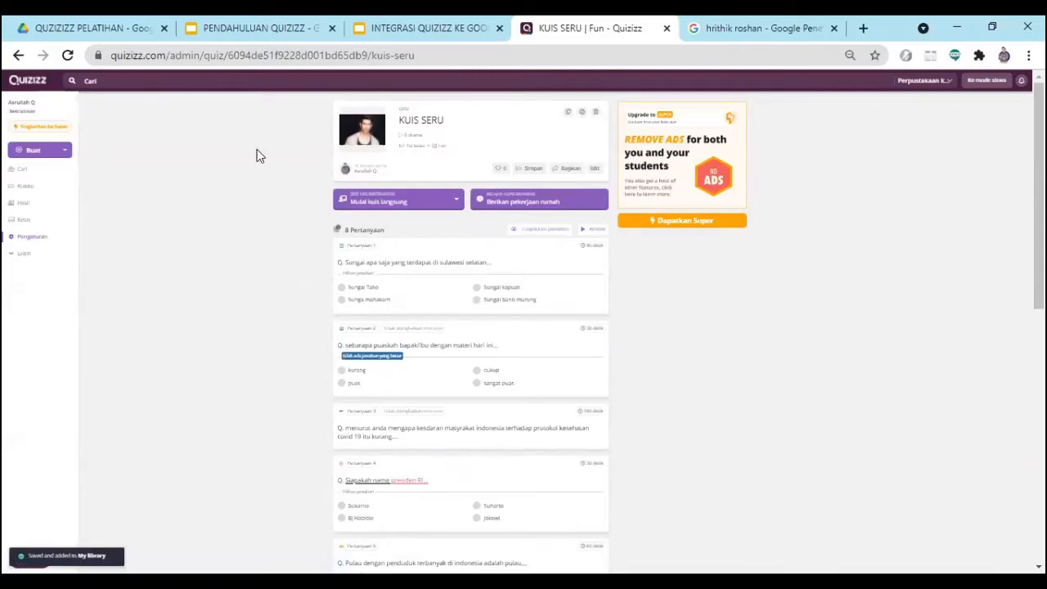
- Open the list of own quizzes, view the "Dunia Anak Jaman Now" quiz and return to the list
{"action": "left_click", "coordinate": [19, 192]}
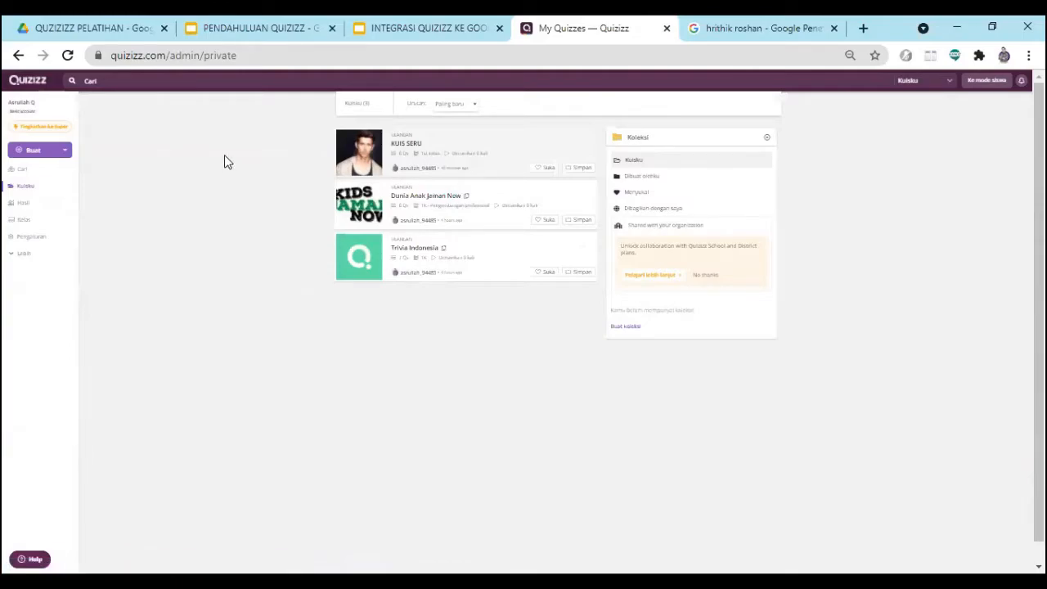
{"action": "left_click", "coordinate": [417, 237]}
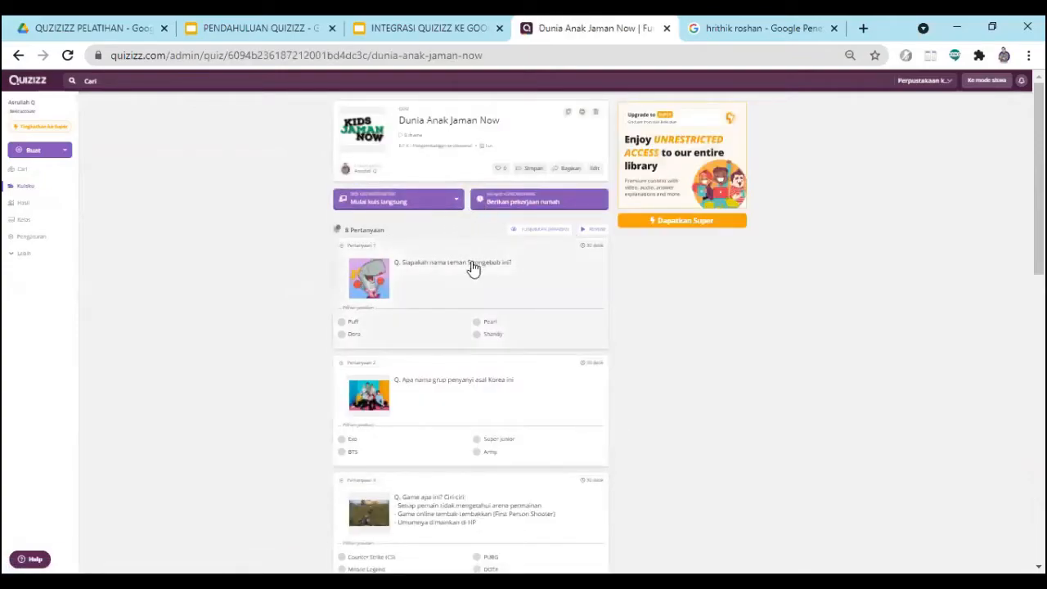
{"action": "left_click", "coordinate": [19, 56]}
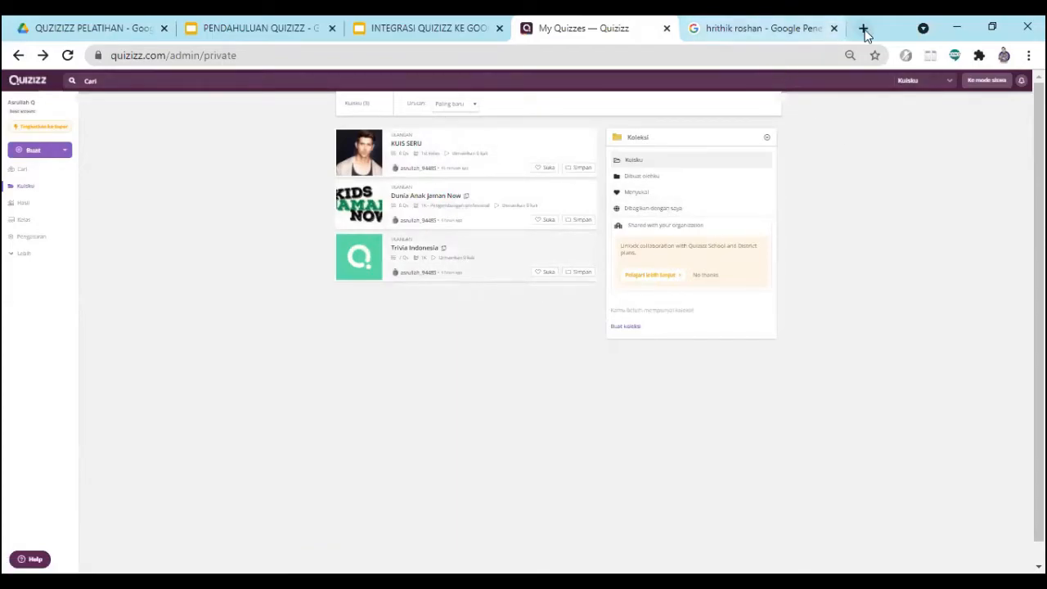
- Open Google Classroom in a new browser tab
{"action": "key", "text": "ctrl+t"}
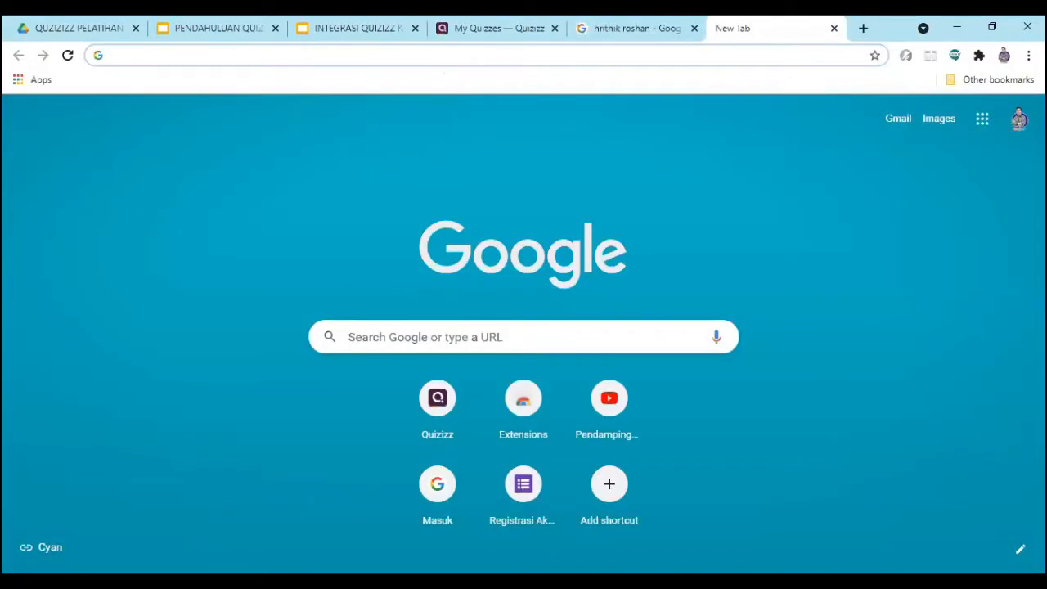
{"action": "key", "text": "alt+Tab"}
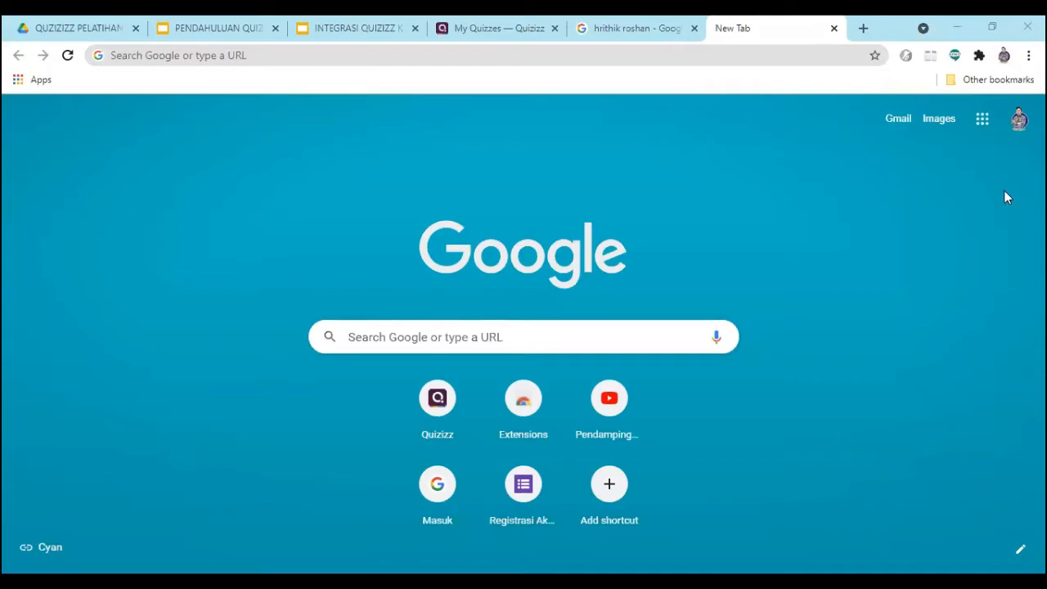
{"action": "left_click", "coordinate": [984, 120]}
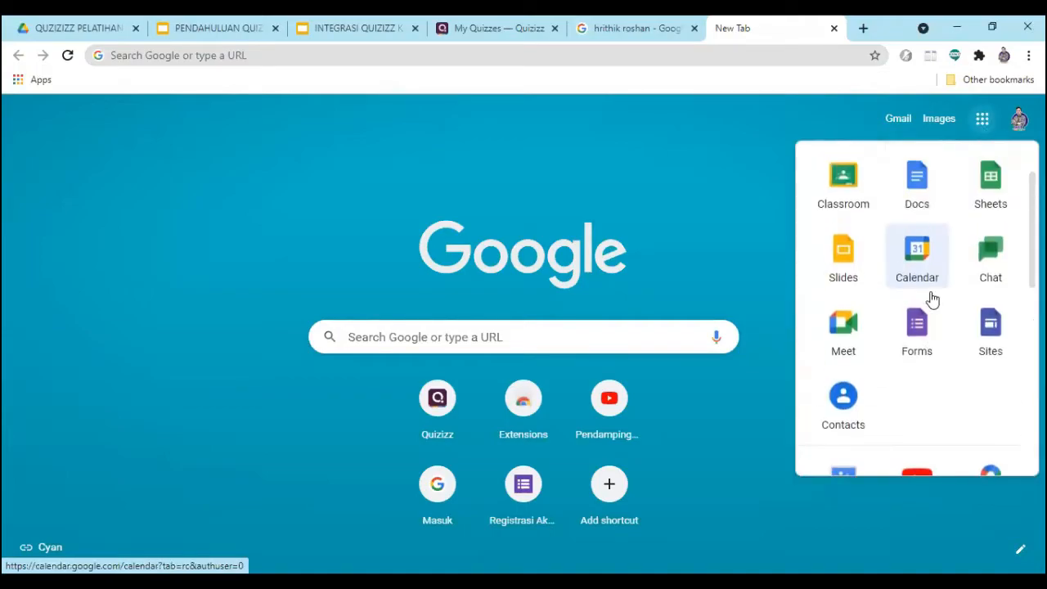
{"action": "left_click", "coordinate": [848, 199]}
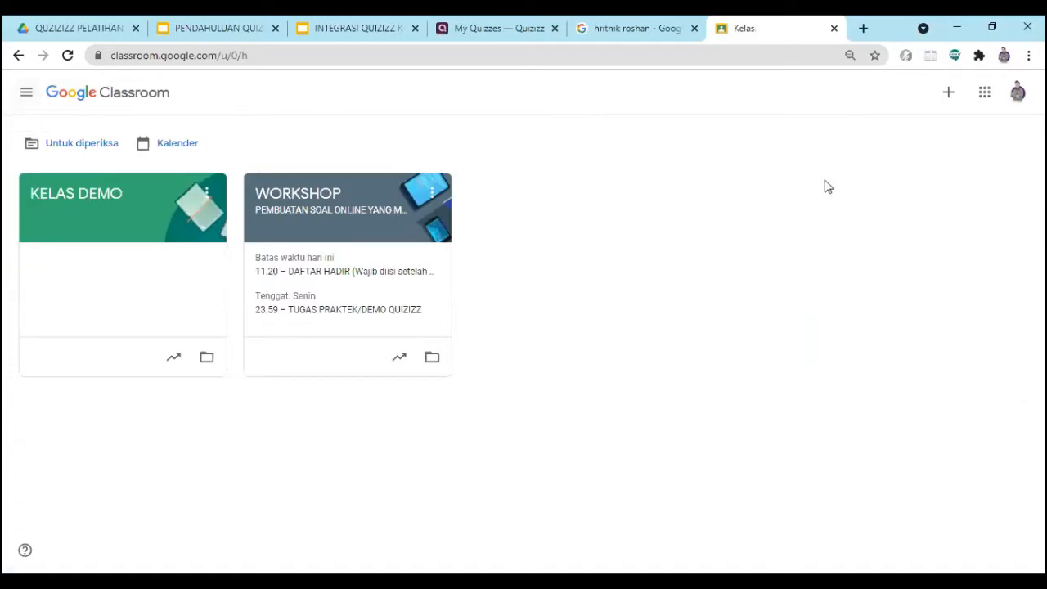
- Create a new class named "Workshop quizizz"
{"action": "left_click", "coordinate": [948, 97]}
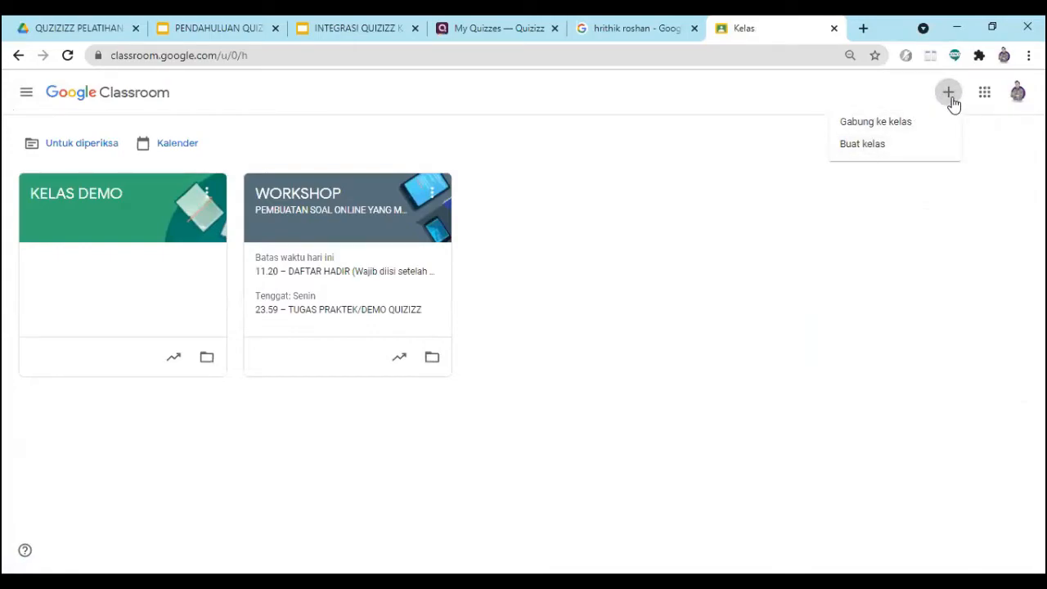
{"action": "left_click", "coordinate": [866, 157]}
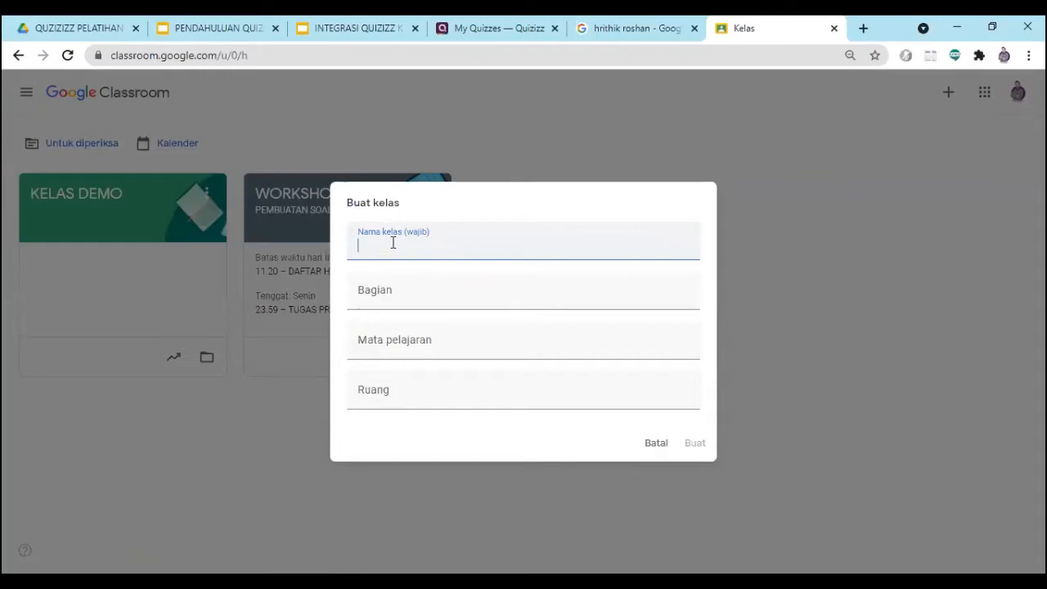
{"action": "type", "text": "uj"}
{"action": "key", "text": "BackSpace"}
{"action": "key", "text": "BackSpace"}
{"action": "type", "text": "Workshop quizizz"}
{"action": "left_click", "coordinate": [698, 444]}
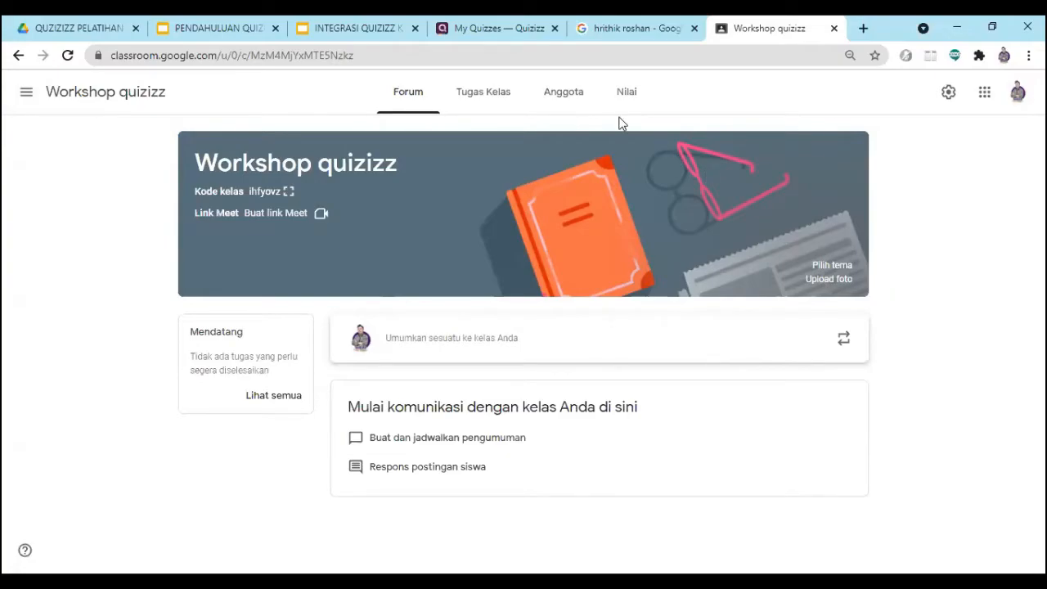
- Copy the student invitation link from the class's member page and close the invitation without entering any names or e-mails
{"action": "left_click", "coordinate": [562, 99]}
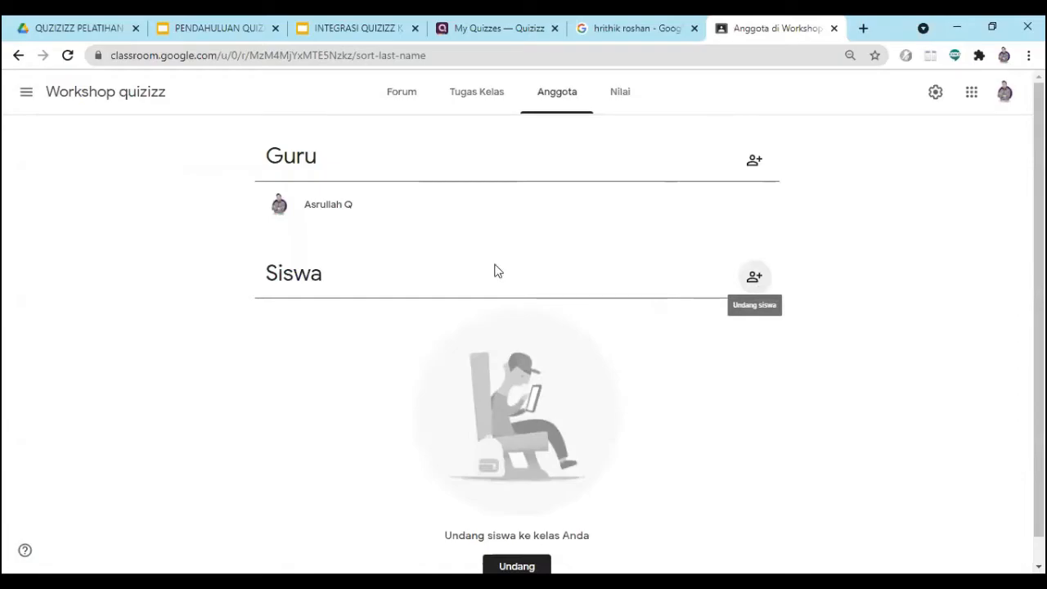
{"action": "left_click", "coordinate": [754, 278]}
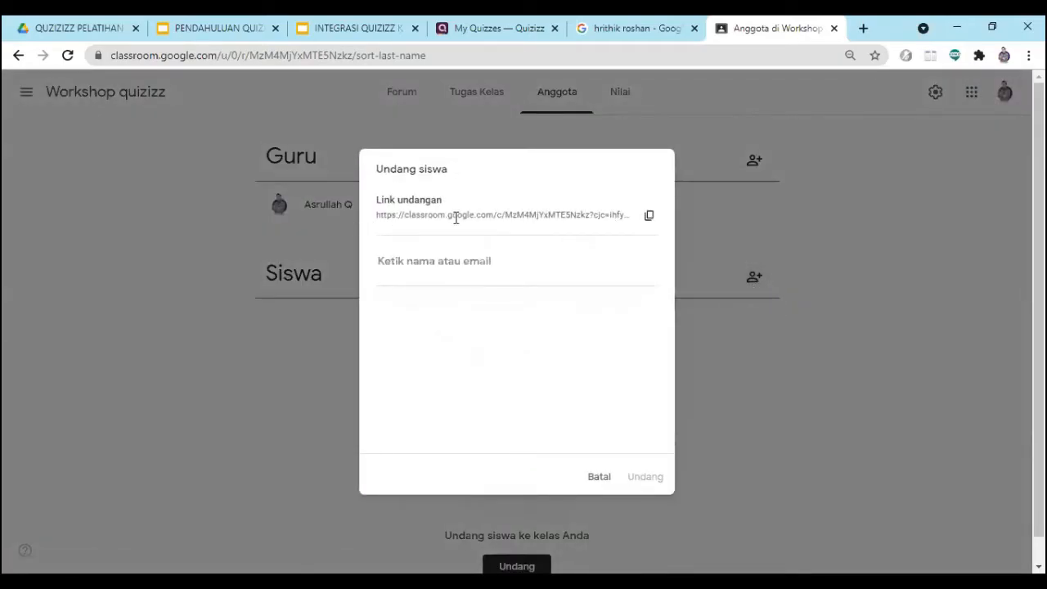
{"action": "left_click", "coordinate": [649, 217]}
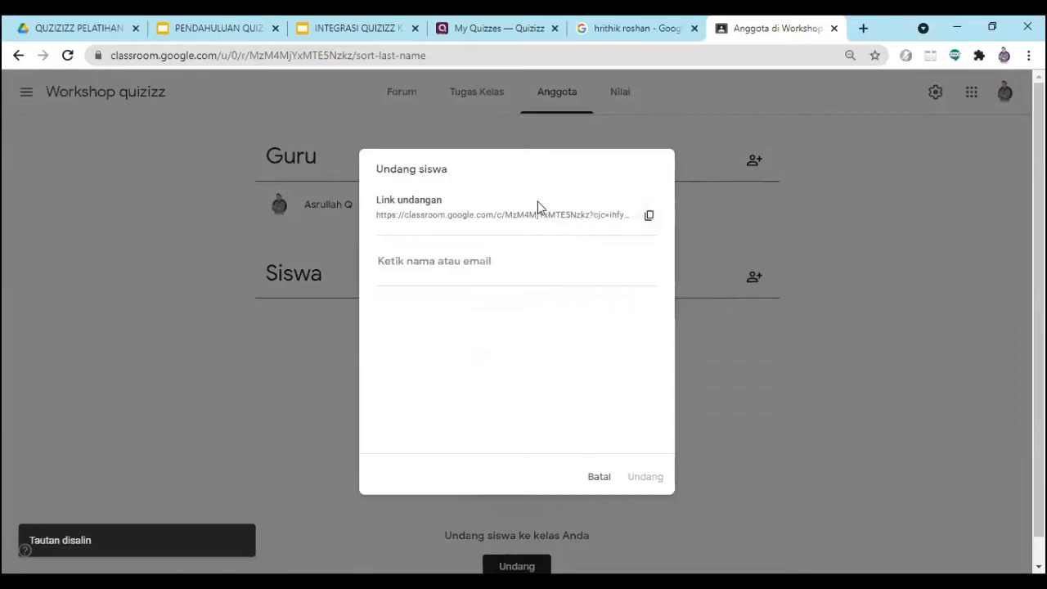
{"action": "left_click", "coordinate": [649, 219]}
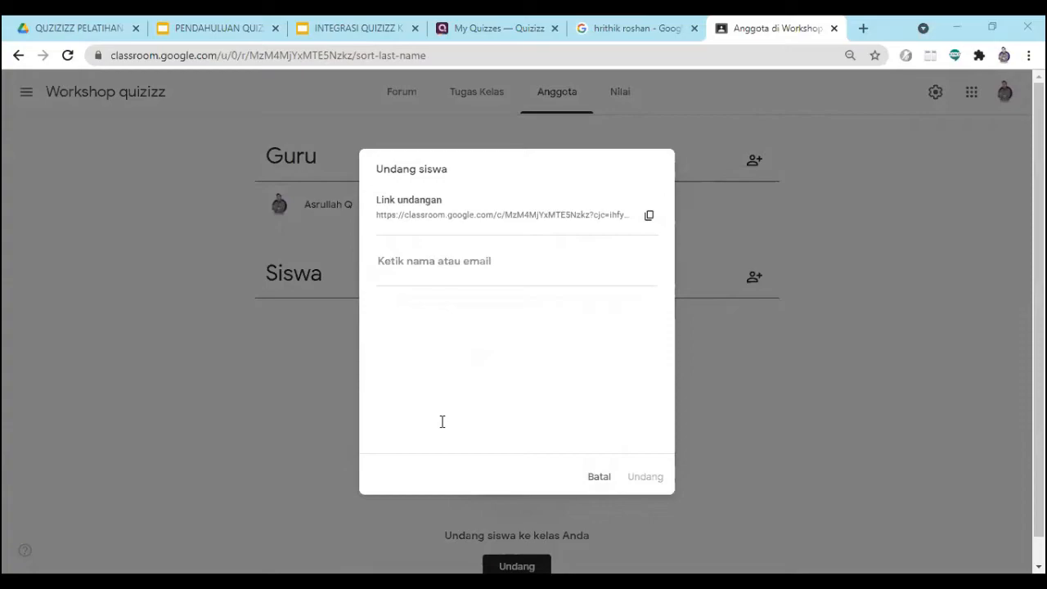
{"action": "left_click", "coordinate": [596, 477]}
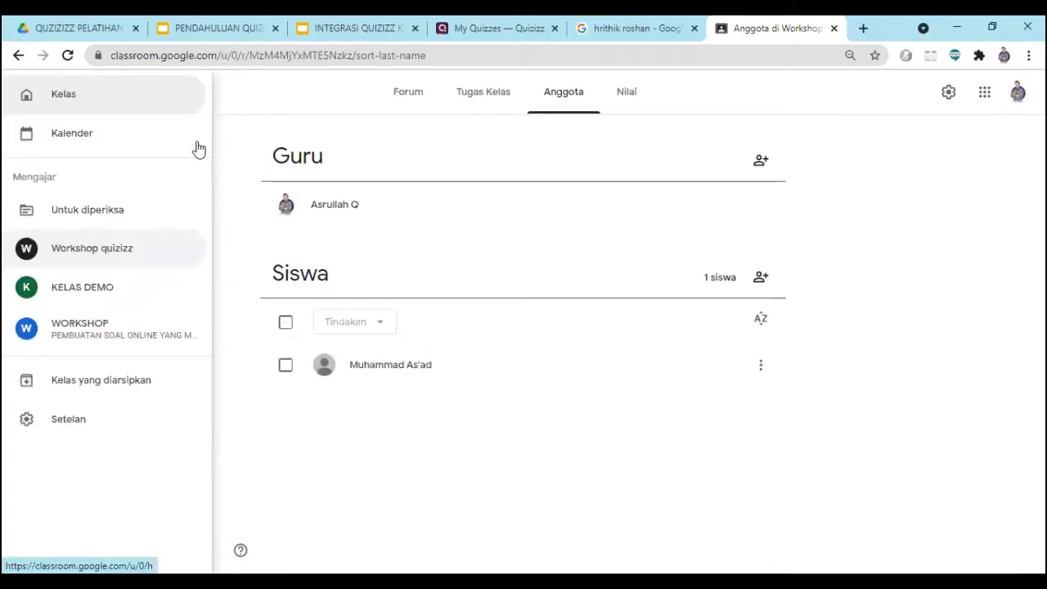
{"action": "left_click", "coordinate": [284, 115]}
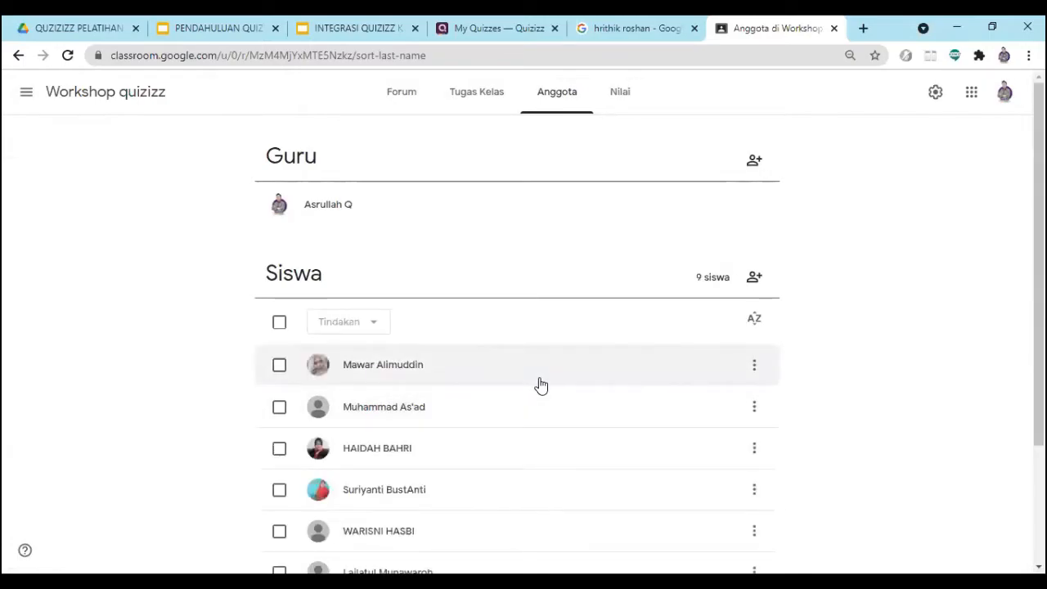
- Examine the class's student list from start to end to check who has joined
{"action": "scroll", "coordinate": [467, 382], "scroll_direction": "down", "scroll_amount": 2}
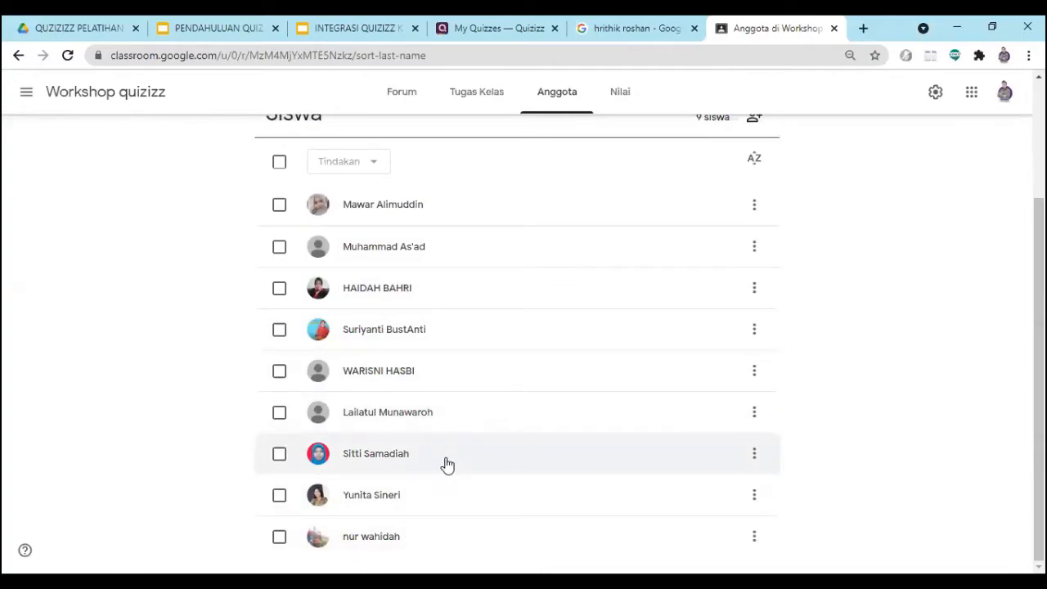
{"action": "scroll", "coordinate": [401, 337], "scroll_direction": "up", "scroll_amount": 2}
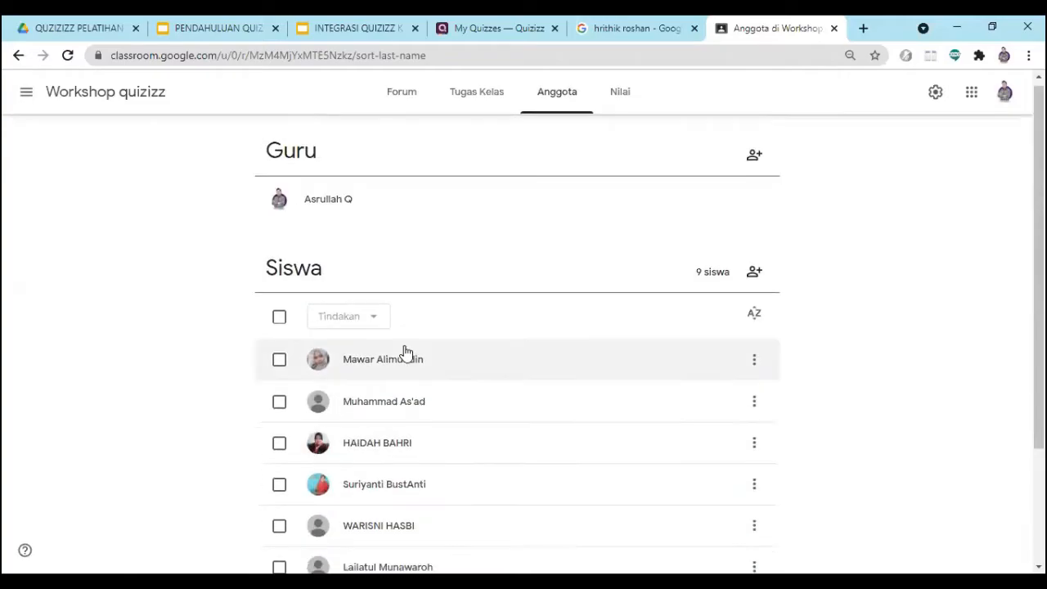
{"action": "scroll", "coordinate": [392, 409], "scroll_direction": "down", "scroll_amount": 2}
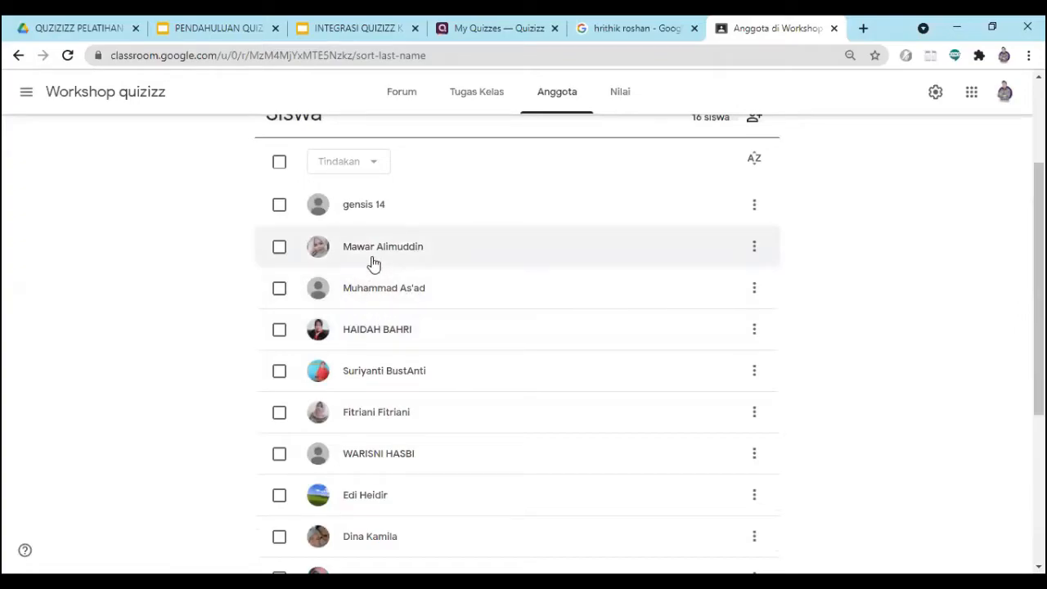
{"action": "scroll", "coordinate": [381, 368], "scroll_direction": "down", "scroll_amount": 4}
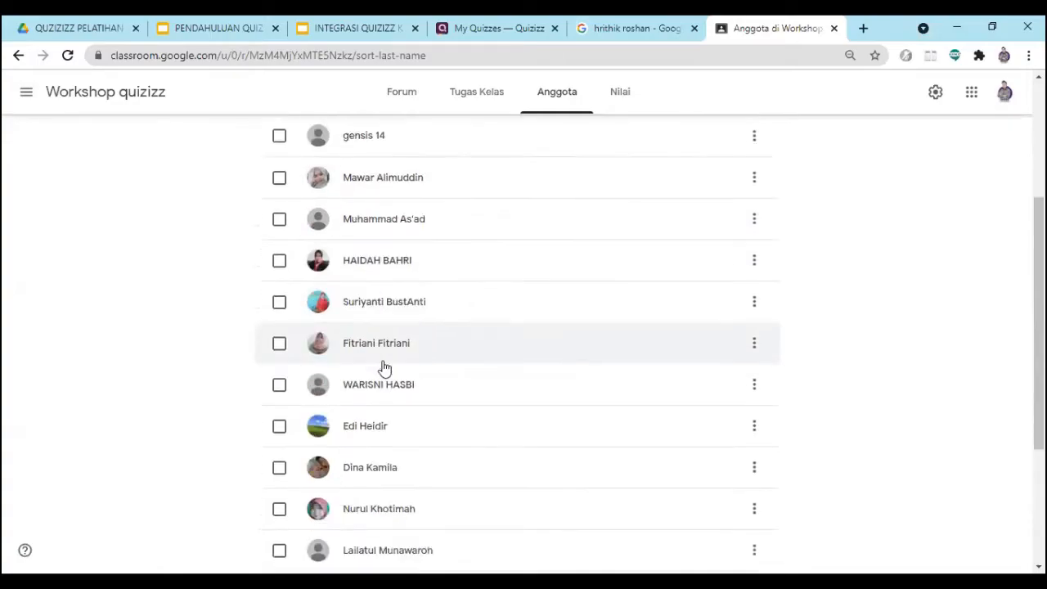
{"action": "scroll", "coordinate": [383, 419], "scroll_direction": "up", "scroll_amount": 2}
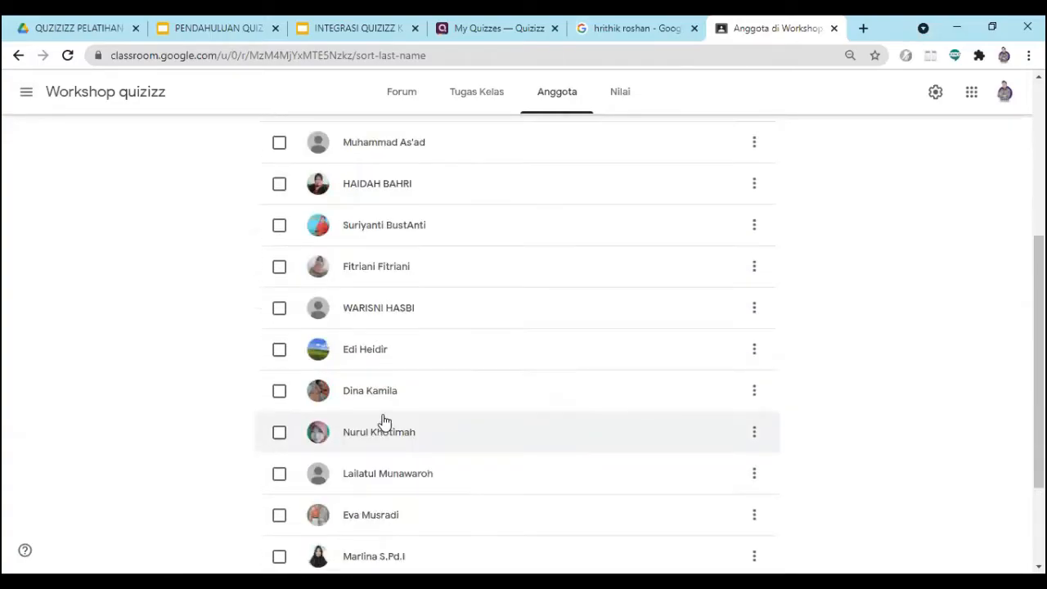
{"action": "scroll", "coordinate": [392, 364], "scroll_direction": "up", "scroll_amount": 3}
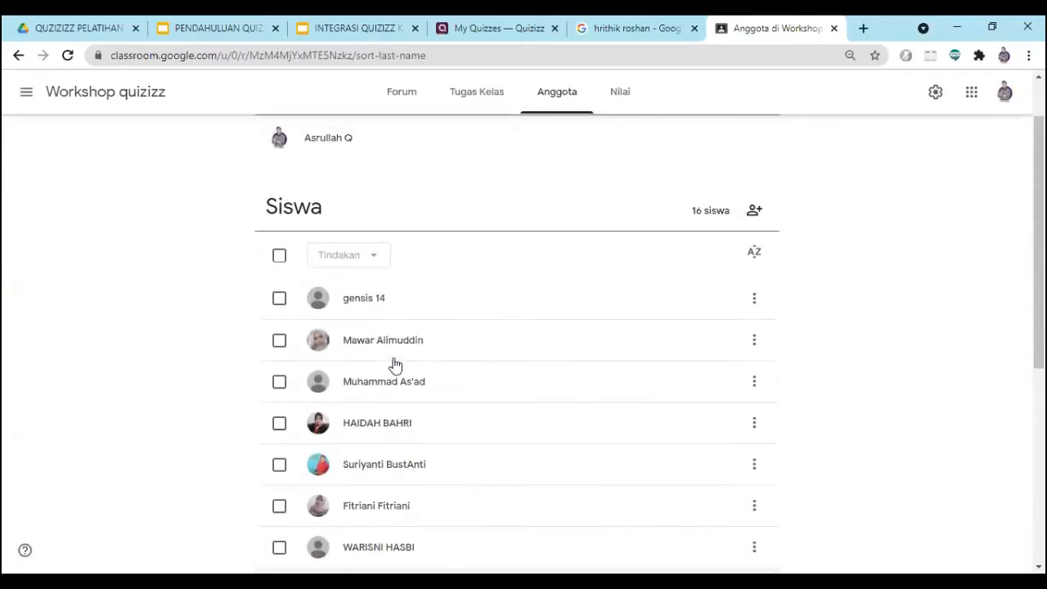
{"action": "scroll", "coordinate": [383, 404], "scroll_direction": "down", "scroll_amount": 3}
{"action": "scroll", "coordinate": [385, 402], "scroll_direction": "up", "scroll_amount": 3}
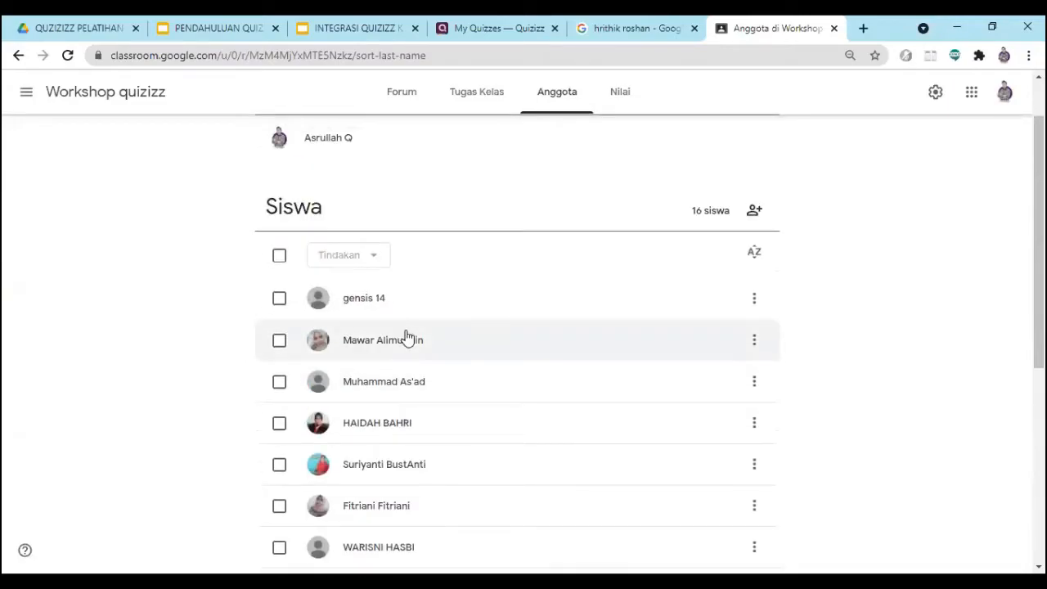
{"action": "scroll", "coordinate": [378, 431], "scroll_direction": "down", "scroll_amount": 3}
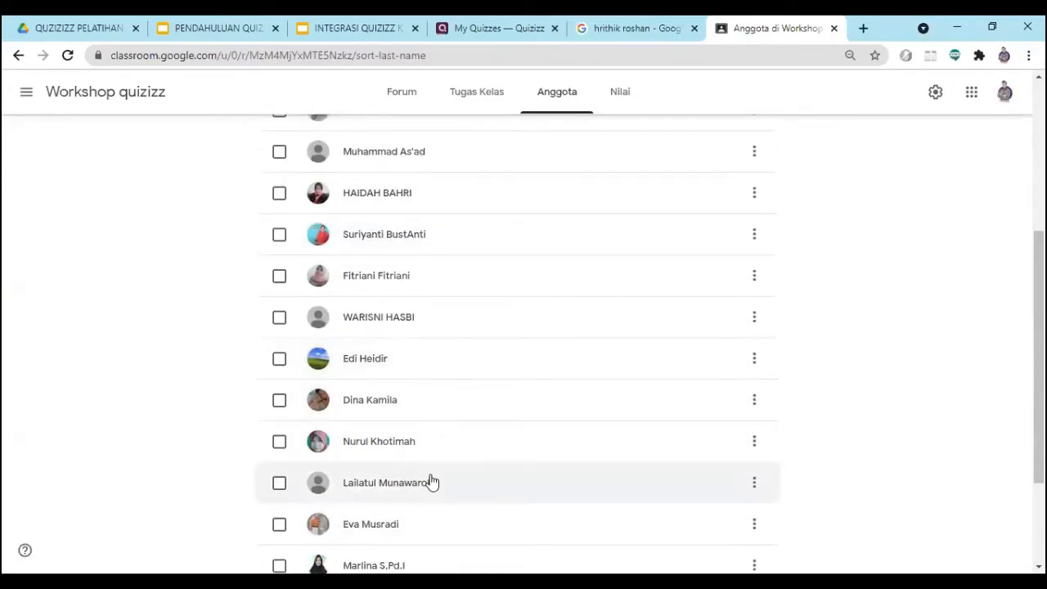
{"action": "scroll", "coordinate": [432, 477], "scroll_direction": "up", "scroll_amount": 3}
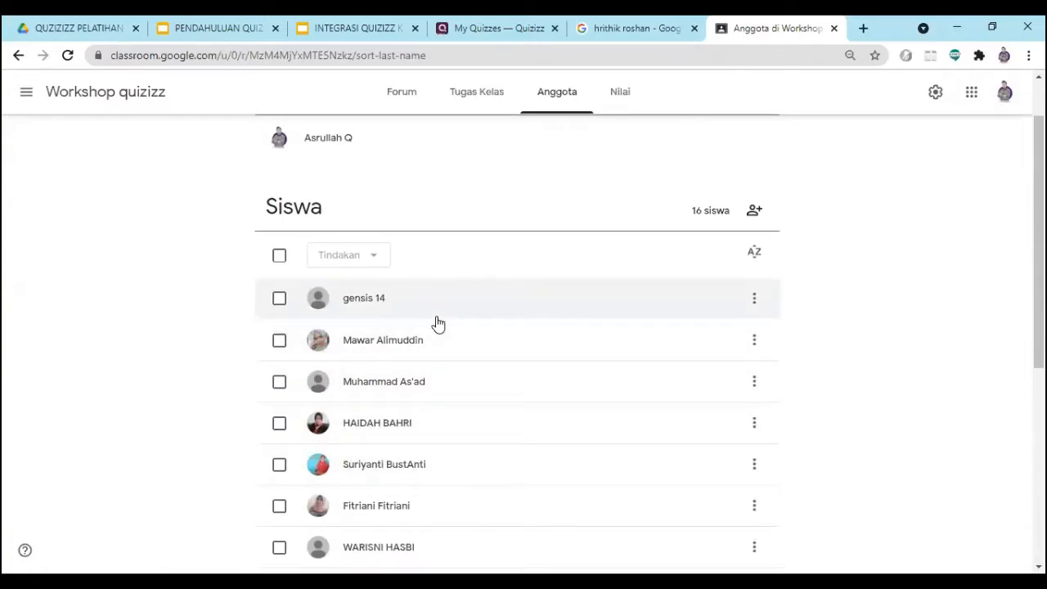
{"action": "scroll", "coordinate": [409, 436], "scroll_direction": "down", "scroll_amount": 5}
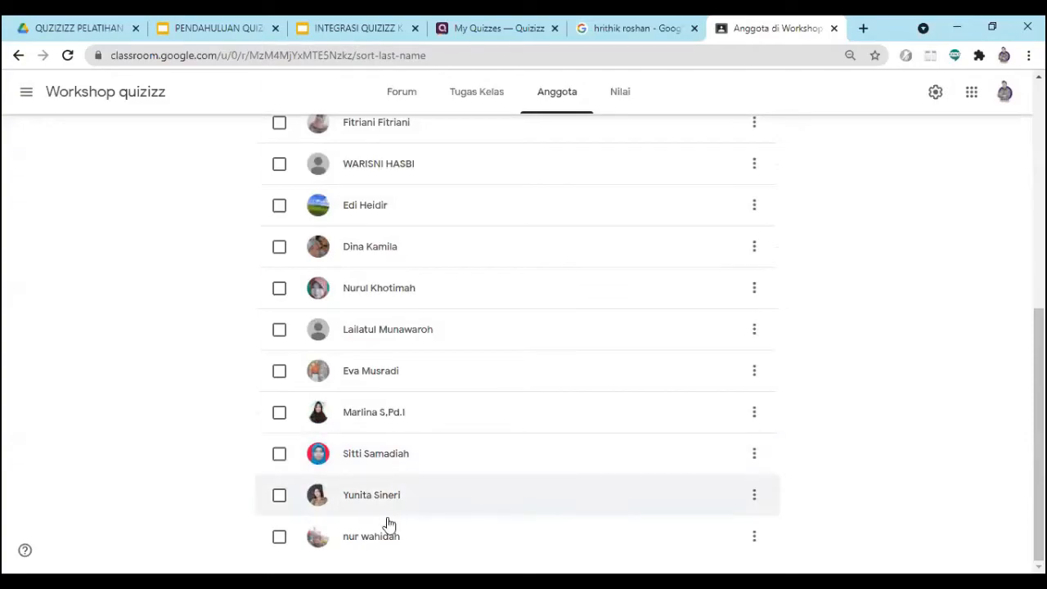
{"action": "scroll", "coordinate": [386, 535], "scroll_direction": "up", "scroll_amount": 6}
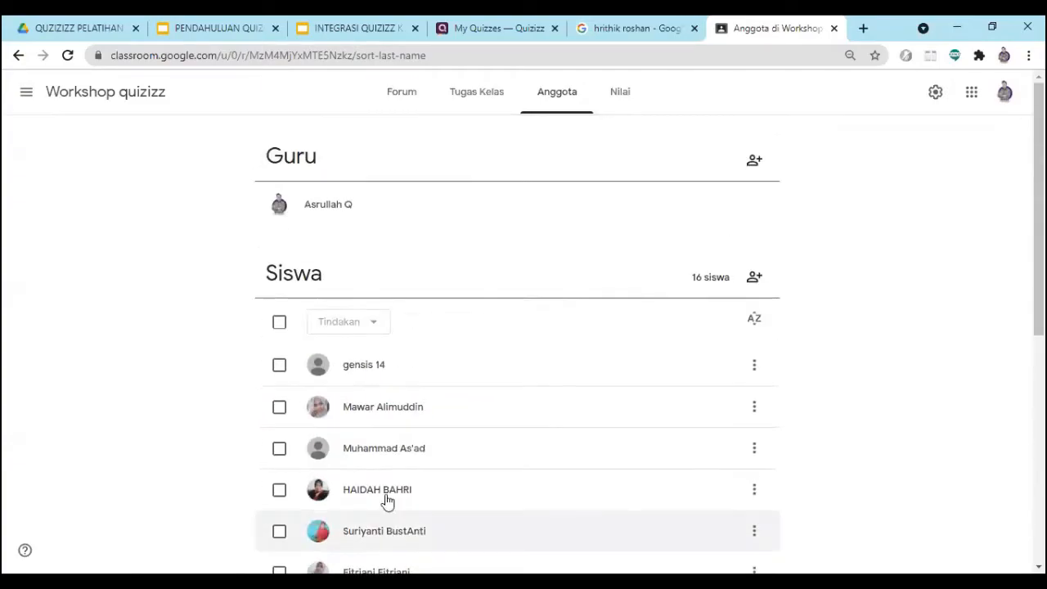
{"action": "scroll", "coordinate": [602, 382], "scroll_direction": "down", "scroll_amount": 6}
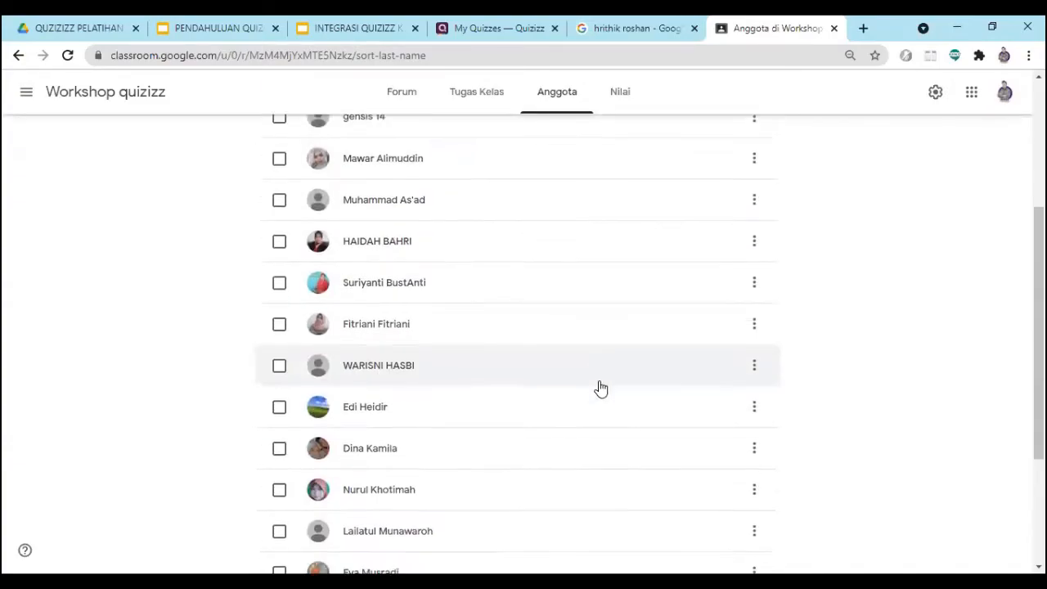
{"action": "scroll", "coordinate": [446, 467], "scroll_direction": "up", "scroll_amount": 6}
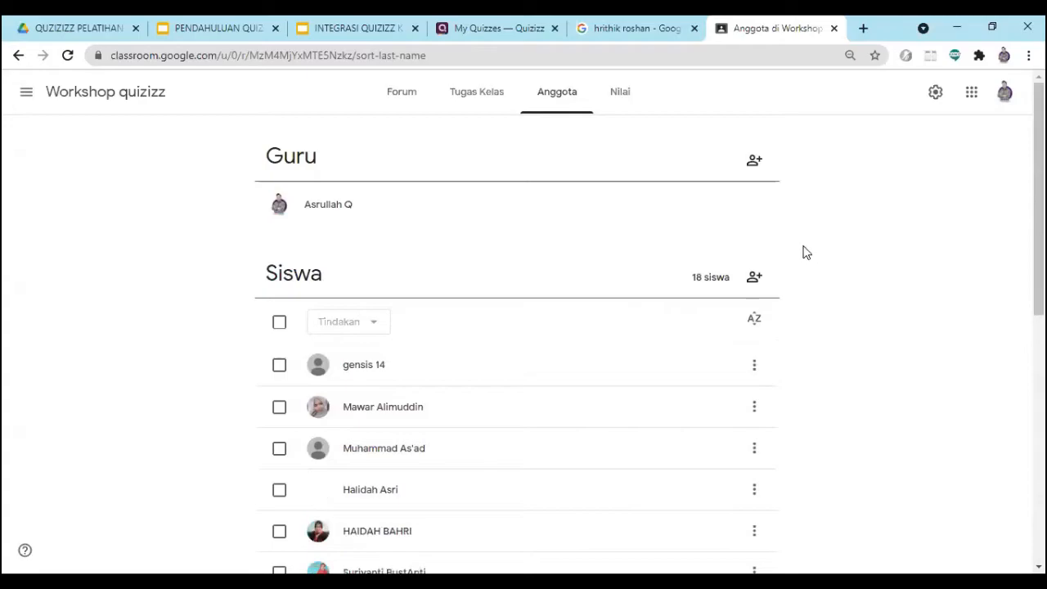
{"action": "scroll", "coordinate": [445, 391], "scroll_direction": "down", "scroll_amount": 7}
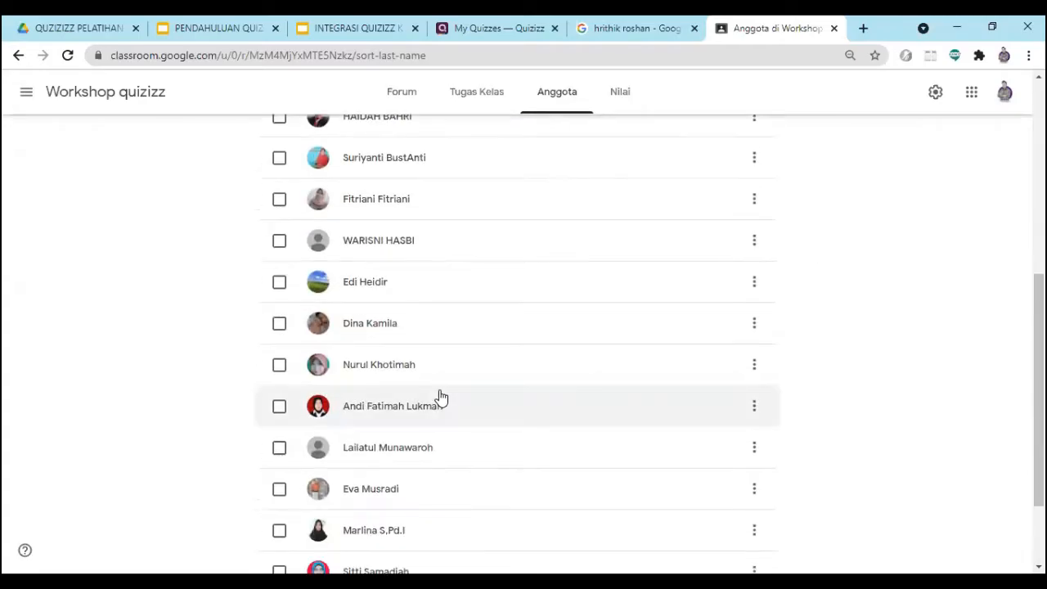
{"action": "scroll", "coordinate": [445, 391], "scroll_direction": "up", "scroll_amount": 8}
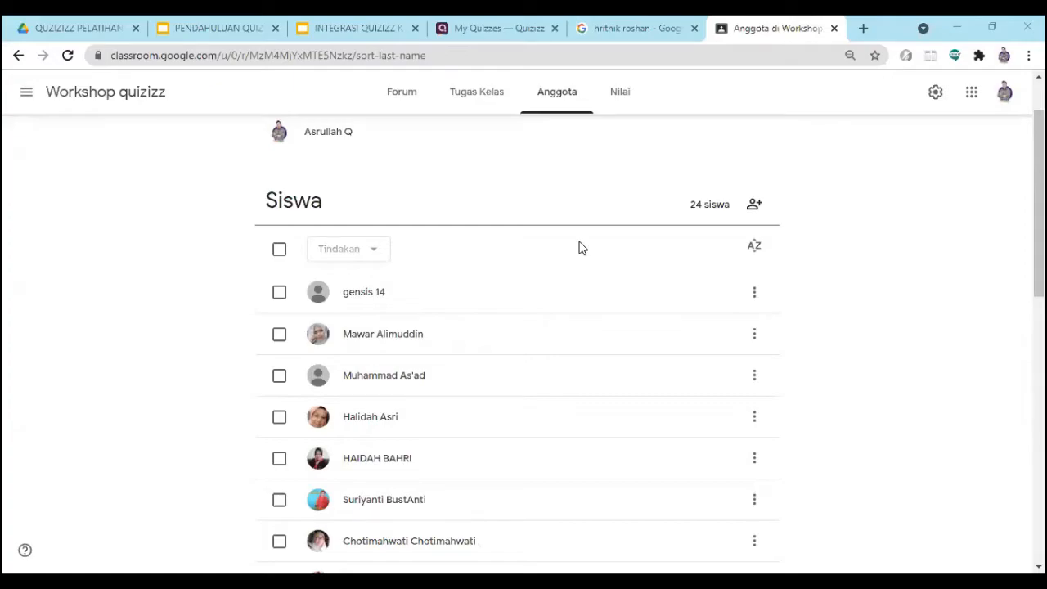
{"action": "scroll", "coordinate": [441, 458], "scroll_direction": "down", "scroll_amount": 5}
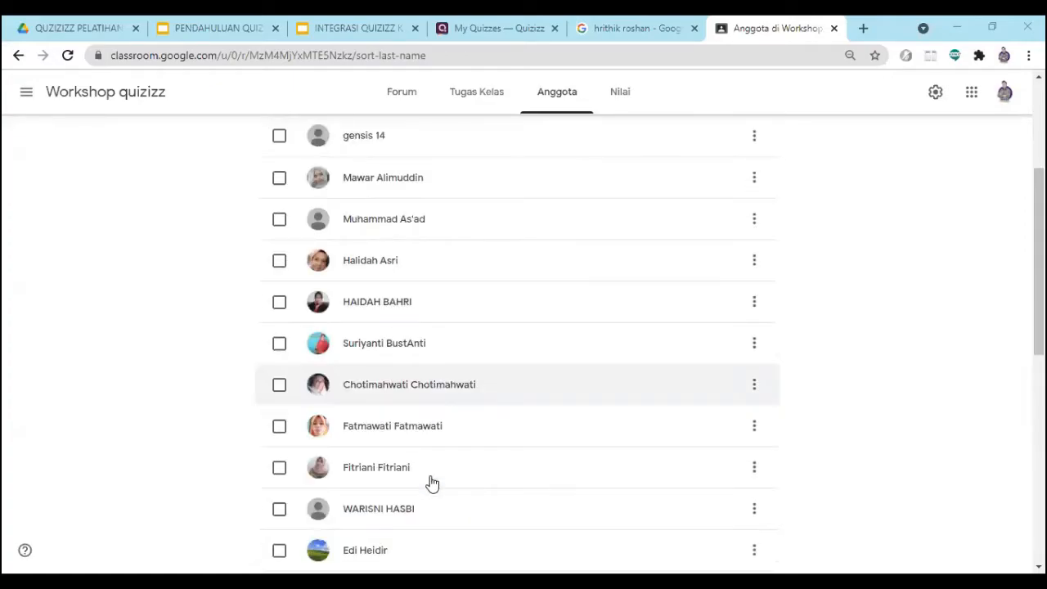
{"action": "scroll", "coordinate": [432, 479], "scroll_direction": "up", "scroll_amount": 7}
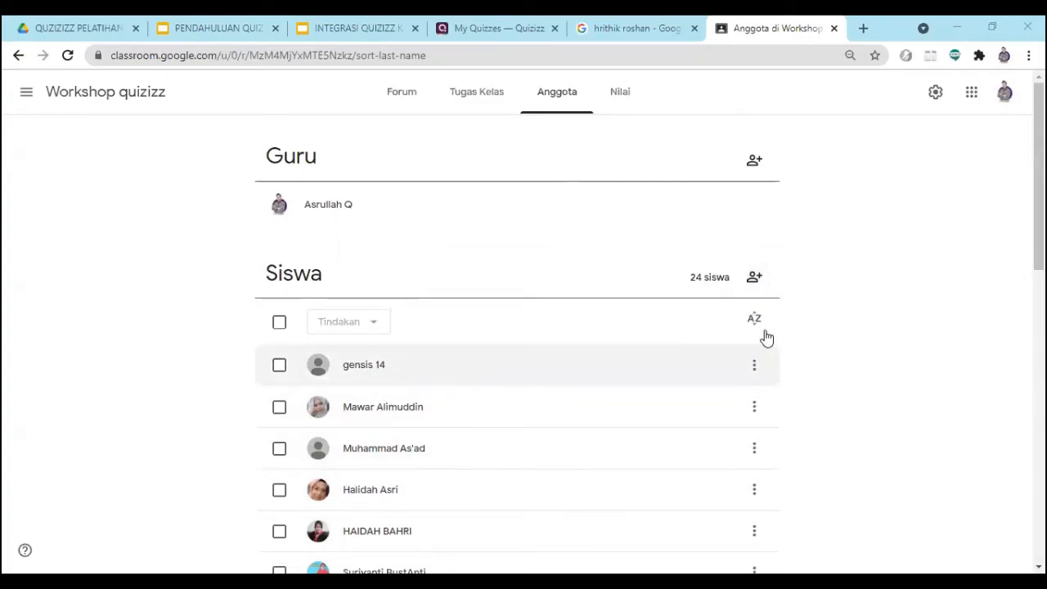
{"action": "scroll", "coordinate": [570, 435], "scroll_direction": "down", "scroll_amount": 9}
{"action": "scroll", "coordinate": [570, 434], "scroll_direction": "up", "scroll_amount": 10}
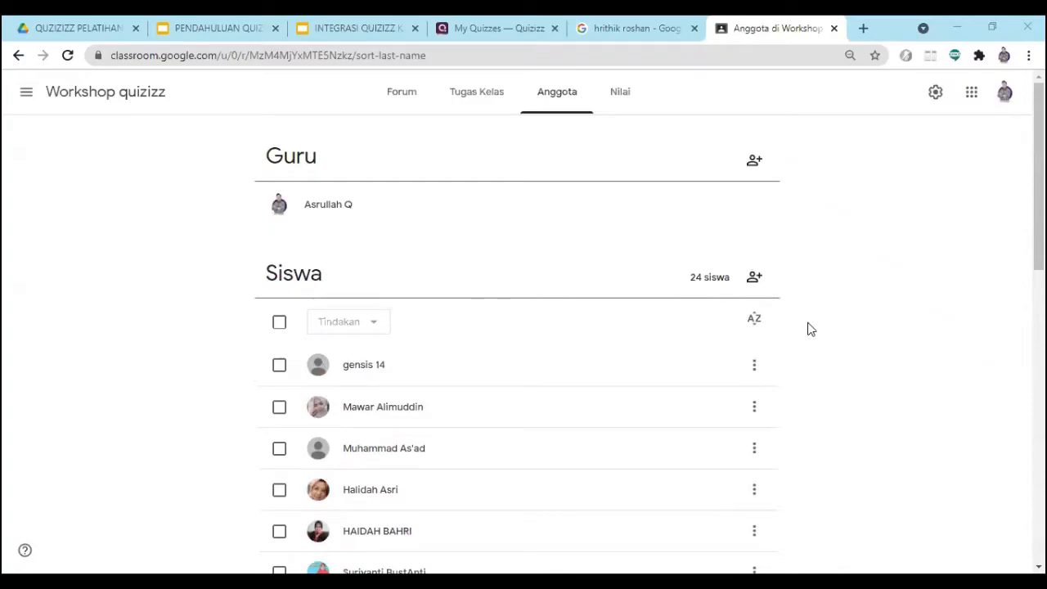
{"action": "scroll", "coordinate": [812, 327], "scroll_direction": "down", "scroll_amount": 4}
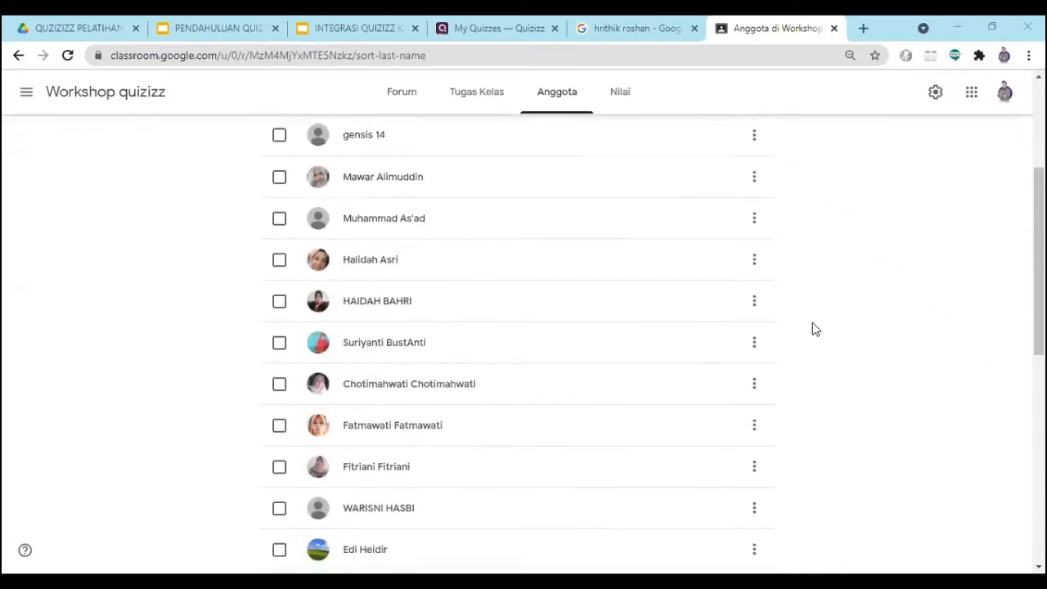
{"action": "scroll", "coordinate": [830, 421], "scroll_direction": "up", "scroll_amount": 3}
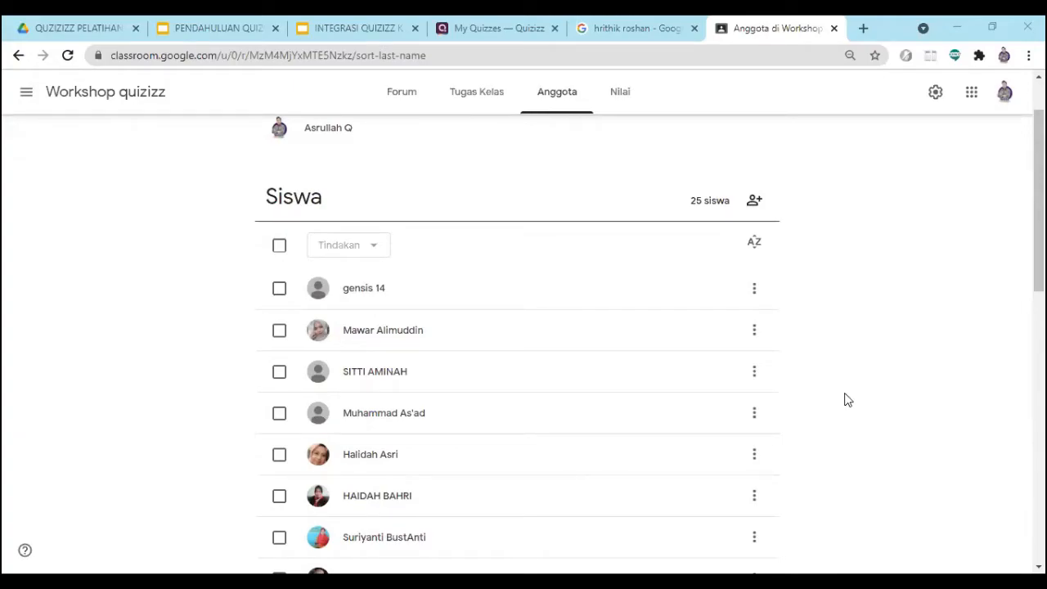
{"action": "scroll", "coordinate": [393, 279], "scroll_direction": "down", "scroll_amount": 1}
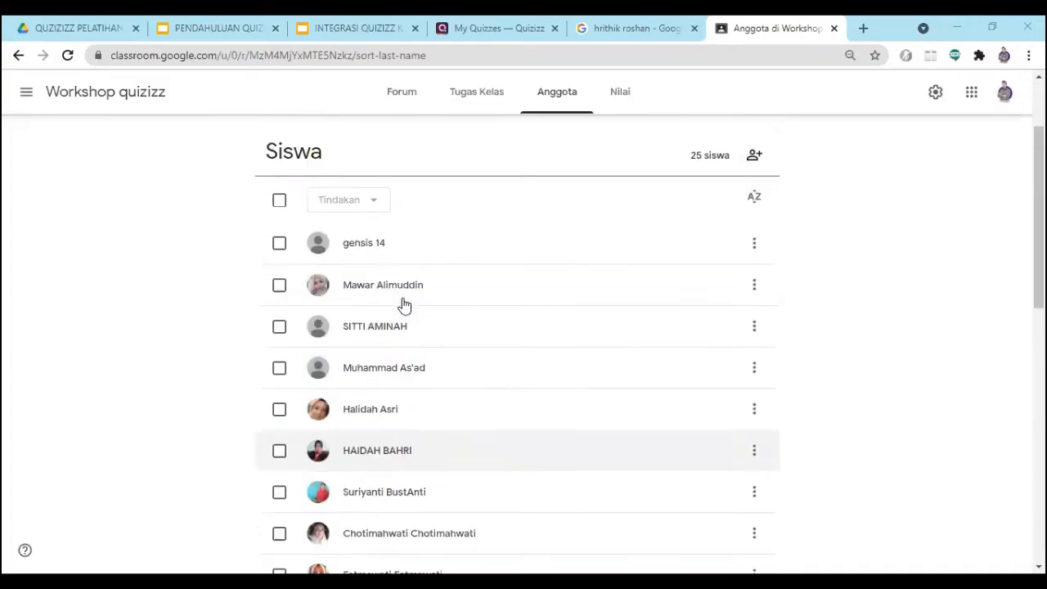
{"action": "scroll", "coordinate": [480, 259], "scroll_direction": "up", "scroll_amount": 2}
{"action": "scroll", "coordinate": [485, 274], "scroll_direction": "down", "scroll_amount": 2}
{"action": "scroll", "coordinate": [485, 274], "scroll_direction": "down", "scroll_amount": 1}
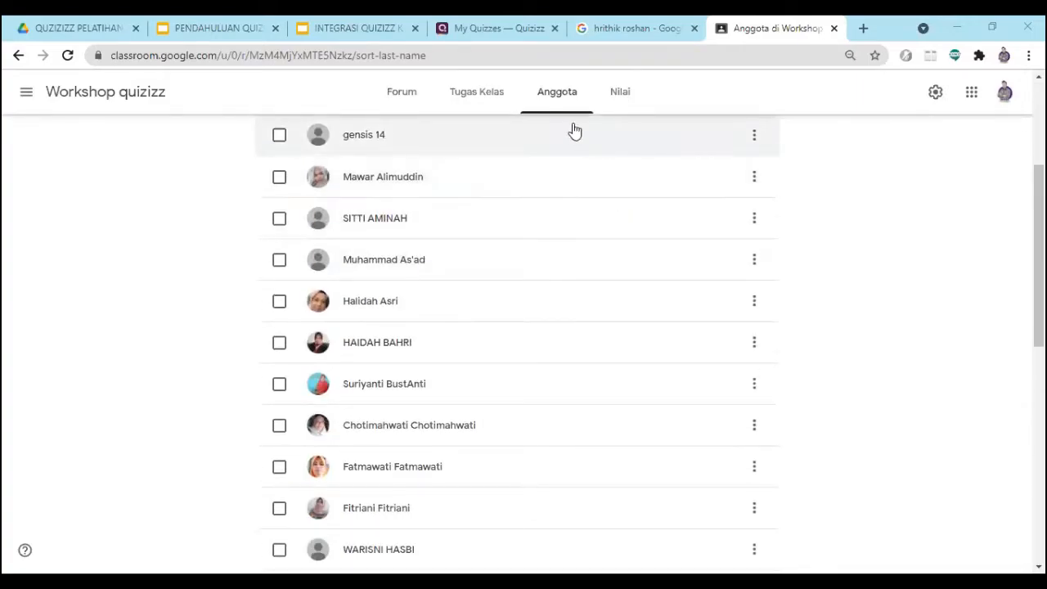
- Switch to Quizizz and open its classes page
{"action": "left_click", "coordinate": [492, 36]}
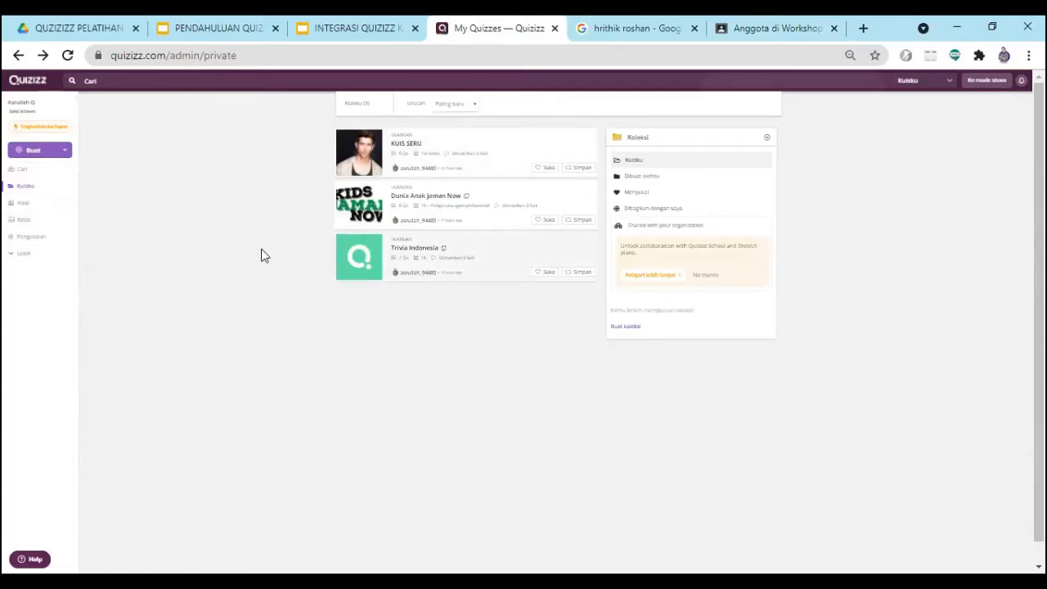
{"action": "key", "text": "ctrl+plus"}
{"action": "key", "text": "ctrl+plus"}
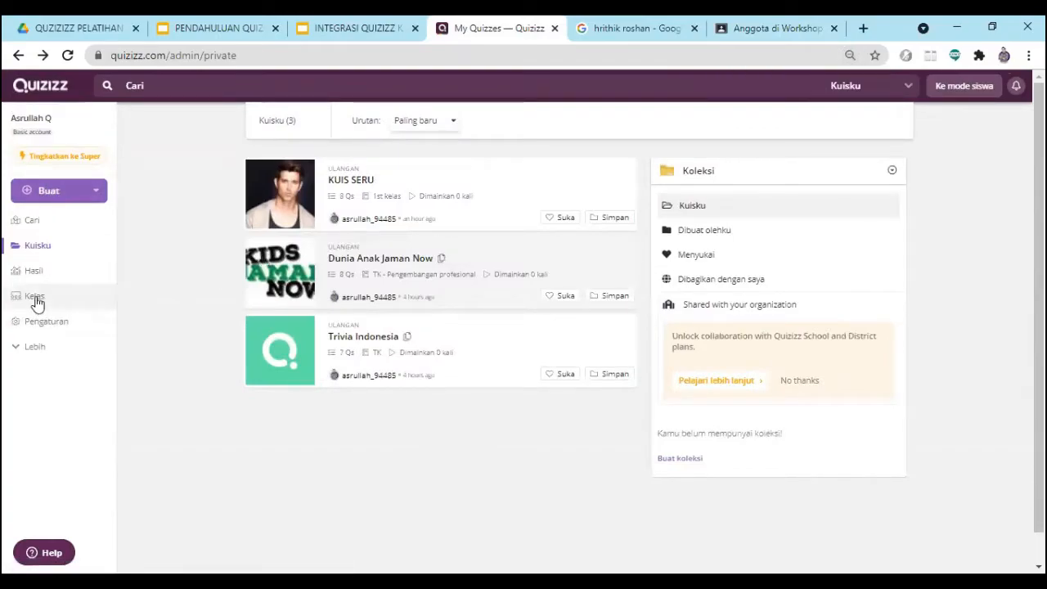
{"action": "left_click", "coordinate": [35, 300]}
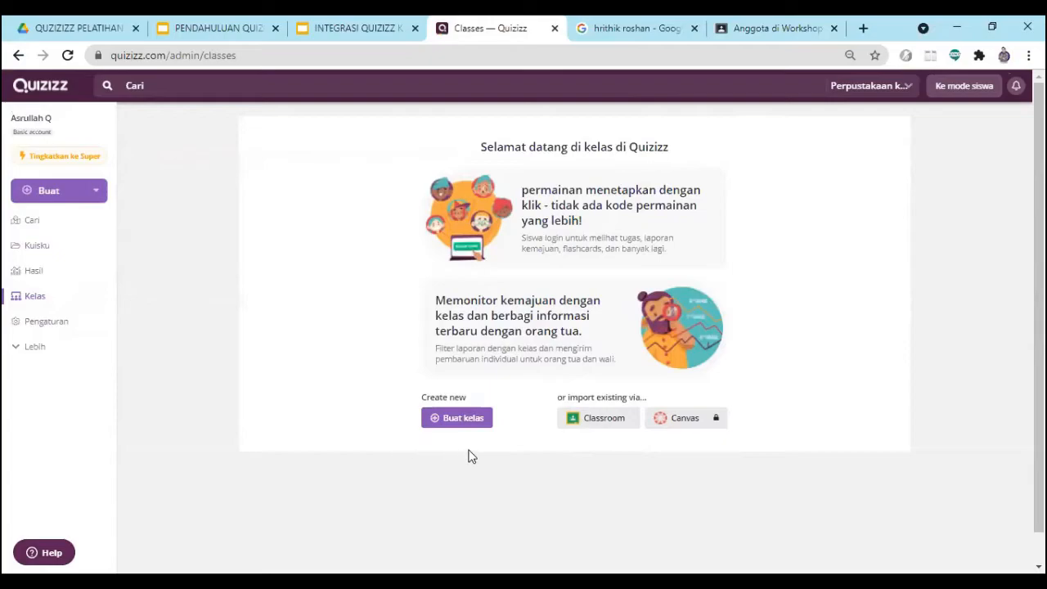
- Start the Google Classroom import, choose the teacher's school Google account and grant Quizizz the requested Classroom permissions
{"action": "left_click", "coordinate": [595, 422]}
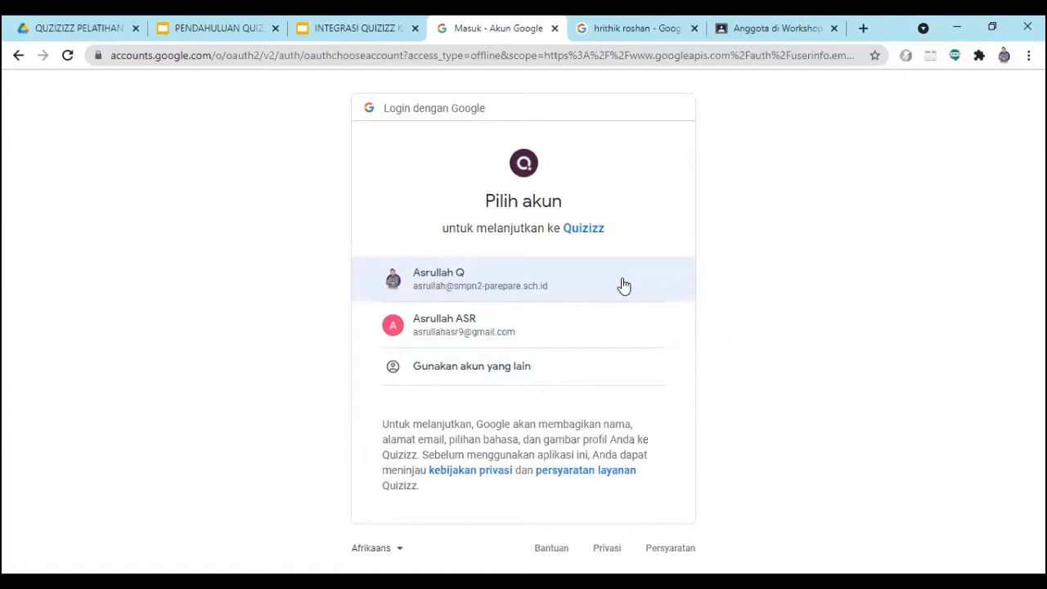
{"action": "left_click", "coordinate": [427, 284]}
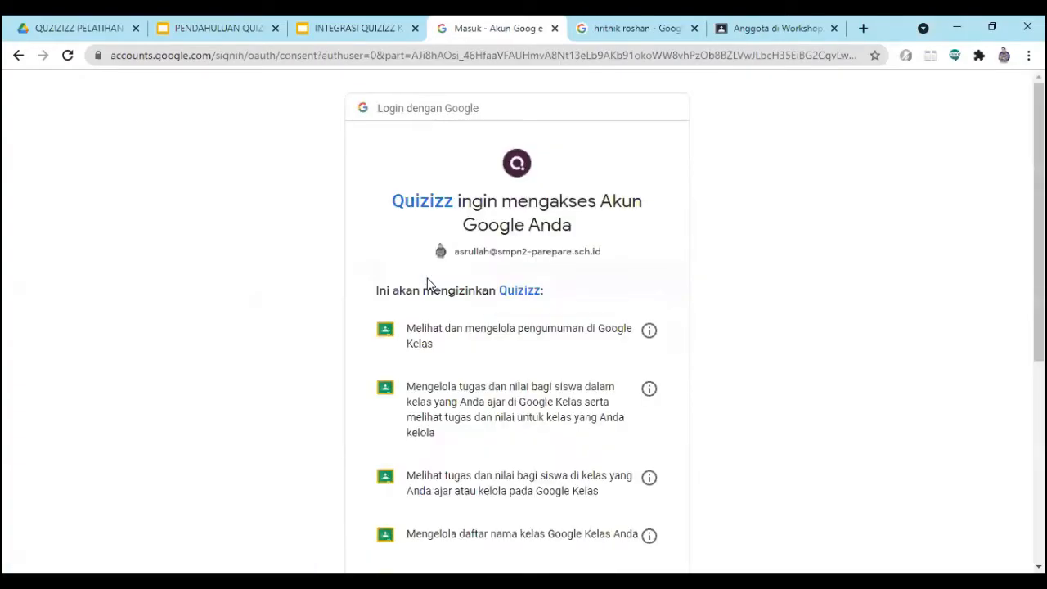
{"action": "scroll", "coordinate": [517, 280], "scroll_direction": "down", "scroll_amount": 3}
{"action": "scroll", "coordinate": [498, 264], "scroll_direction": "up", "scroll_amount": 2}
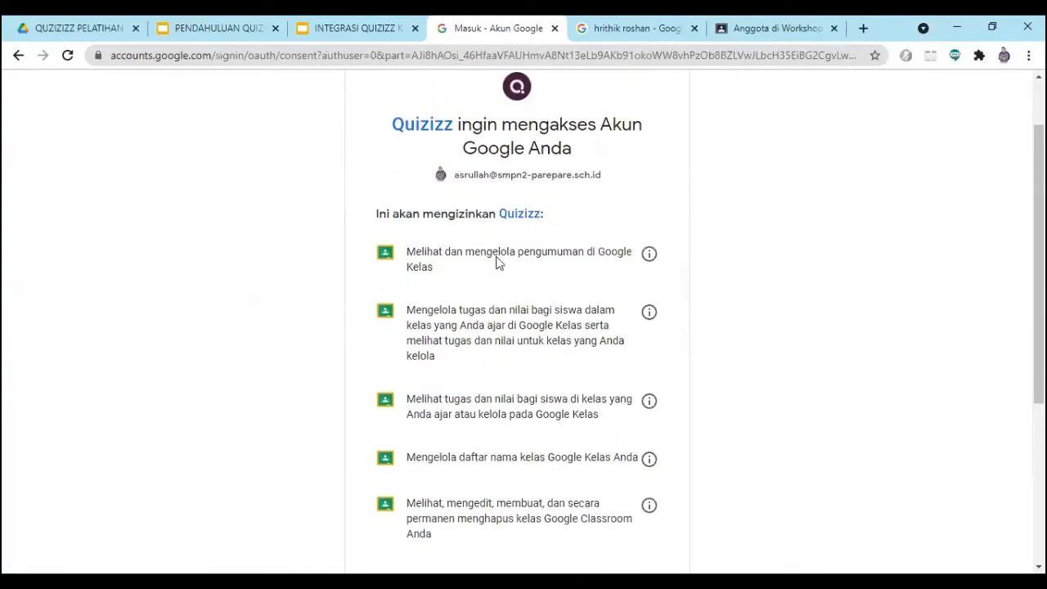
{"action": "scroll", "coordinate": [485, 241], "scroll_direction": "up", "scroll_amount": 1}
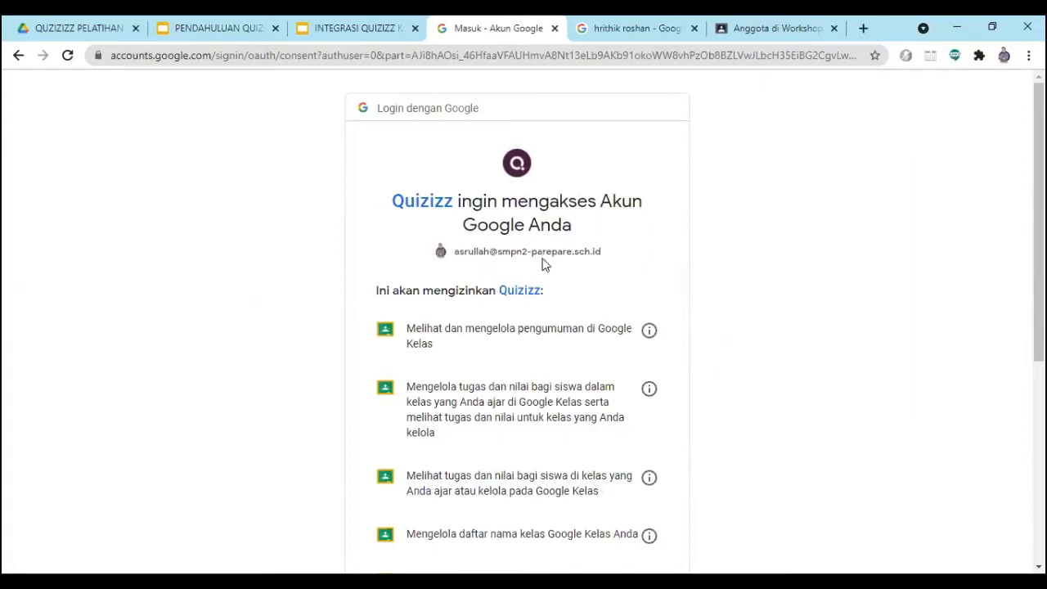
{"action": "scroll", "coordinate": [547, 270], "scroll_direction": "down", "scroll_amount": 3}
{"action": "scroll", "coordinate": [550, 290], "scroll_direction": "down", "scroll_amount": 3}
{"action": "scroll", "coordinate": [568, 304], "scroll_direction": "up", "scroll_amount": 1}
{"action": "scroll", "coordinate": [567, 306], "scroll_direction": "down", "scroll_amount": 1}
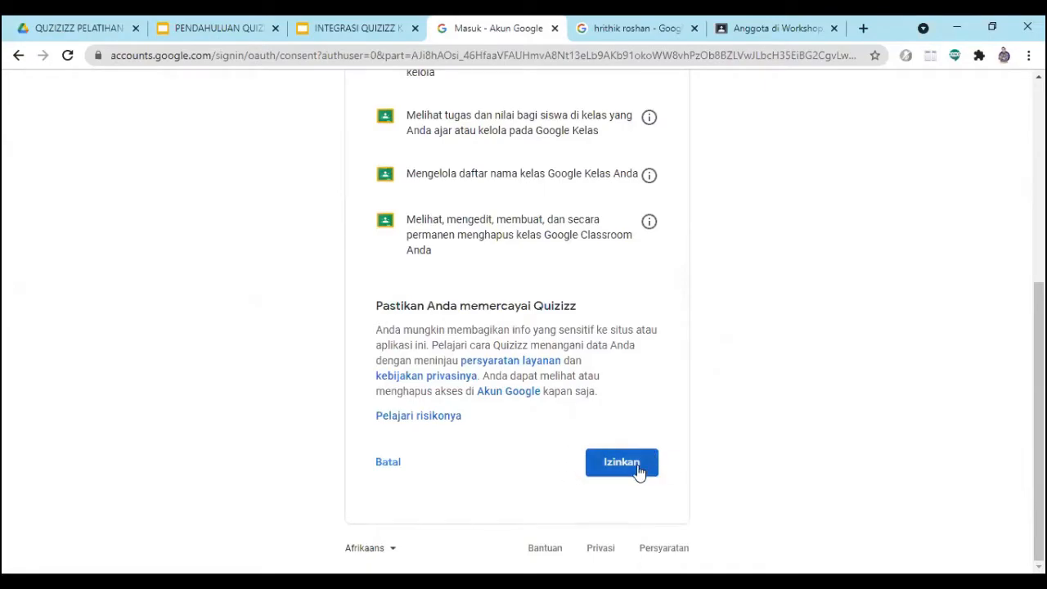
{"action": "scroll", "coordinate": [528, 401], "scroll_direction": "up", "scroll_amount": 4}
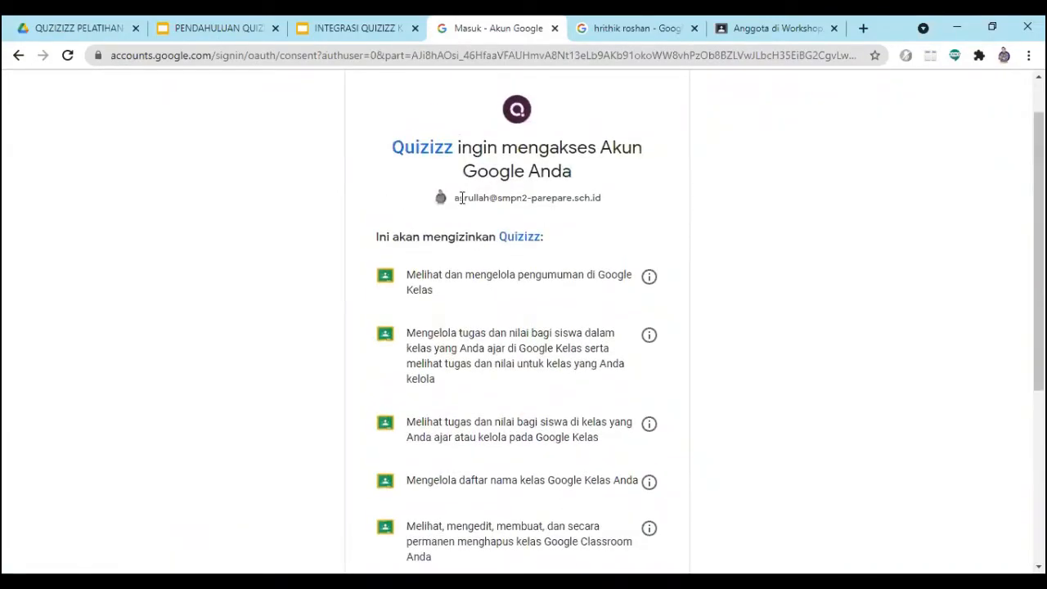
{"action": "scroll", "coordinate": [550, 311], "scroll_direction": "down", "scroll_amount": 4}
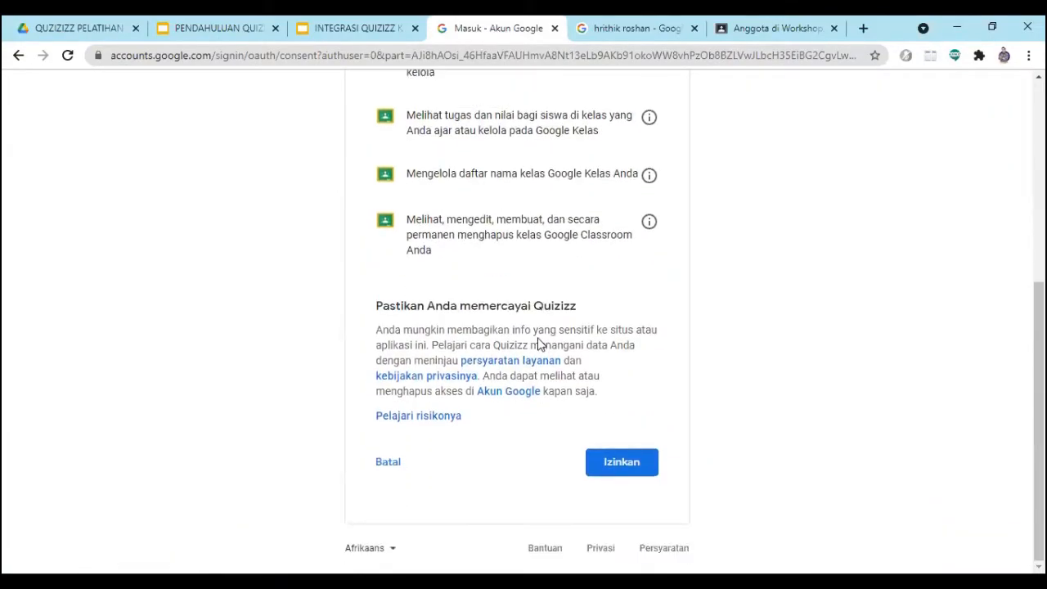
{"action": "left_click", "coordinate": [619, 462]}
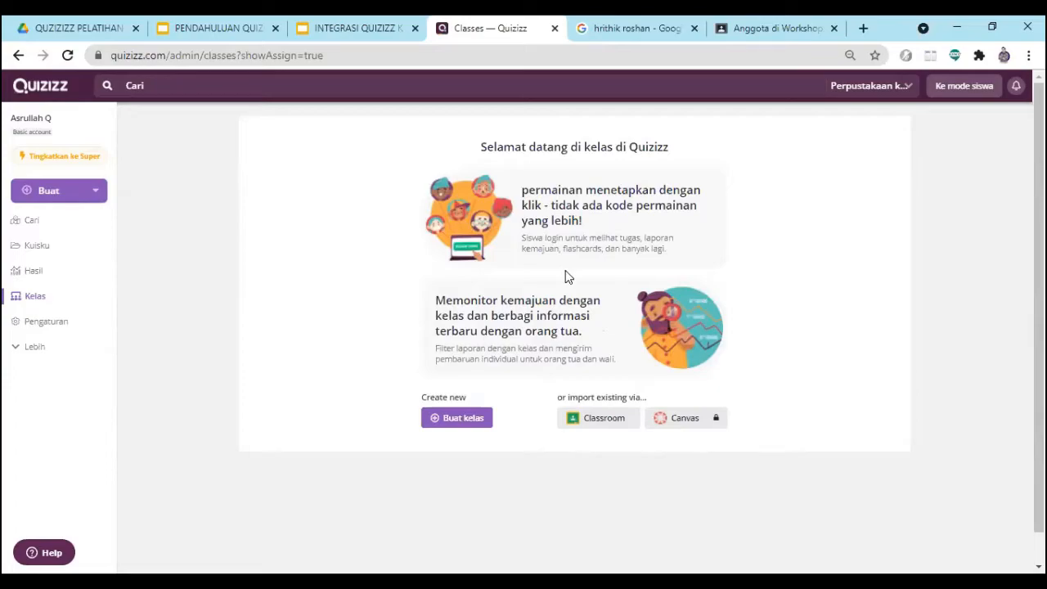
- Import only the "Workshop quizizz" class from Google Classroom, leaving out KELAS DEMO and WORKSHOP
{"action": "left_click", "coordinate": [595, 427]}
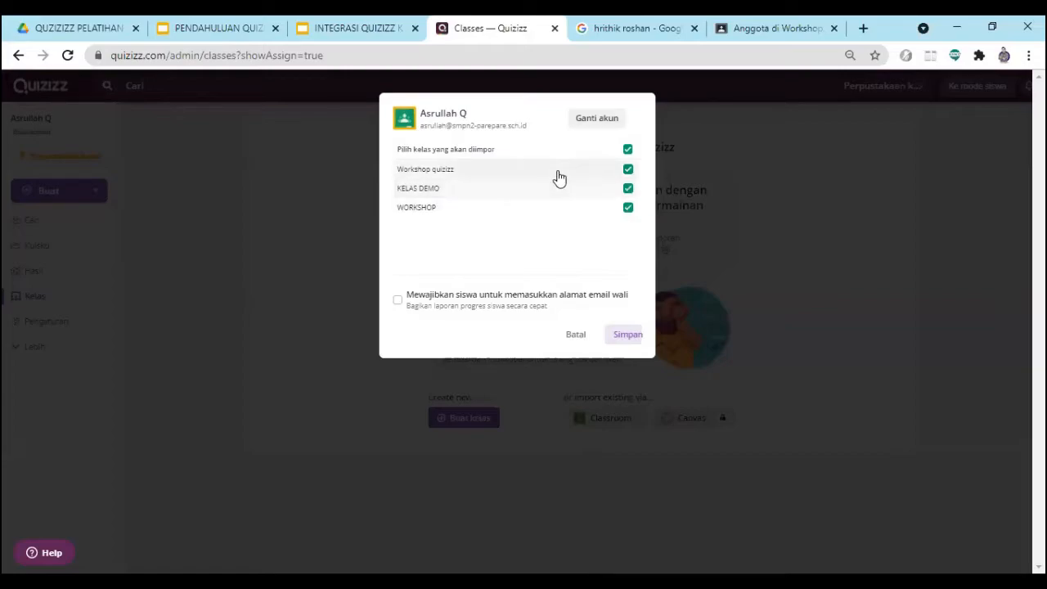
{"action": "left_click", "coordinate": [627, 189]}
{"action": "left_click", "coordinate": [627, 210]}
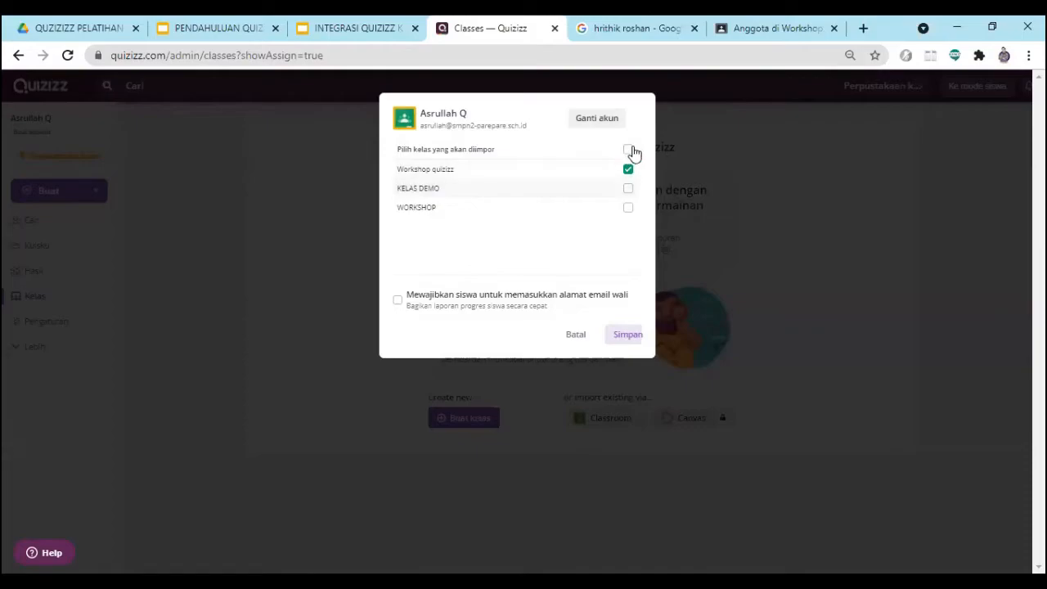
{"action": "left_click", "coordinate": [628, 151]}
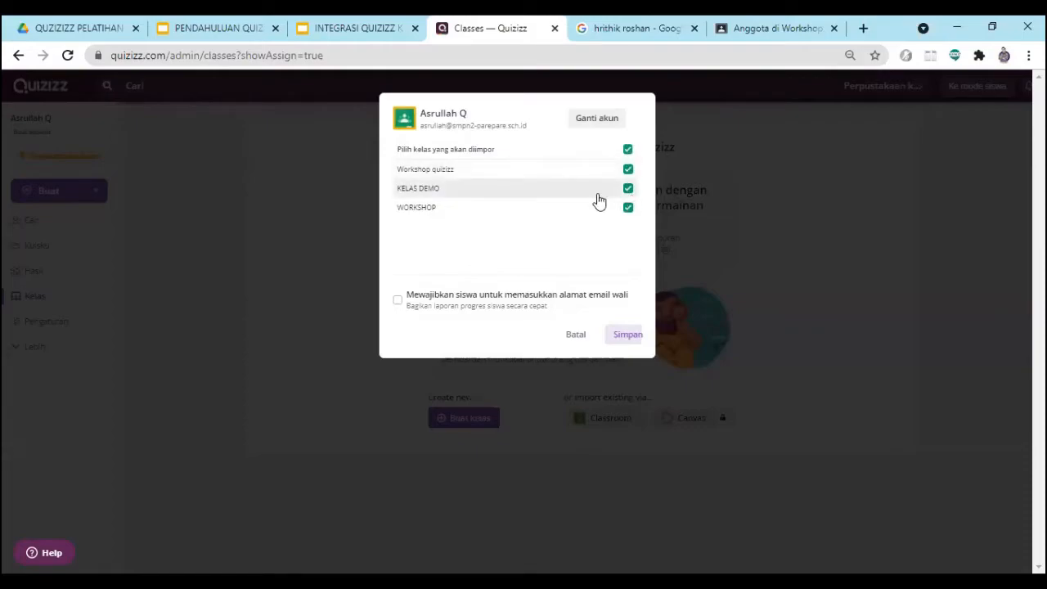
{"action": "left_click", "coordinate": [627, 190]}
{"action": "left_click", "coordinate": [627, 207]}
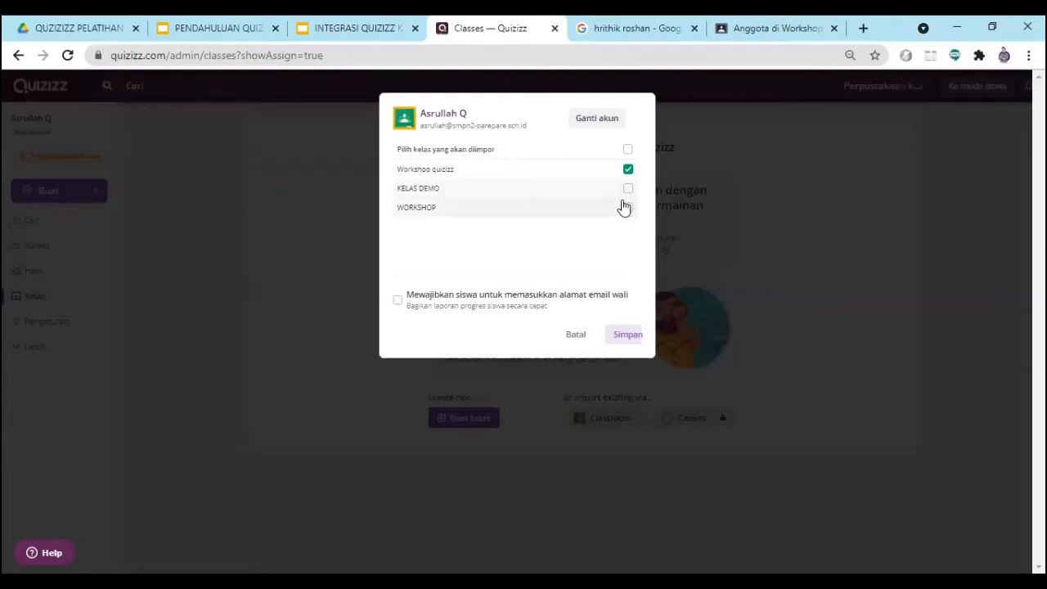
{"action": "left_click", "coordinate": [627, 336]}
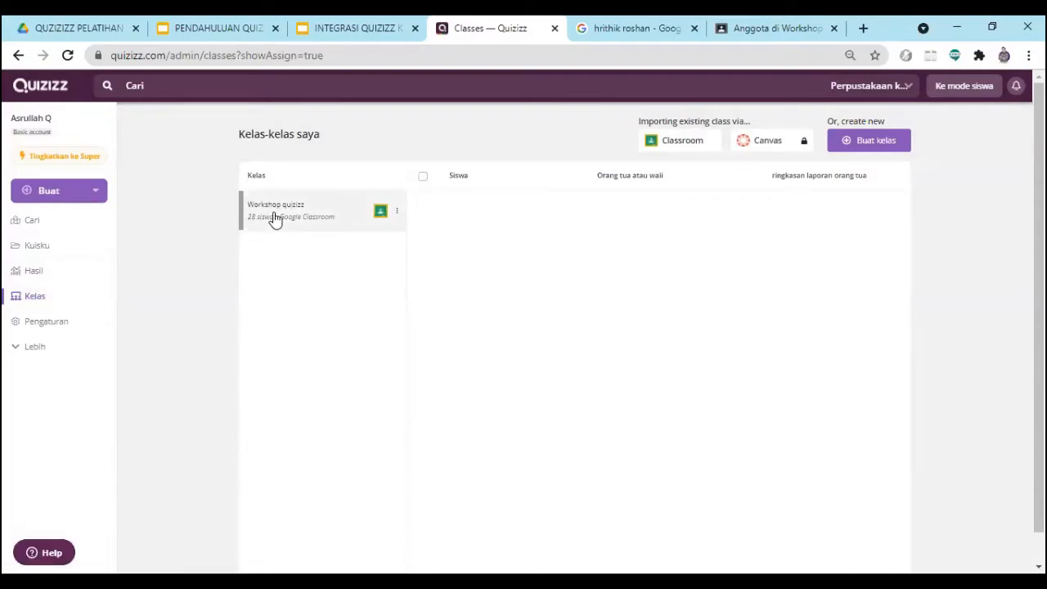
- Reload the Quizizz classes page and examine the imported class's students and their invitation status
{"action": "left_click", "coordinate": [29, 301]}
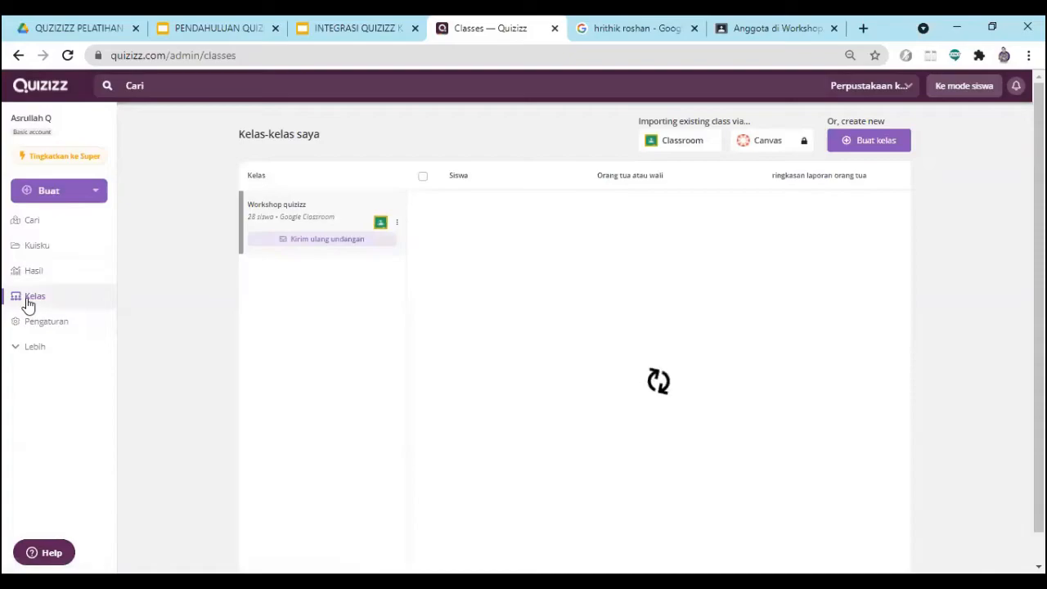
{"action": "left_click", "coordinate": [33, 223]}
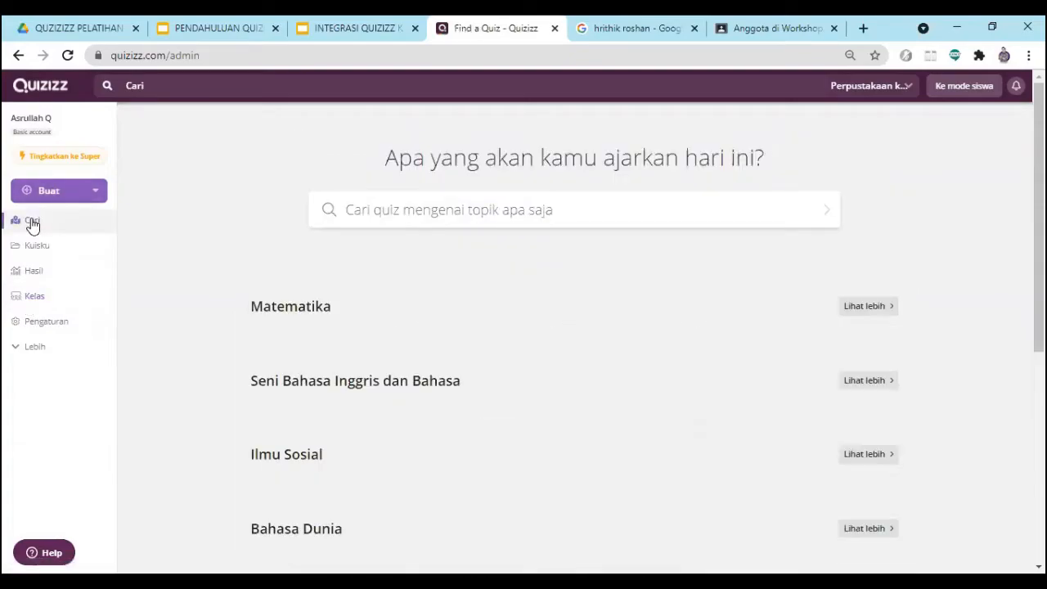
{"action": "left_click", "coordinate": [34, 299]}
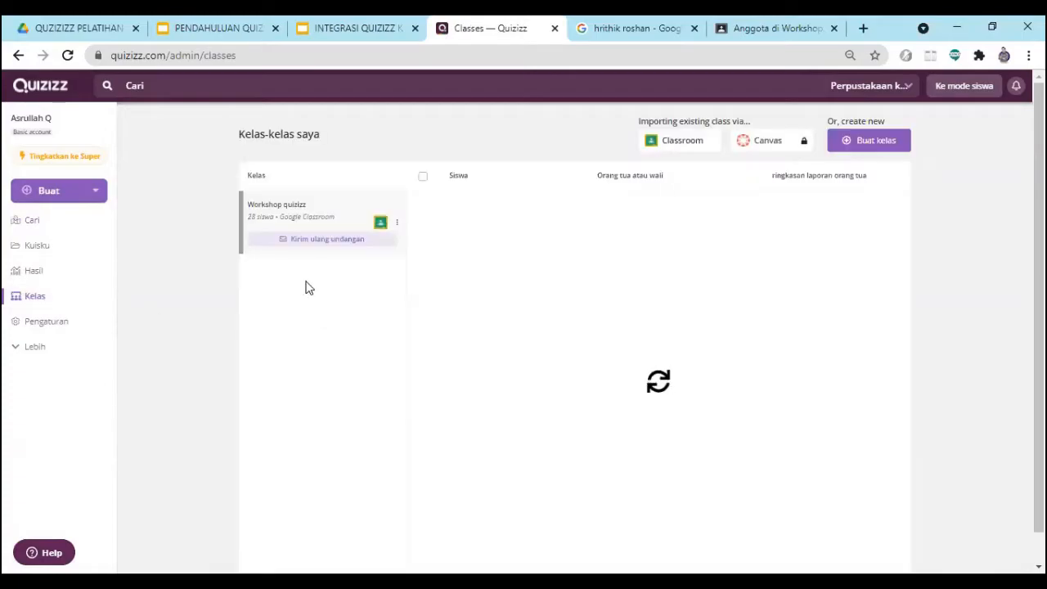
{"action": "scroll", "coordinate": [591, 300], "scroll_direction": "down", "scroll_amount": 5}
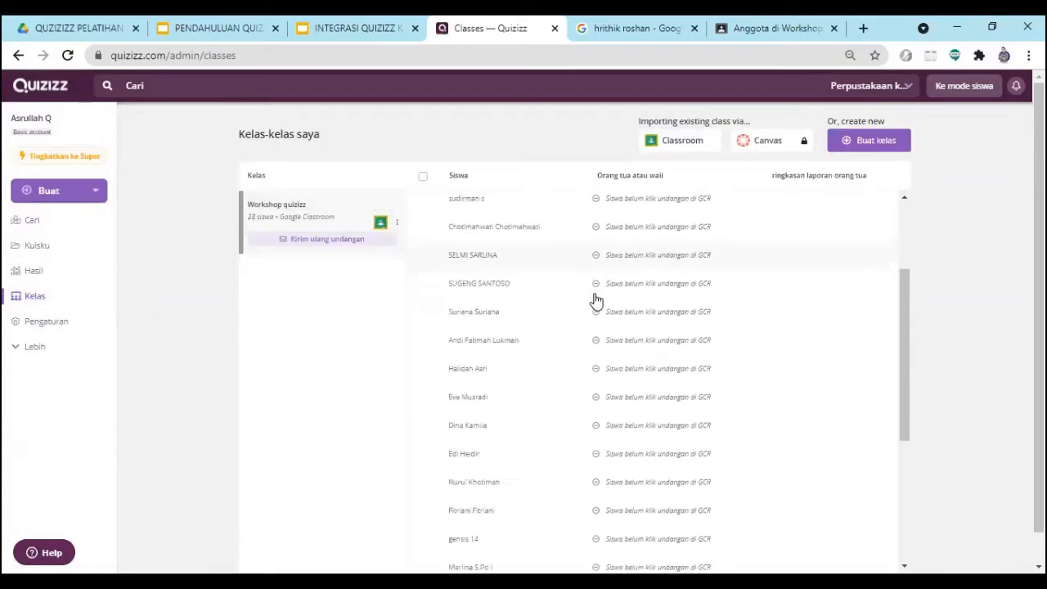
{"action": "scroll", "coordinate": [572, 344], "scroll_direction": "down", "scroll_amount": 3}
{"action": "scroll", "coordinate": [562, 374], "scroll_direction": "up", "scroll_amount": 5}
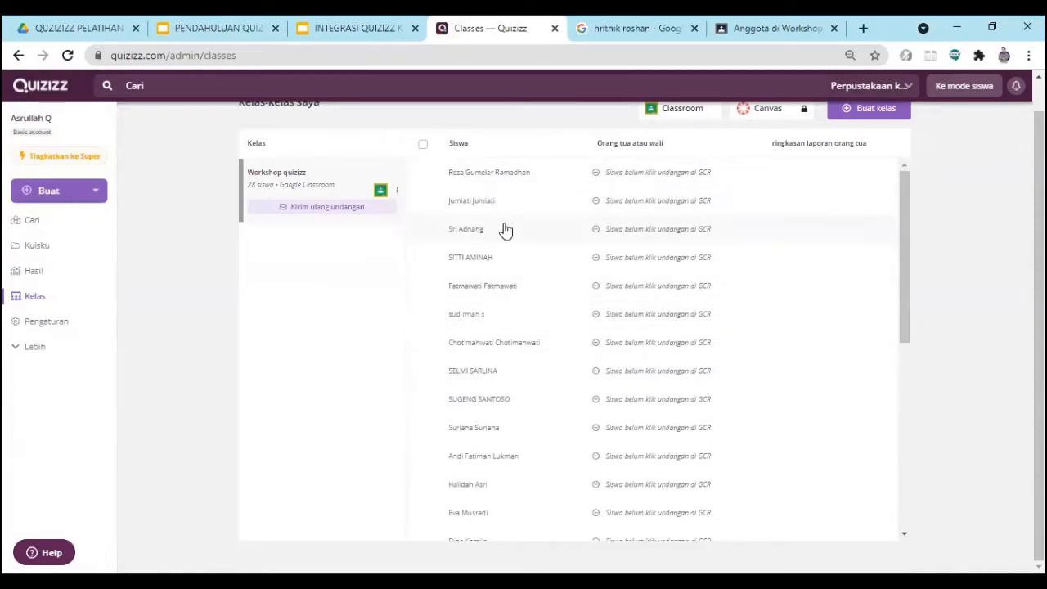
{"action": "scroll", "coordinate": [500, 219], "scroll_direction": "down", "scroll_amount": 5}
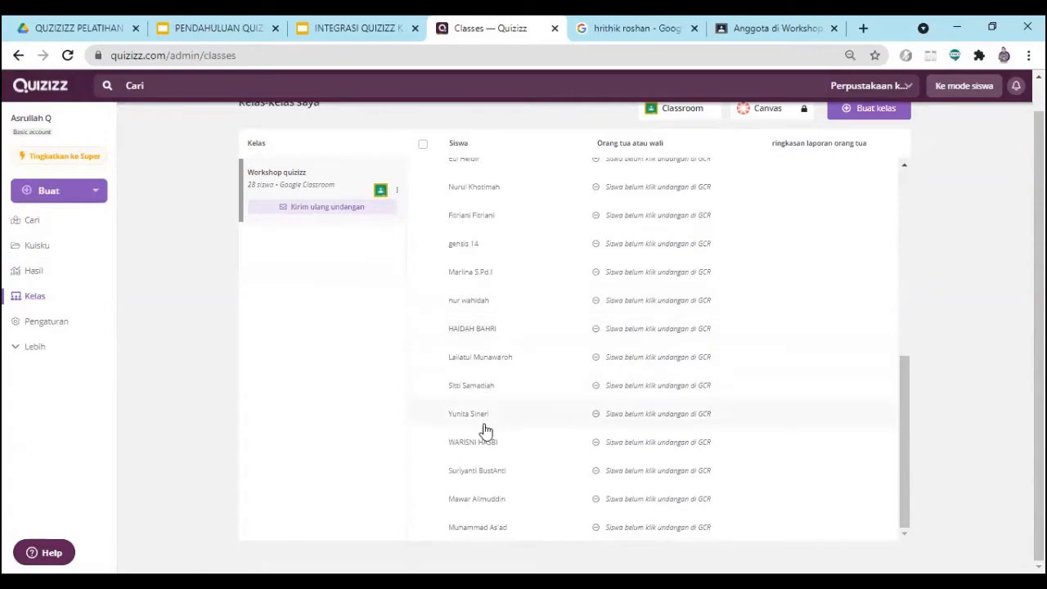
{"action": "scroll", "coordinate": [540, 462], "scroll_direction": "up", "scroll_amount": 1}
{"action": "scroll", "coordinate": [542, 457], "scroll_direction": "up", "scroll_amount": 4}
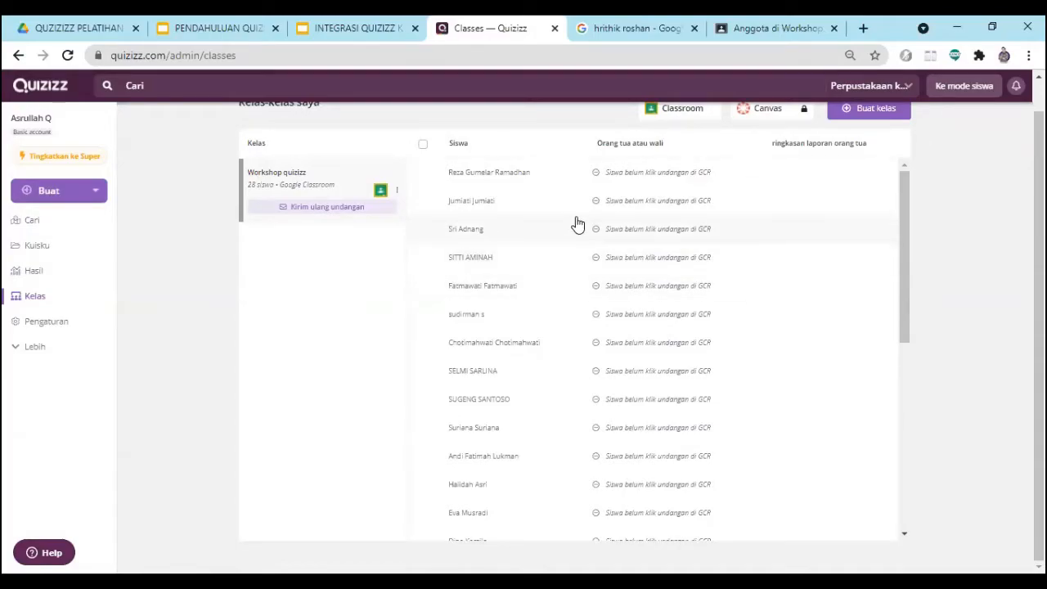
- Switch to Google Classroom and open the Quizizz class invite link posted in the Workshop quizizz forum
{"action": "left_click", "coordinate": [742, 31]}
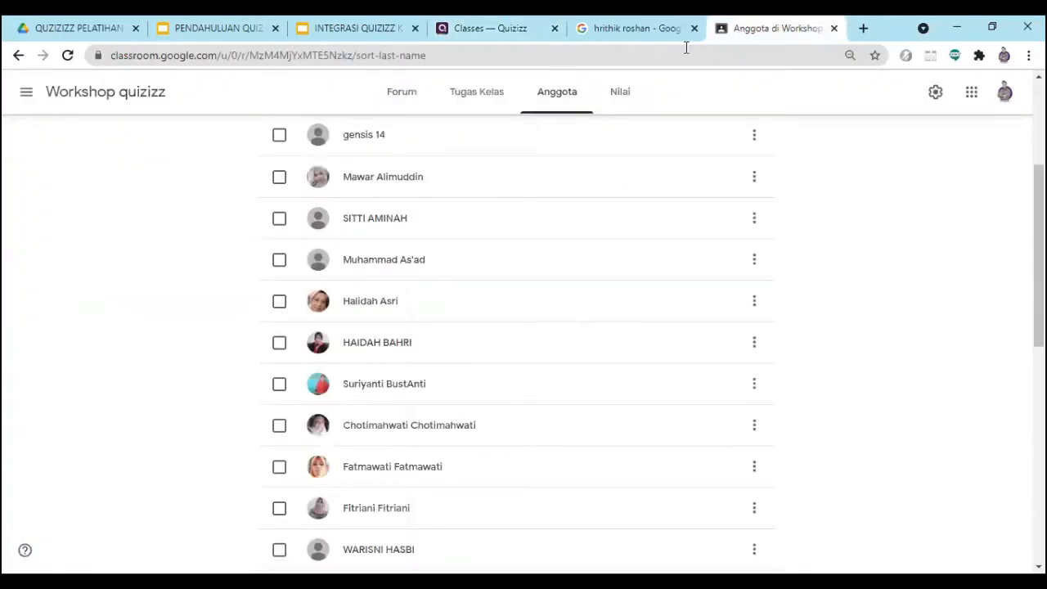
{"action": "scroll", "coordinate": [393, 271], "scroll_direction": "up", "scroll_amount": 3}
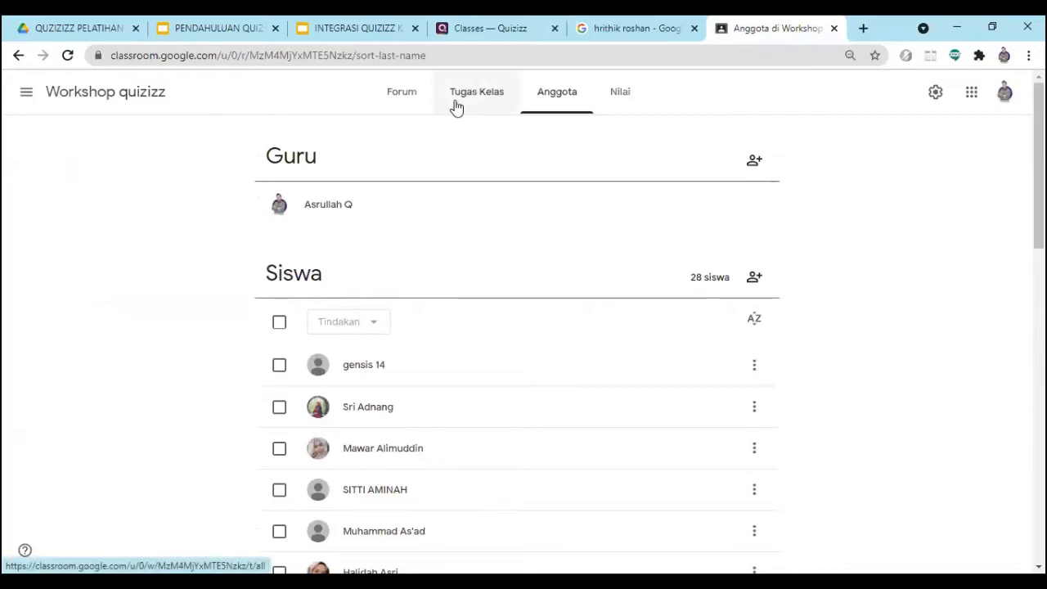
{"action": "left_click", "coordinate": [413, 105]}
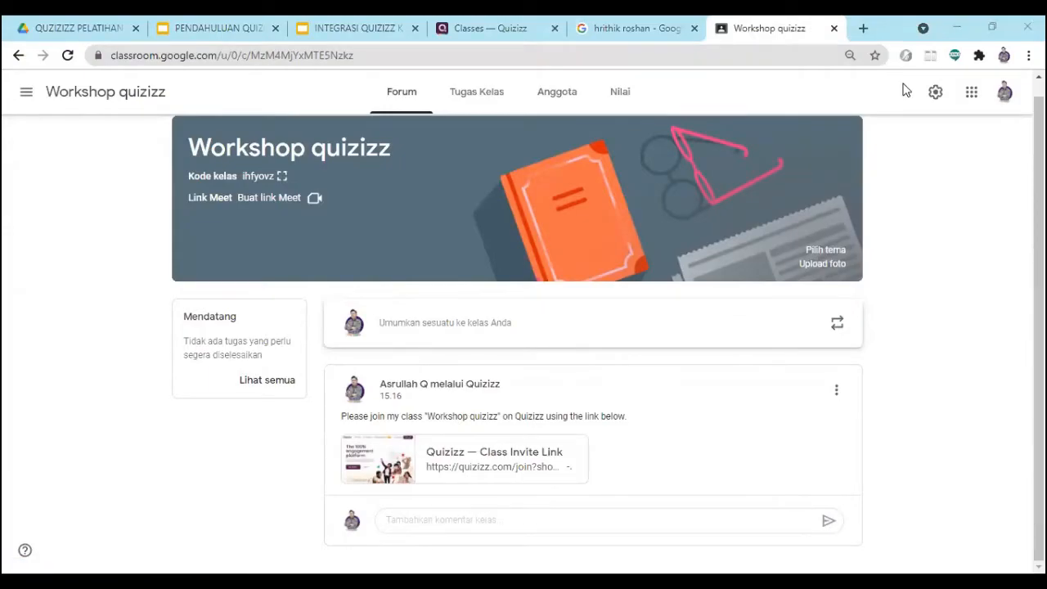
{"action": "left_click", "coordinate": [469, 457]}
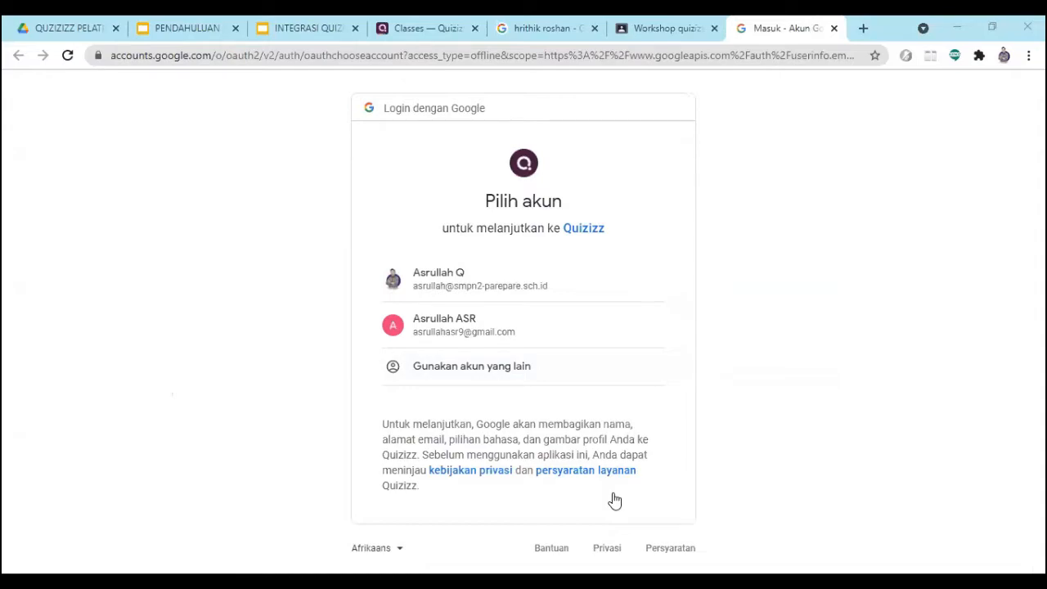
- Sign in to the class invitation with the school Google account and allow Quizizz the requested access
{"action": "left_click", "coordinate": [431, 279]}
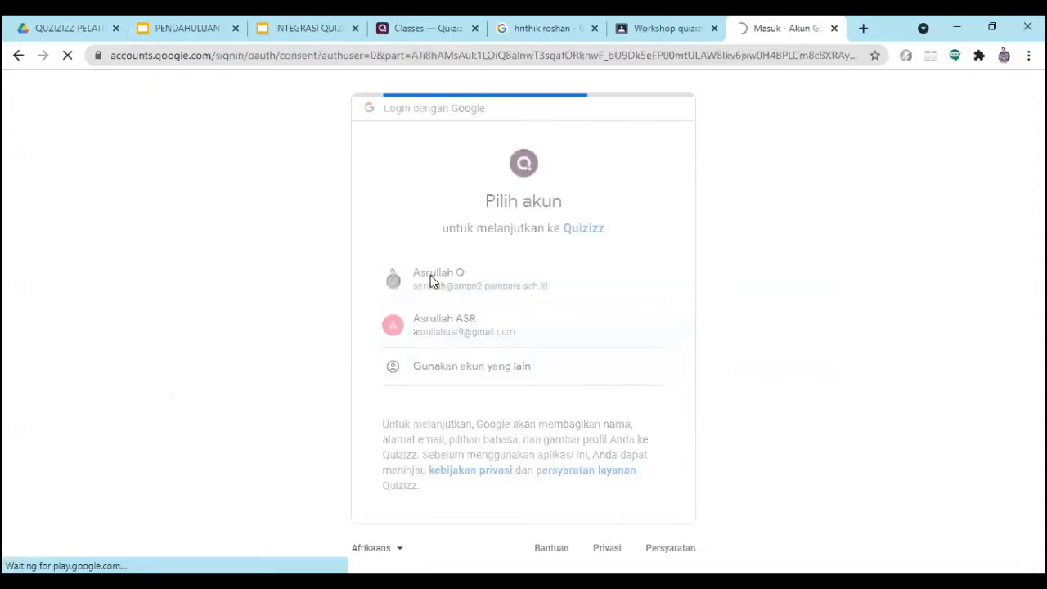
{"action": "scroll", "coordinate": [620, 369], "scroll_direction": "down", "scroll_amount": 6}
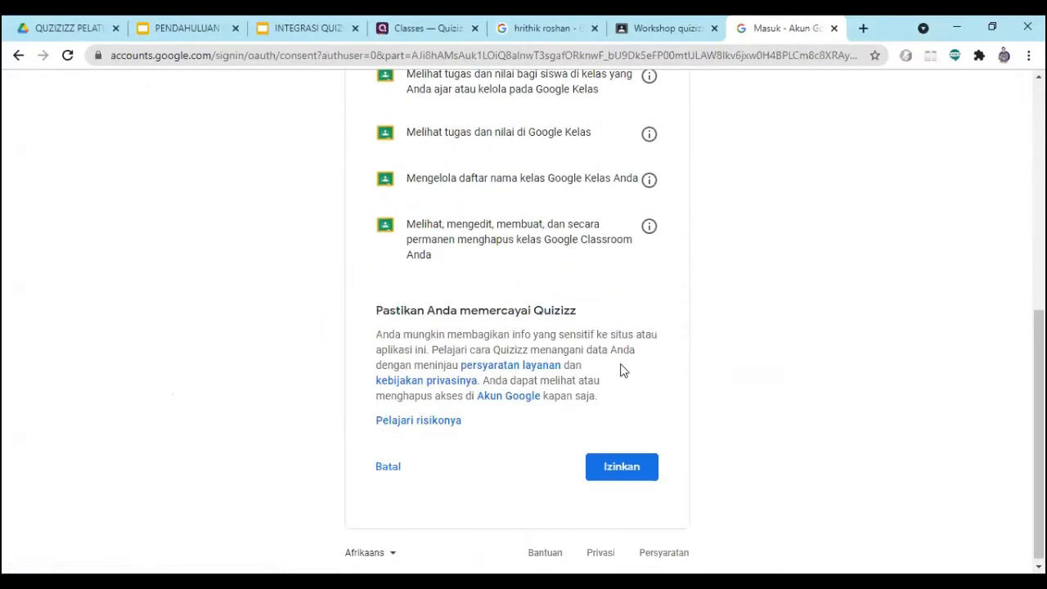
{"action": "left_click", "coordinate": [614, 469]}
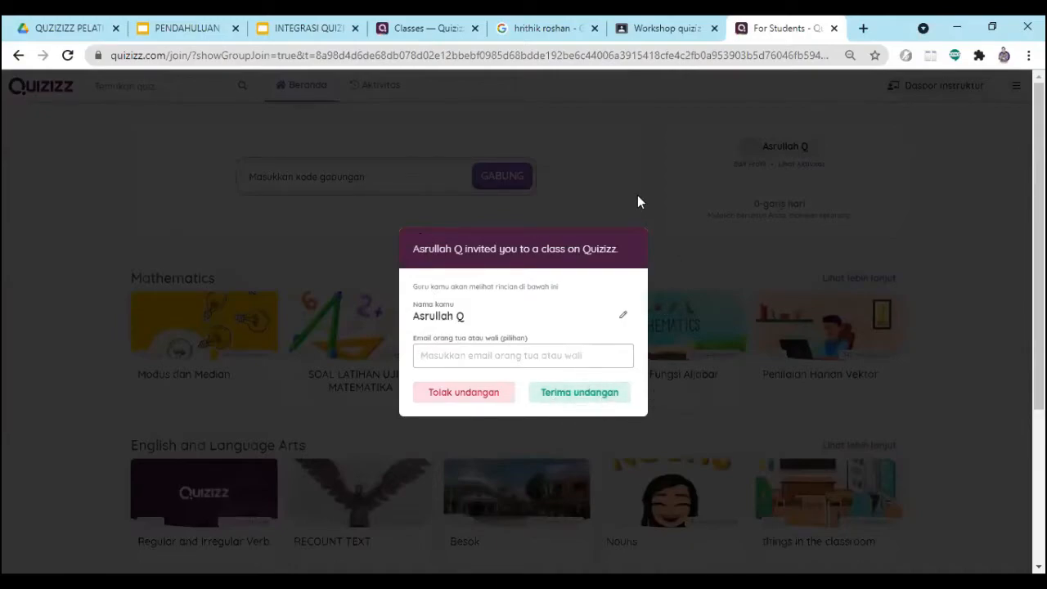
- Return to the Quizizz classes page, refresh the Workshop quizizz roster and check which students have accepted the invitation
{"action": "left_click", "coordinate": [399, 23]}
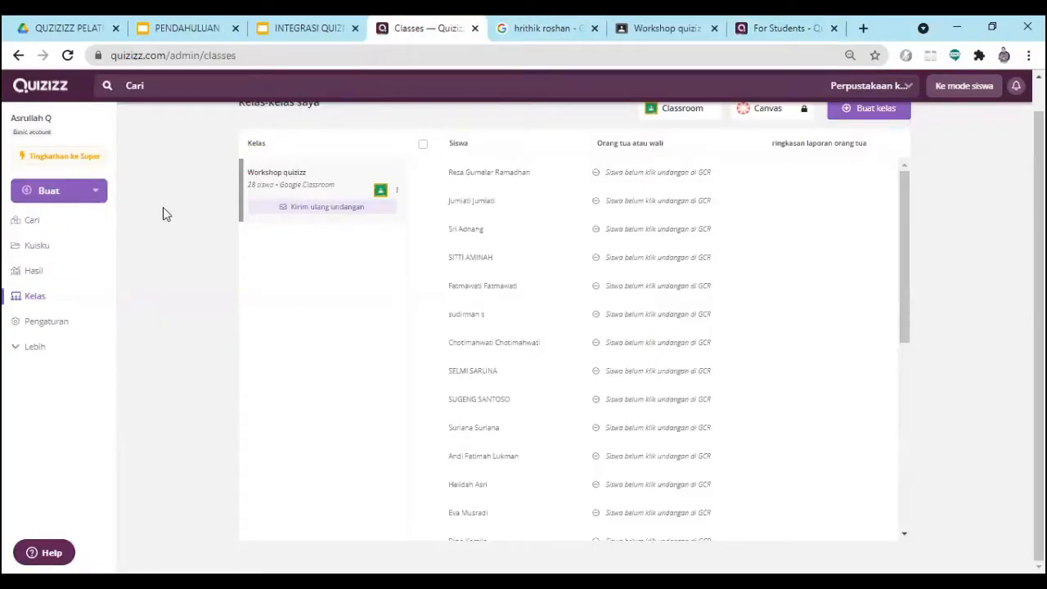
{"action": "left_click", "coordinate": [34, 296]}
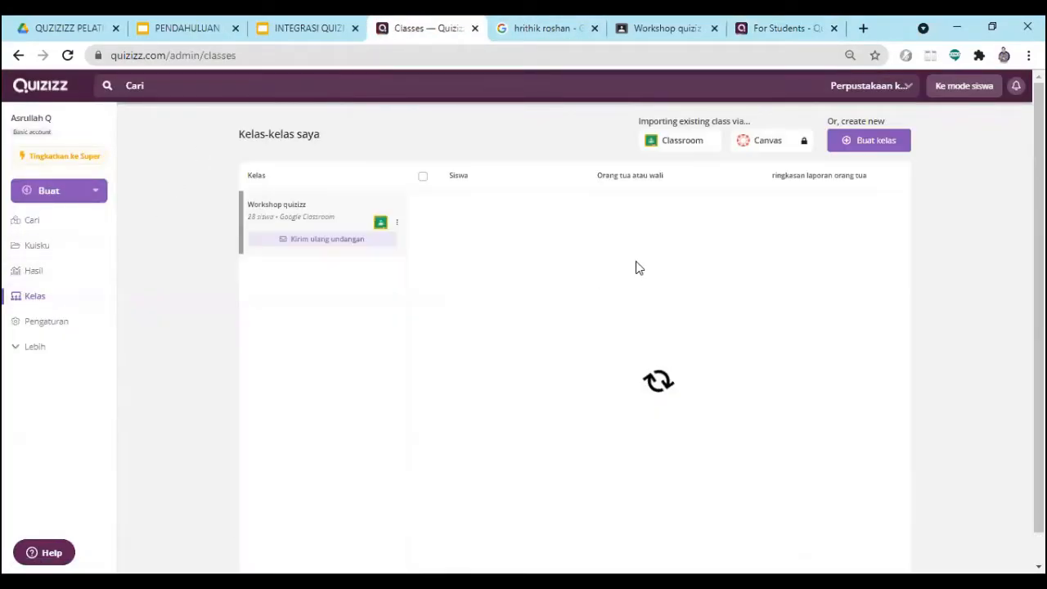
{"action": "scroll", "coordinate": [544, 336], "scroll_direction": "down", "scroll_amount": 1}
{"action": "scroll", "coordinate": [572, 332], "scroll_direction": "up", "scroll_amount": 1}
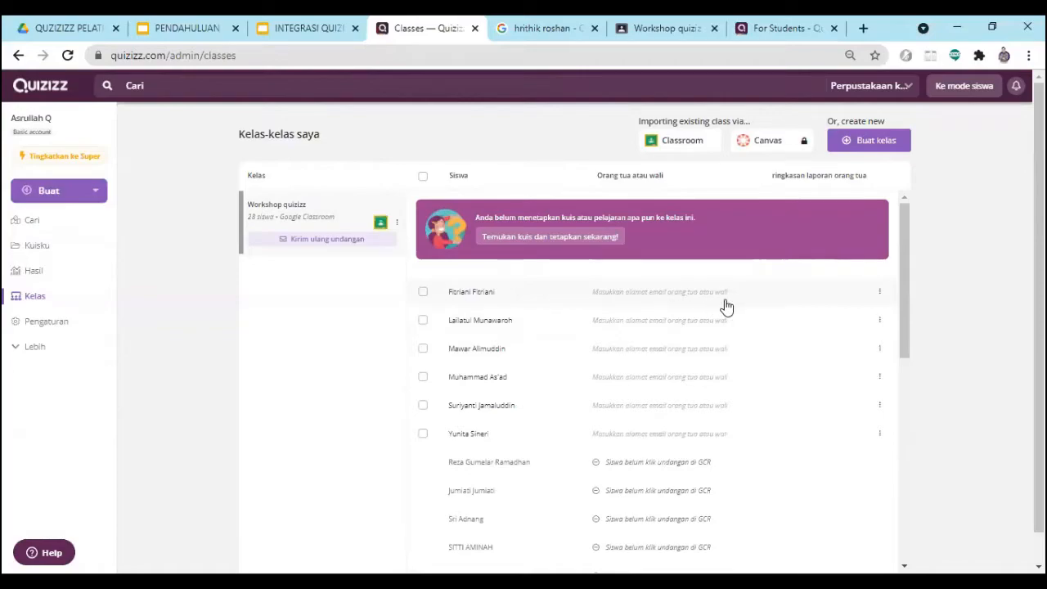
{"action": "scroll", "coordinate": [654, 336], "scroll_direction": "down", "scroll_amount": 2}
{"action": "scroll", "coordinate": [596, 379], "scroll_direction": "up", "scroll_amount": 2}
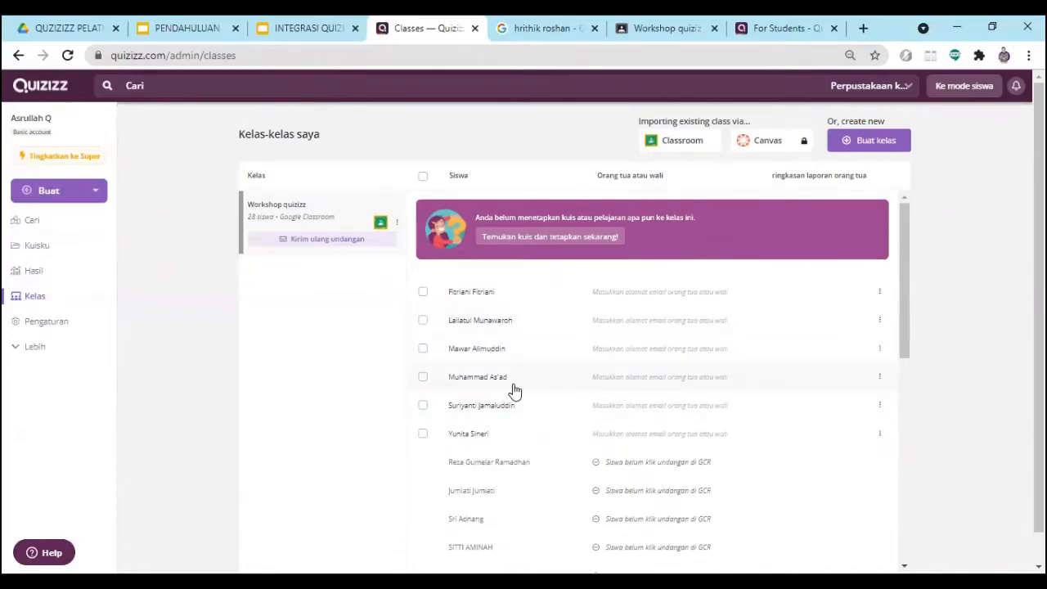
{"action": "scroll", "coordinate": [499, 360], "scroll_direction": "down", "scroll_amount": 1}
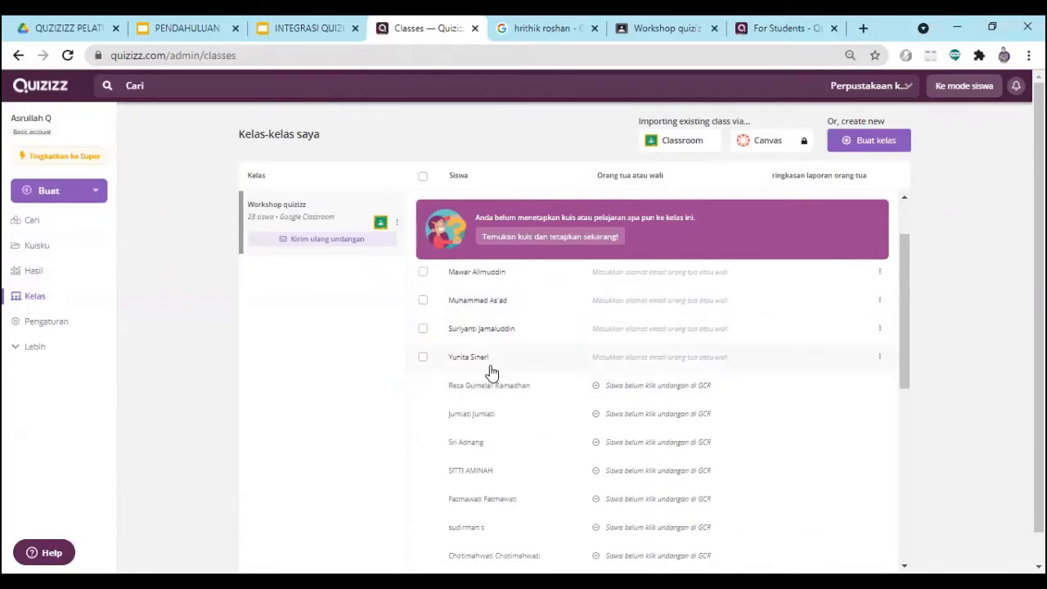
- Examine the Workshop quizizz roster to tell students who accepted the Google Classroom invitation from those who have not opened it
{"action": "scroll", "coordinate": [502, 365], "scroll_direction": "up", "scroll_amount": 1}
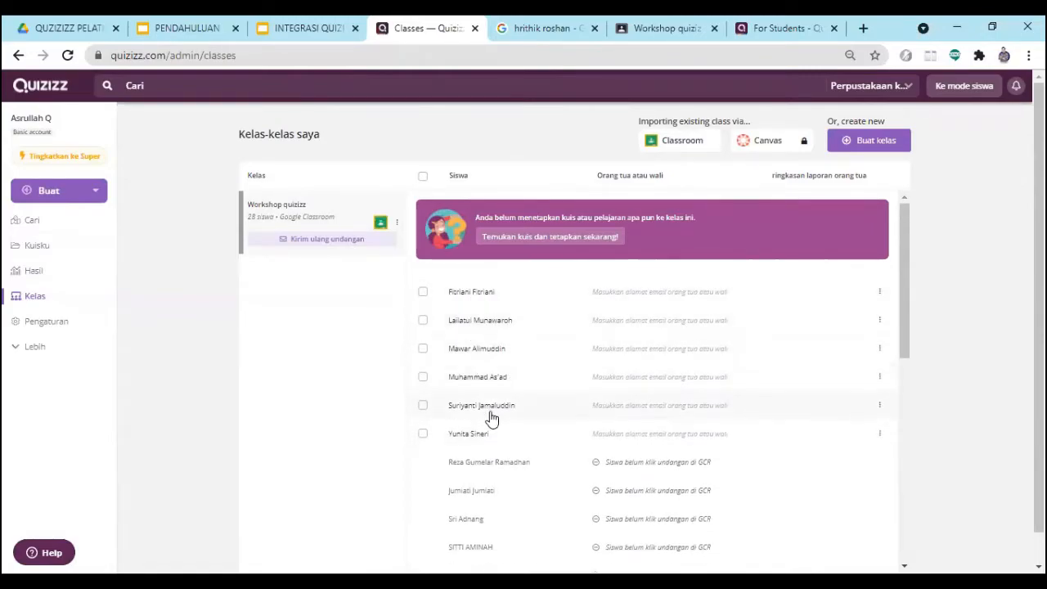
{"action": "scroll", "coordinate": [507, 399], "scroll_direction": "down", "scroll_amount": 2}
{"action": "scroll", "coordinate": [505, 399], "scroll_direction": "up", "scroll_amount": 2}
{"action": "scroll", "coordinate": [622, 326], "scroll_direction": "down", "scroll_amount": 2}
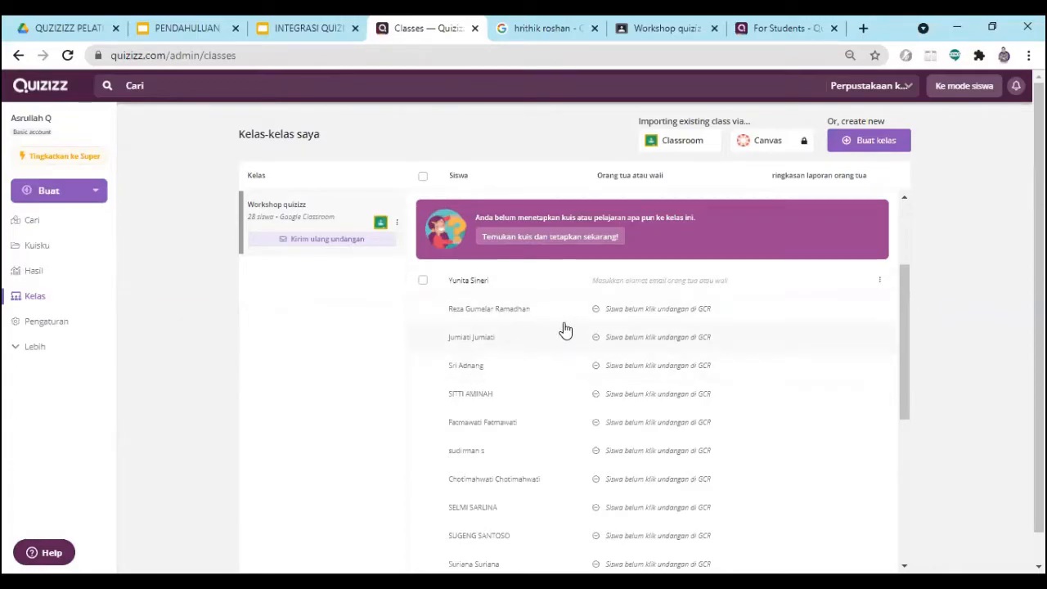
{"action": "scroll", "coordinate": [567, 332], "scroll_direction": "up", "scroll_amount": 3}
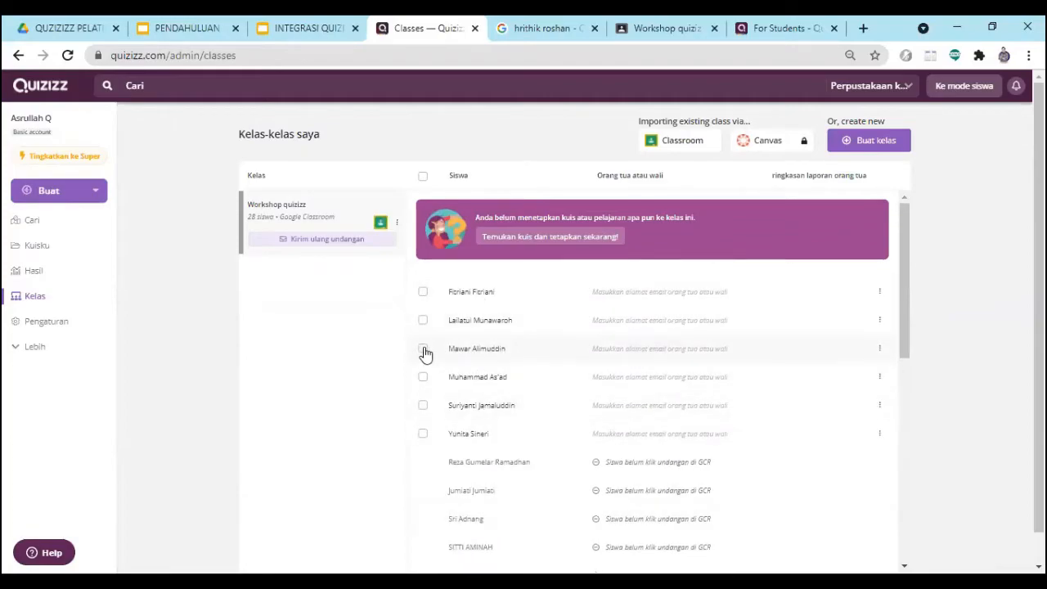
{"action": "scroll", "coordinate": [548, 421], "scroll_direction": "down", "scroll_amount": 3}
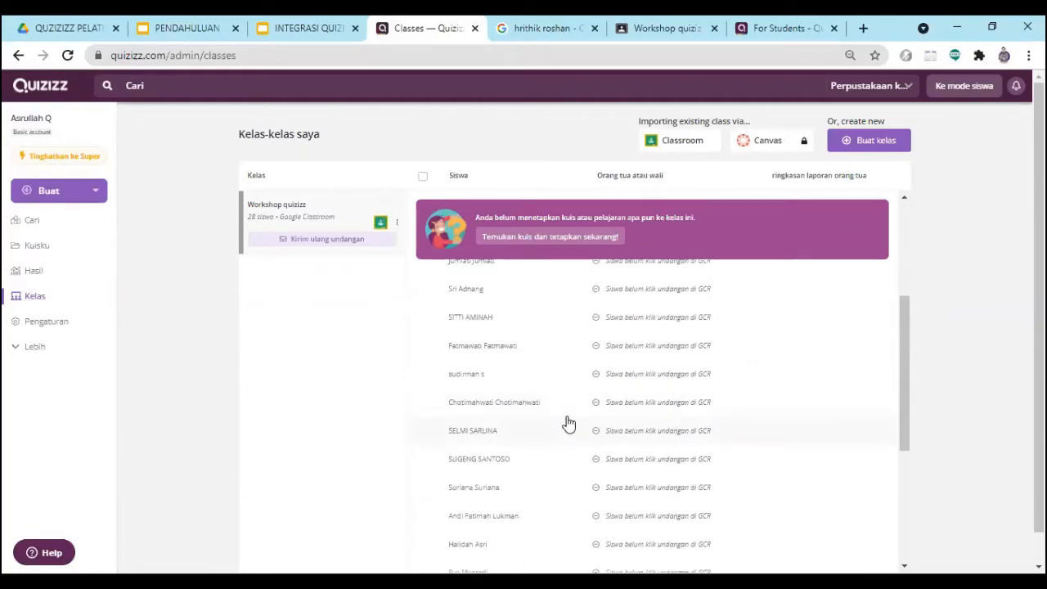
{"action": "scroll", "coordinate": [567, 425], "scroll_direction": "down", "scroll_amount": 2}
{"action": "scroll", "coordinate": [565, 427], "scroll_direction": "up", "scroll_amount": 3}
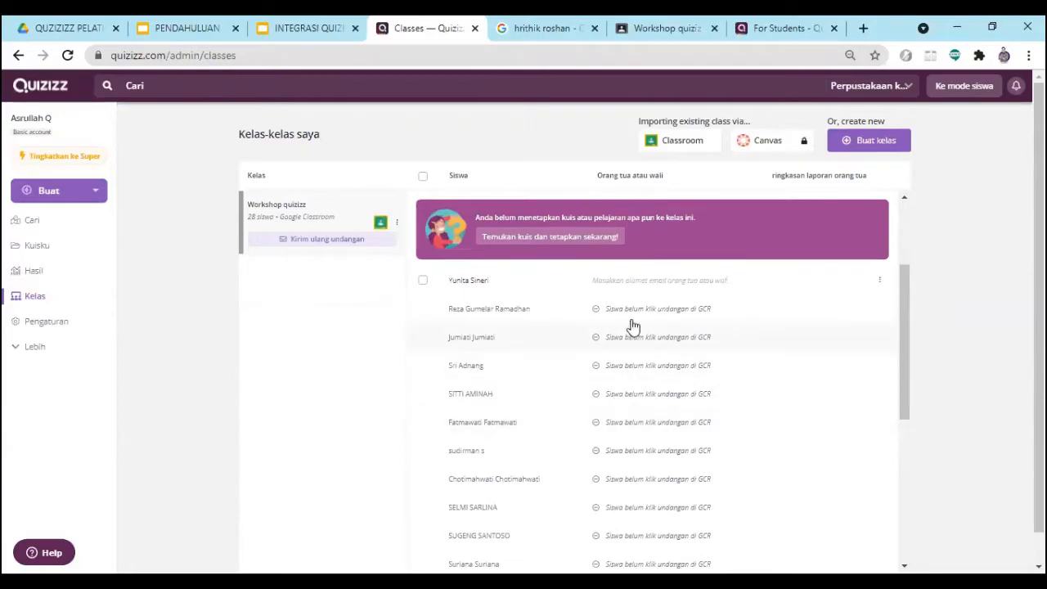
{"action": "scroll", "coordinate": [626, 327], "scroll_direction": "up", "scroll_amount": 2}
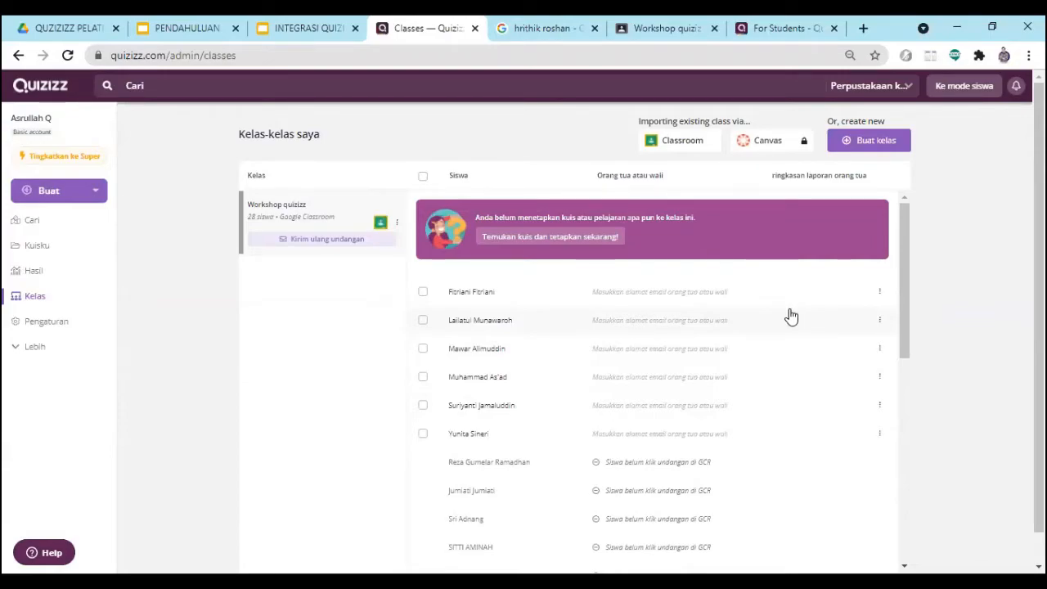
{"action": "scroll", "coordinate": [565, 386], "scroll_direction": "down", "scroll_amount": 2}
{"action": "scroll", "coordinate": [552, 442], "scroll_direction": "down", "scroll_amount": 2}
{"action": "scroll", "coordinate": [548, 479], "scroll_direction": "up", "scroll_amount": 5}
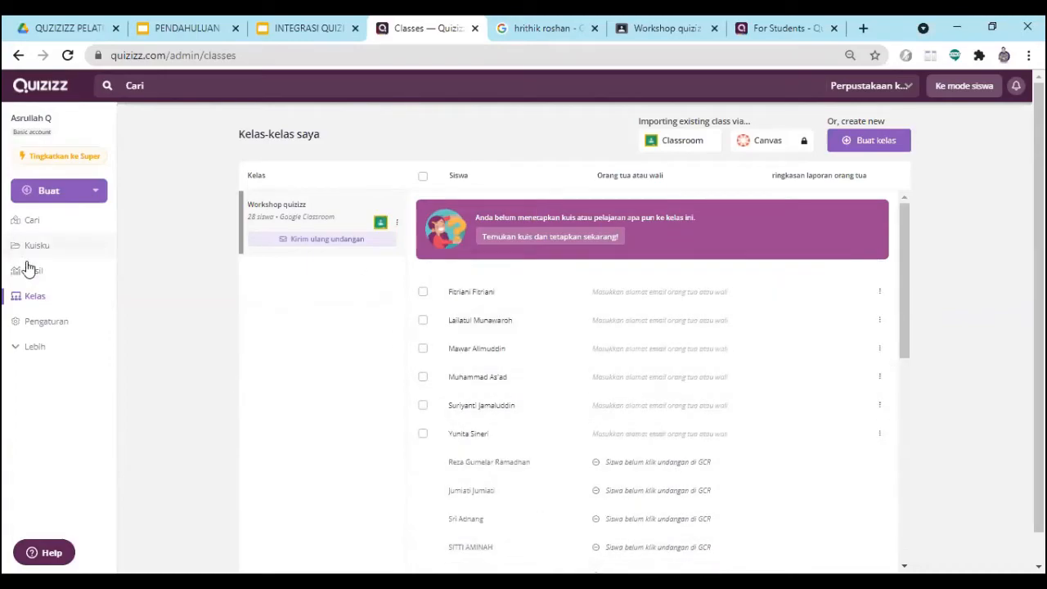
- Update the Quizizz class by importing Workshop quizizz from Google Classroom again, without requiring guardian email addresses
{"action": "left_click", "coordinate": [680, 144]}
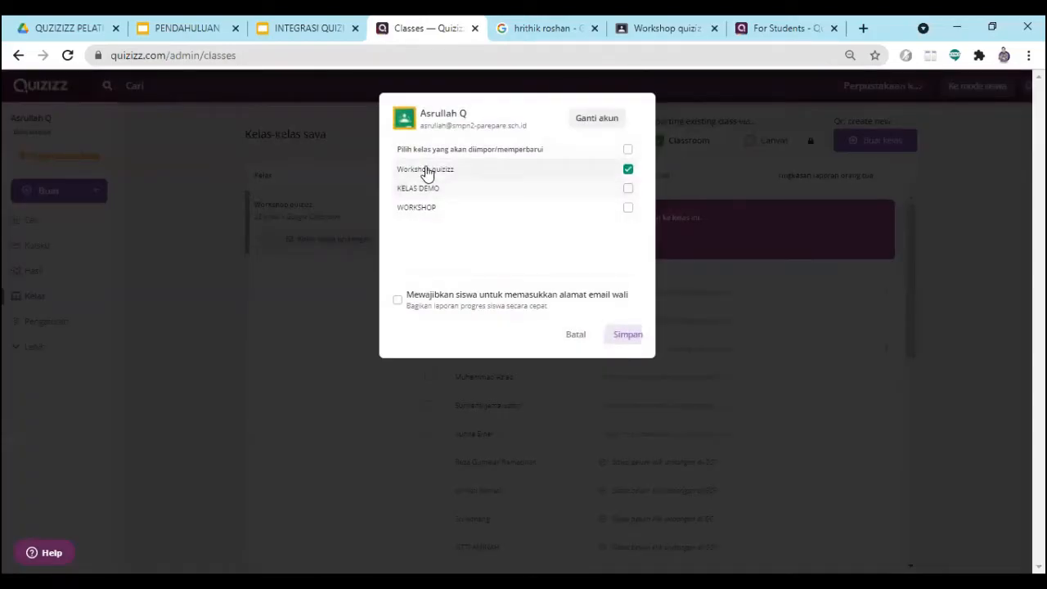
{"action": "left_click", "coordinate": [628, 172]}
{"action": "left_click", "coordinate": [627, 334]}
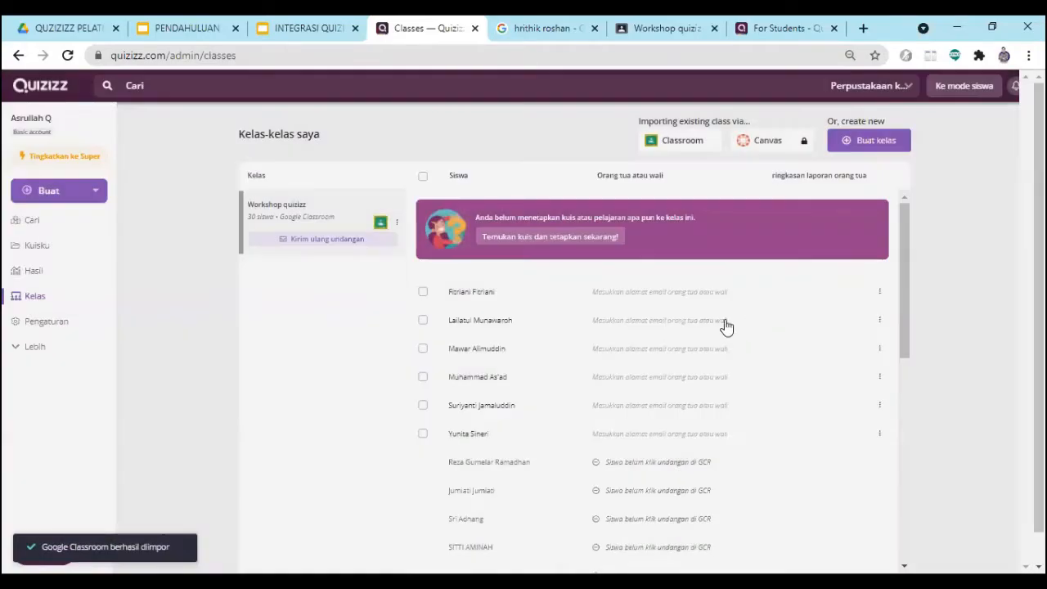
- Review the re-imported Workshop quizizz roster and its students' invitation status
{"action": "scroll", "coordinate": [602, 347], "scroll_direction": "down", "scroll_amount": 5}
{"action": "scroll", "coordinate": [622, 385], "scroll_direction": "down", "scroll_amount": 2}
{"action": "scroll", "coordinate": [656, 425], "scroll_direction": "up", "scroll_amount": 8}
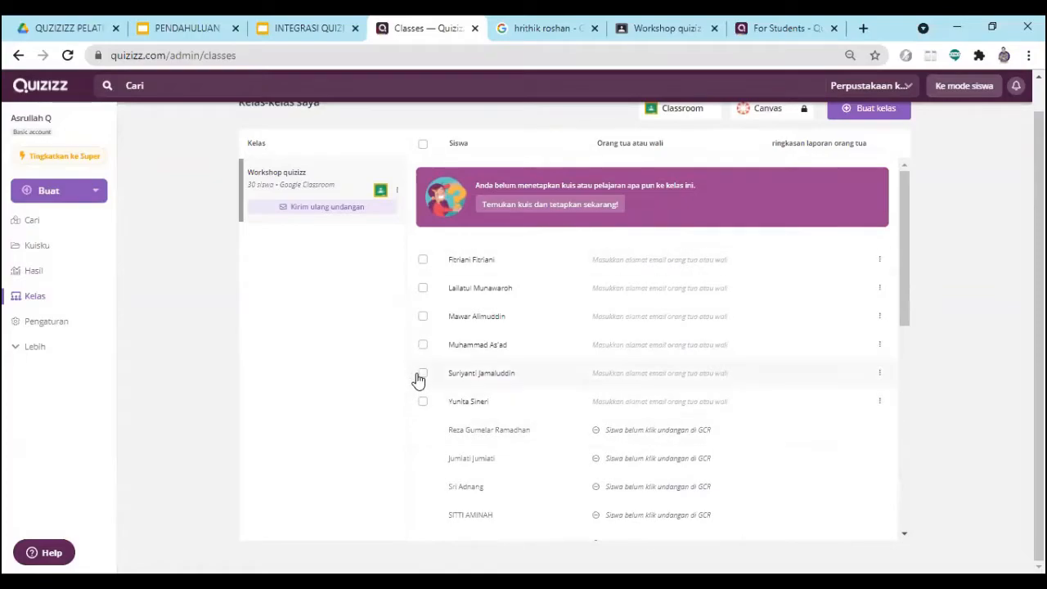
{"action": "scroll", "coordinate": [418, 380], "scroll_direction": "down", "scroll_amount": 5}
{"action": "scroll", "coordinate": [543, 456], "scroll_direction": "up", "scroll_amount": 4}
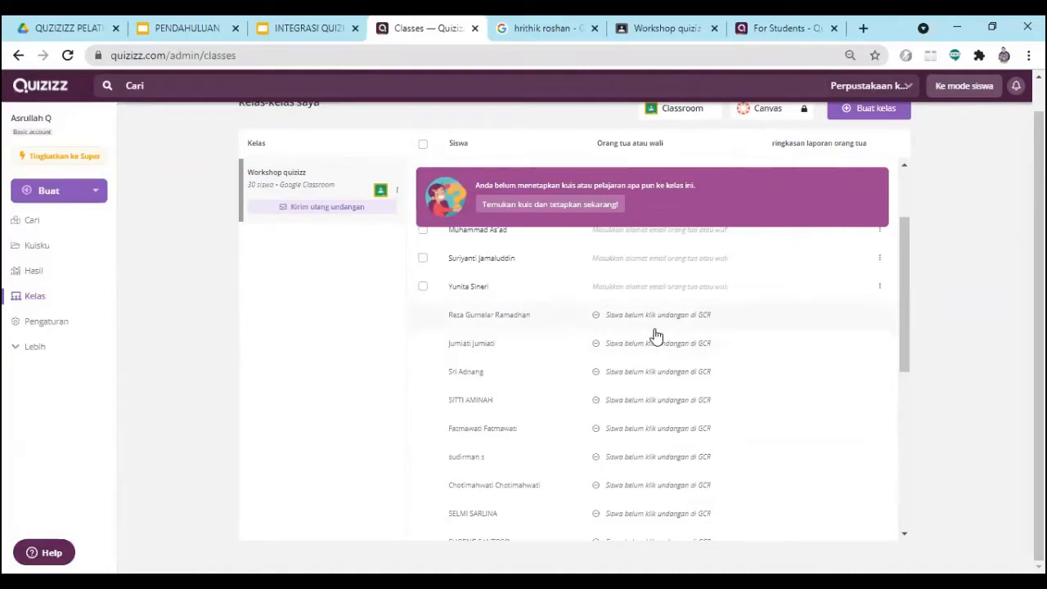
{"action": "scroll", "coordinate": [626, 326], "scroll_direction": "up", "scroll_amount": 1}
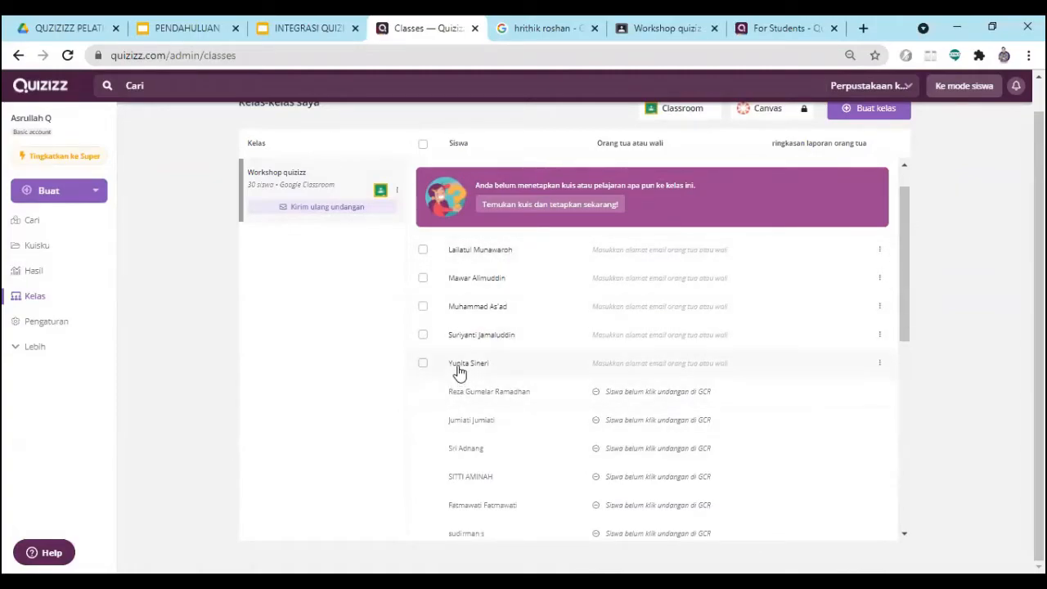
{"action": "scroll", "coordinate": [654, 370], "scroll_direction": "down", "scroll_amount": 1}
{"action": "scroll", "coordinate": [654, 369], "scroll_direction": "up", "scroll_amount": 2}
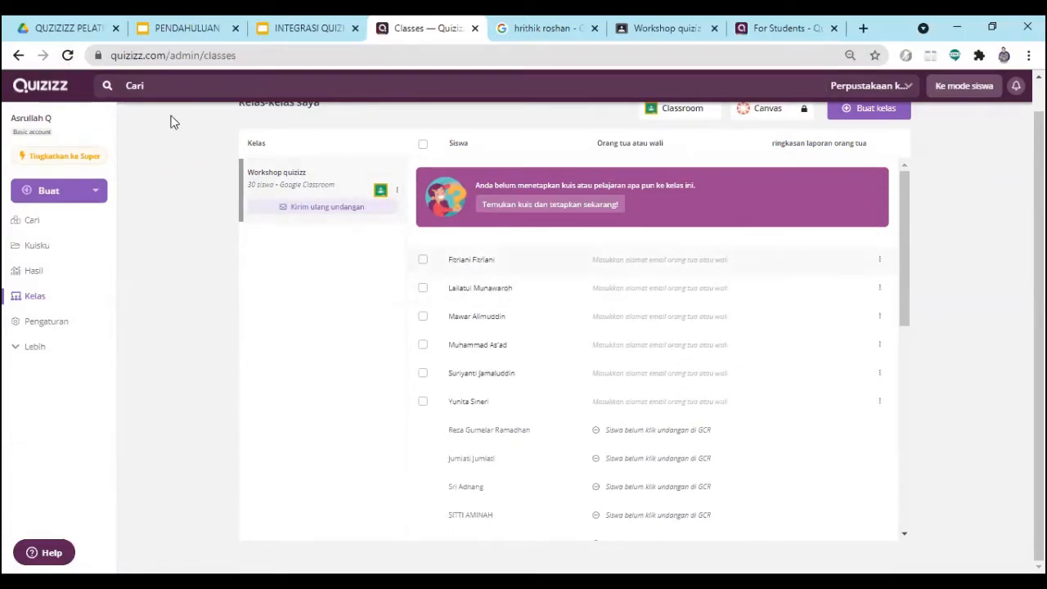
- Reload the classes page twice and check the Workshop quizizz roster for students who have newly accepted the invitation
{"action": "left_click", "coordinate": [68, 59]}
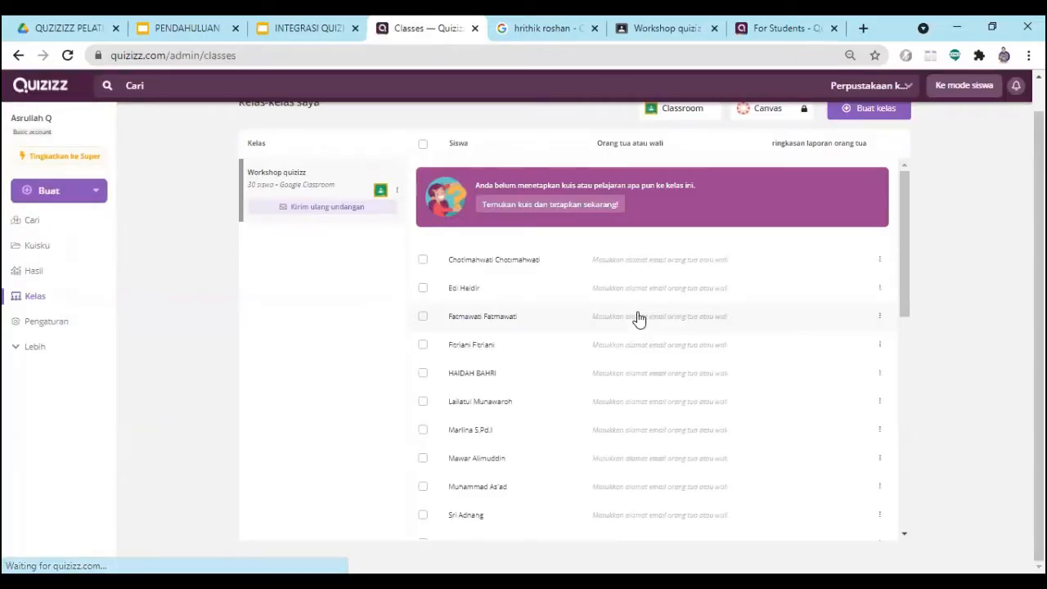
{"action": "scroll", "coordinate": [637, 319], "scroll_direction": "down", "scroll_amount": 5}
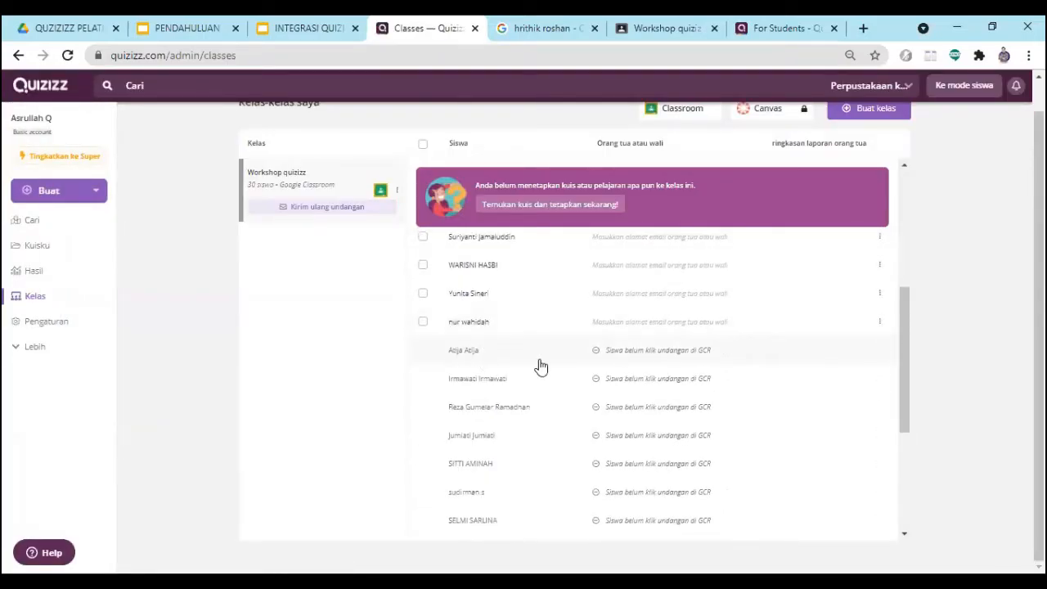
{"action": "scroll", "coordinate": [539, 366], "scroll_direction": "up", "scroll_amount": 4}
{"action": "scroll", "coordinate": [509, 367], "scroll_direction": "down", "scroll_amount": 5}
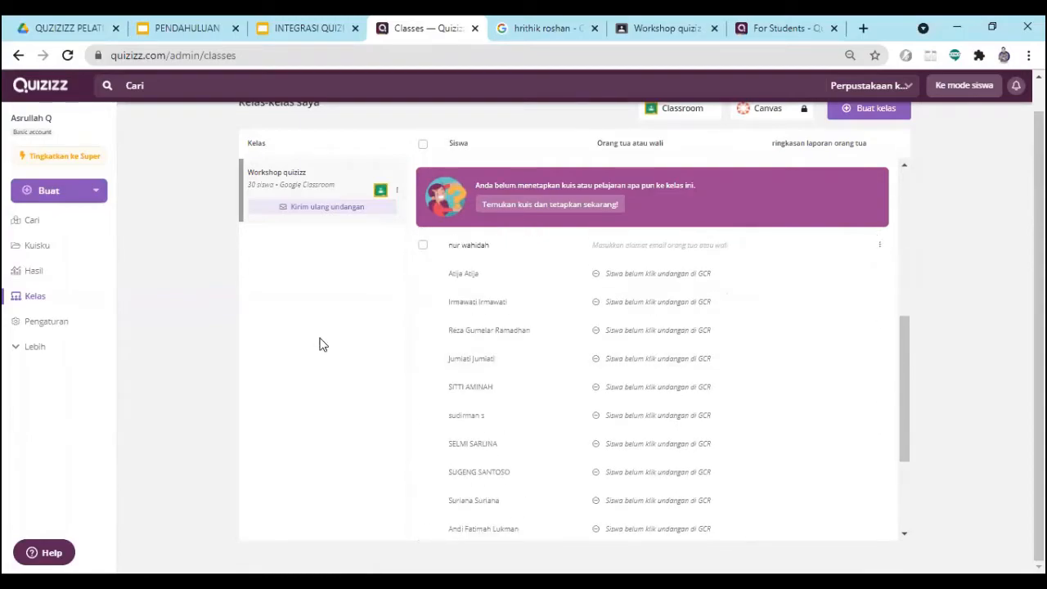
{"action": "left_click", "coordinate": [69, 56]}
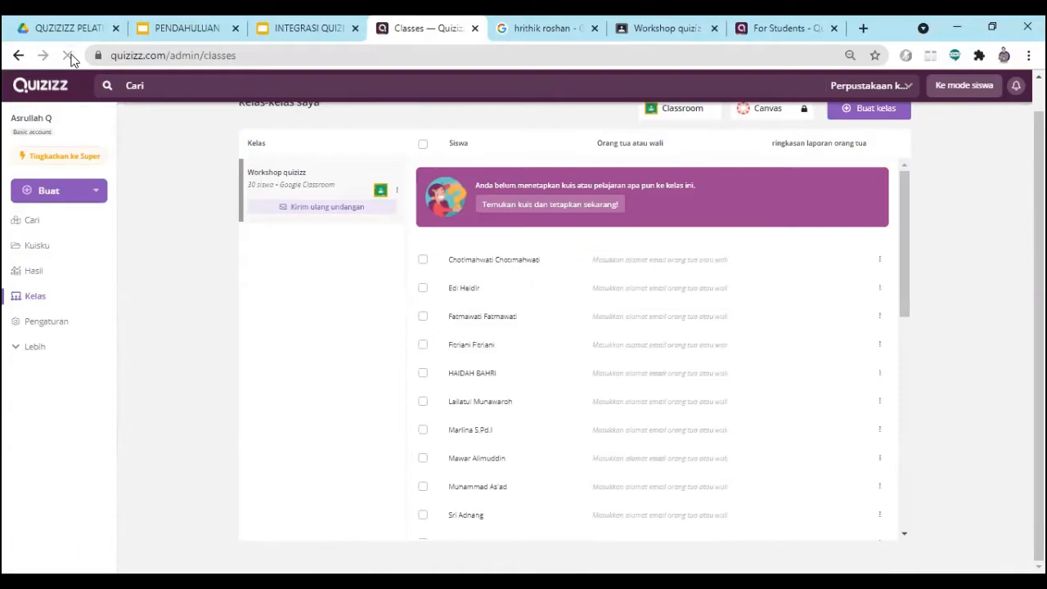
{"action": "scroll", "coordinate": [597, 360], "scroll_direction": "down", "scroll_amount": 5}
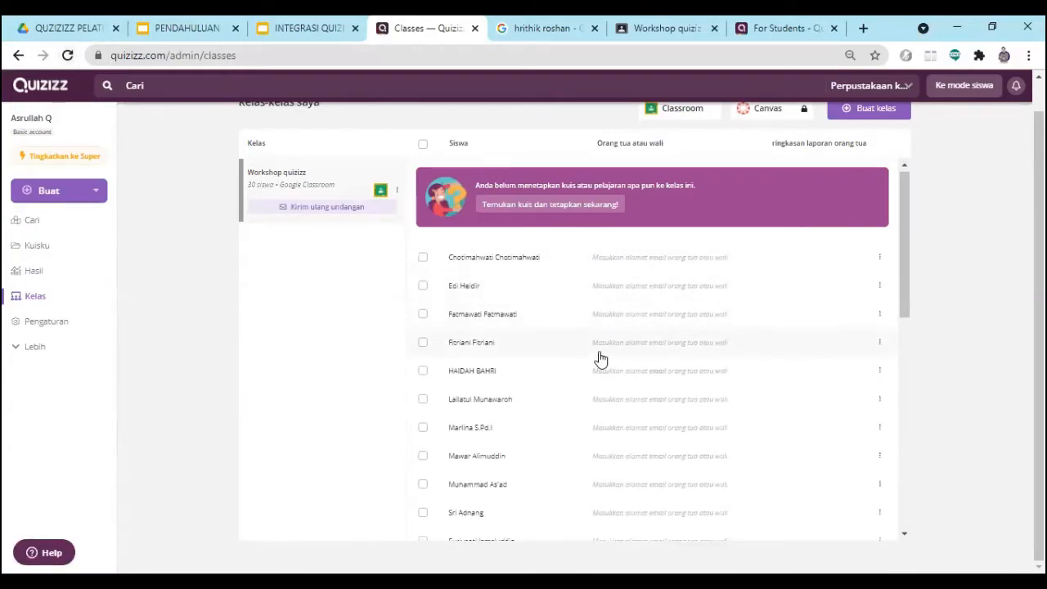
{"action": "scroll", "coordinate": [597, 360], "scroll_direction": "up", "scroll_amount": 1}
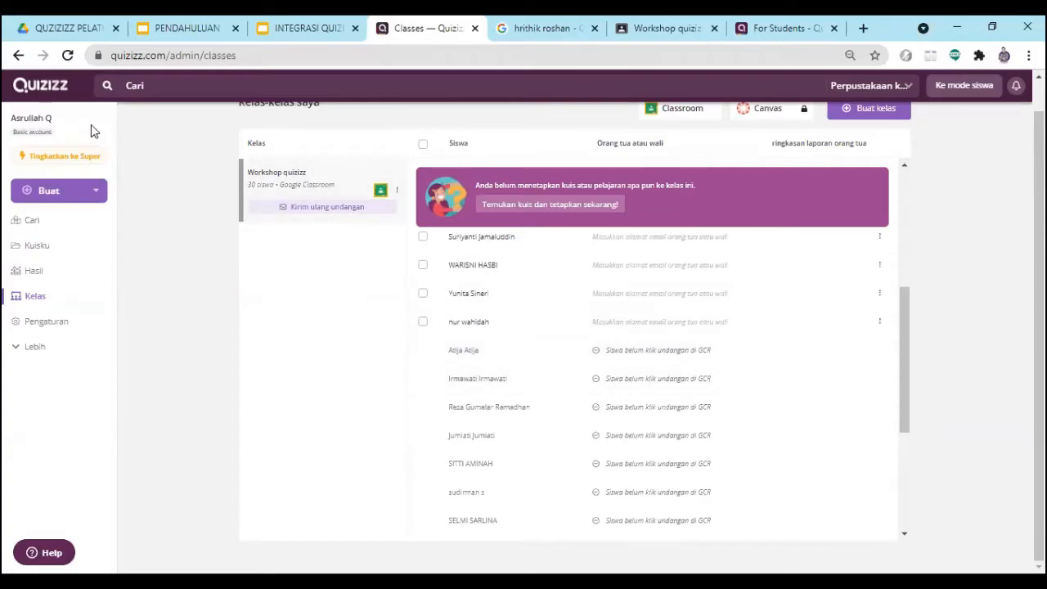
- Refresh the class roster again and compare the accepted students with those whose invitations are still pending
{"action": "left_click", "coordinate": [67, 55]}
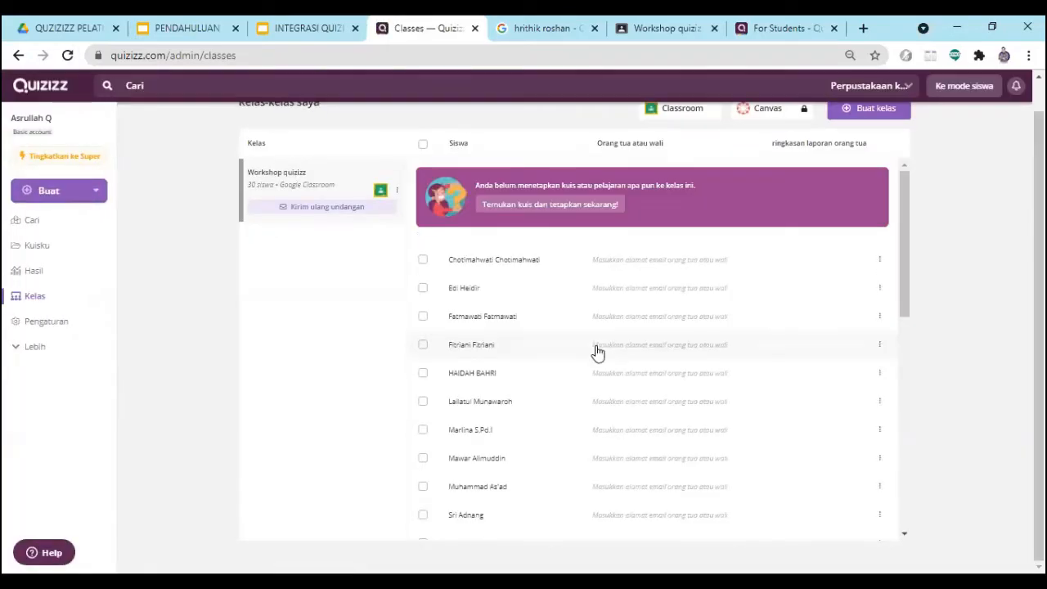
{"action": "scroll", "coordinate": [589, 348], "scroll_direction": "down", "scroll_amount": 5}
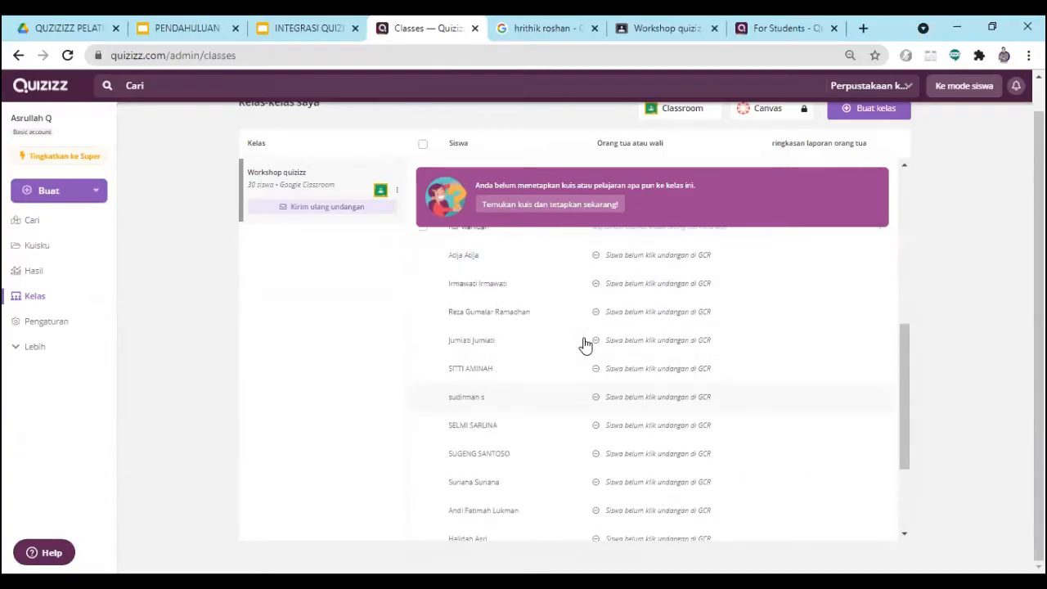
{"action": "scroll", "coordinate": [584, 344], "scroll_direction": "up", "scroll_amount": 3}
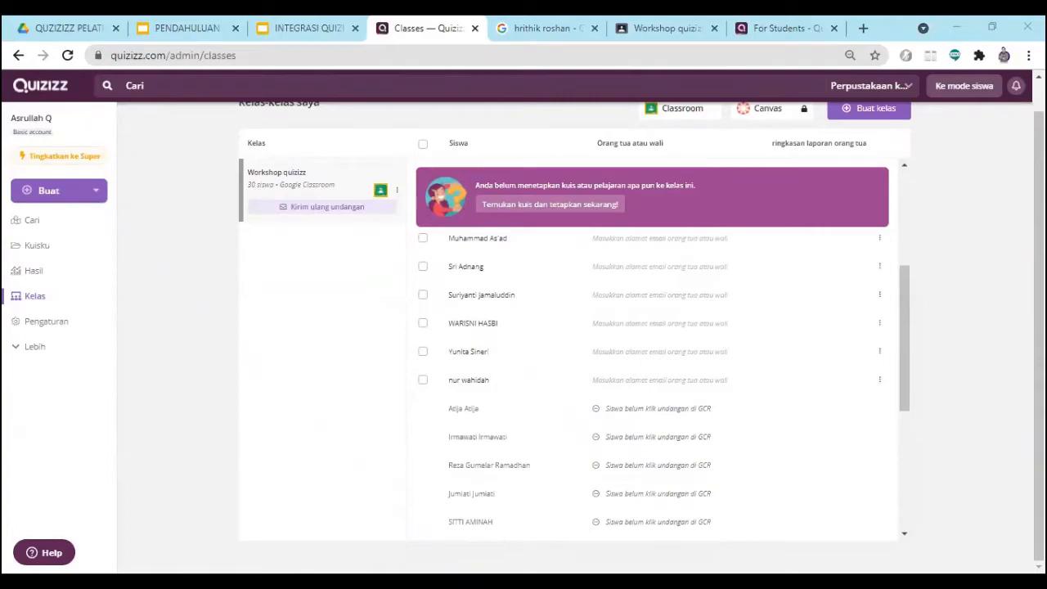
{"action": "scroll", "coordinate": [614, 388], "scroll_direction": "up", "scroll_amount": 3}
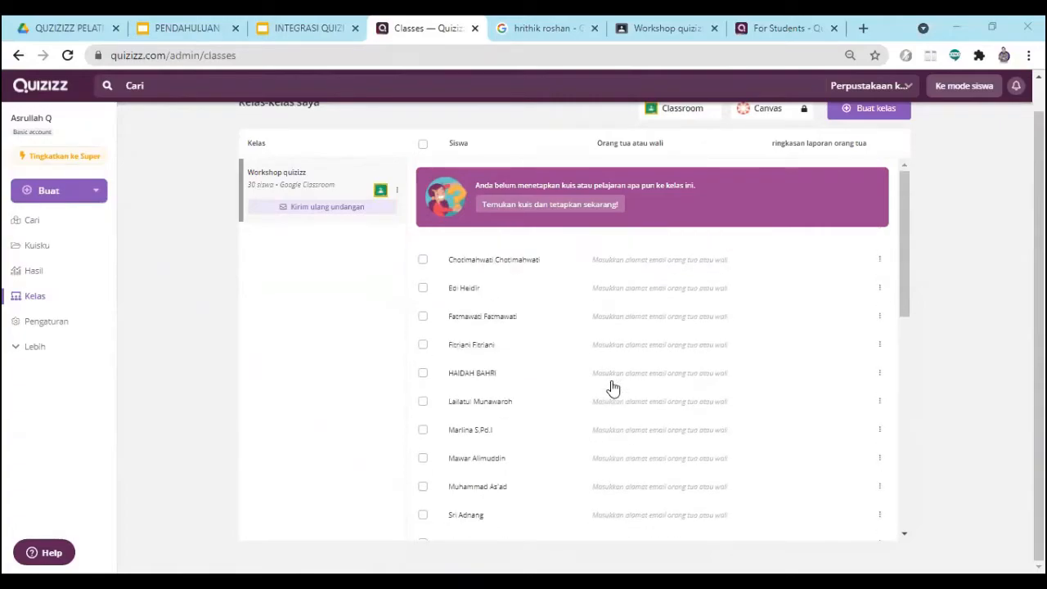
{"action": "scroll", "coordinate": [613, 387], "scroll_direction": "down", "scroll_amount": 3}
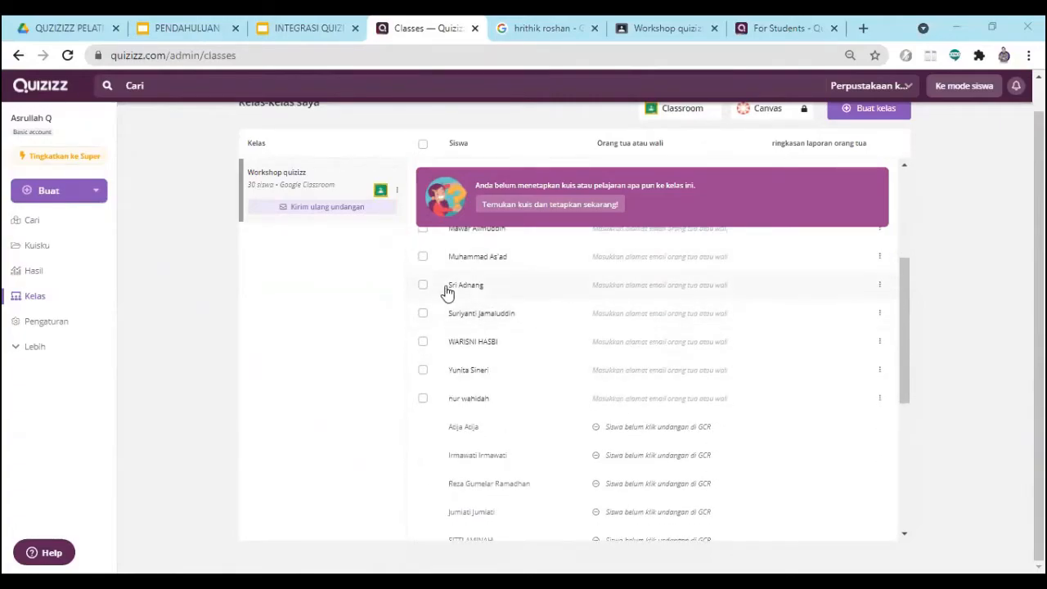
- Reload the classes page once more and go through the full list of students who joined Workshop quizizz
{"action": "left_click", "coordinate": [68, 57]}
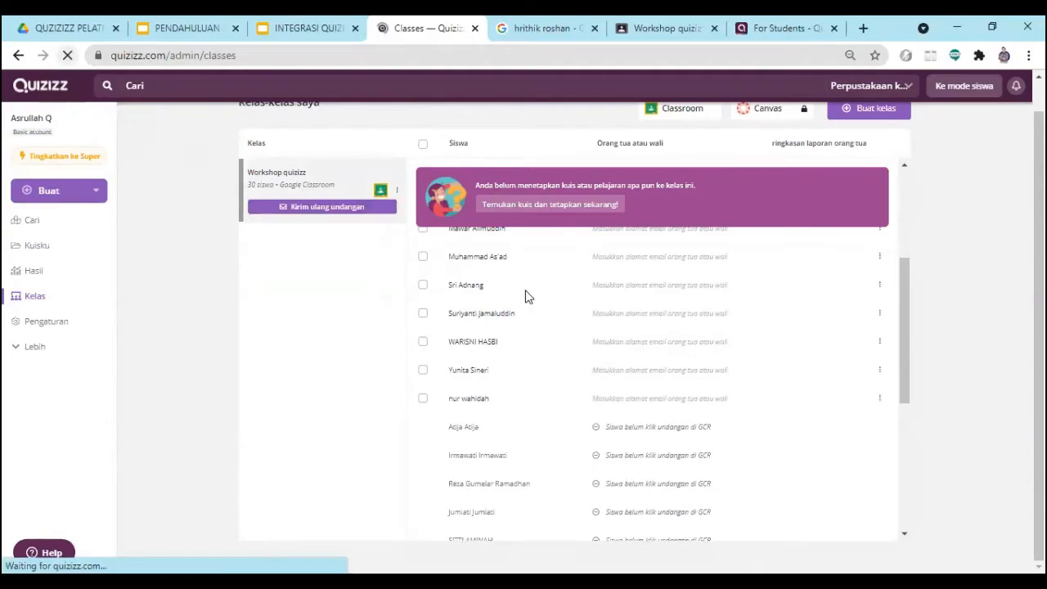
{"action": "scroll", "coordinate": [533, 299], "scroll_direction": "down", "scroll_amount": 5}
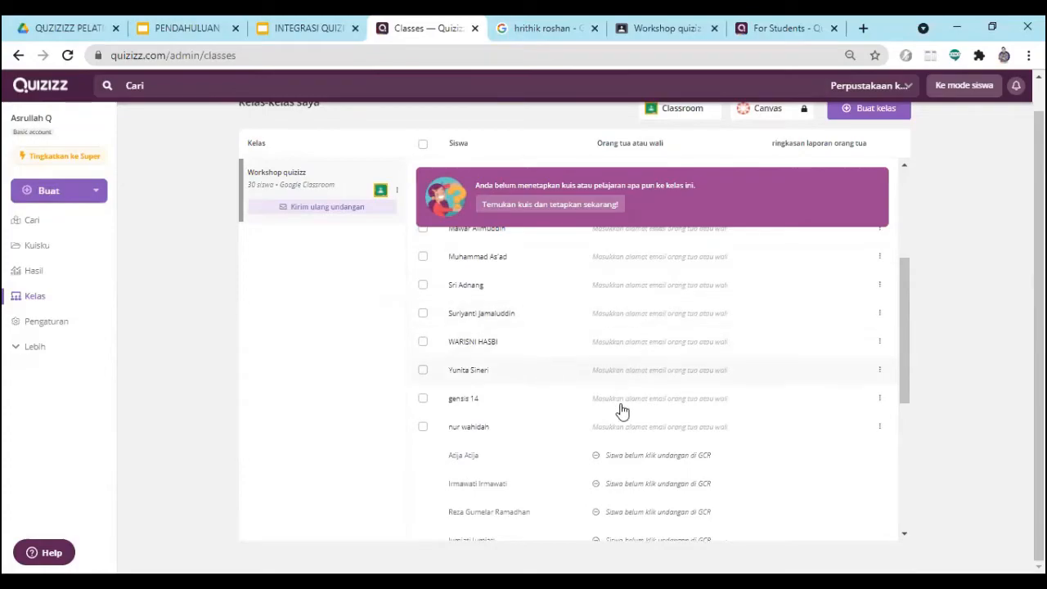
{"action": "scroll", "coordinate": [493, 425], "scroll_direction": "up", "scroll_amount": 3}
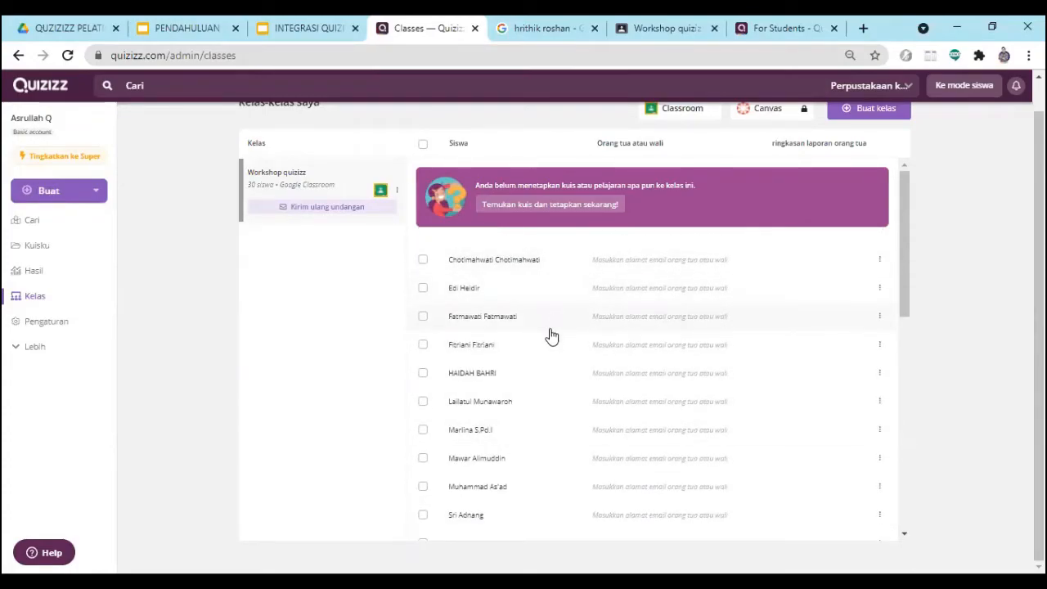
{"action": "scroll", "coordinate": [511, 392], "scroll_direction": "down", "scroll_amount": 1}
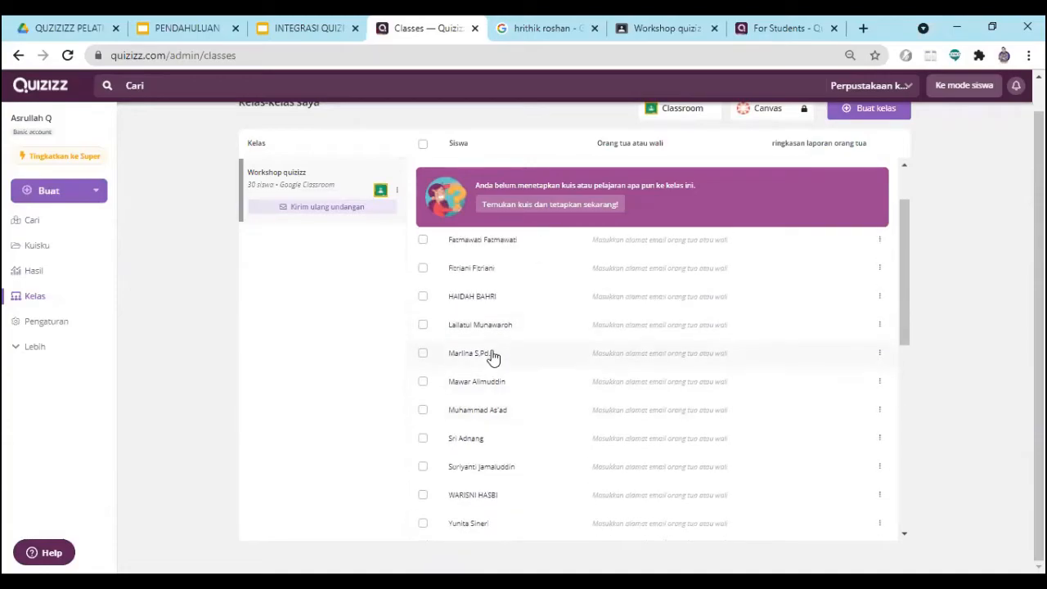
{"action": "scroll", "coordinate": [472, 470], "scroll_direction": "down", "scroll_amount": 1}
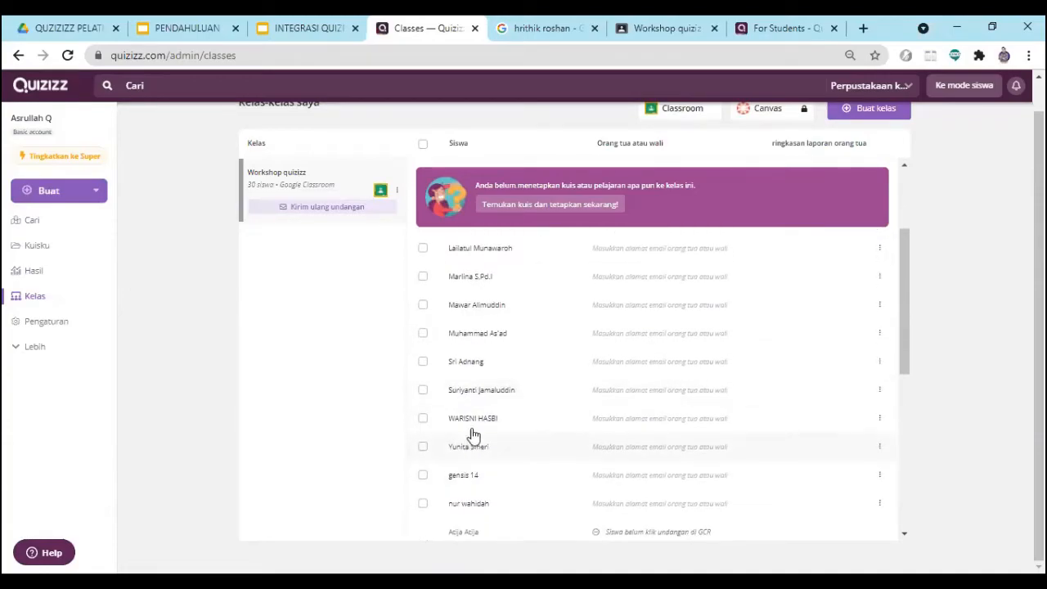
{"action": "scroll", "coordinate": [472, 503], "scroll_direction": "down", "scroll_amount": 1}
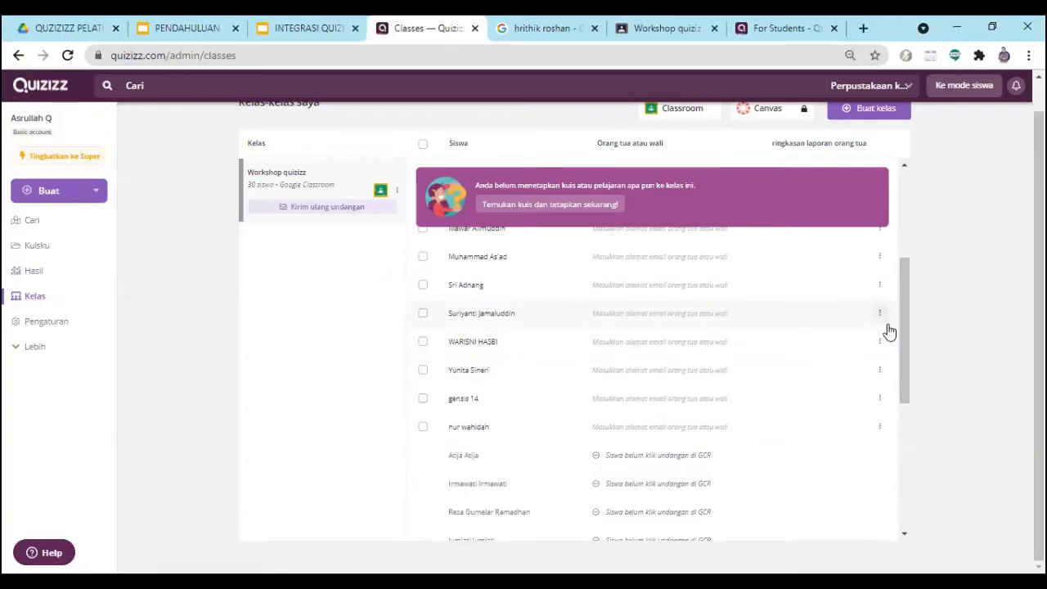
{"action": "left_click_drag", "start_coordinate": [904, 339], "coordinate": [825, 237]}
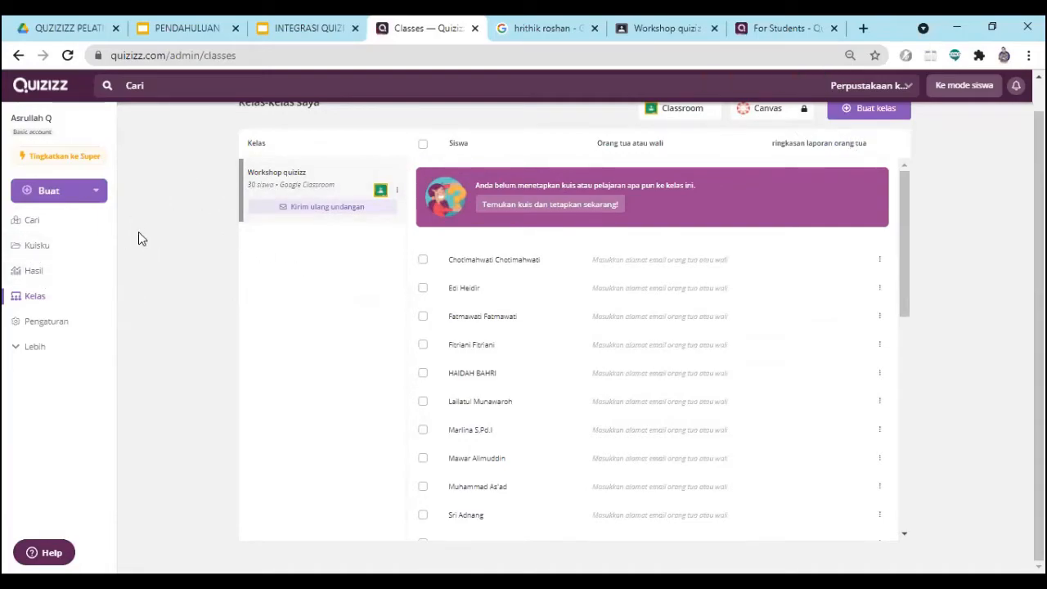
- Visit the quiz search home page and return to the list of own quizzes containing KUIS SERU
{"action": "left_click", "coordinate": [50, 250]}
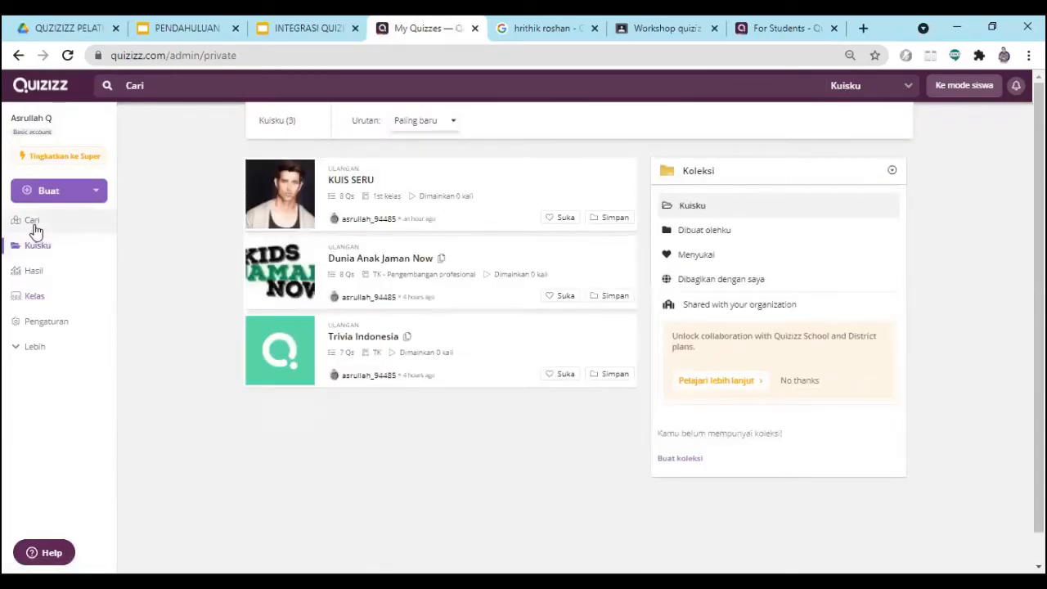
{"action": "left_click", "coordinate": [33, 225]}
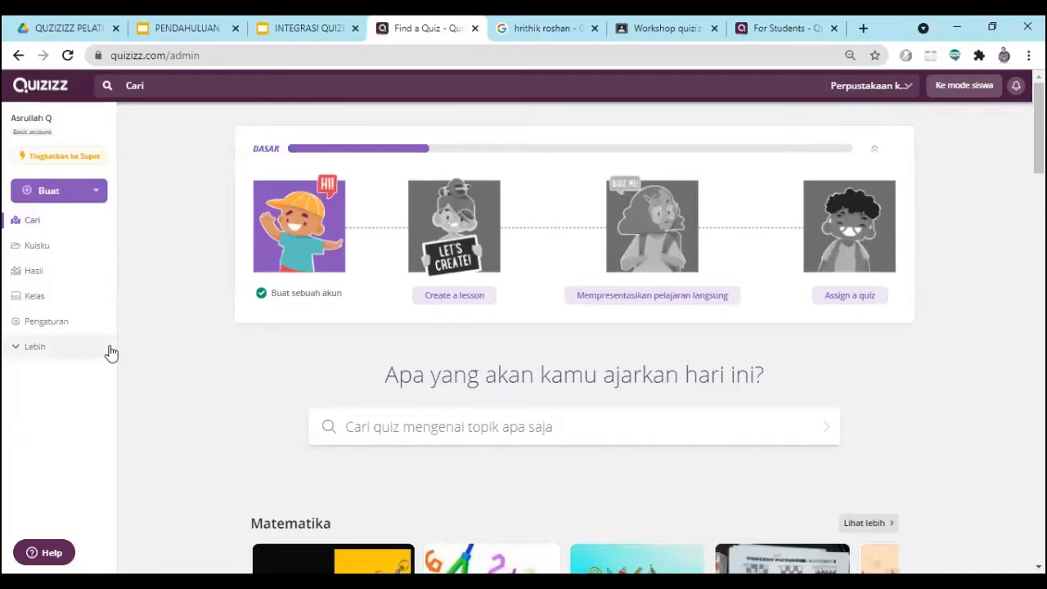
{"action": "left_click", "coordinate": [68, 247]}
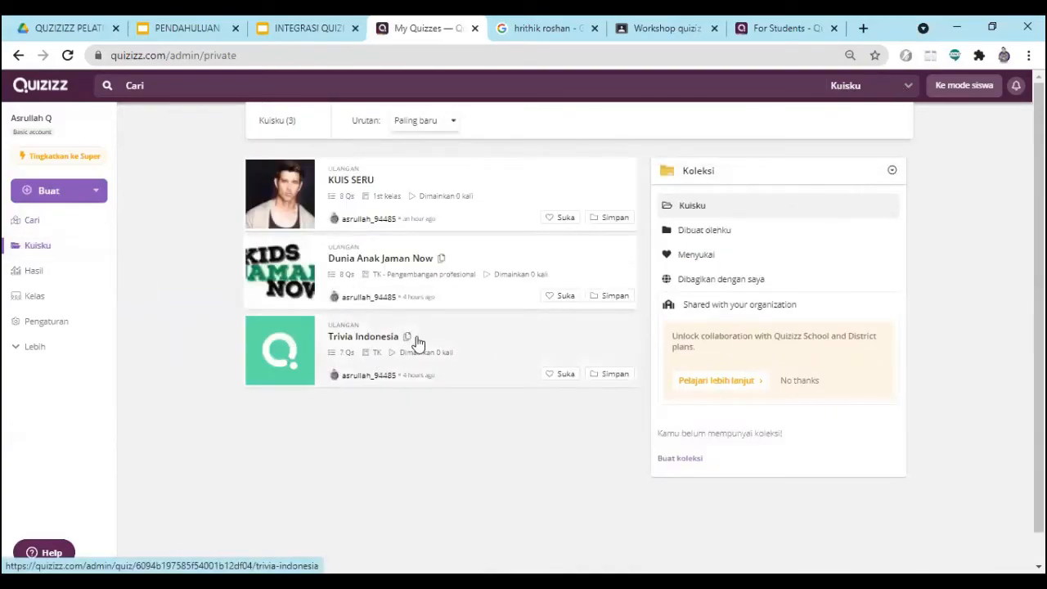
- Open the own quiz Trivia Indonesia and set it up as a homework assignment
{"action": "left_click", "coordinate": [364, 338]}
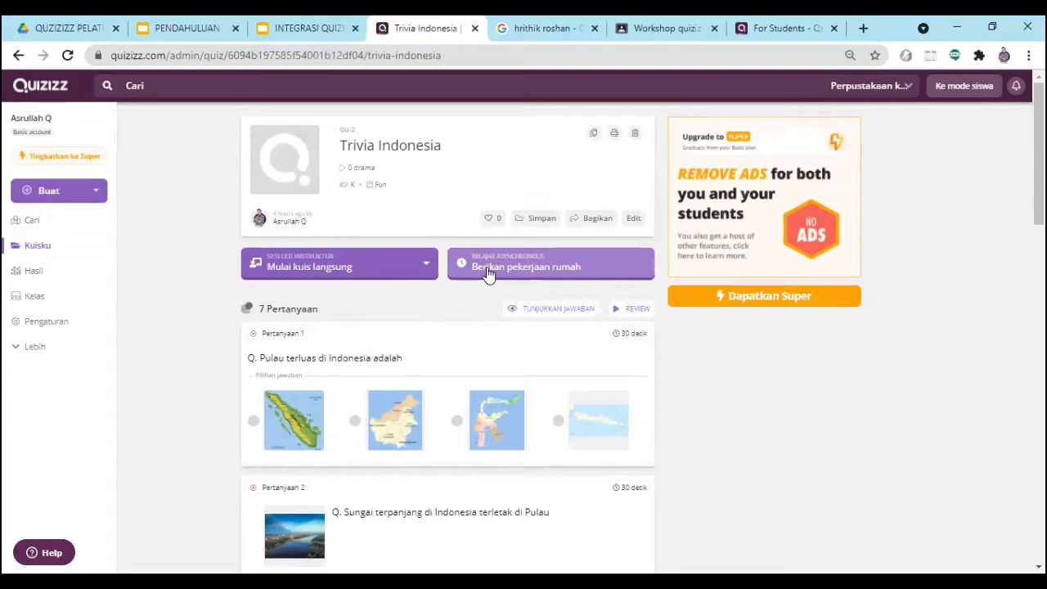
{"action": "left_click", "coordinate": [554, 263]}
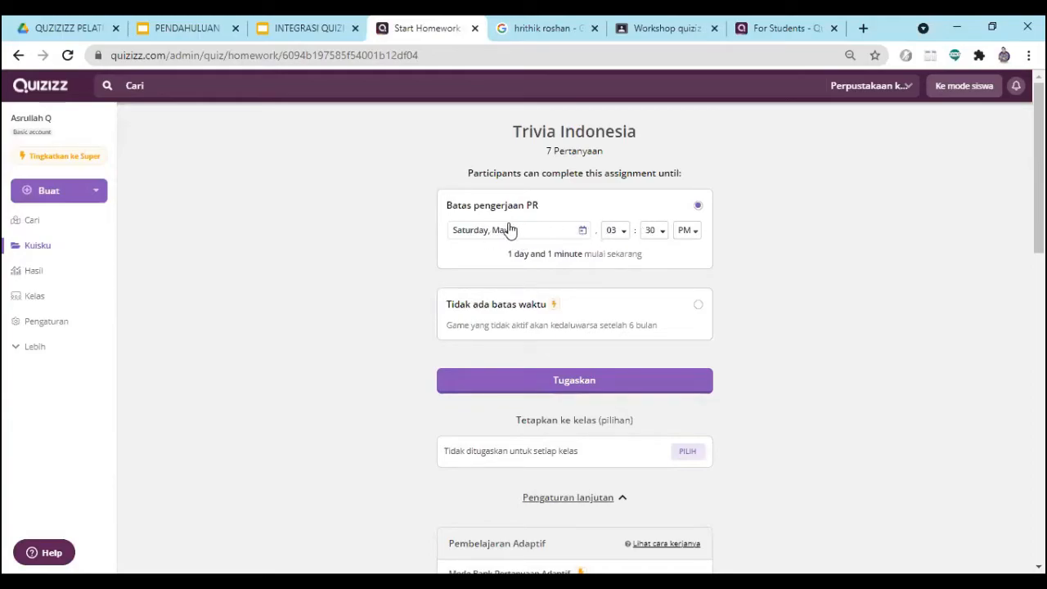
{"action": "left_click", "coordinate": [624, 236]}
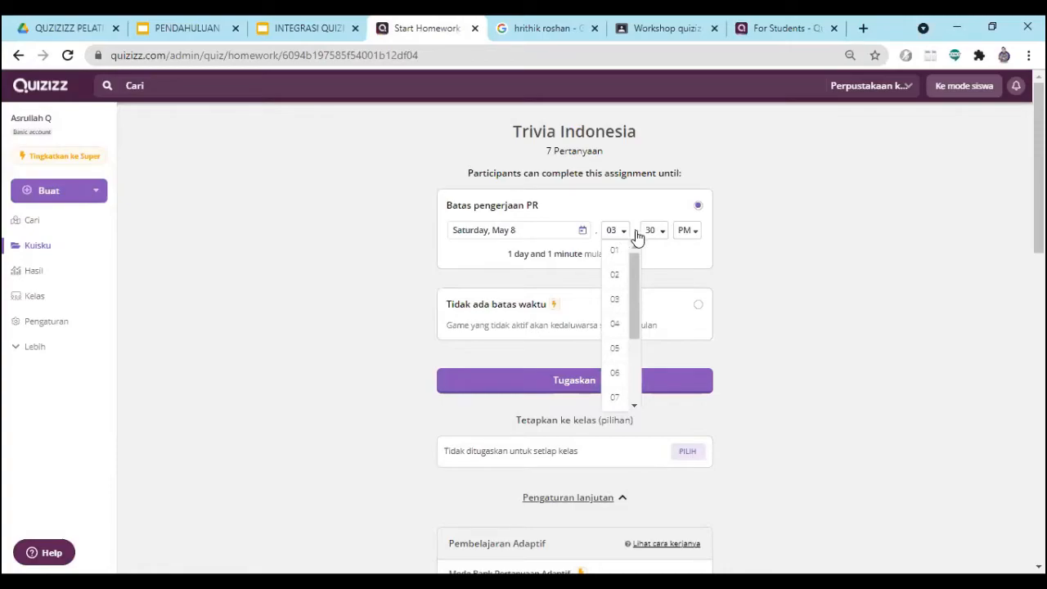
{"action": "left_click", "coordinate": [695, 237]}
{"action": "left_click", "coordinate": [694, 234]}
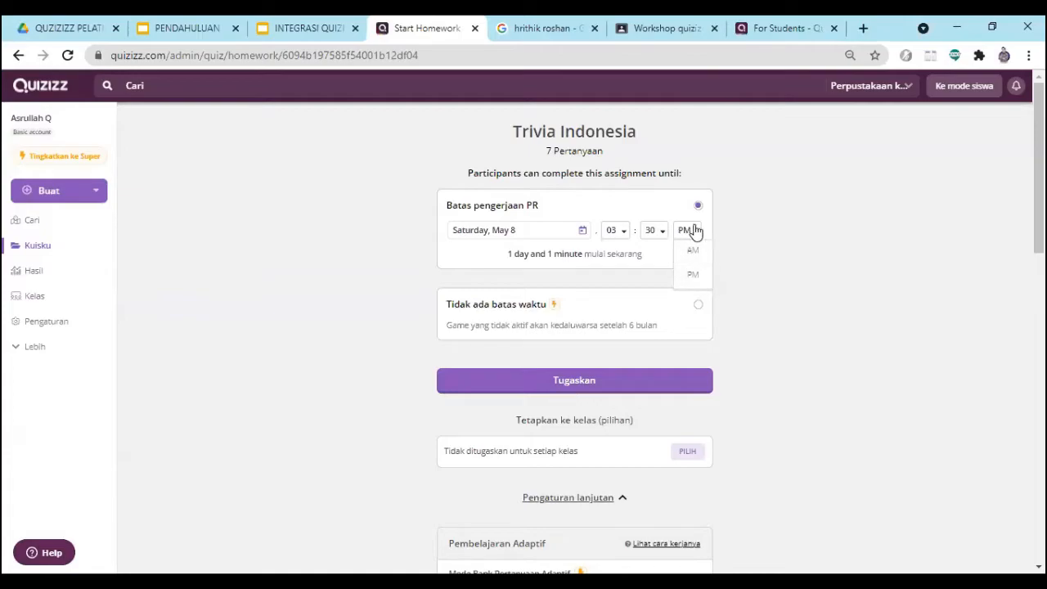
{"action": "left_click", "coordinate": [756, 243]}
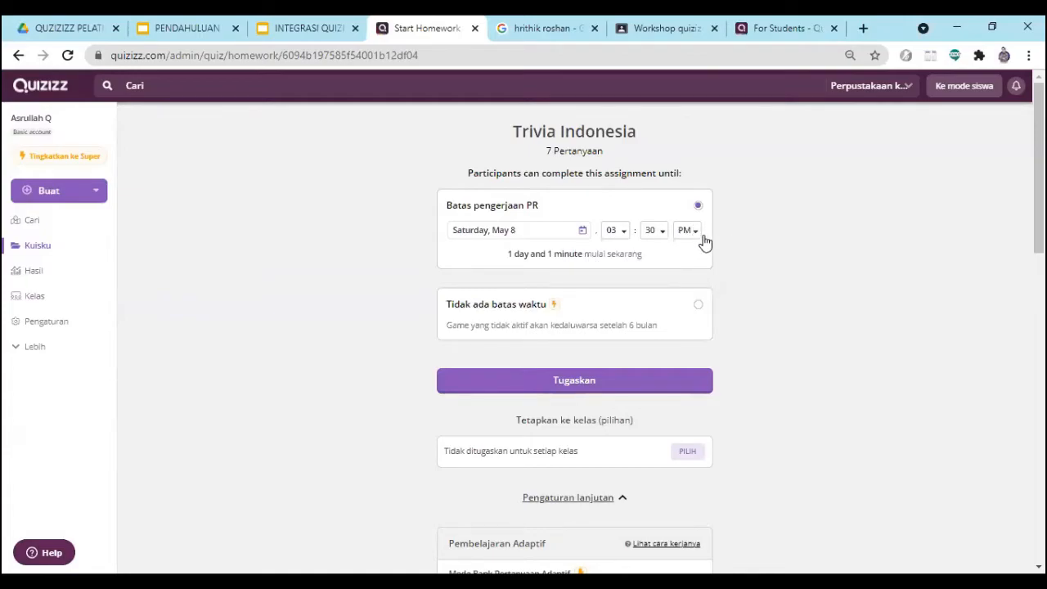
- Set the time of the Trivia Indonesia homework deadline to 12:00, keeping PM
{"action": "left_click", "coordinate": [621, 235]}
{"action": "scroll", "coordinate": [617, 385], "scroll_direction": "down", "scroll_amount": 6}
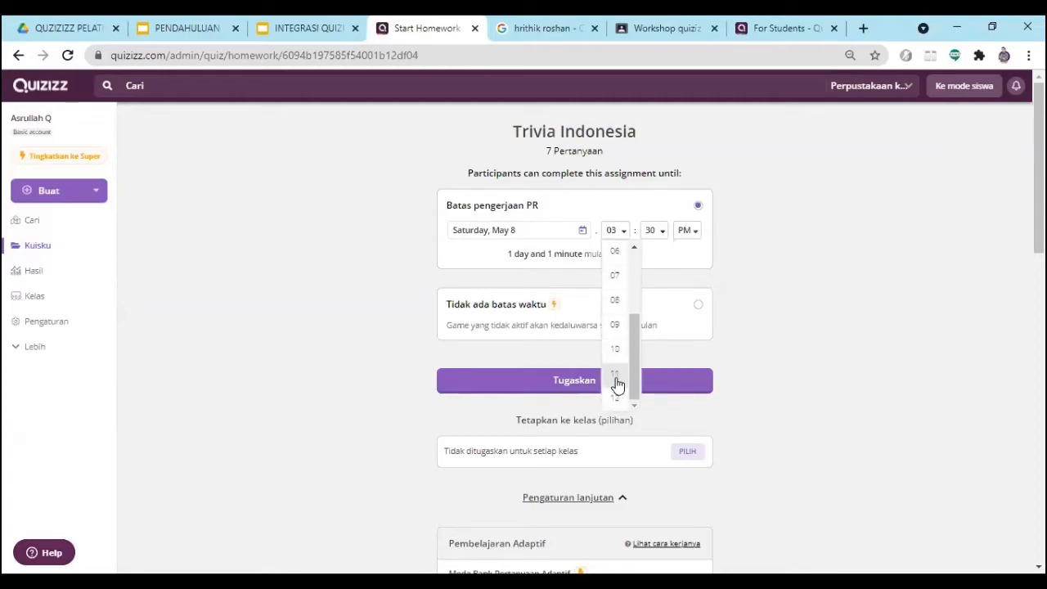
{"action": "scroll", "coordinate": [611, 216], "scroll_direction": "up", "scroll_amount": 5}
{"action": "left_click", "coordinate": [618, 398]}
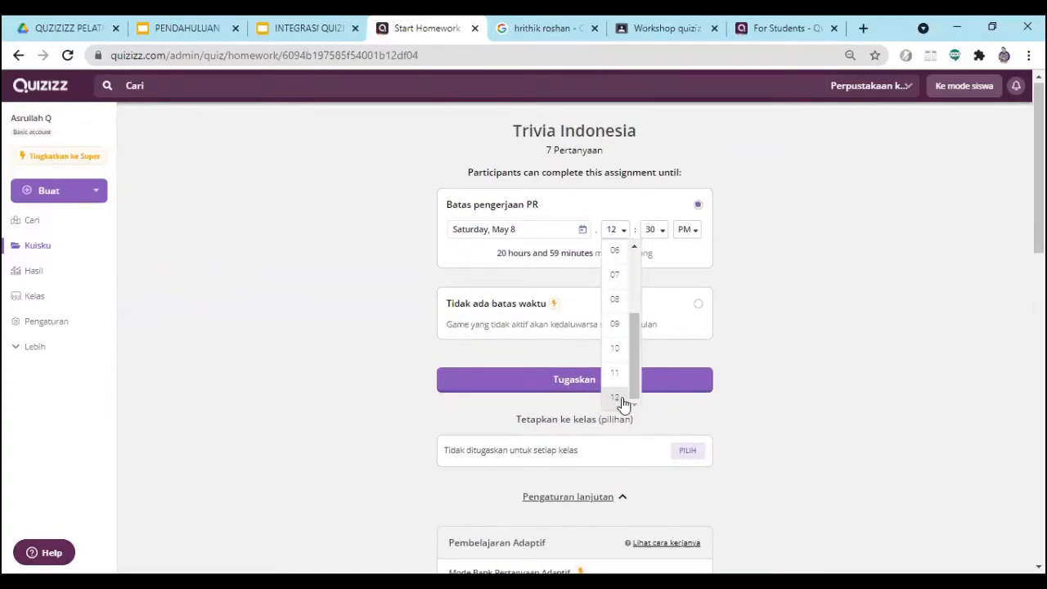
{"action": "left_click", "coordinate": [662, 234]}
{"action": "left_click", "coordinate": [660, 251]}
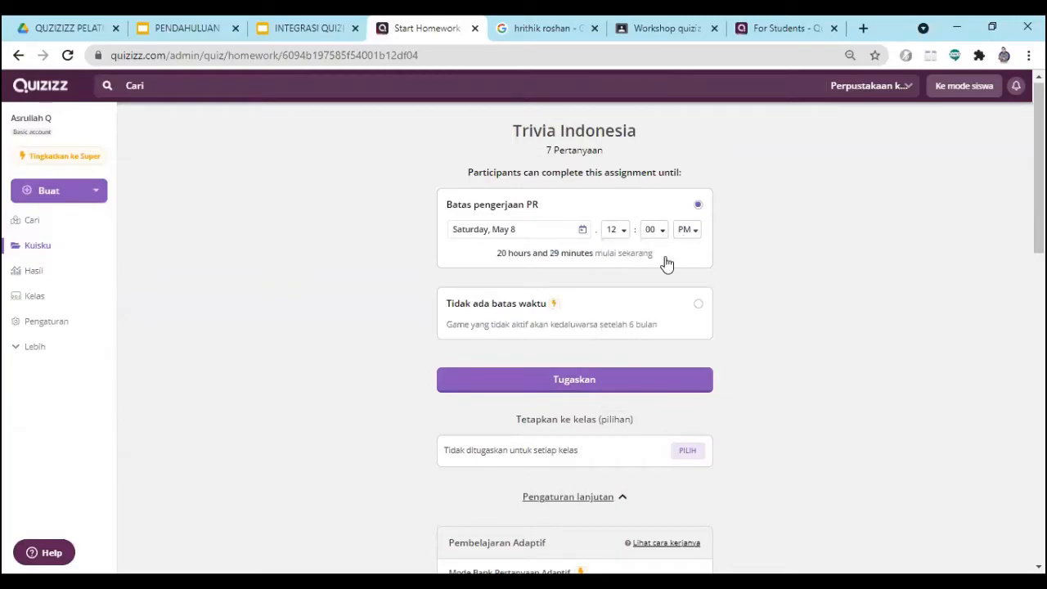
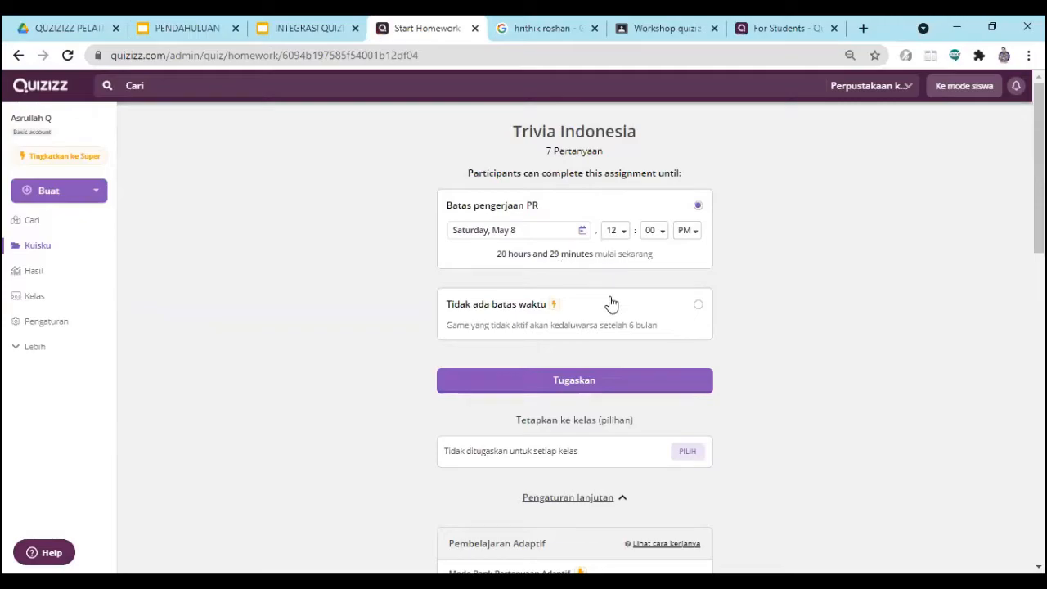
- Choose the Workshop quizizz class as the recipient of the Trivia Indonesia homework
{"action": "scroll", "coordinate": [582, 373], "scroll_direction": "down", "scroll_amount": 2}
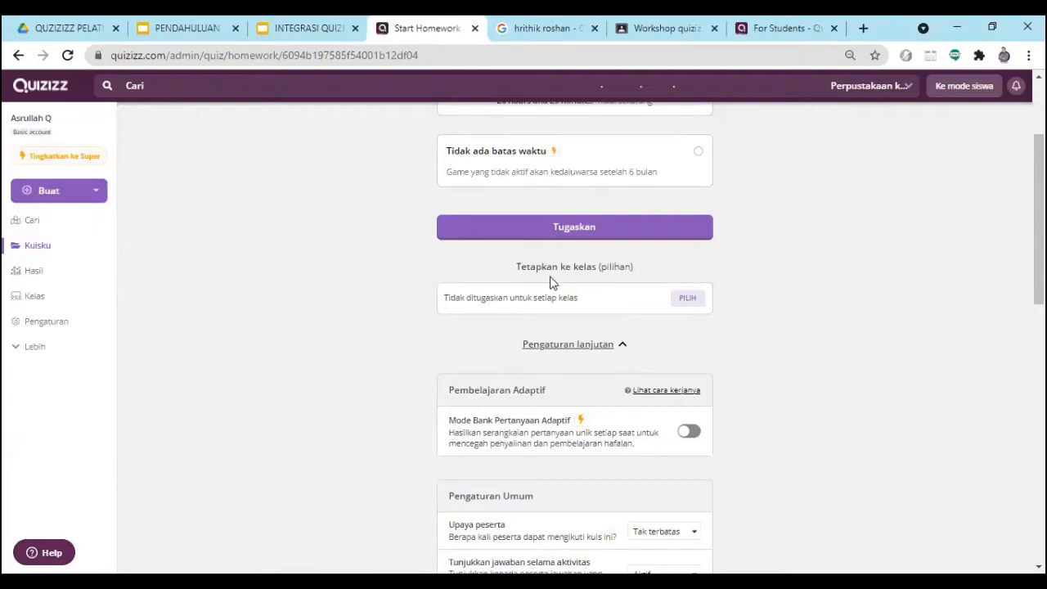
{"action": "left_click", "coordinate": [689, 301]}
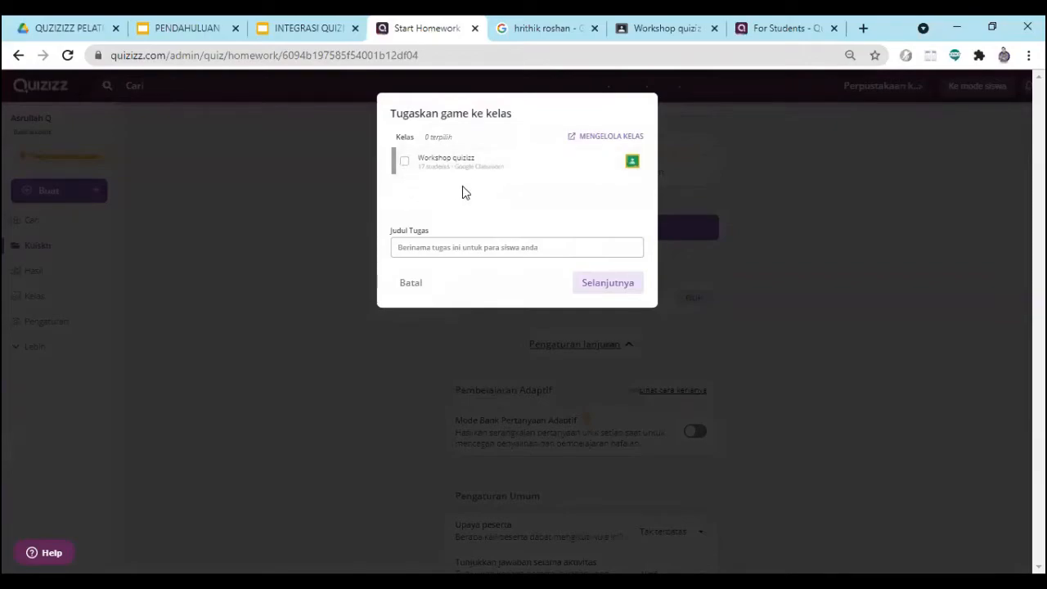
{"action": "left_click", "coordinate": [405, 163]}
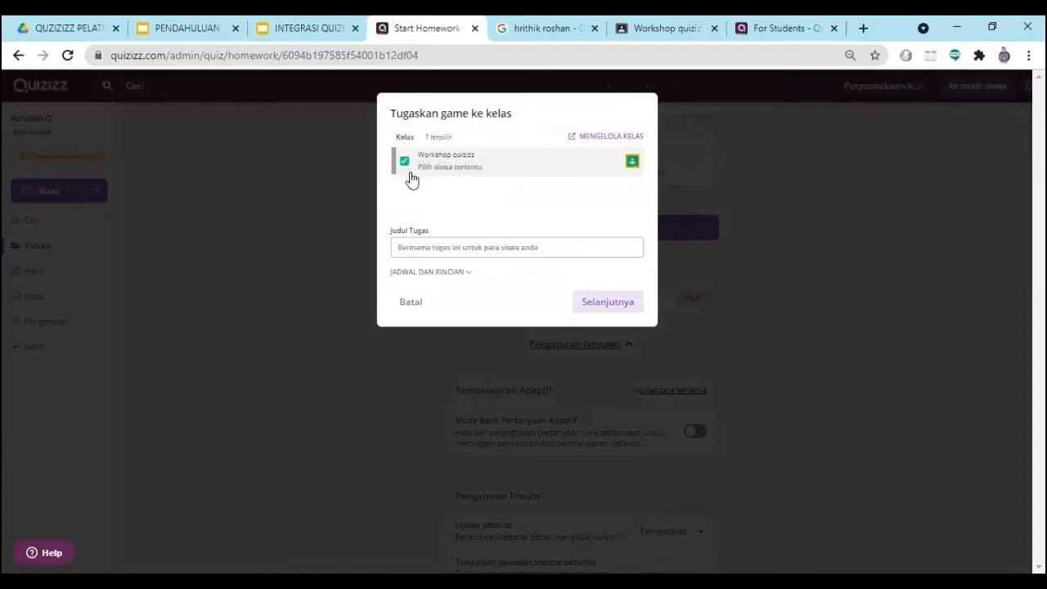
{"action": "left_click", "coordinate": [405, 165]}
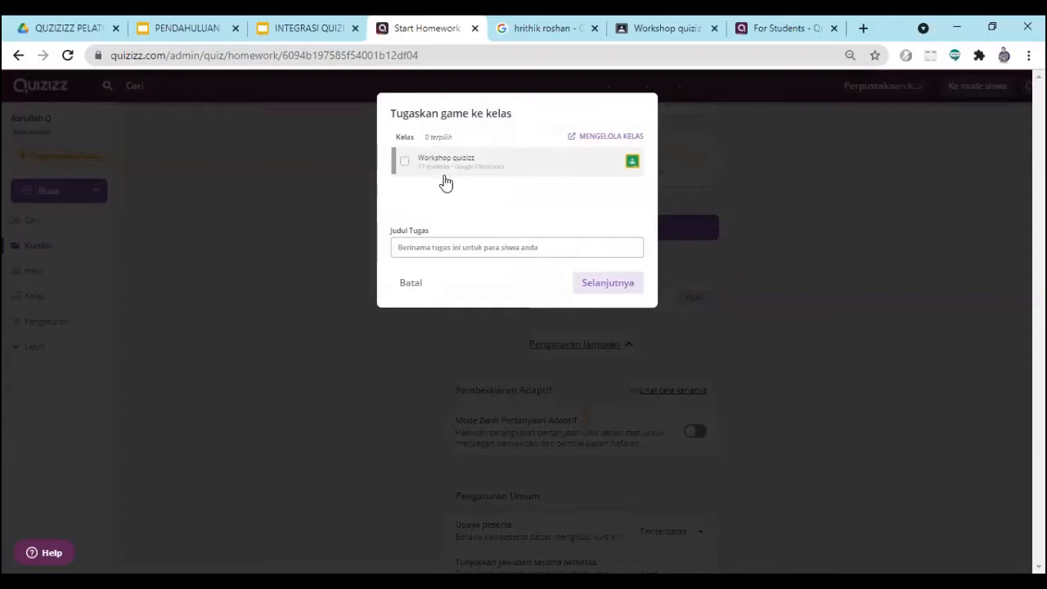
{"action": "left_click", "coordinate": [405, 163]}
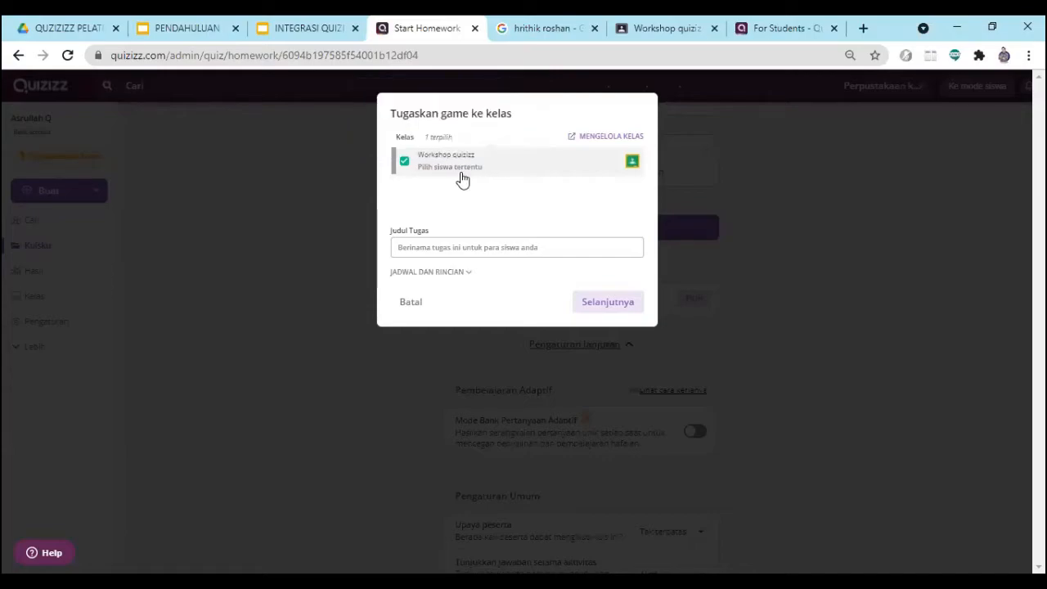
- Try to pick specific students from Workshop quizizz for the assignment, and reselect the class
{"action": "mouse_move", "coordinate": [467, 171]}
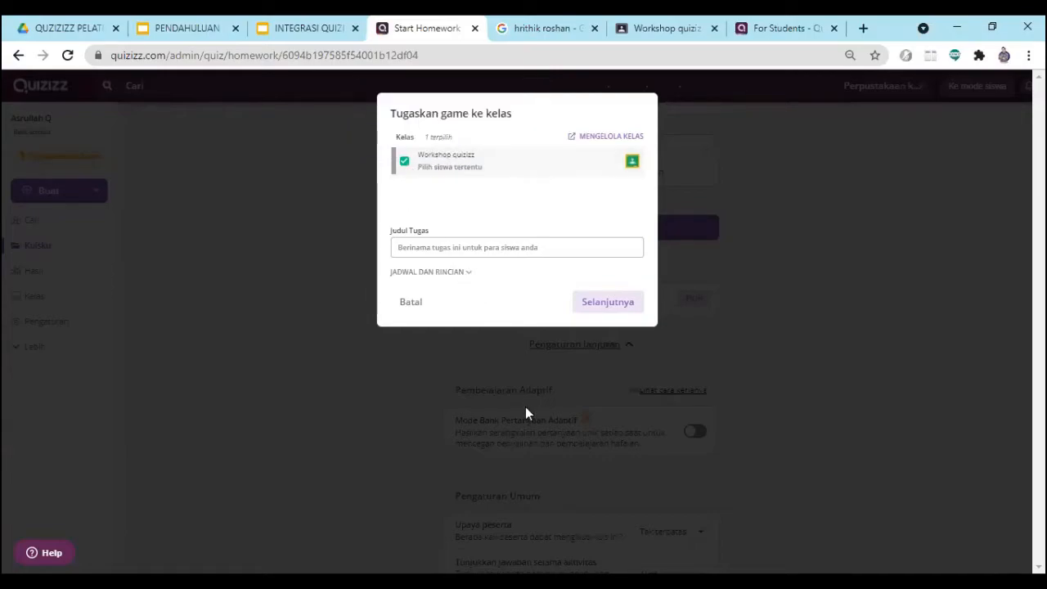
{"action": "double_click", "coordinate": [426, 172]}
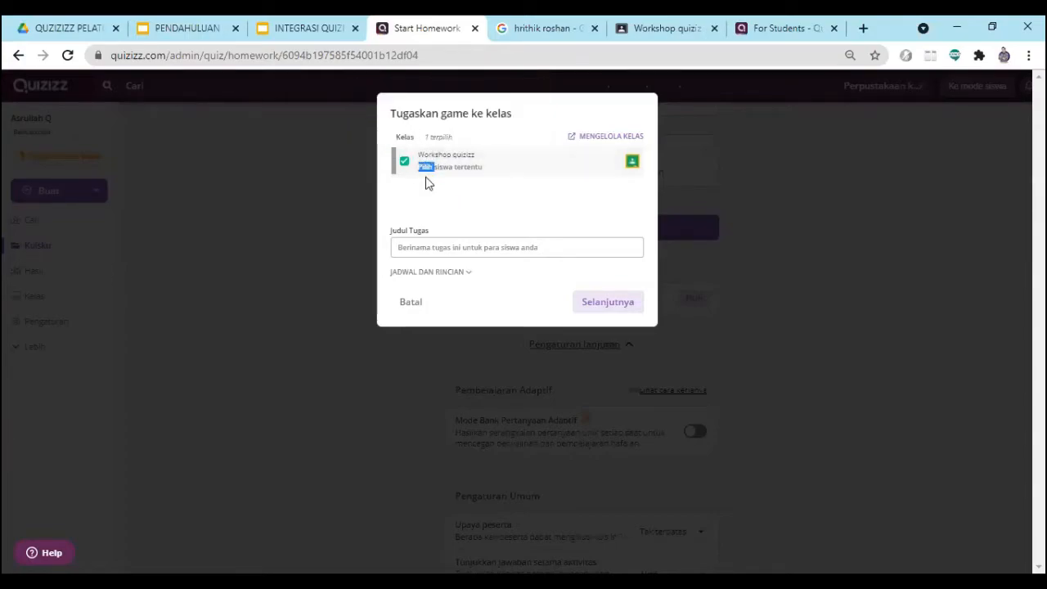
{"action": "left_click", "coordinate": [451, 172]}
{"action": "left_click", "coordinate": [406, 171]}
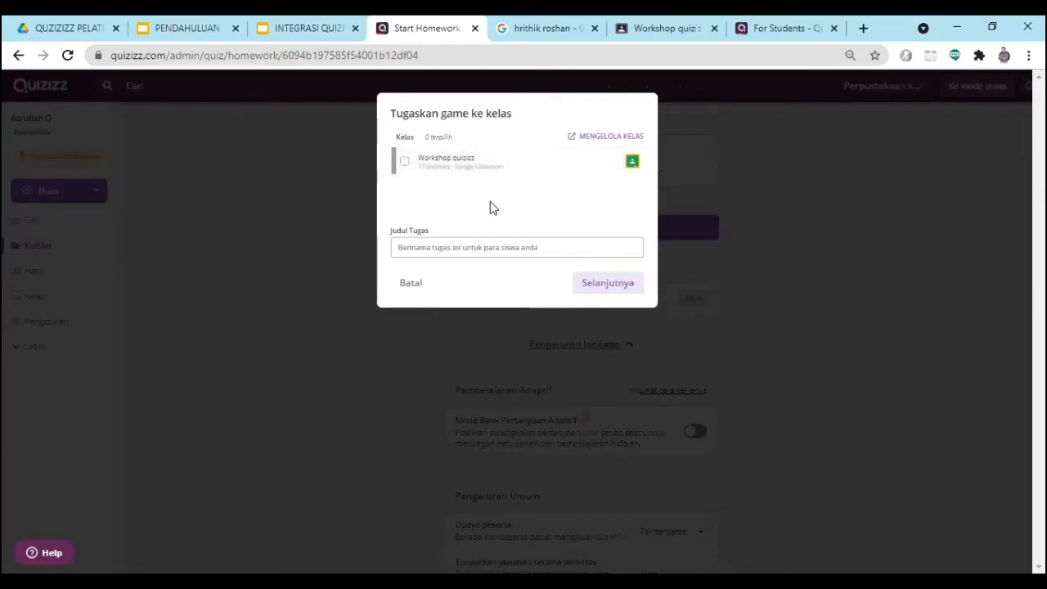
{"action": "left_click", "coordinate": [405, 169]}
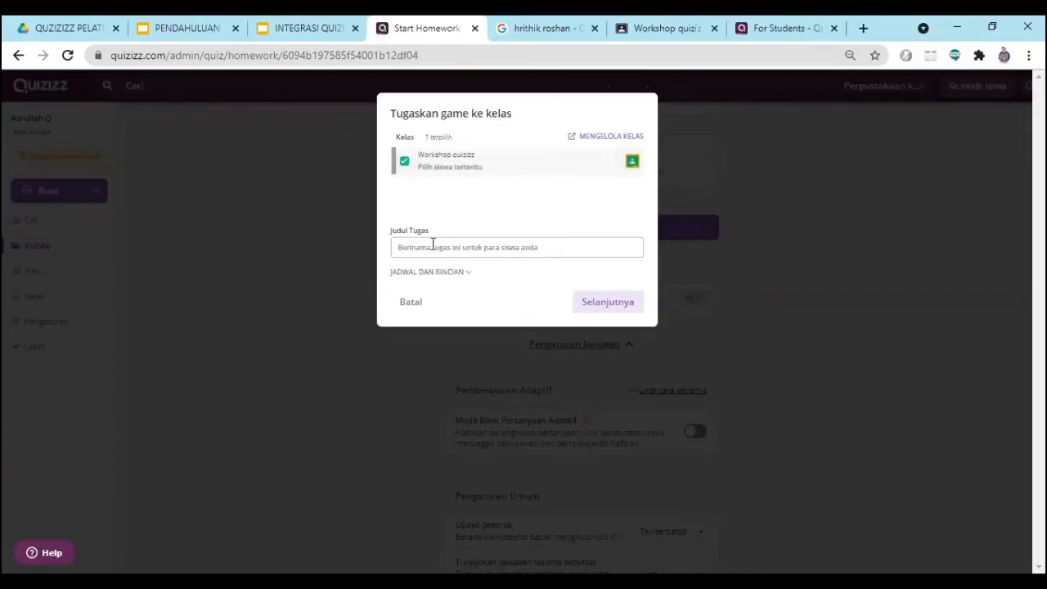
{"action": "mouse_move", "coordinate": [440, 174]}
{"action": "mouse_move", "coordinate": [427, 172]}
{"action": "left_click_drag", "start_coordinate": [545, 106], "coordinate": [486, 98]}
- Title the class assignment "Tugas baru"
{"action": "left_click", "coordinate": [436, 247]}
{"action": "type", "text": "Tugas baru"}
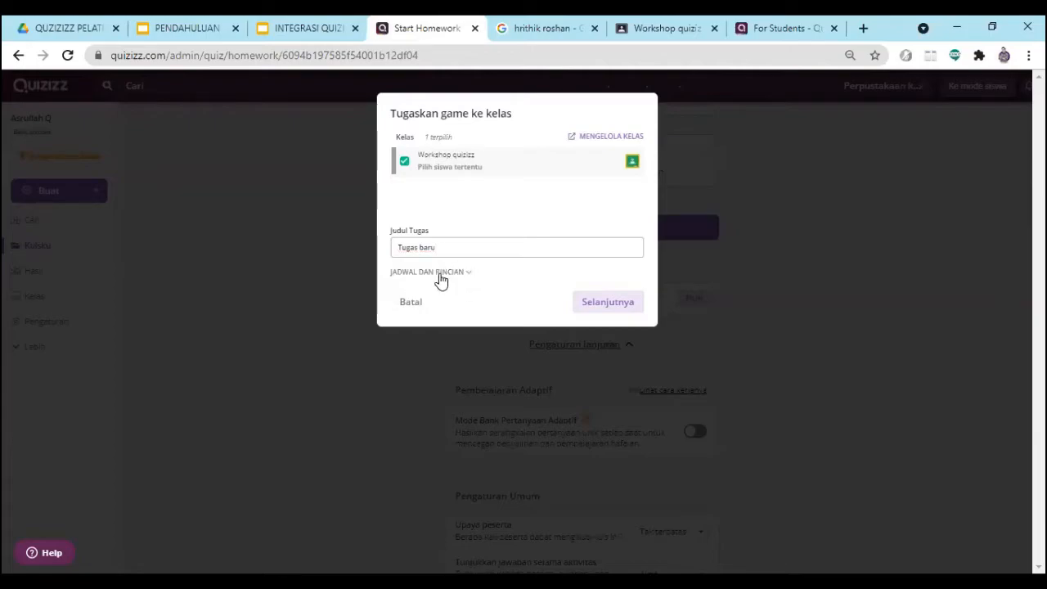
- Expand the schedule and details and enter the assignment description "kerjakan sebelum batas berakhir"
{"action": "left_click", "coordinate": [441, 278]}
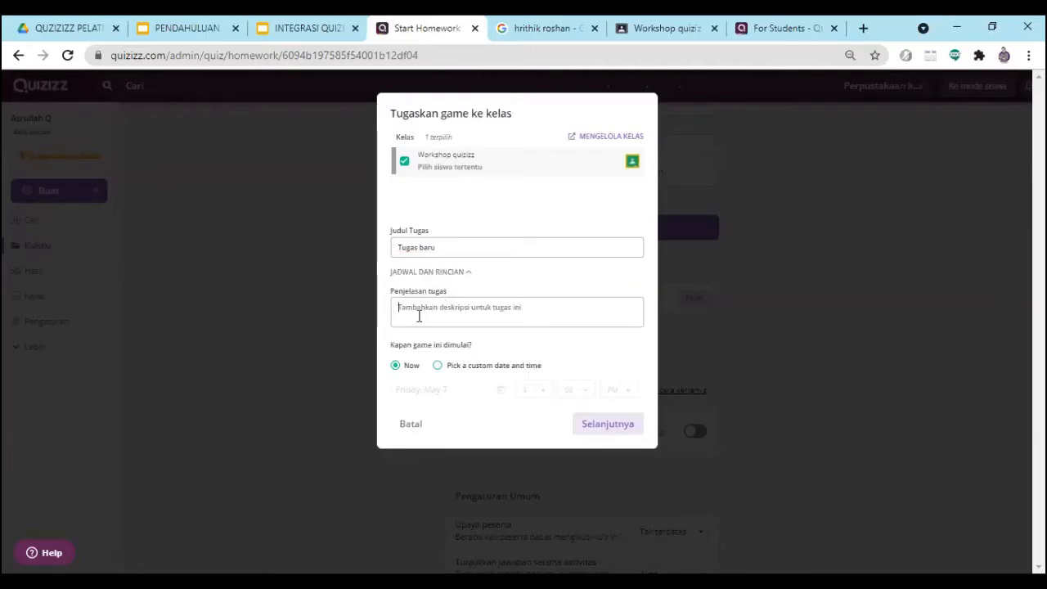
{"action": "left_click", "coordinate": [417, 316]}
{"action": "type", "text": "kerjakan sebe"}
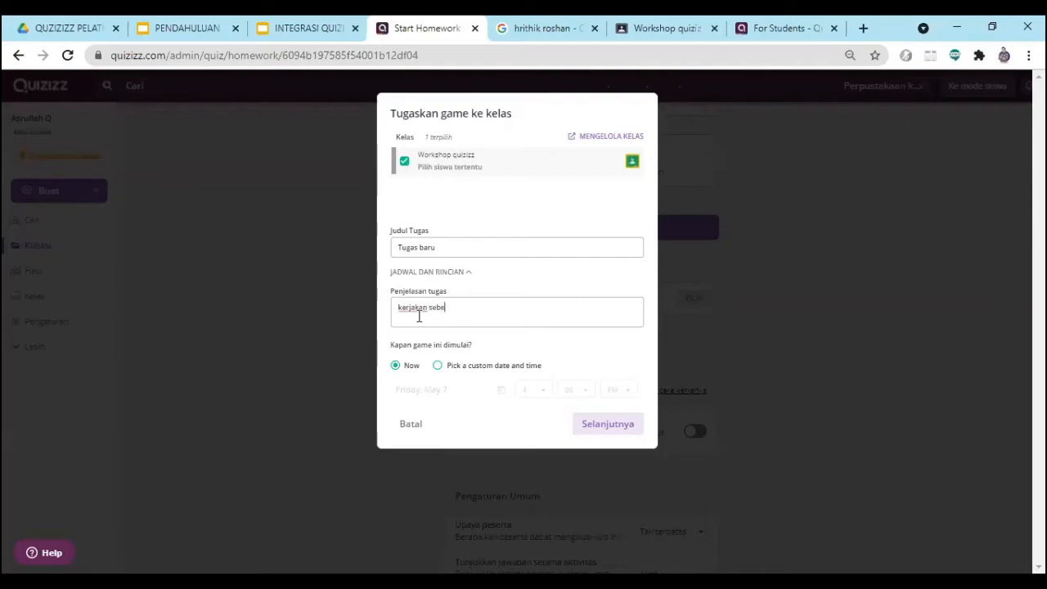
{"action": "type", "text": "lum batas berakhir"}
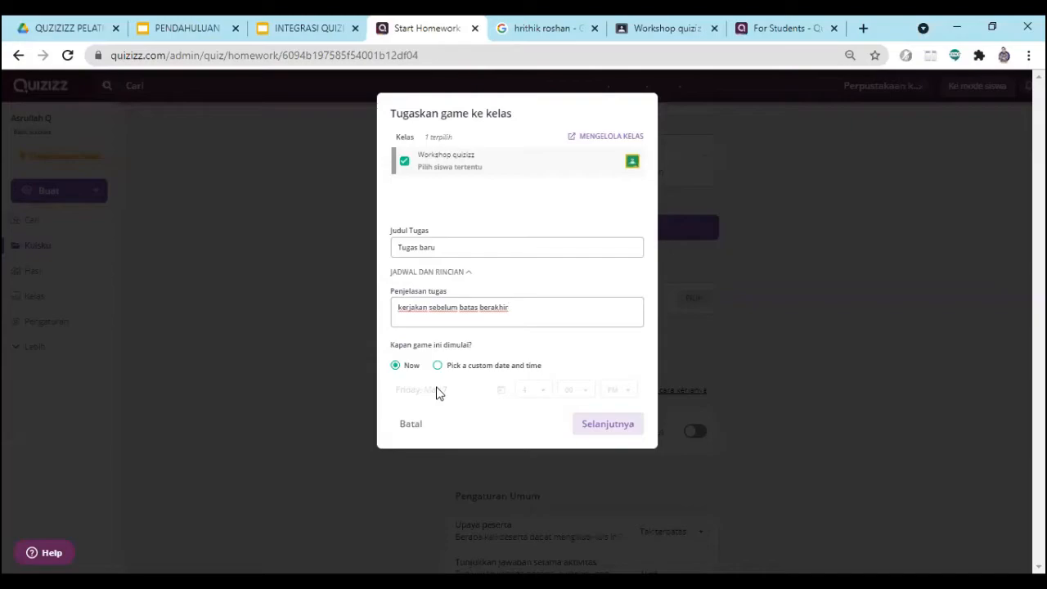
- Schedule the game to start on Friday, May 7 at 4:00 PM and confirm the class assignment details
{"action": "mouse_move", "coordinate": [461, 174]}
{"action": "left_click", "coordinate": [440, 368]}
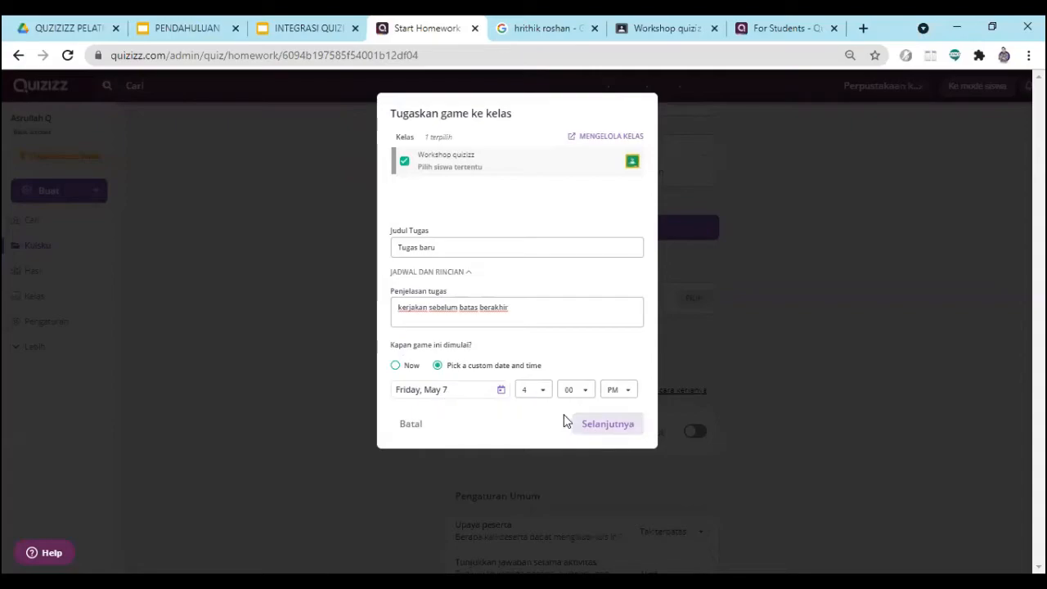
{"action": "left_click", "coordinate": [544, 393]}
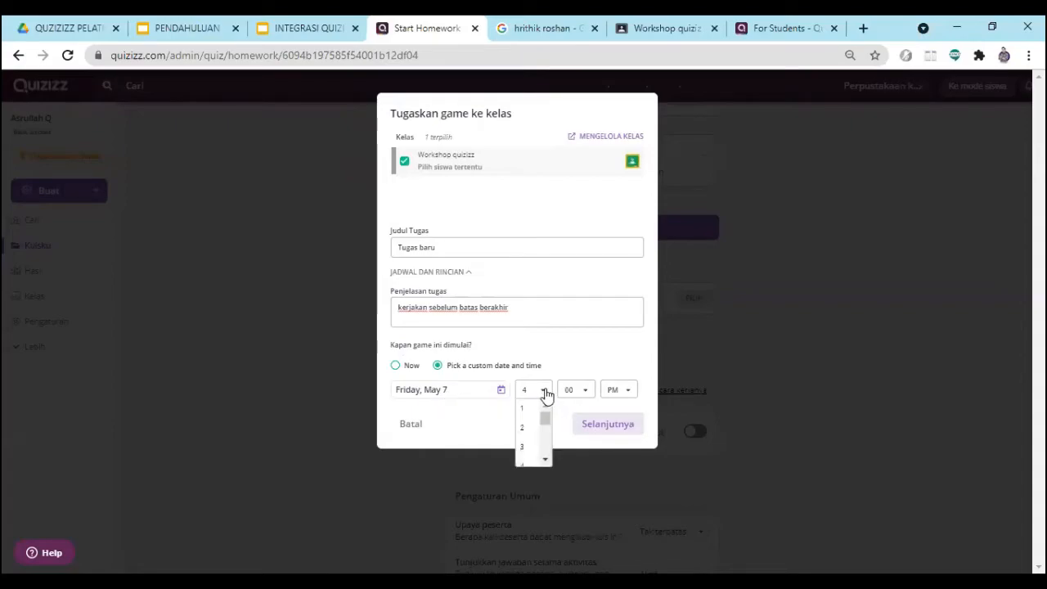
{"action": "left_click", "coordinate": [526, 464]}
{"action": "left_click", "coordinate": [602, 426]}
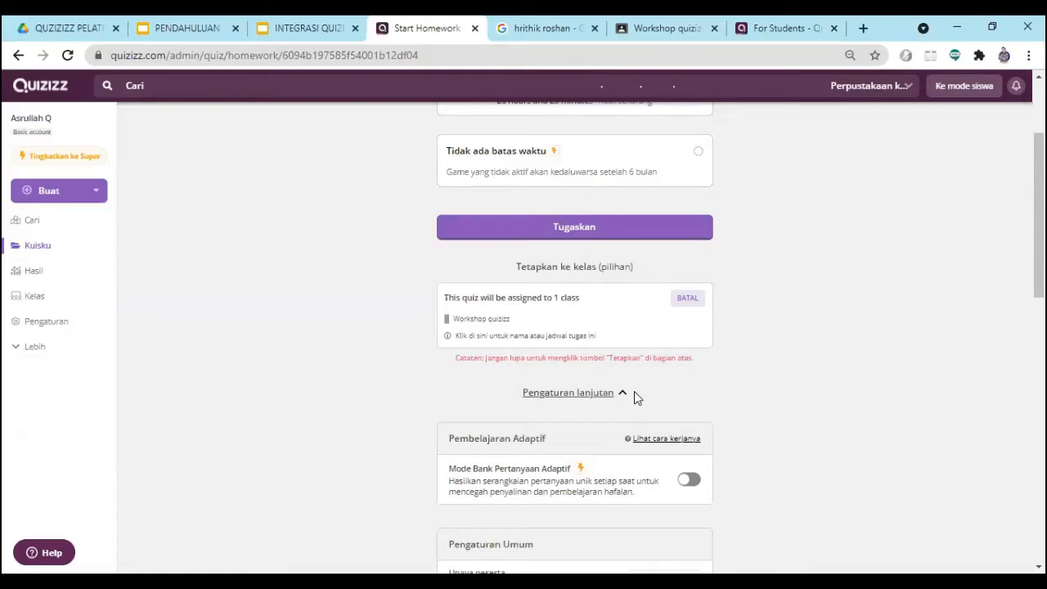
{"action": "left_click", "coordinate": [529, 337]}
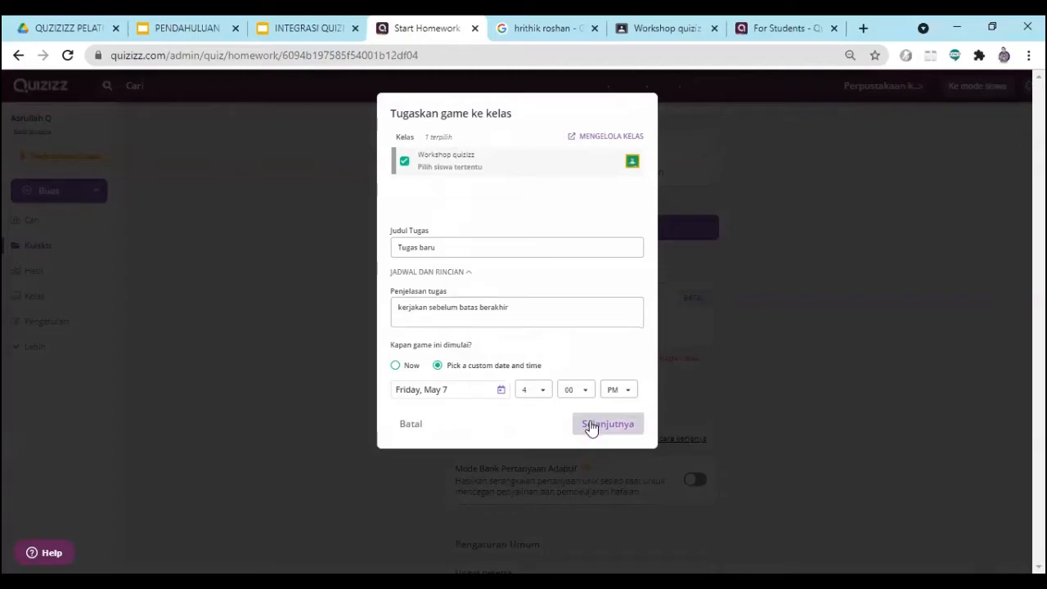
{"action": "left_click", "coordinate": [620, 427]}
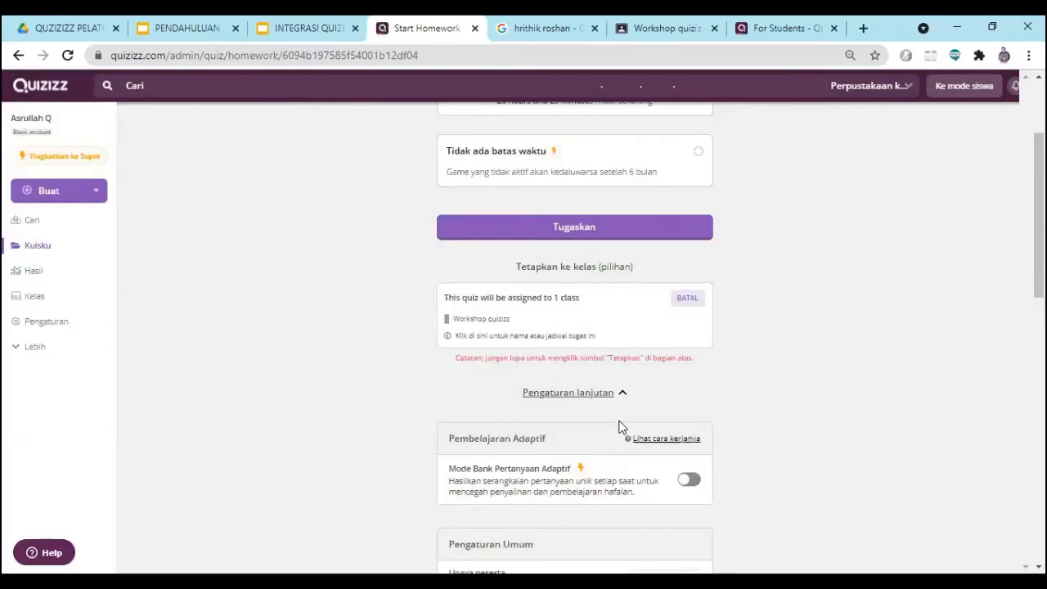
- Check the forum and classwork pages of Workshop quizizz in Google Classroom, and return to the Quizizz homework settings
{"action": "scroll", "coordinate": [417, 413], "scroll_direction": "down", "scroll_amount": 2}
{"action": "scroll", "coordinate": [423, 422], "scroll_direction": "down", "scroll_amount": 1}
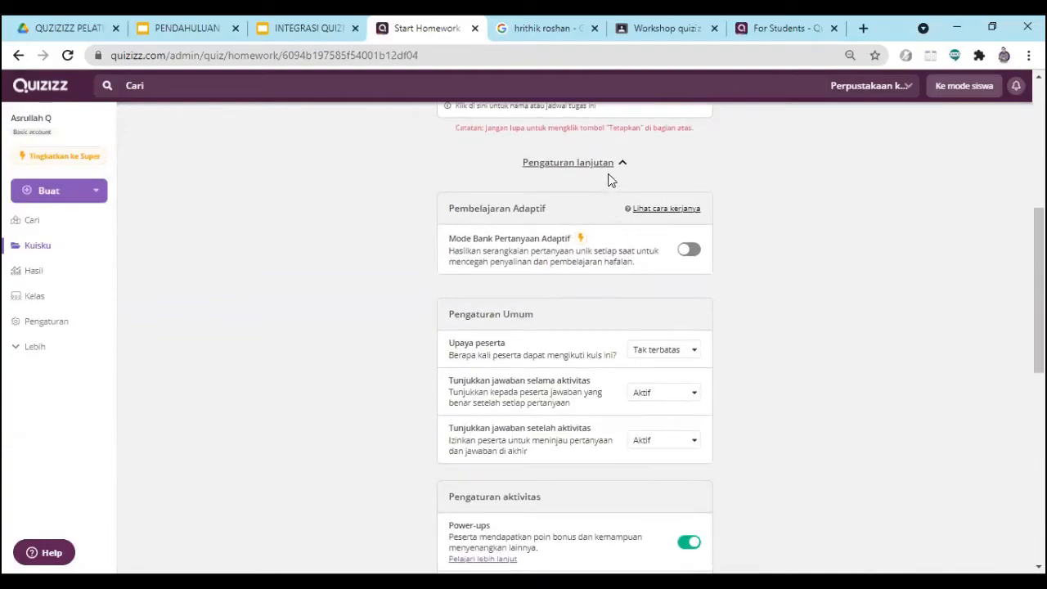
{"action": "left_click", "coordinate": [676, 26]}
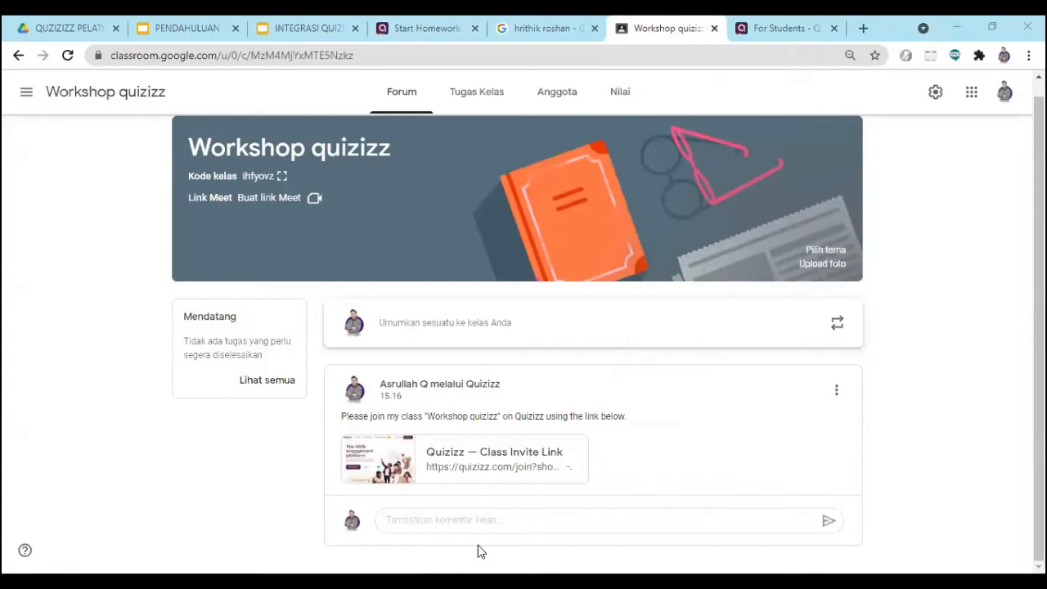
{"action": "scroll", "coordinate": [503, 221], "scroll_direction": "up", "scroll_amount": 1}
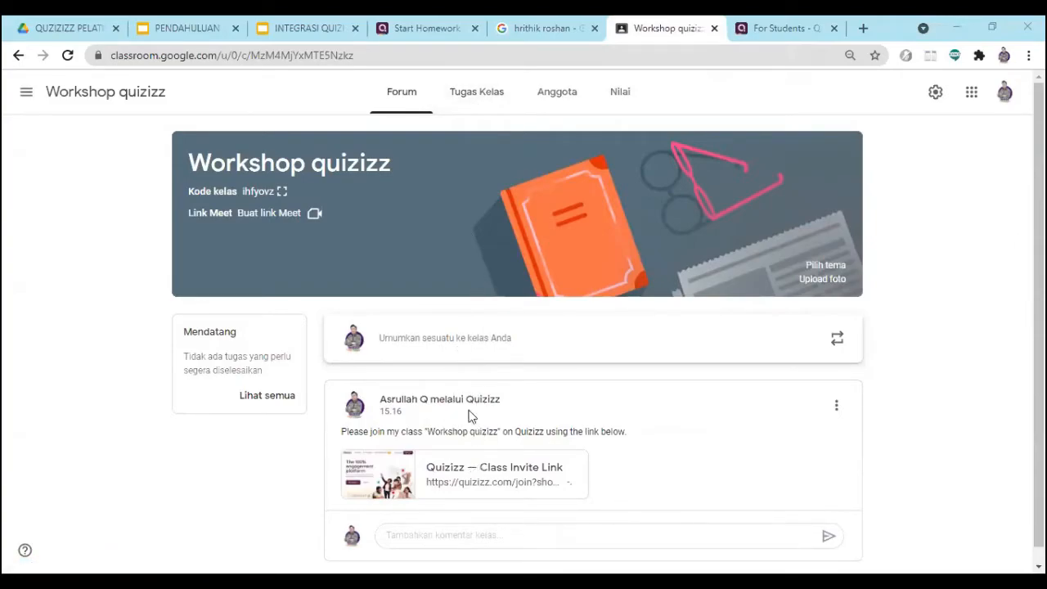
{"action": "scroll", "coordinate": [458, 421], "scroll_direction": "down", "scroll_amount": 1}
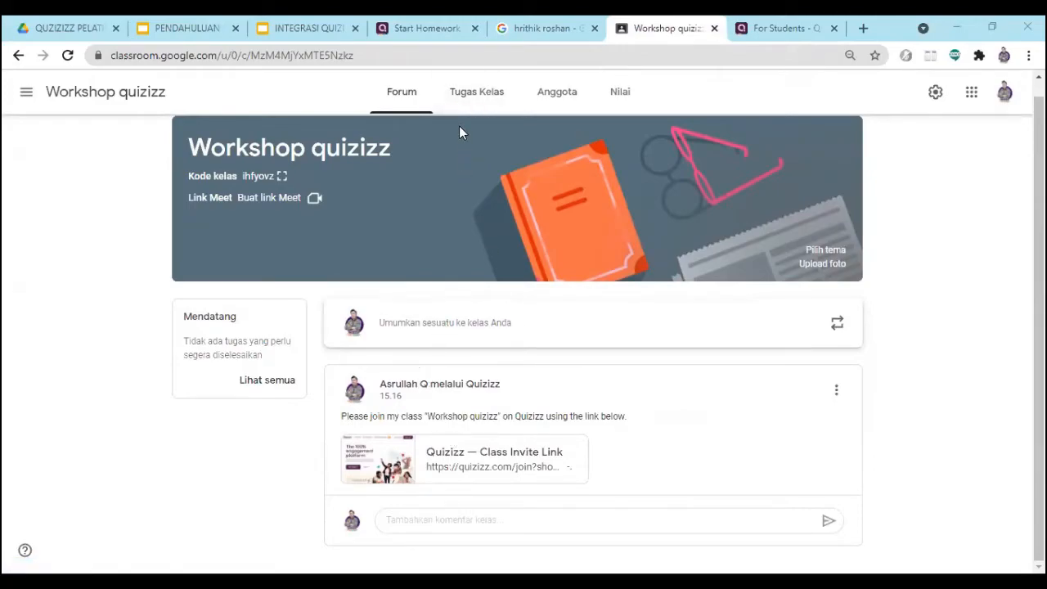
{"action": "left_click", "coordinate": [470, 105]}
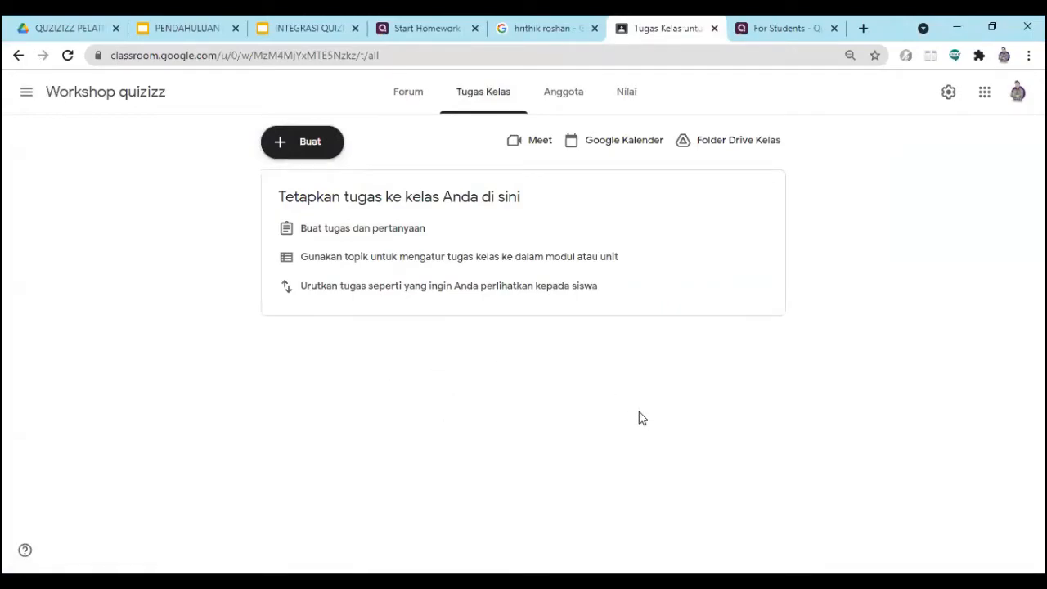
{"action": "left_click", "coordinate": [760, 30]}
{"action": "left_click", "coordinate": [667, 29]}
{"action": "left_click", "coordinate": [412, 28]}
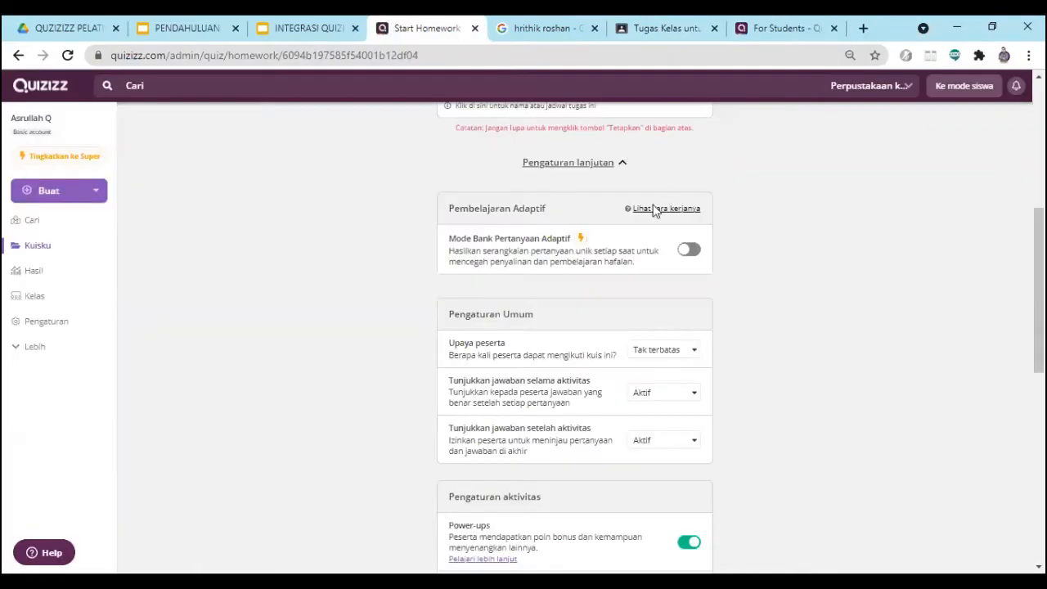
- Go through the remaining activity settings and assign the homework to the class
{"action": "scroll", "coordinate": [638, 279], "scroll_direction": "down", "scroll_amount": 3}
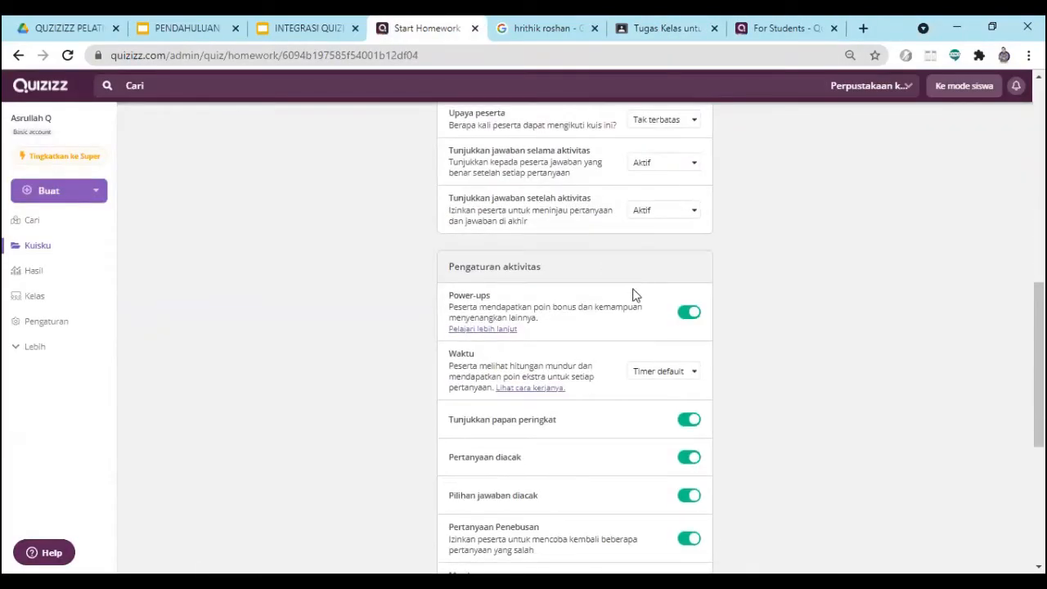
{"action": "scroll", "coordinate": [619, 350], "scroll_direction": "down", "scroll_amount": 3}
{"action": "scroll", "coordinate": [620, 350], "scroll_direction": "down", "scroll_amount": 1}
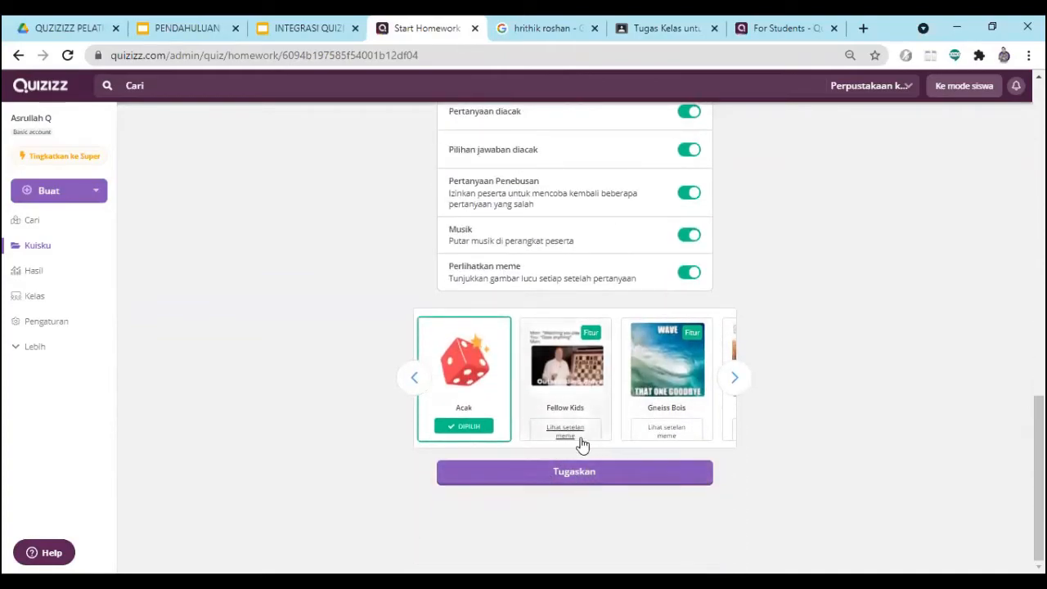
{"action": "left_click", "coordinate": [579, 481]}
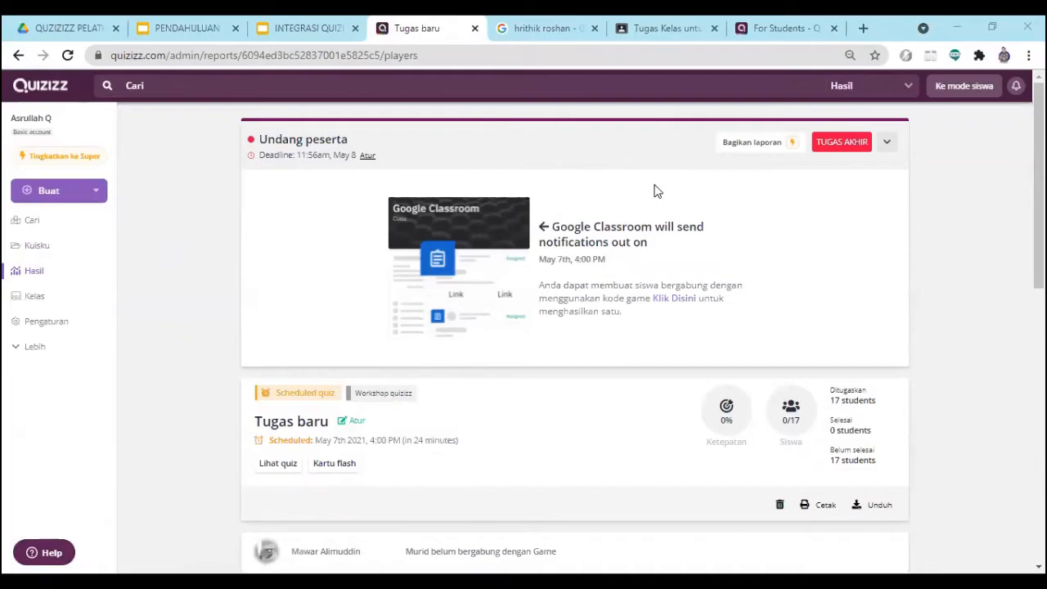
- Switch to Google Classroom, open the scheduled assignment Tugas baru for editing and look at its topic options
{"action": "left_click", "coordinate": [655, 33]}
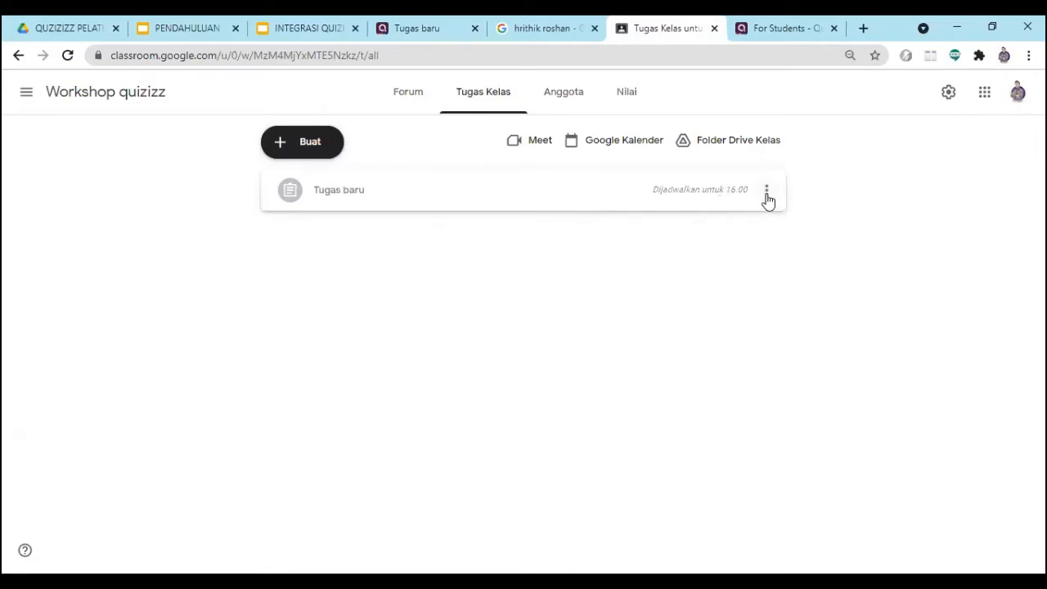
{"action": "left_click", "coordinate": [767, 193]}
{"action": "left_click", "coordinate": [713, 222]}
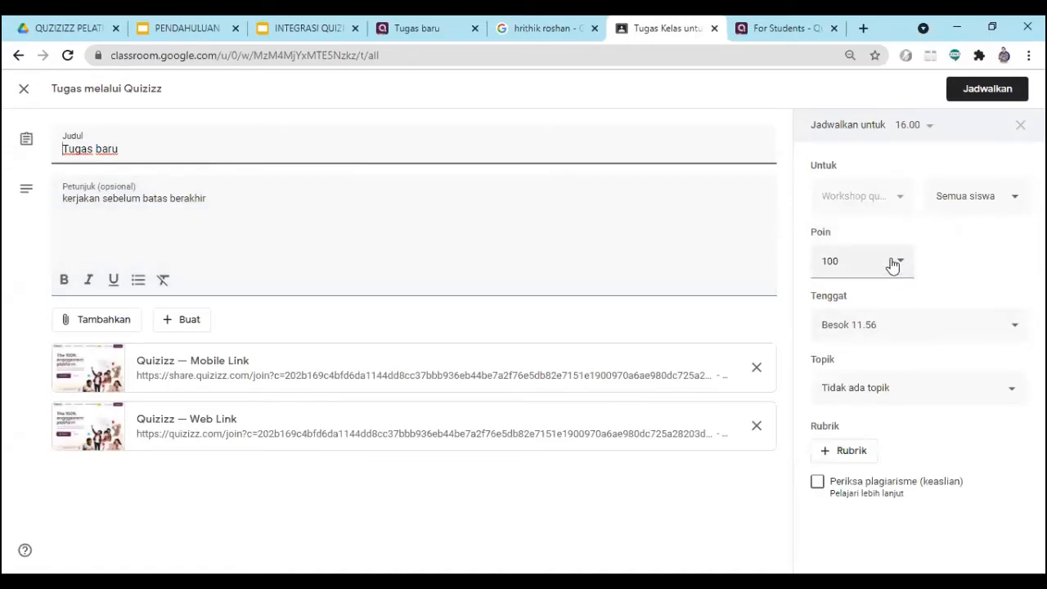
{"action": "left_click", "coordinate": [902, 389]}
{"action": "left_click", "coordinate": [902, 389]}
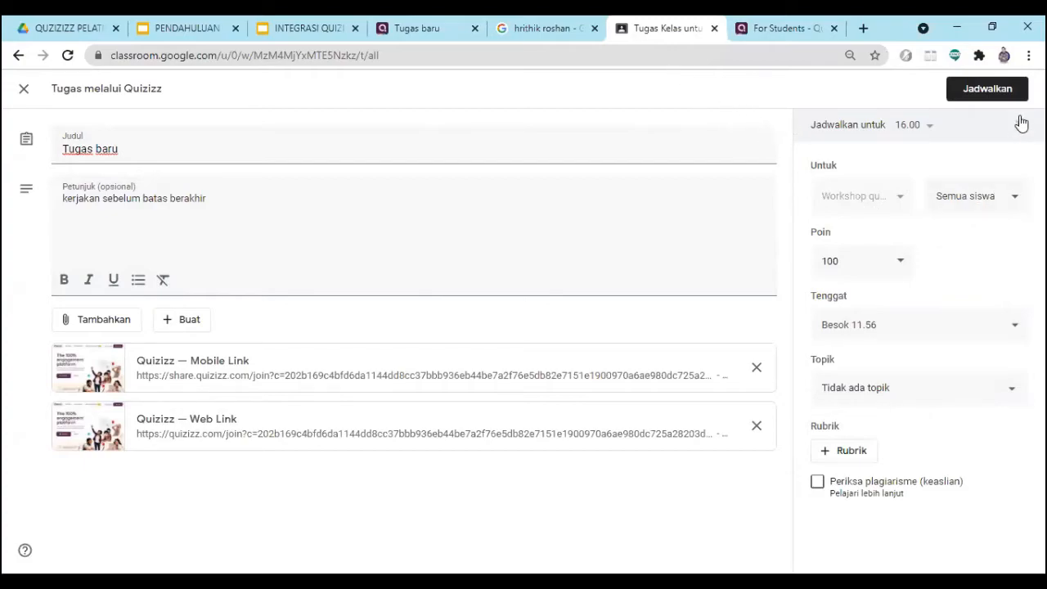
- Clear all students from the Tugas baru recipients, look through the student list, and select all students again
{"action": "left_click", "coordinate": [981, 204]}
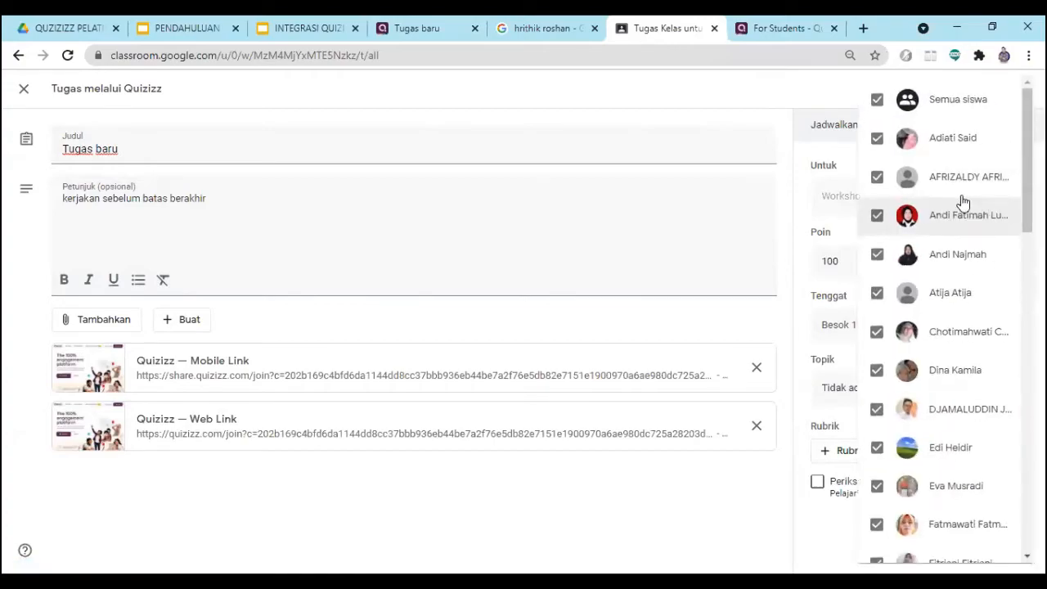
{"action": "left_click", "coordinate": [877, 105]}
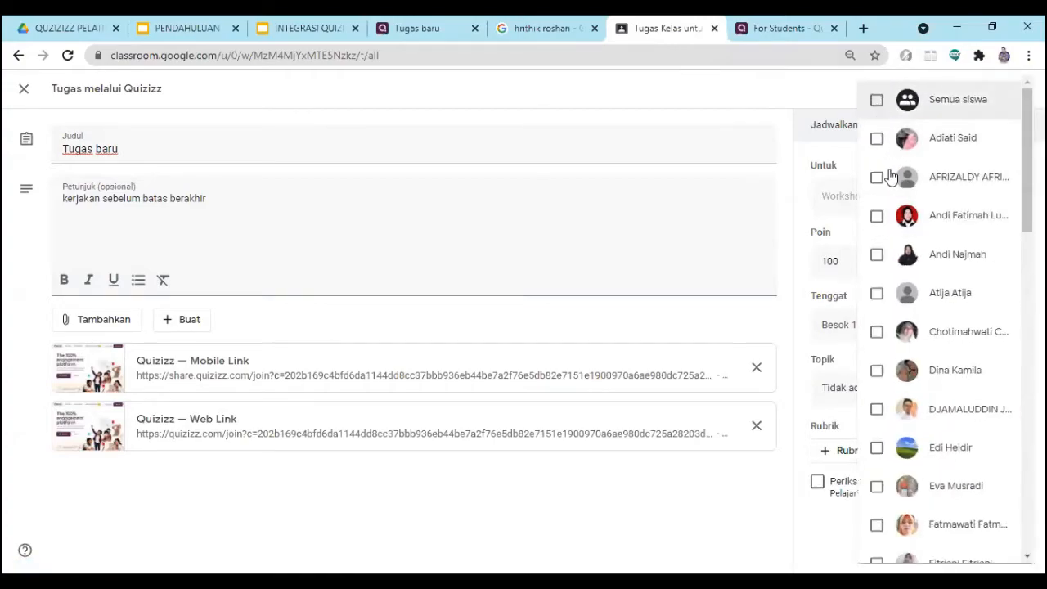
{"action": "scroll", "coordinate": [876, 293], "scroll_direction": "down", "scroll_amount": 6}
{"action": "scroll", "coordinate": [881, 301], "scroll_direction": "down", "scroll_amount": 3}
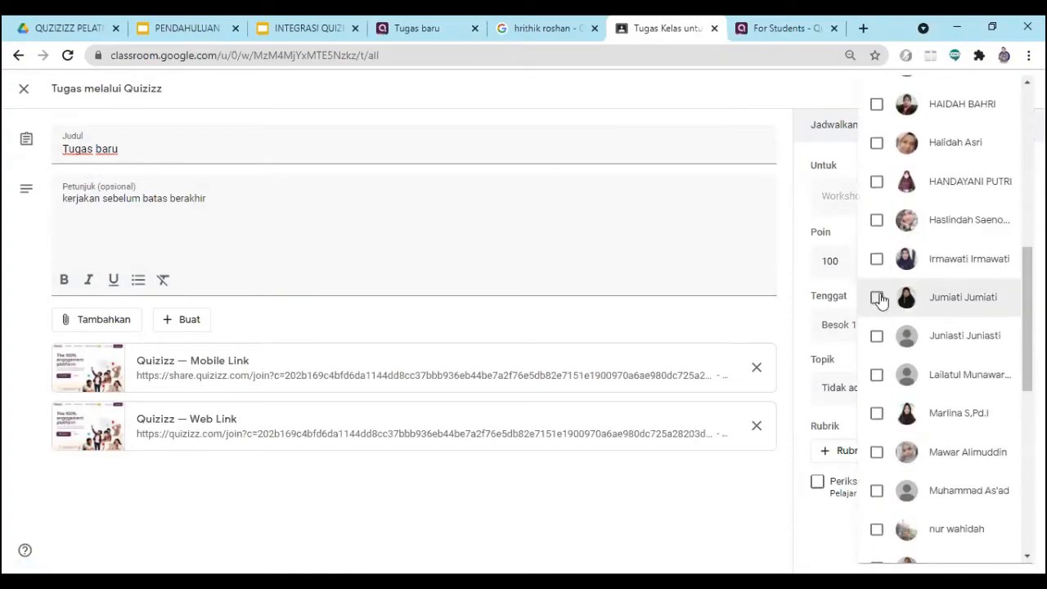
{"action": "scroll", "coordinate": [887, 213], "scroll_direction": "up", "scroll_amount": 10}
{"action": "left_click", "coordinate": [786, 87]}
{"action": "left_click", "coordinate": [956, 210]}
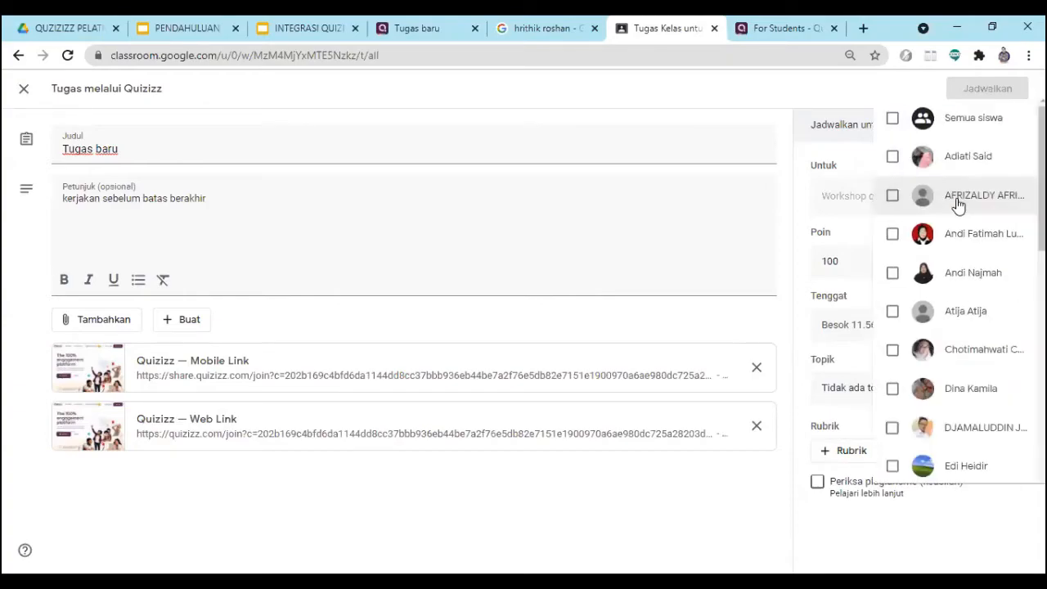
{"action": "left_click", "coordinate": [877, 101]}
{"action": "left_click", "coordinate": [806, 99]}
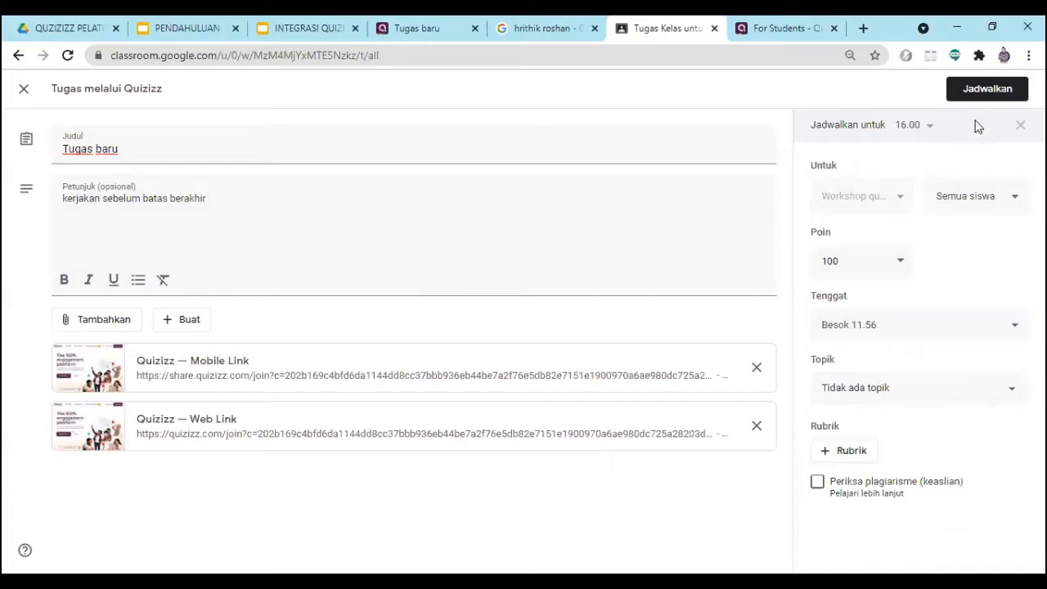
- Remove the scheduled date from Tugas baru and assign it to all students of Workshop quizizz immediately
{"action": "left_click", "coordinate": [929, 125]}
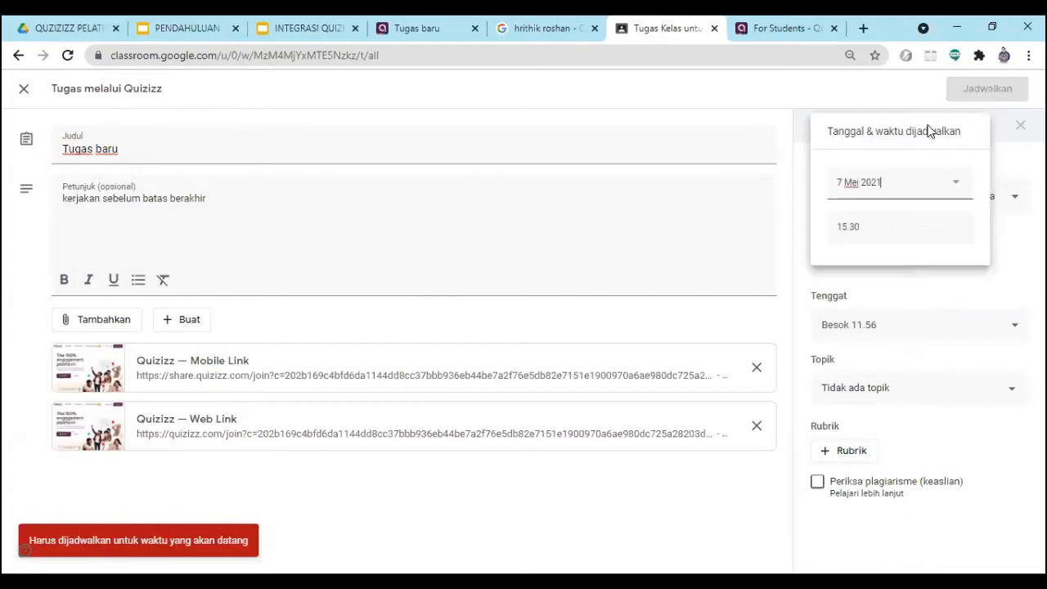
{"action": "left_click", "coordinate": [1021, 126]}
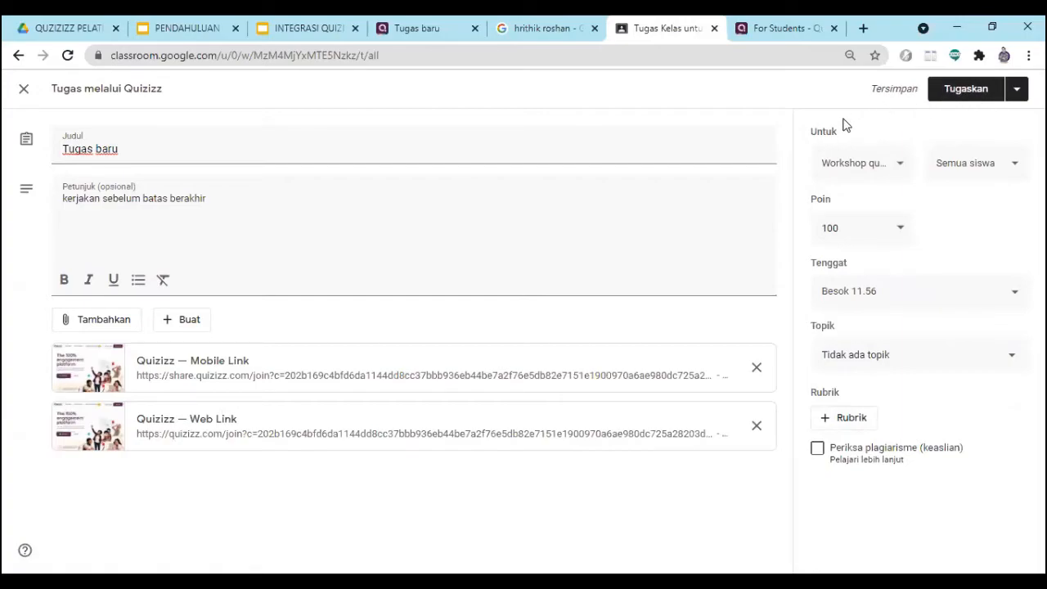
{"action": "left_click", "coordinate": [968, 95]}
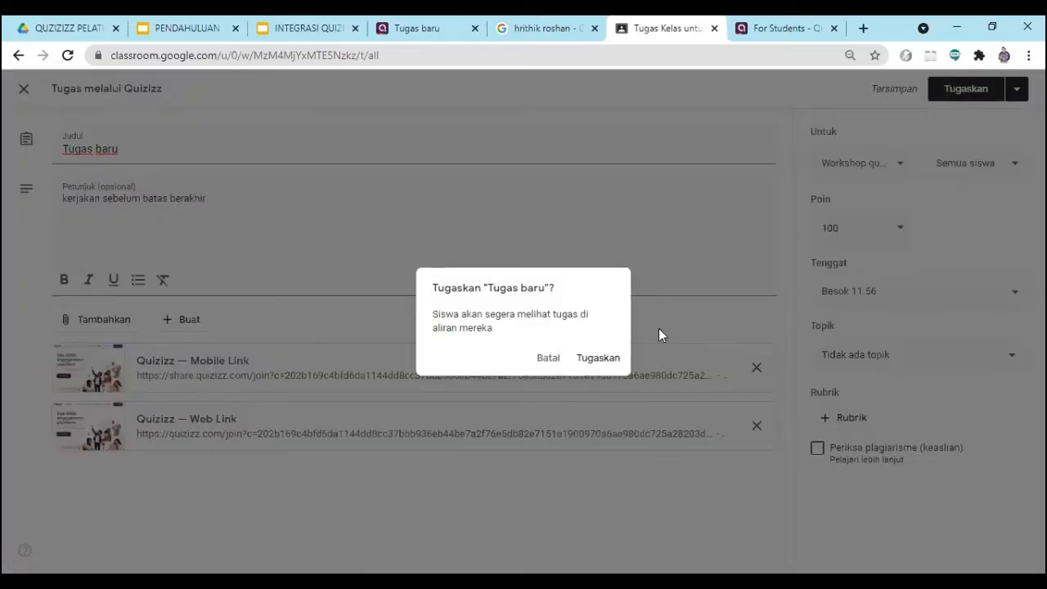
{"action": "left_click", "coordinate": [598, 360]}
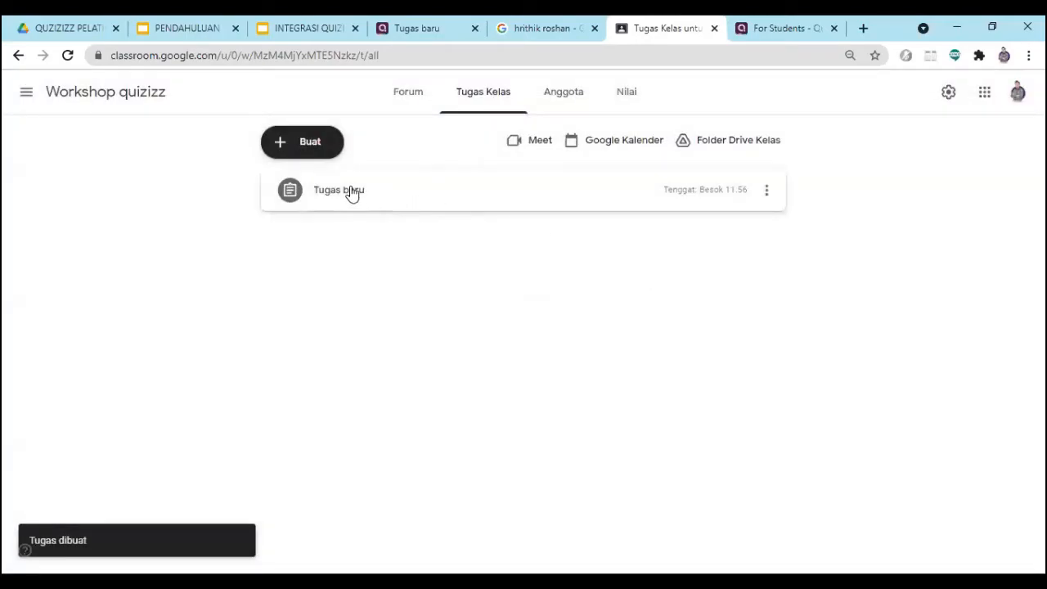
- Check the posted Tugas baru on the classwork and forum pages, and open its student work overview from the forum
{"action": "left_click", "coordinate": [68, 55]}
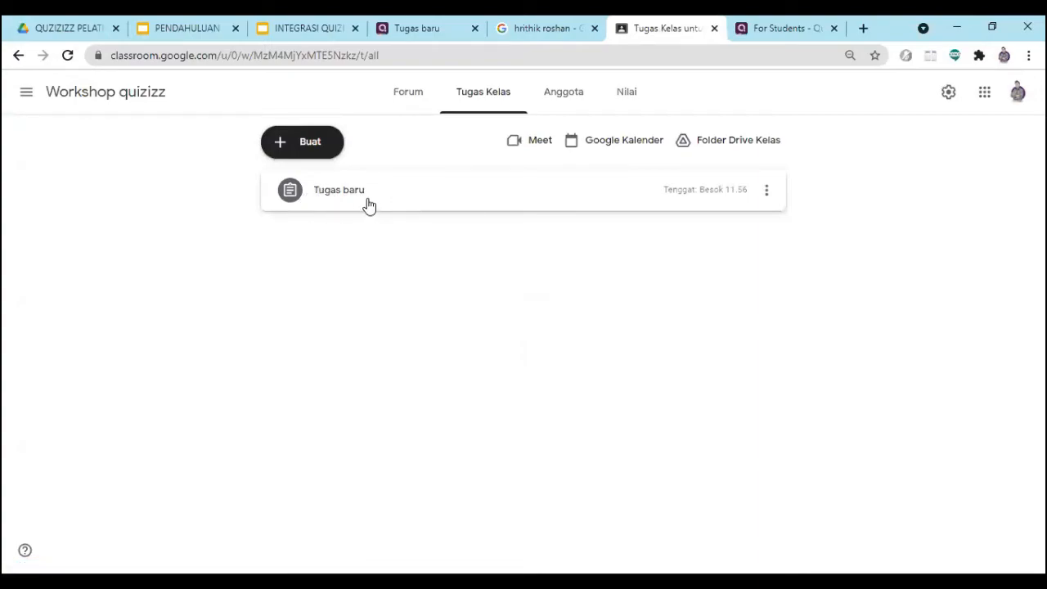
{"action": "left_click", "coordinate": [26, 95]}
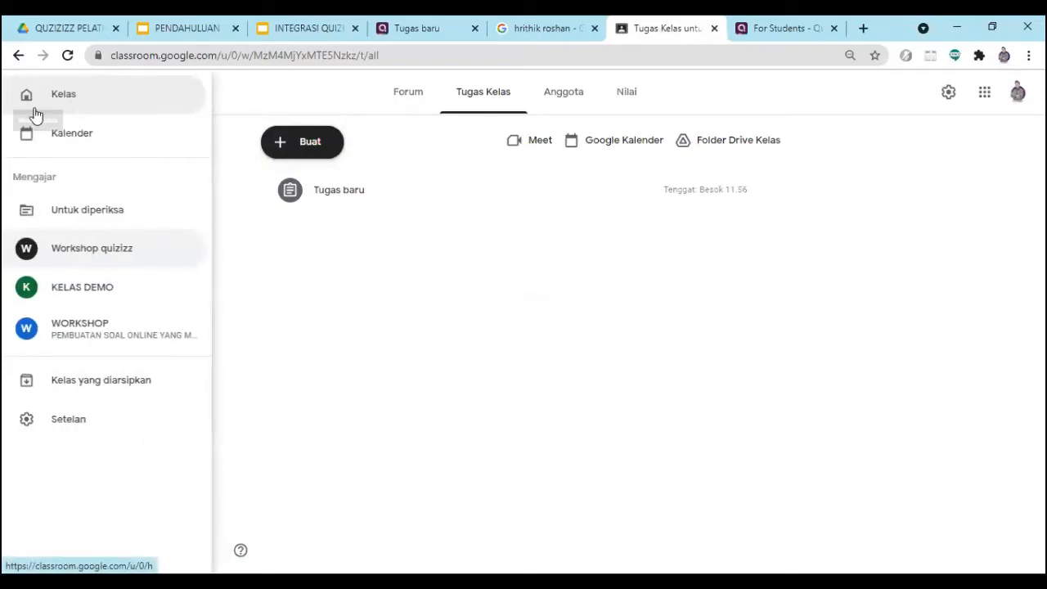
{"action": "left_click", "coordinate": [451, 202]}
{"action": "left_click", "coordinate": [409, 97]}
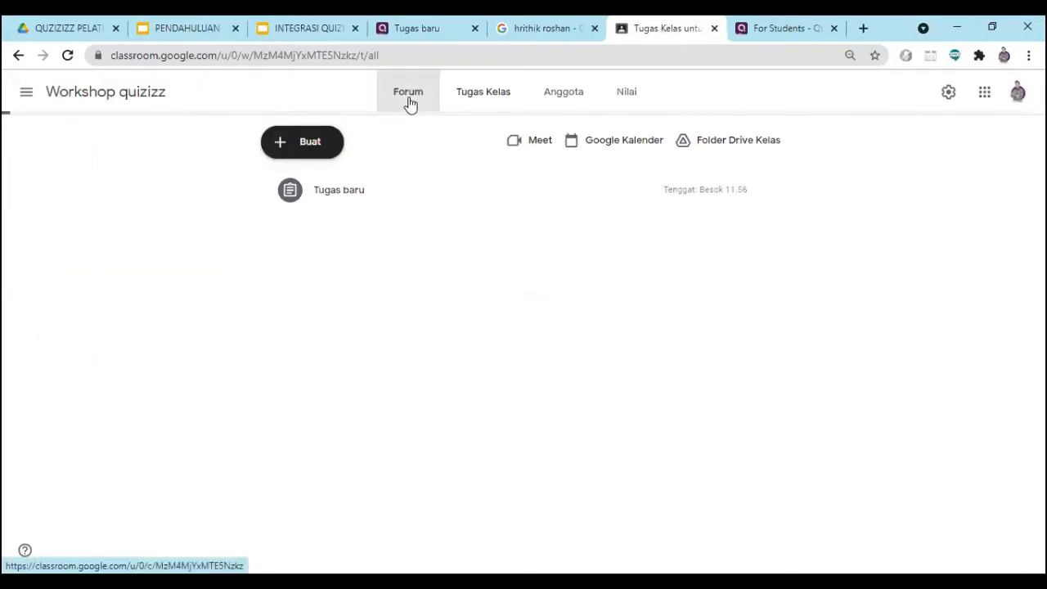
{"action": "scroll", "coordinate": [491, 322], "scroll_direction": "down", "scroll_amount": 2}
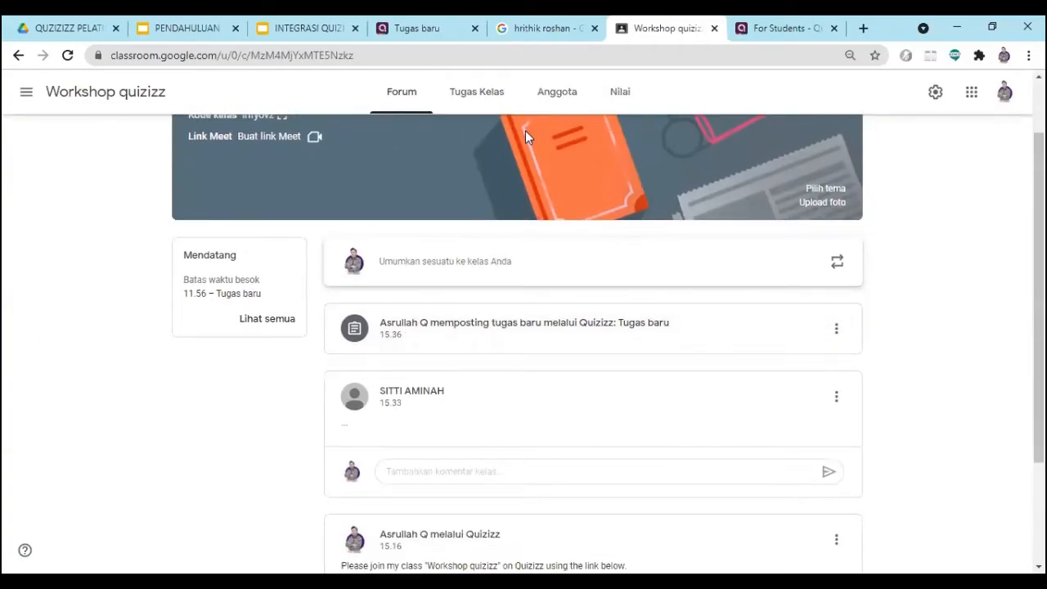
{"action": "left_click", "coordinate": [500, 93]}
{"action": "left_click", "coordinate": [409, 96]}
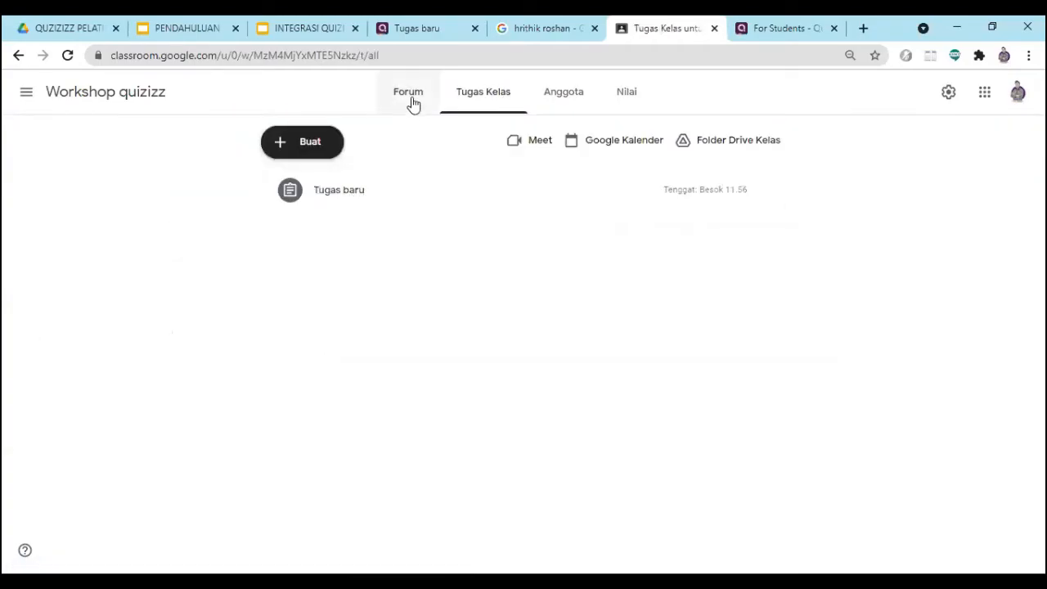
{"action": "left_click", "coordinate": [457, 331]}
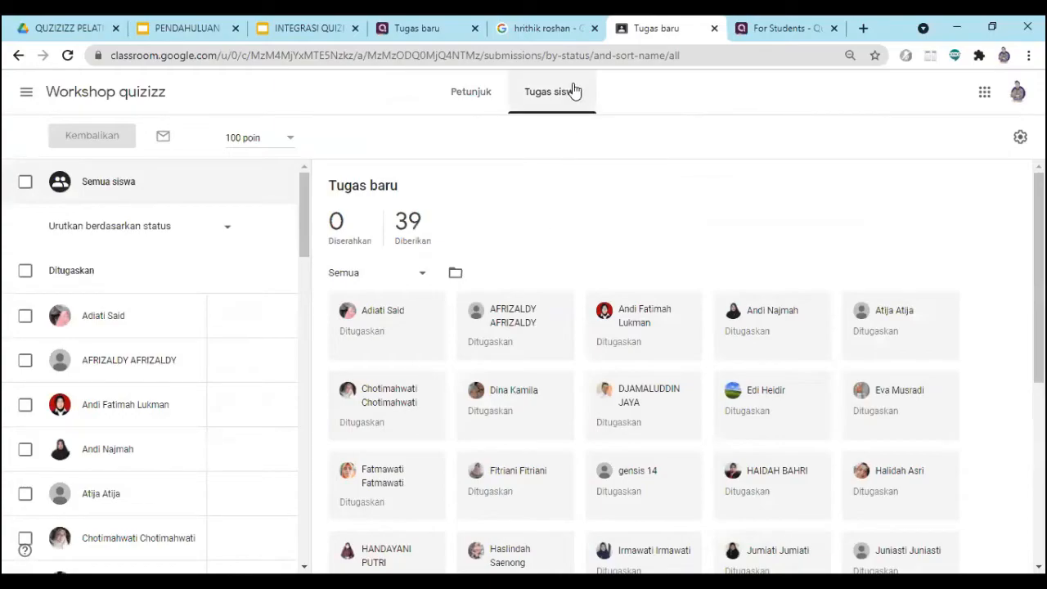
{"action": "left_click", "coordinate": [509, 89]}
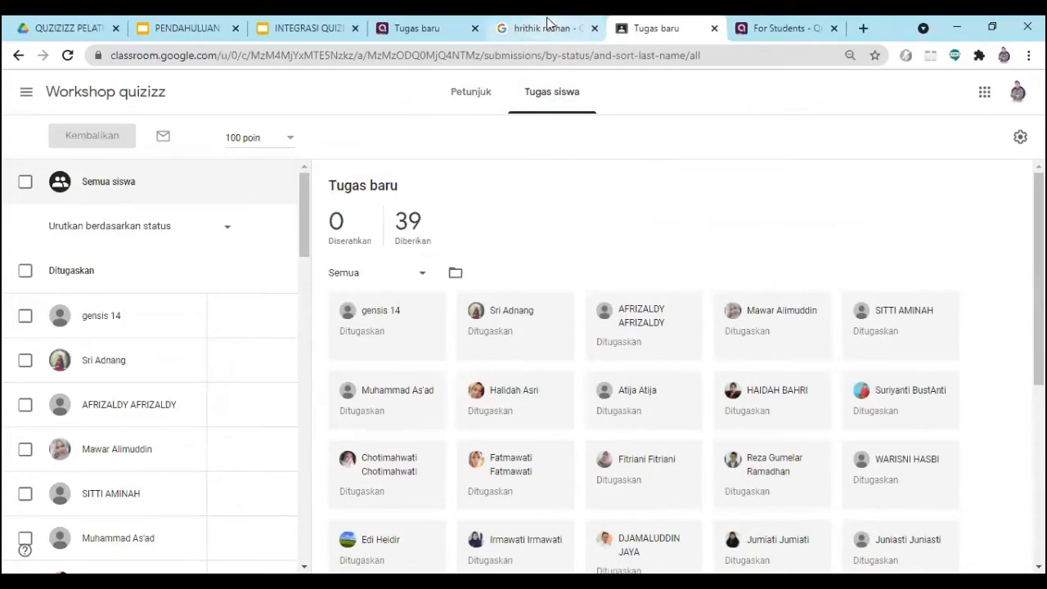
- Close the Google image search page and review the Tugas baru report with its student list in Quizizz
{"action": "left_click", "coordinate": [547, 28]}
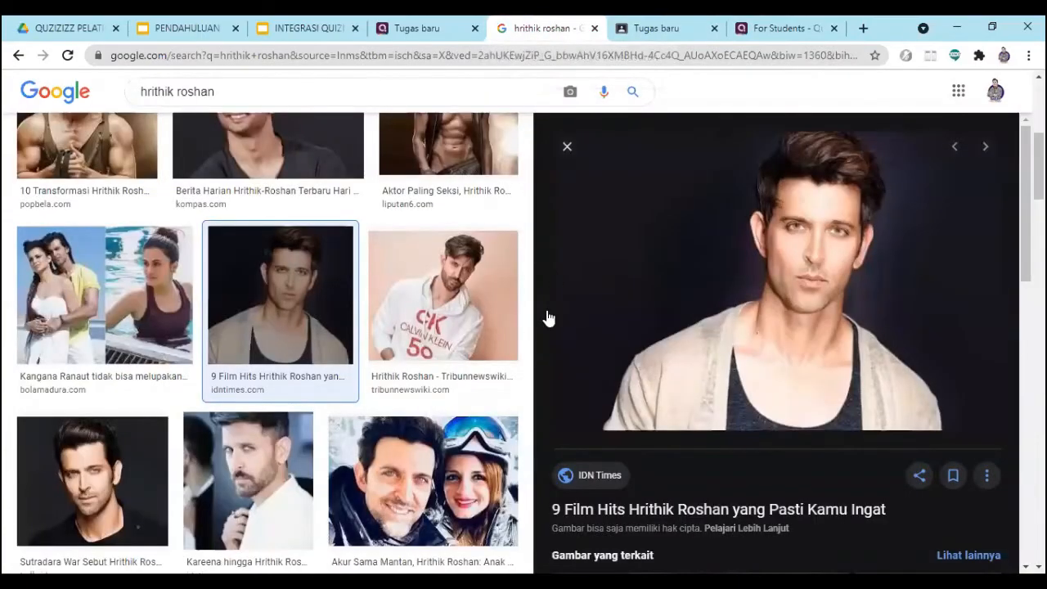
{"action": "left_click", "coordinate": [595, 29]}
{"action": "left_click", "coordinate": [487, 33]}
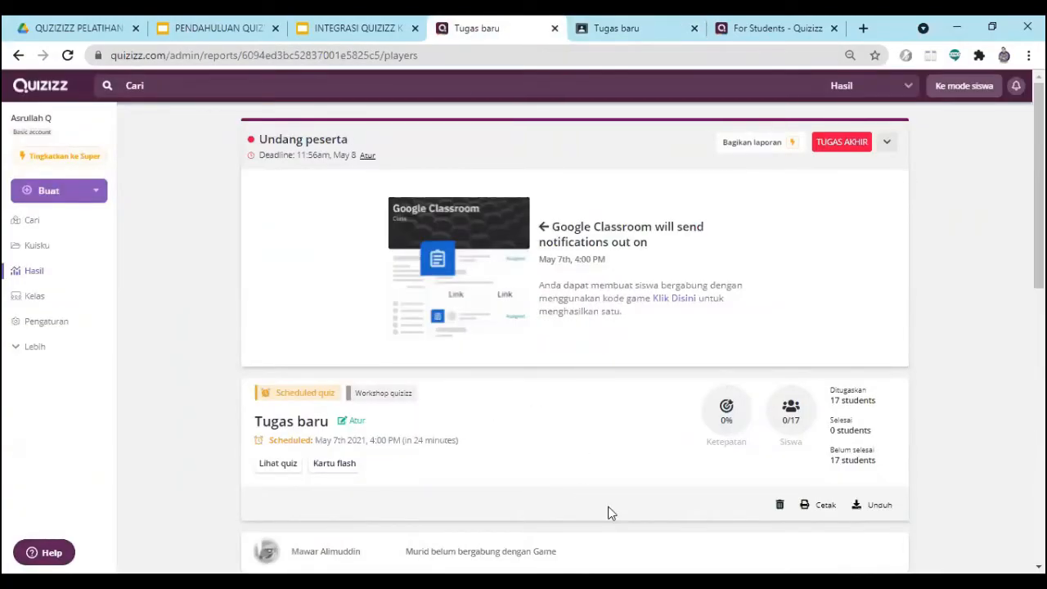
{"action": "key", "text": "alt+Tab"}
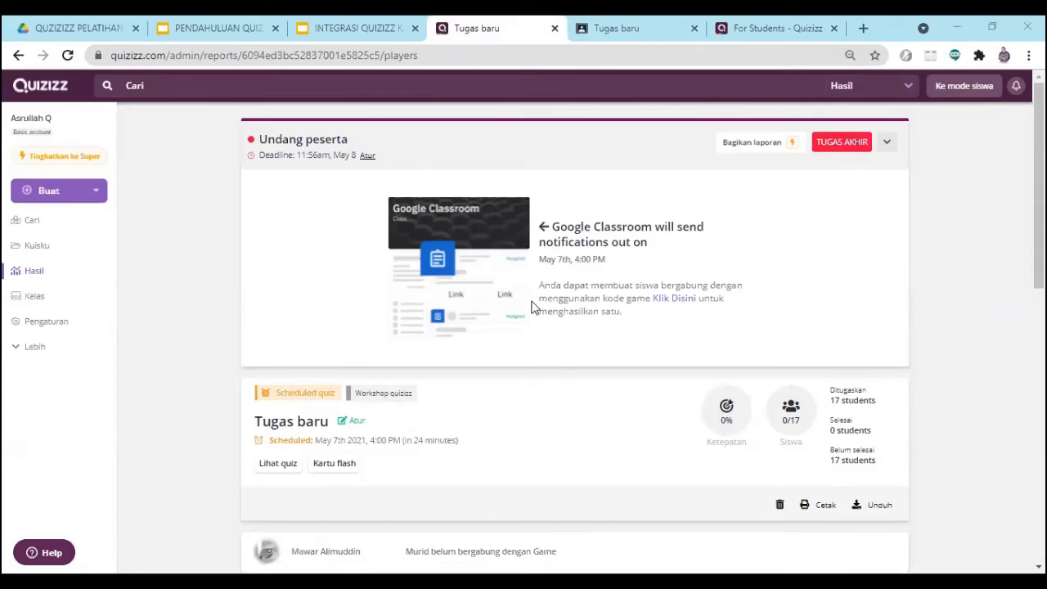
{"action": "scroll", "coordinate": [532, 311], "scroll_direction": "down", "scroll_amount": 3}
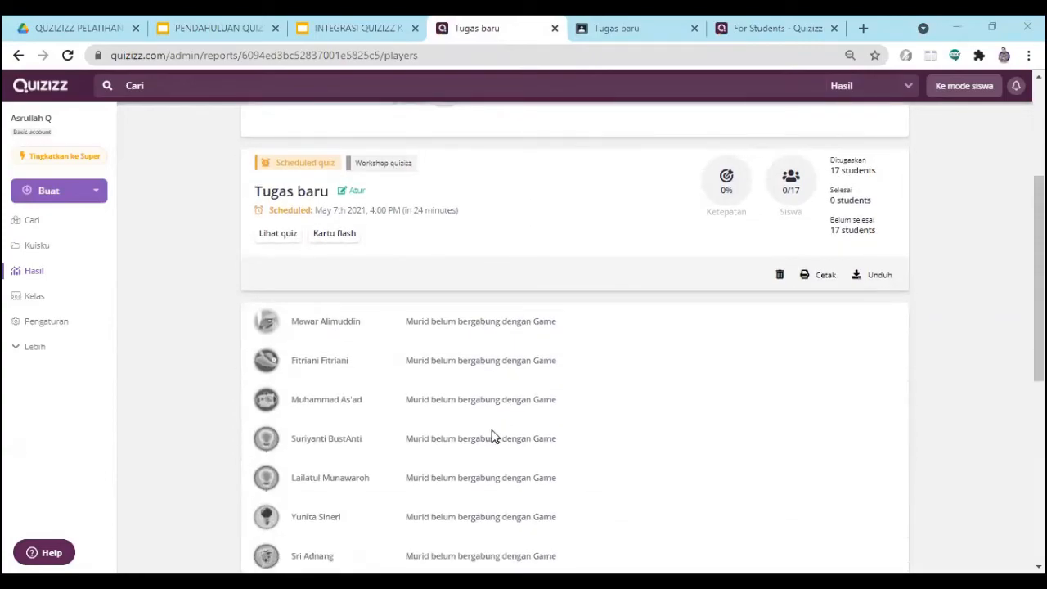
{"action": "scroll", "coordinate": [491, 435], "scroll_direction": "down", "scroll_amount": 2}
{"action": "scroll", "coordinate": [488, 437], "scroll_direction": "up", "scroll_amount": 5}
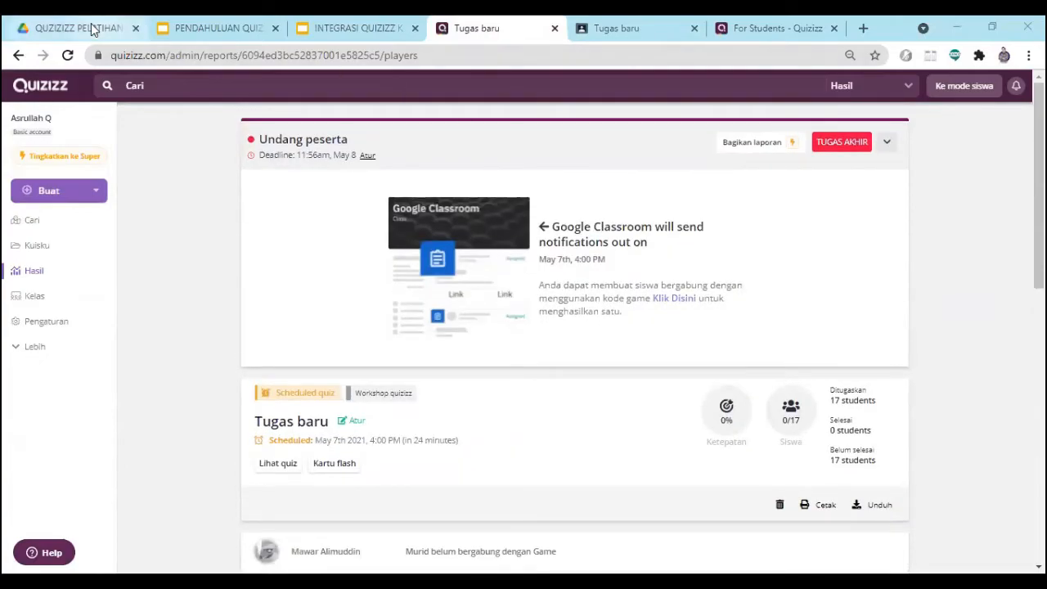
- Return to Google Classroom, reopen Tugas baru from the Workshop quizizz forum, and examine its student work and instructions
{"action": "left_click", "coordinate": [595, 30]}
{"action": "left_click", "coordinate": [33, 93]}
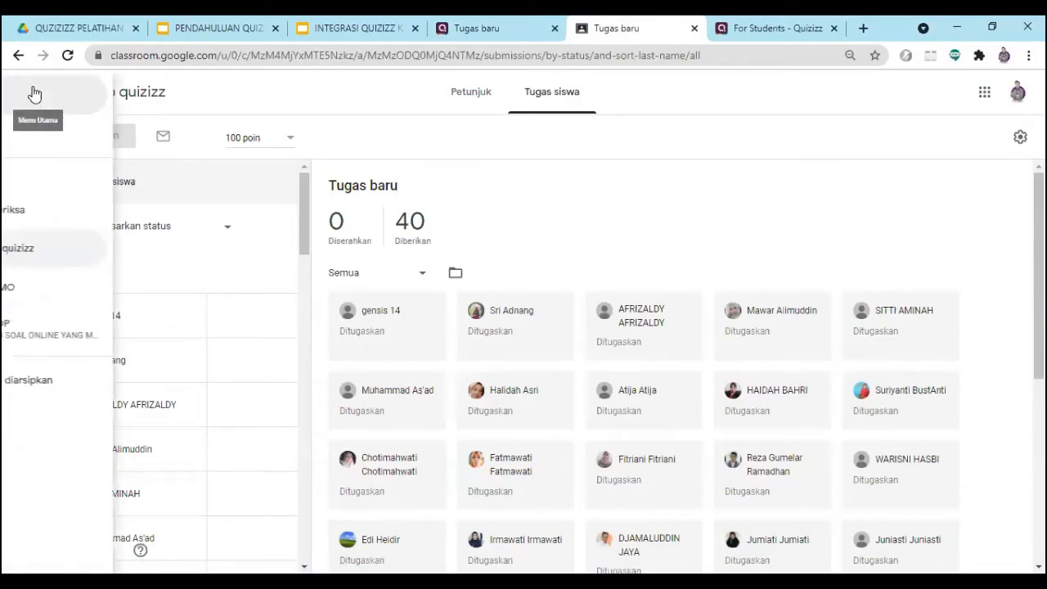
{"action": "left_click", "coordinate": [83, 250]}
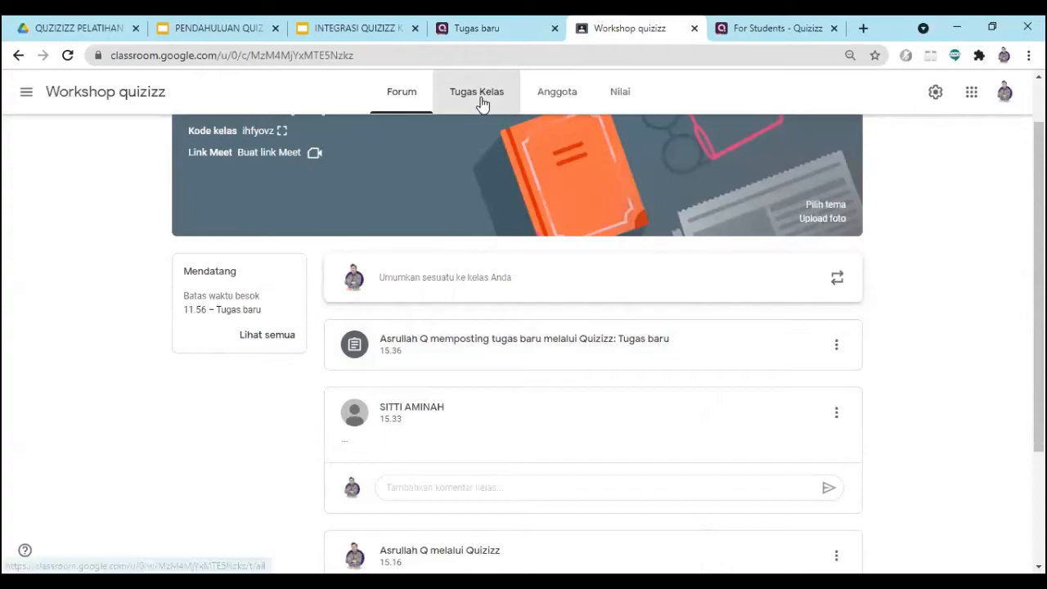
{"action": "left_click", "coordinate": [436, 102]}
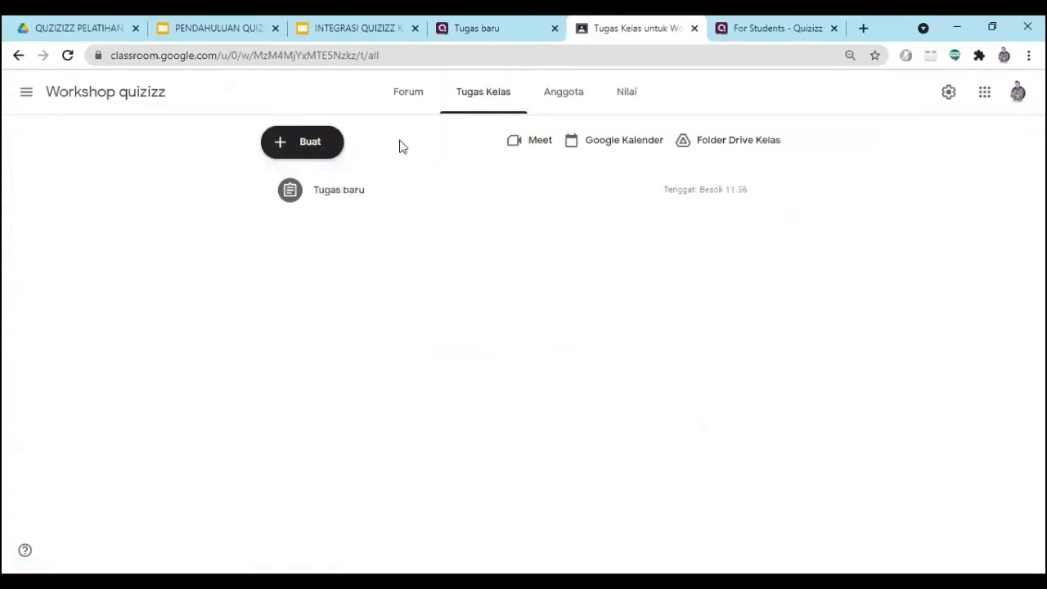
{"action": "left_click", "coordinate": [408, 95]}
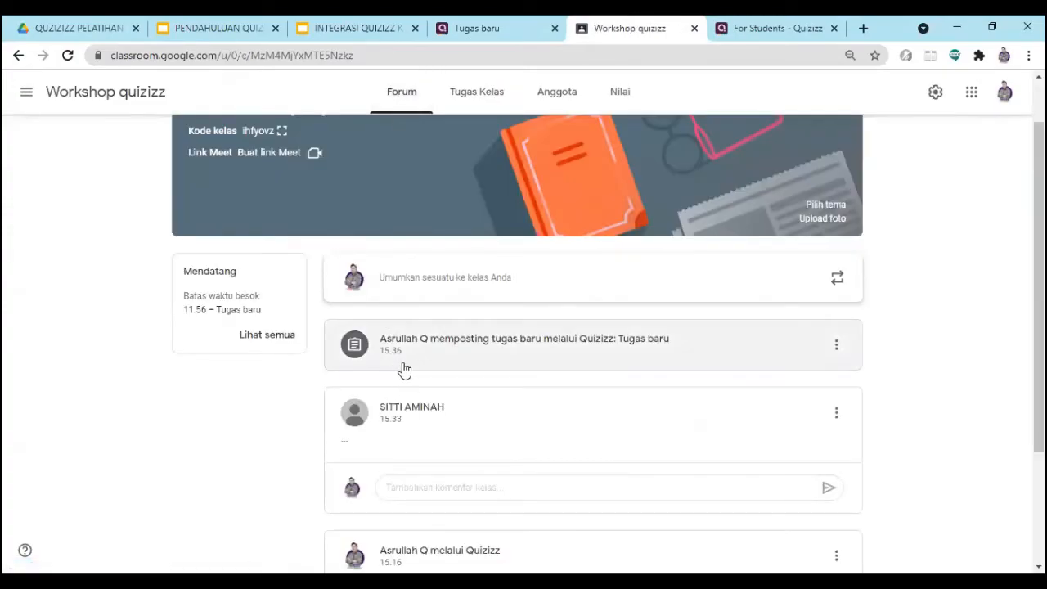
{"action": "left_click", "coordinate": [403, 359]}
{"action": "scroll", "coordinate": [495, 381], "scroll_direction": "down", "scroll_amount": 2}
{"action": "scroll", "coordinate": [496, 385], "scroll_direction": "up", "scroll_amount": 2}
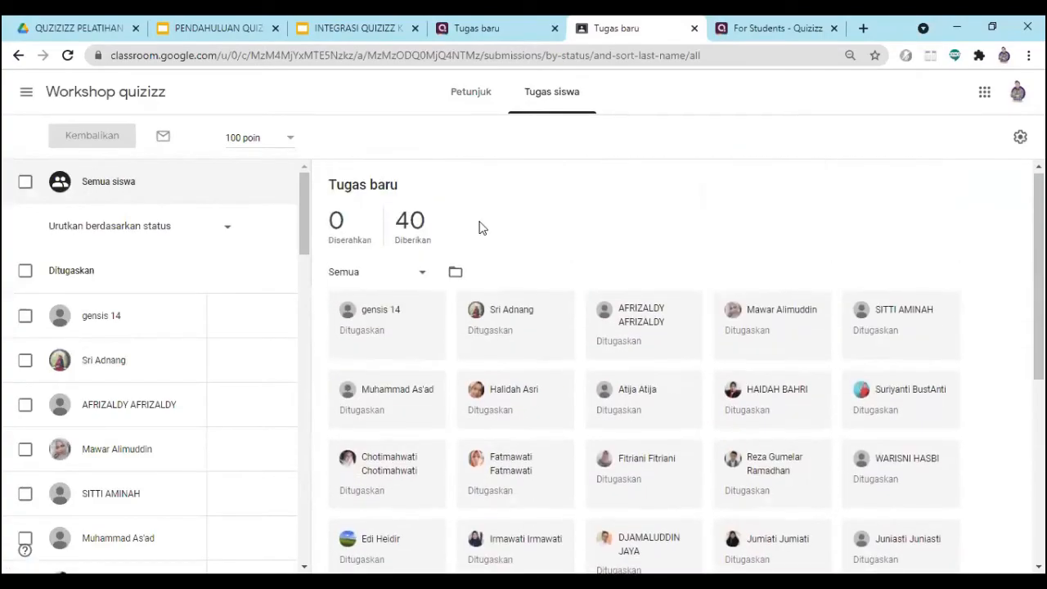
{"action": "left_click", "coordinate": [483, 94]}
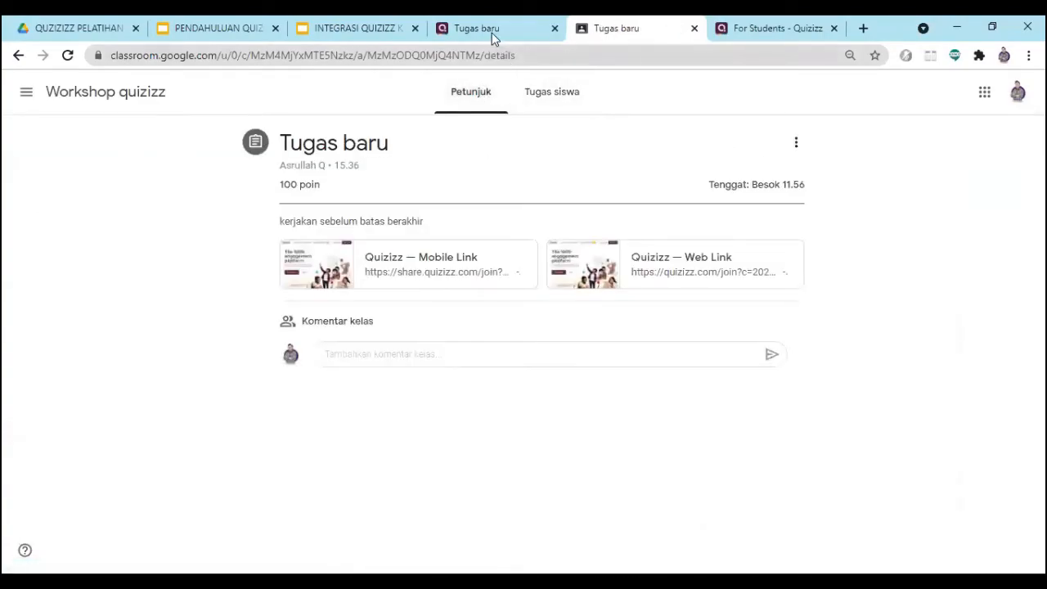
- View the list of results in Quizizz, and return to the Workshop quizizz forum in Google Classroom
{"action": "left_click", "coordinate": [491, 32]}
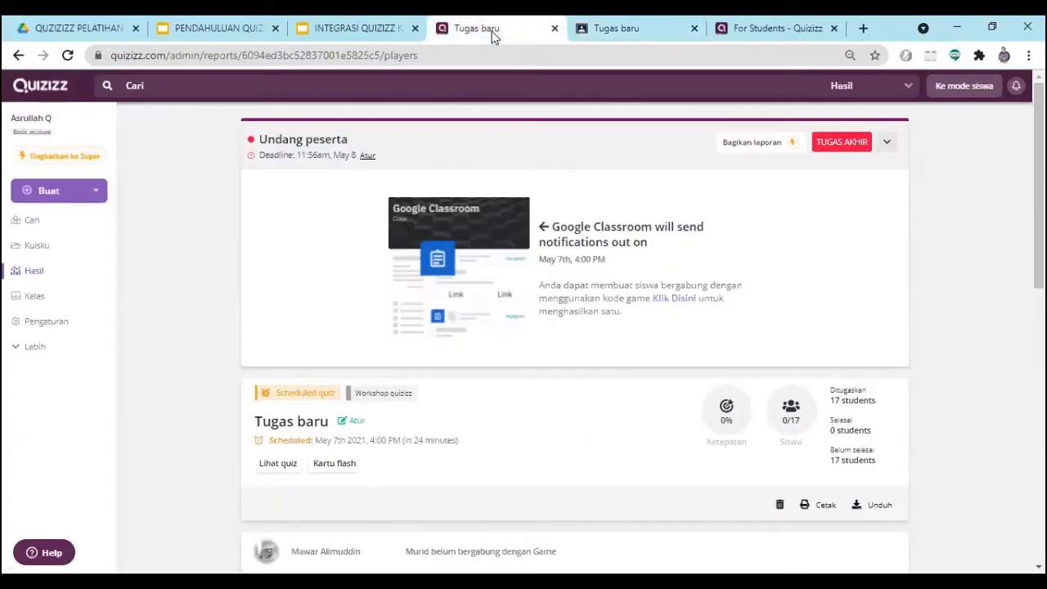
{"action": "left_click", "coordinate": [47, 272]}
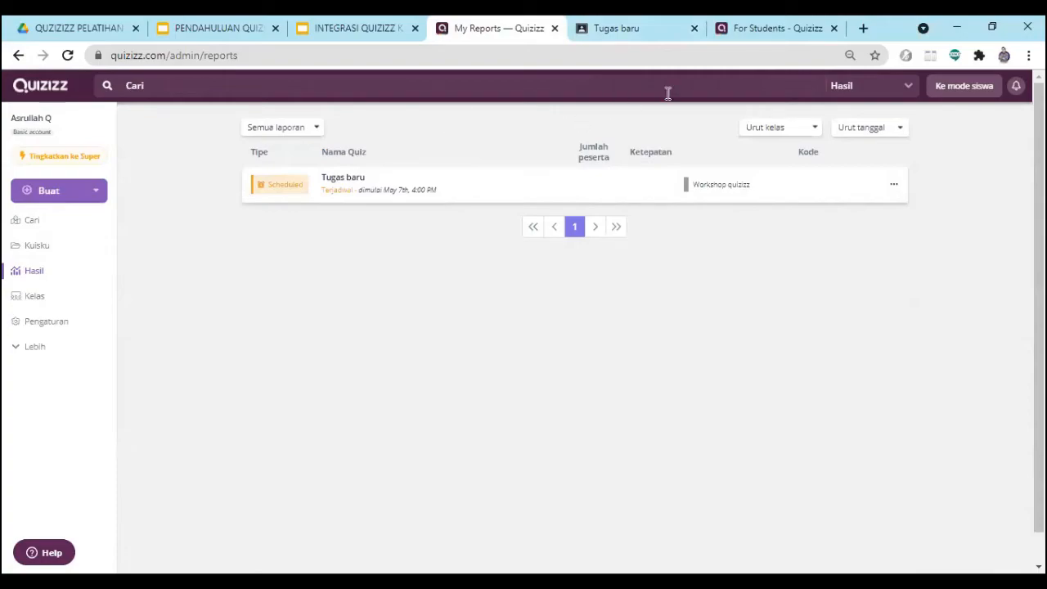
{"action": "left_click", "coordinate": [626, 32]}
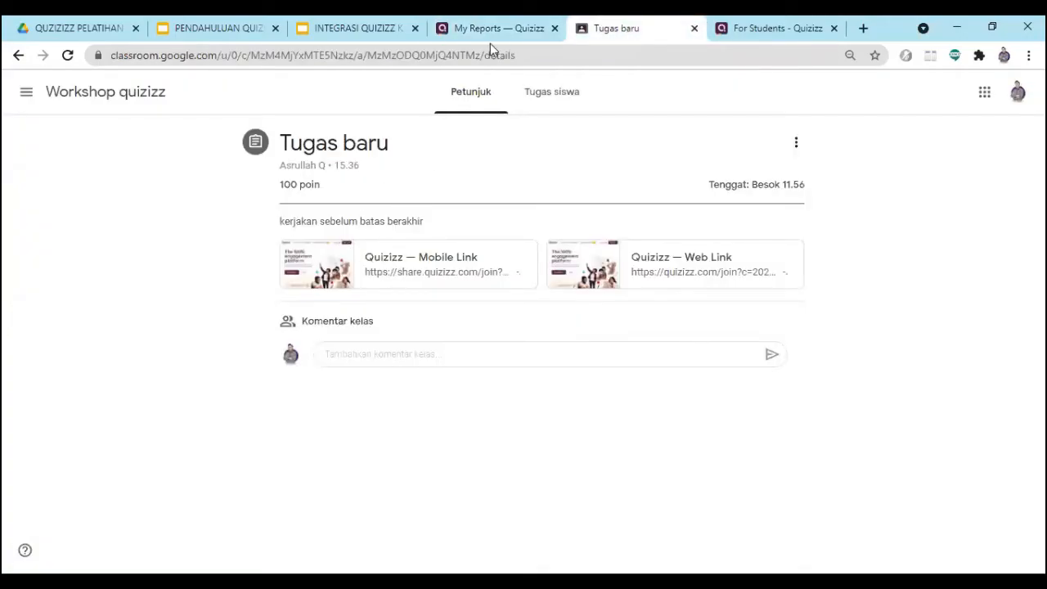
{"action": "left_click", "coordinate": [24, 95]}
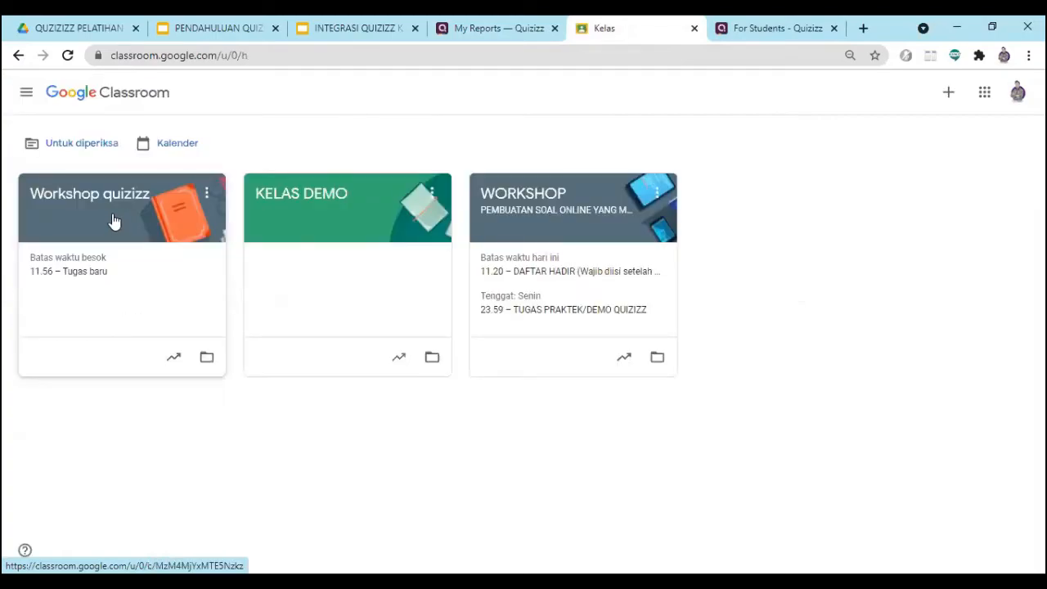
{"action": "left_click", "coordinate": [110, 209]}
{"action": "scroll", "coordinate": [374, 282], "scroll_direction": "down", "scroll_amount": 1}
{"action": "scroll", "coordinate": [584, 264], "scroll_direction": "up", "scroll_amount": 1}
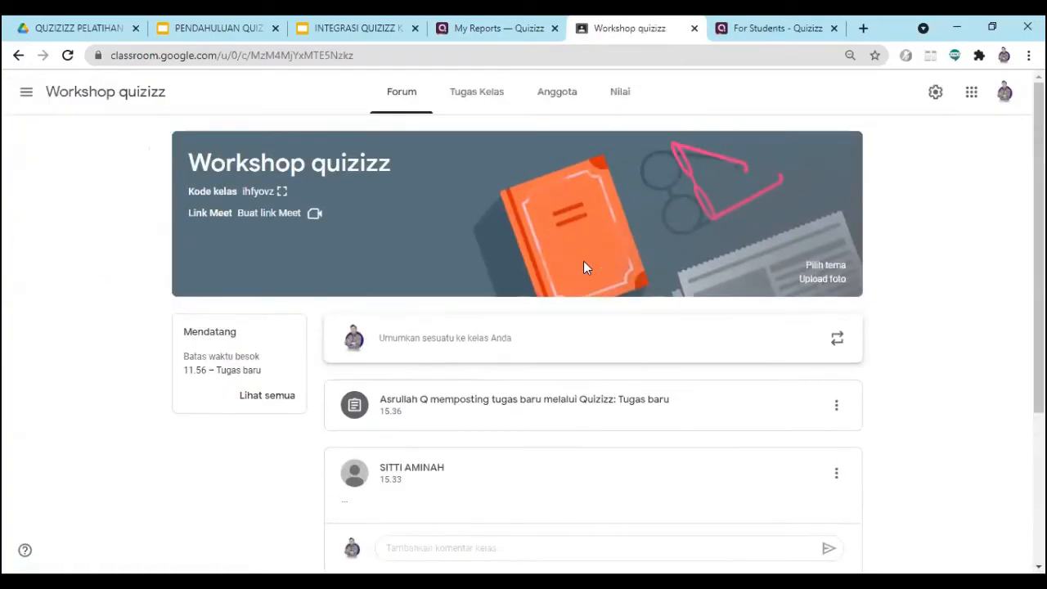
- Invite a student to Workshop quizizz by e-mail from the class members page and copy the student invitation link
{"action": "left_click", "coordinate": [545, 97]}
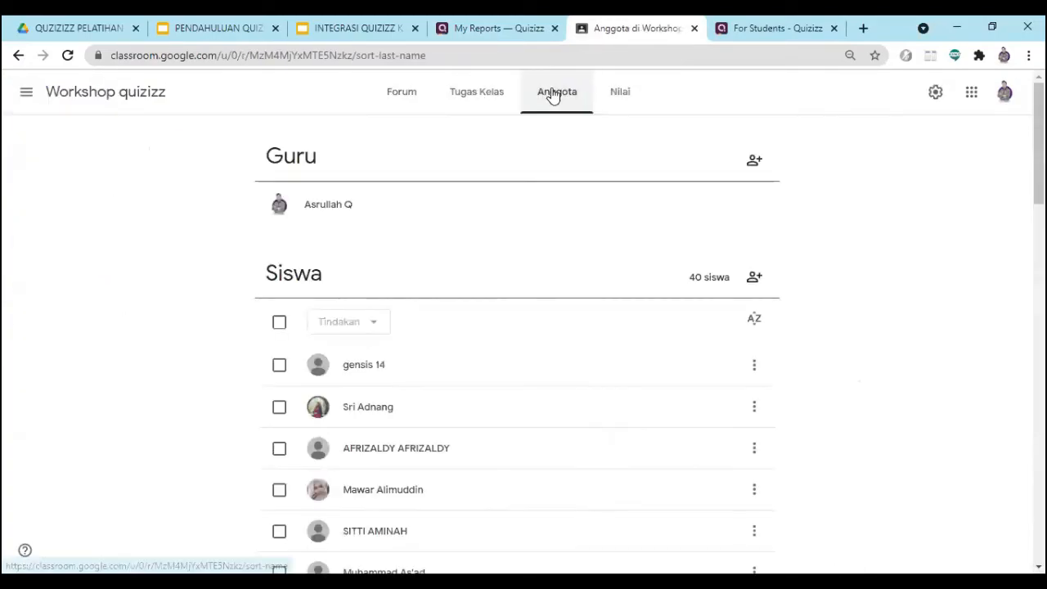
{"action": "left_click", "coordinate": [754, 277]}
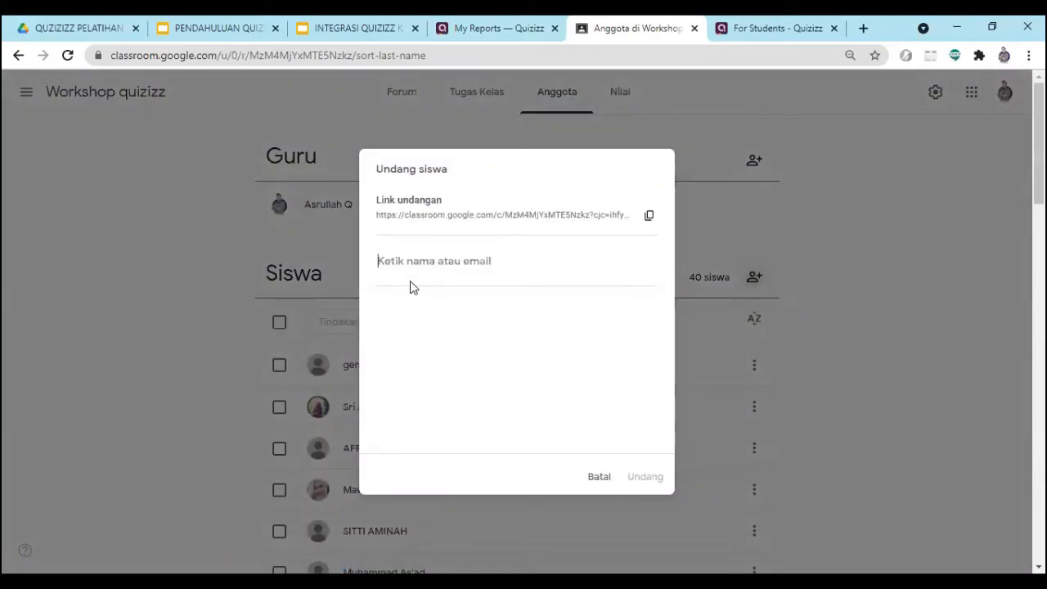
{"action": "type", "text": "asr"}
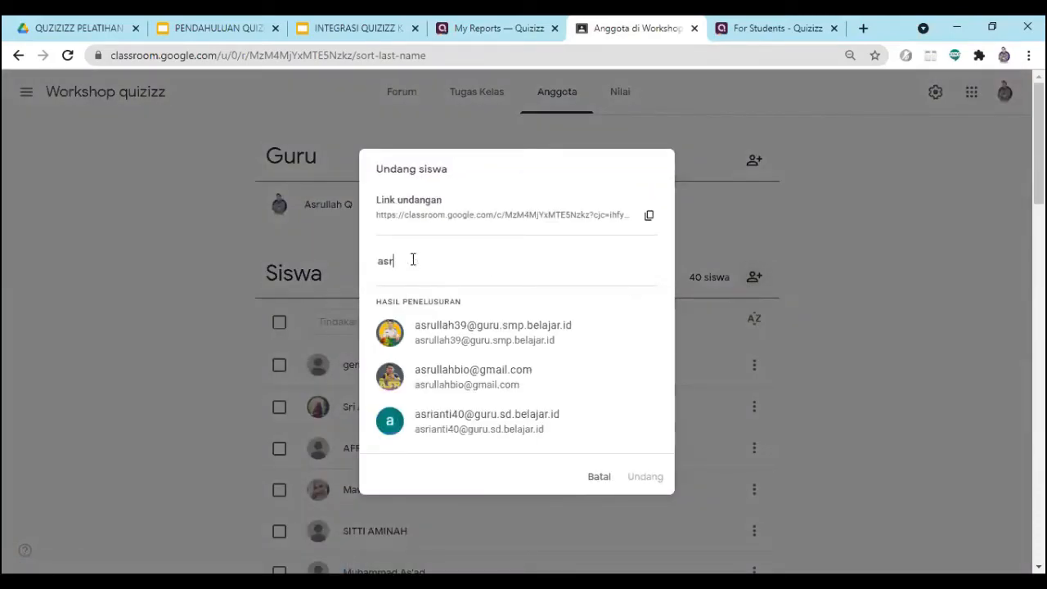
{"action": "left_click", "coordinate": [487, 375]}
{"action": "left_click", "coordinate": [644, 479]}
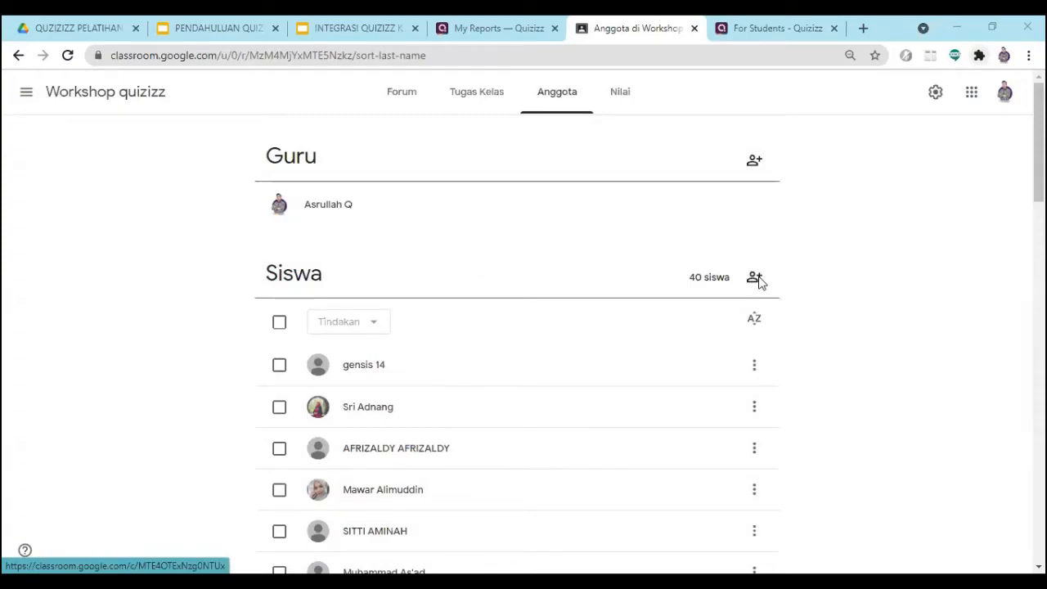
{"action": "left_click", "coordinate": [654, 220]}
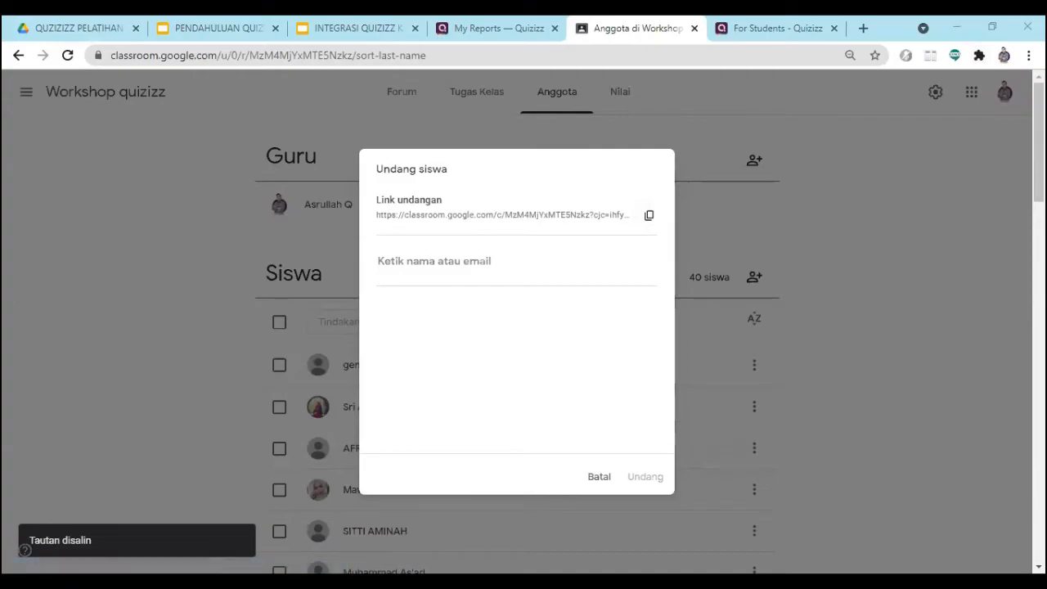
{"action": "left_click", "coordinate": [610, 481]}
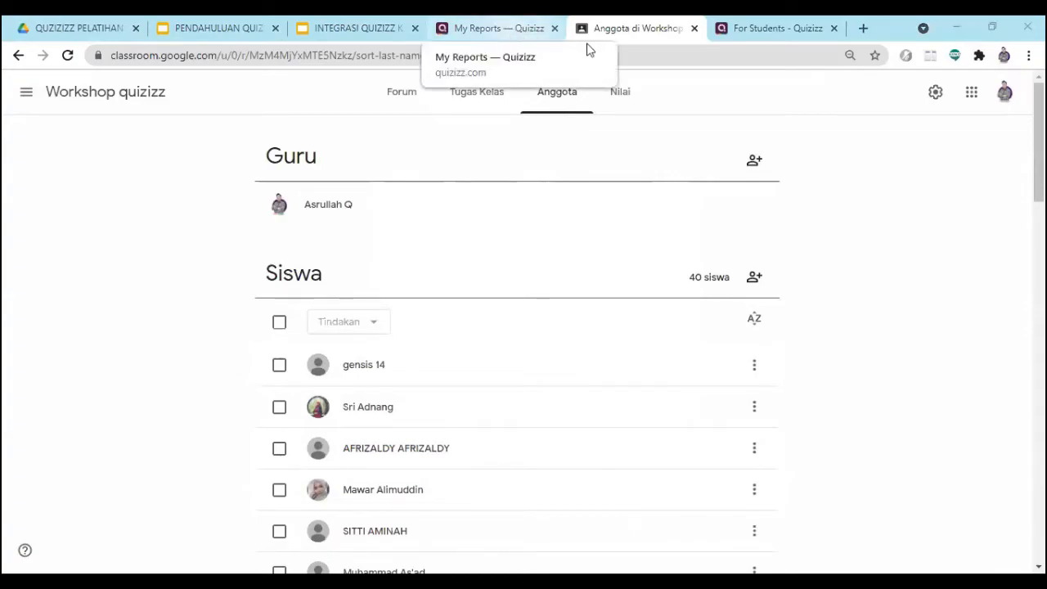
- Switch to Quizizz and open the list of own quizzes
{"action": "left_click", "coordinate": [489, 27]}
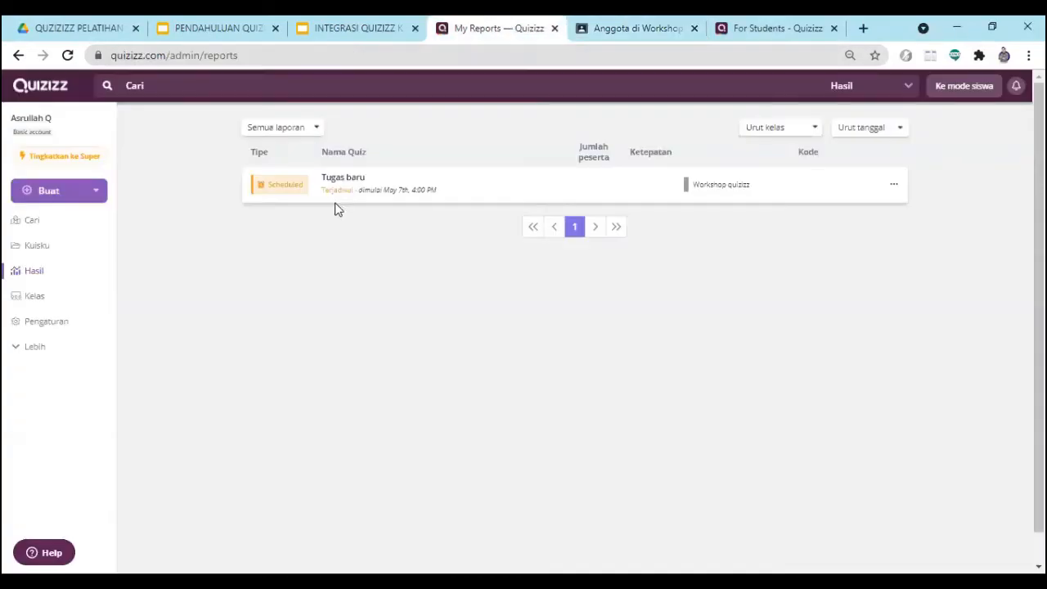
{"action": "left_click", "coordinate": [30, 248]}
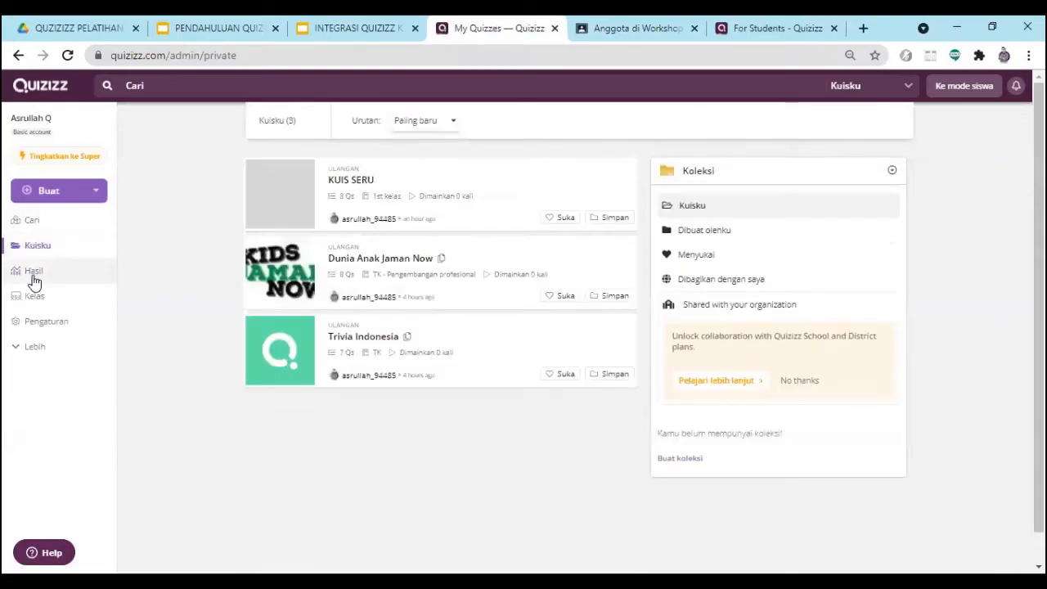
- Open the class list and update Workshop quizizz by importing it from Google Classroom again
{"action": "left_click", "coordinate": [38, 301]}
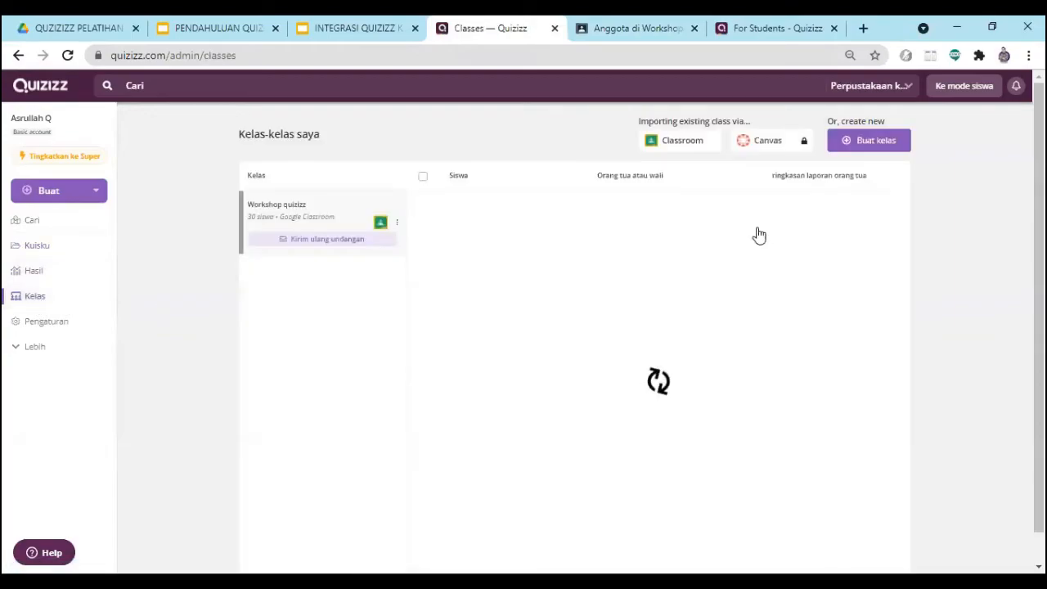
{"action": "scroll", "coordinate": [518, 316], "scroll_direction": "down", "scroll_amount": 5}
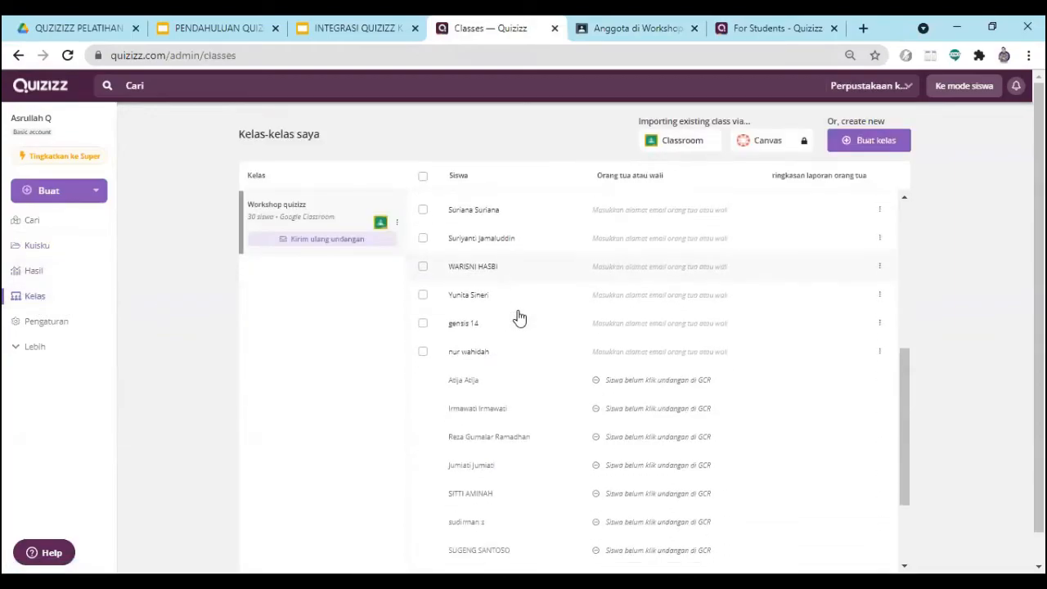
{"action": "scroll", "coordinate": [532, 355], "scroll_direction": "down", "scroll_amount": 1}
{"action": "scroll", "coordinate": [532, 355], "scroll_direction": "up", "scroll_amount": 10}
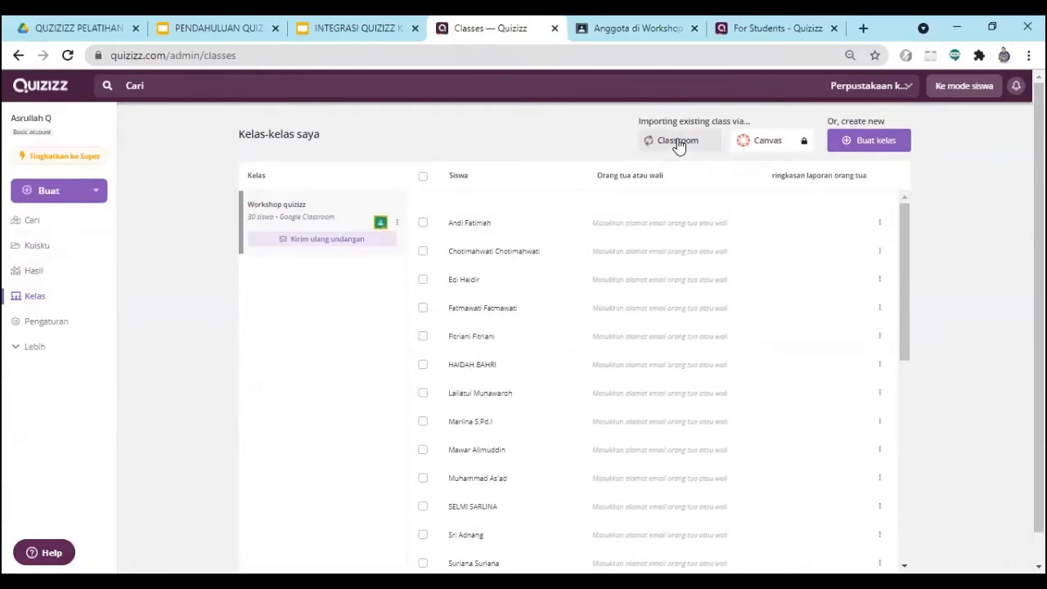
{"action": "left_click", "coordinate": [678, 142]}
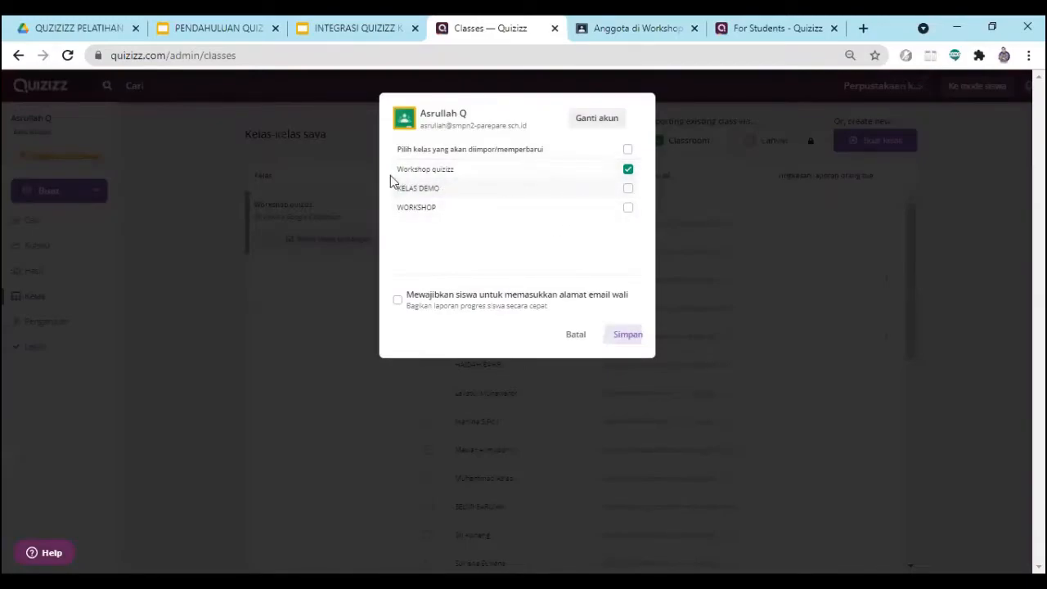
{"action": "left_click", "coordinate": [625, 335]}
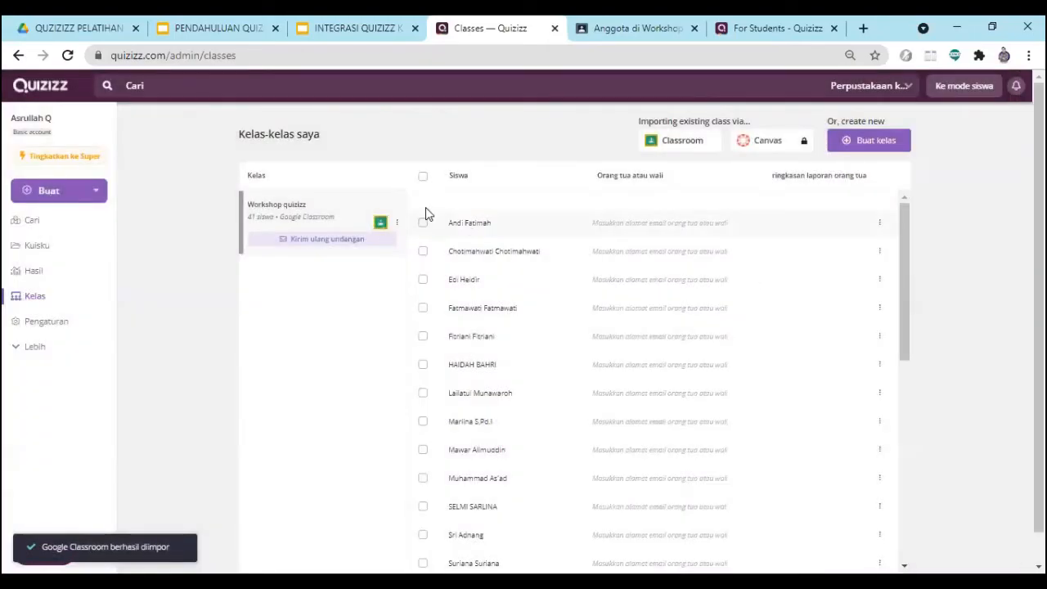
- Review the students imported into Workshop quizizz, reloading the page to refresh the list
{"action": "scroll", "coordinate": [491, 272], "scroll_direction": "down", "scroll_amount": 5}
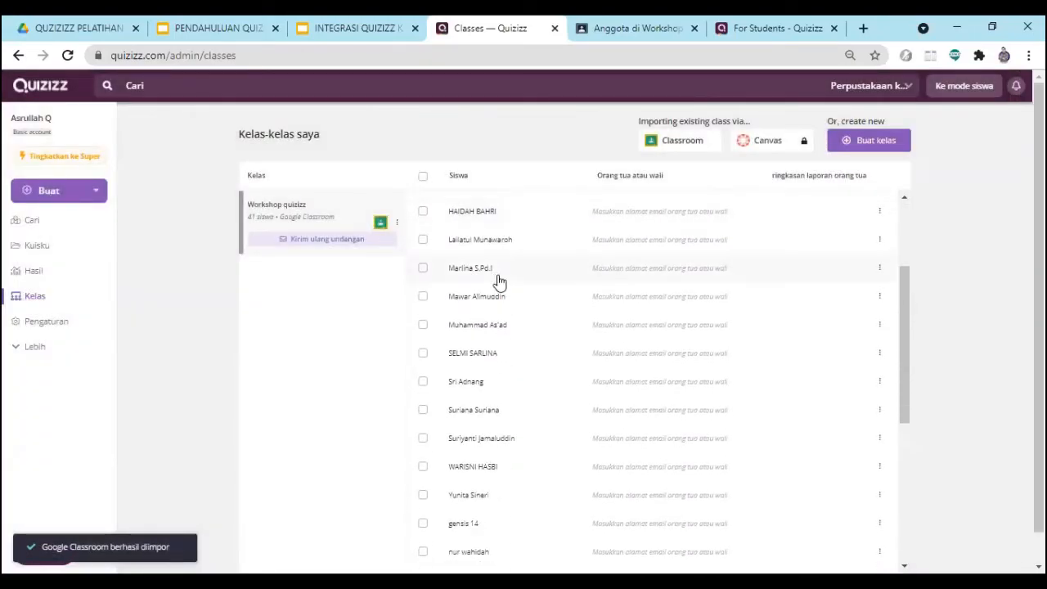
{"action": "scroll", "coordinate": [505, 365], "scroll_direction": "down", "scroll_amount": 2}
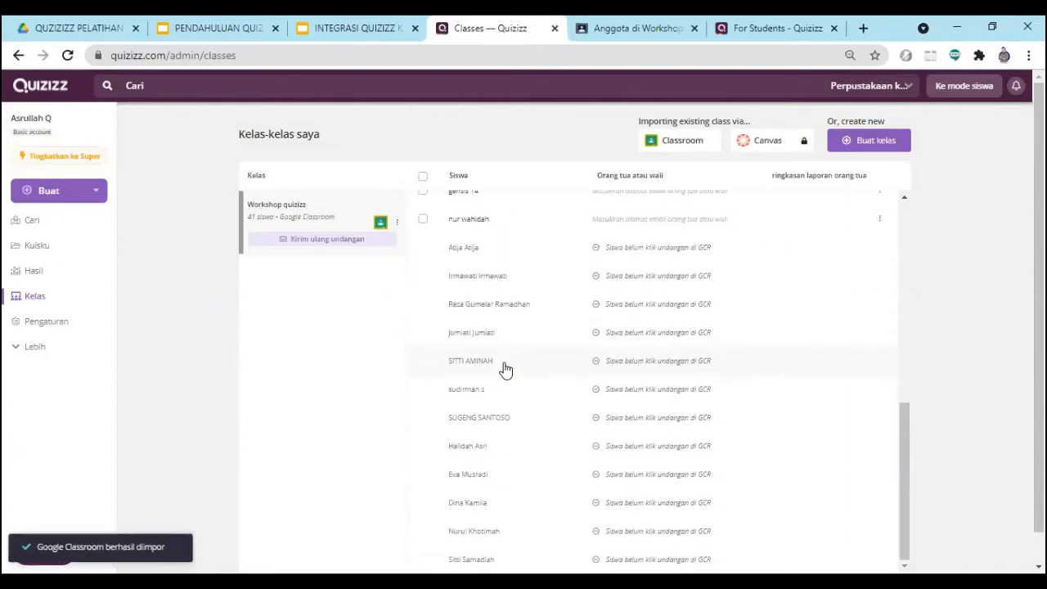
{"action": "scroll", "coordinate": [506, 368], "scroll_direction": "up", "scroll_amount": 3}
{"action": "scroll", "coordinate": [507, 370], "scroll_direction": "up", "scroll_amount": 4}
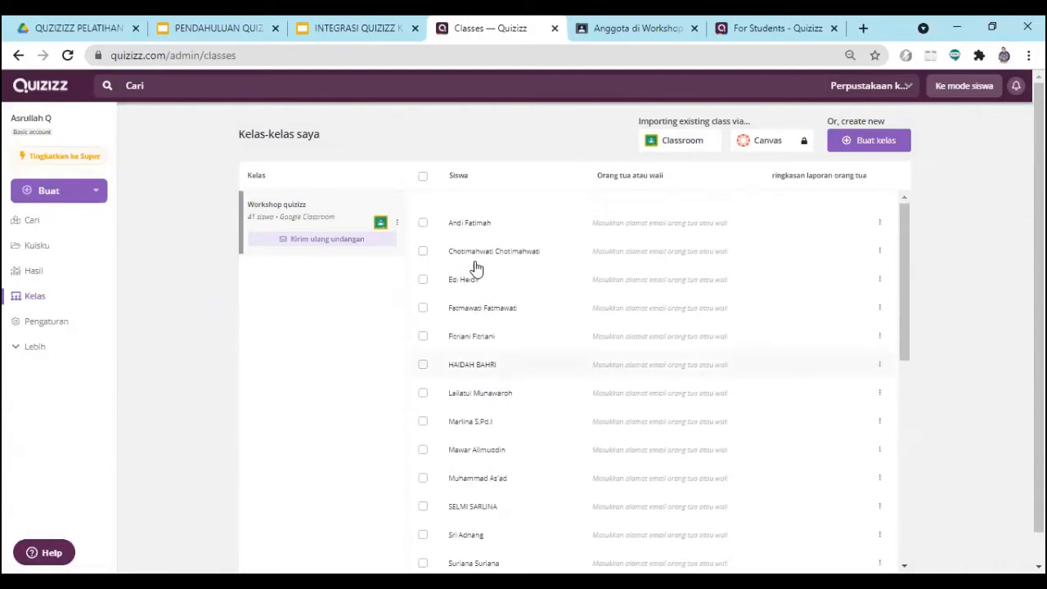
{"action": "left_click", "coordinate": [69, 57]}
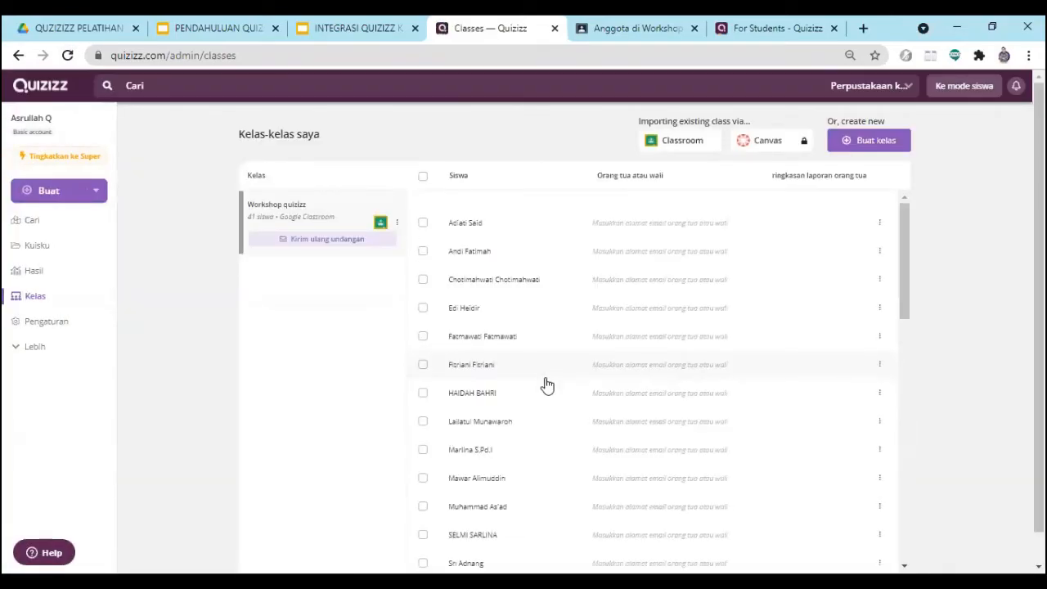
{"action": "scroll", "coordinate": [502, 322], "scroll_direction": "down", "scroll_amount": 4}
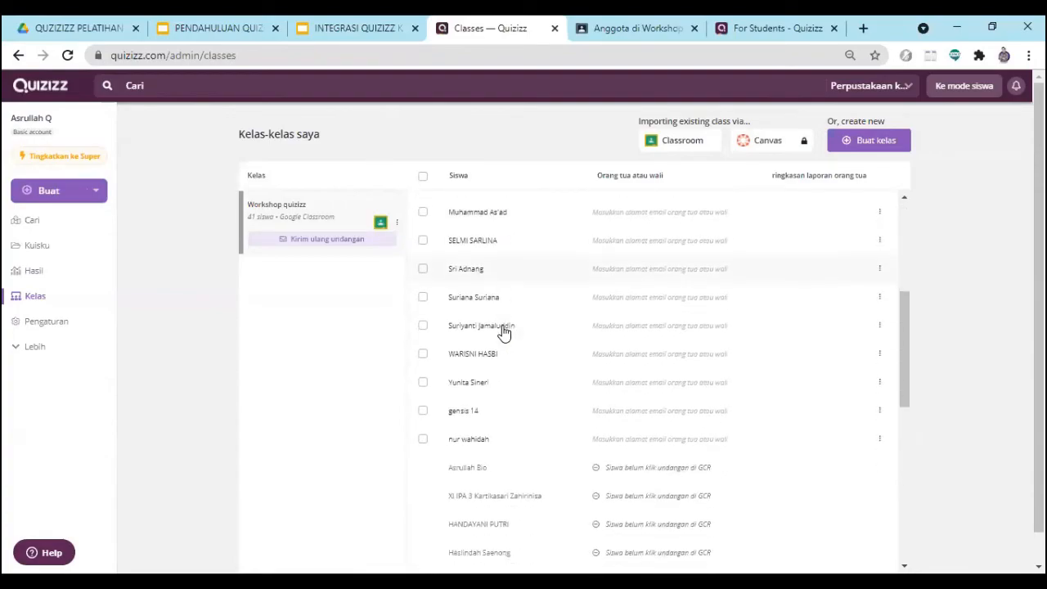
{"action": "scroll", "coordinate": [490, 329], "scroll_direction": "down", "scroll_amount": 2}
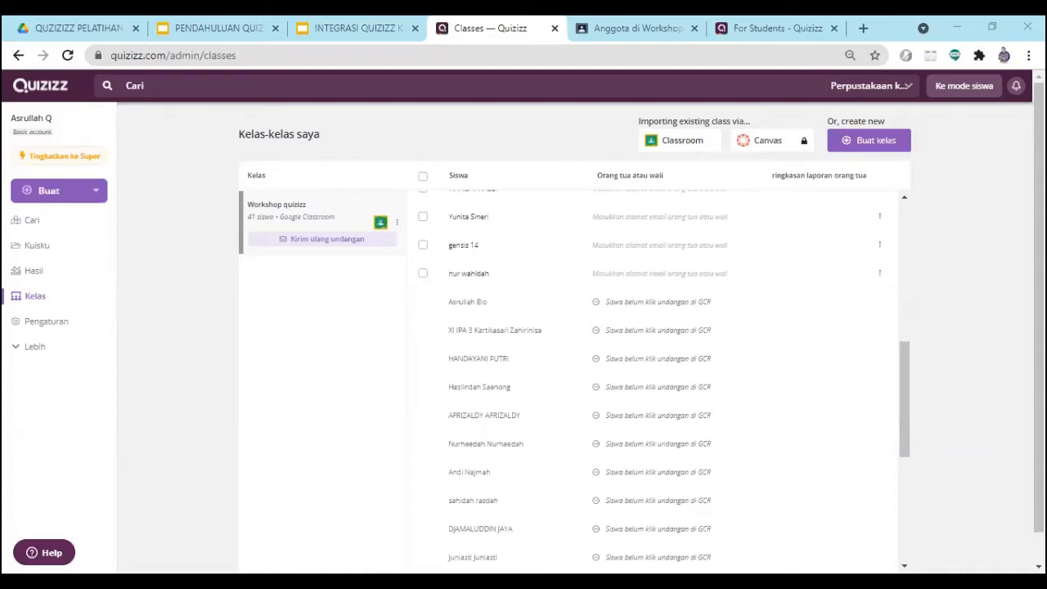
- Switch to the student's browser window and view the student's running activities in Quizizz
{"action": "key", "text": "alt+Tab"}
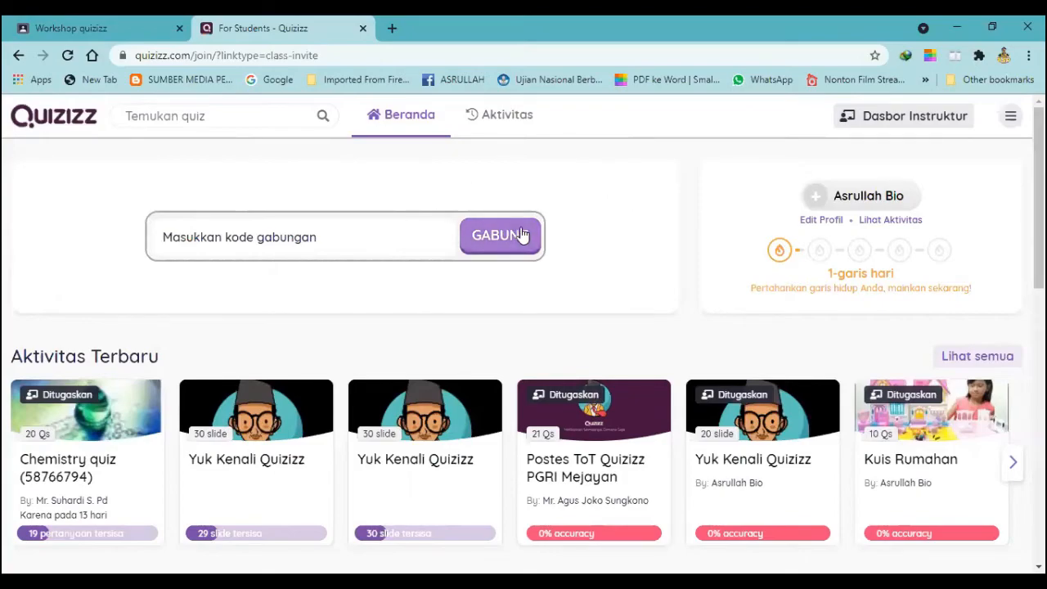
{"action": "scroll", "coordinate": [524, 236], "scroll_direction": "down", "scroll_amount": 5}
{"action": "scroll", "coordinate": [521, 239], "scroll_direction": "up", "scroll_amount": 5}
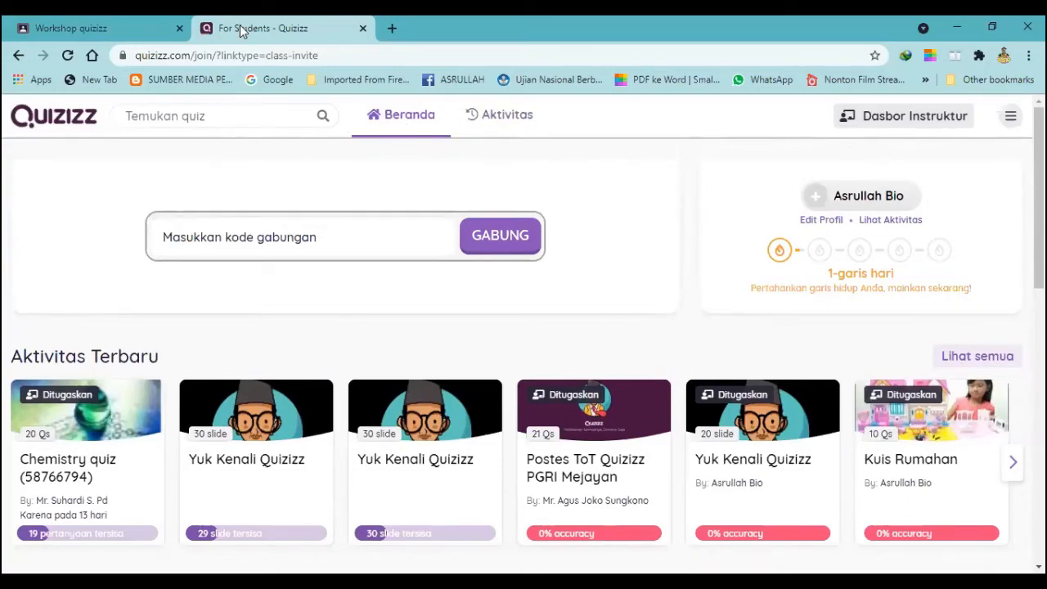
{"action": "left_click", "coordinate": [511, 124]}
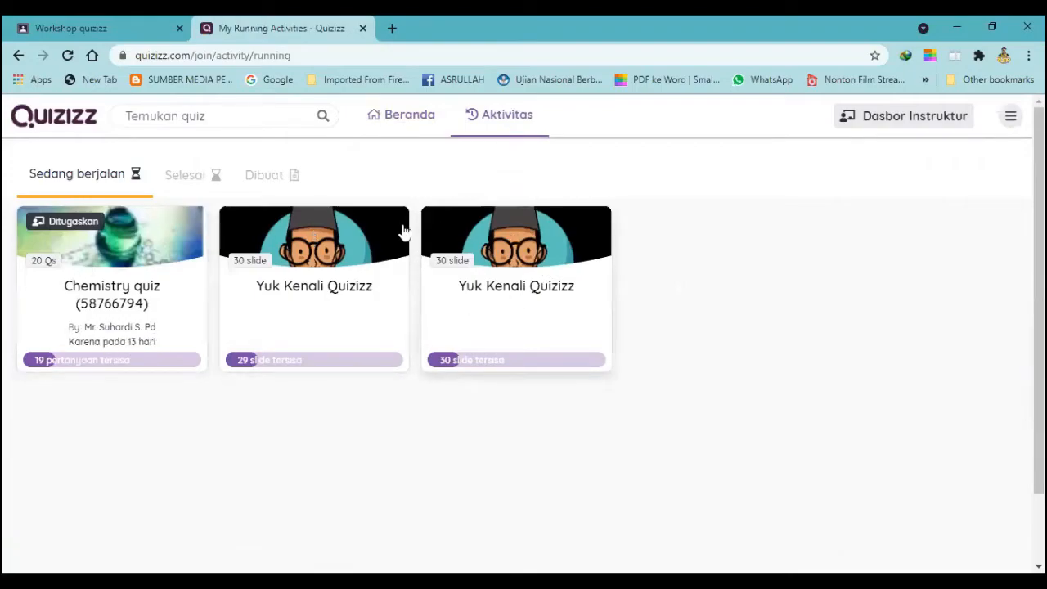
- Switch to Google Classroom as the student, check the Workshop quizizz classwork, and open Tugas baru from the forum, dismissing the file tip
{"action": "left_click", "coordinate": [114, 35]}
{"action": "scroll", "coordinate": [416, 281], "scroll_direction": "up", "scroll_amount": 5}
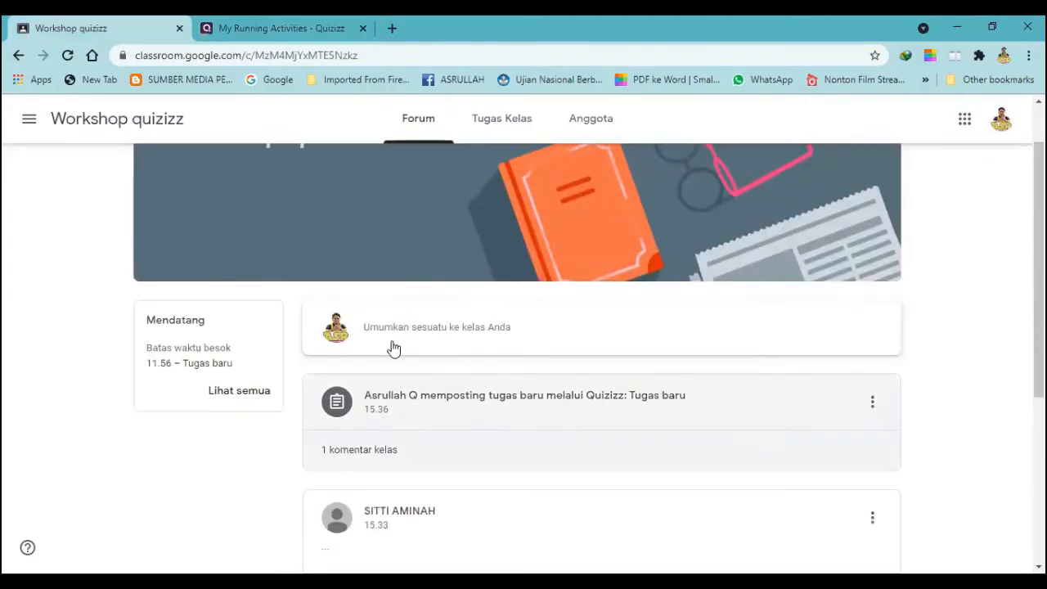
{"action": "left_click", "coordinate": [483, 127]}
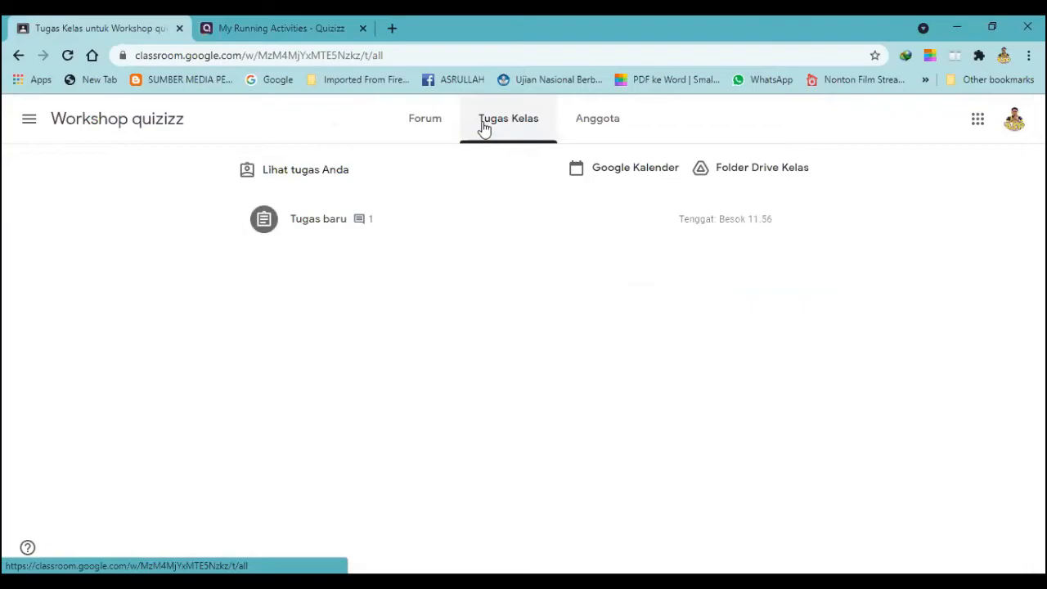
{"action": "left_click", "coordinate": [413, 138]}
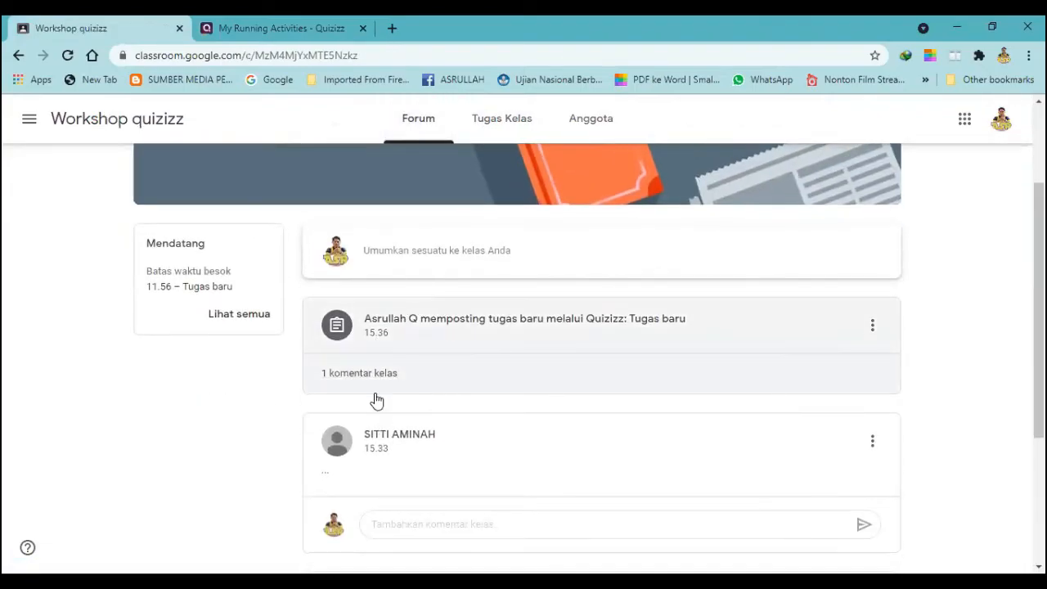
{"action": "left_click", "coordinate": [416, 325]}
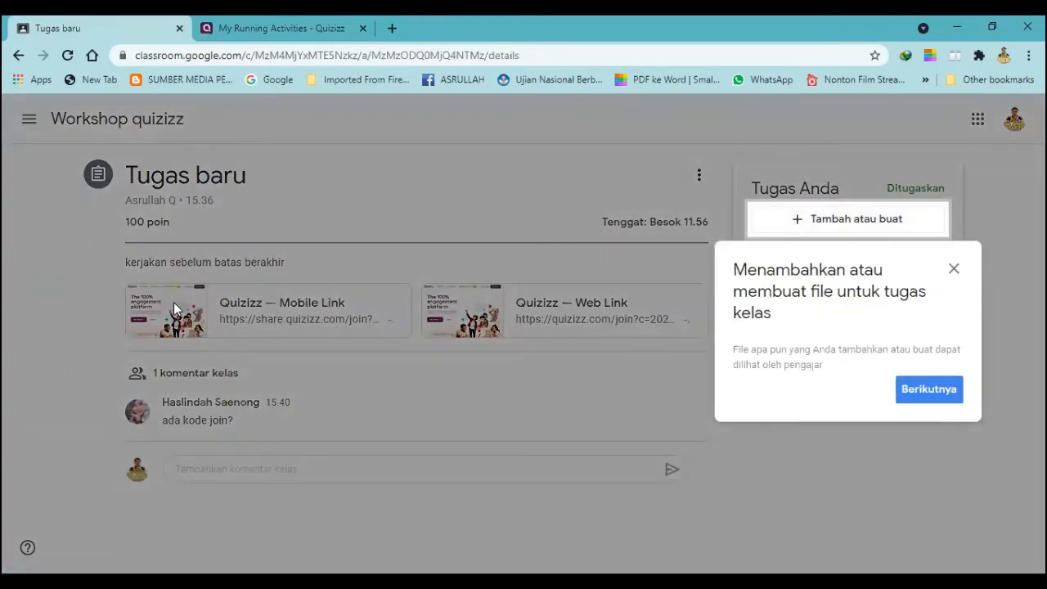
{"action": "left_click", "coordinate": [950, 270]}
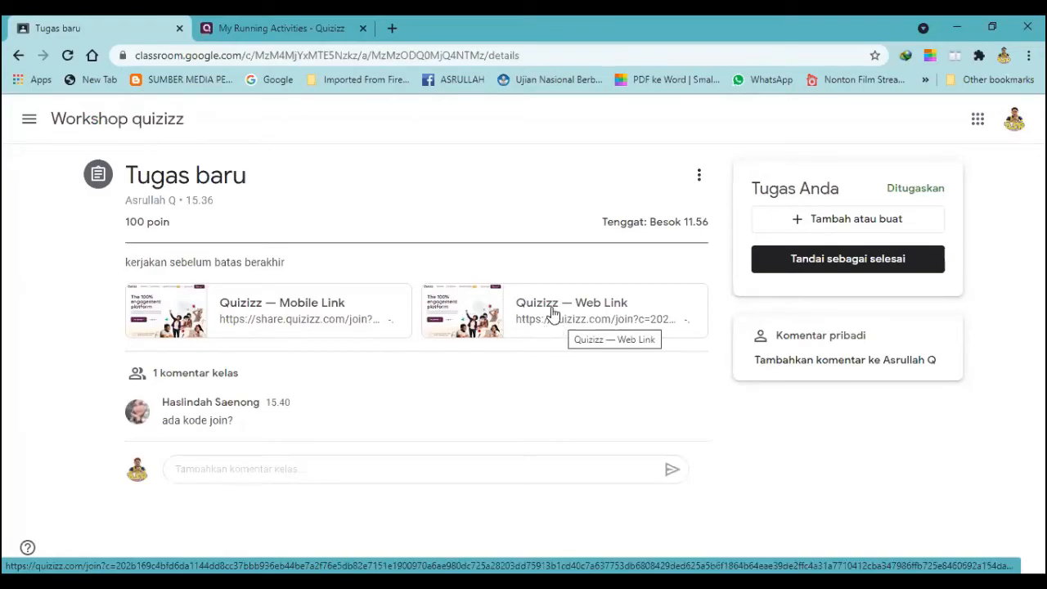
- Open the assignment's Quizizz Web Link, continue with the student's Google account, and enter the quiz with the default game settings
{"action": "left_click", "coordinate": [554, 314]}
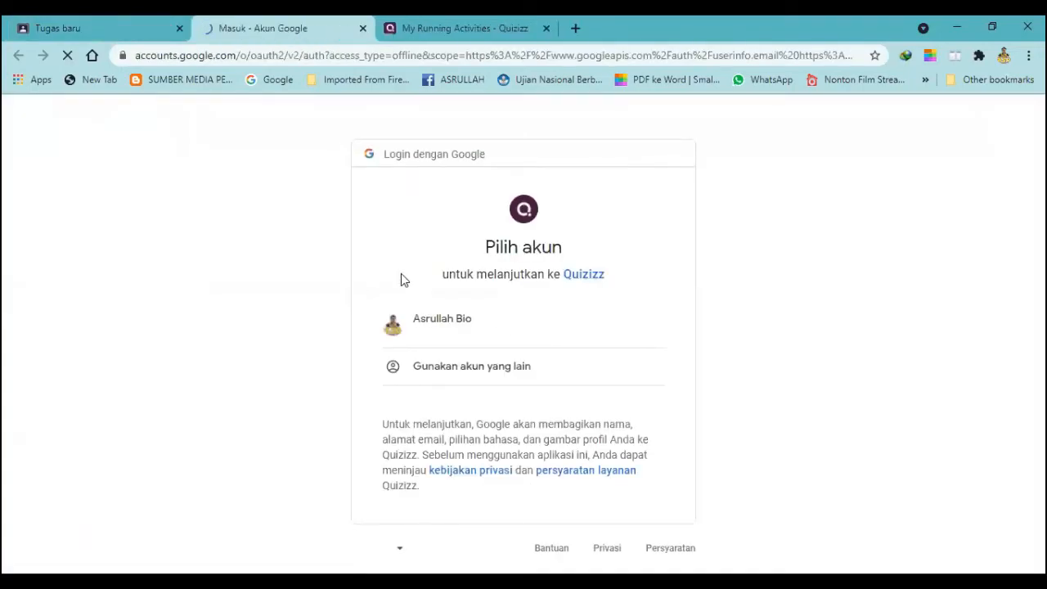
{"action": "left_click", "coordinate": [463, 331]}
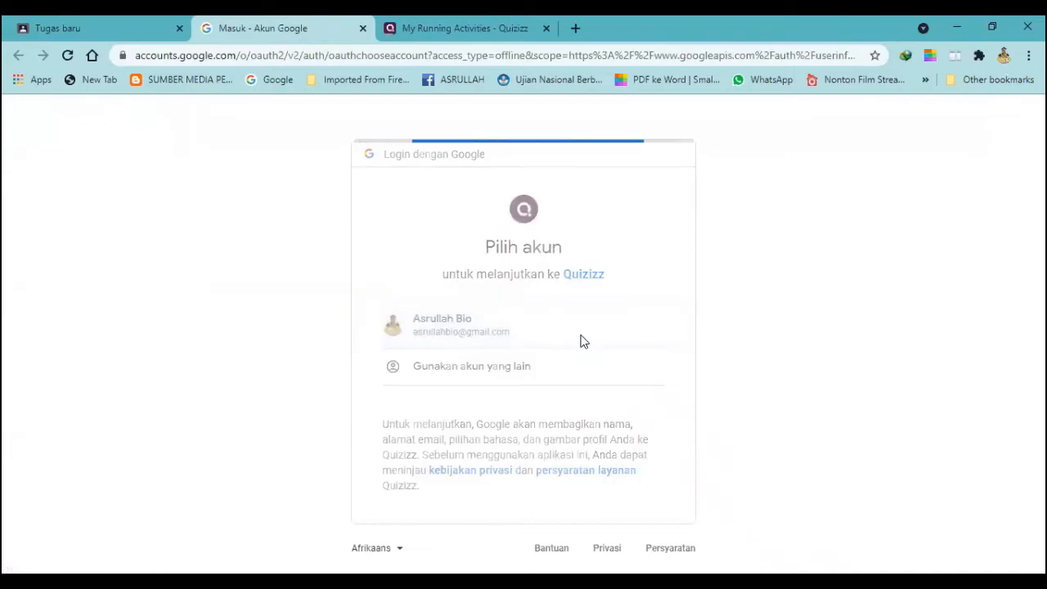
{"action": "scroll", "coordinate": [507, 337], "scroll_direction": "down", "scroll_amount": 5}
{"action": "left_click", "coordinate": [630, 490]}
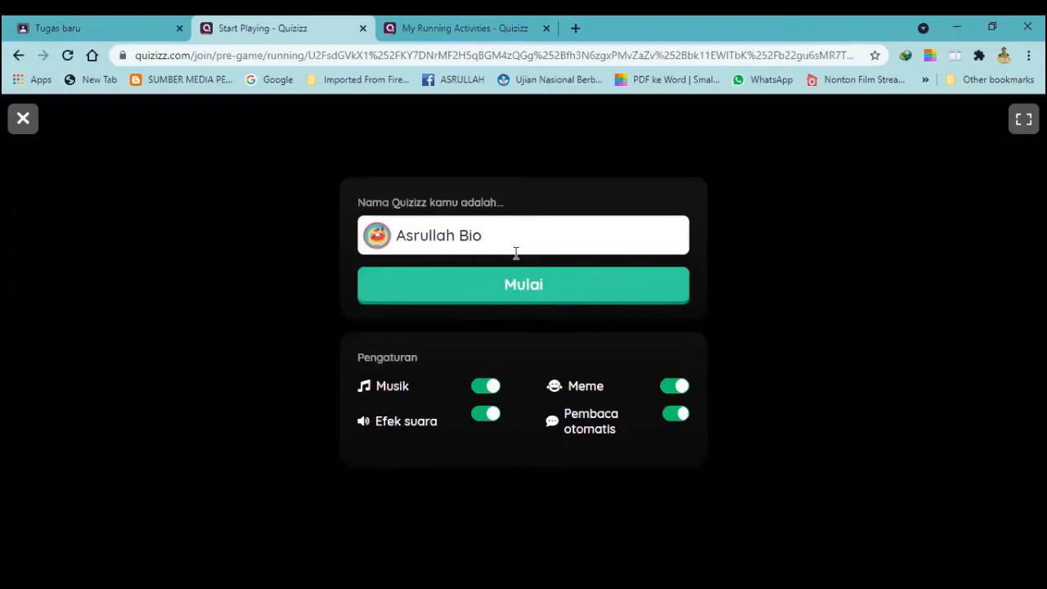
{"action": "left_click", "coordinate": [492, 300]}
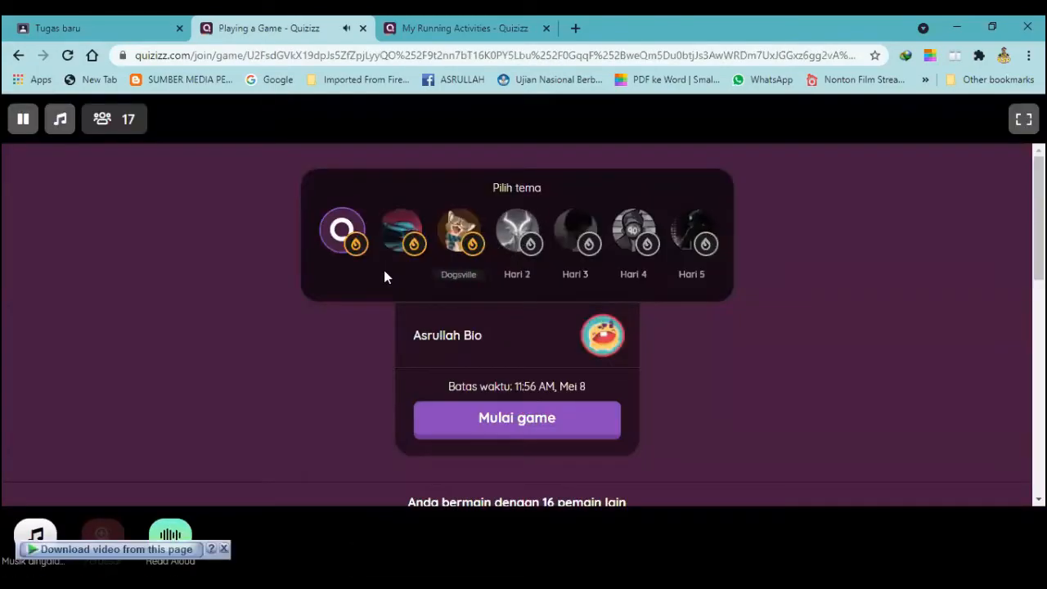
- Examine the list of other players in the quiz waiting room
{"action": "scroll", "coordinate": [310, 307], "scroll_direction": "down", "scroll_amount": 2}
{"action": "scroll", "coordinate": [619, 347], "scroll_direction": "down", "scroll_amount": 2}
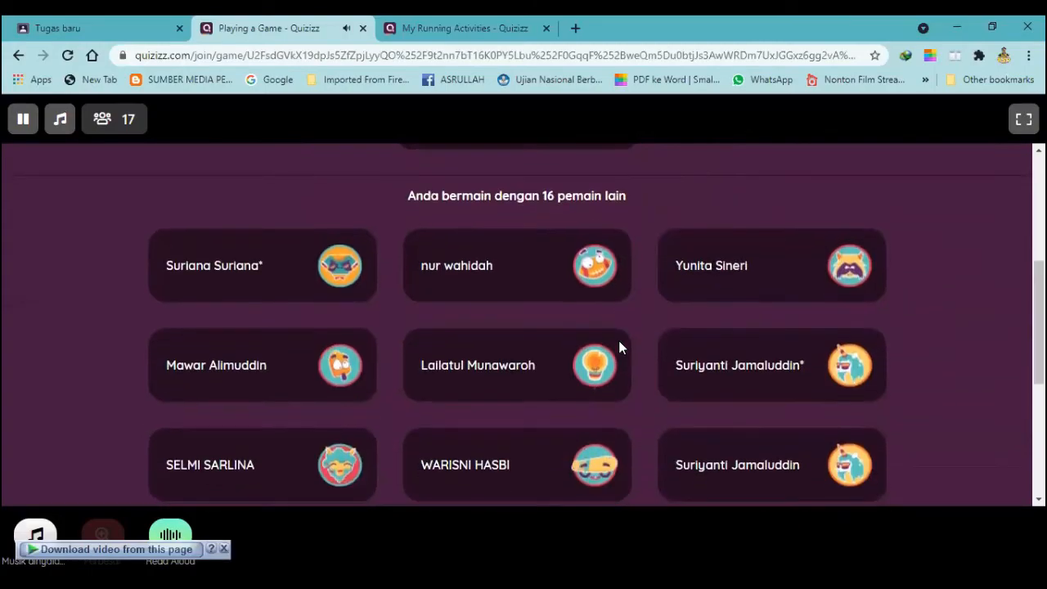
{"action": "scroll", "coordinate": [622, 350], "scroll_direction": "down", "scroll_amount": 4}
{"action": "scroll", "coordinate": [622, 350], "scroll_direction": "up", "scroll_amount": 5}
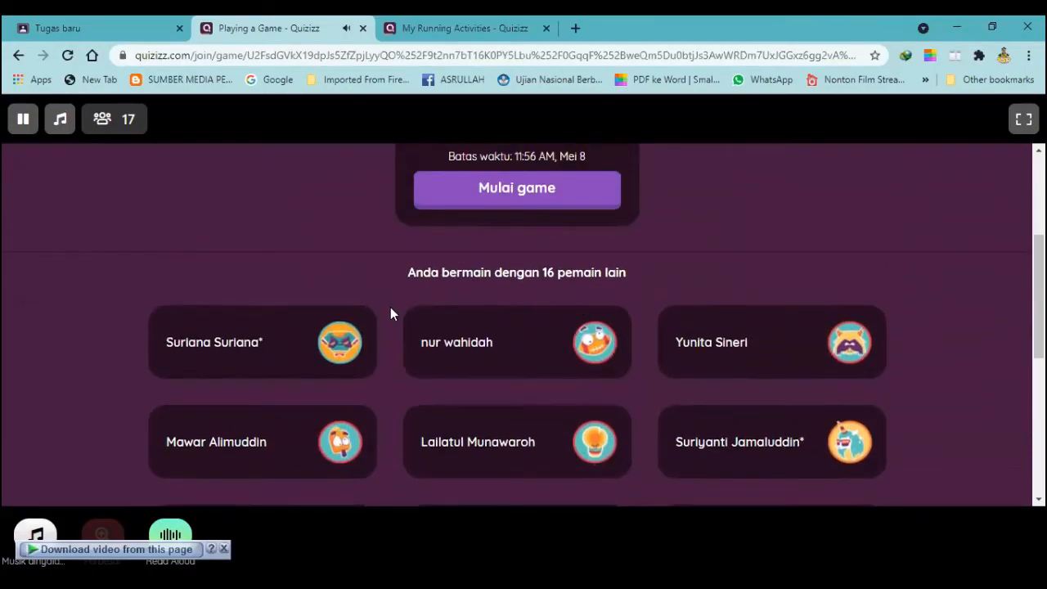
{"action": "scroll", "coordinate": [396, 306], "scroll_direction": "down", "scroll_amount": 1}
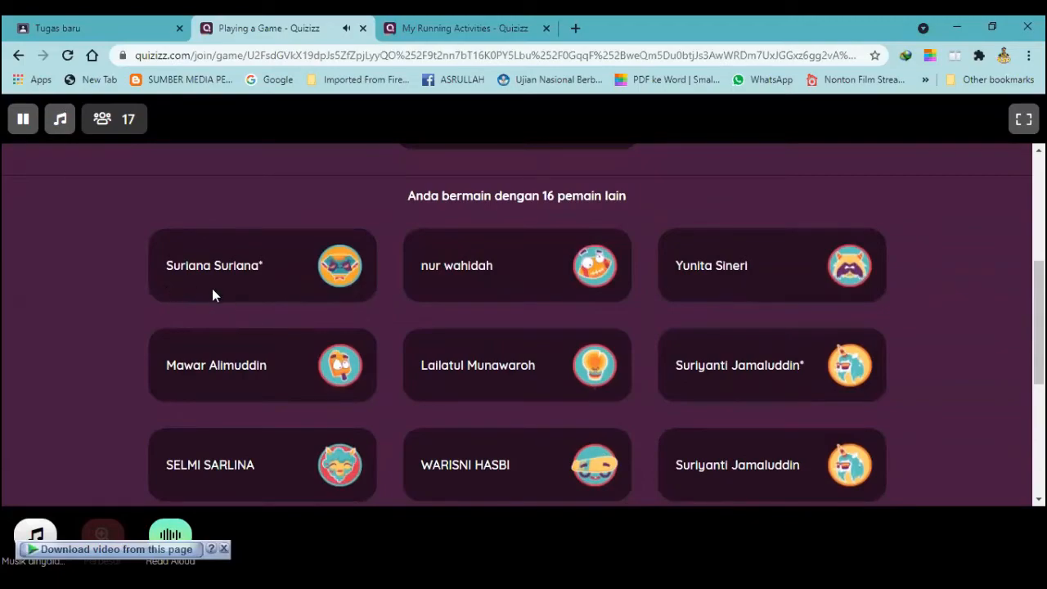
{"action": "scroll", "coordinate": [655, 397], "scroll_direction": "down", "scroll_amount": 3}
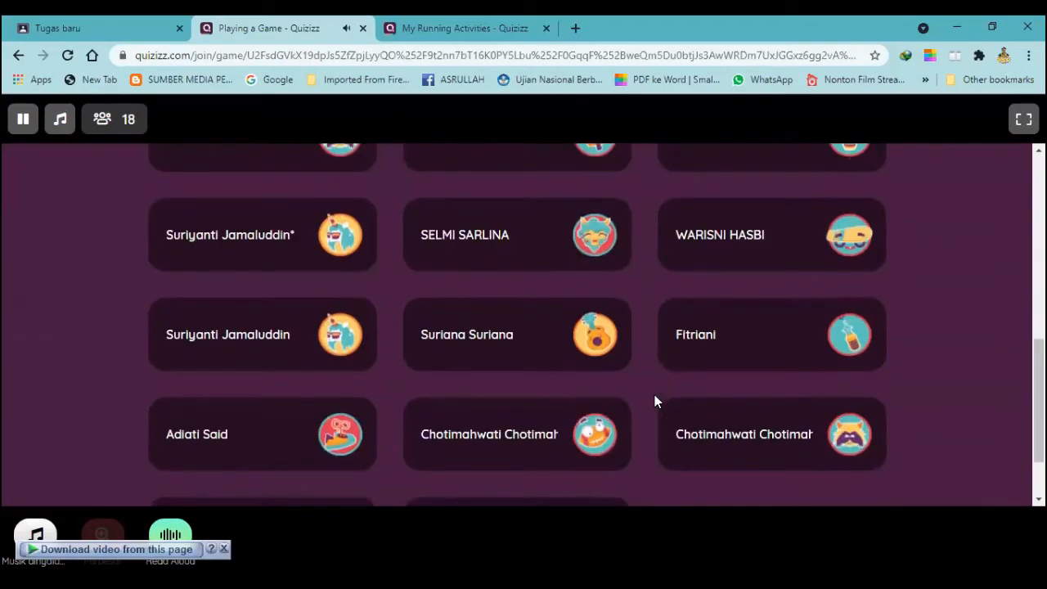
{"action": "scroll", "coordinate": [654, 401], "scroll_direction": "up", "scroll_amount": 4}
{"action": "scroll", "coordinate": [655, 401], "scroll_direction": "up", "scroll_amount": 2}
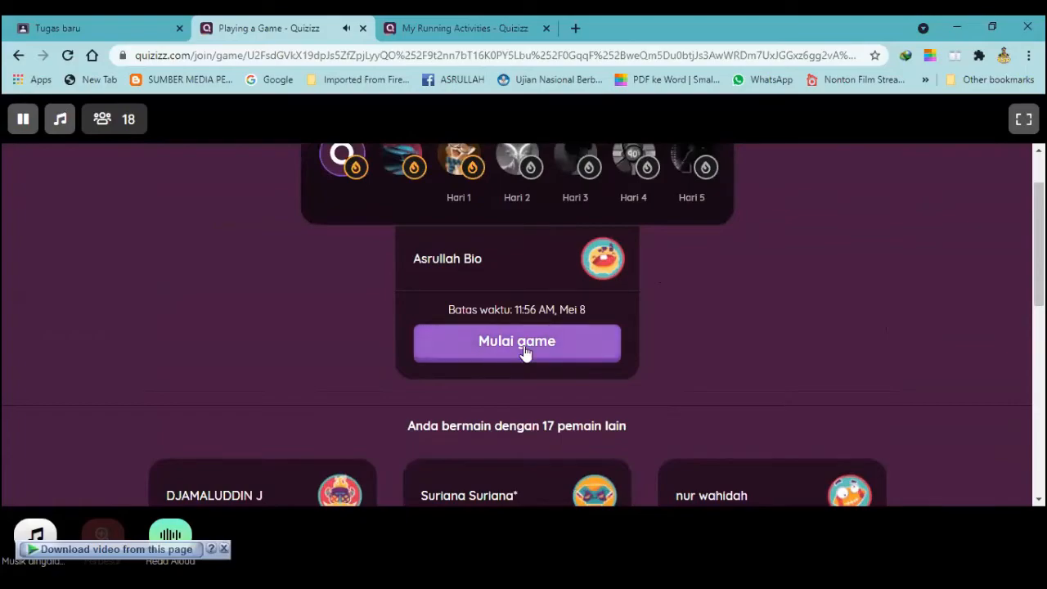
- Start the game and answer the first two questions with the Kalimantan map and Sumatera Barat
{"action": "left_click", "coordinate": [491, 342]}
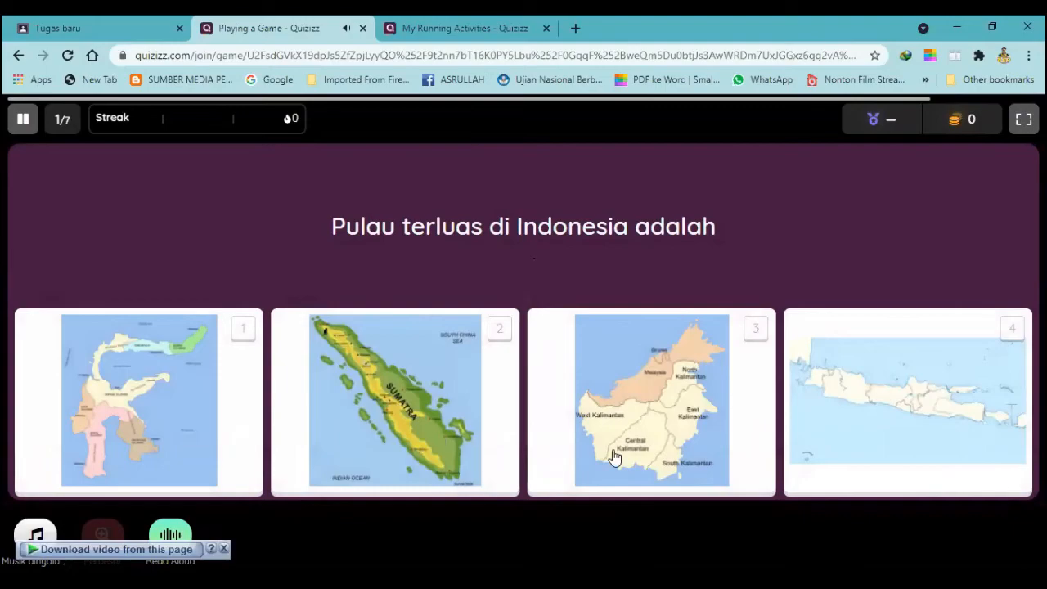
{"action": "left_click", "coordinate": [647, 403]}
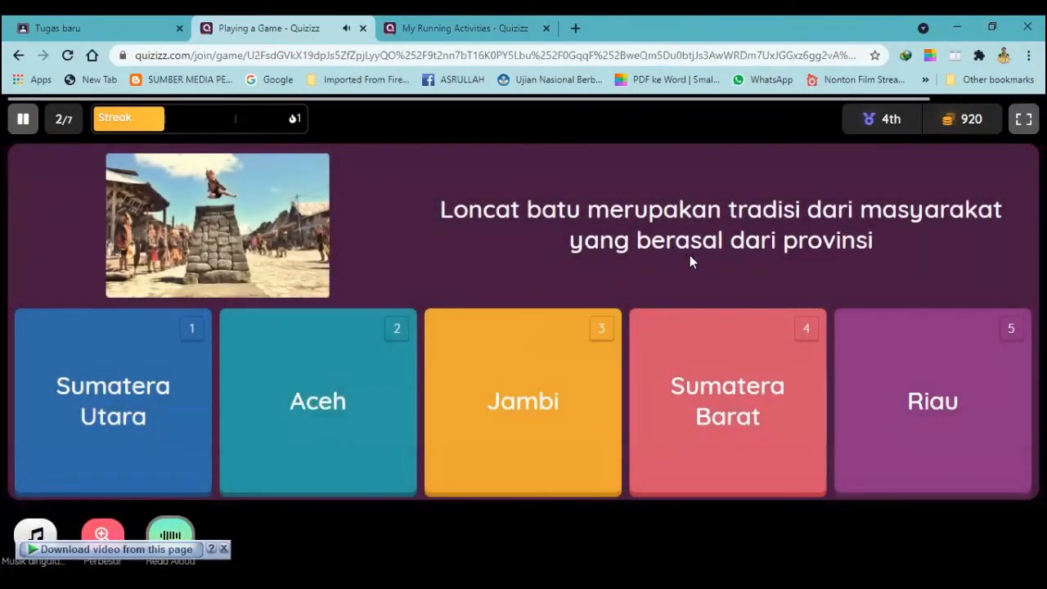
{"action": "left_click", "coordinate": [695, 399]}
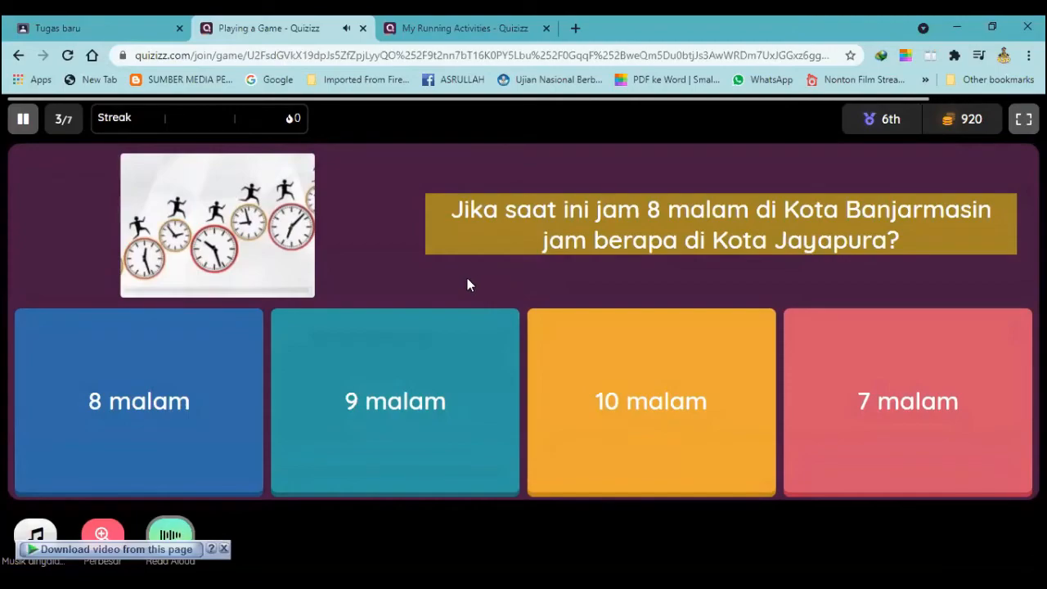
- Pause the quiz at question 3, turn off Pembaca otomatis in the game settings, and resume playing
{"action": "left_click", "coordinate": [23, 121]}
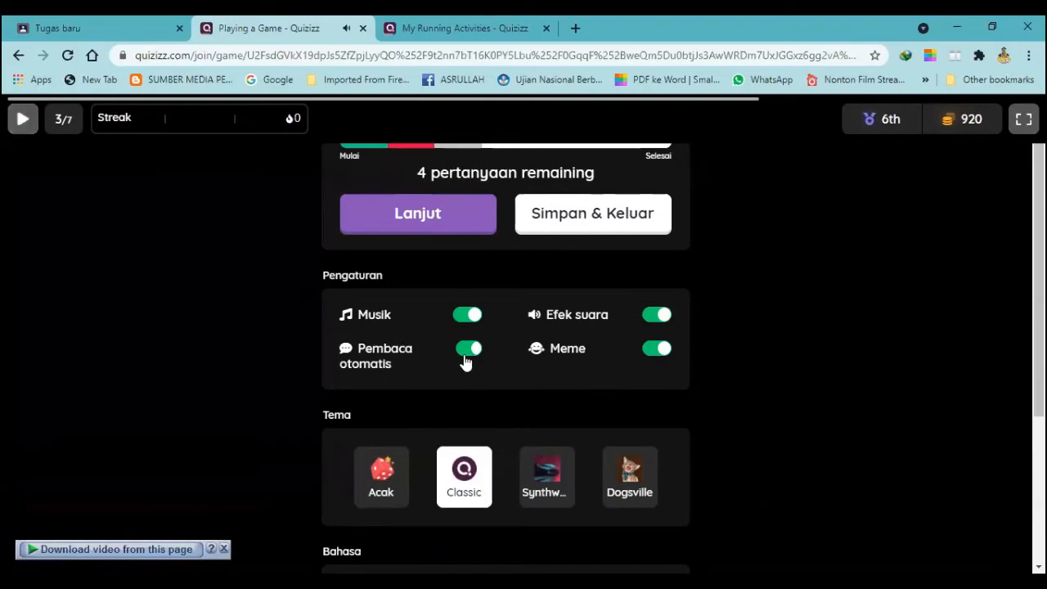
{"action": "left_click", "coordinate": [20, 120]}
{"action": "left_click", "coordinate": [20, 121]}
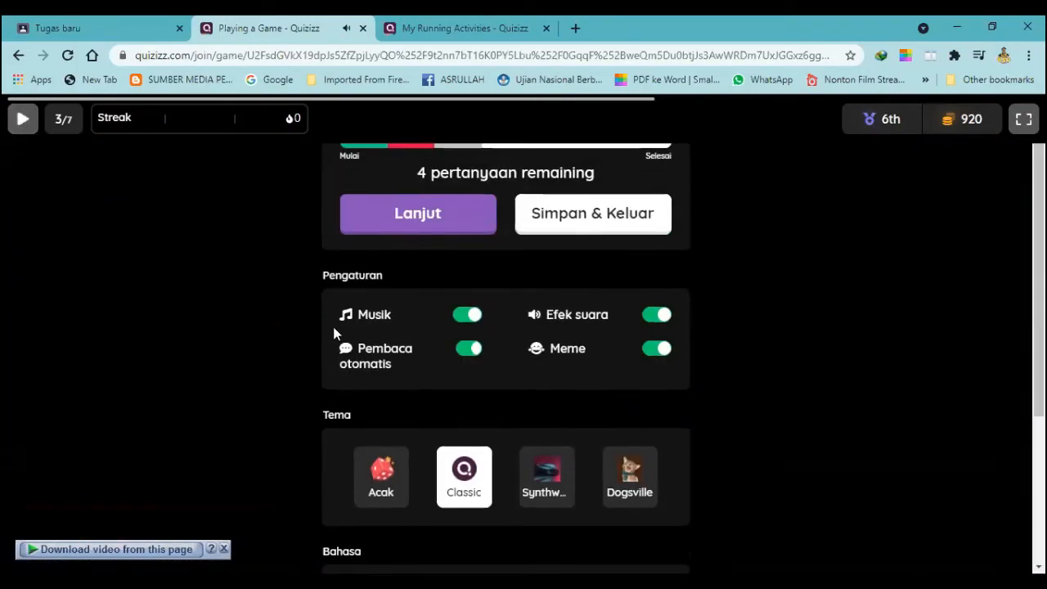
{"action": "left_click", "coordinate": [461, 353]}
{"action": "left_click", "coordinate": [464, 358]}
{"action": "left_click", "coordinate": [462, 353]}
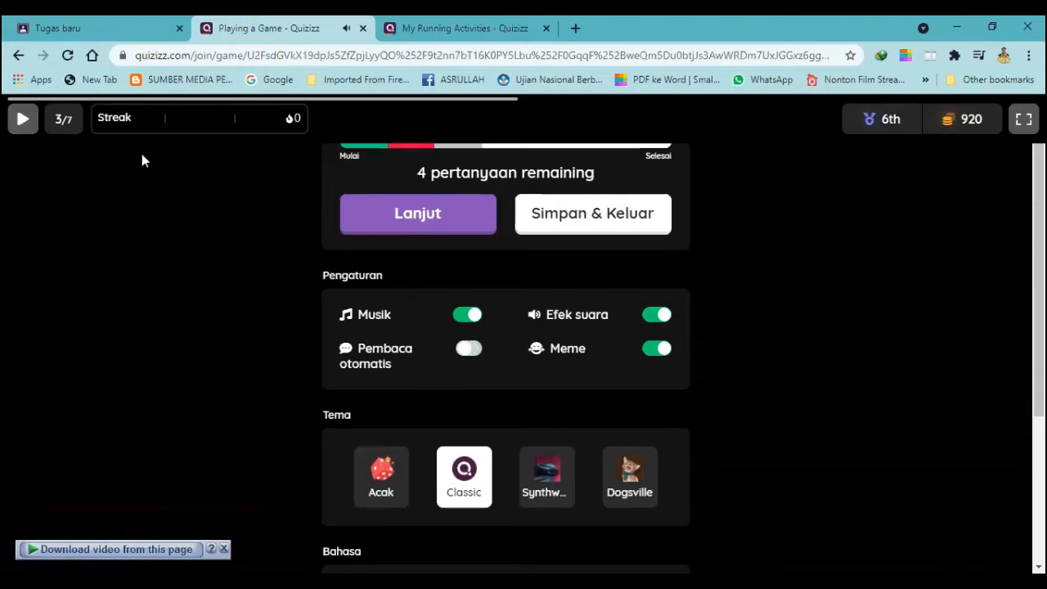
{"action": "left_click", "coordinate": [21, 121]}
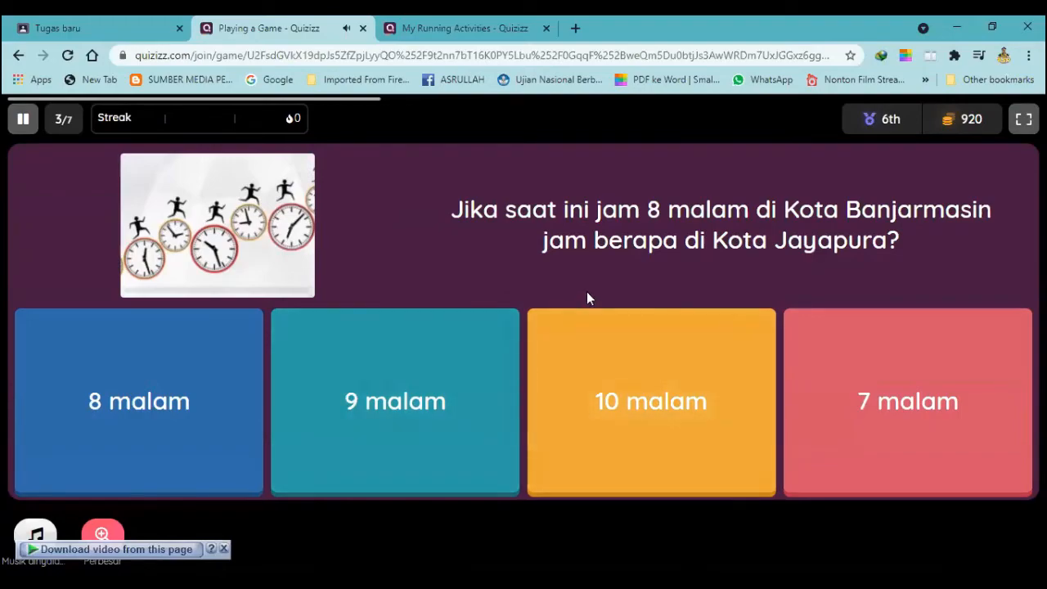
- Answer question 3 with 9 malam and close the quiz game to return to the student's Tugas baru assignment
{"action": "left_click", "coordinate": [409, 379]}
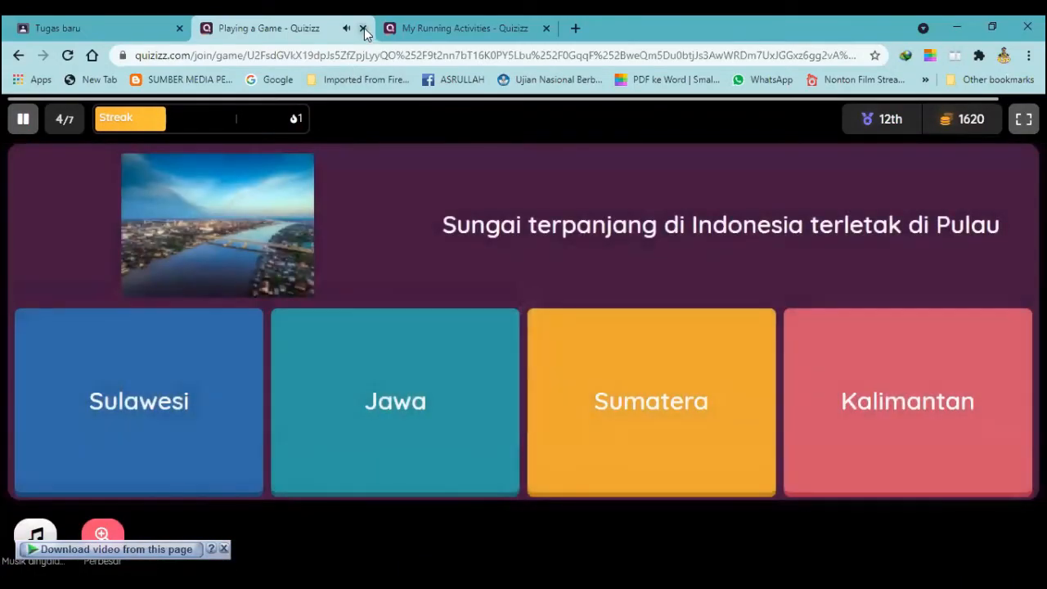
{"action": "left_click", "coordinate": [362, 28]}
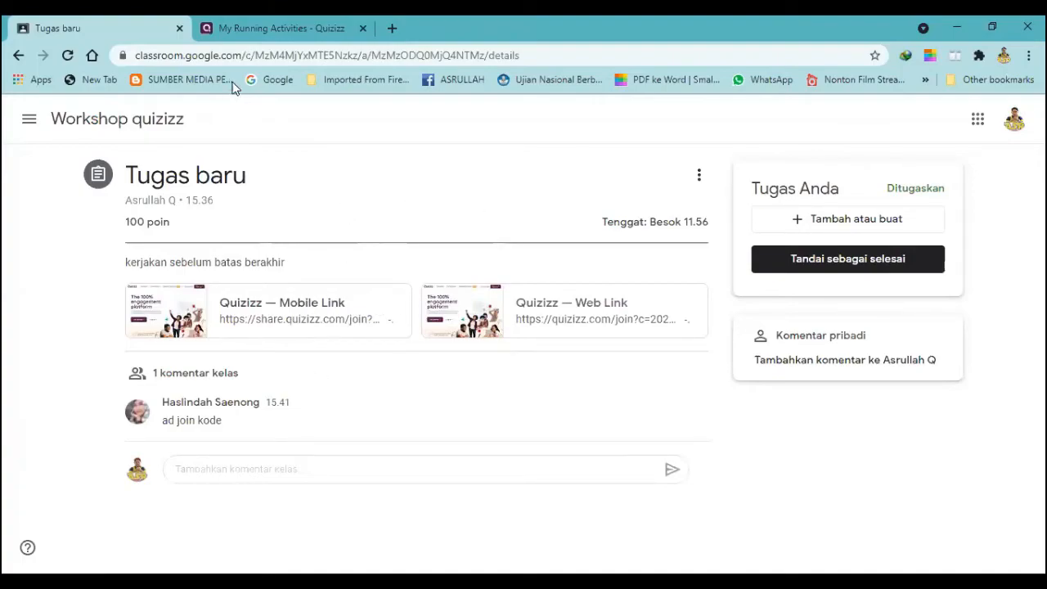
{"action": "left_click", "coordinate": [262, 28]}
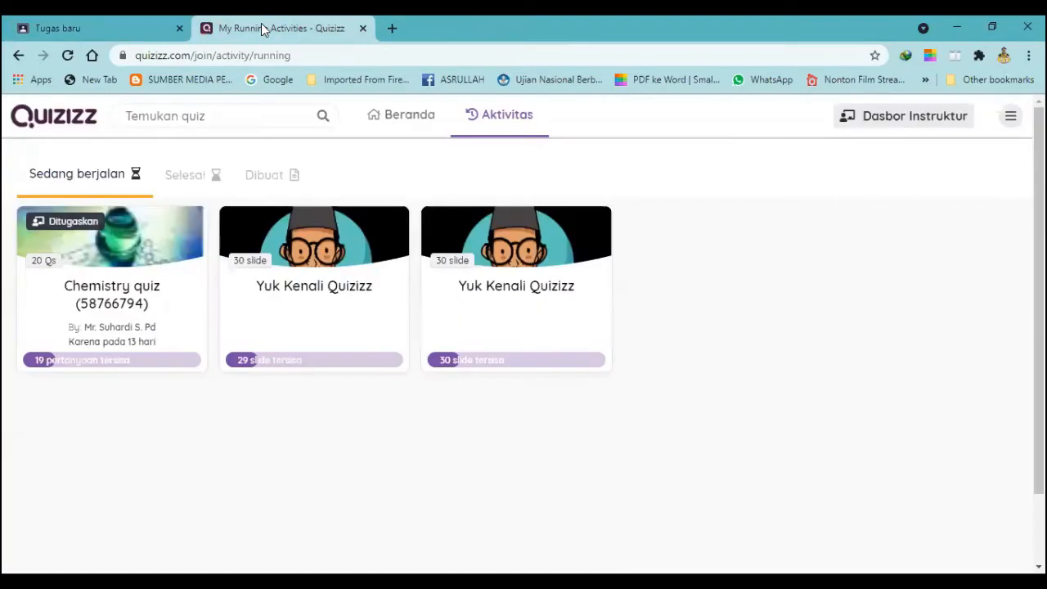
{"action": "left_click", "coordinate": [103, 23]}
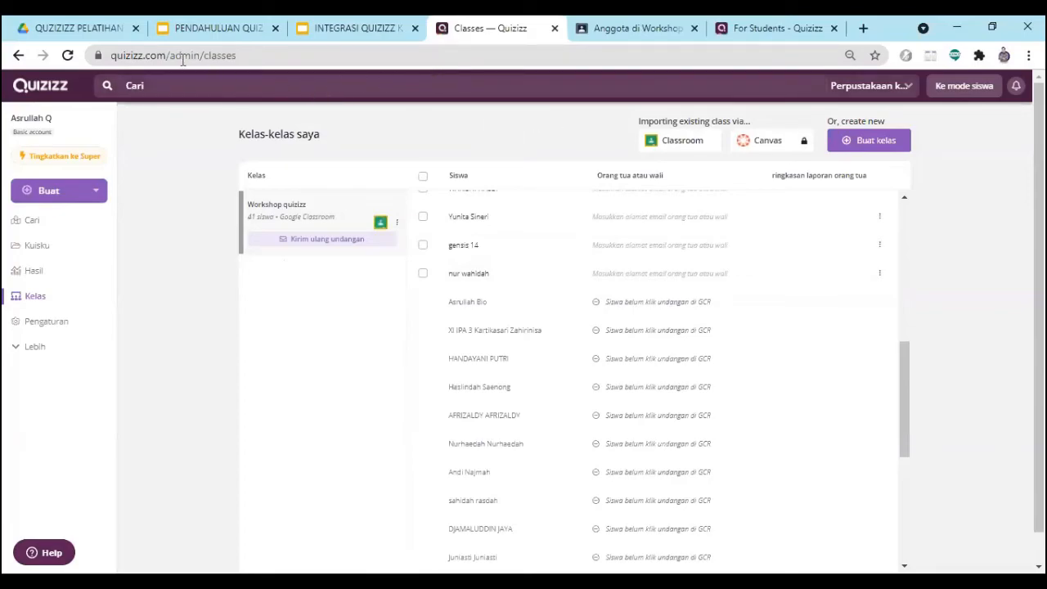
- Switch to the teacher's Workshop quizizz classroom and open the student submissions of the Tugas baru assignment
{"action": "left_click", "coordinate": [622, 31]}
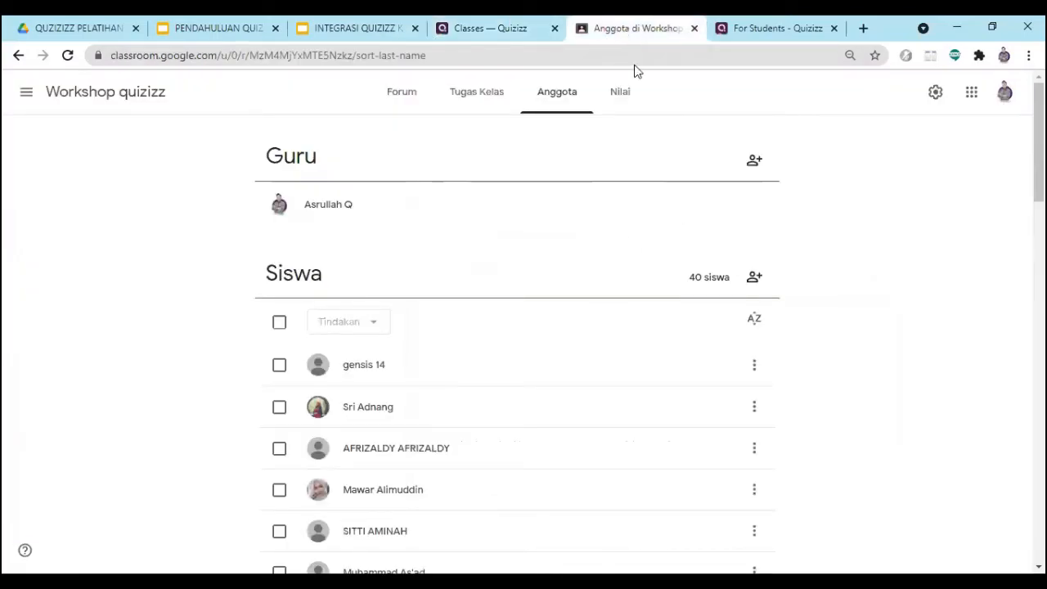
{"action": "scroll", "coordinate": [311, 360], "scroll_direction": "down", "scroll_amount": 2}
{"action": "scroll", "coordinate": [311, 359], "scroll_direction": "up", "scroll_amount": 2}
{"action": "left_click", "coordinate": [472, 96]}
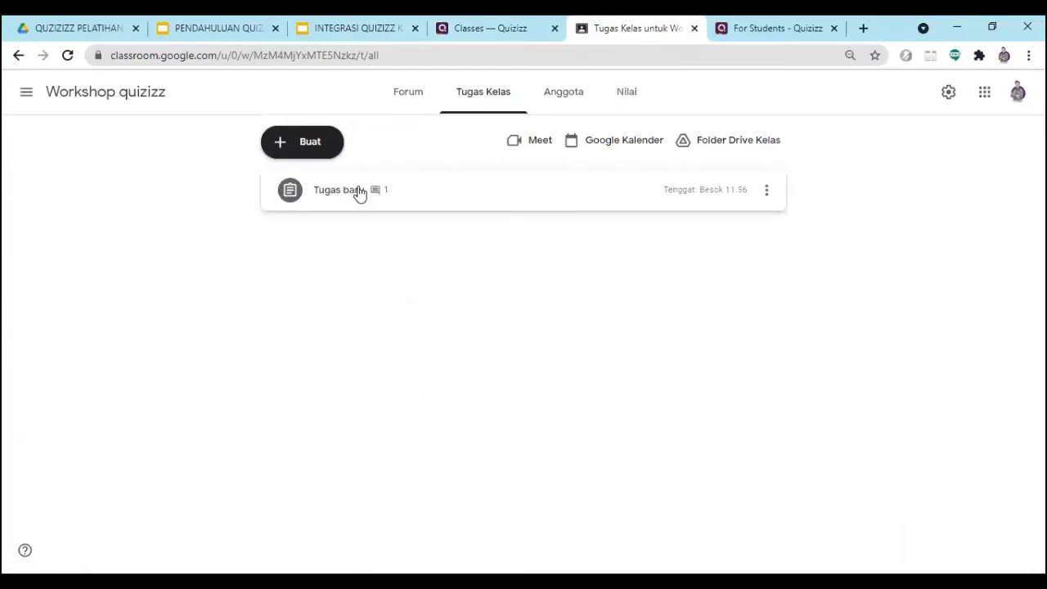
{"action": "left_click", "coordinate": [358, 192]}
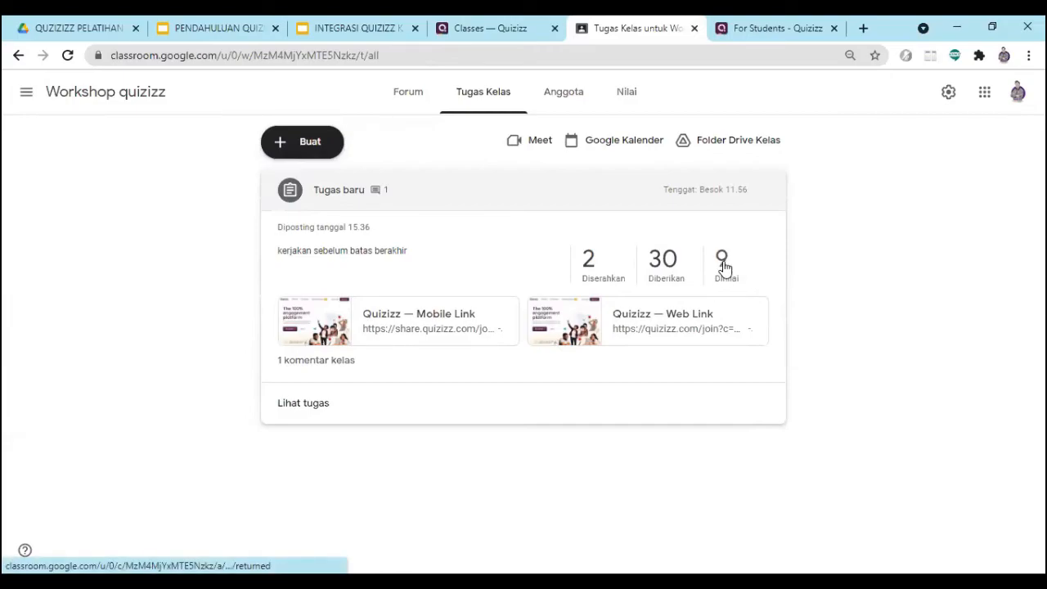
{"action": "left_click", "coordinate": [311, 412]}
- Examine which students have submitted Tugas baru and which grades appear beside their names
{"action": "scroll", "coordinate": [471, 291], "scroll_direction": "down", "scroll_amount": 2}
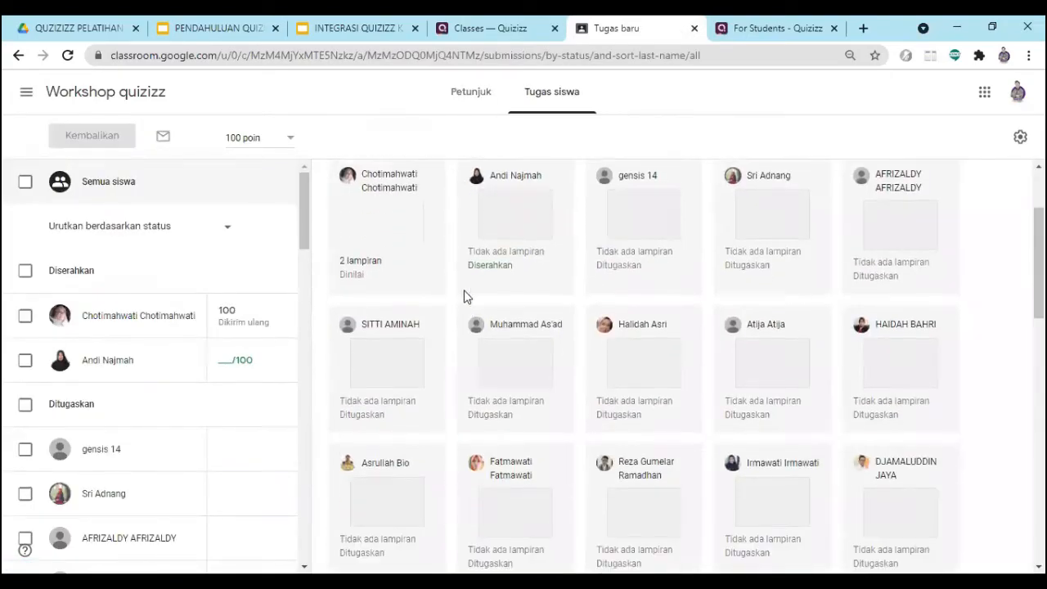
{"action": "scroll", "coordinate": [192, 341], "scroll_direction": "down", "scroll_amount": 2}
{"action": "scroll", "coordinate": [188, 341], "scroll_direction": "up", "scroll_amount": 1}
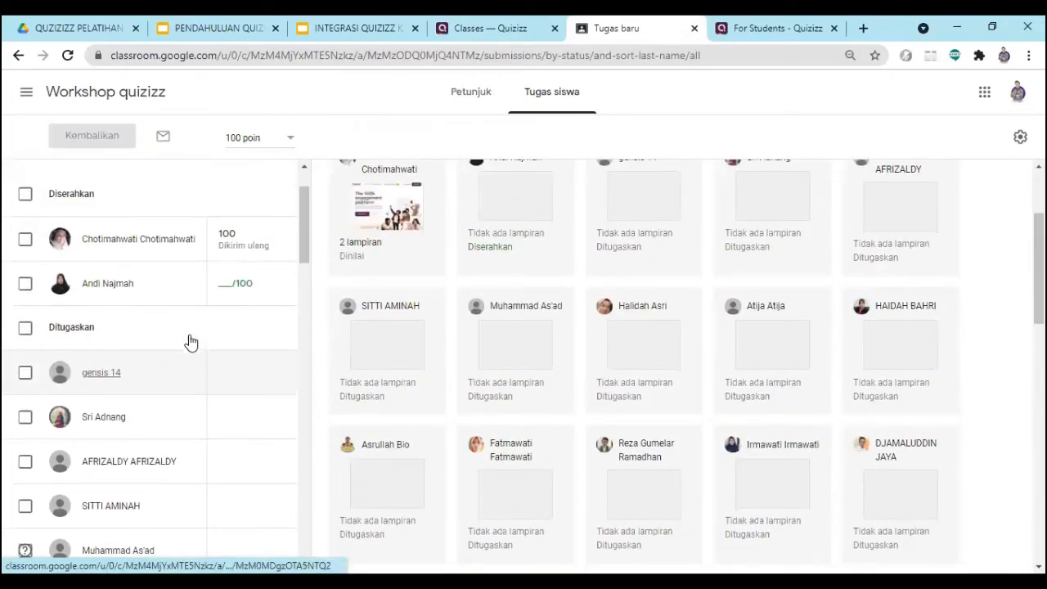
{"action": "scroll", "coordinate": [121, 303], "scroll_direction": "down", "scroll_amount": 2}
{"action": "scroll", "coordinate": [200, 308], "scroll_direction": "up", "scroll_amount": 2}
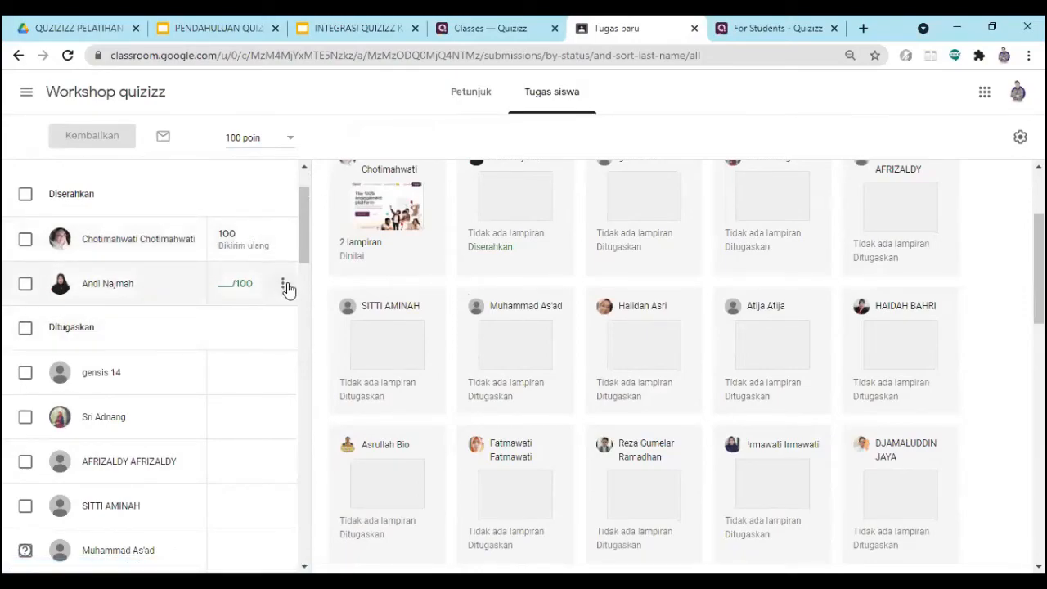
{"action": "scroll", "coordinate": [237, 323], "scroll_direction": "down", "scroll_amount": 4}
{"action": "scroll", "coordinate": [225, 335], "scroll_direction": "up", "scroll_amount": 1}
{"action": "scroll", "coordinate": [224, 338], "scroll_direction": "up", "scroll_amount": 3}
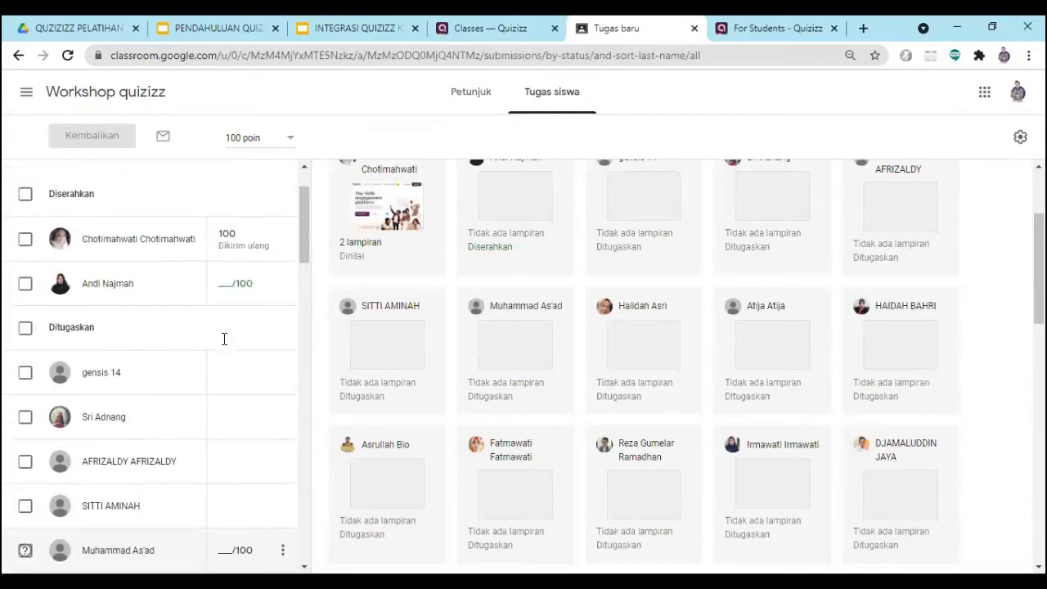
{"action": "scroll", "coordinate": [200, 384], "scroll_direction": "down", "scroll_amount": 10}
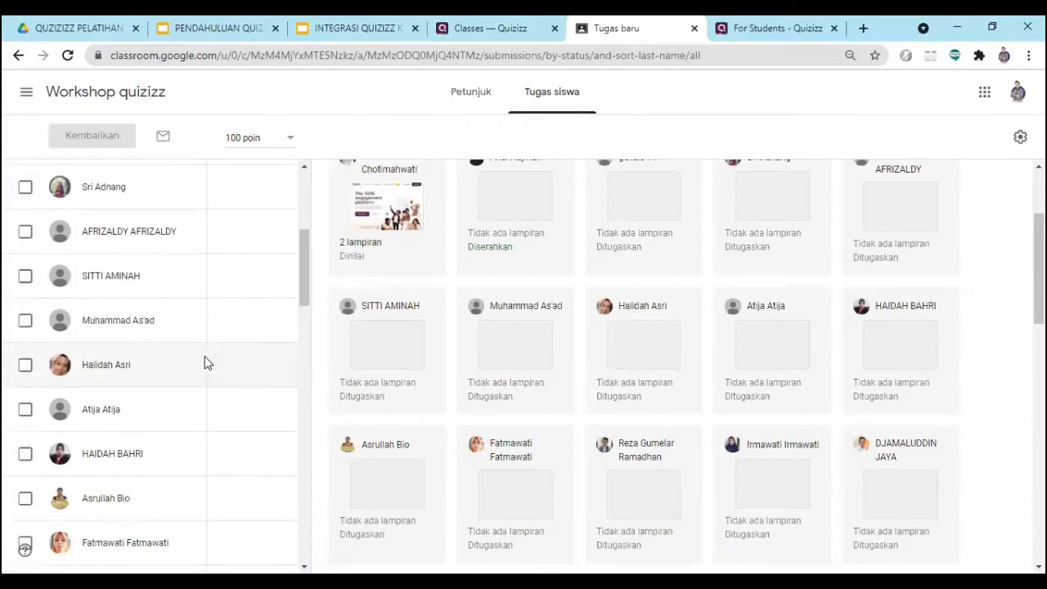
{"action": "scroll", "coordinate": [255, 373], "scroll_direction": "up", "scroll_amount": 5}
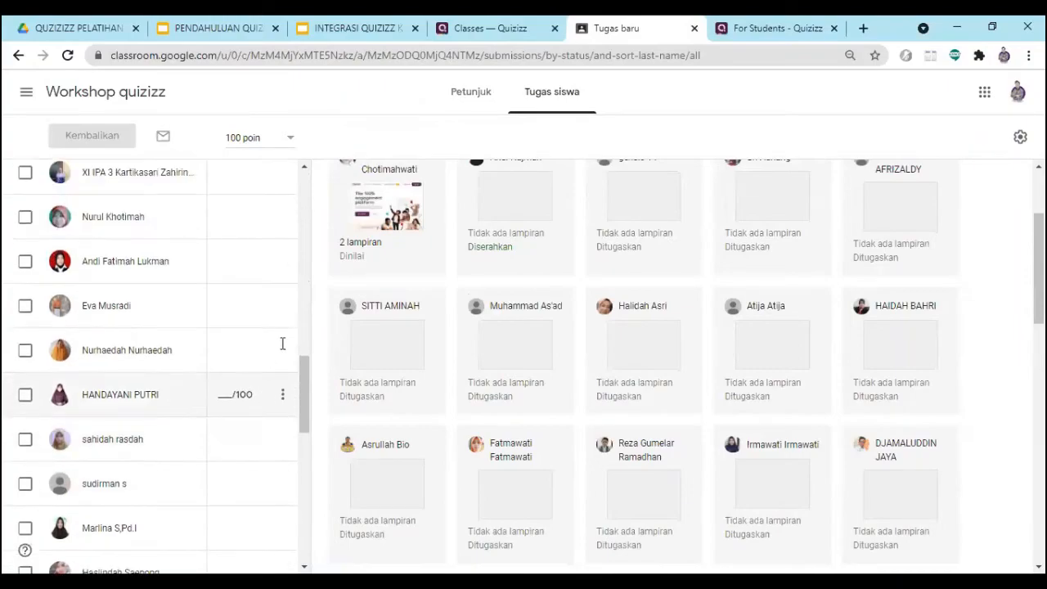
- View the assignment's Petunjuk page and return to the beginning of the student submissions list
{"action": "left_click", "coordinate": [474, 95]}
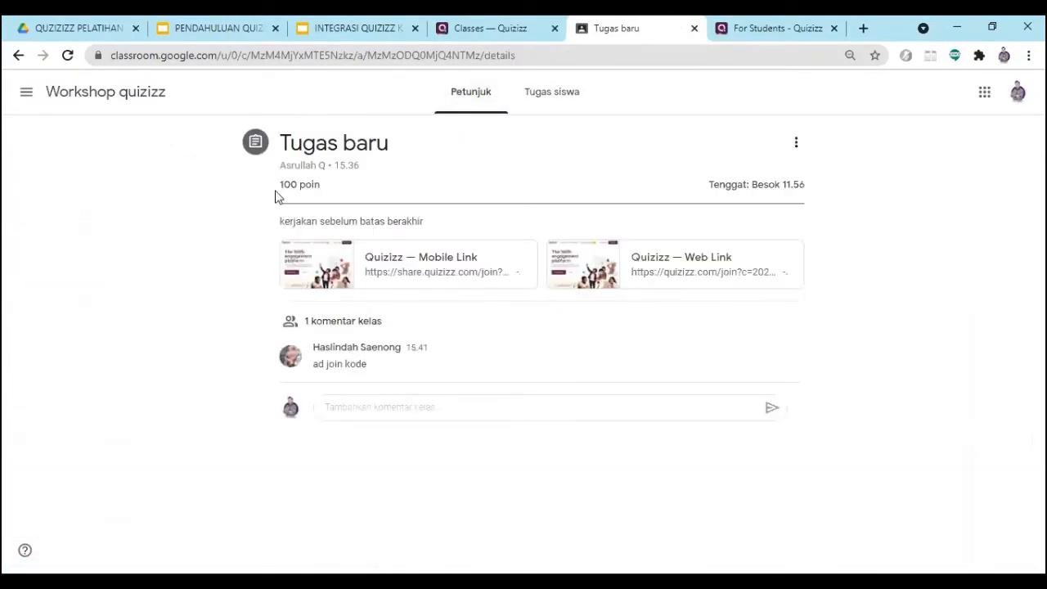
{"action": "left_click", "coordinate": [18, 55]}
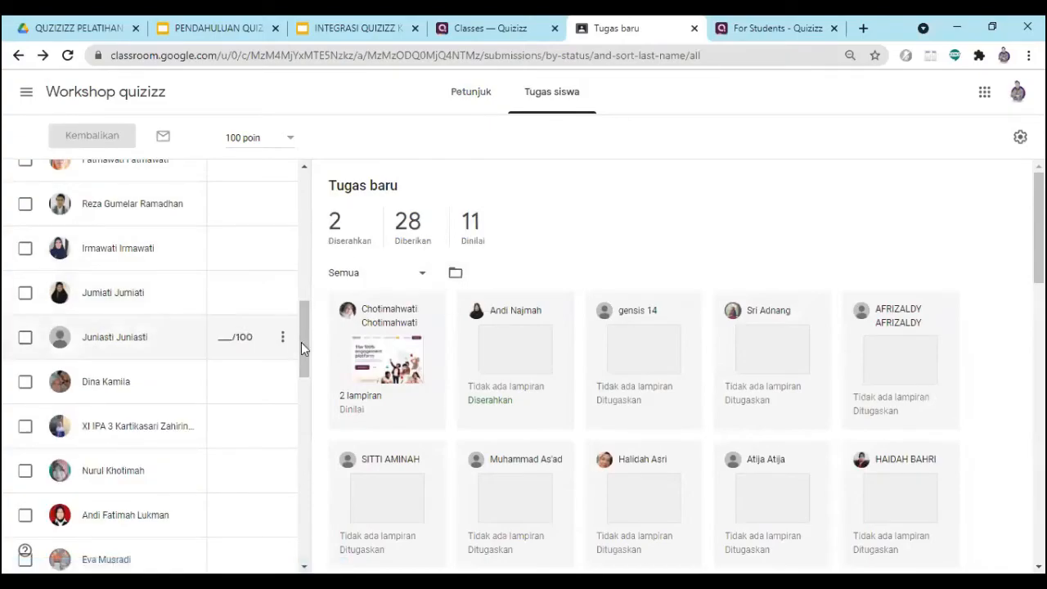
{"action": "left_click_drag", "start_coordinate": [303, 348], "coordinate": [315, 221]}
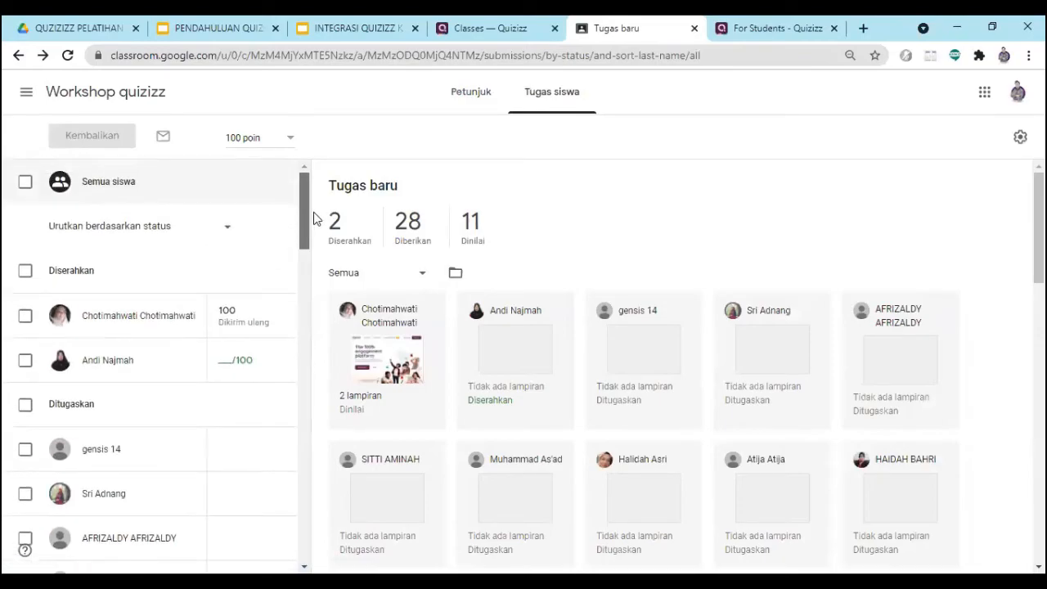
- Sort the student list by status (Urutkan berdasarkan status) and reload the submissions page
{"action": "scroll", "coordinate": [105, 319], "scroll_direction": "down", "scroll_amount": 2}
{"action": "scroll", "coordinate": [159, 259], "scroll_direction": "up", "scroll_amount": 2}
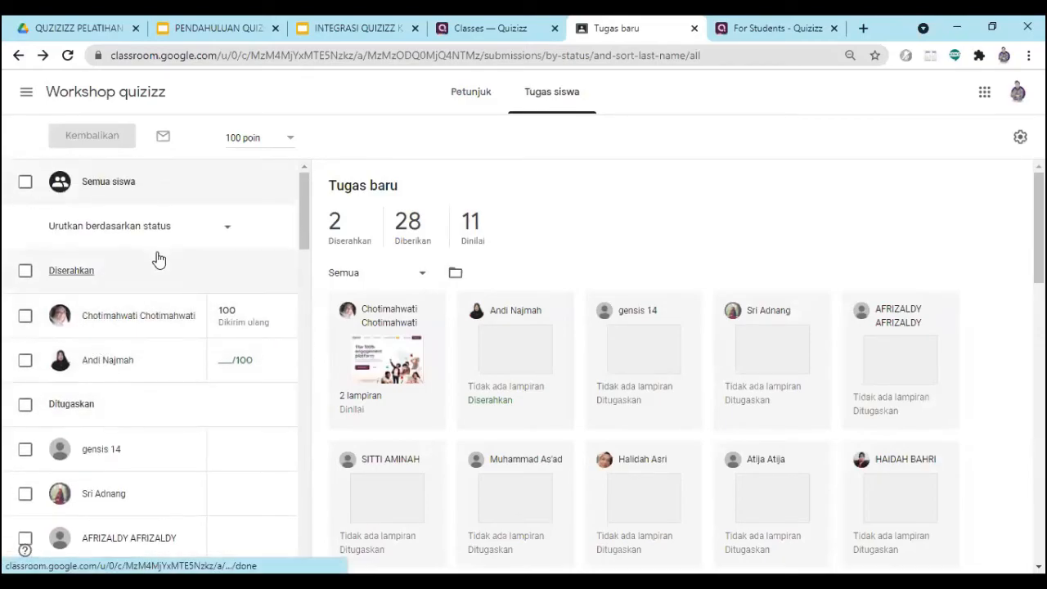
{"action": "left_click", "coordinate": [157, 232]}
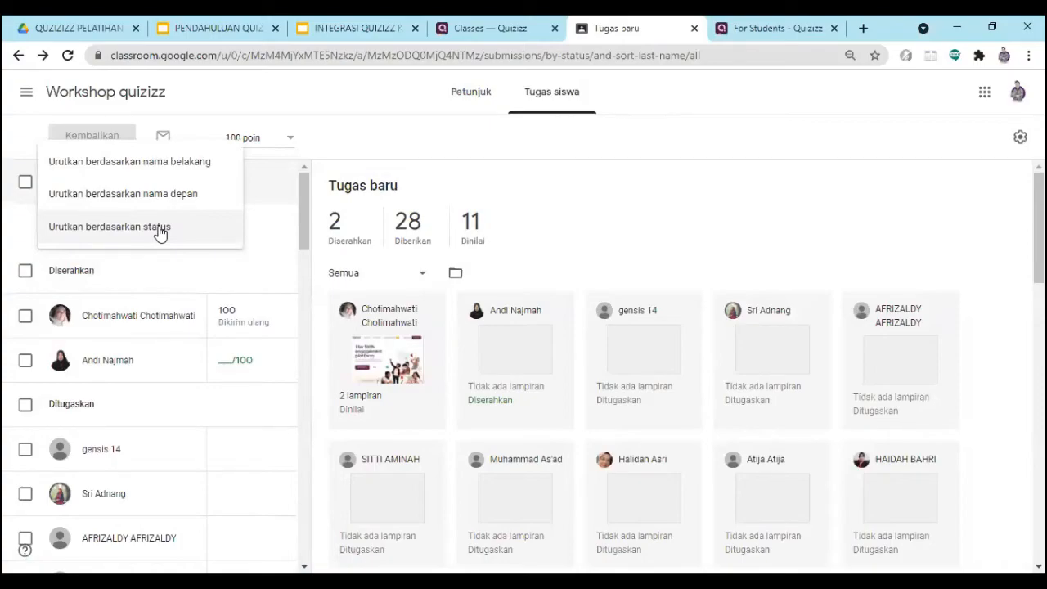
{"action": "left_click", "coordinate": [160, 232]}
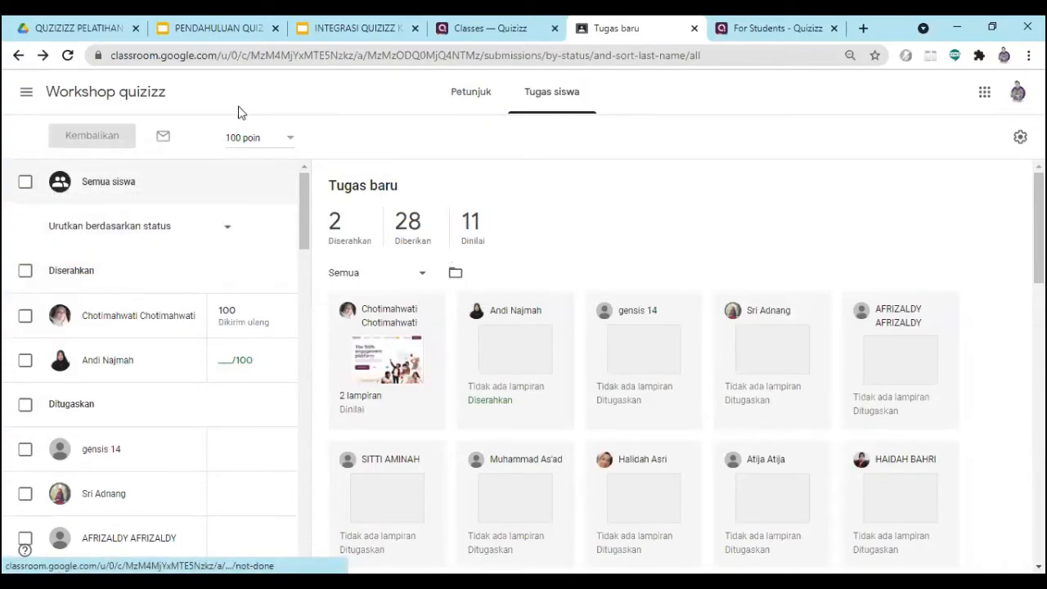
{"action": "left_click", "coordinate": [68, 55]}
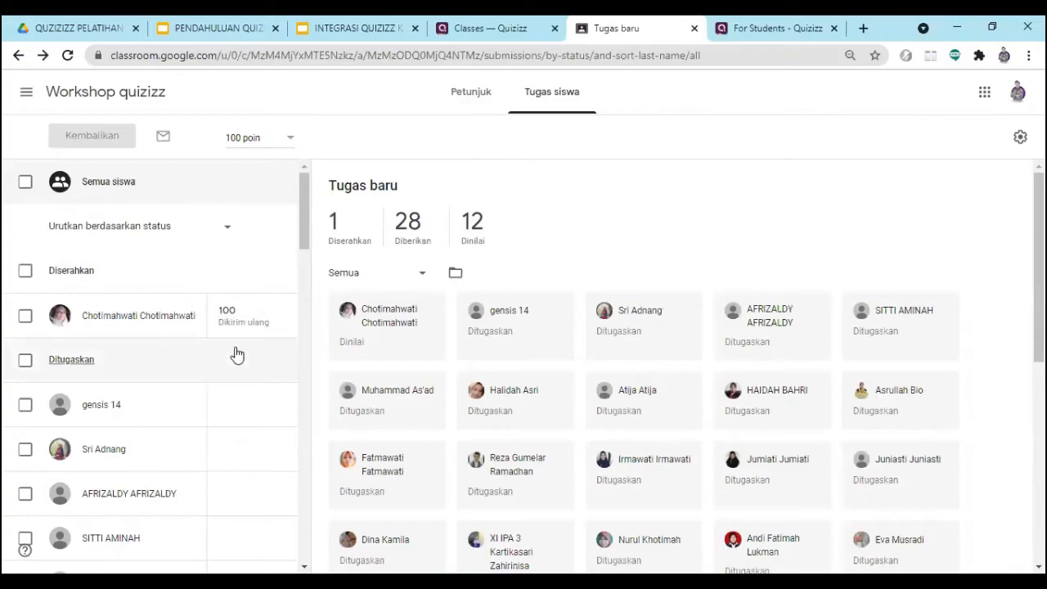
- Examine the reloaded student list and submission cards for submitted, assigned and graded work
{"action": "scroll", "coordinate": [233, 350], "scroll_direction": "down", "scroll_amount": 3}
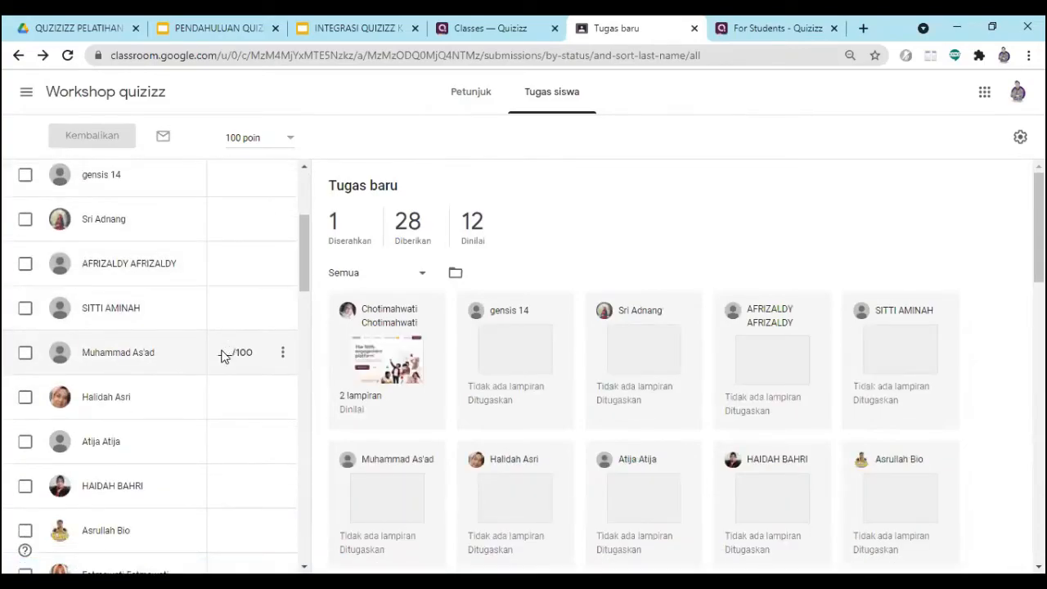
{"action": "scroll", "coordinate": [222, 353], "scroll_direction": "up", "scroll_amount": 2}
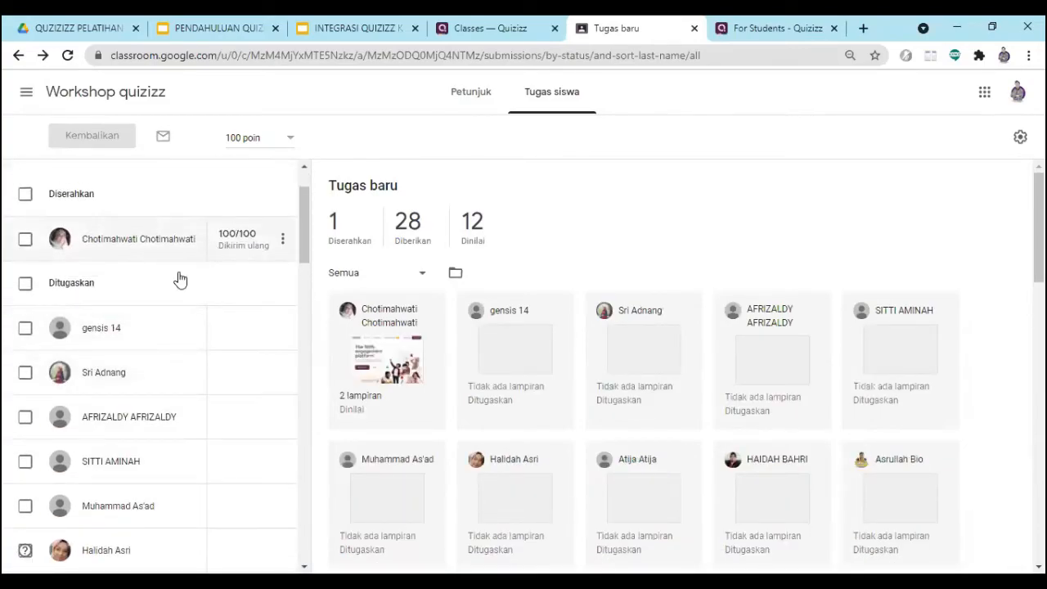
{"action": "scroll", "coordinate": [131, 328], "scroll_direction": "up", "scroll_amount": 2}
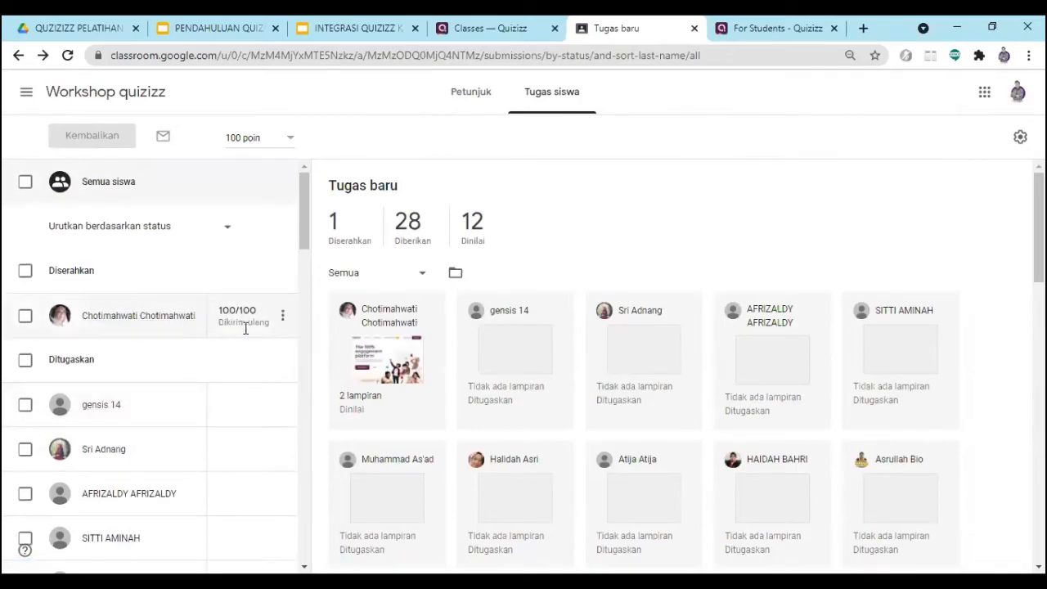
{"action": "scroll", "coordinate": [252, 334], "scroll_direction": "down", "scroll_amount": 7}
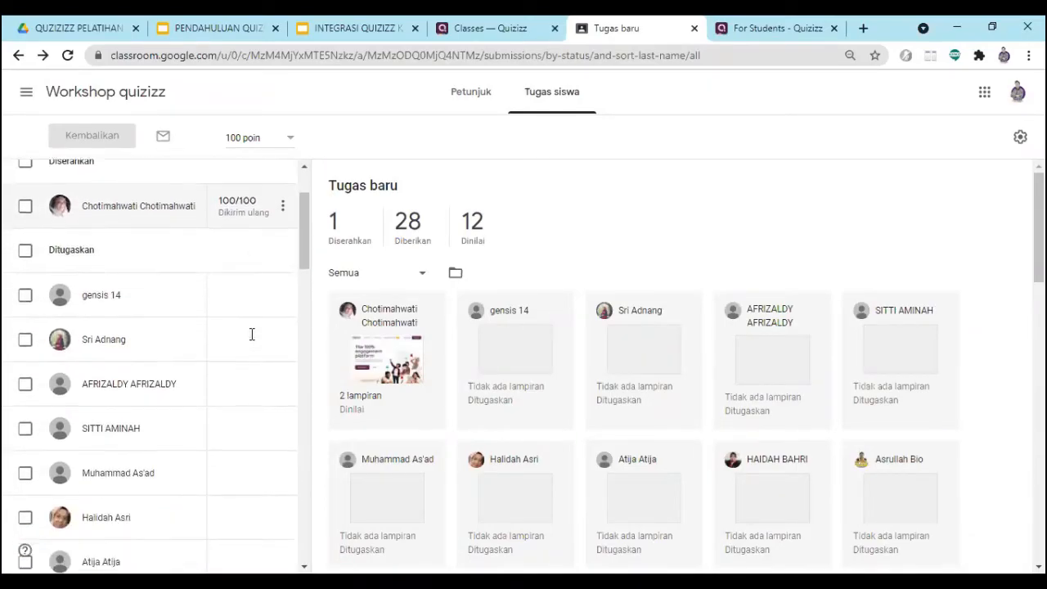
{"action": "scroll", "coordinate": [252, 334], "scroll_direction": "down", "scroll_amount": 2}
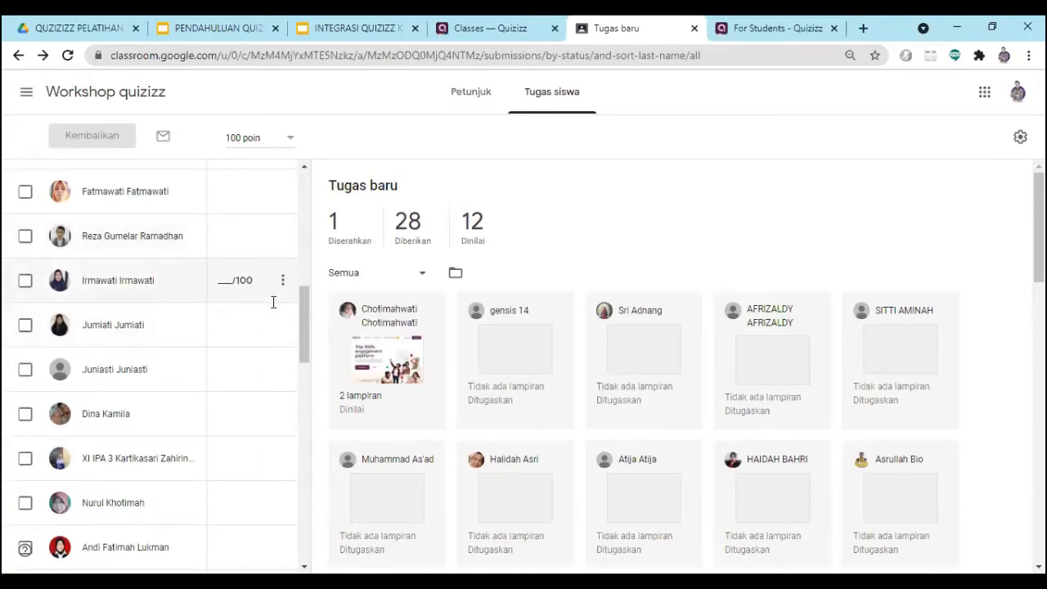
{"action": "left_click_drag", "start_coordinate": [306, 319], "coordinate": [313, 241]}
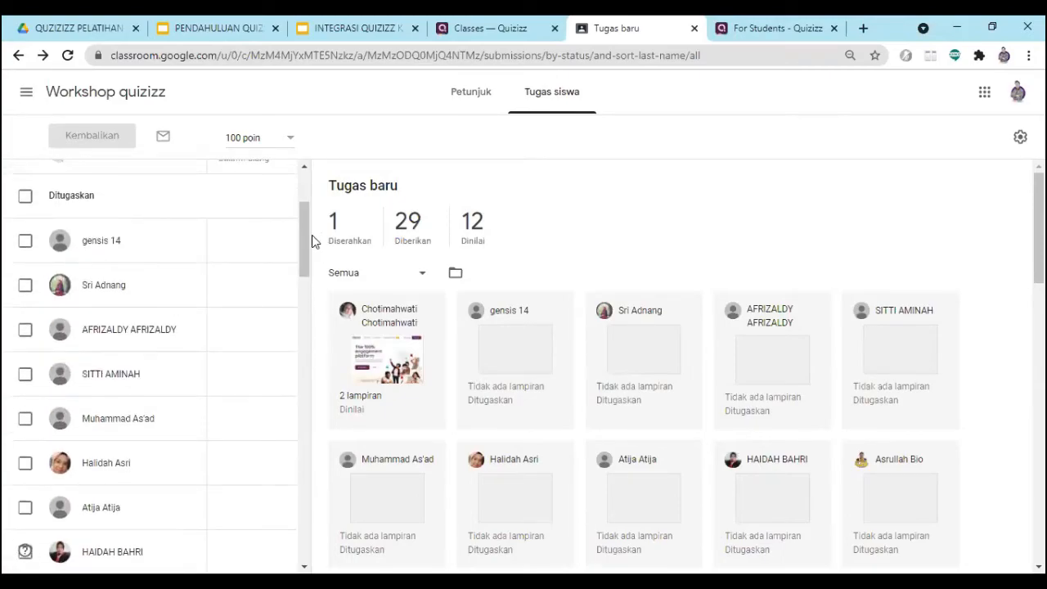
{"action": "scroll", "coordinate": [240, 245], "scroll_direction": "up", "scroll_amount": 3}
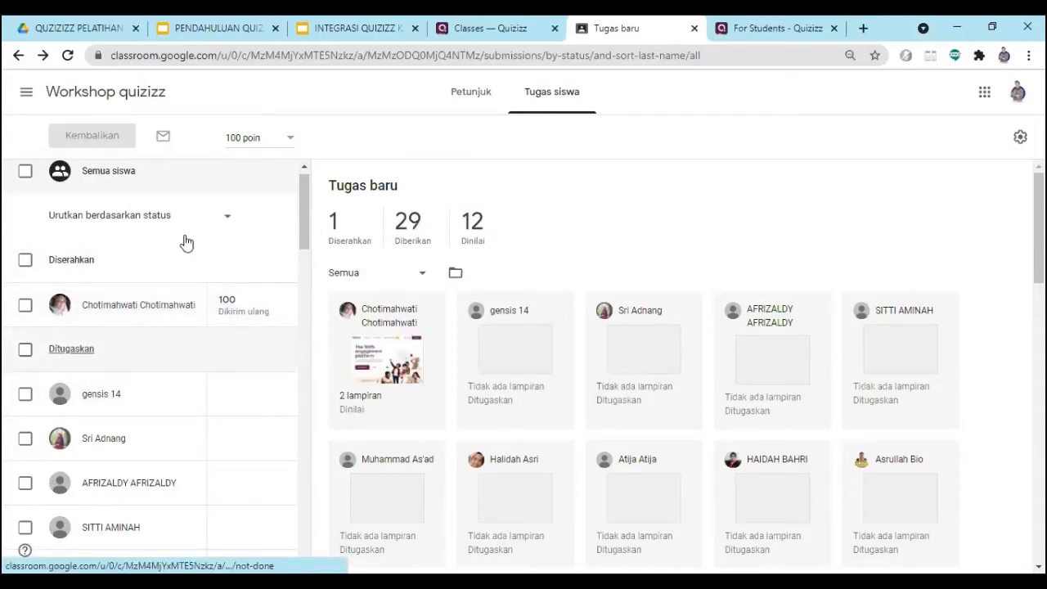
{"action": "scroll", "coordinate": [237, 327], "scroll_direction": "down", "scroll_amount": 2}
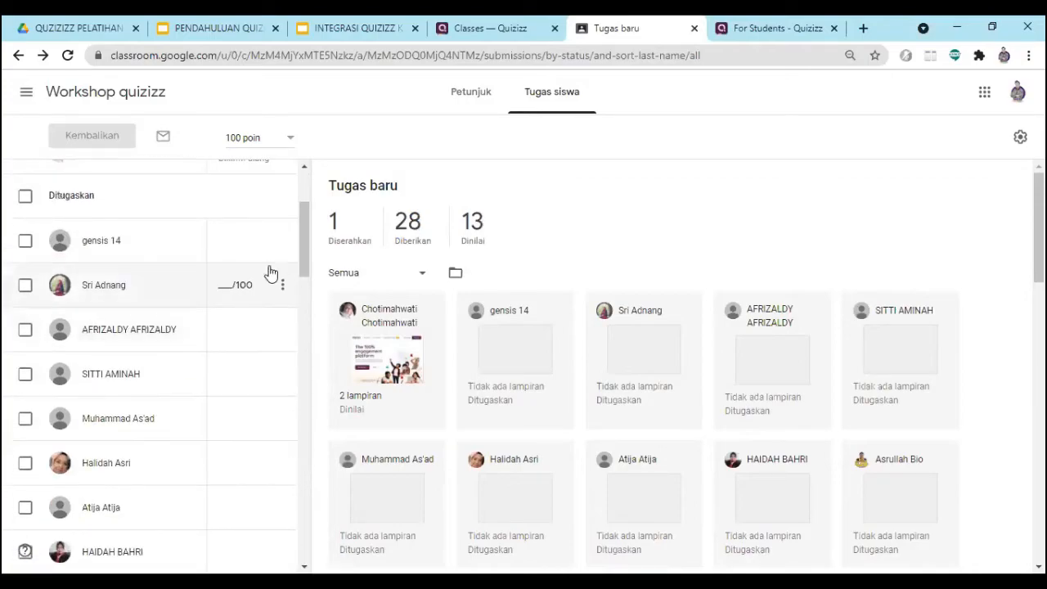
{"action": "scroll", "coordinate": [242, 421], "scroll_direction": "down", "scroll_amount": 6}
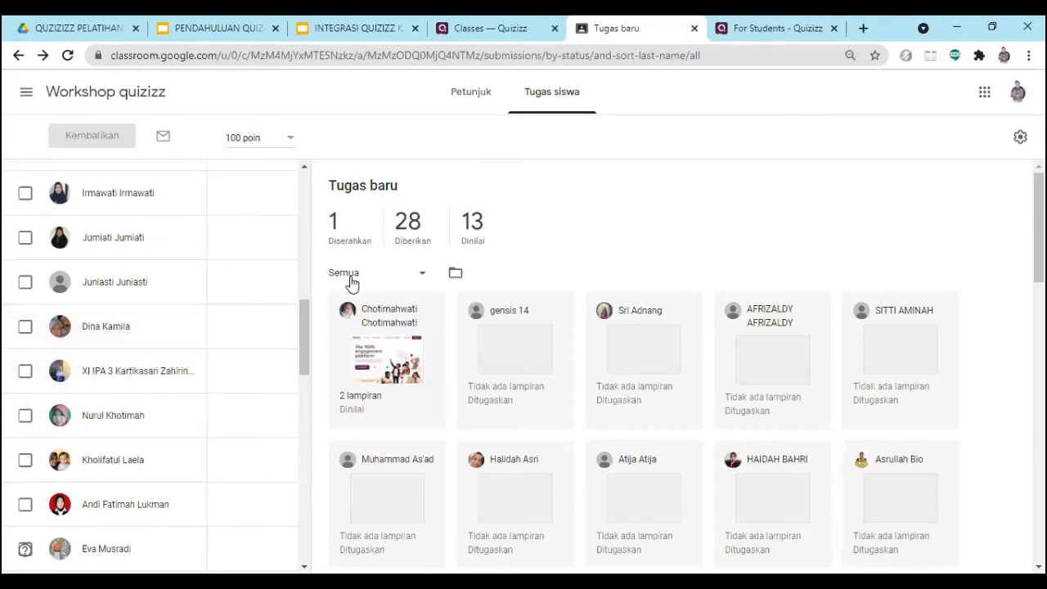
{"action": "left_click_drag", "start_coordinate": [302, 339], "coordinate": [297, 219]}
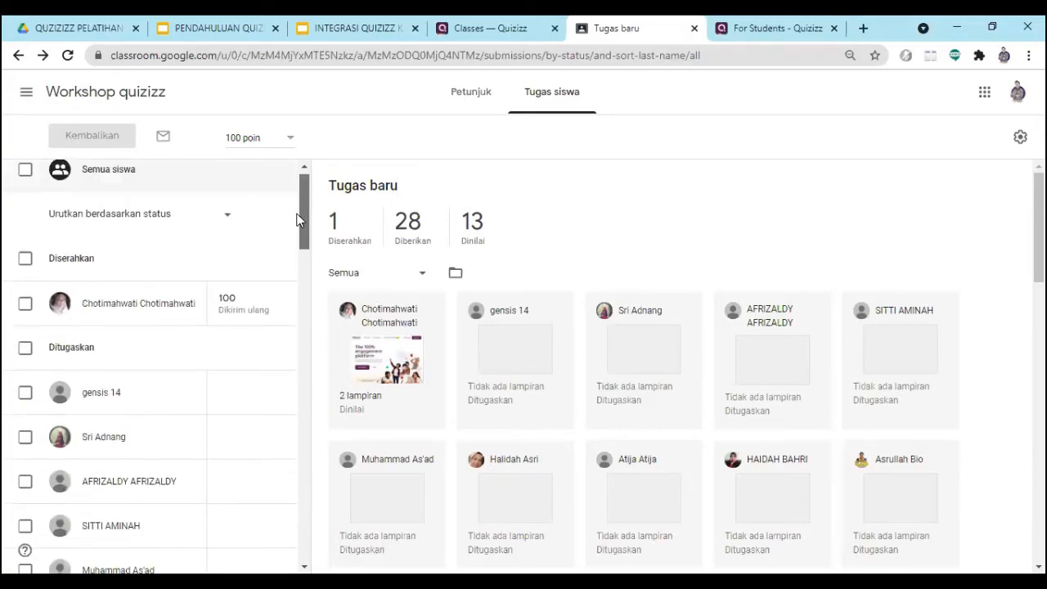
{"action": "scroll", "coordinate": [395, 398], "scroll_direction": "down", "scroll_amount": 2}
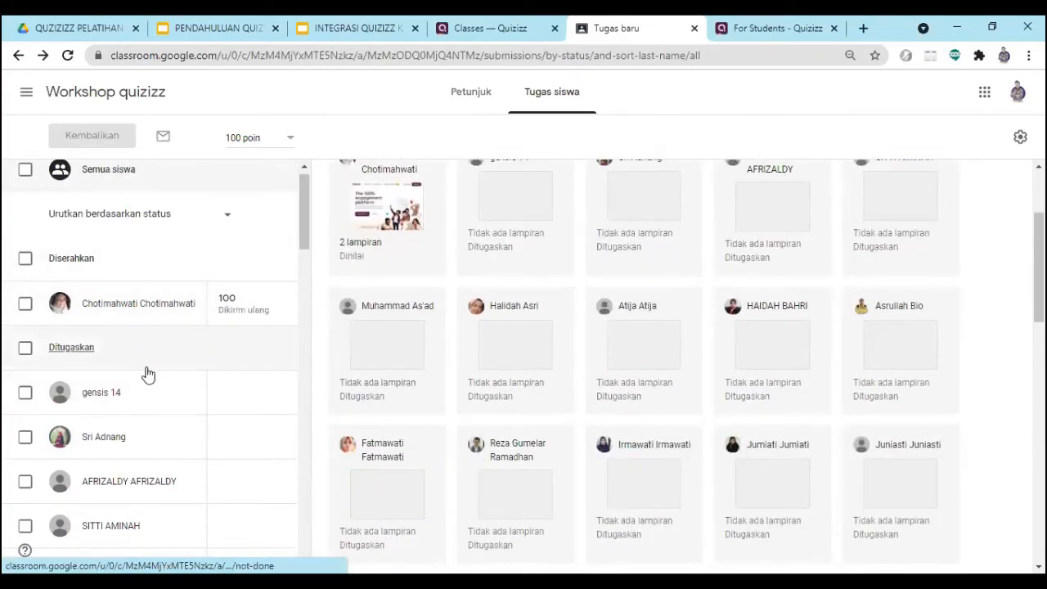
{"action": "scroll", "coordinate": [252, 327], "scroll_direction": "down", "scroll_amount": 4}
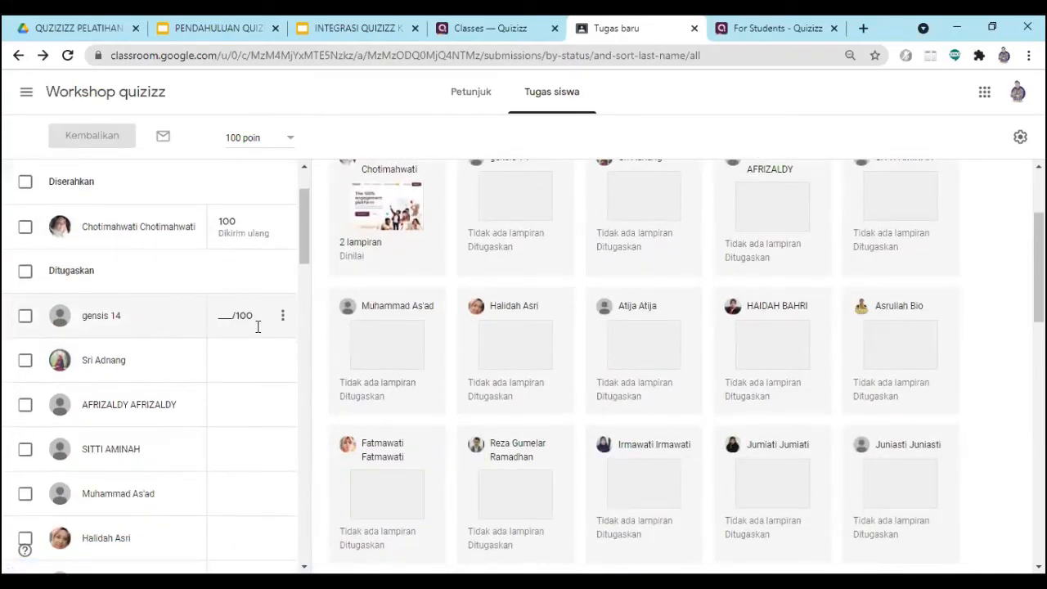
{"action": "scroll", "coordinate": [253, 349], "scroll_direction": "down", "scroll_amount": 1}
{"action": "scroll", "coordinate": [215, 365], "scroll_direction": "up", "scroll_amount": 3}
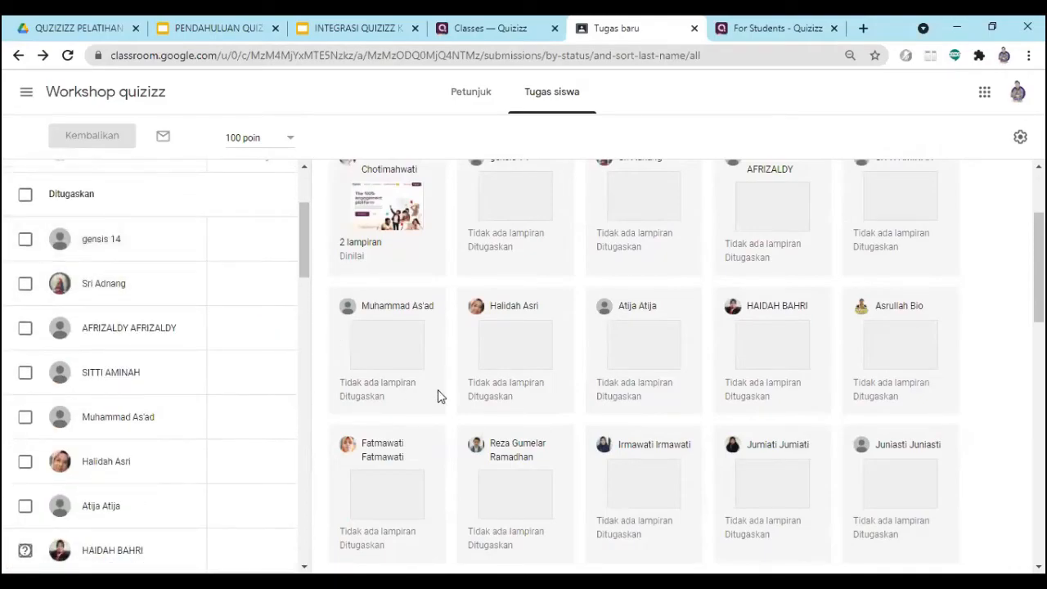
{"action": "scroll", "coordinate": [271, 352], "scroll_direction": "down", "scroll_amount": 2}
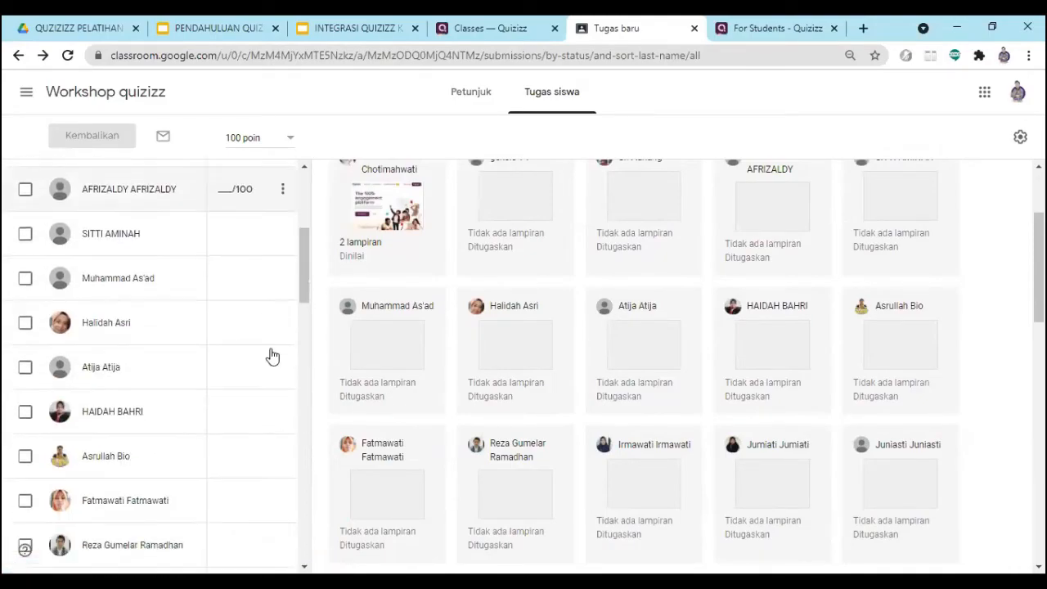
{"action": "scroll", "coordinate": [371, 370], "scroll_direction": "up", "scroll_amount": 3}
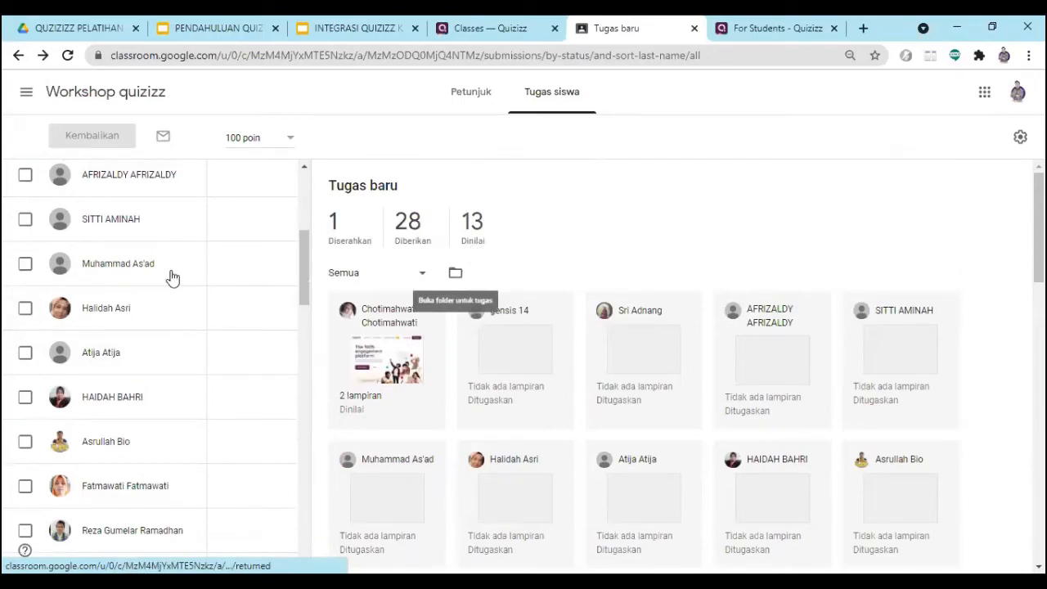
- Reload the Tugas baru submissions page and show only the graded submissions (Dinilai)
{"action": "scroll", "coordinate": [221, 376], "scroll_direction": "down", "scroll_amount": 3}
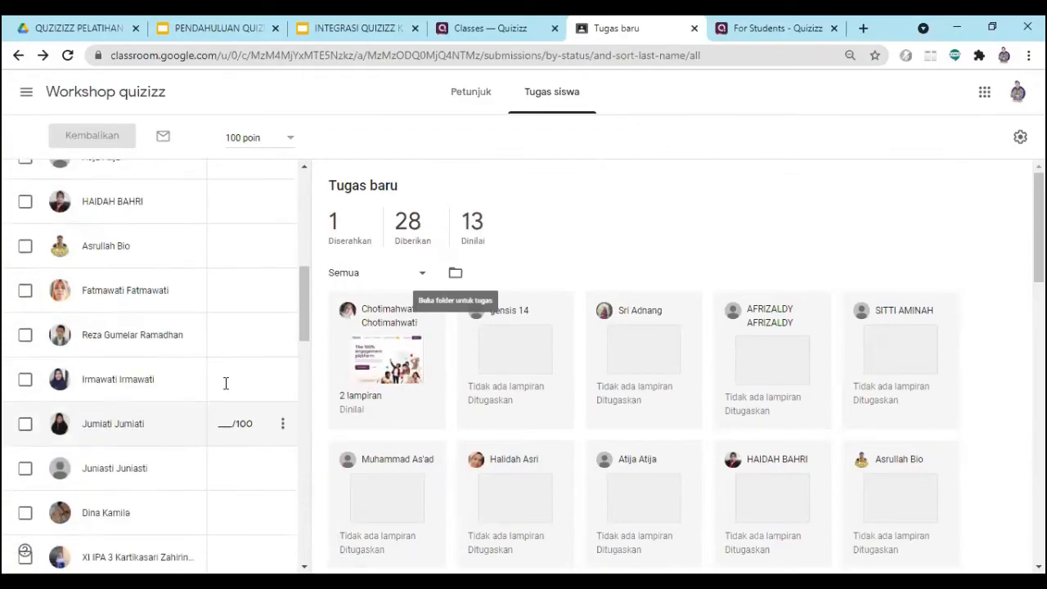
{"action": "scroll", "coordinate": [229, 386], "scroll_direction": "up", "scroll_amount": 5}
{"action": "scroll", "coordinate": [229, 385], "scroll_direction": "up", "scroll_amount": 2}
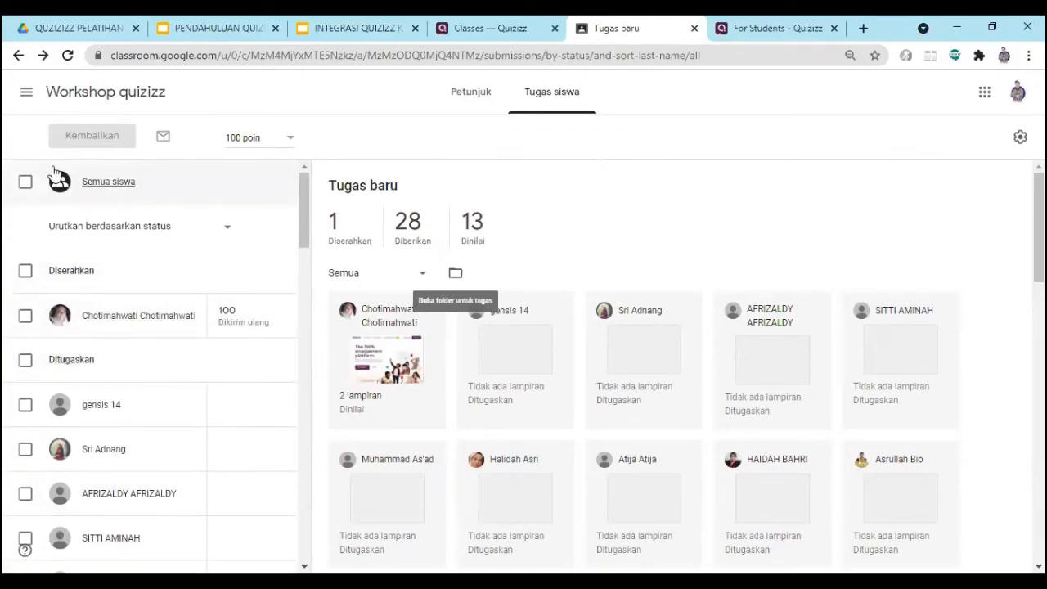
{"action": "left_click", "coordinate": [68, 59]}
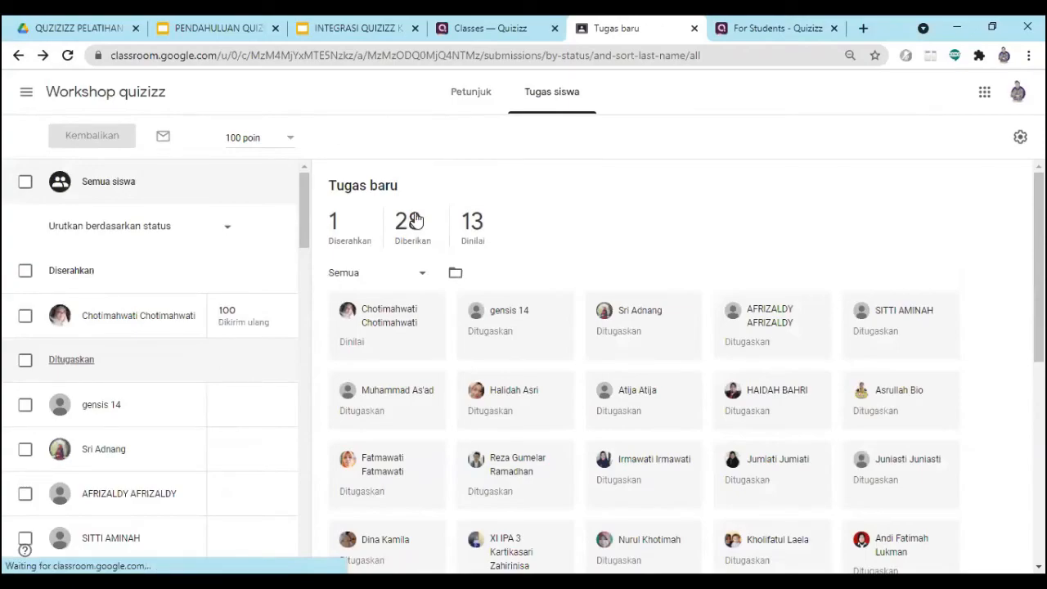
{"action": "left_click", "coordinate": [470, 232]}
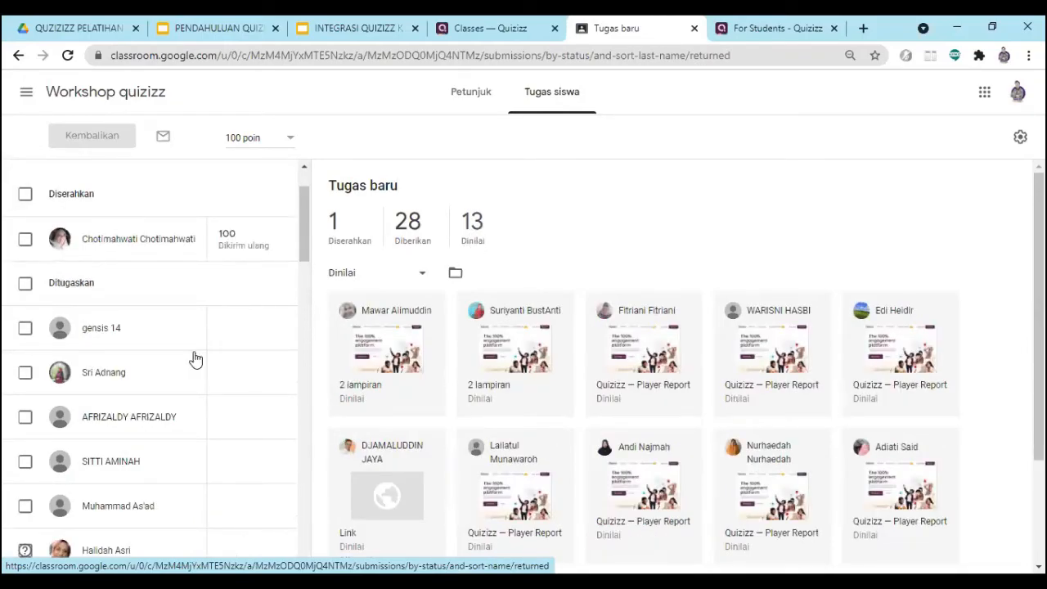
- Look through the status-sorted student list to locate the Dinilai group
{"action": "scroll", "coordinate": [218, 342], "scroll_direction": "down", "scroll_amount": 4}
{"action": "scroll", "coordinate": [251, 331], "scroll_direction": "down", "scroll_amount": 13}
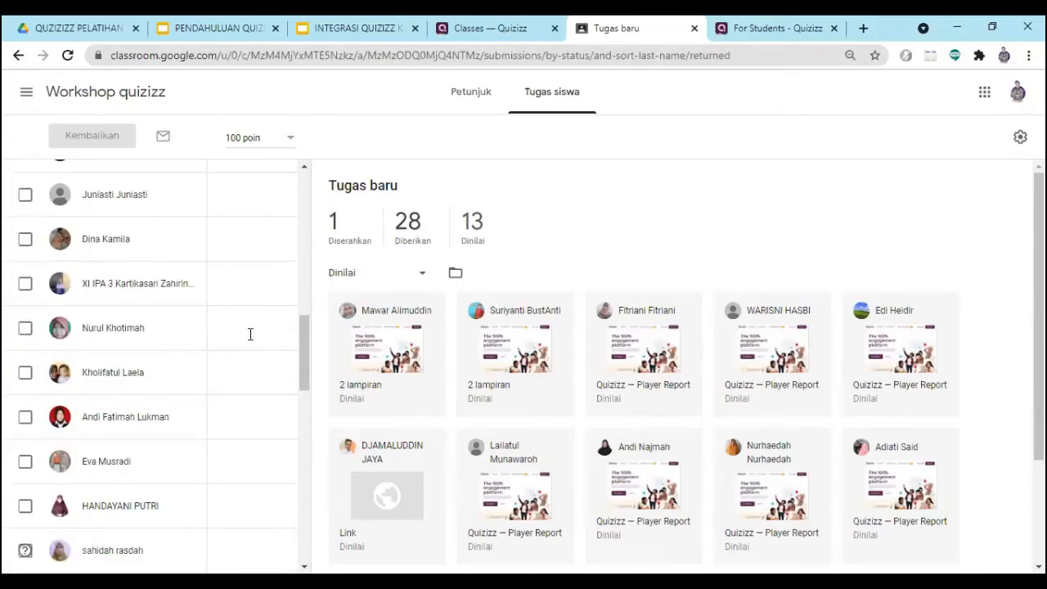
{"action": "scroll", "coordinate": [251, 335], "scroll_direction": "up", "scroll_amount": 4}
{"action": "scroll", "coordinate": [245, 343], "scroll_direction": "down", "scroll_amount": 6}
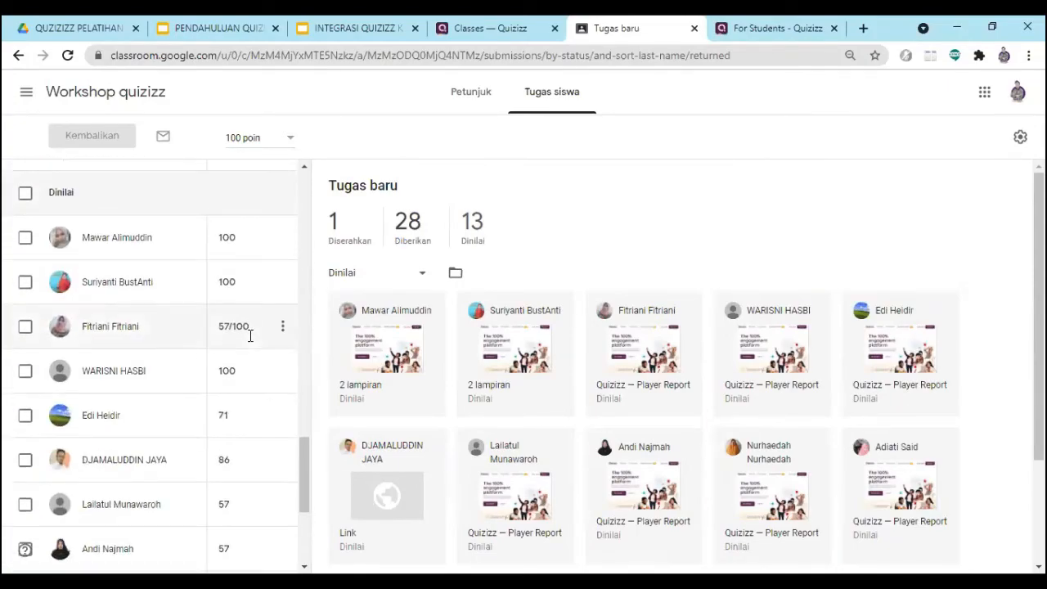
{"action": "scroll", "coordinate": [240, 351], "scroll_direction": "up", "scroll_amount": 3}
{"action": "scroll", "coordinate": [246, 335], "scroll_direction": "up", "scroll_amount": 2}
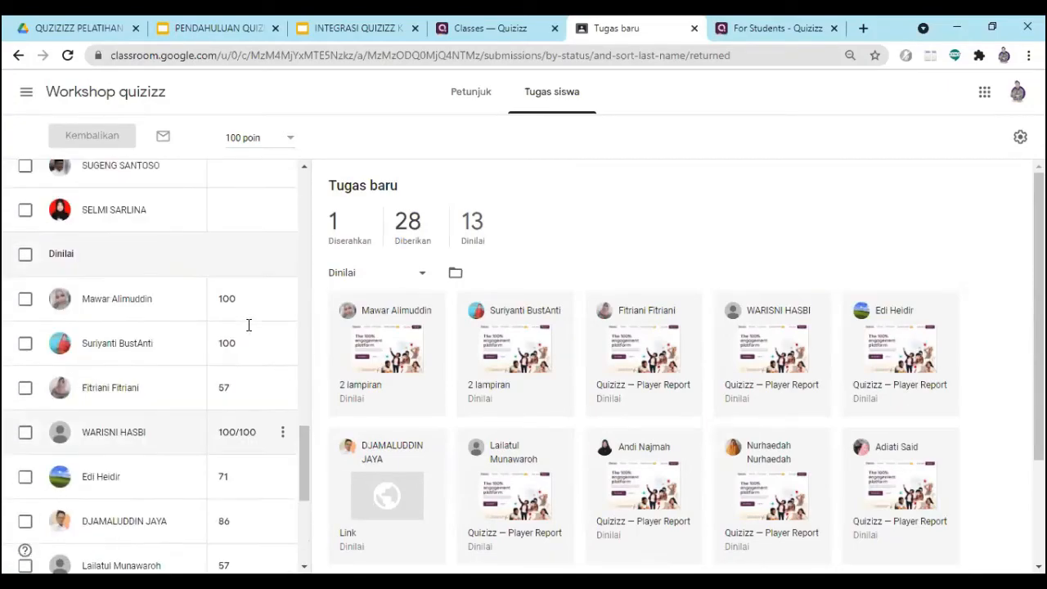
{"action": "scroll", "coordinate": [163, 294], "scroll_direction": "down", "scroll_amount": 1}
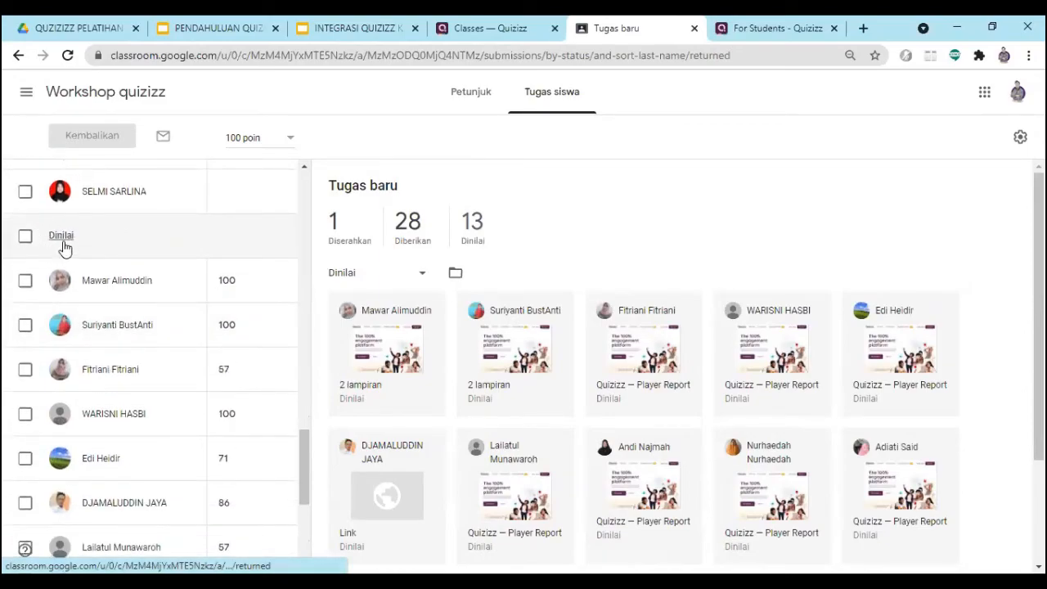
- Examine the grades beside each student in the Dinilai group through the end of the list
{"action": "scroll", "coordinate": [163, 296], "scroll_direction": "down", "scroll_amount": 1}
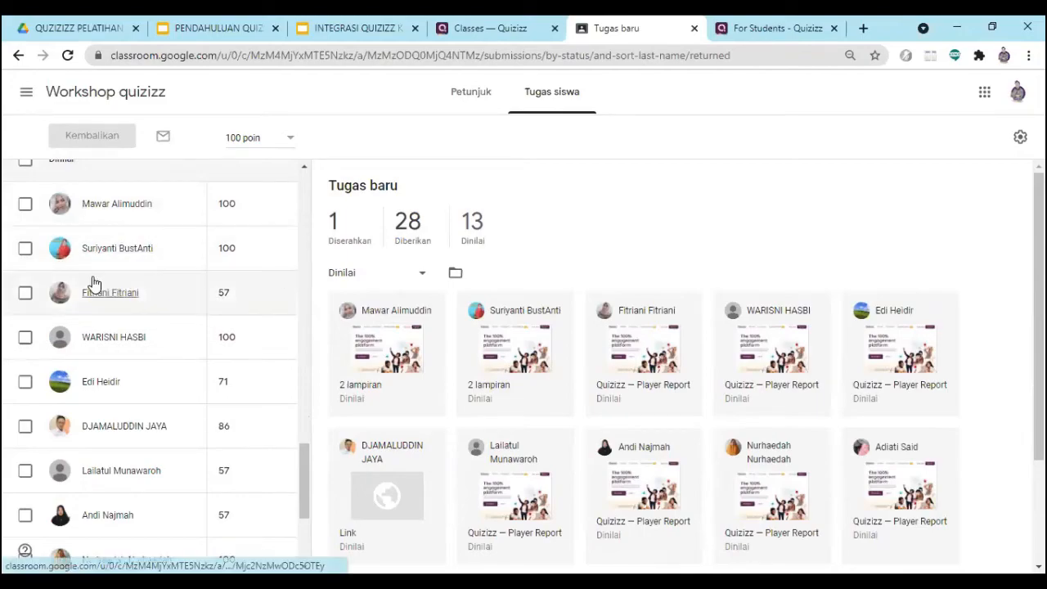
{"action": "scroll", "coordinate": [141, 341], "scroll_direction": "down", "scroll_amount": 1}
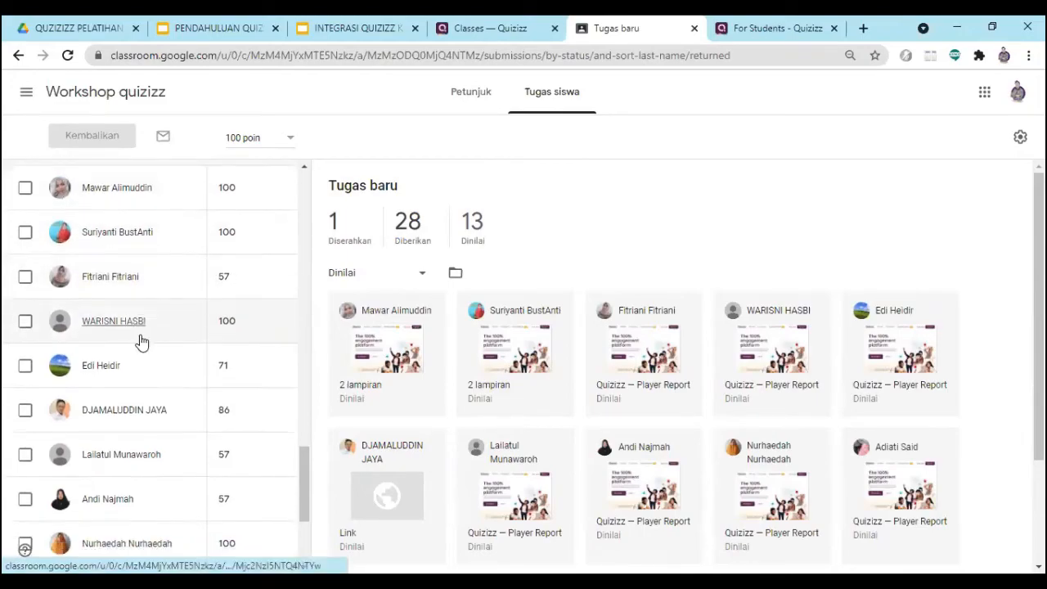
{"action": "scroll", "coordinate": [141, 342], "scroll_direction": "down", "scroll_amount": 3}
{"action": "scroll", "coordinate": [218, 376], "scroll_direction": "up", "scroll_amount": 4}
{"action": "scroll", "coordinate": [216, 380], "scroll_direction": "up", "scroll_amount": 2}
{"action": "scroll", "coordinate": [217, 381], "scroll_direction": "down", "scroll_amount": 3}
{"action": "scroll", "coordinate": [216, 380], "scroll_direction": "up", "scroll_amount": 2}
{"action": "scroll", "coordinate": [213, 380], "scroll_direction": "down", "scroll_amount": 3}
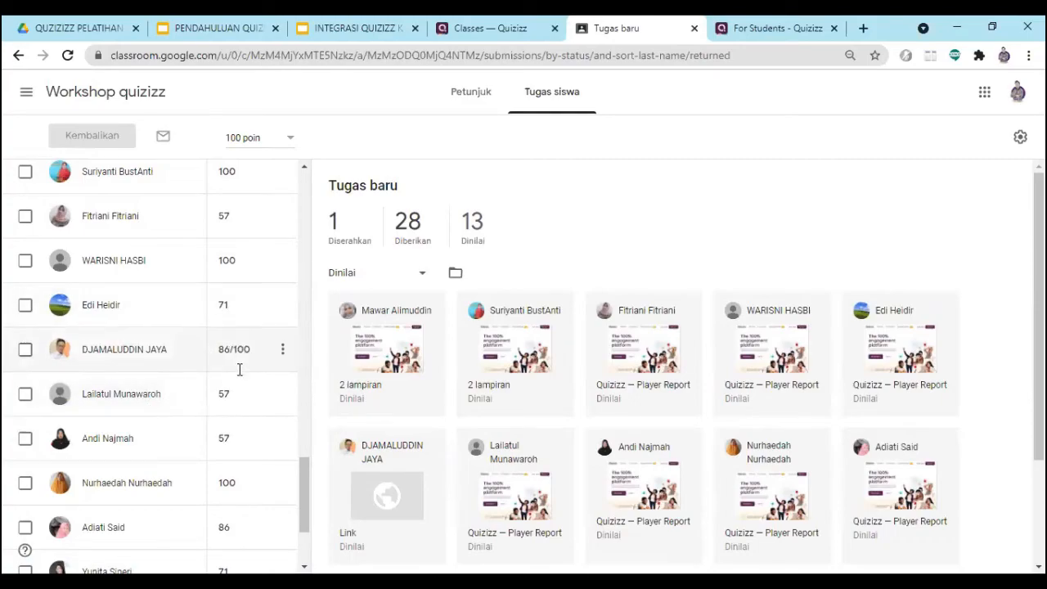
{"action": "scroll", "coordinate": [252, 365], "scroll_direction": "up", "scroll_amount": 3}
{"action": "scroll", "coordinate": [241, 392], "scroll_direction": "down", "scroll_amount": 2}
{"action": "scroll", "coordinate": [241, 392], "scroll_direction": "down", "scroll_amount": 3}
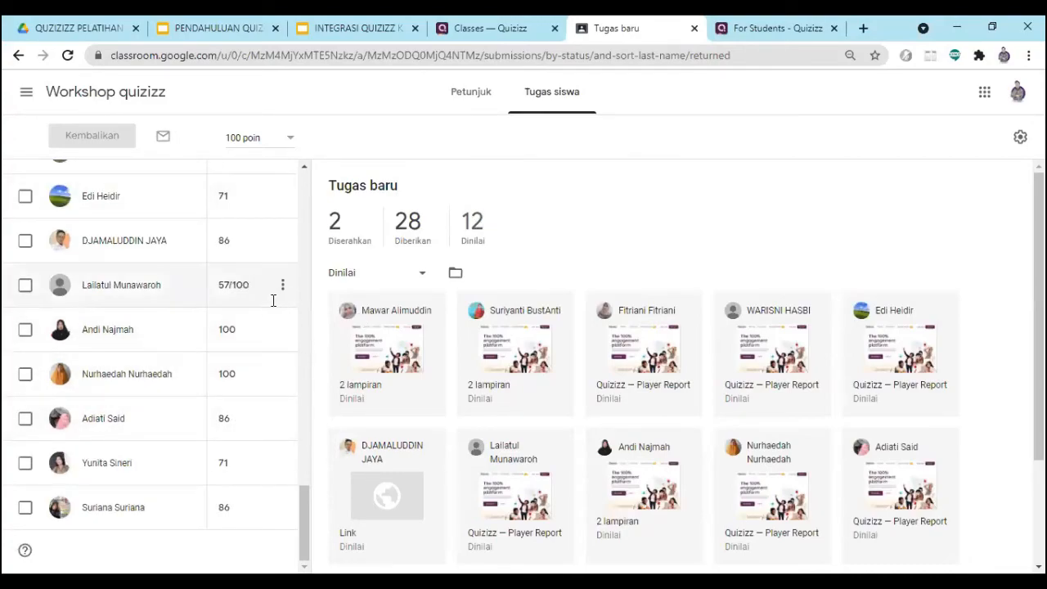
{"action": "scroll", "coordinate": [266, 327], "scroll_direction": "up", "scroll_amount": 3}
{"action": "scroll", "coordinate": [260, 339], "scroll_direction": "down", "scroll_amount": 3}
{"action": "scroll", "coordinate": [301, 309], "scroll_direction": "up", "scroll_amount": 1}
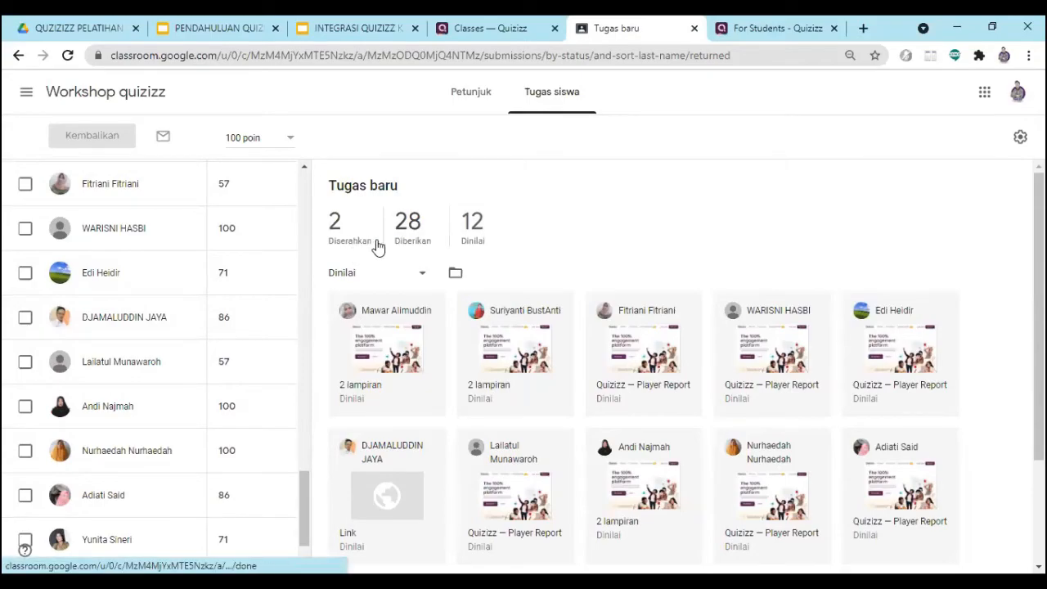
- View the remaining graded submission cards, and show only the submitted work (Diserahkan)
{"action": "scroll", "coordinate": [415, 248], "scroll_direction": "down", "scroll_amount": 2}
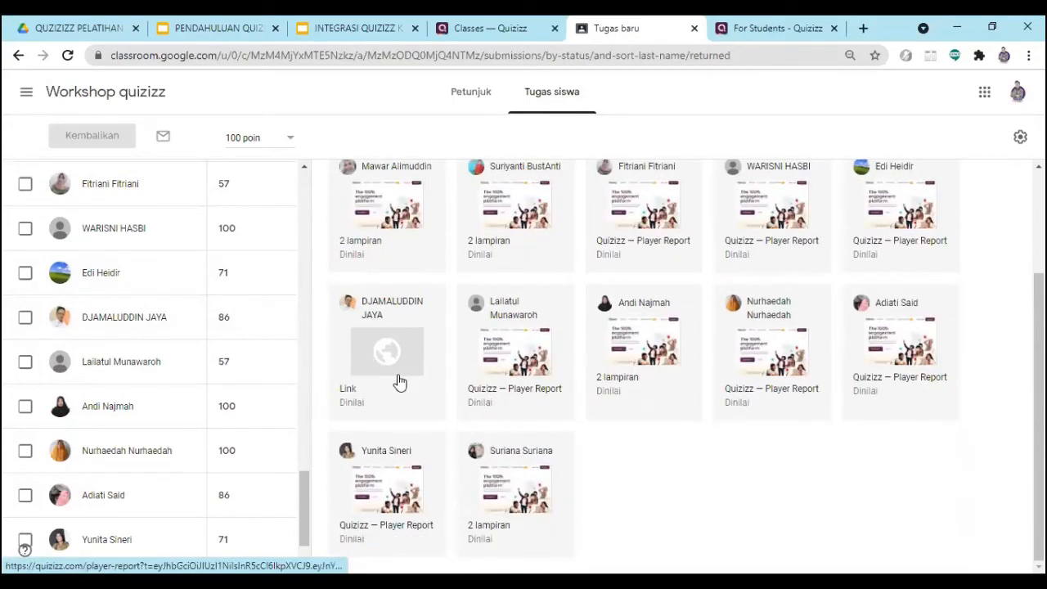
{"action": "scroll", "coordinate": [514, 422], "scroll_direction": "up", "scroll_amount": 2}
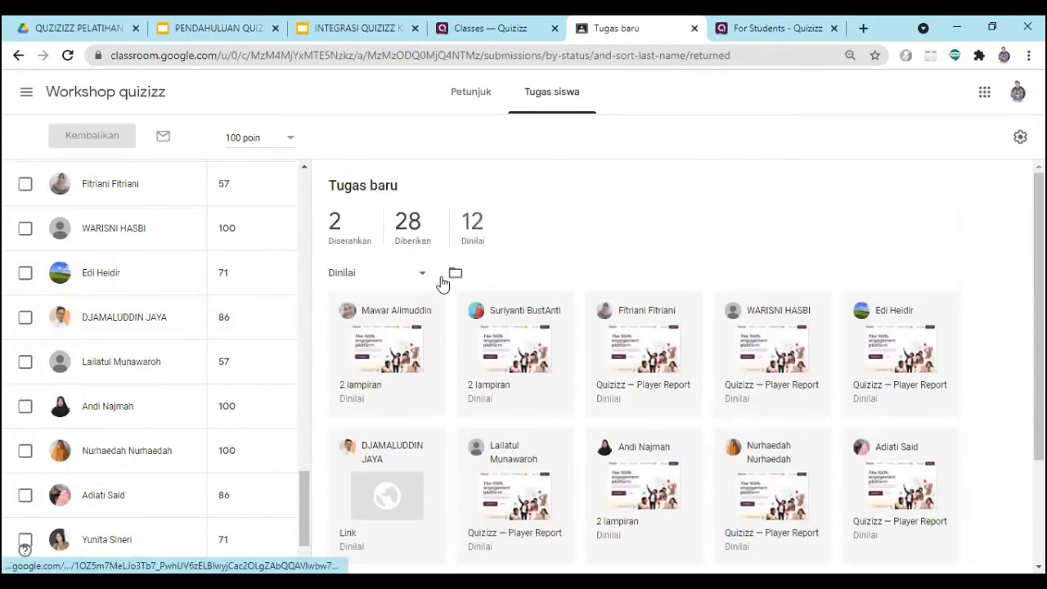
{"action": "left_click", "coordinate": [350, 229]}
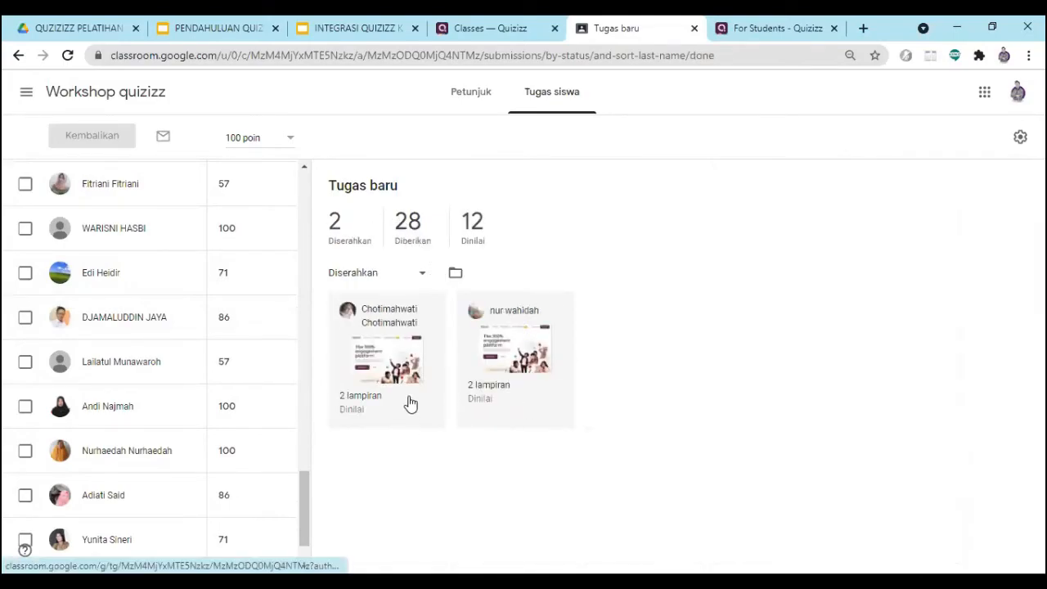
- Show only the Ditugaskan students and examine who has not yet submitted Tugas baru
{"action": "left_click", "coordinate": [415, 223]}
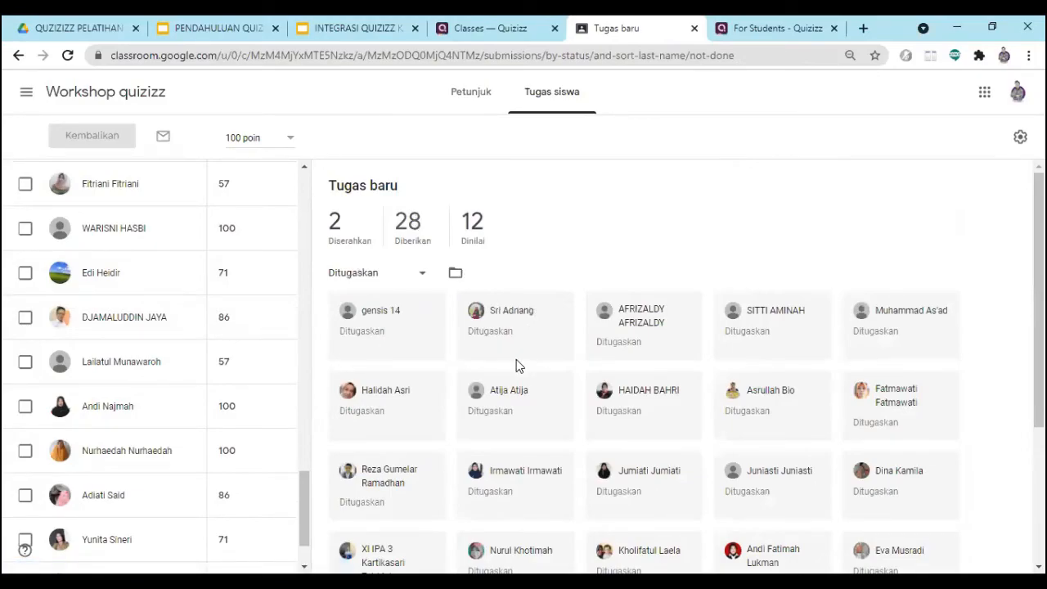
{"action": "scroll", "coordinate": [450, 360], "scroll_direction": "down", "scroll_amount": 2}
{"action": "scroll", "coordinate": [619, 343], "scroll_direction": "up", "scroll_amount": 1}
{"action": "scroll", "coordinate": [620, 348], "scroll_direction": "down", "scroll_amount": 2}
{"action": "scroll", "coordinate": [695, 351], "scroll_direction": "up", "scroll_amount": 3}
{"action": "scroll", "coordinate": [737, 350], "scroll_direction": "down", "scroll_amount": 2}
{"action": "scroll", "coordinate": [773, 349], "scroll_direction": "down", "scroll_amount": 1}
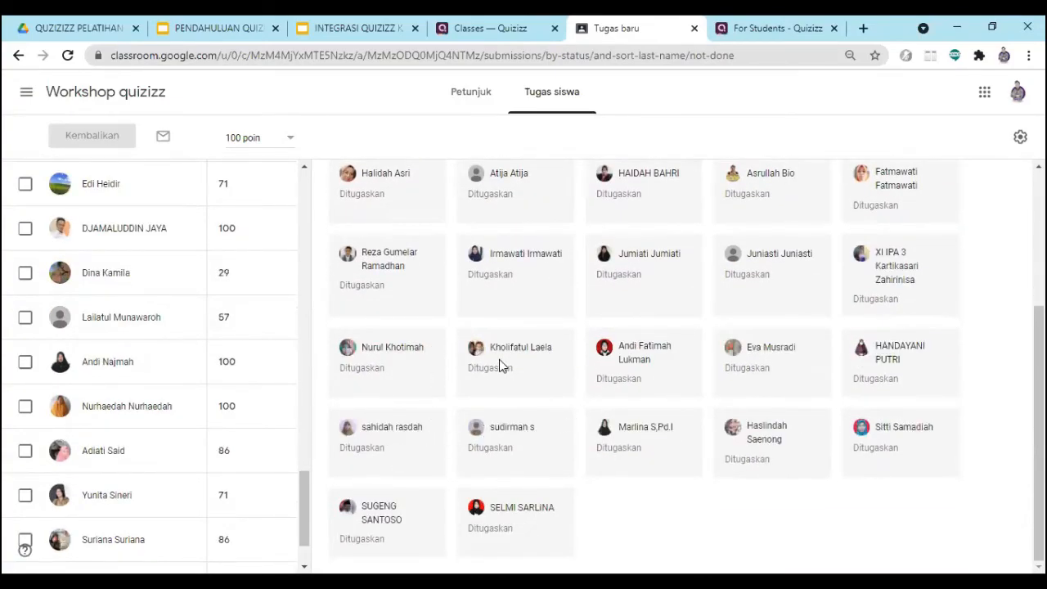
{"action": "scroll", "coordinate": [499, 365], "scroll_direction": "up", "scroll_amount": 3}
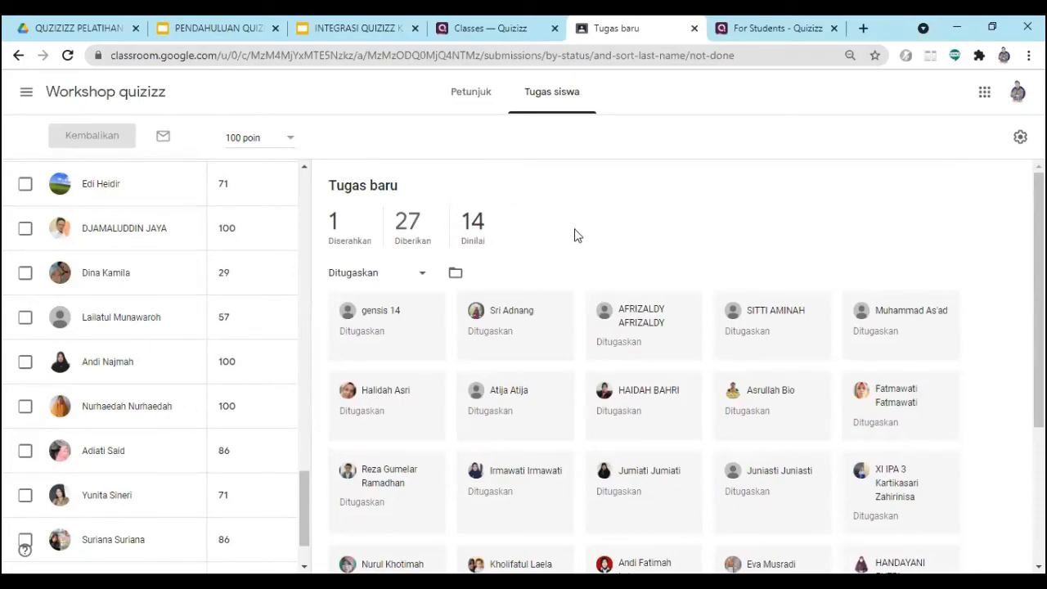
- View the Workshop quizizz roster from its beginning in Quizizz and the class invitation page, and return to the Classroom submissions
{"action": "left_click", "coordinate": [491, 28]}
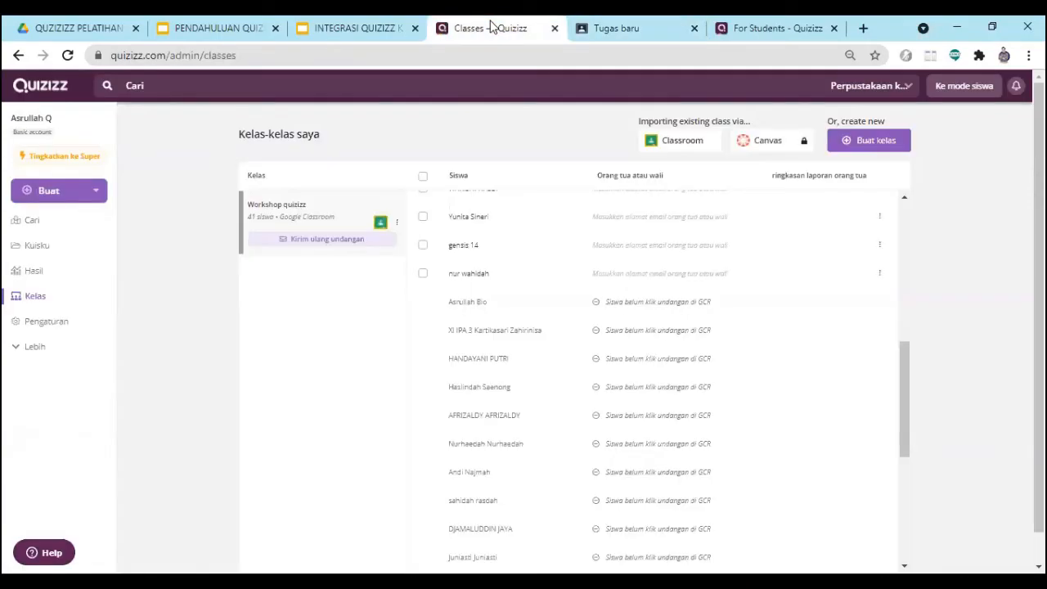
{"action": "left_click_drag", "start_coordinate": [908, 402], "coordinate": [908, 237]}
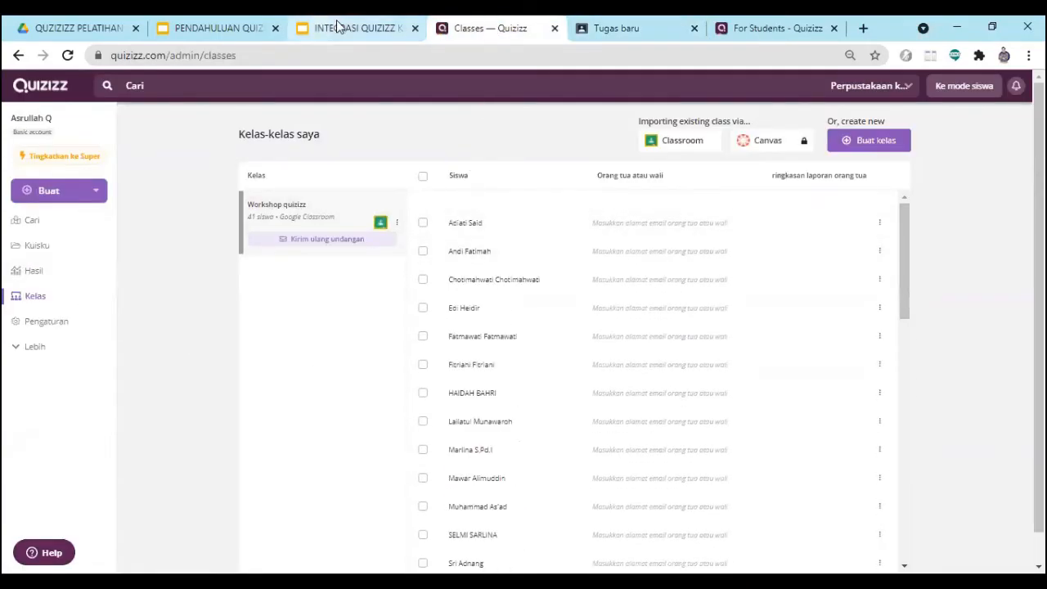
{"action": "left_click", "coordinate": [615, 31]}
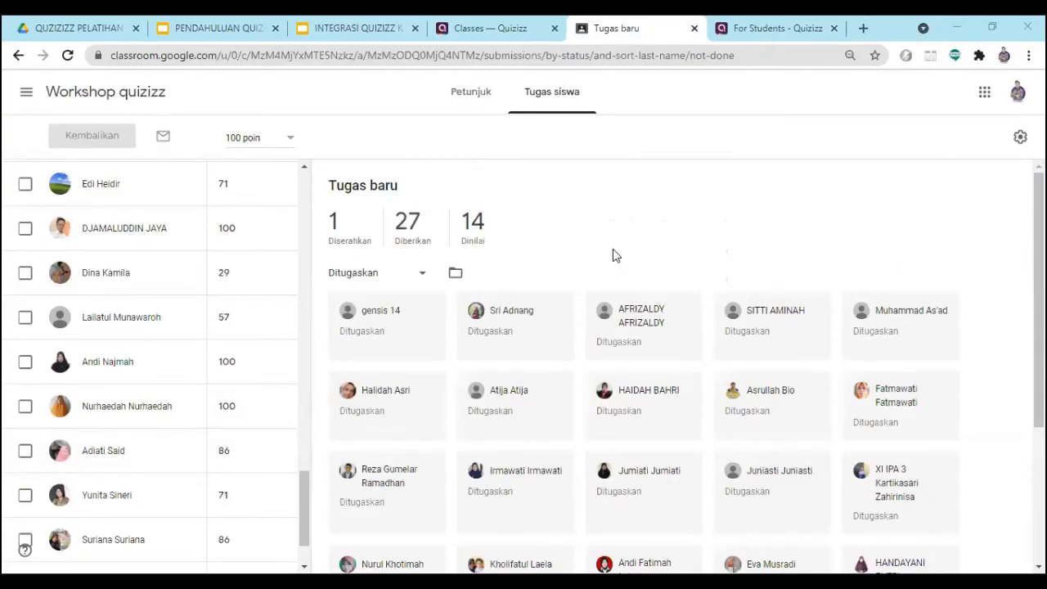
{"action": "left_click", "coordinate": [736, 28]}
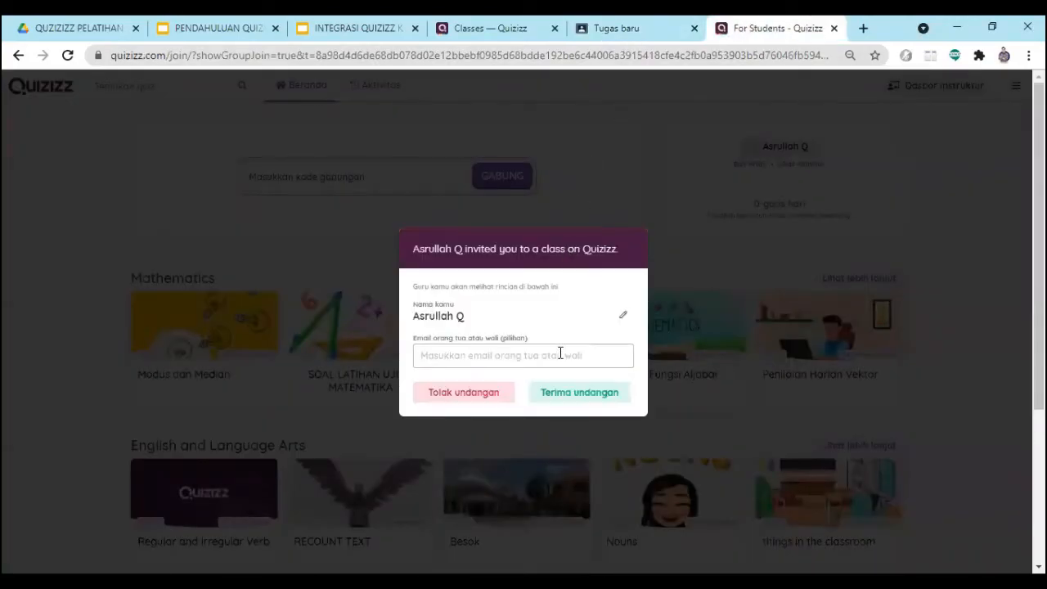
{"action": "left_click", "coordinate": [603, 27]}
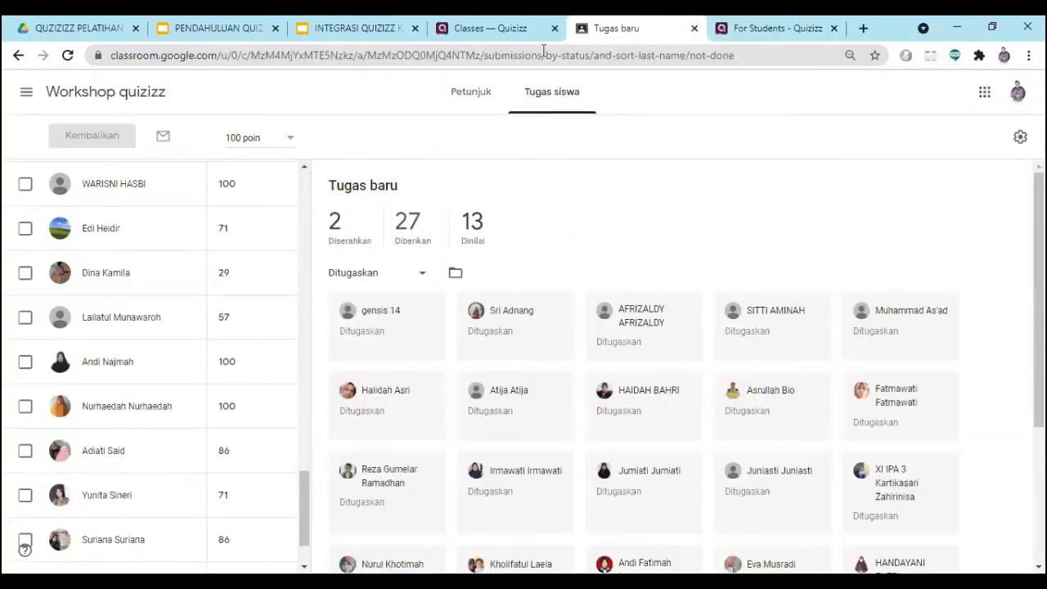
- Switch to the Quizizz teacher account and open the Tugas baru report from the results, with all reports (Semua laporan) listed
{"action": "left_click", "coordinate": [502, 31]}
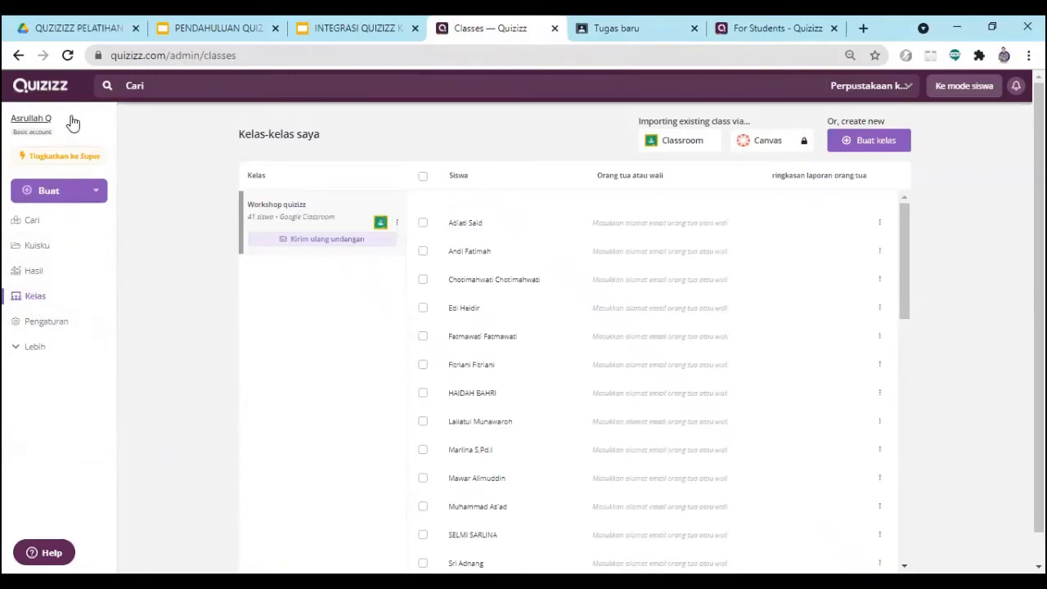
{"action": "left_click", "coordinate": [44, 273]}
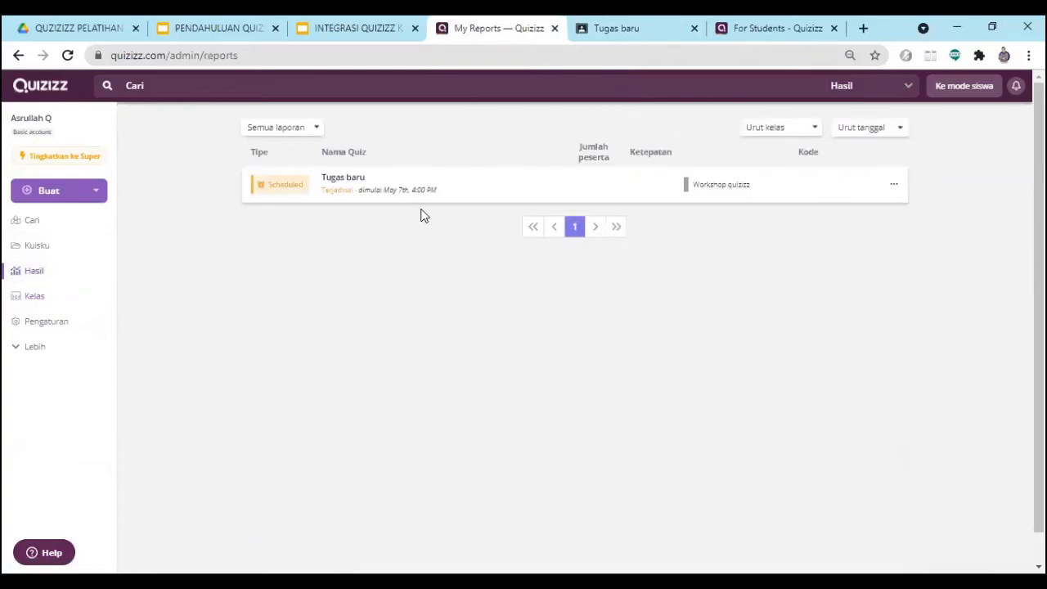
{"action": "left_click", "coordinate": [314, 131]}
{"action": "left_click", "coordinate": [297, 151]}
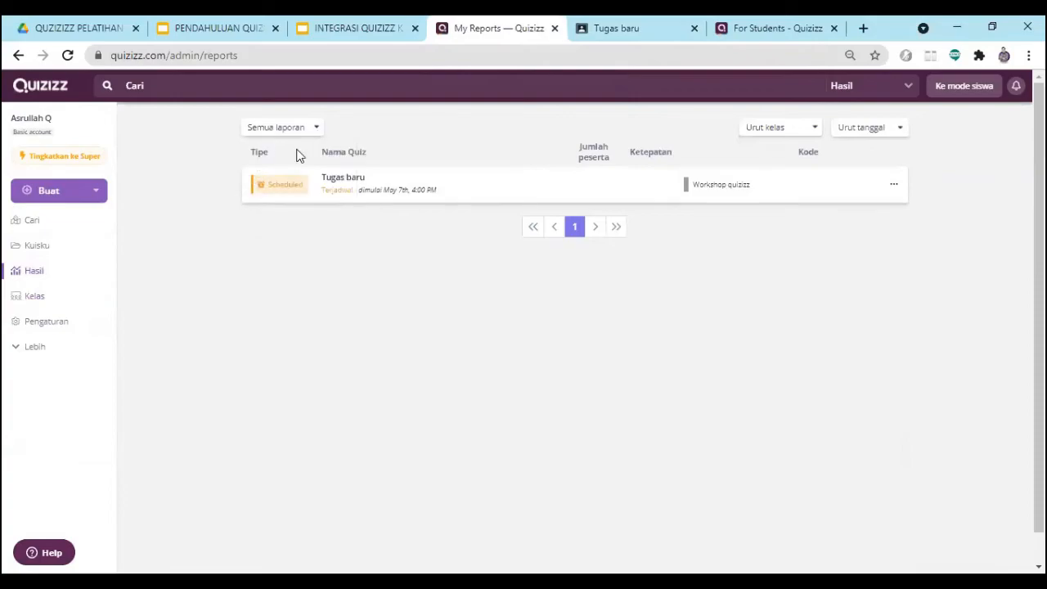
{"action": "left_click", "coordinate": [362, 187]}
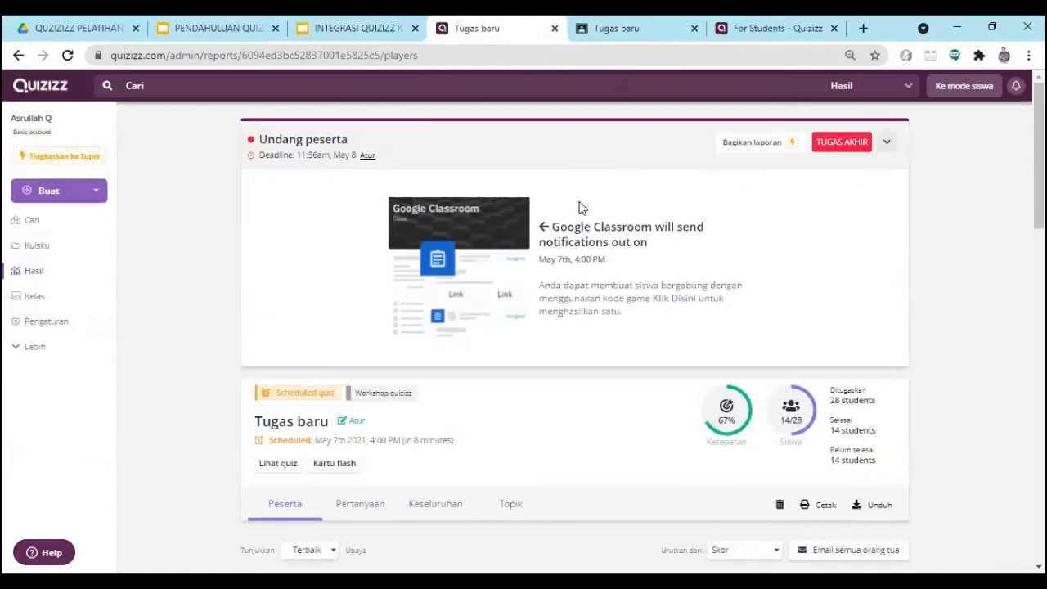
- Examine each participant's correct and incorrect answers, accuracy and score in the Tugas baru report
{"action": "scroll", "coordinate": [545, 241], "scroll_direction": "down", "scroll_amount": 7}
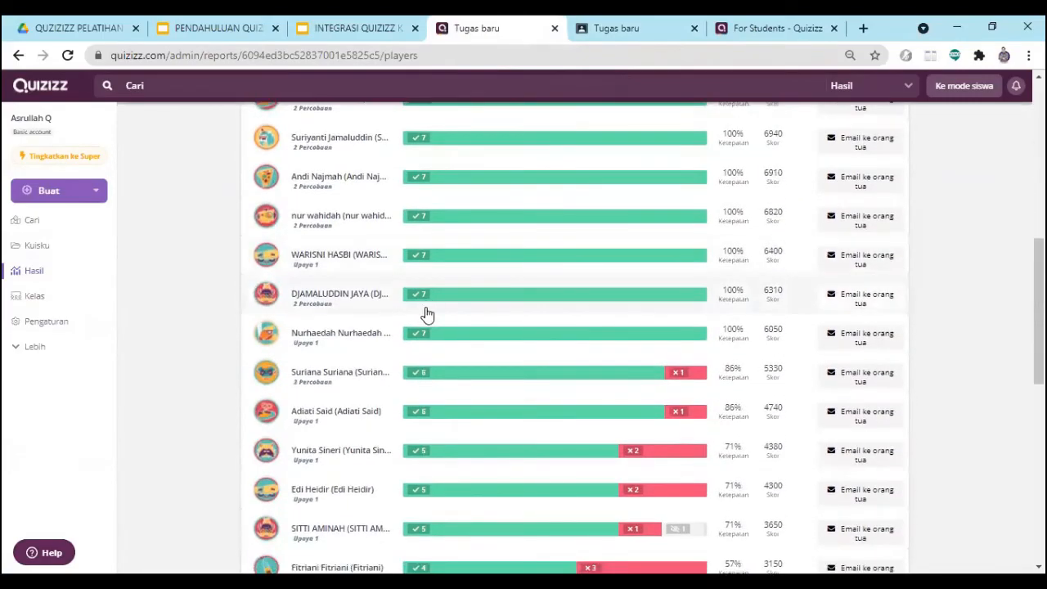
{"action": "scroll", "coordinate": [426, 314], "scroll_direction": "down", "scroll_amount": 6}
{"action": "scroll", "coordinate": [431, 317], "scroll_direction": "up", "scroll_amount": 6}
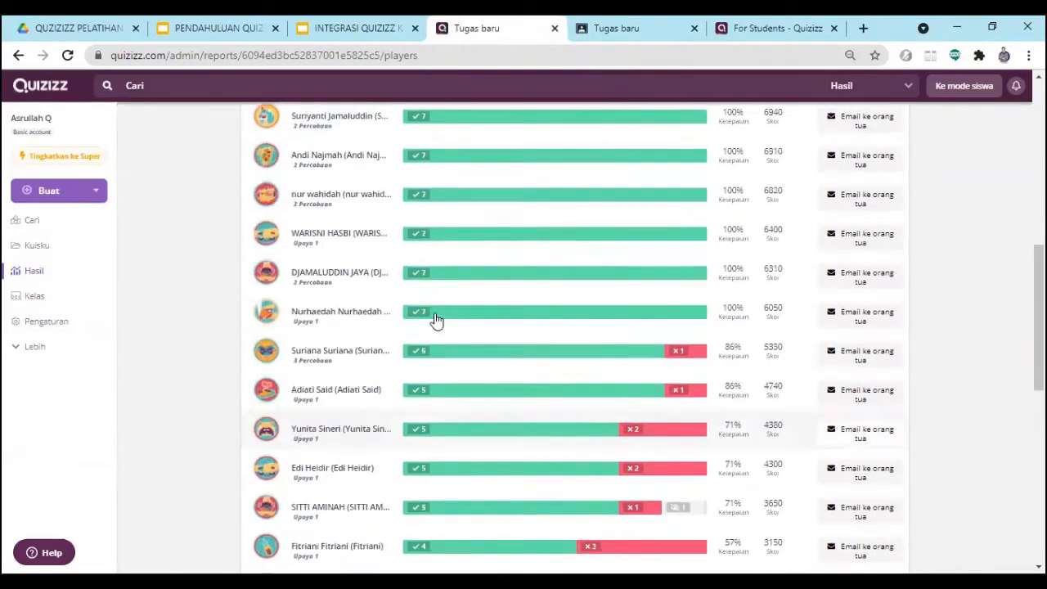
{"action": "scroll", "coordinate": [435, 319], "scroll_direction": "up", "scroll_amount": 4}
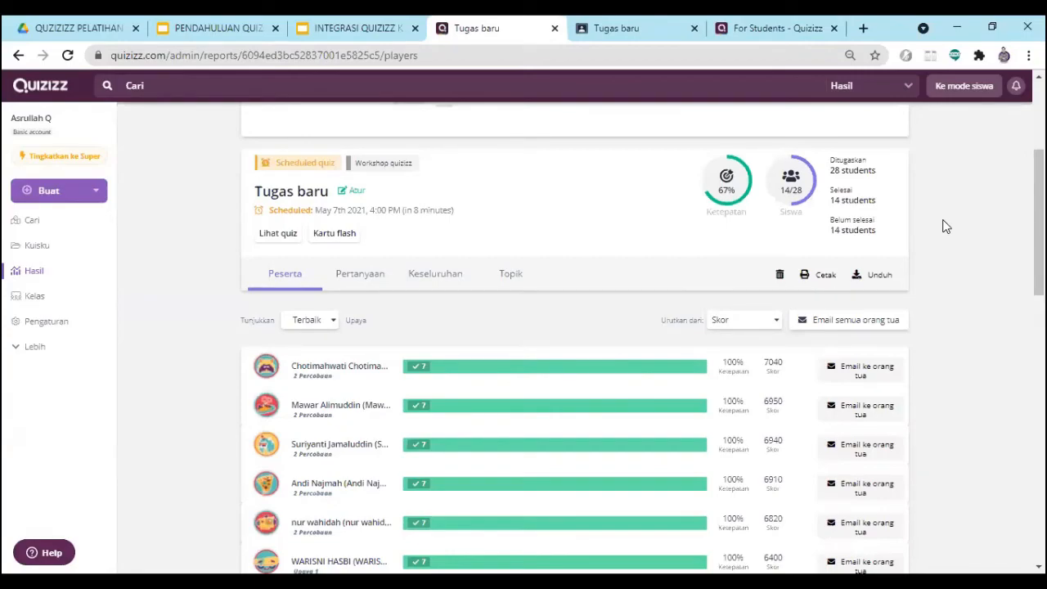
{"action": "scroll", "coordinate": [597, 257], "scroll_direction": "down", "scroll_amount": 3}
{"action": "scroll", "coordinate": [683, 244], "scroll_direction": "up", "scroll_amount": 1}
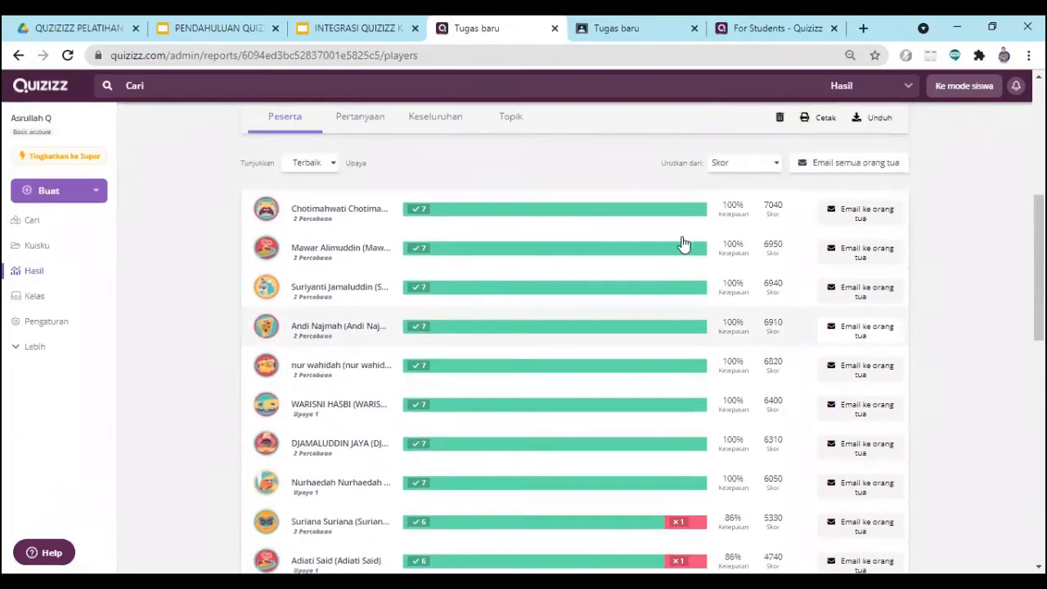
- Download the Tugas baru report as an Excel file and open the downloaded file's options
{"action": "scroll", "coordinate": [682, 247], "scroll_direction": "up", "scroll_amount": 1}
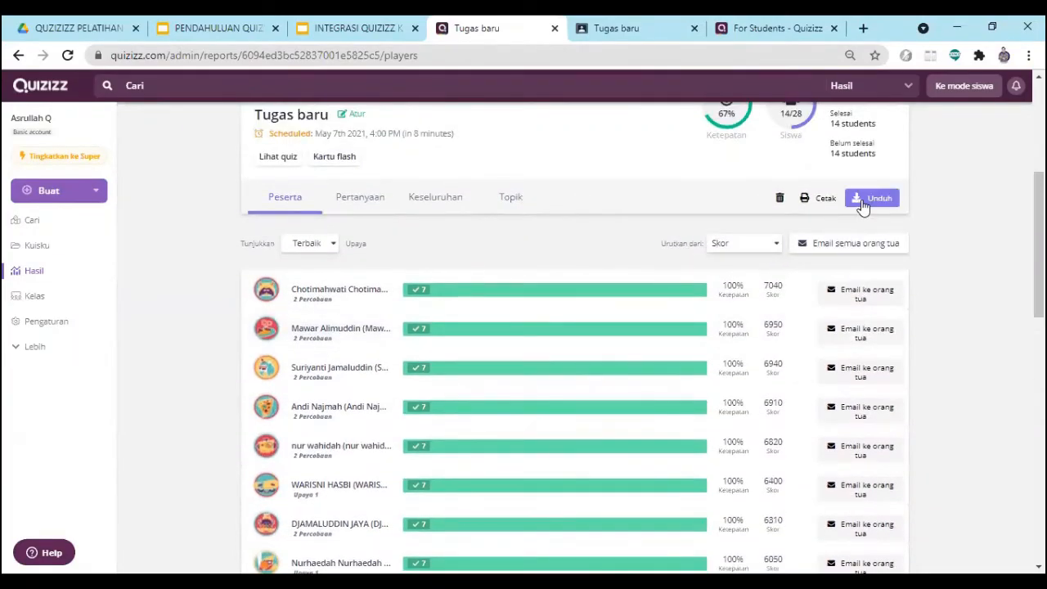
{"action": "left_click", "coordinate": [863, 206]}
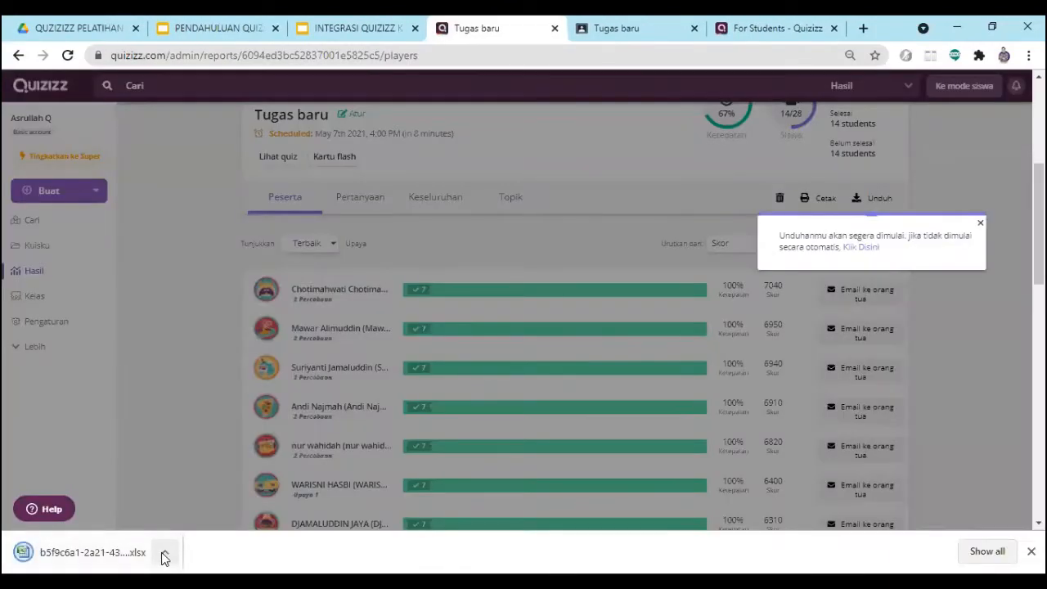
{"action": "left_click", "coordinate": [163, 553]}
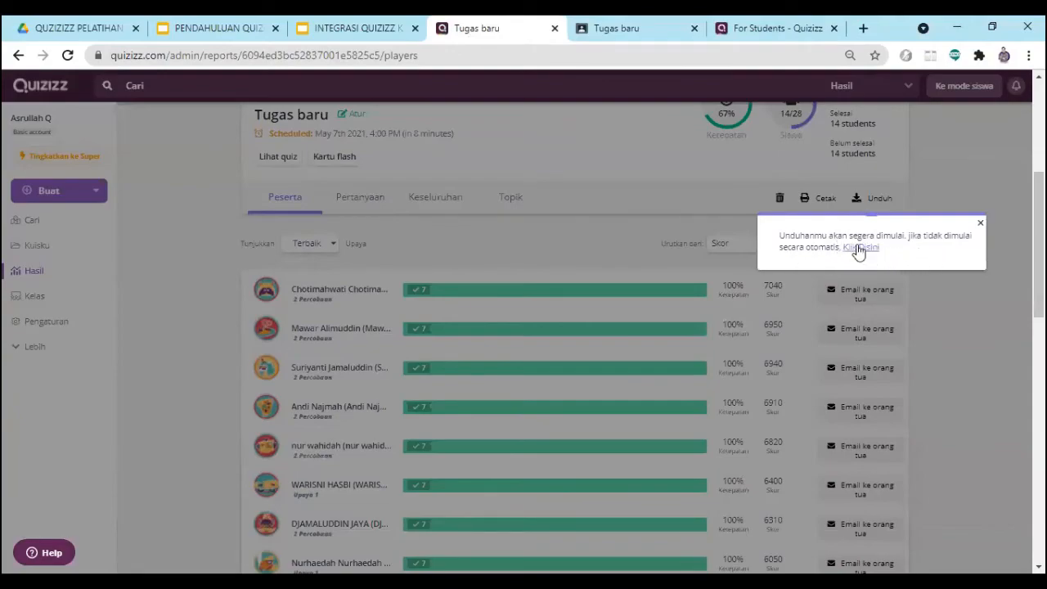
- Dismiss the download message, open the print preview of all participant reports (Semua laporan peserta) and look through its player ranking
{"action": "left_click", "coordinate": [980, 224]}
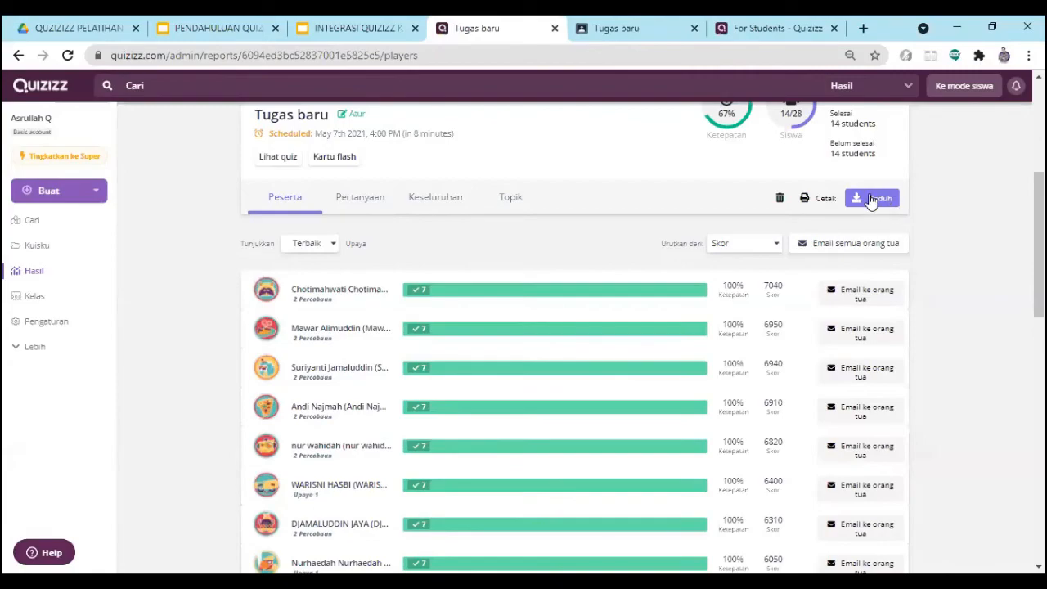
{"action": "left_click", "coordinate": [822, 202]}
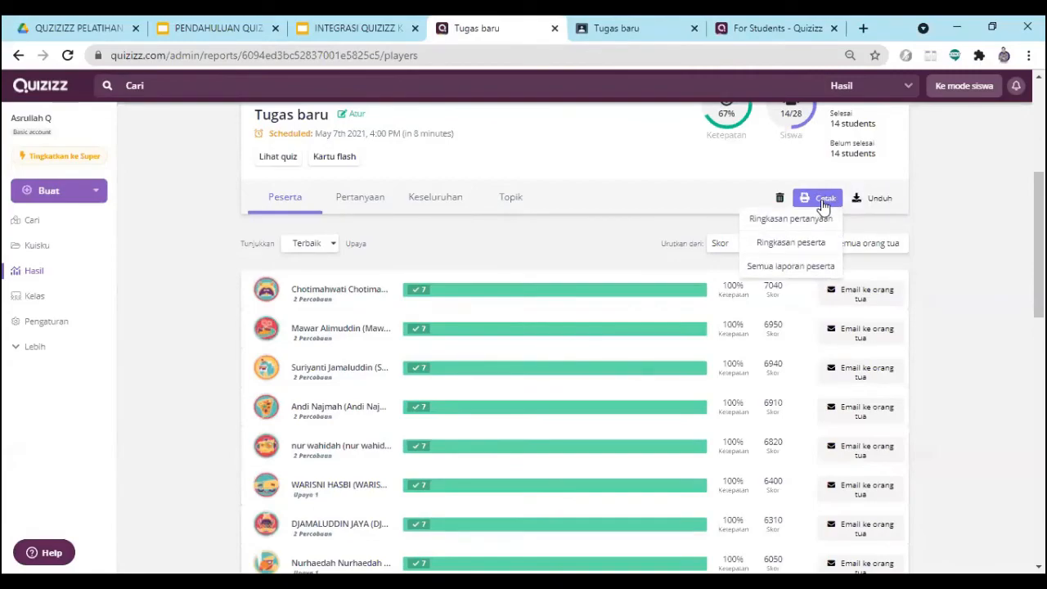
{"action": "left_click", "coordinate": [791, 266]}
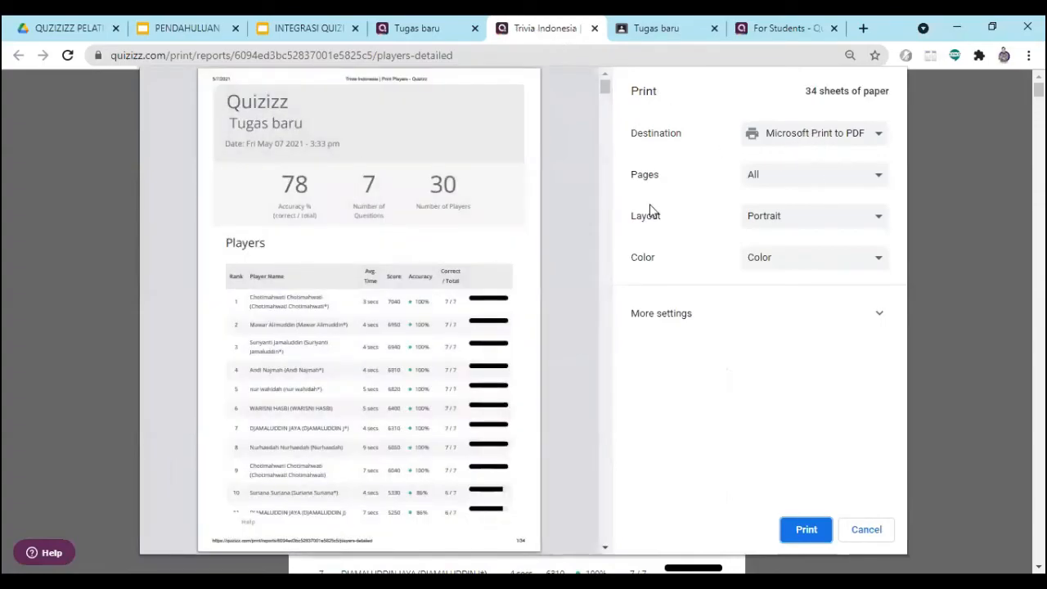
{"action": "scroll", "coordinate": [370, 296], "scroll_direction": "down", "scroll_amount": 3}
{"action": "scroll", "coordinate": [371, 296], "scroll_direction": "up", "scroll_amount": 3}
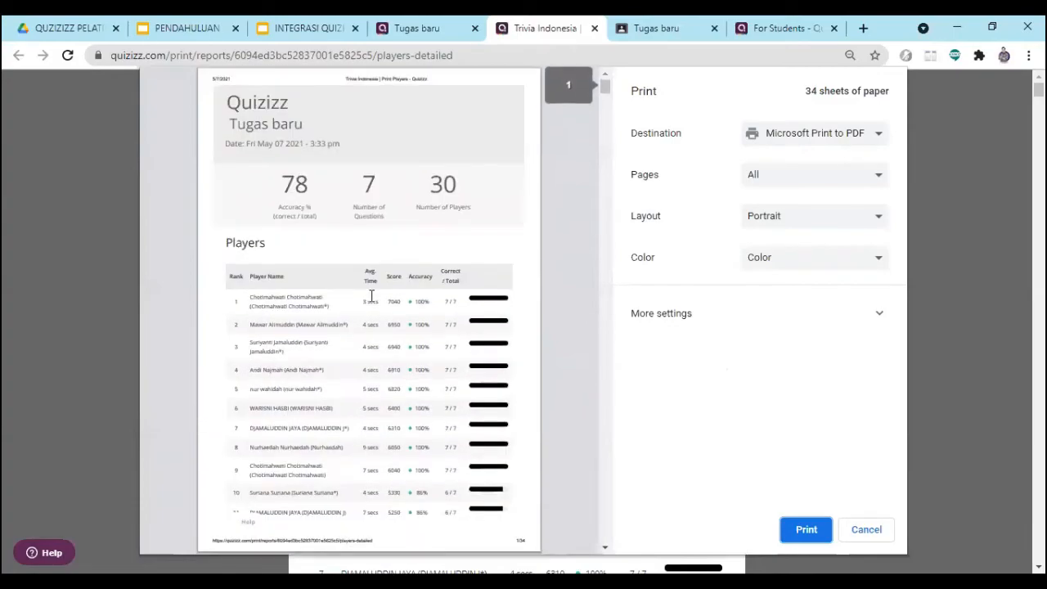
{"action": "scroll", "coordinate": [342, 250], "scroll_direction": "down", "scroll_amount": 14}
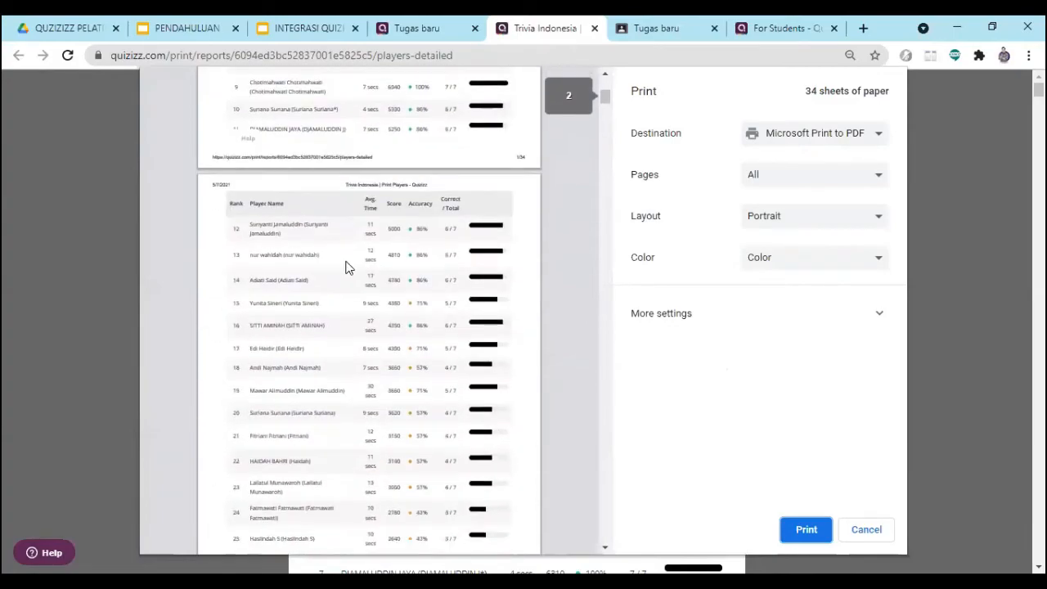
{"action": "scroll", "coordinate": [351, 274], "scroll_direction": "down", "scroll_amount": 9}
{"action": "scroll", "coordinate": [486, 290], "scroll_direction": "up", "scroll_amount": 9}
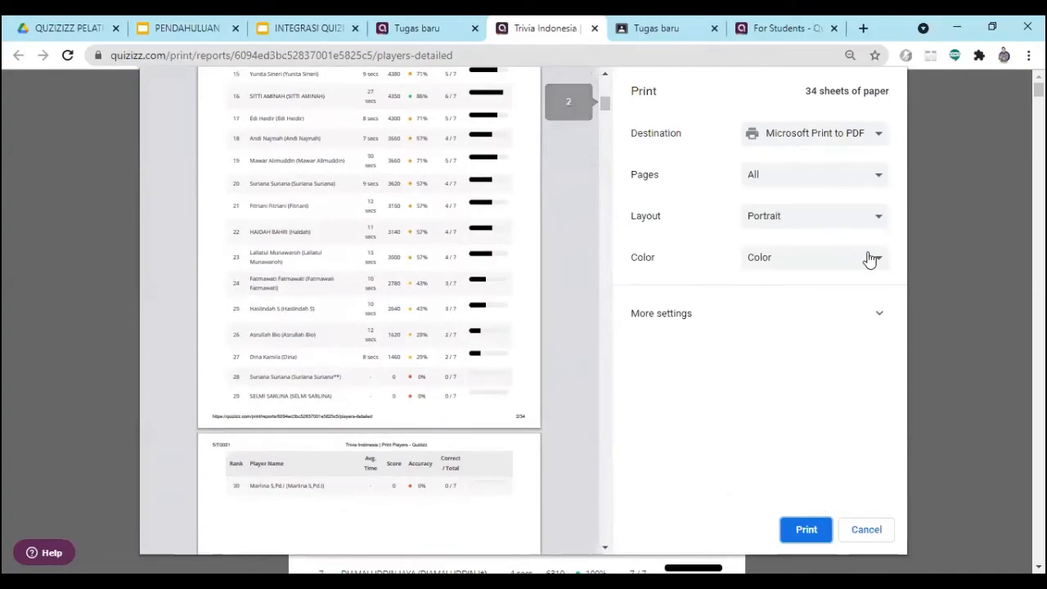
- Save the participant reports as a PDF named Trivia Indonesia _ Print Players - Quizizz in the 6 MEI 2021 folder
{"action": "left_click", "coordinate": [877, 139]}
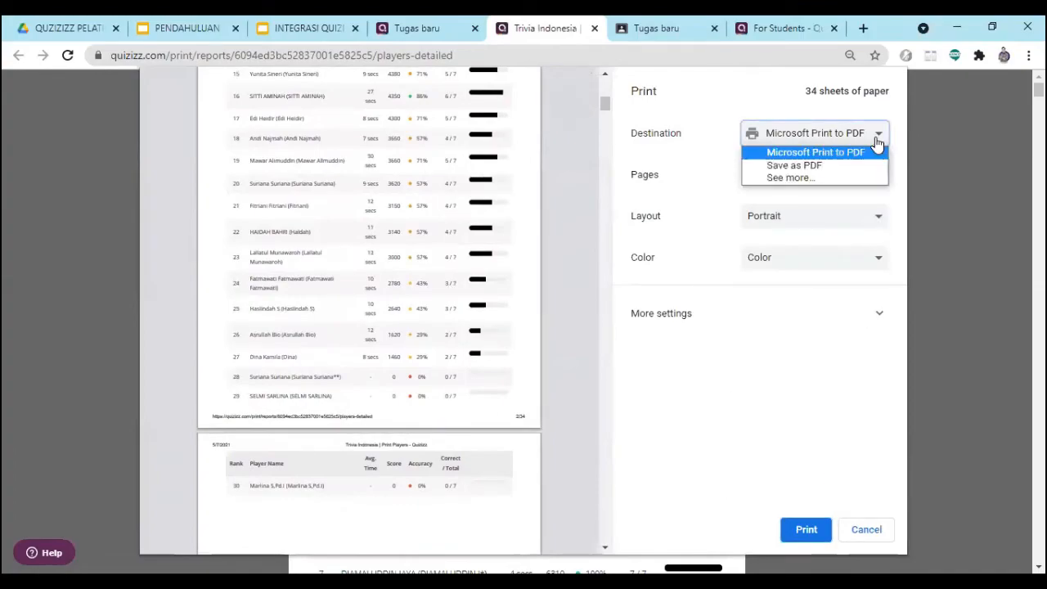
{"action": "left_click", "coordinate": [822, 167]}
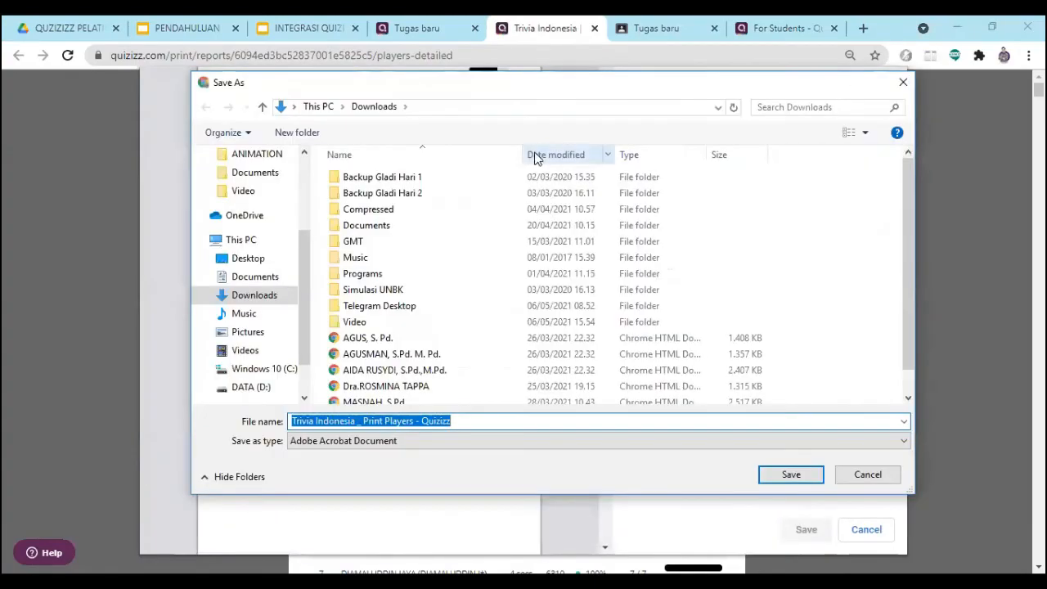
{"action": "scroll", "coordinate": [311, 258], "scroll_direction": "up", "scroll_amount": 3}
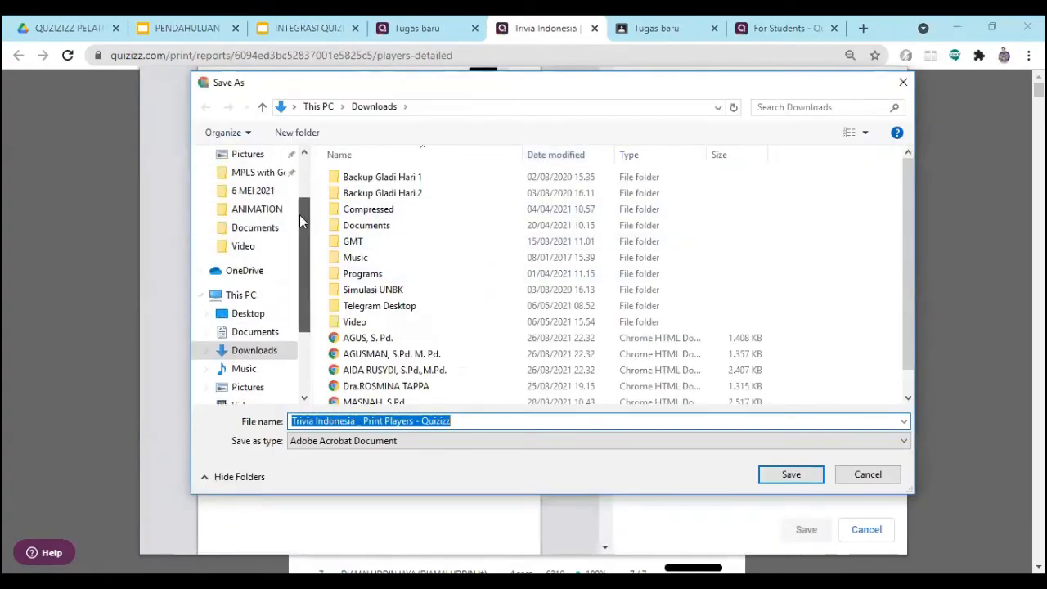
{"action": "left_click", "coordinate": [259, 187]}
{"action": "left_click", "coordinate": [771, 477]}
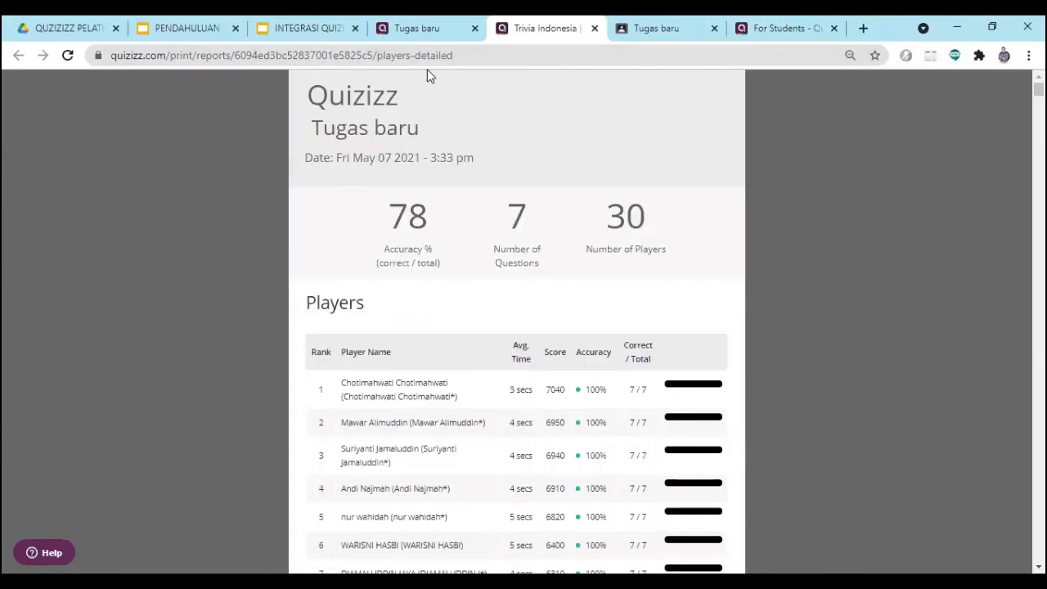
- Review the individual results on the printable page, return to the Tugas baru report and download it as an Excel file again
{"action": "scroll", "coordinate": [436, 211], "scroll_direction": "down", "scroll_amount": 8}
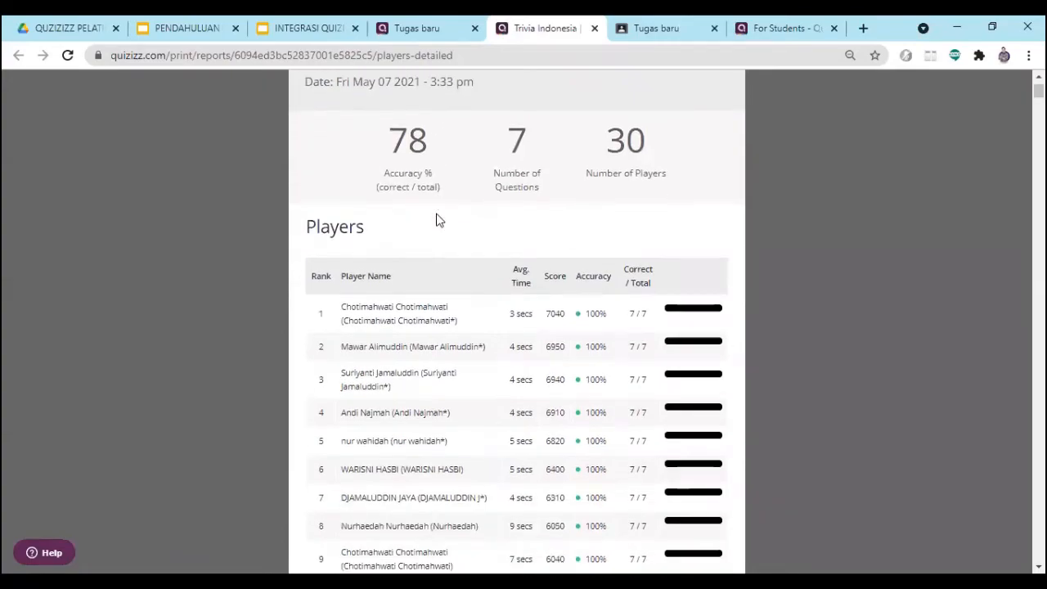
{"action": "scroll", "coordinate": [429, 235], "scroll_direction": "down", "scroll_amount": 10}
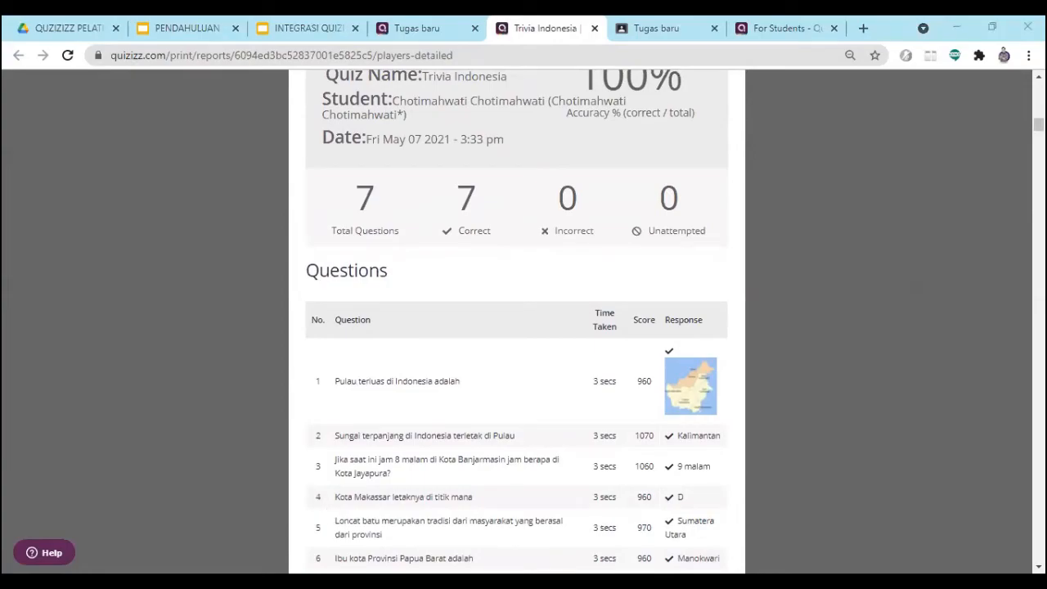
{"action": "left_click", "coordinate": [417, 28]}
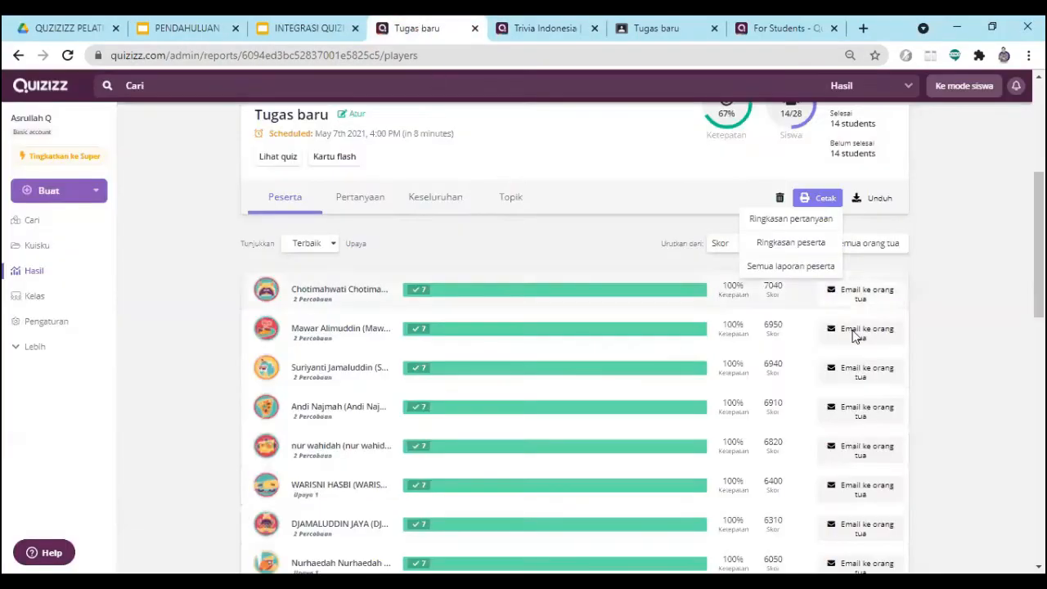
{"action": "left_click", "coordinate": [868, 204]}
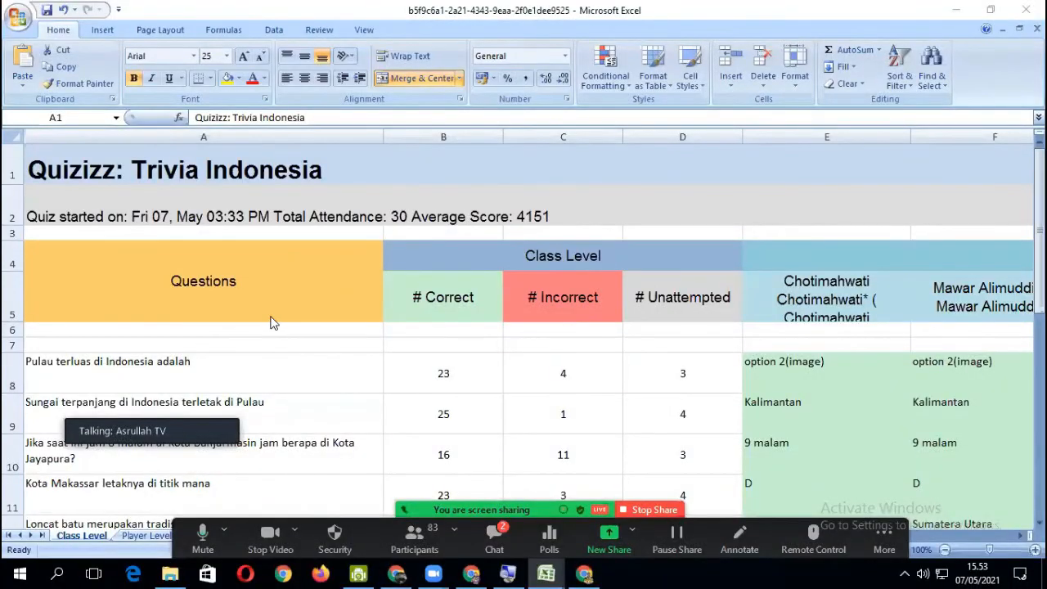
- Switch to Excel and examine the Class Level sheet's correct, incorrect and unattempted counts and each player's answers per question
{"action": "scroll", "coordinate": [269, 320], "scroll_direction": "down", "scroll_amount": 2}
{"action": "scroll", "coordinate": [398, 331], "scroll_direction": "up", "scroll_amount": 2}
{"action": "scroll", "coordinate": [396, 331], "scroll_direction": "down", "scroll_amount": 1}
{"action": "scroll", "coordinate": [391, 329], "scroll_direction": "up", "scroll_amount": 1}
{"action": "scroll", "coordinate": [329, 288], "scroll_direction": "down", "scroll_amount": 2}
{"action": "scroll", "coordinate": [428, 304], "scroll_direction": "up", "scroll_amount": 2}
{"action": "scroll", "coordinate": [556, 360], "scroll_direction": "down", "scroll_amount": 1}
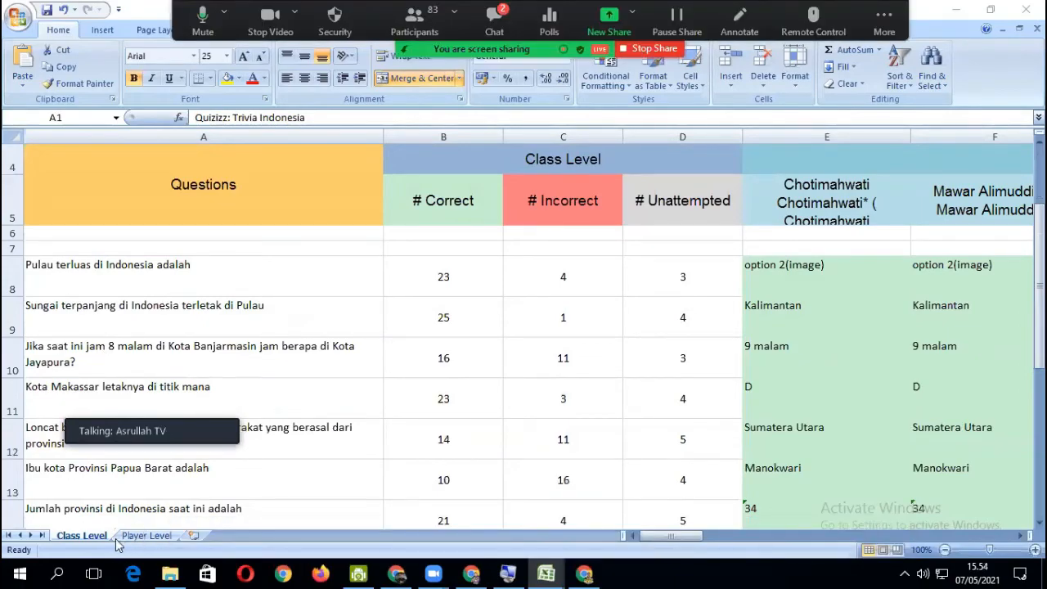
{"action": "scroll", "coordinate": [489, 359], "scroll_direction": "down", "scroll_amount": 5}
{"action": "scroll", "coordinate": [489, 359], "scroll_direction": "up", "scroll_amount": 6}
{"action": "scroll", "coordinate": [360, 367], "scroll_direction": "down", "scroll_amount": 1}
{"action": "left_click_drag", "start_coordinate": [699, 545], "coordinate": [638, 548]}
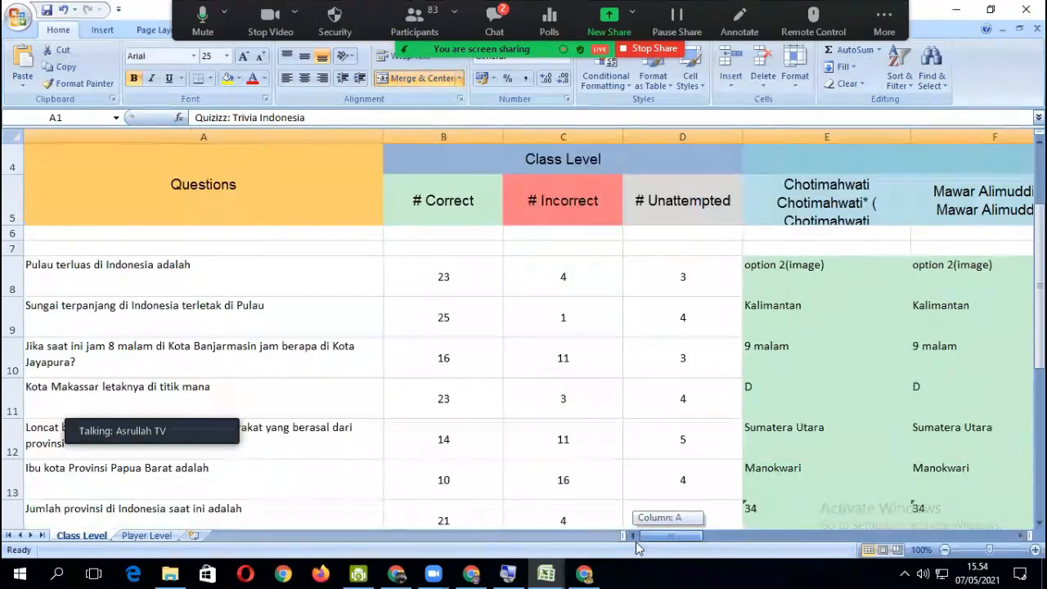
- Open the Player Level sheet and examine each player's score, accuracy, start time and device info
{"action": "left_click", "coordinate": [143, 537]}
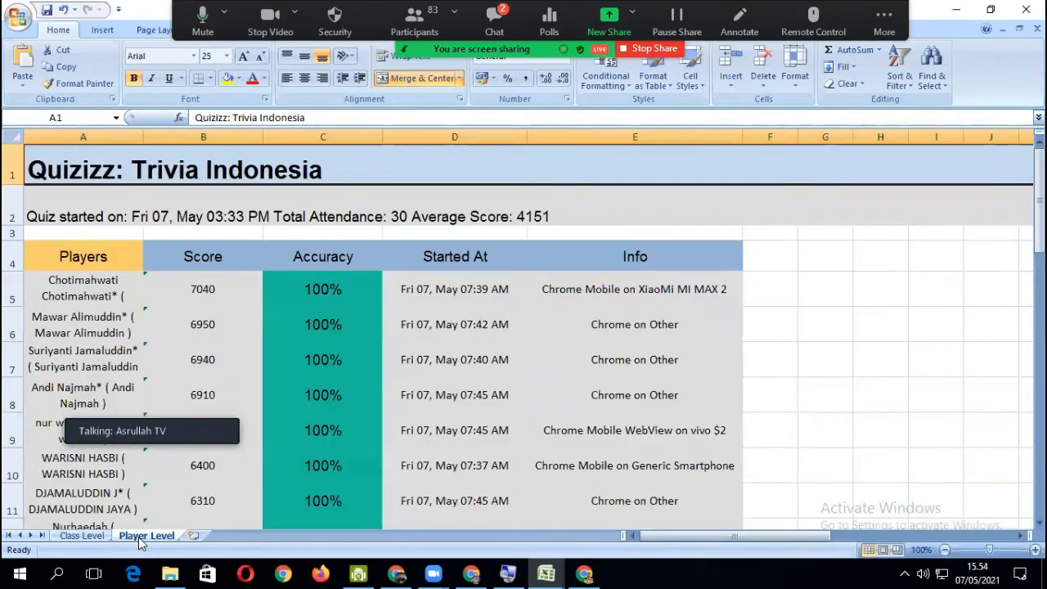
{"action": "scroll", "coordinate": [208, 355], "scroll_direction": "down", "scroll_amount": 2}
{"action": "scroll", "coordinate": [192, 311], "scroll_direction": "up", "scroll_amount": 2}
{"action": "scroll", "coordinate": [352, 286], "scroll_direction": "down", "scroll_amount": 2}
{"action": "scroll", "coordinate": [323, 360], "scroll_direction": "up", "scroll_amount": 2}
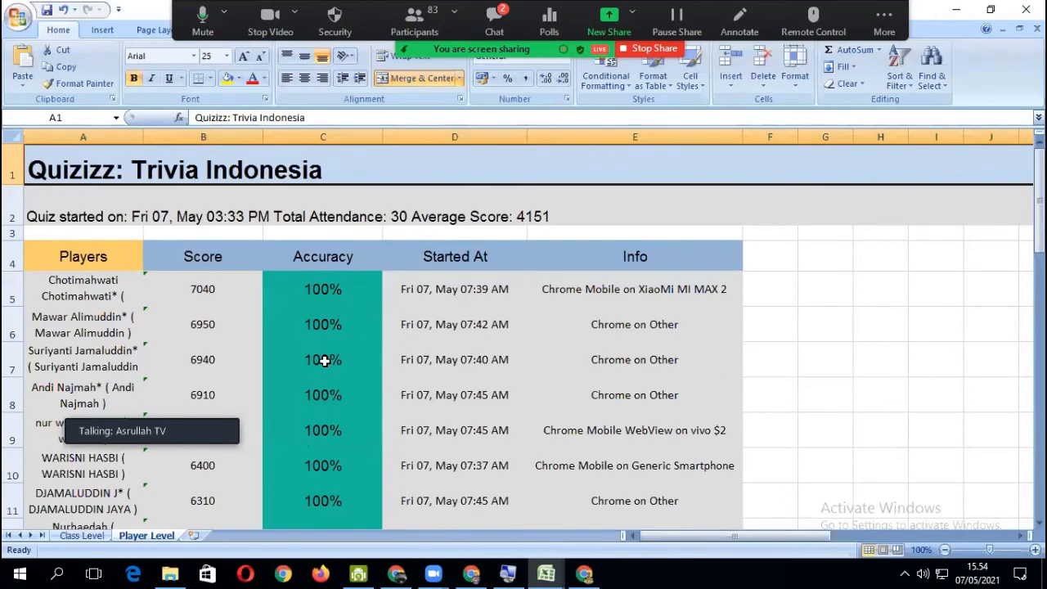
{"action": "scroll", "coordinate": [325, 360], "scroll_direction": "down", "scroll_amount": 3}
{"action": "scroll", "coordinate": [341, 369], "scroll_direction": "up", "scroll_amount": 3}
{"action": "scroll", "coordinate": [288, 466], "scroll_direction": "down", "scroll_amount": 2}
{"action": "scroll", "coordinate": [344, 481], "scroll_direction": "up", "scroll_amount": 2}
{"action": "scroll", "coordinate": [107, 338], "scroll_direction": "down", "scroll_amount": 1}
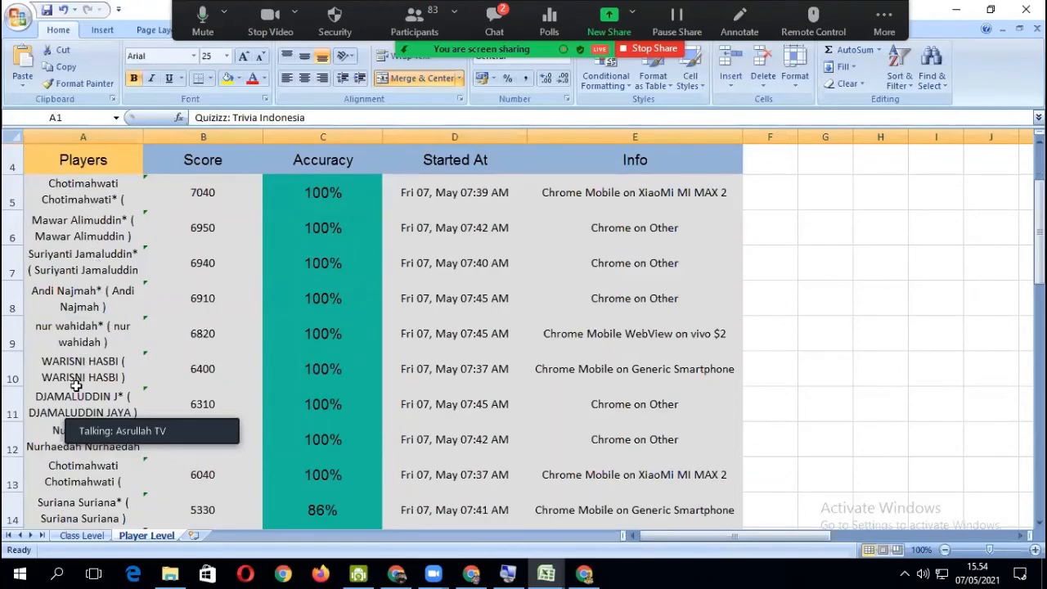
{"action": "scroll", "coordinate": [78, 386], "scroll_direction": "down", "scroll_amount": 1}
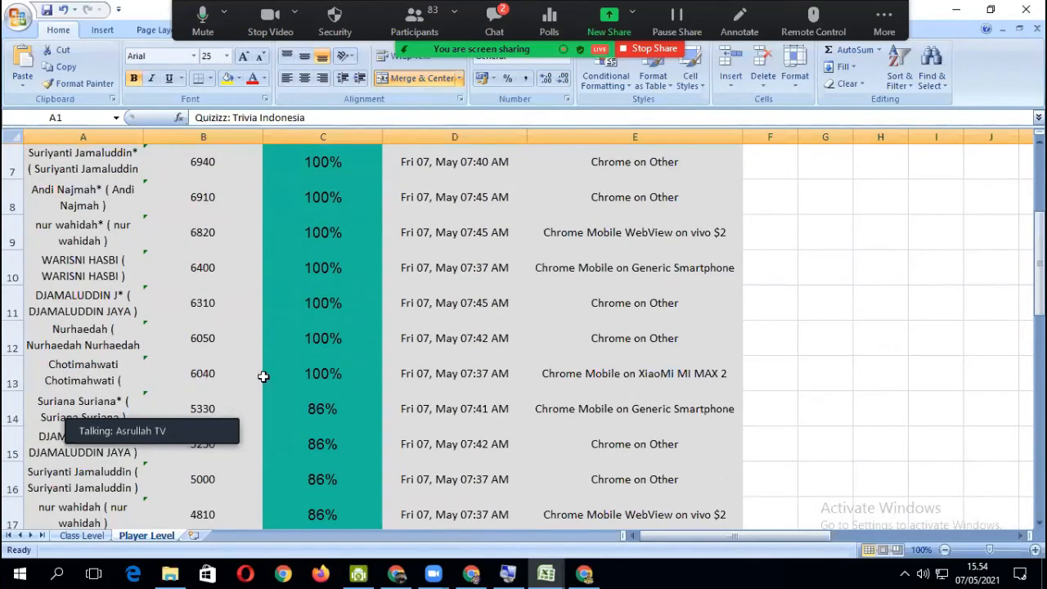
{"action": "scroll", "coordinate": [141, 344], "scroll_direction": "up", "scroll_amount": 2}
{"action": "scroll", "coordinate": [111, 311], "scroll_direction": "down", "scroll_amount": 2}
{"action": "scroll", "coordinate": [333, 392], "scroll_direction": "up", "scroll_amount": 2}
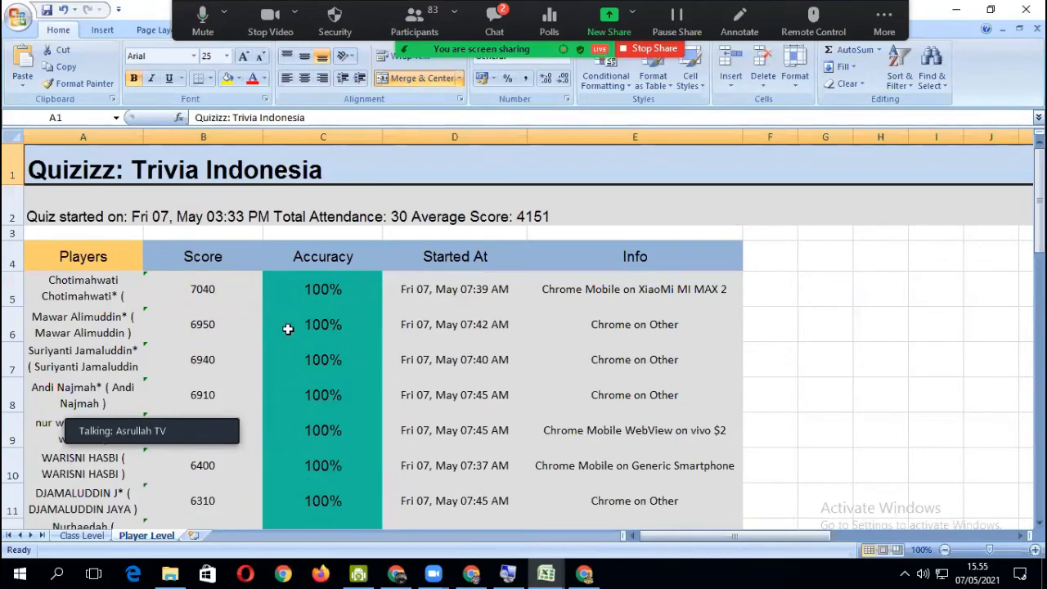
- Compare the first player's score and accuracy cells, and check both columns down the rest of the player list
{"action": "left_click", "coordinate": [238, 295]}
{"action": "left_click", "coordinate": [307, 296]}
{"action": "left_click", "coordinate": [201, 290]}
{"action": "left_click", "coordinate": [341, 302]}
{"action": "left_click", "coordinate": [223, 292]}
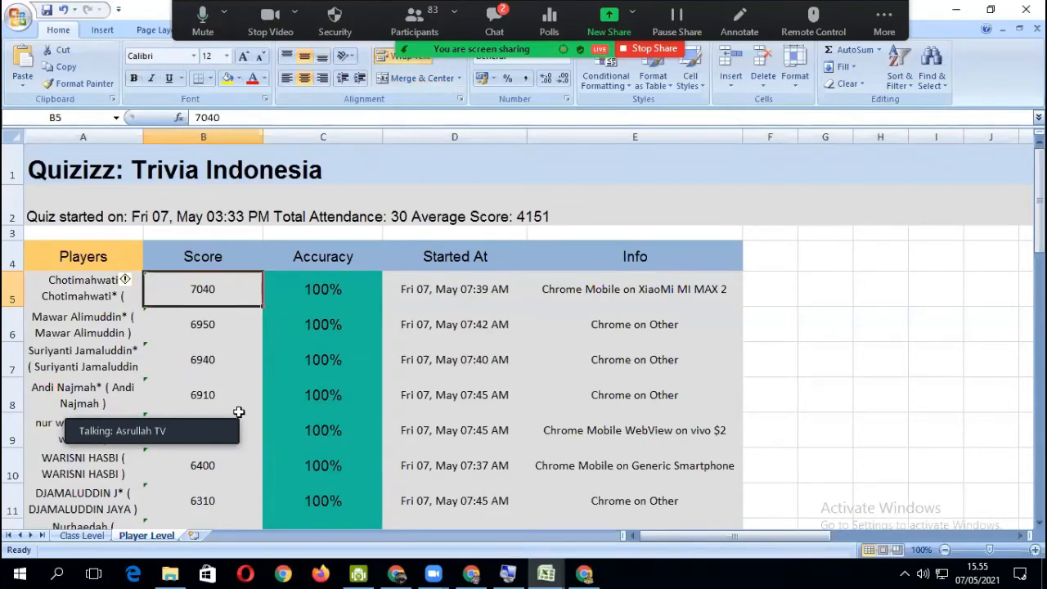
{"action": "scroll", "coordinate": [333, 339], "scroll_direction": "down", "scroll_amount": 1}
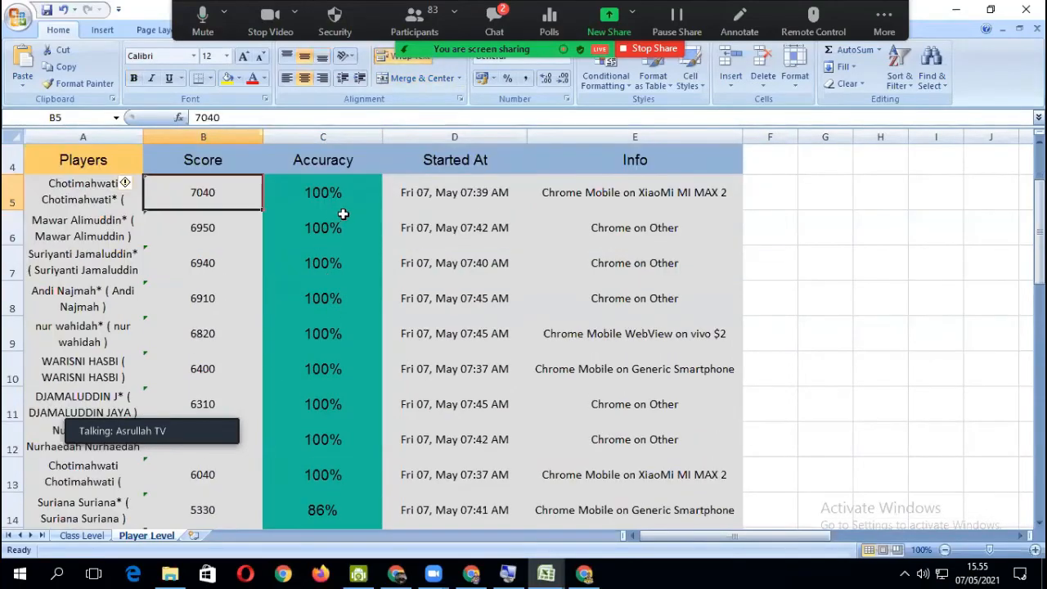
{"action": "scroll", "coordinate": [343, 214], "scroll_direction": "down", "scroll_amount": 5}
{"action": "scroll", "coordinate": [333, 297], "scroll_direction": "up", "scroll_amount": 1}
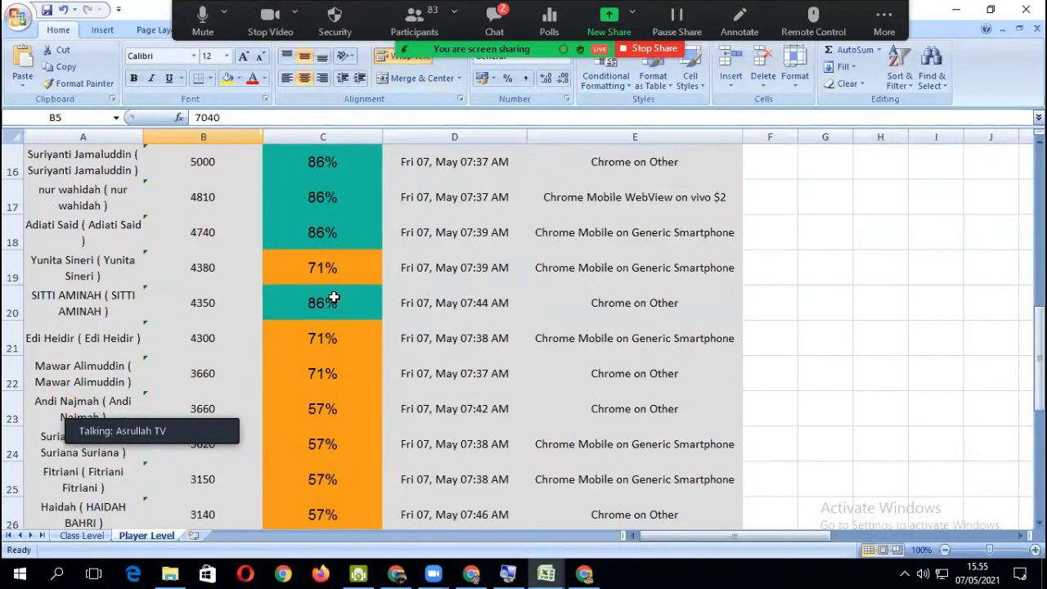
{"action": "scroll", "coordinate": [211, 351], "scroll_direction": "up", "scroll_amount": 5}
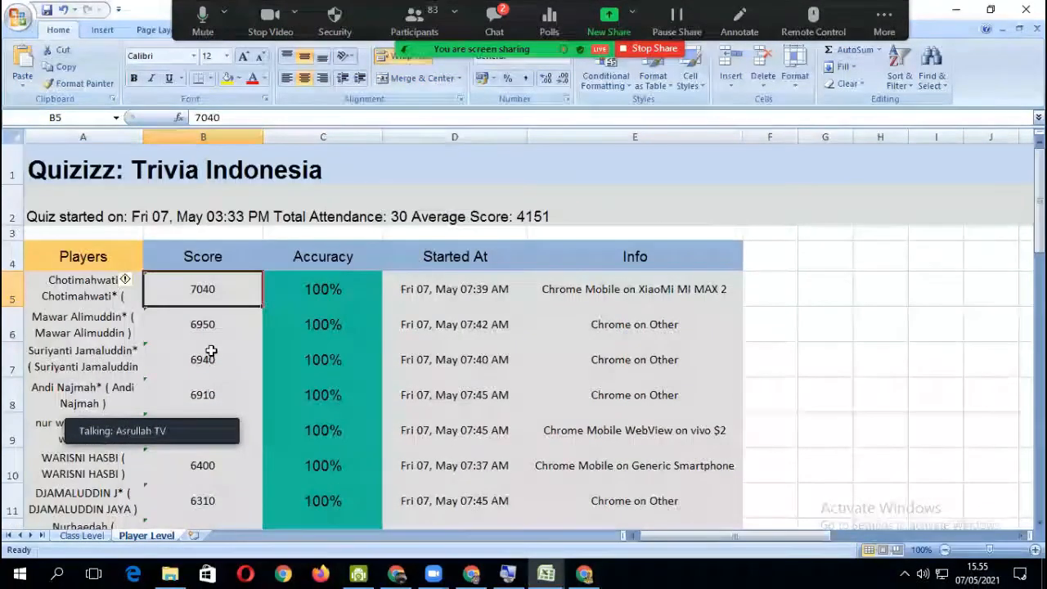
{"action": "scroll", "coordinate": [211, 351], "scroll_direction": "down", "scroll_amount": 3}
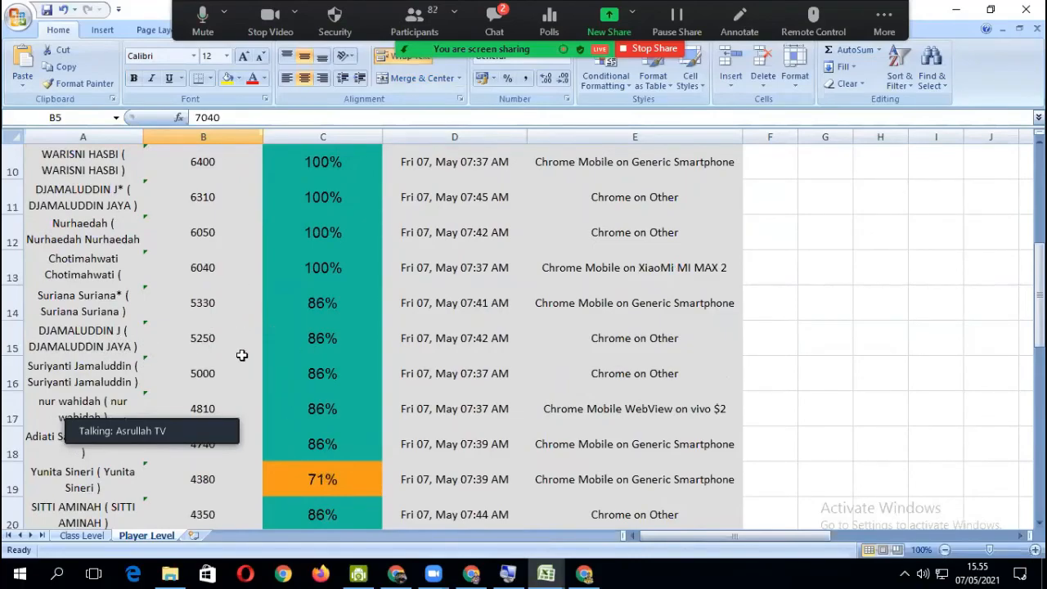
{"action": "scroll", "coordinate": [240, 353], "scroll_direction": "down", "scroll_amount": 3}
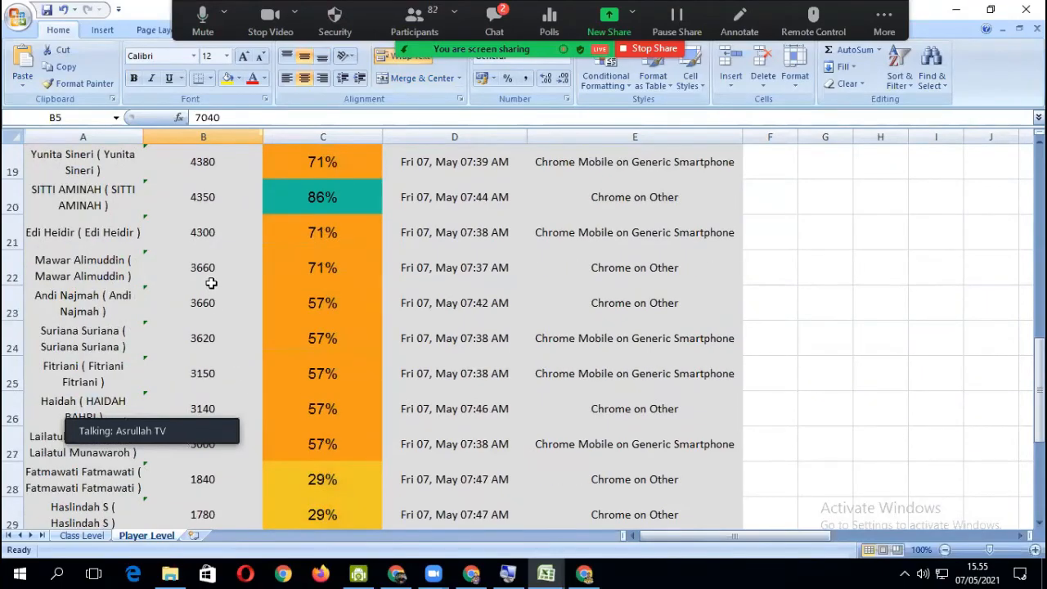
{"action": "scroll", "coordinate": [211, 282], "scroll_direction": "up", "scroll_amount": 6}
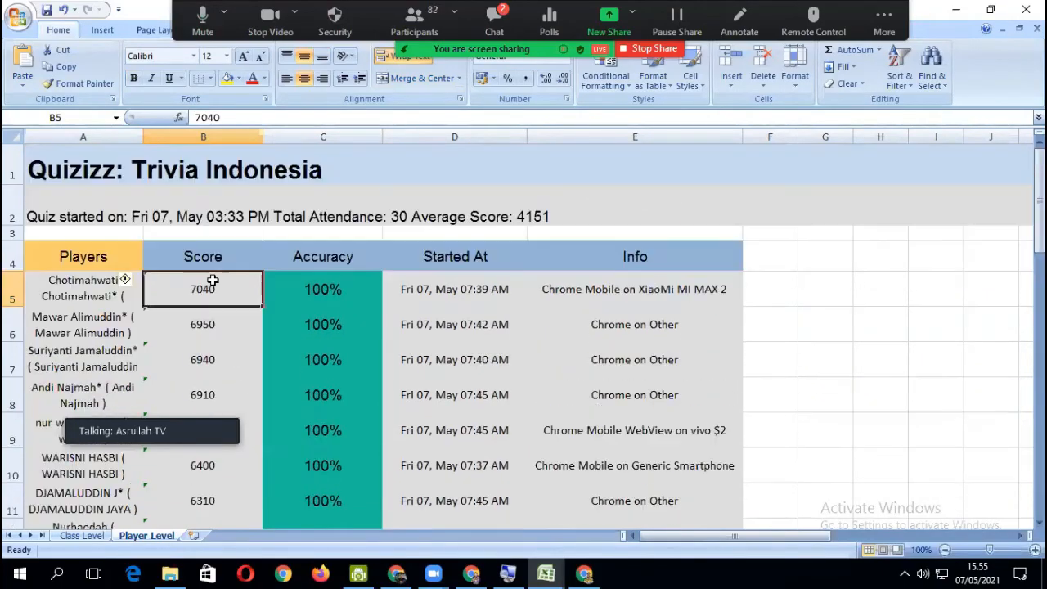
{"action": "left_click", "coordinate": [342, 289]}
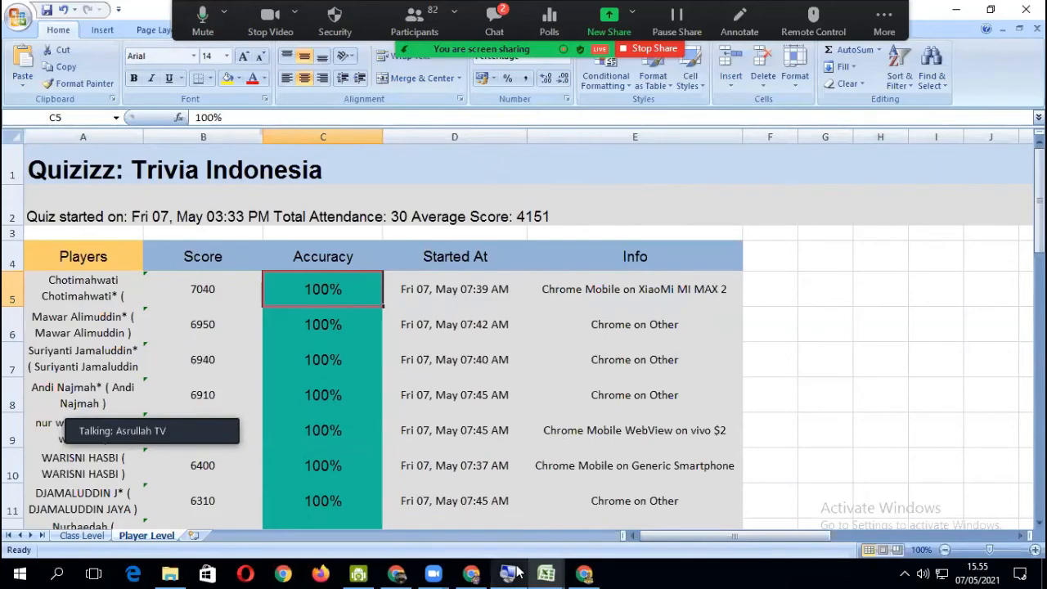
- Switch back to the Tugas baru report in Chrome, share that window in the Zoom meeting and dismiss the download message
{"action": "left_click", "coordinate": [471, 573]}
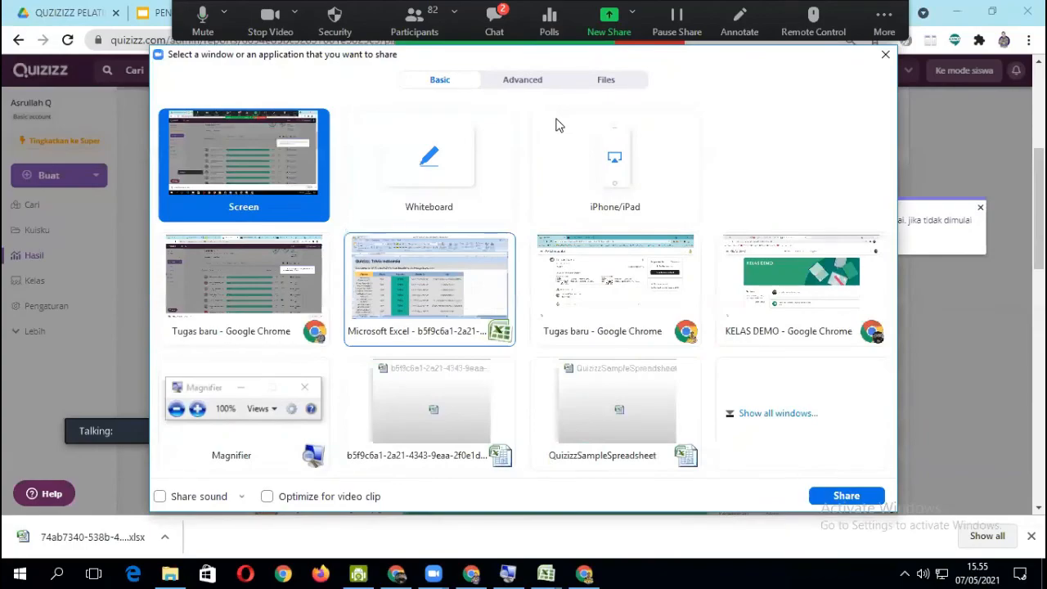
{"action": "left_click", "coordinate": [307, 293]}
{"action": "left_click", "coordinate": [847, 496]}
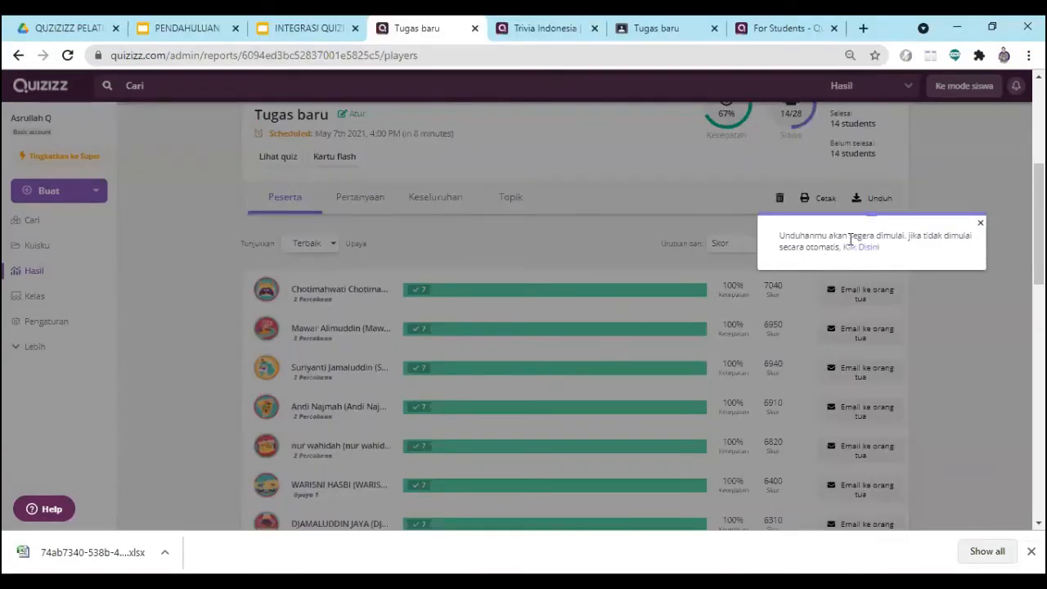
{"action": "left_click", "coordinate": [980, 223]}
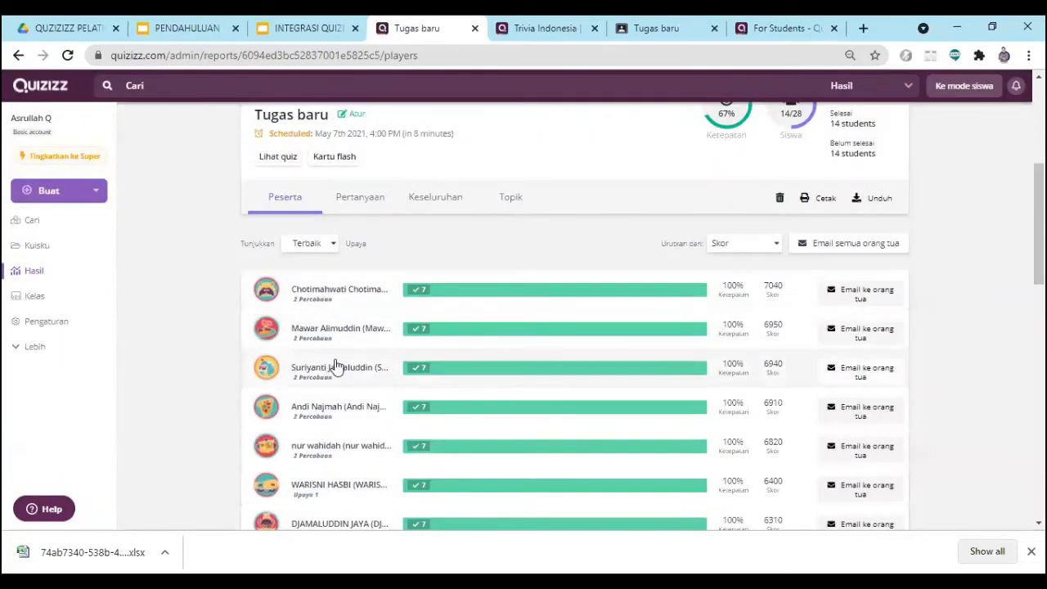
- Open the report's Pertanyaan view and examine how participants' answers are distributed over the options of the first questions
{"action": "left_click", "coordinate": [367, 210]}
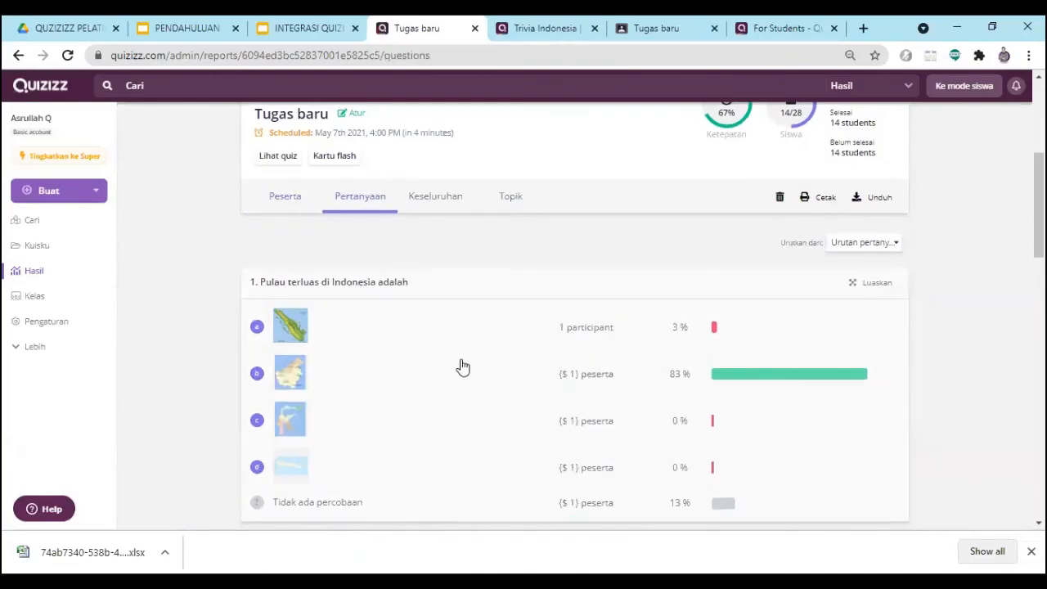
{"action": "scroll", "coordinate": [463, 367], "scroll_direction": "down", "scroll_amount": 3}
{"action": "scroll", "coordinate": [465, 374], "scroll_direction": "up", "scroll_amount": 2}
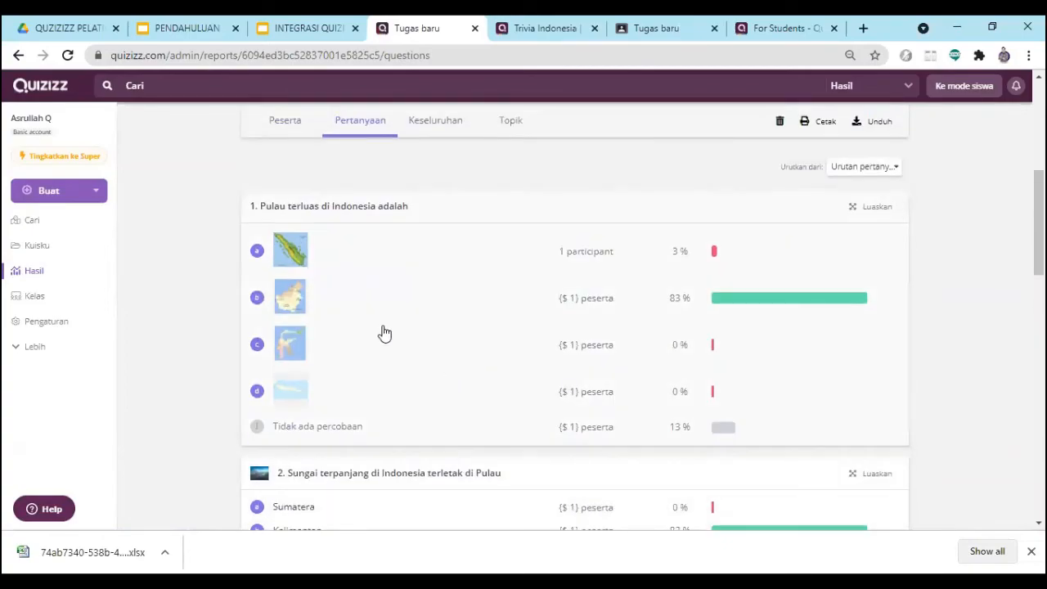
- Compare the answer distributions of questions 1 to 3 in the report's question list
{"action": "scroll", "coordinate": [620, 343], "scroll_direction": "down", "scroll_amount": 4}
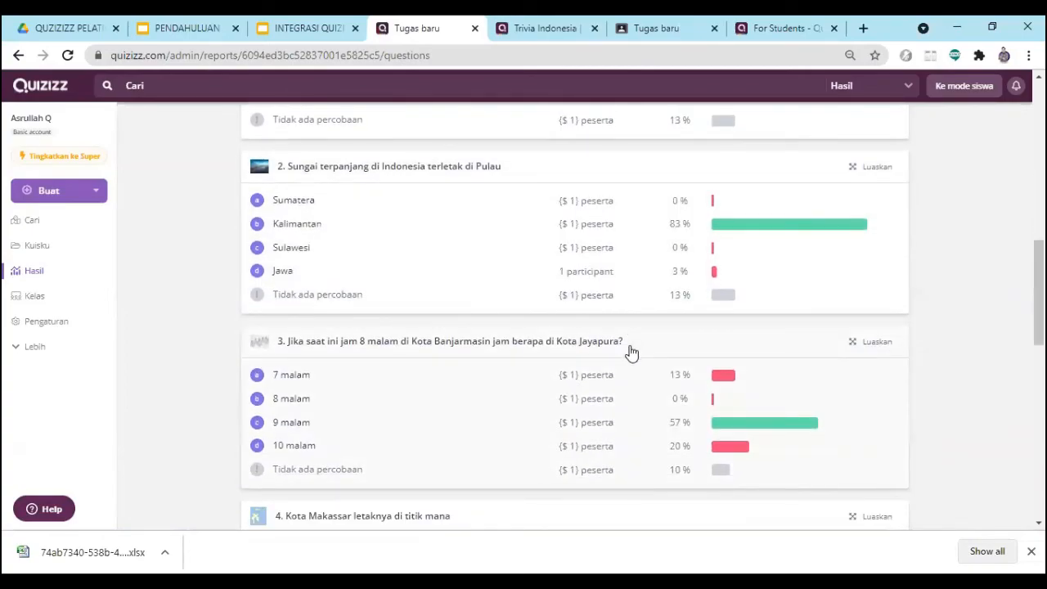
{"action": "scroll", "coordinate": [631, 352], "scroll_direction": "up", "scroll_amount": 2}
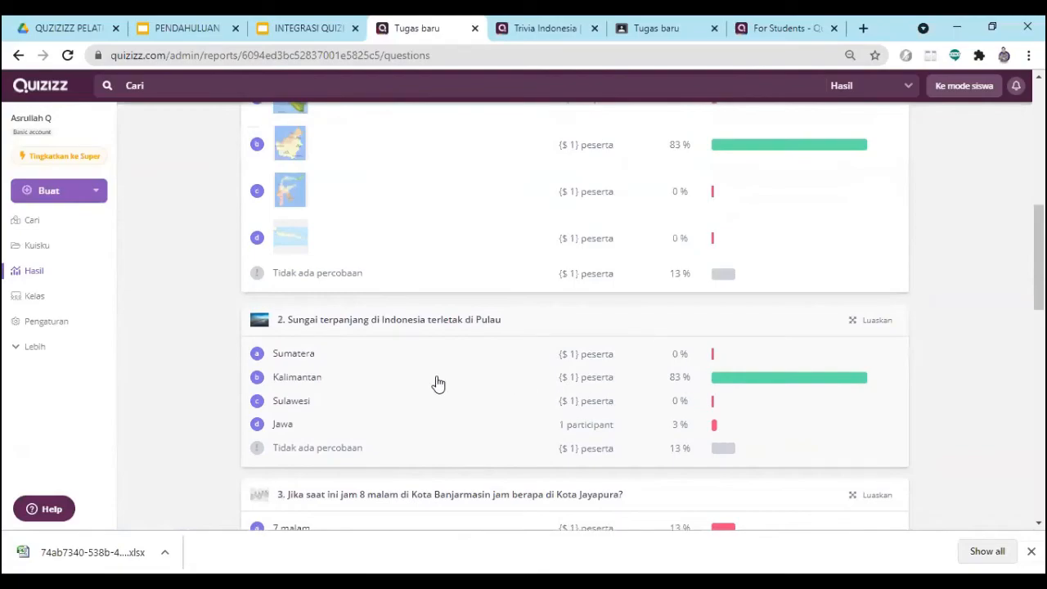
{"action": "scroll", "coordinate": [617, 411], "scroll_direction": "up", "scroll_amount": 3}
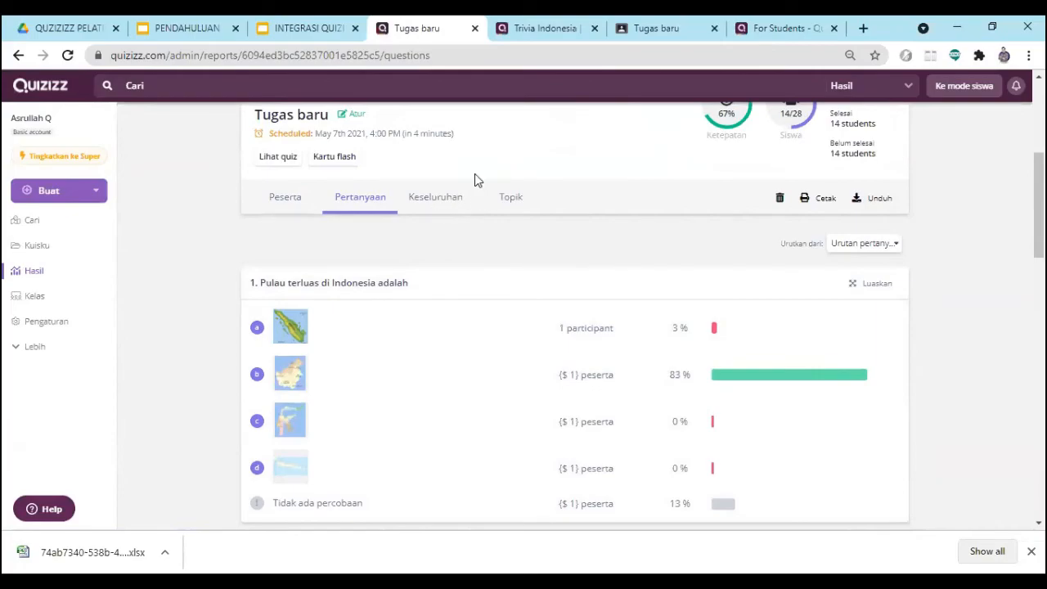
- Open the report's Keseluruhan view and examine which questions each participant answered correctly or incorrectly
{"action": "left_click", "coordinate": [449, 205]}
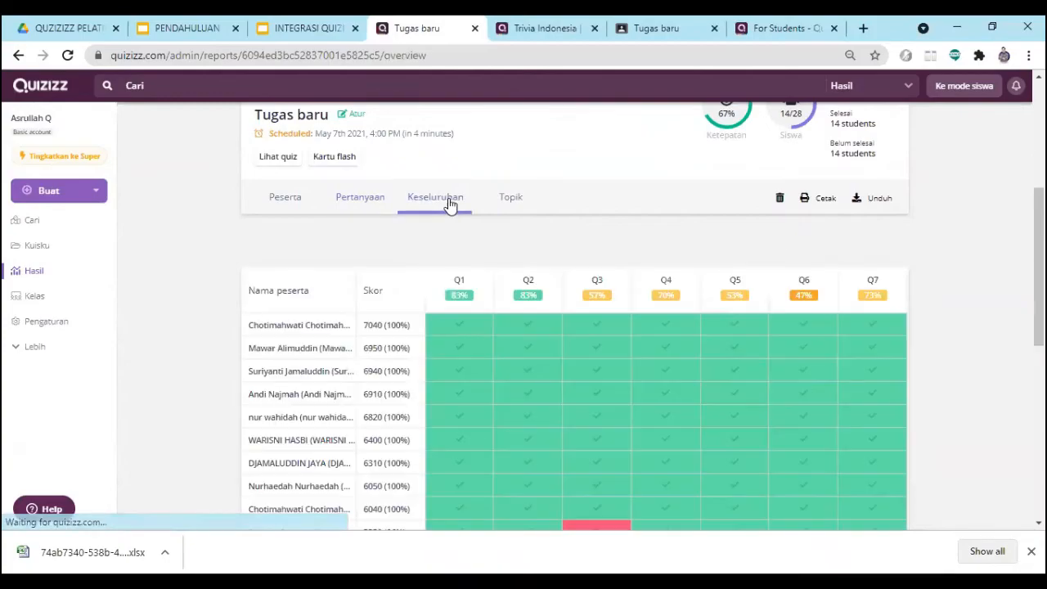
{"action": "scroll", "coordinate": [559, 416], "scroll_direction": "down", "scroll_amount": 4}
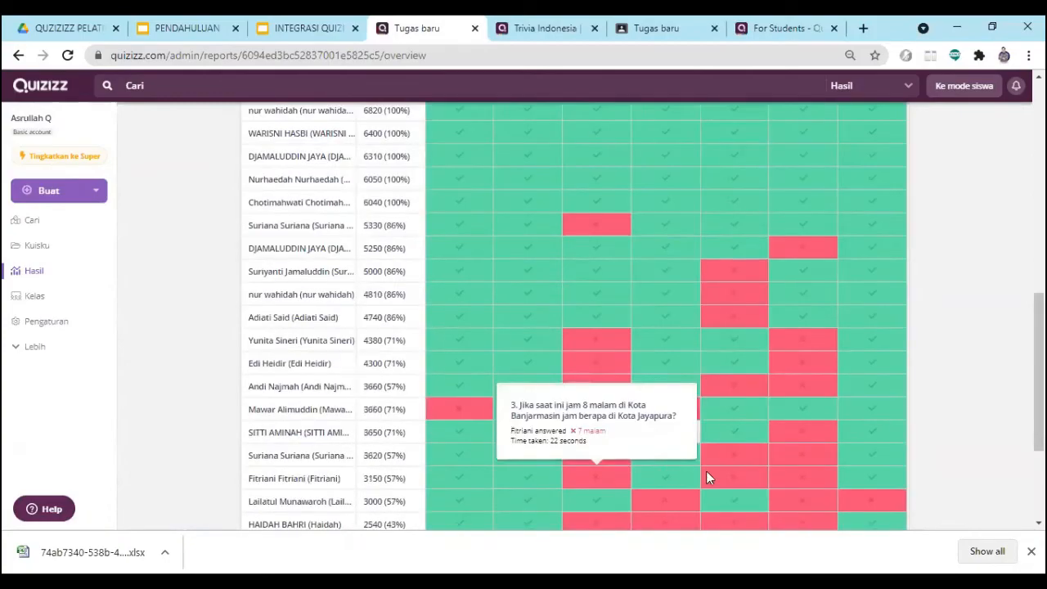
{"action": "scroll", "coordinate": [655, 402], "scroll_direction": "up", "scroll_amount": 4}
{"action": "scroll", "coordinate": [653, 413], "scroll_direction": "down", "scroll_amount": 2}
{"action": "scroll", "coordinate": [651, 409], "scroll_direction": "down", "scroll_amount": 5}
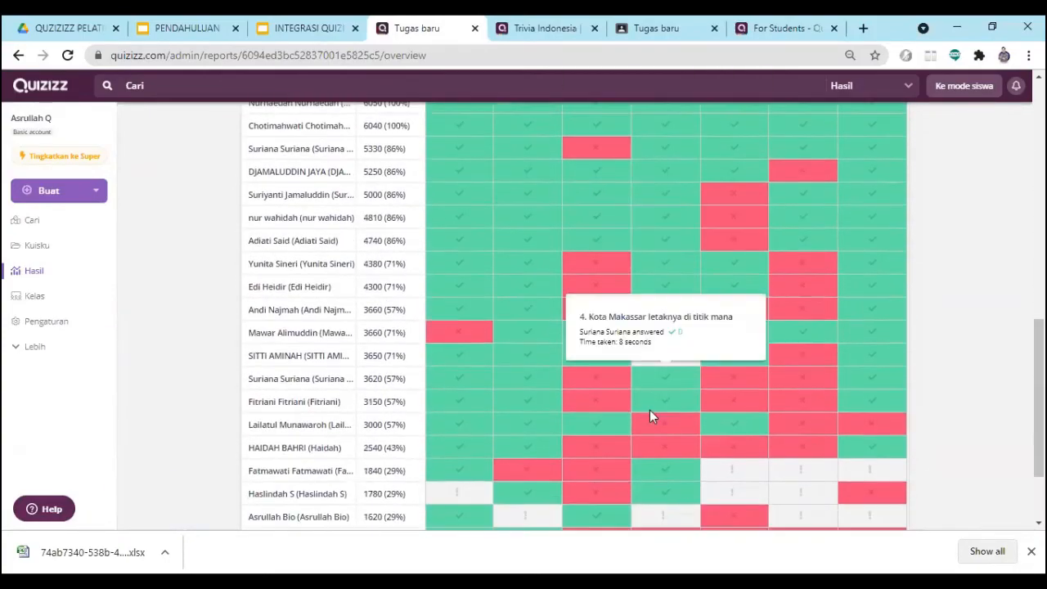
{"action": "scroll", "coordinate": [653, 416], "scroll_direction": "up", "scroll_amount": 2}
{"action": "scroll", "coordinate": [652, 416], "scroll_direction": "up", "scroll_amount": 3}
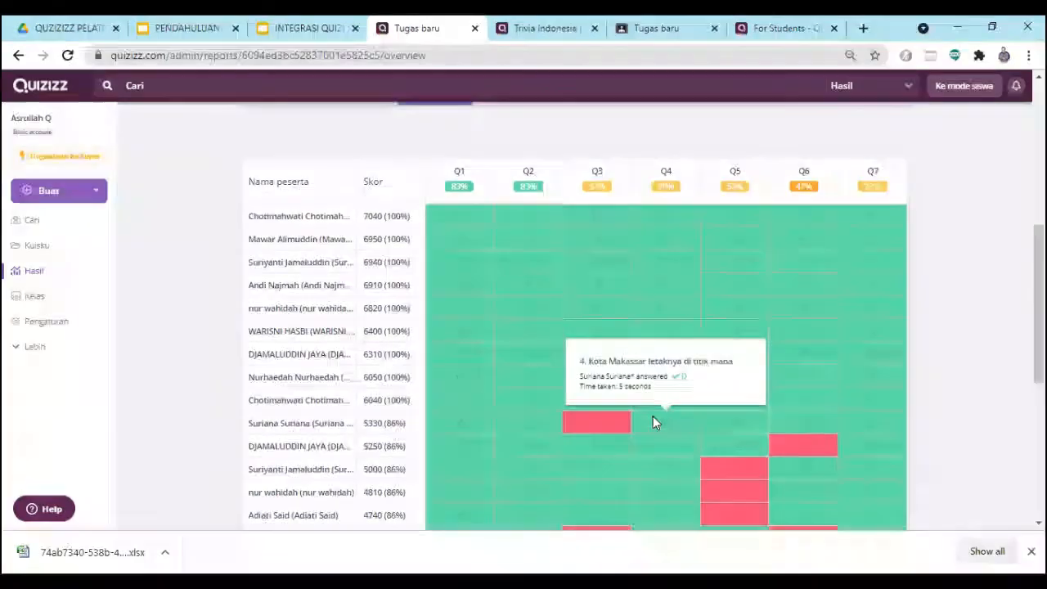
{"action": "scroll", "coordinate": [655, 419], "scroll_direction": "up", "scroll_amount": 3}
- Check the Q6 results down to the last participants, and return to the report's summary above the table
{"action": "scroll", "coordinate": [642, 432], "scroll_direction": "down", "scroll_amount": 1}
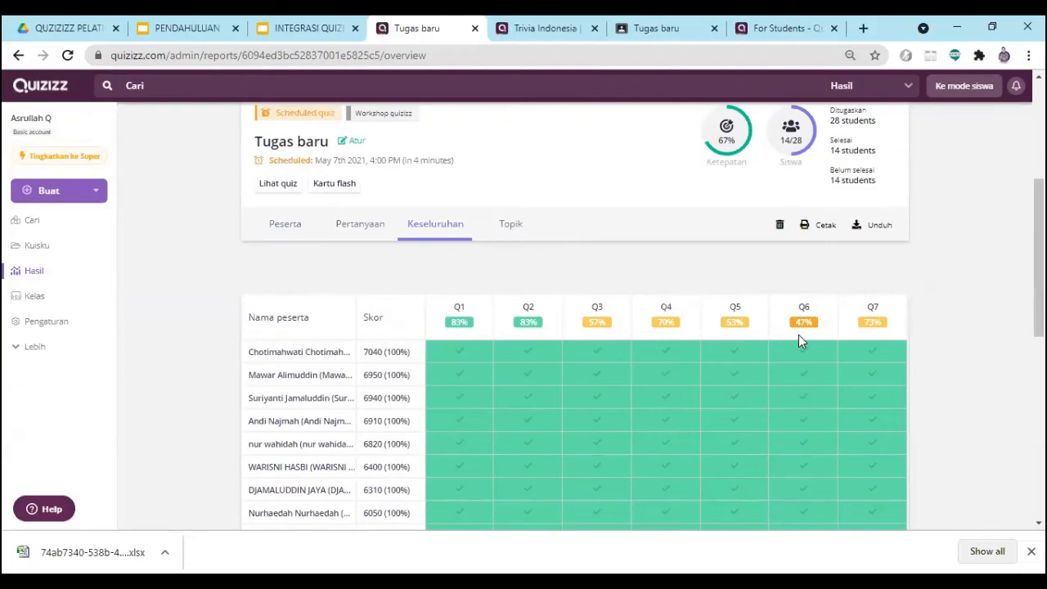
{"action": "scroll", "coordinate": [800, 342], "scroll_direction": "down", "scroll_amount": 5}
{"action": "scroll", "coordinate": [800, 348], "scroll_direction": "down", "scroll_amount": 2}
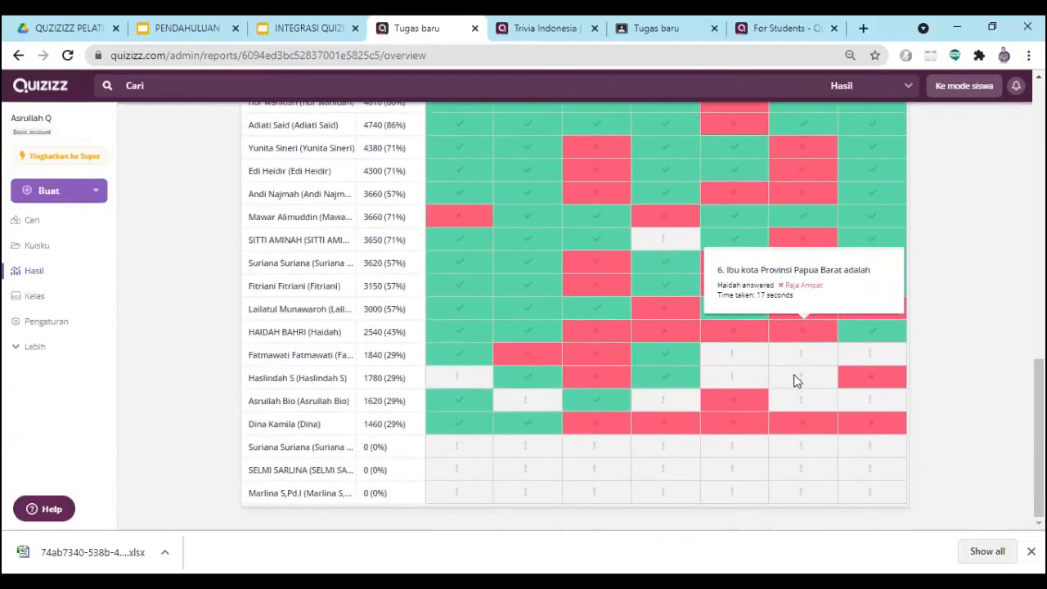
{"action": "scroll", "coordinate": [796, 414], "scroll_direction": "up", "scroll_amount": 3}
{"action": "scroll", "coordinate": [799, 397], "scroll_direction": "up", "scroll_amount": 5}
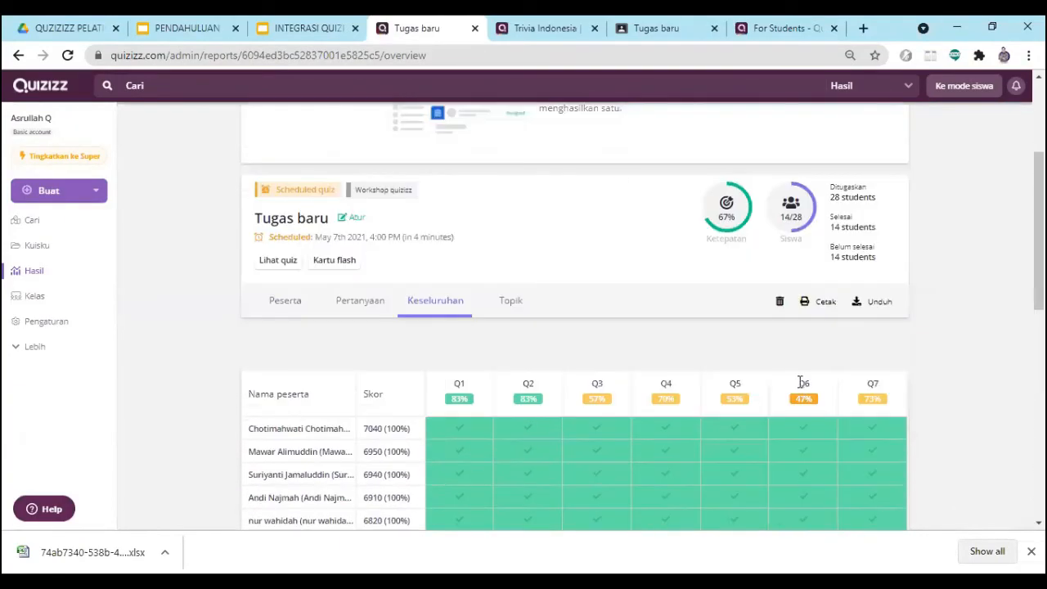
{"action": "scroll", "coordinate": [798, 420], "scroll_direction": "down", "scroll_amount": 1}
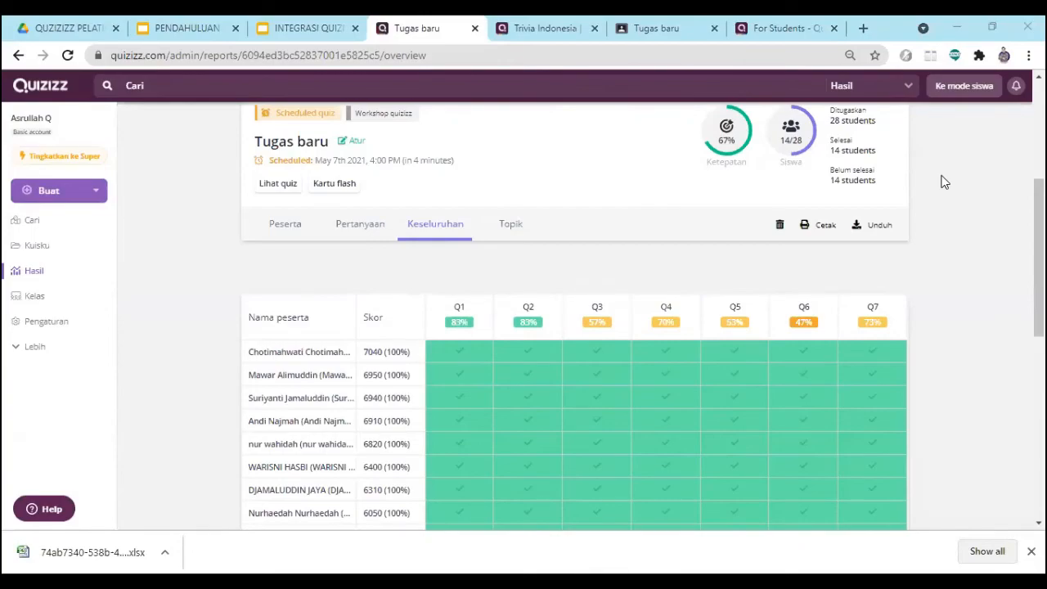
{"action": "scroll", "coordinate": [935, 207], "scroll_direction": "up", "scroll_amount": 4}
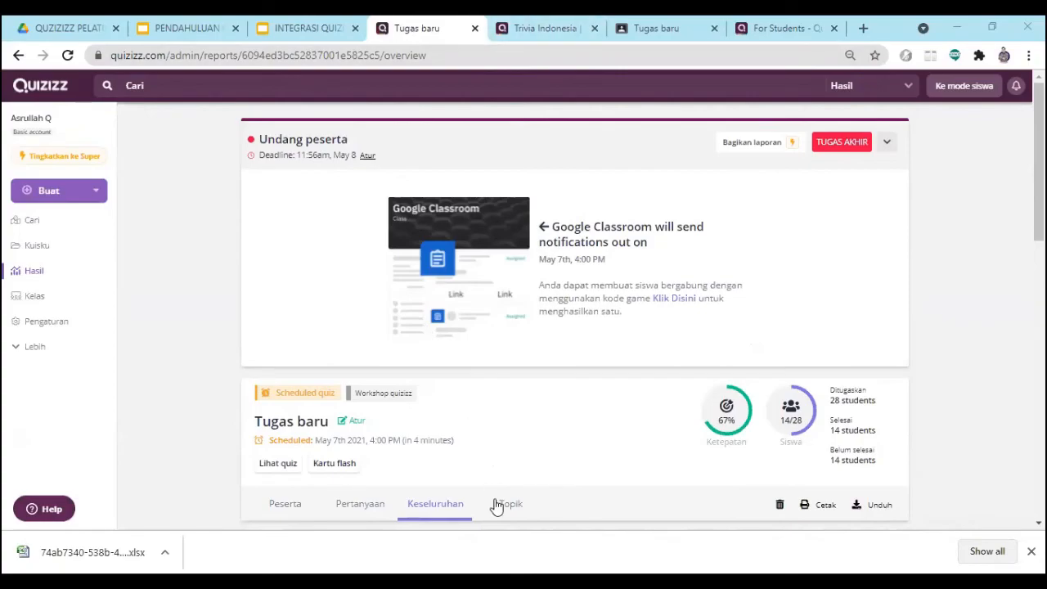
- Switch to the INTEGRASI QUIZIZZ KE GOOGLE CLASSROOM presentation and start its slideshow from the title slide
{"action": "left_click", "coordinate": [299, 26]}
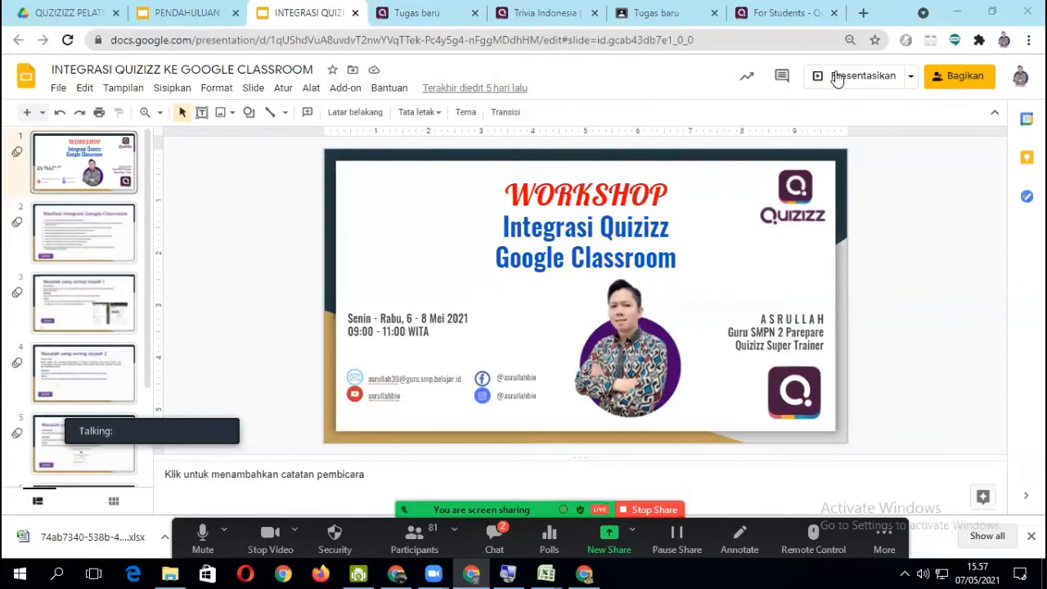
{"action": "left_click", "coordinate": [836, 91]}
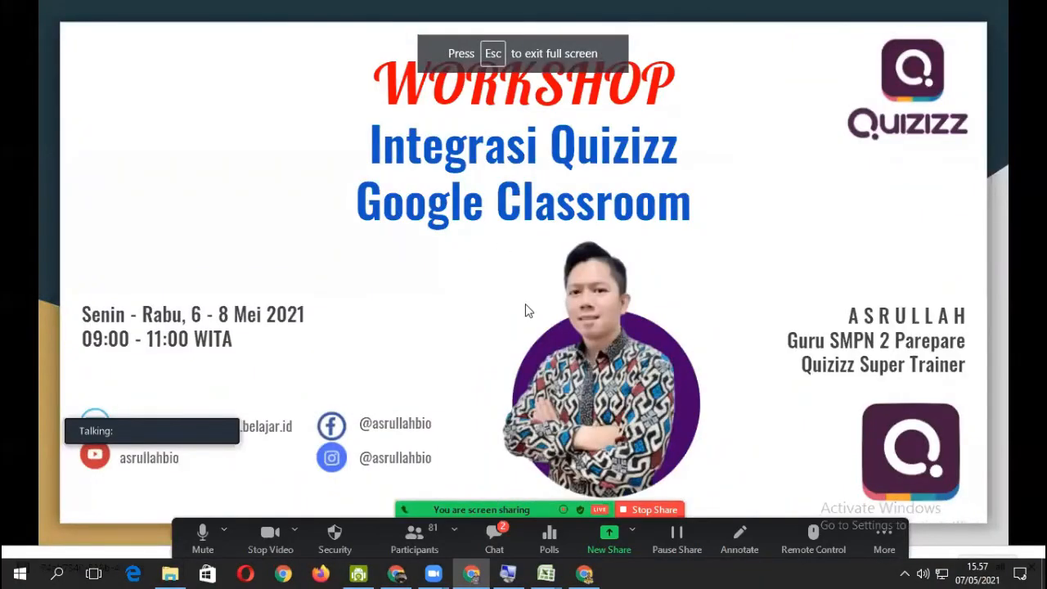